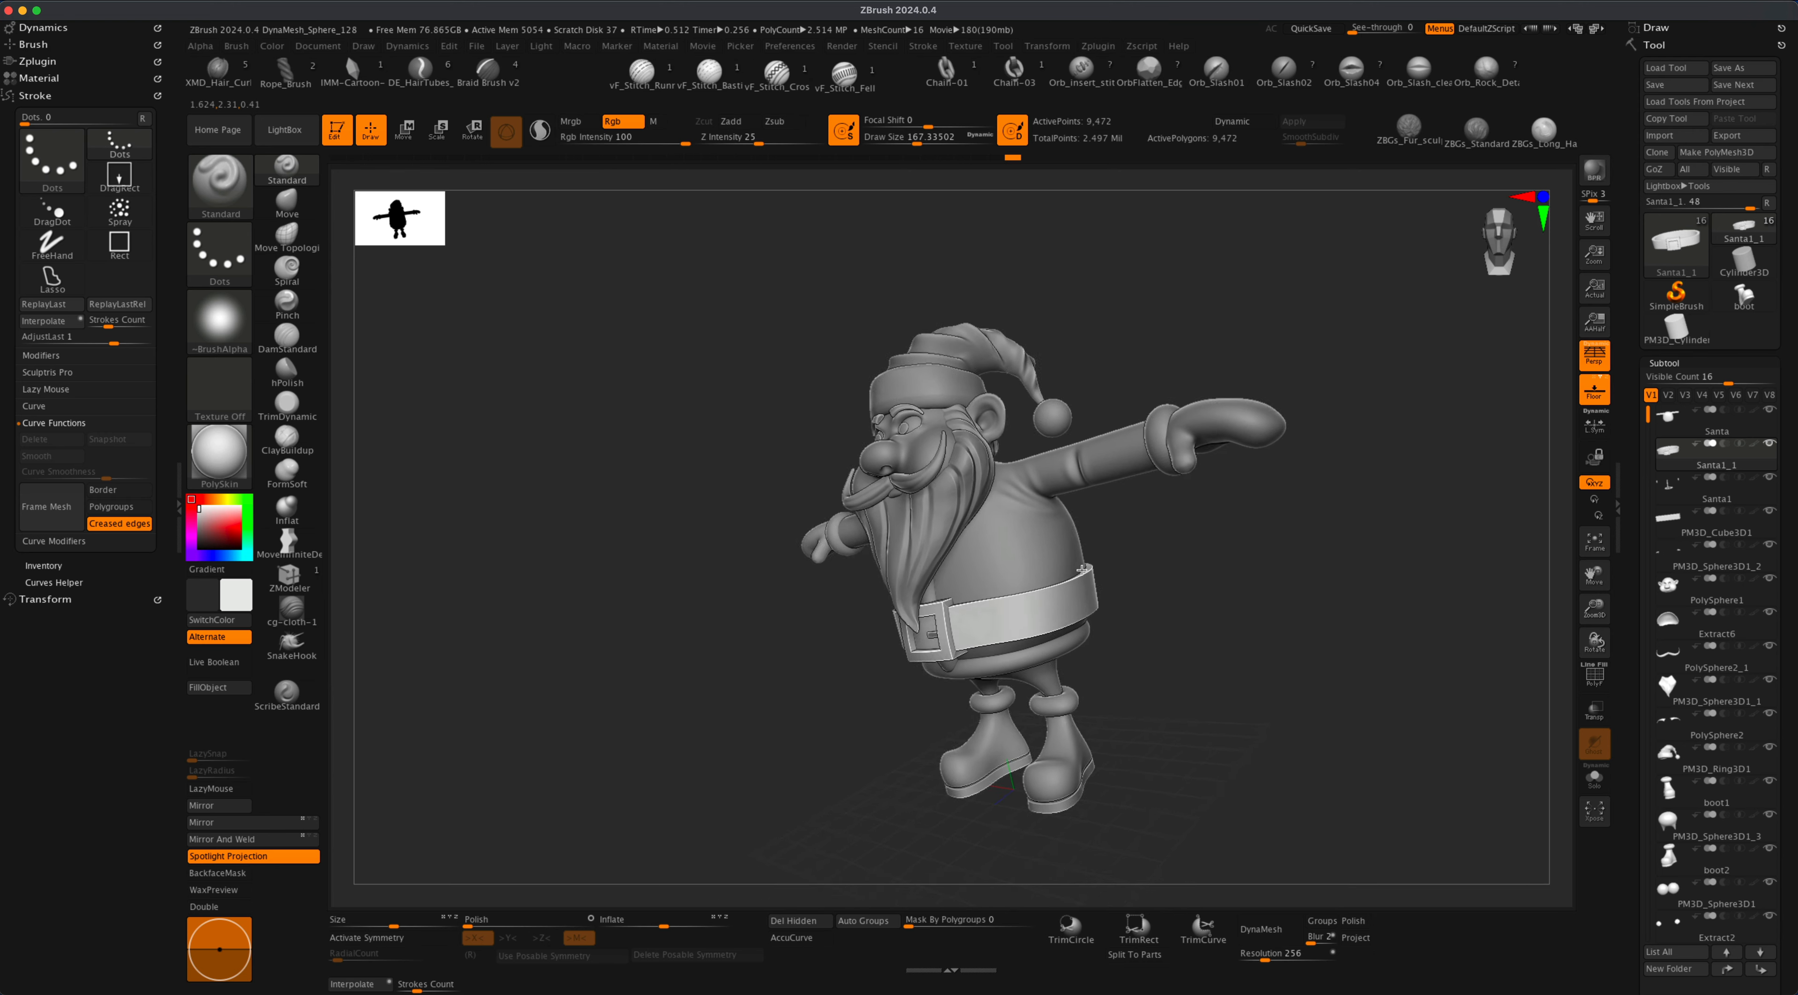
left_click_drag(1082, 570, 1125, 583)
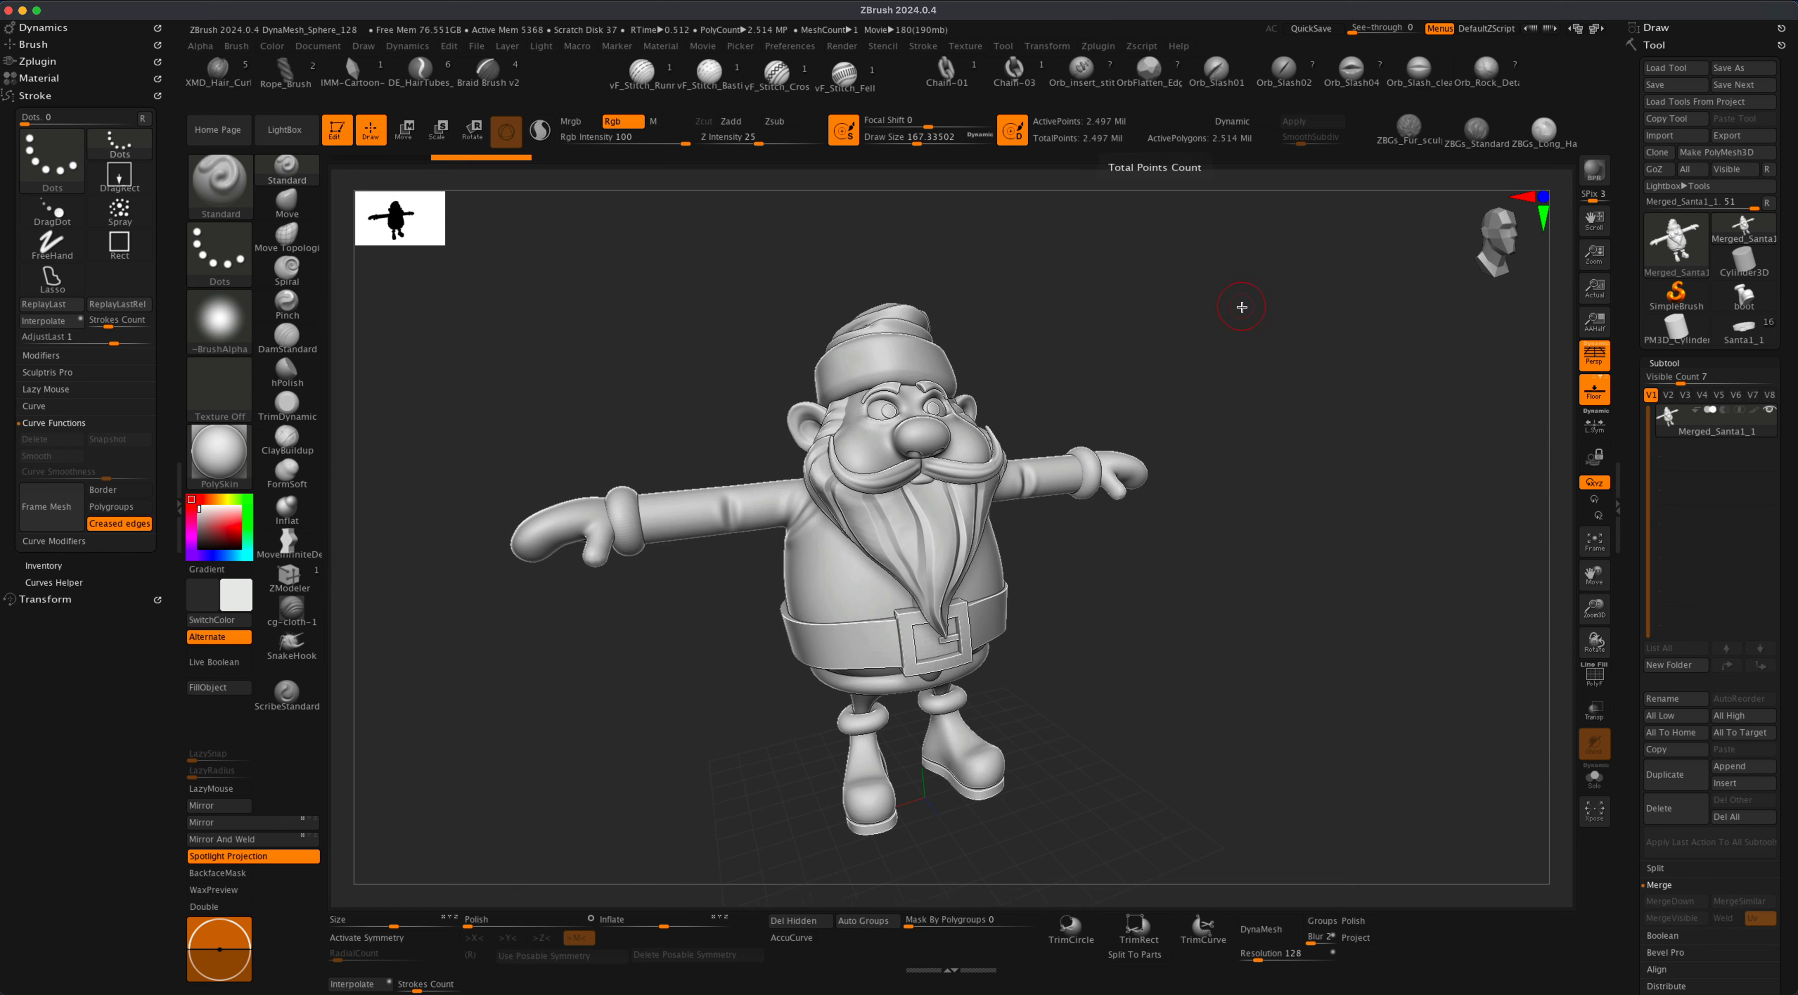
mouse_move(1240, 305)
left_mouse_down()
mouse_move(1118, 341)
mouse_move(1196, 359)
mouse_move(1226, 337)
left_mouse_up()
left_click_drag(1215, 482, 1047, 609, "alt")
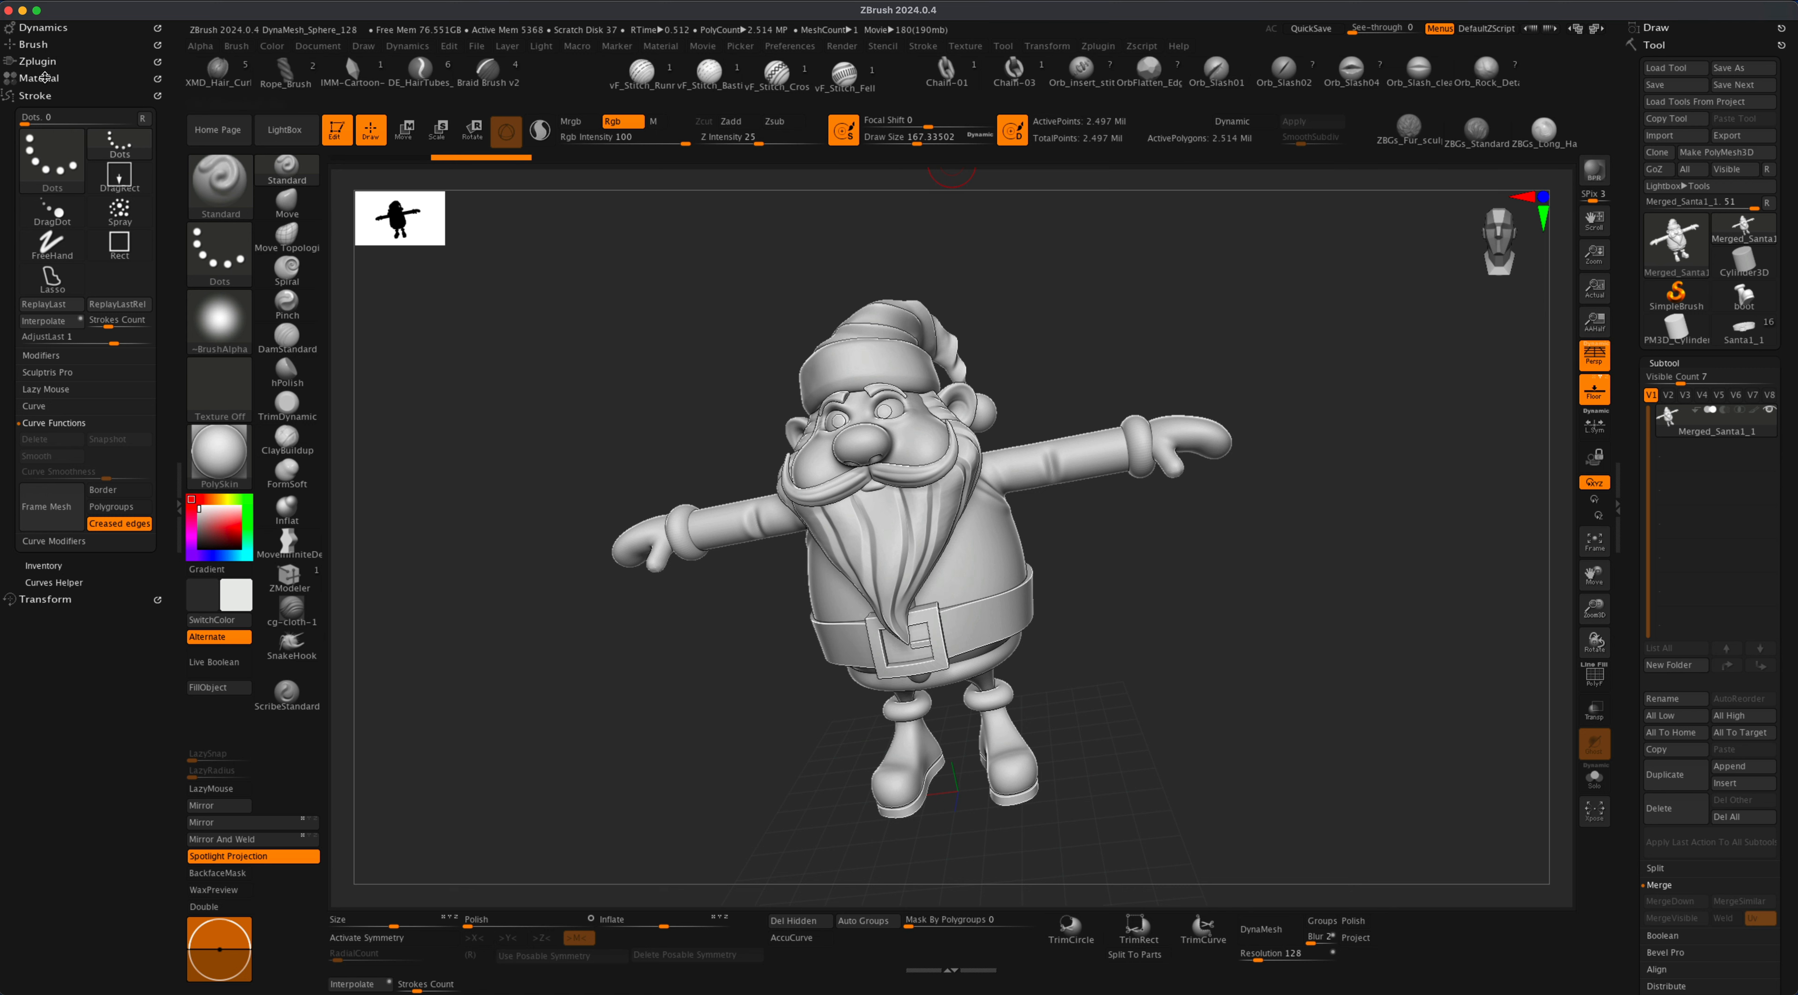
Pre-process the merged Santa mesh with Decimation Master and decimate it at 20%.
left_click(39, 61)
left_click(40, 61)
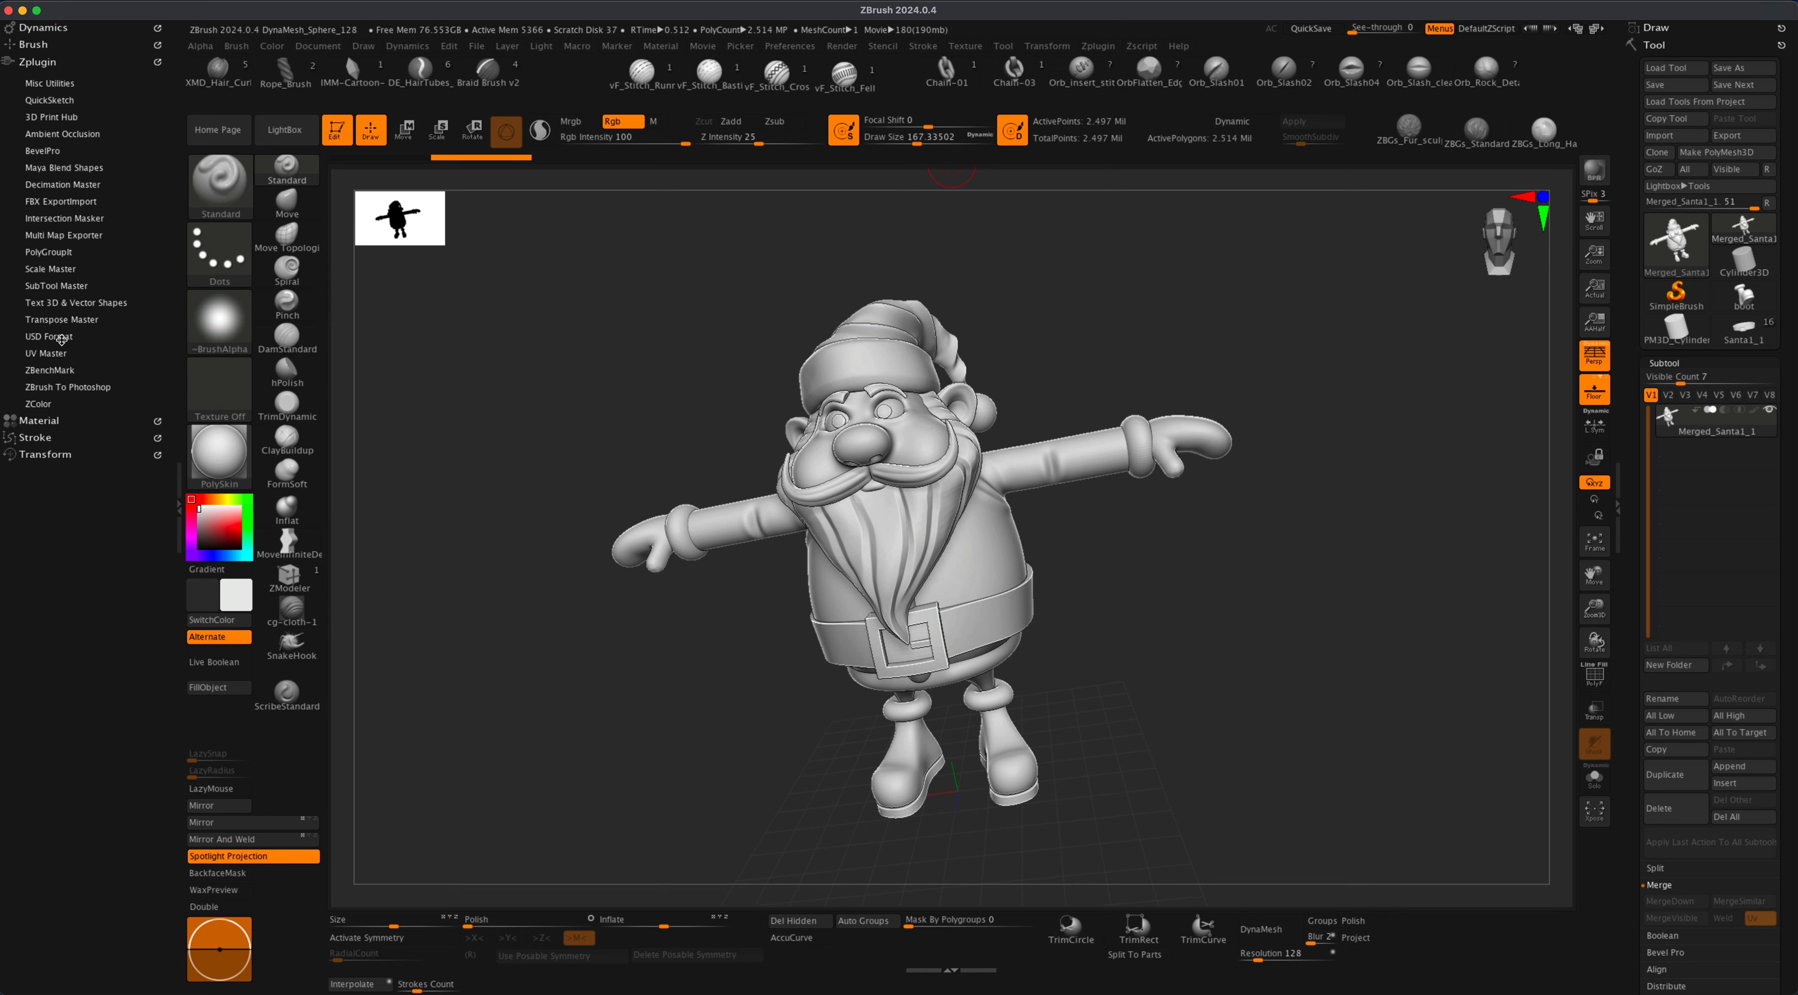
left_click(79, 185)
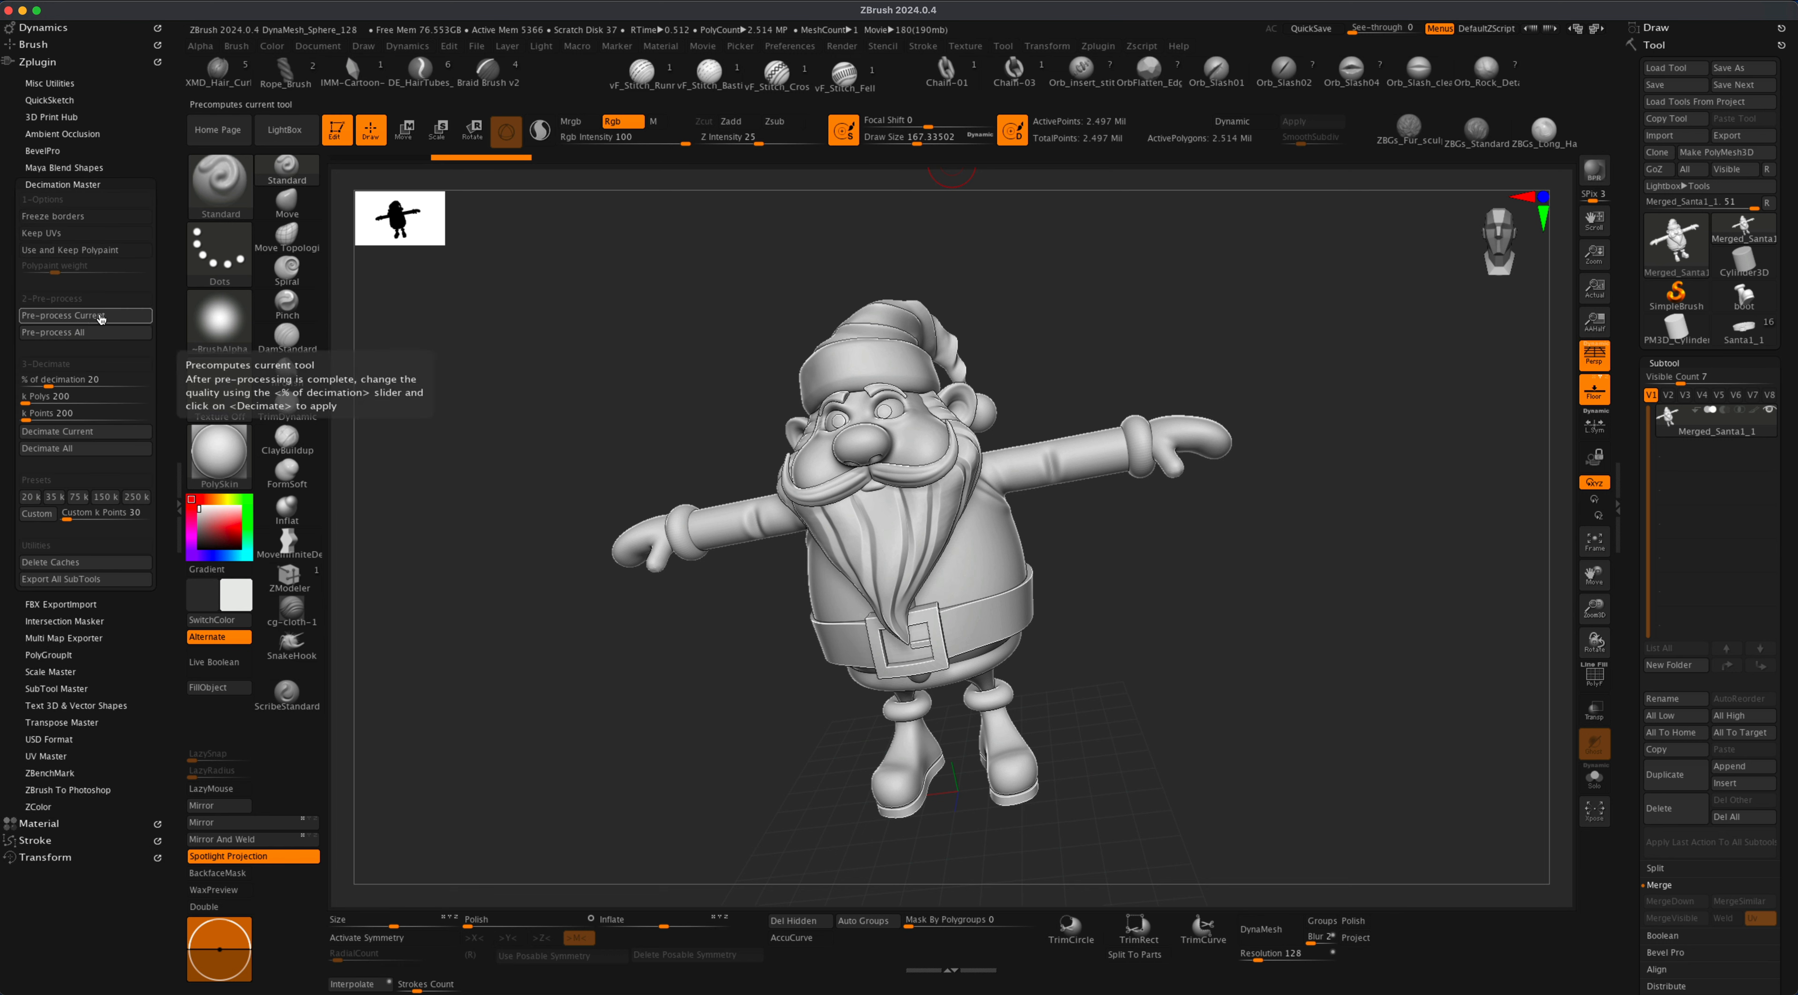
left_click(101, 319)
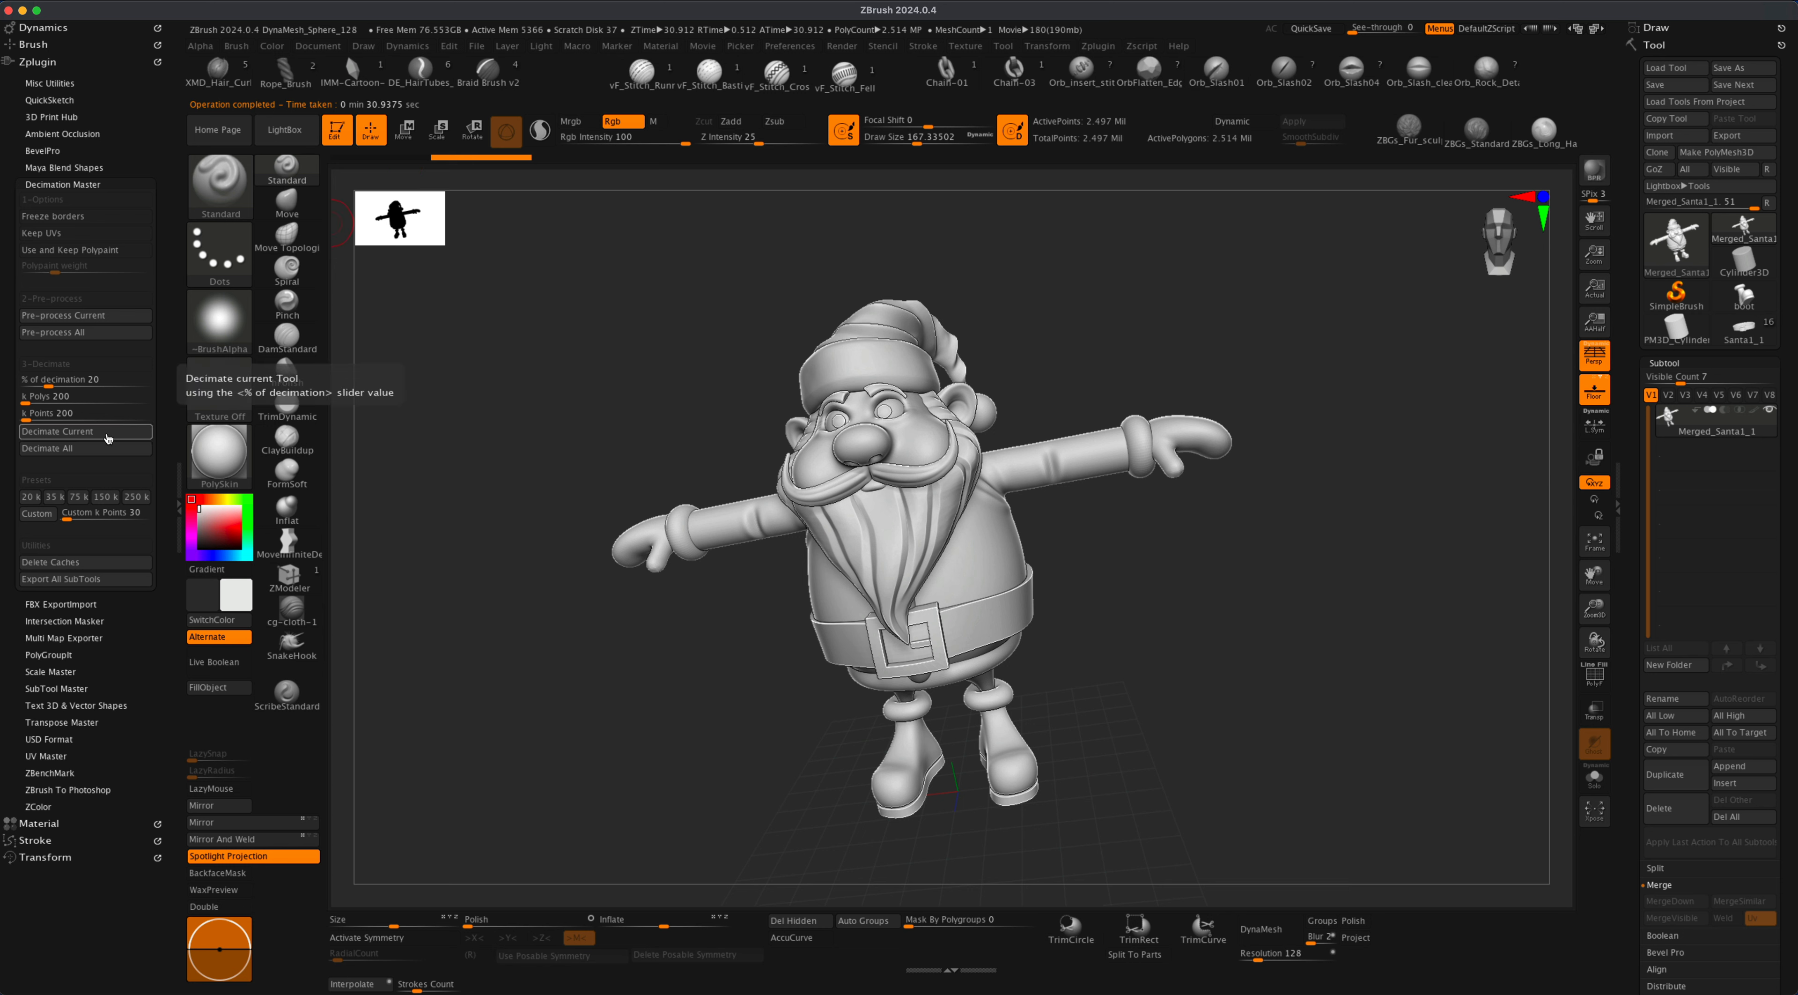
left_click(109, 434)
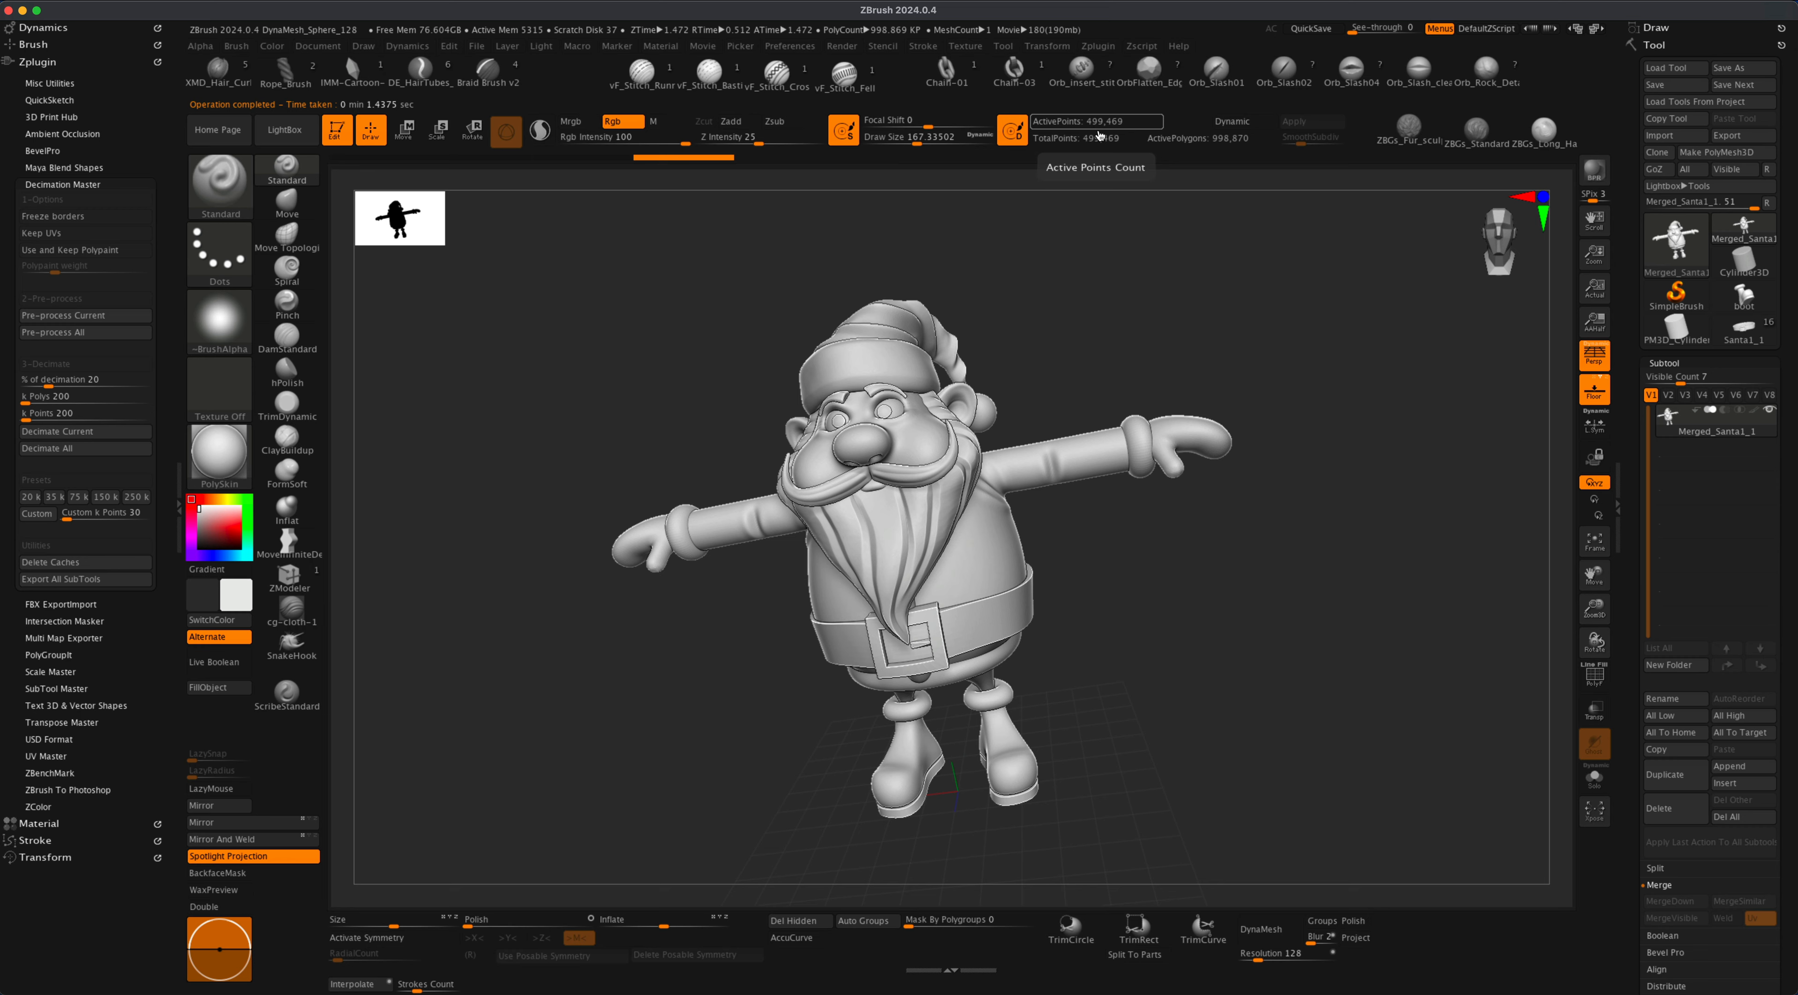
Examine the decimated Santa's surface and wireframe from several angles.
left_click_drag(1098, 290, 818, 343)
mouse_move(1149, 629)
left_mouse_down()
mouse_move(1252, 691)
mouse_move(1220, 663)
mouse_move(1225, 623)
mouse_move(1265, 628)
mouse_move(1223, 633)
mouse_move(1242, 604)
mouse_move(1288, 602)
mouse_move(1225, 635)
mouse_move(1247, 647)
mouse_move(1192, 622)
mouse_move(1186, 639)
left_mouse_up()
left_click(1595, 681)
left_click(1595, 678)
left_click_drag(1192, 563, 1197, 566, "alt")
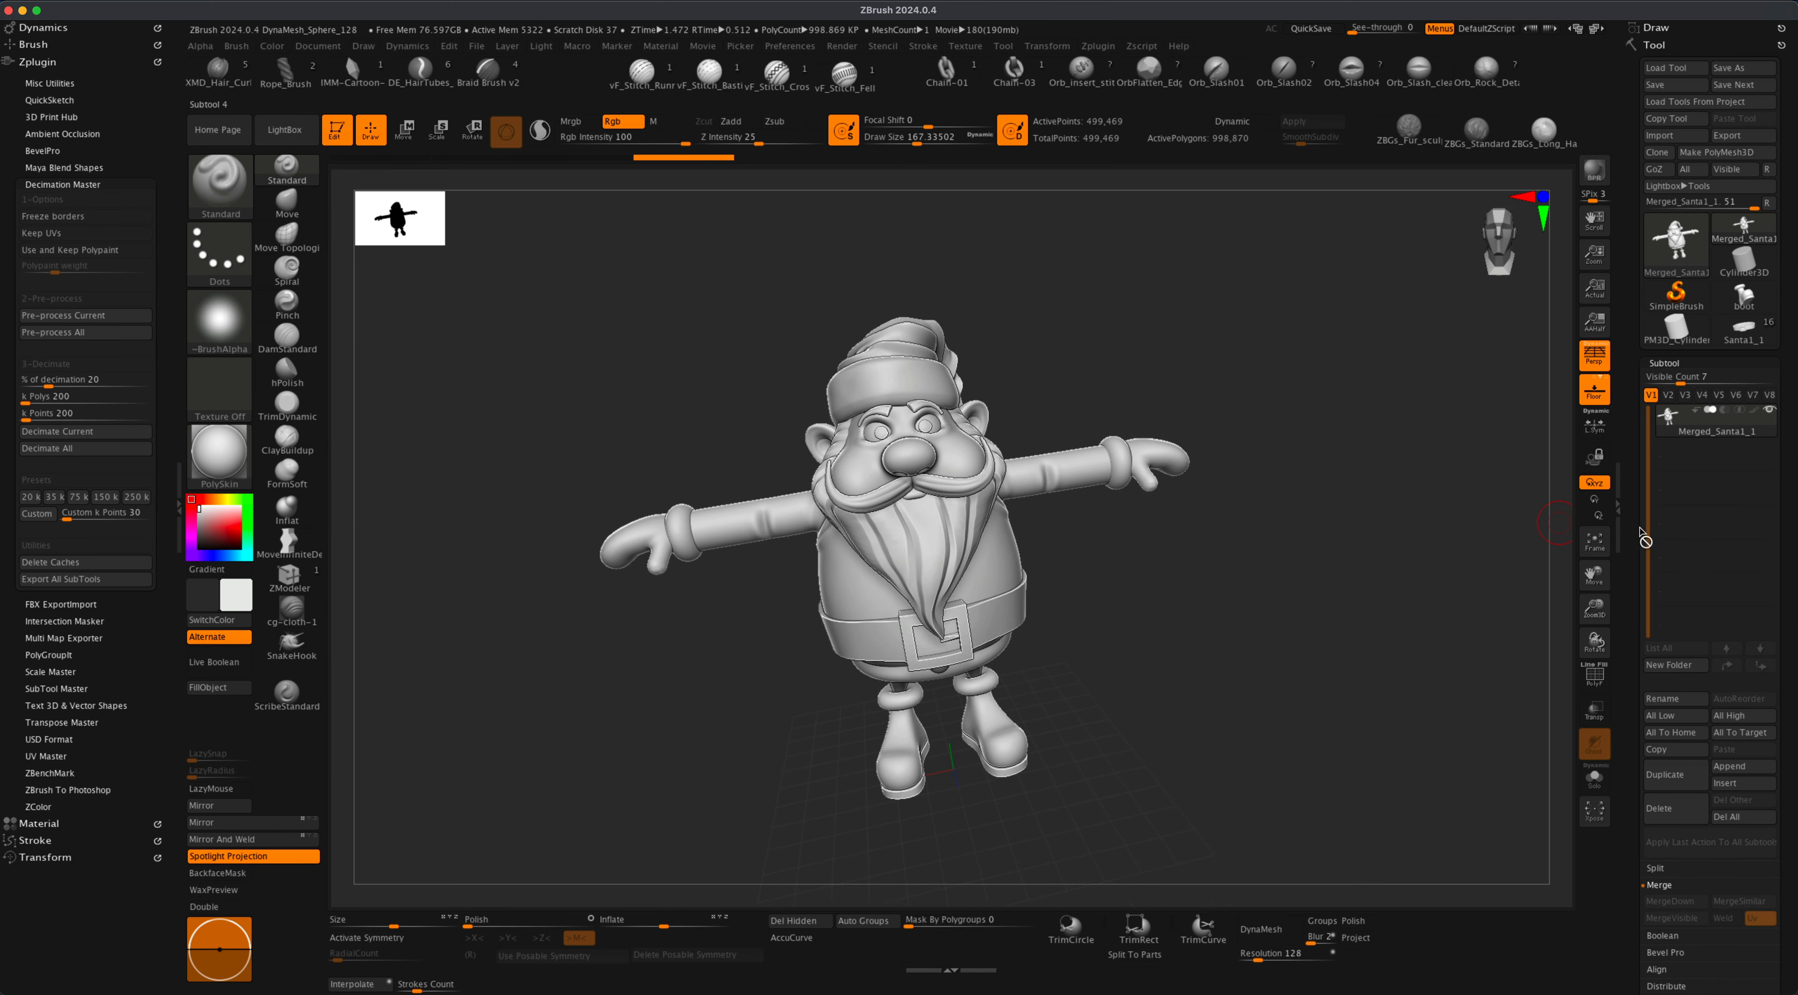
left_click_drag(1164, 570, 1045, 550)
left_click_drag(1167, 553, 1204, 526)
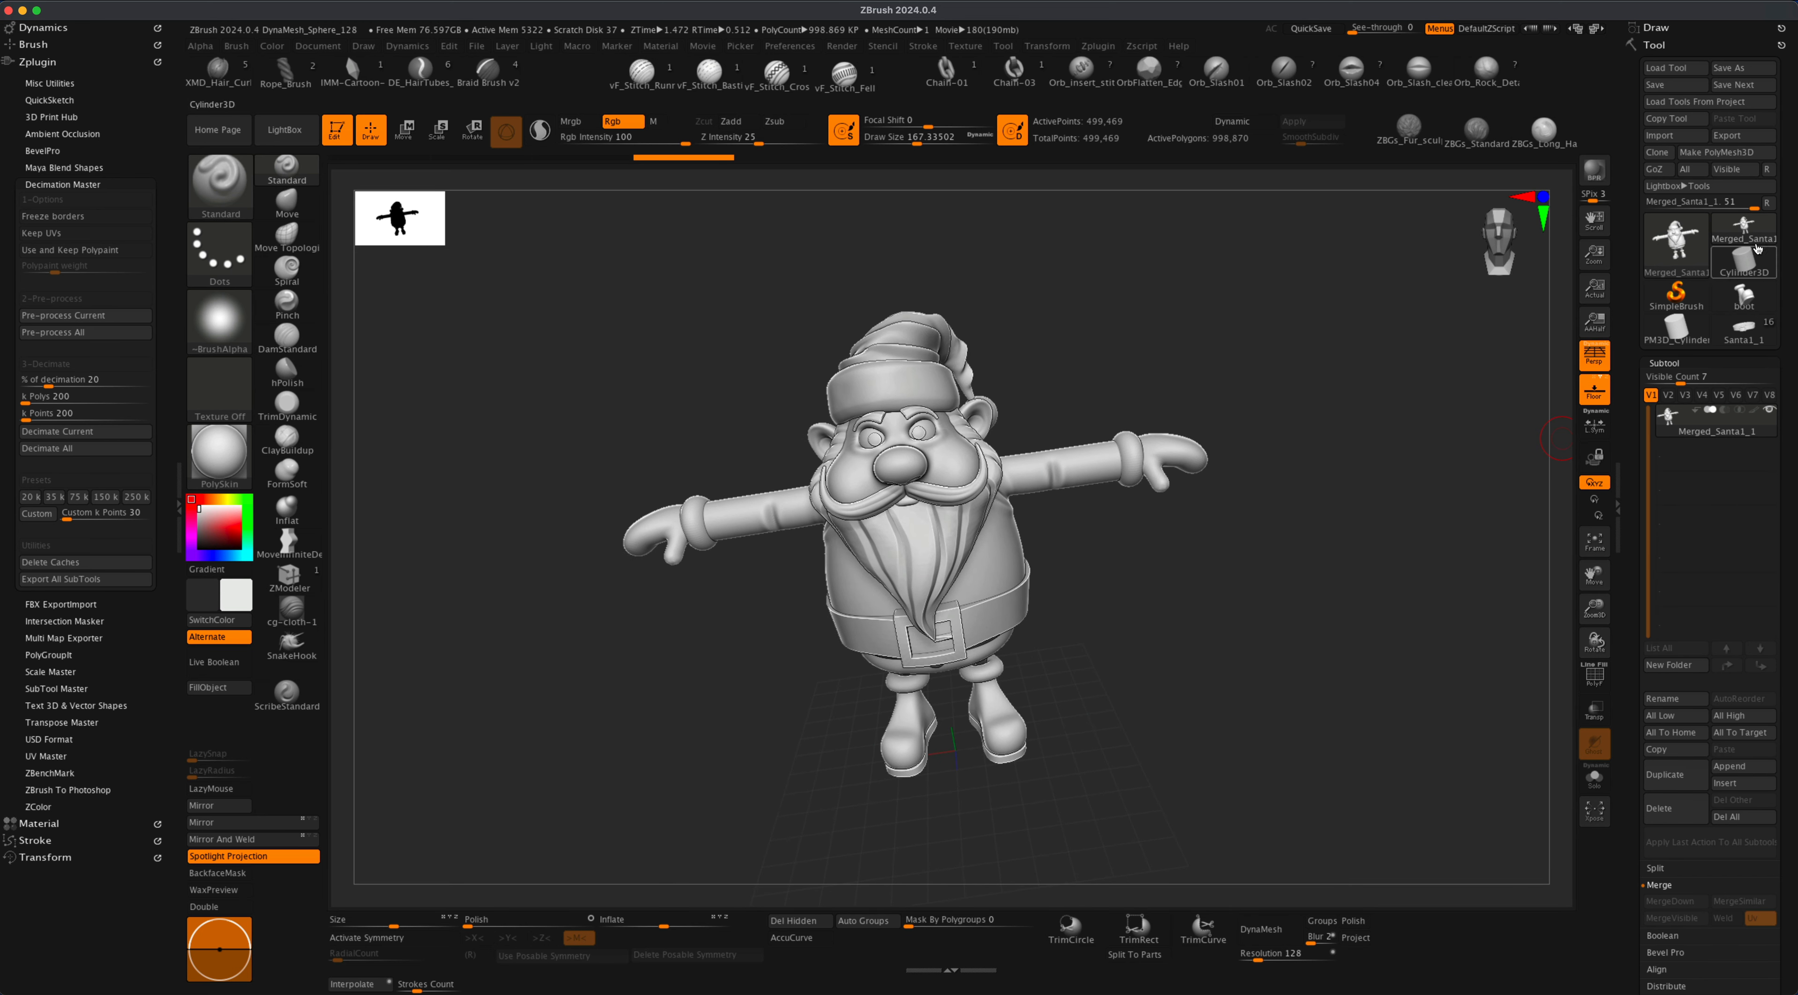
Export the decimated mesh in OBJ format as Santa_High.obj into the Santa folder.
left_click(1741, 137)
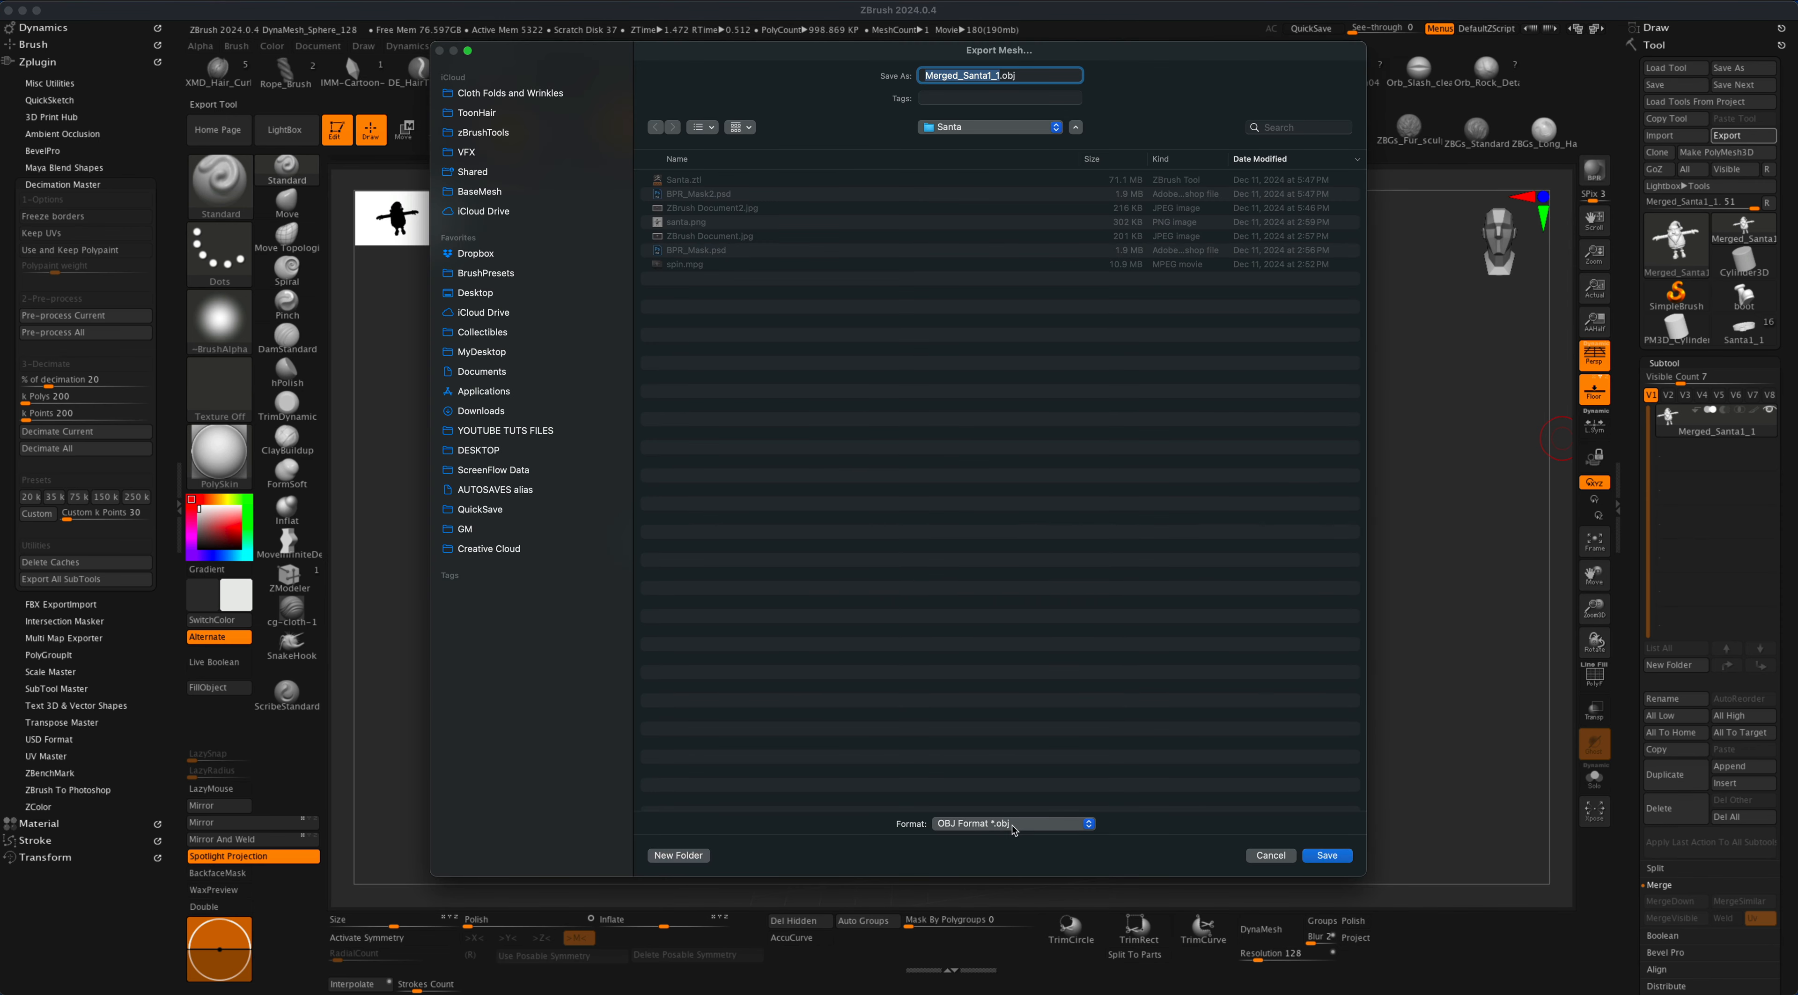
left_click(1014, 824)
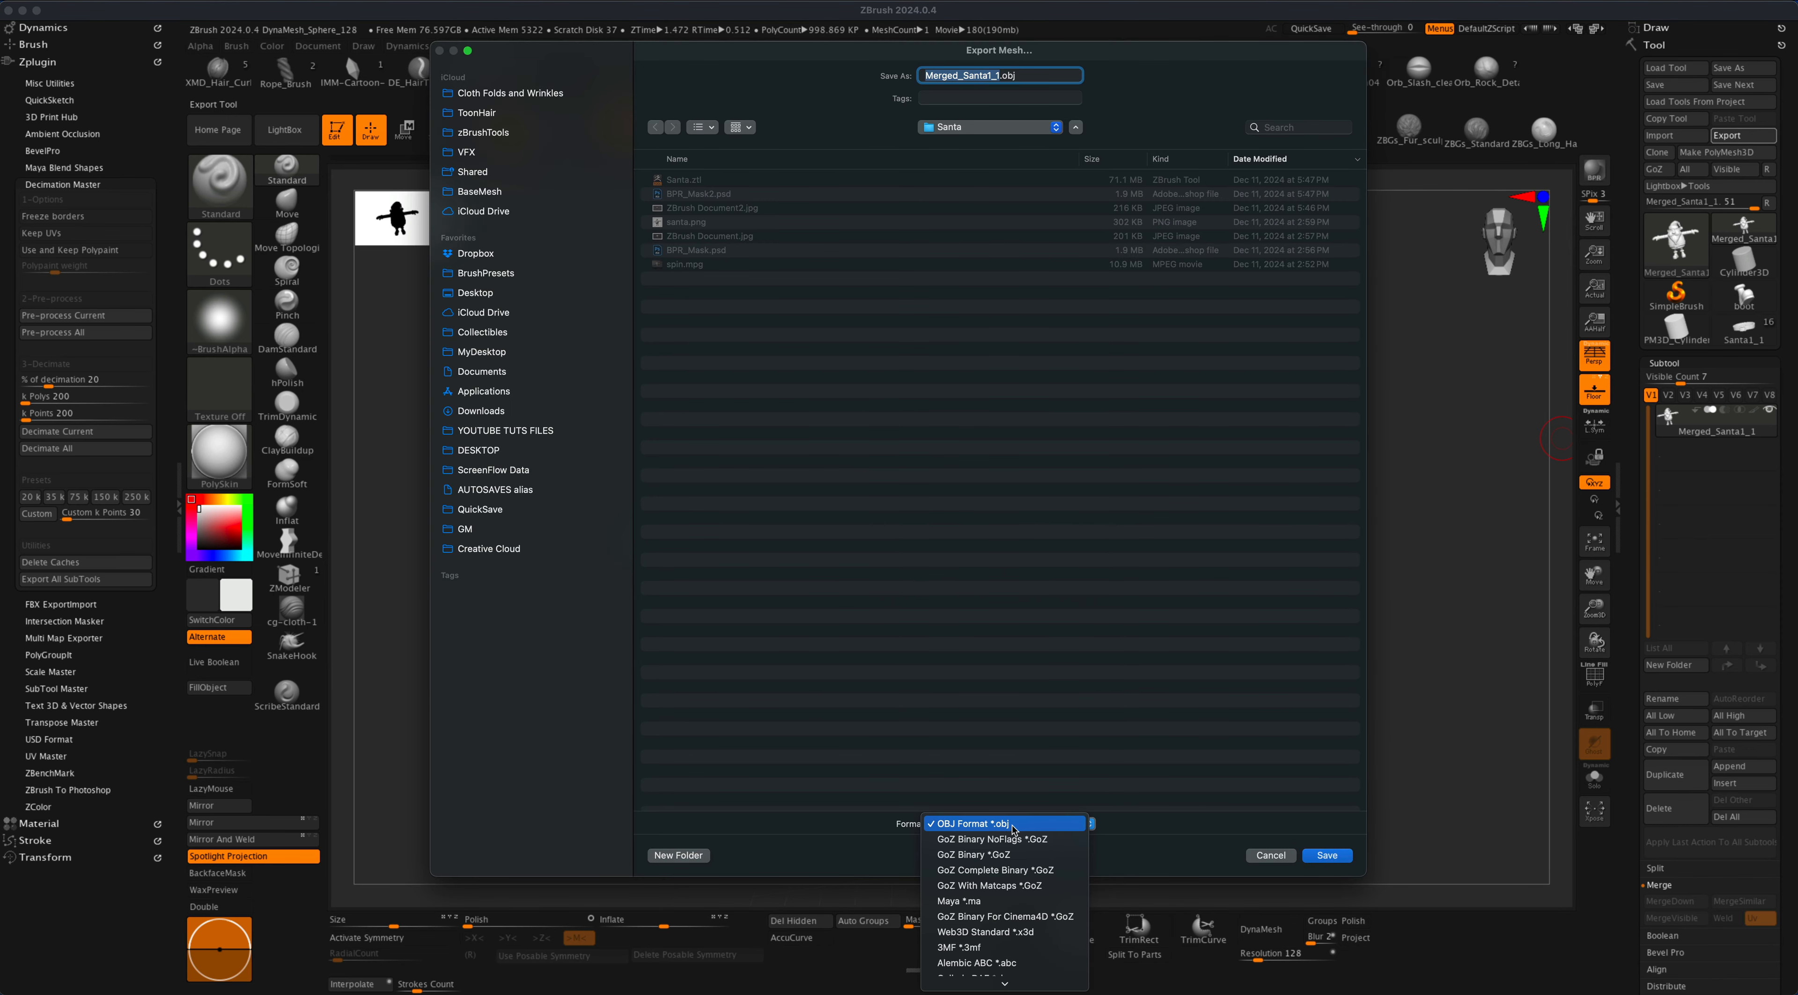
left_click(1014, 824)
type("SantaHigh")
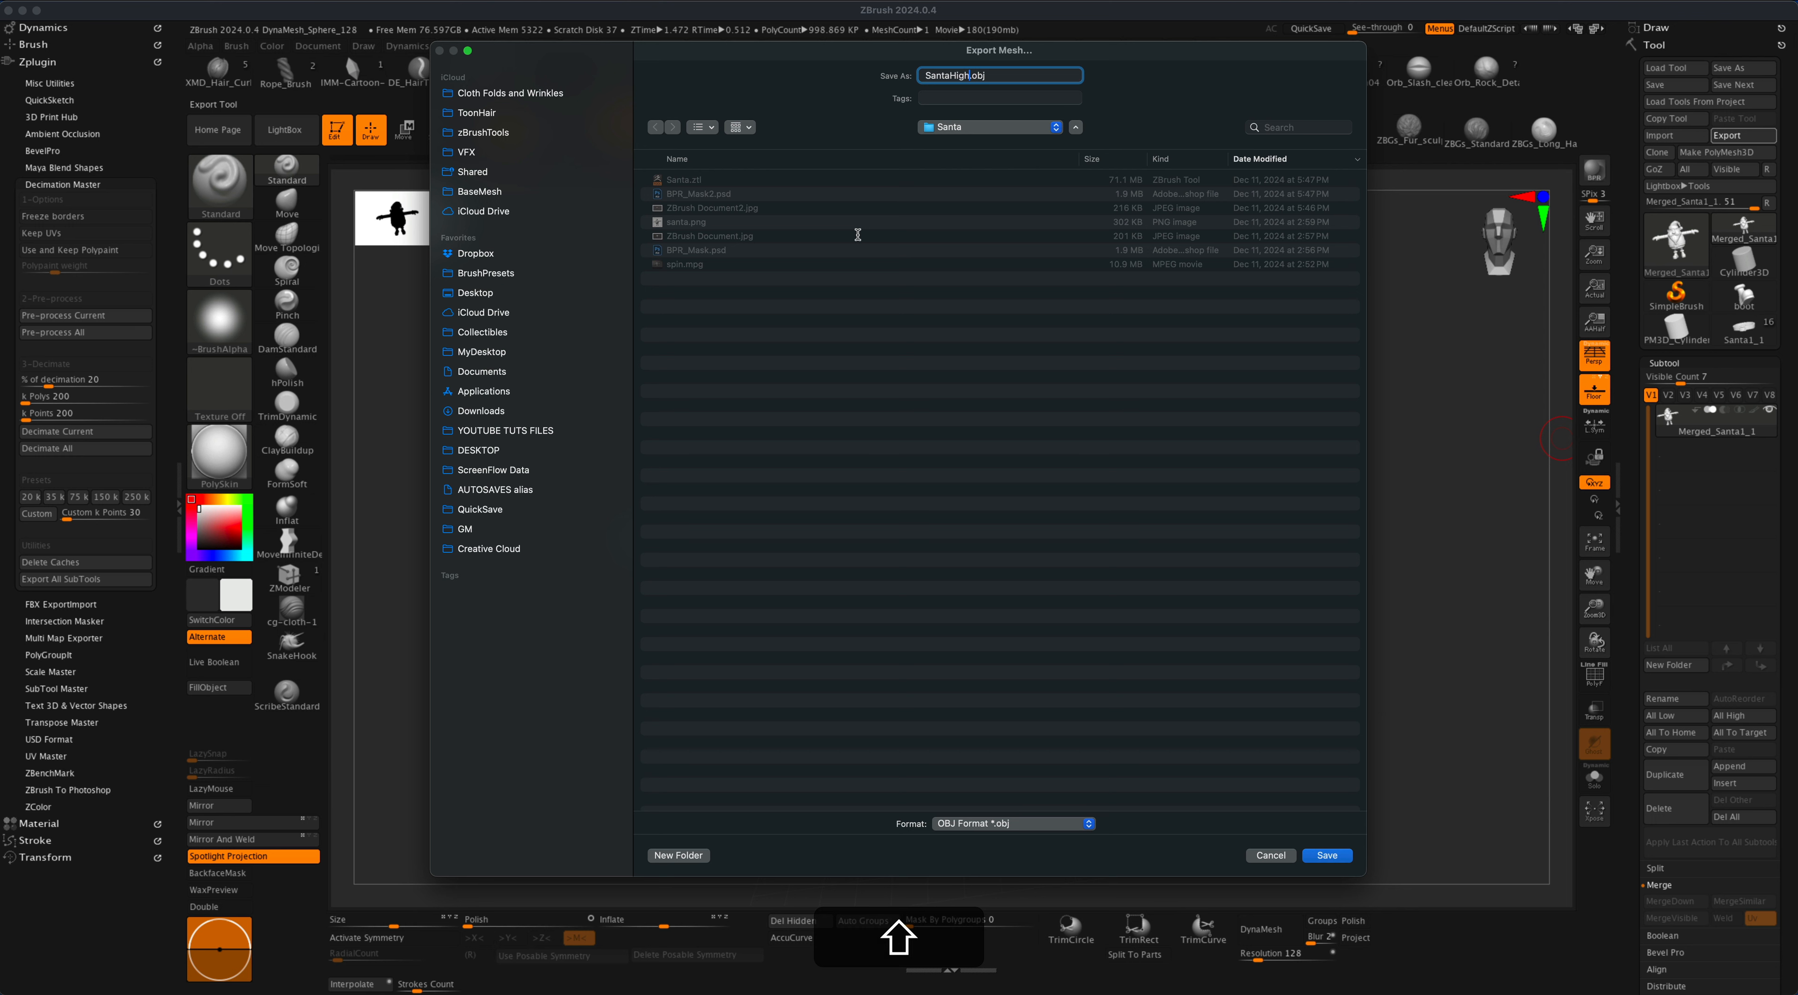
key("Left")
key("Left")
type("_")
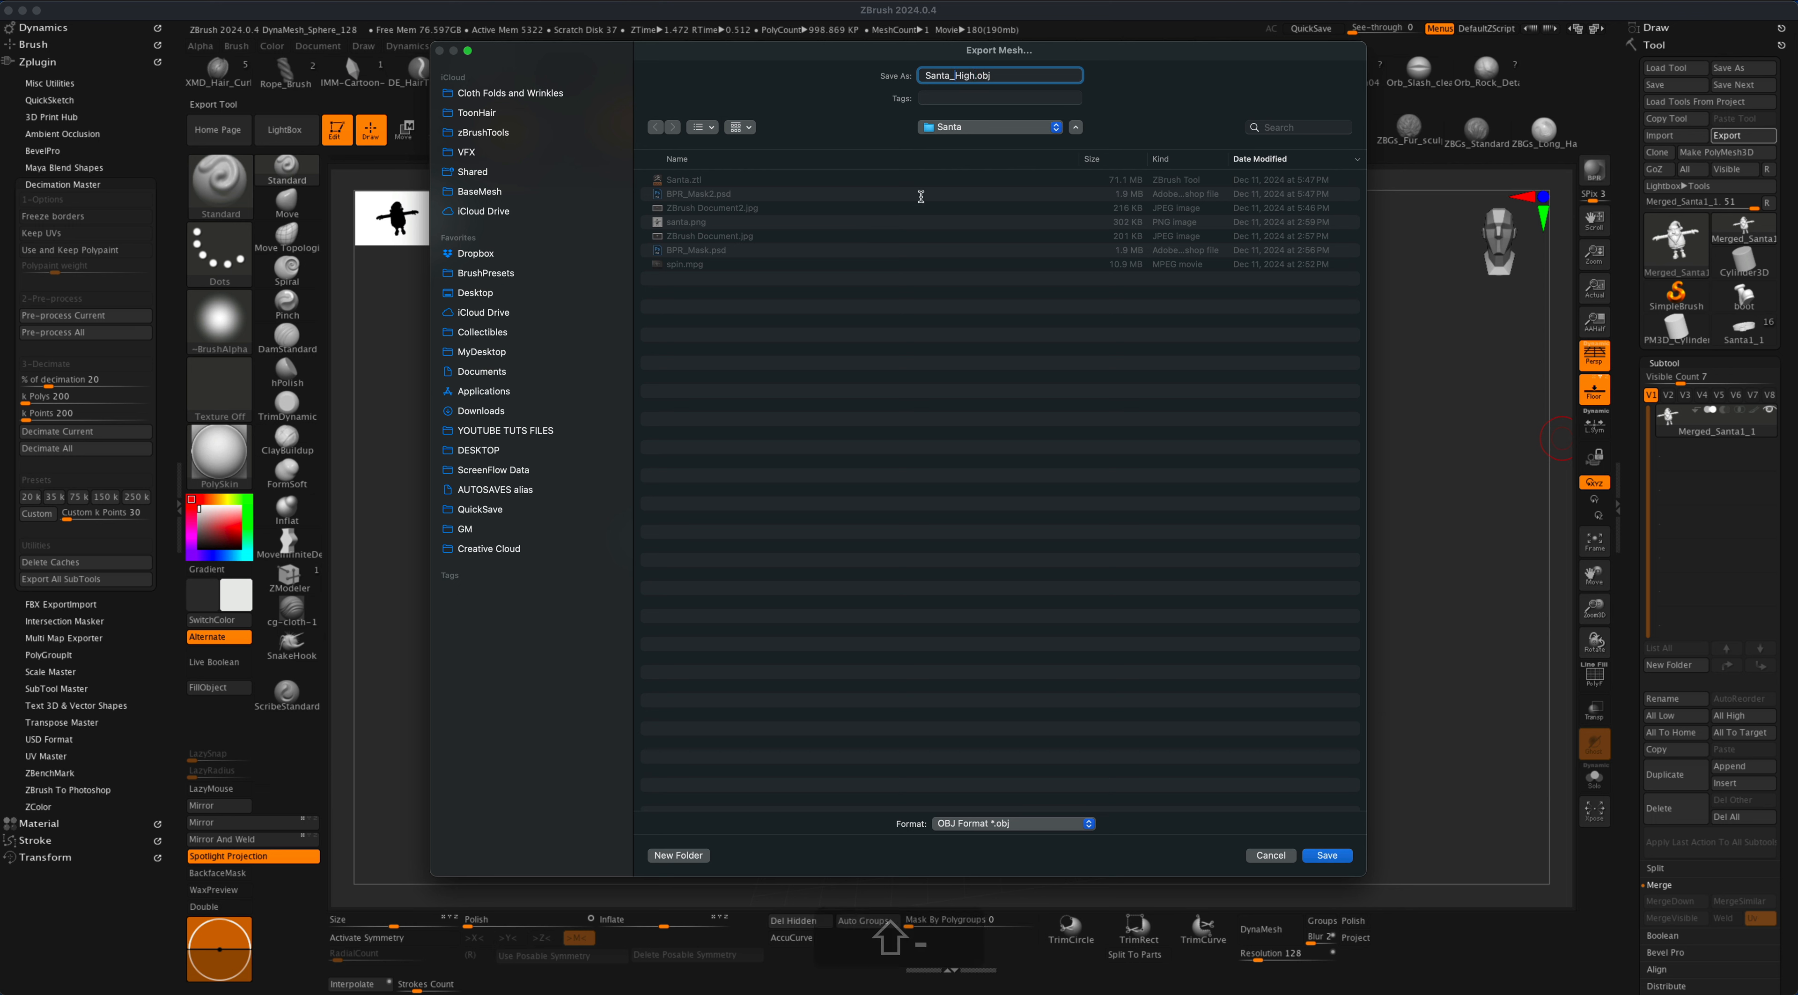
left_click(1327, 855)
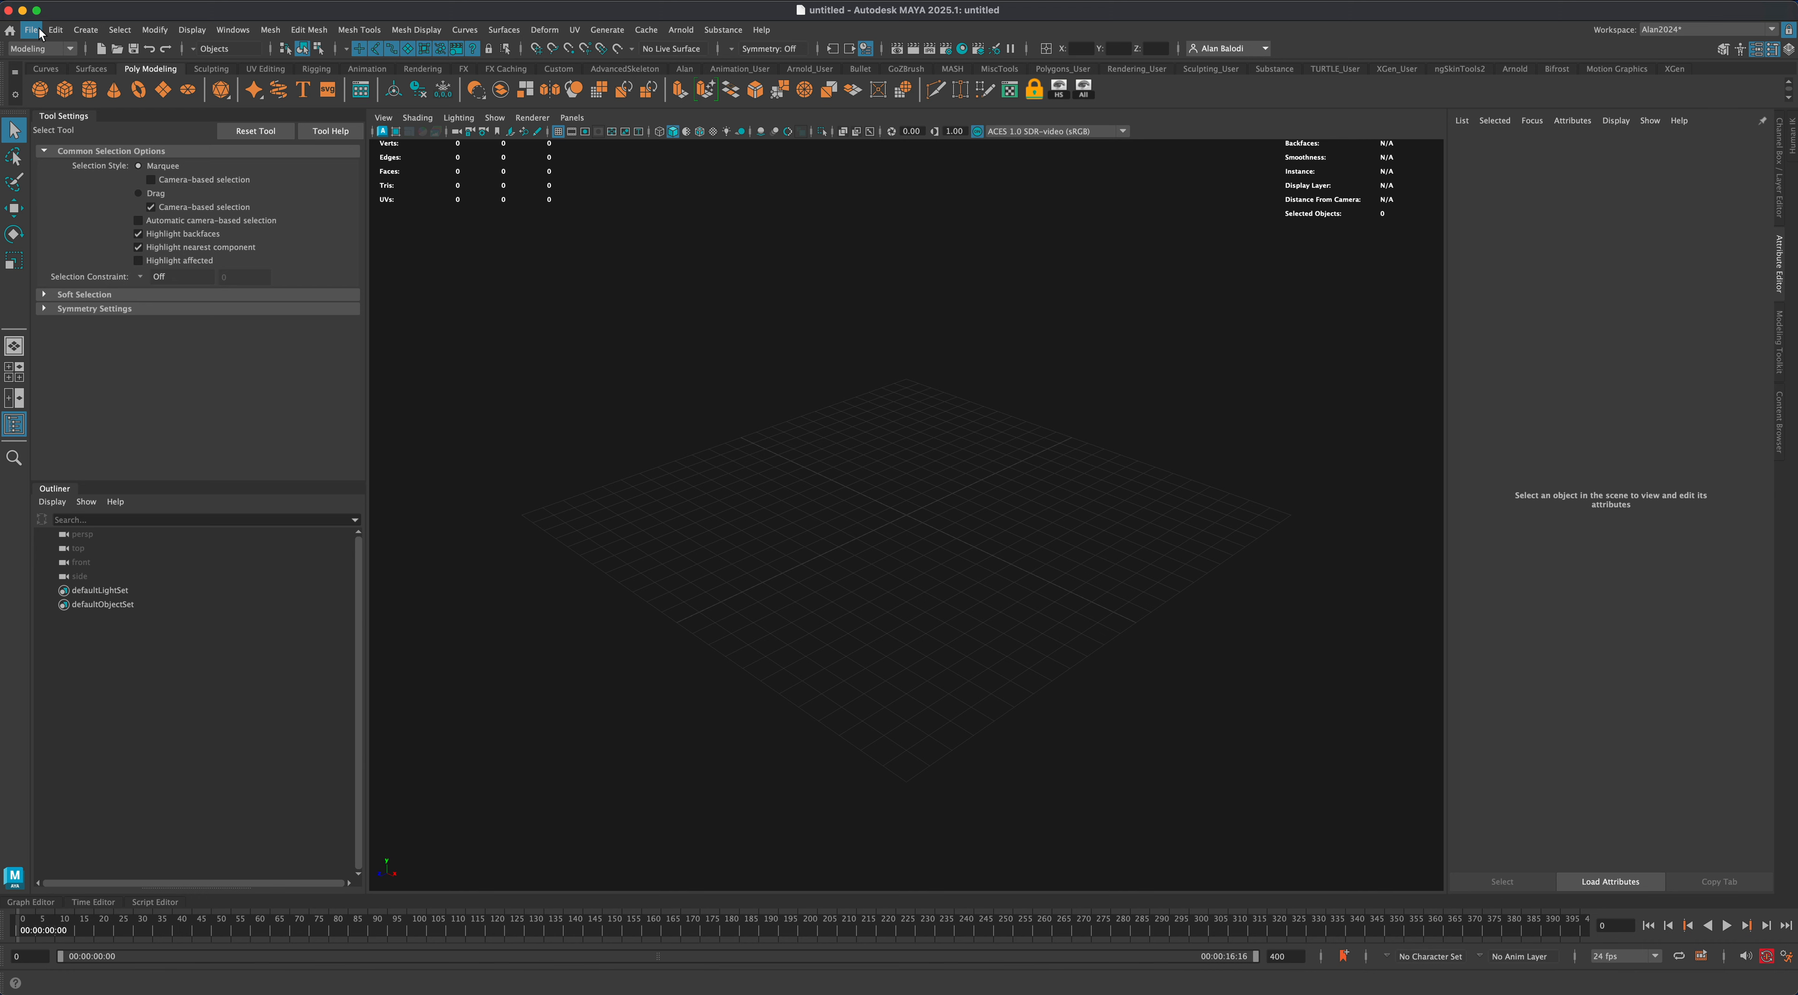
Switch to Maya, import Santa_High.obj into the empty scene and select the imported mesh.
left_click(31, 30)
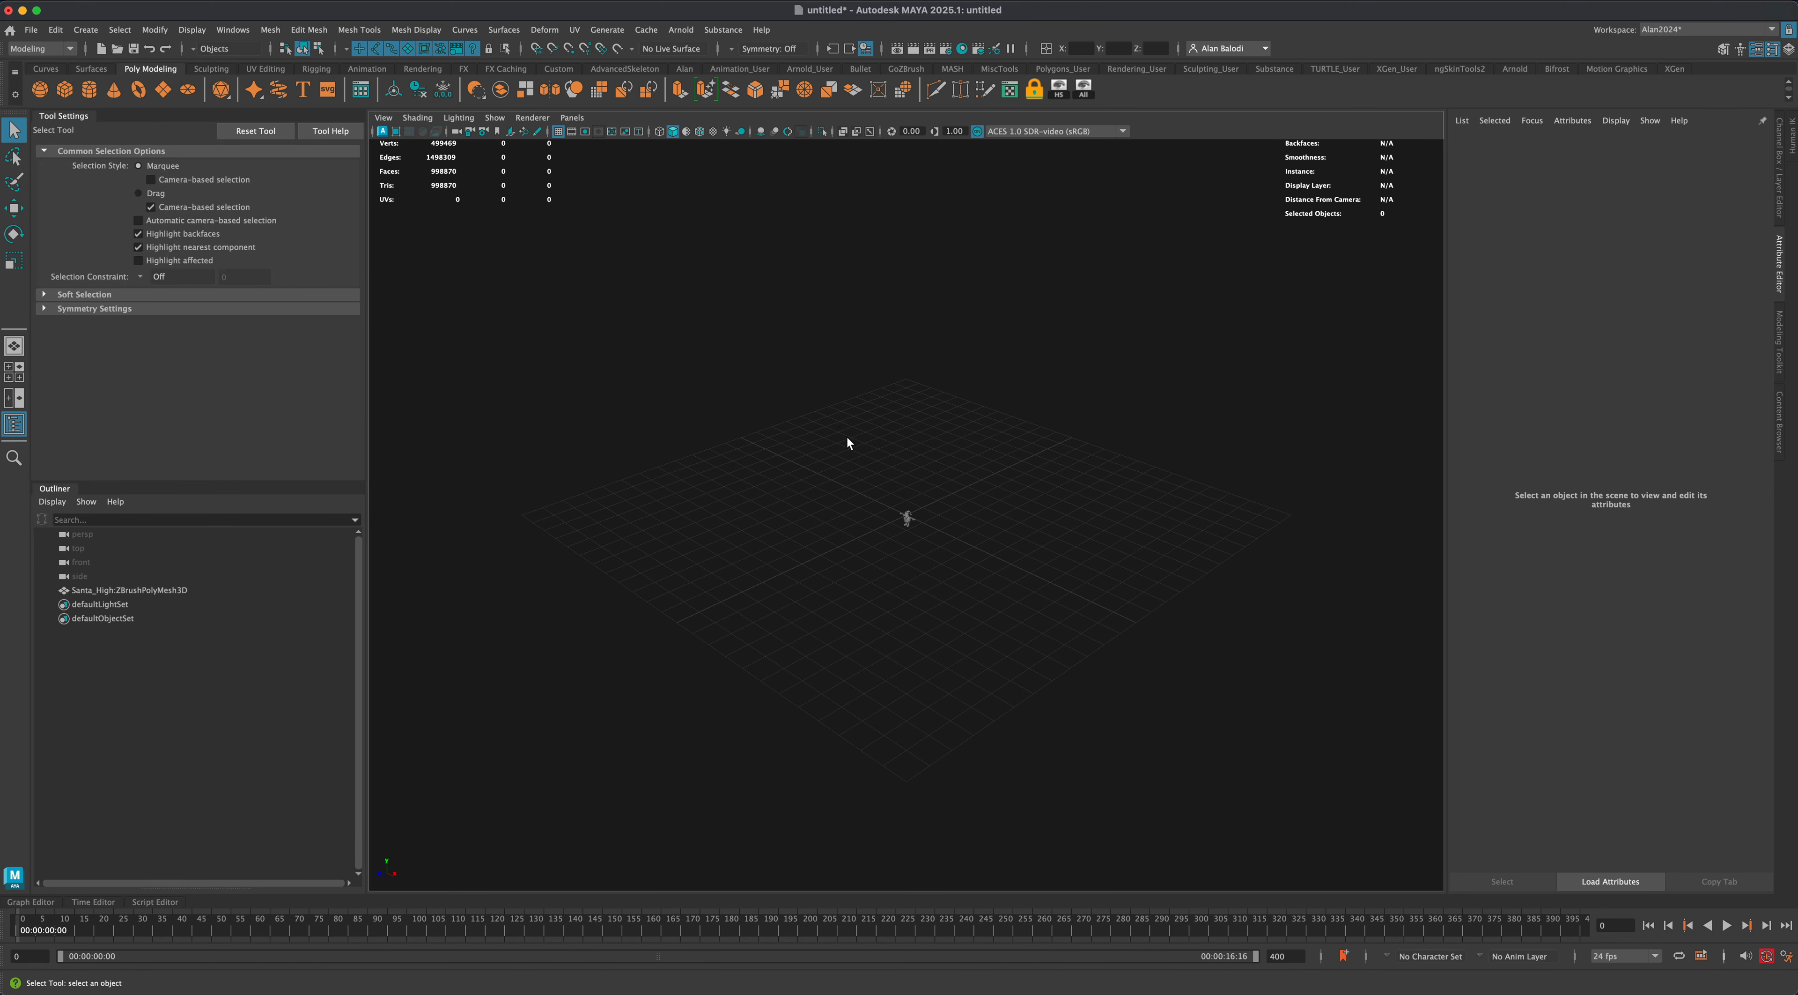
left_click_drag(837, 426, 950, 598)
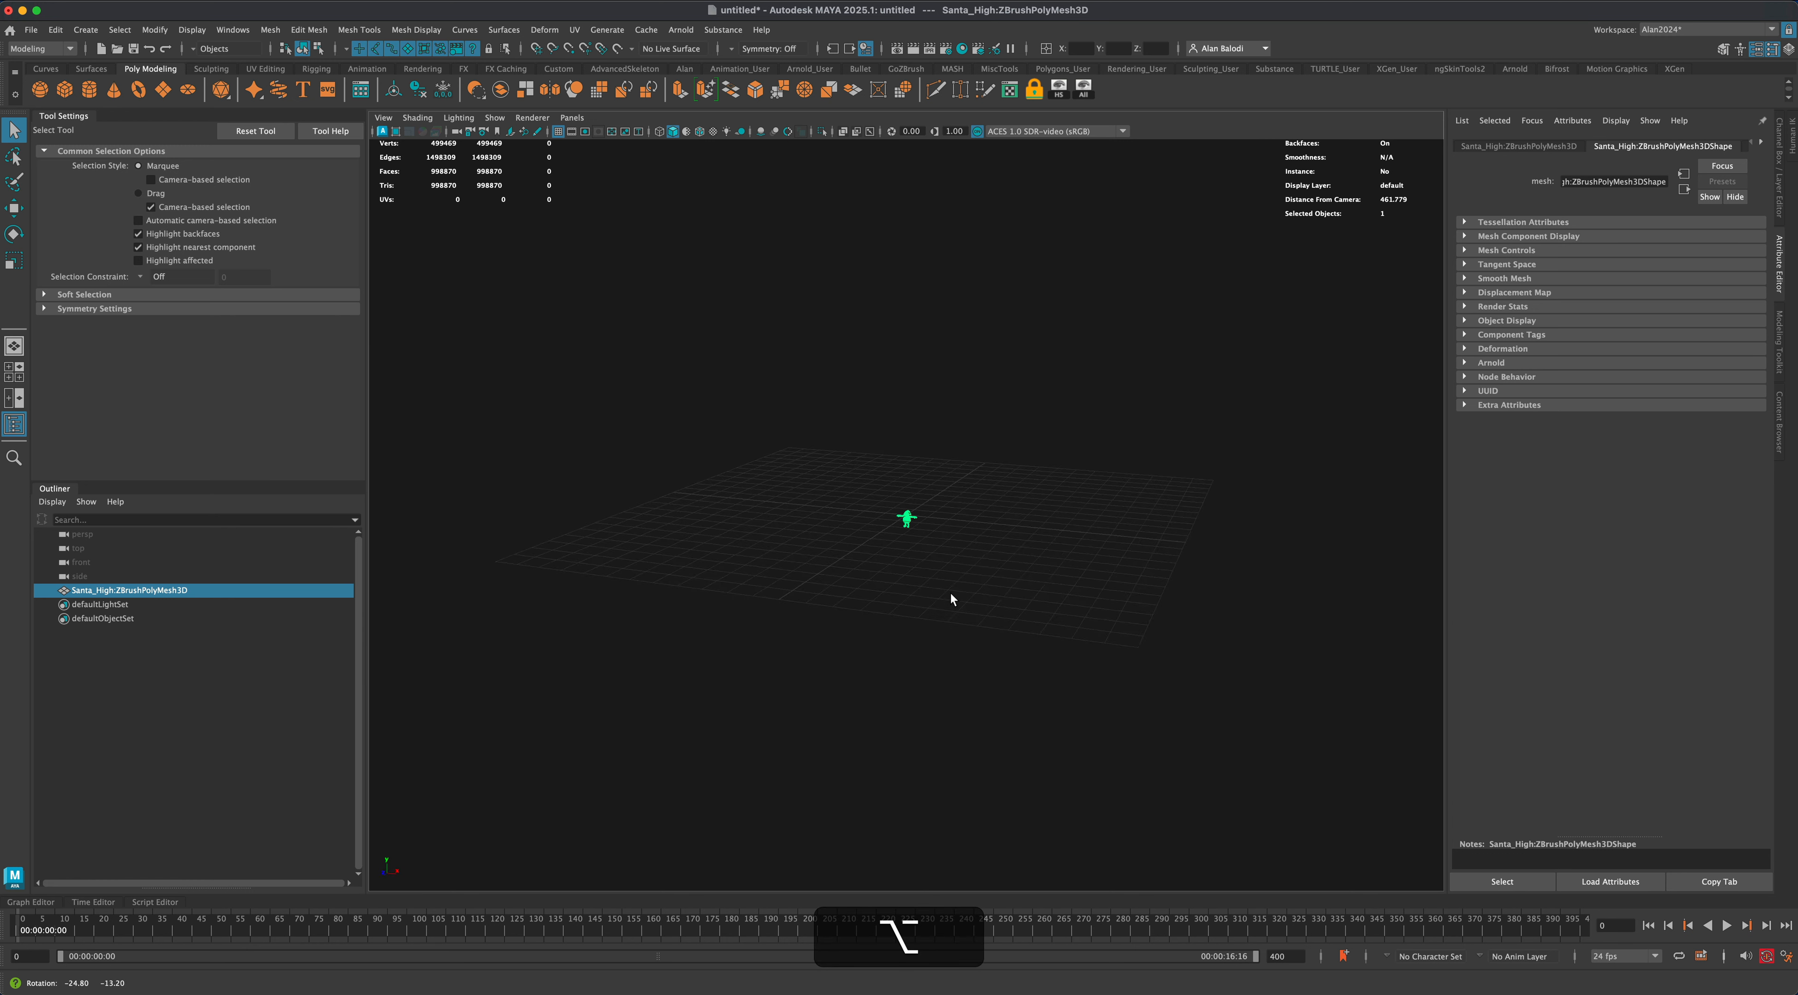
scroll(962, 613, "up", 5, "alt")
left_click_drag(856, 601, 935, 601, "alt")
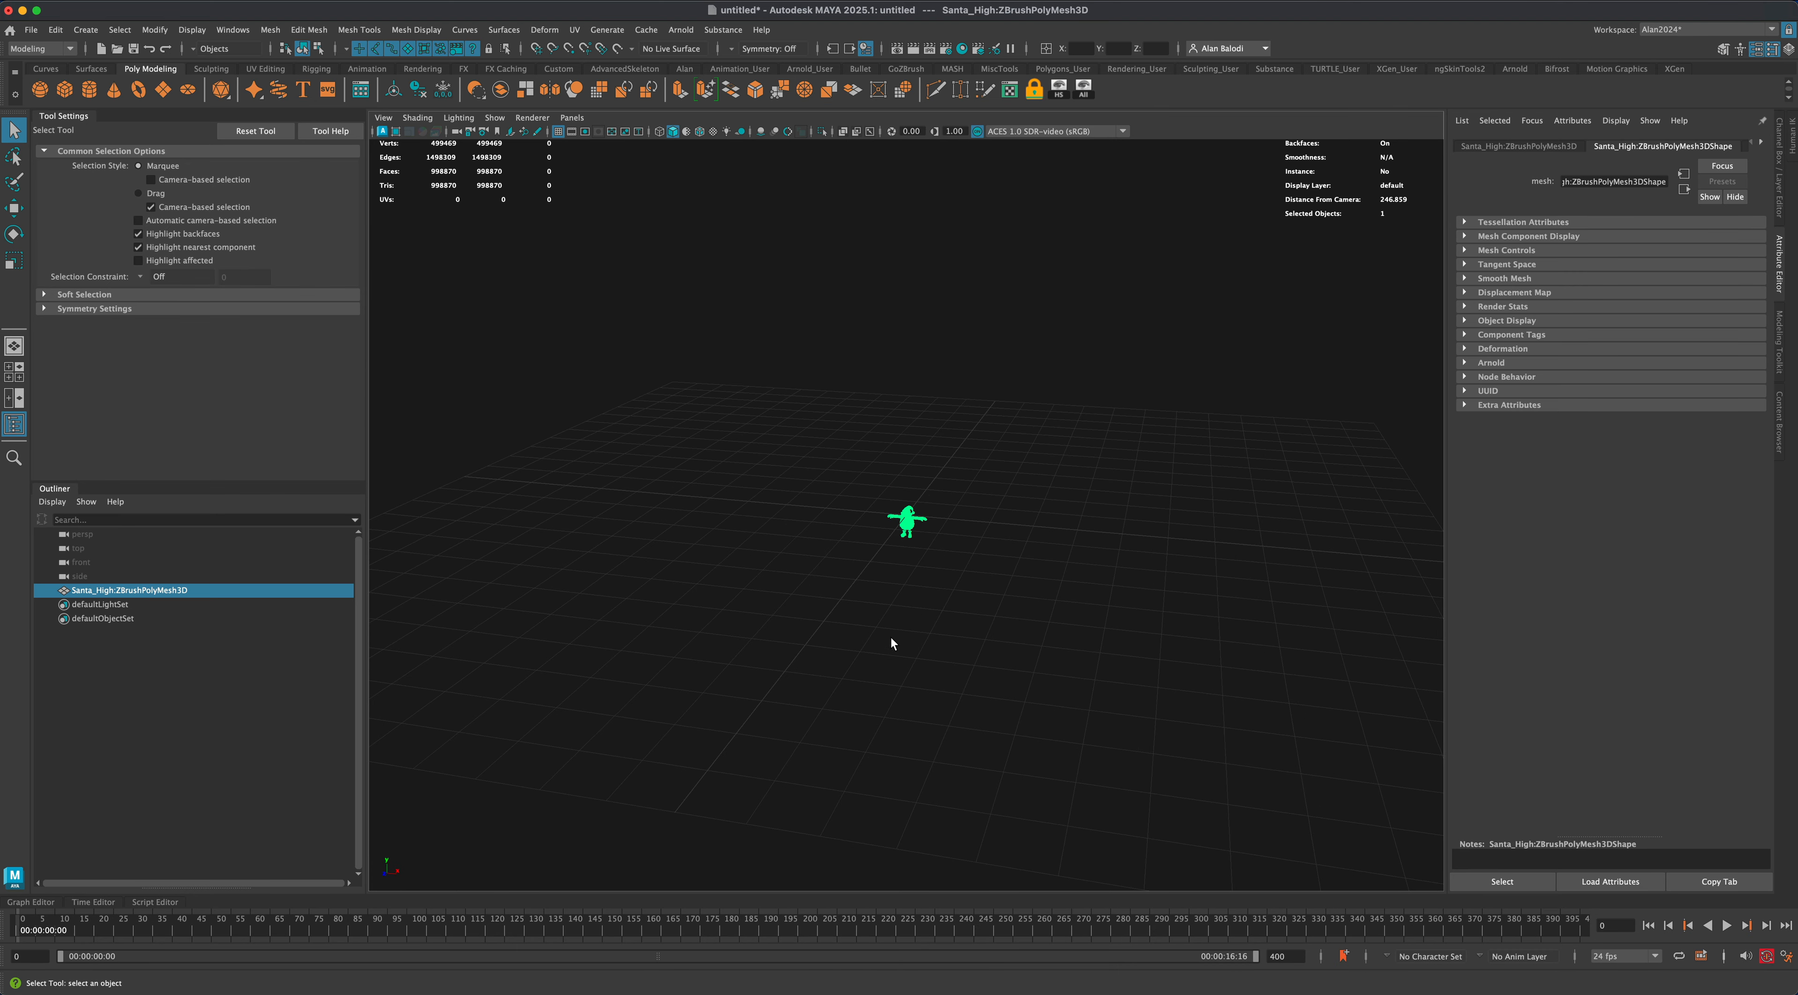
mouse_move(891, 635)
left_mouse_down("alt")
mouse_move(906, 625)
mouse_move(896, 637)
left_mouse_up("alt")
Move the Santa mesh up about 5.44 units in the front view so its feet rest on the ground line.
key("space")
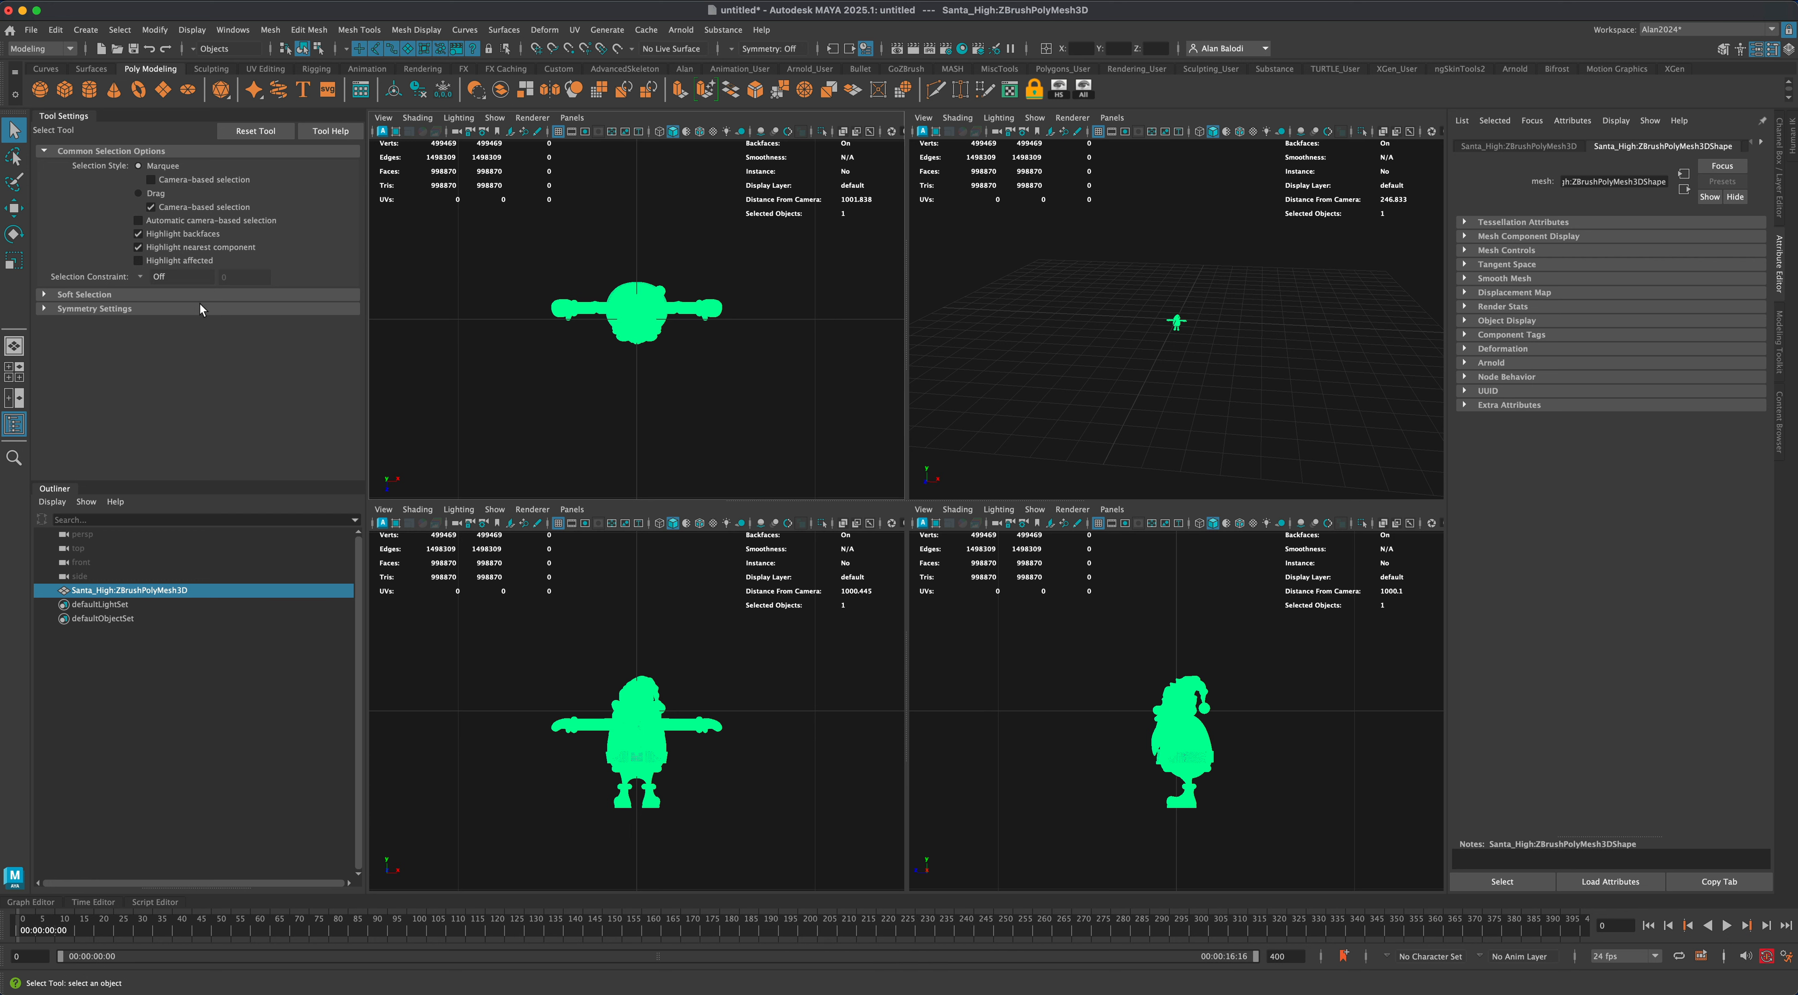
key("w")
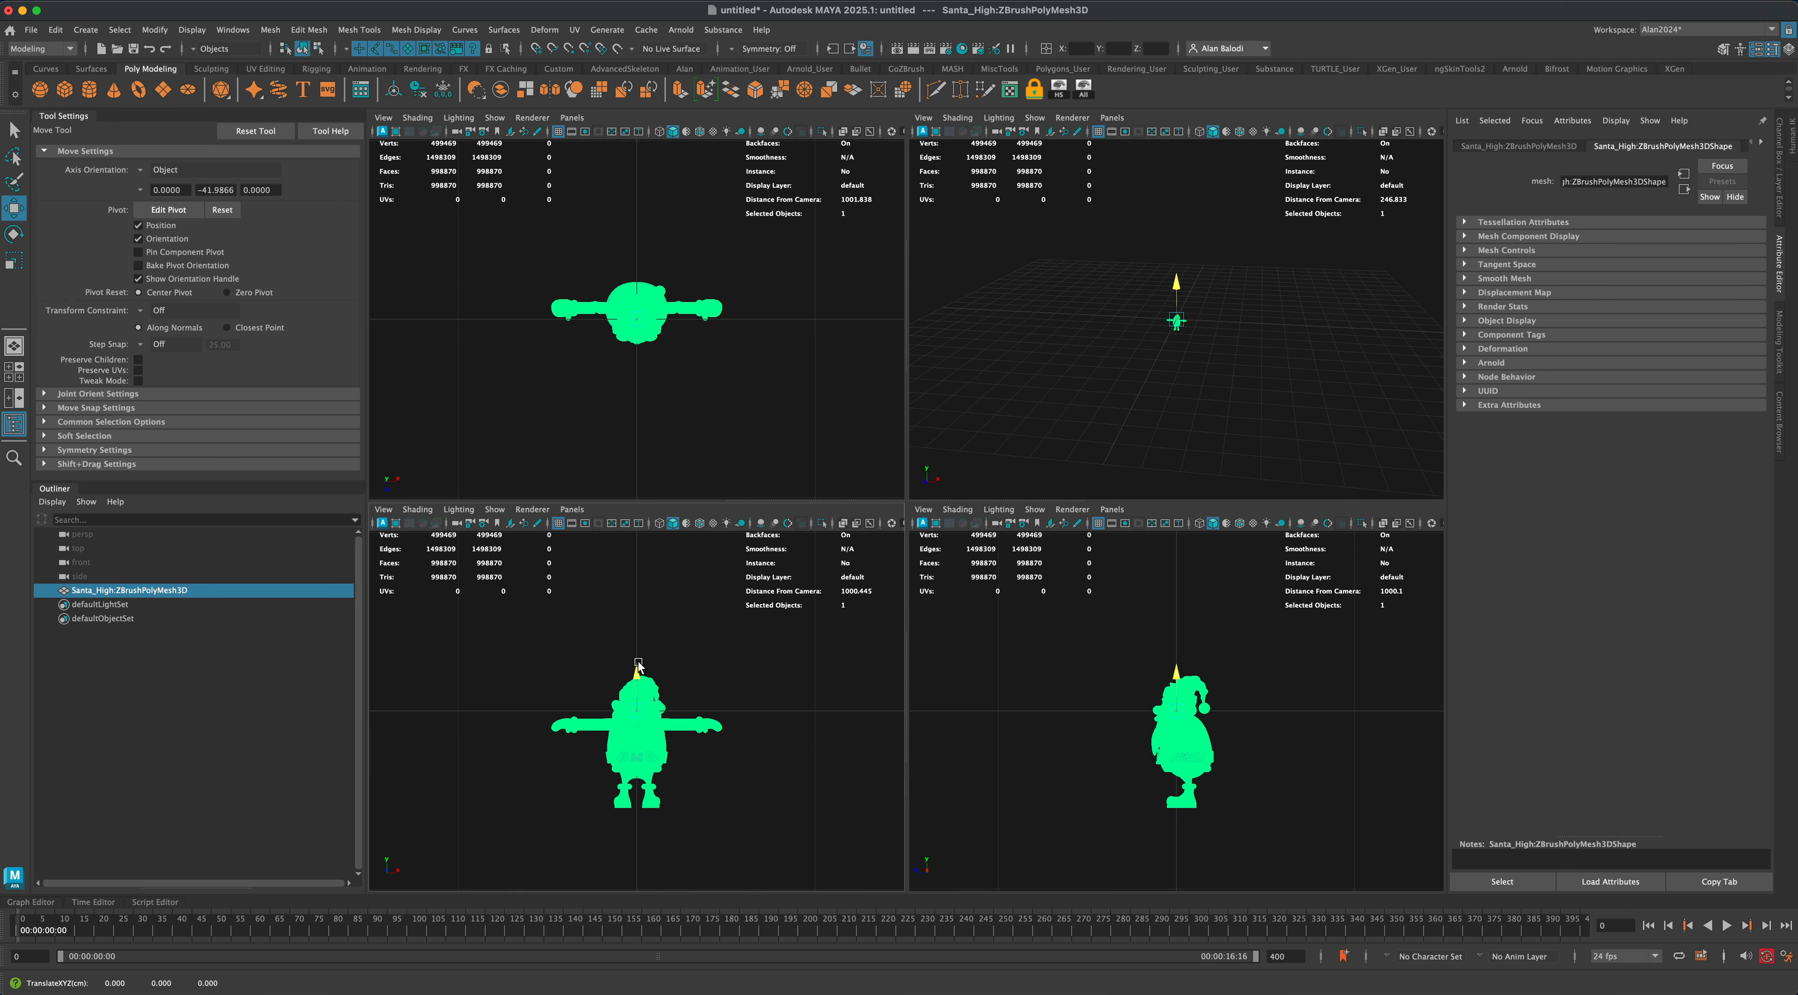
left_click_drag(638, 664, 651, 580)
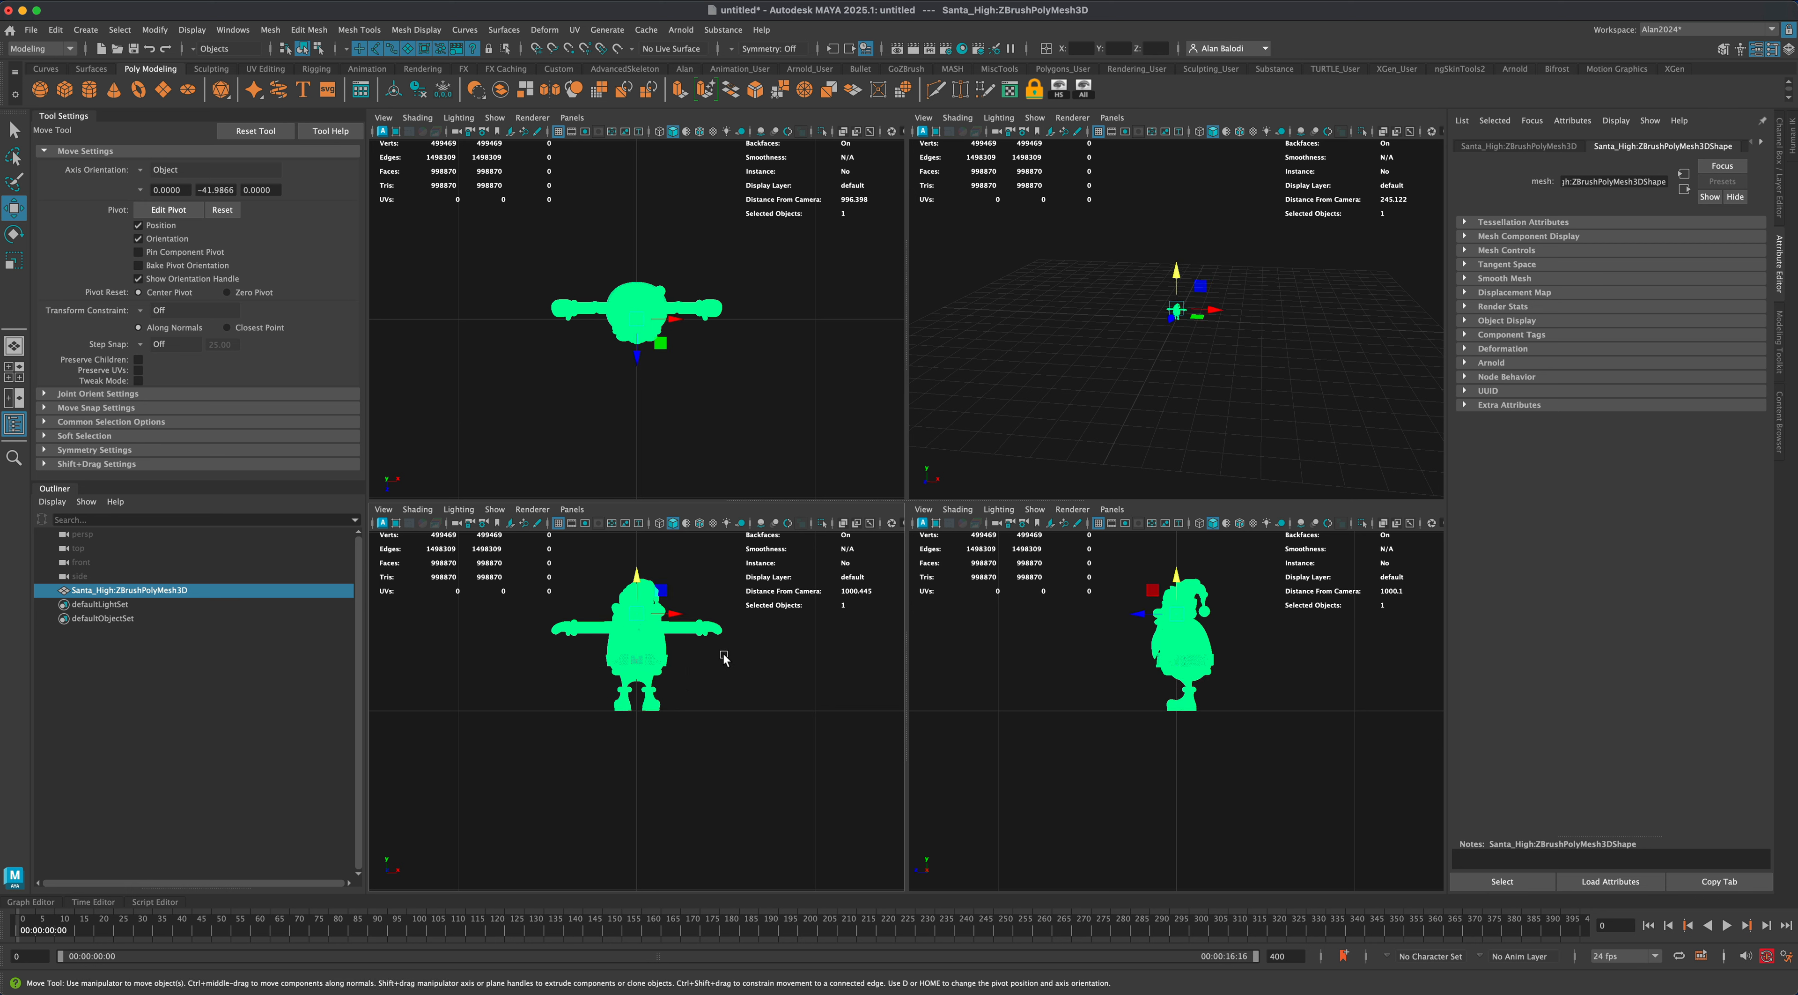
Move the Santa mesh's pivot down between the feet, snapping it to the grid origin.
right_click_drag(724, 656, 746, 721, "alt")
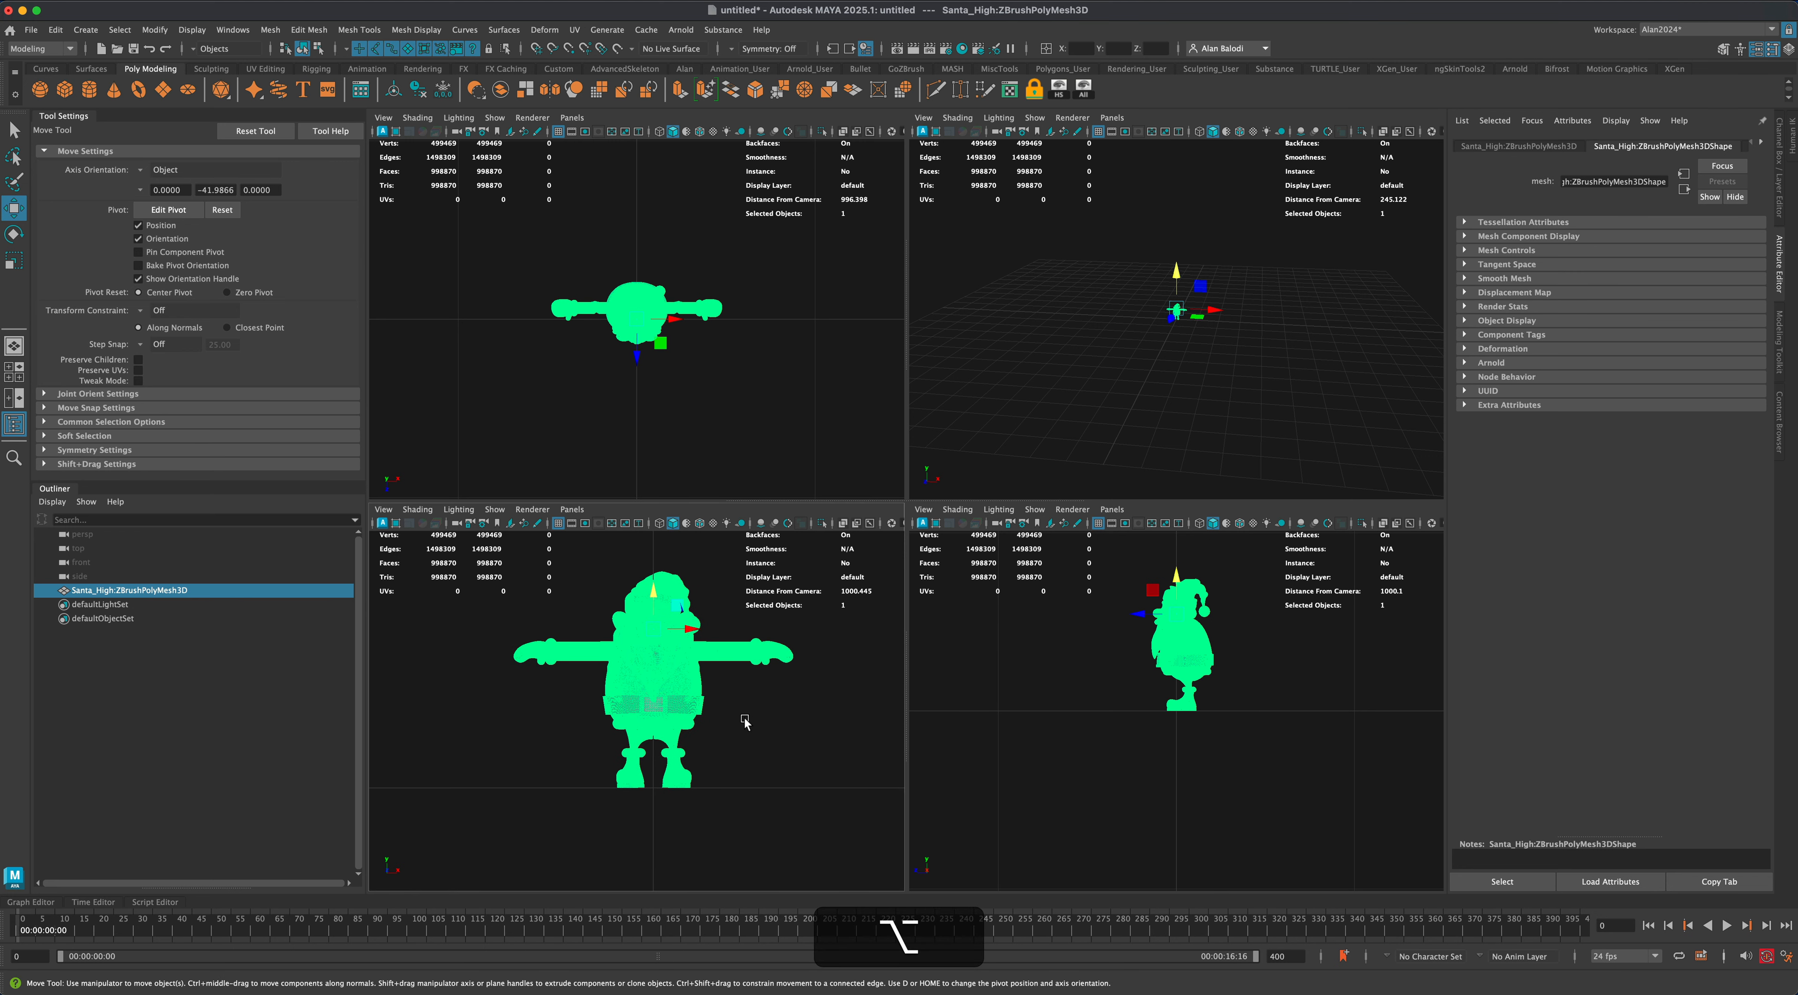
key("d")
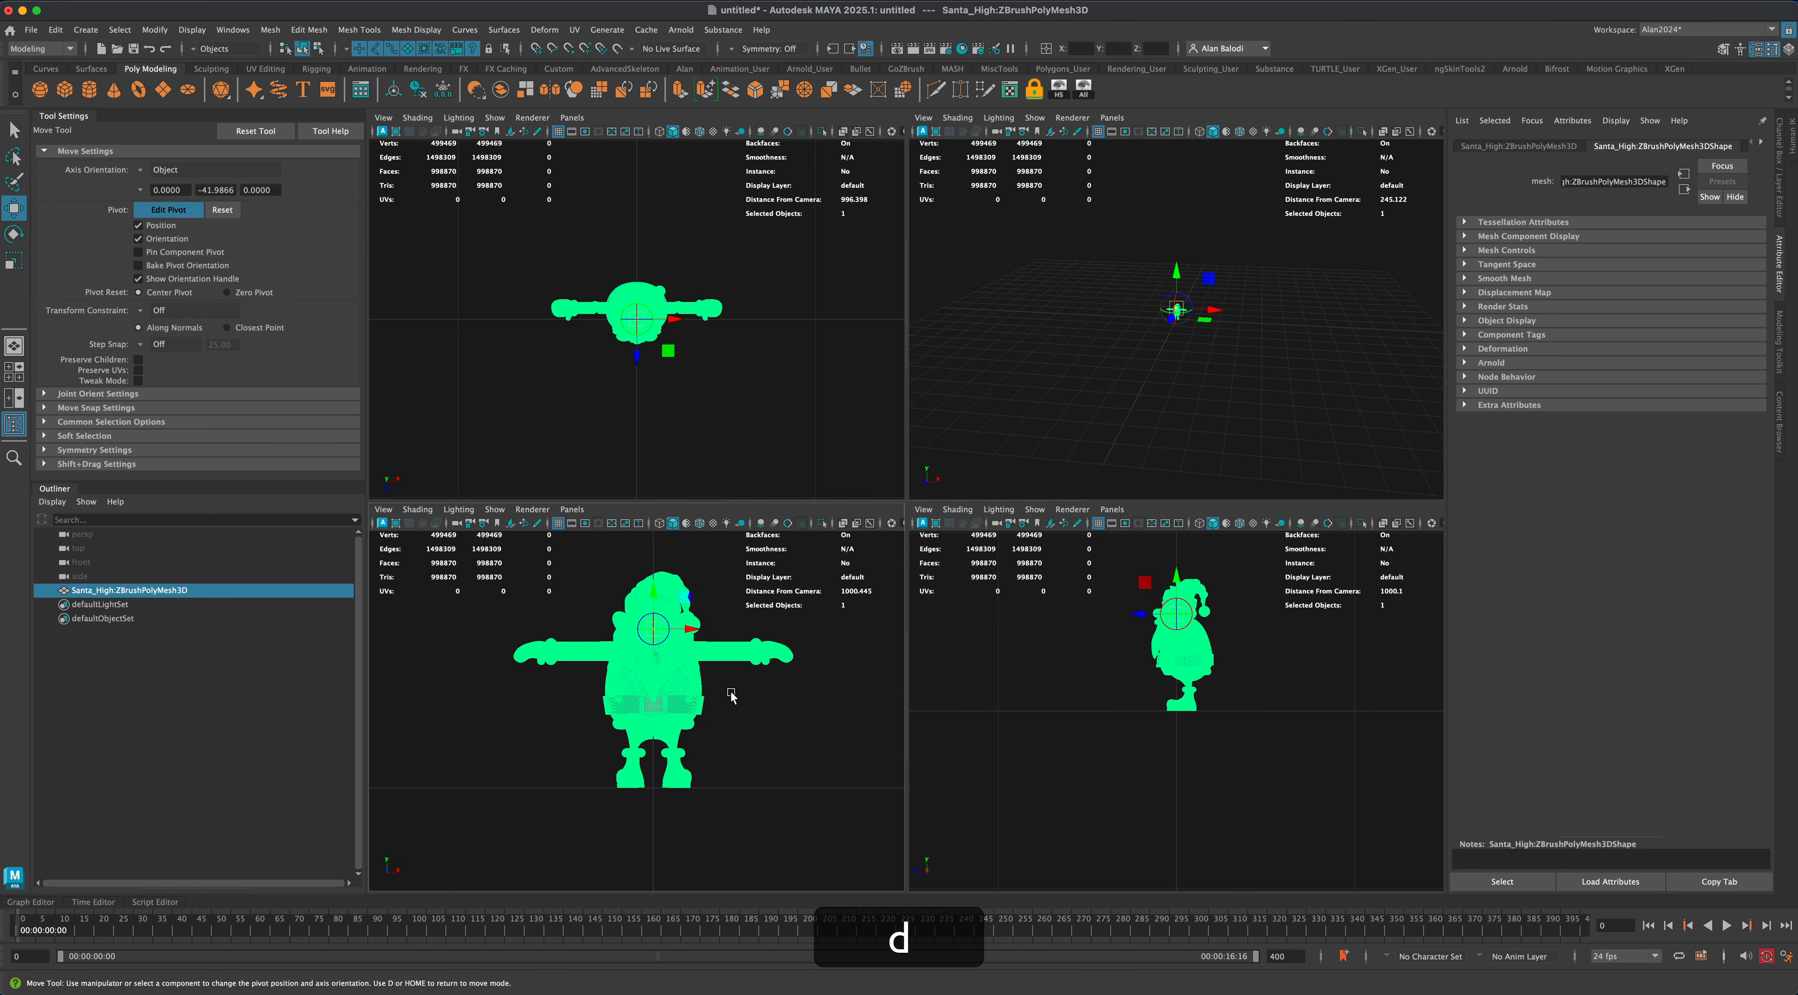
left_click(653, 585)
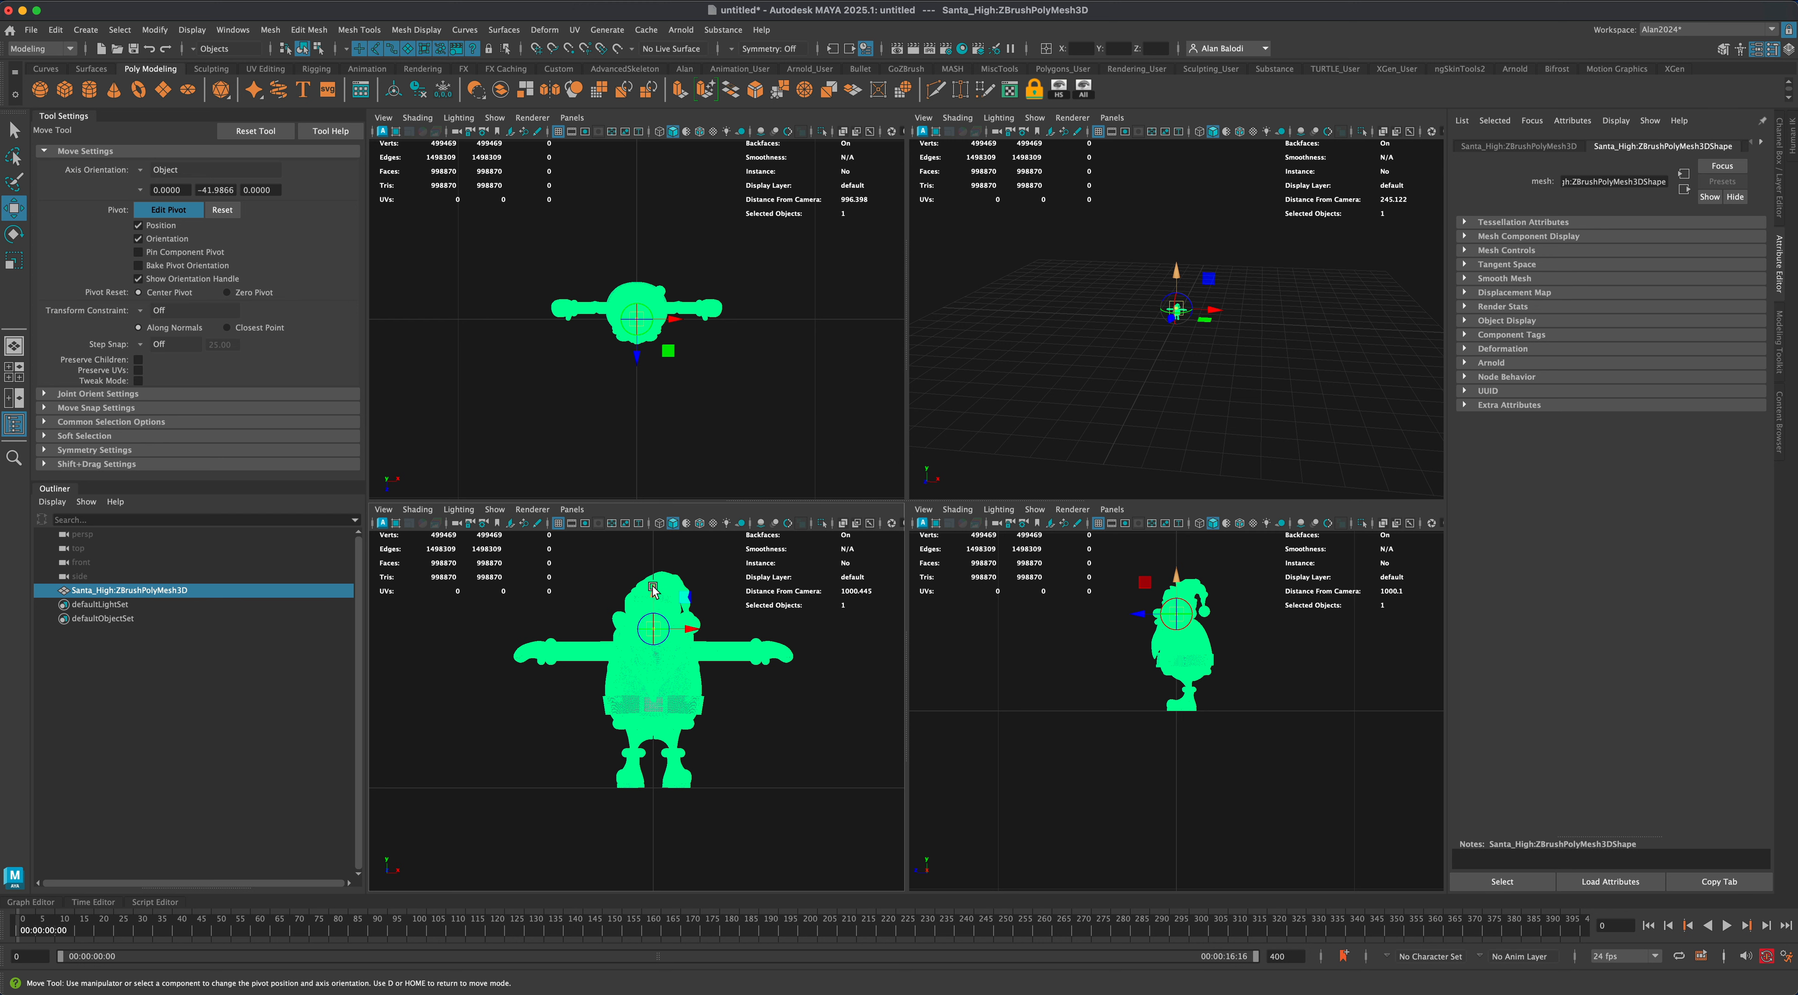
key("x")
left_click_drag(654, 598, 654, 793)
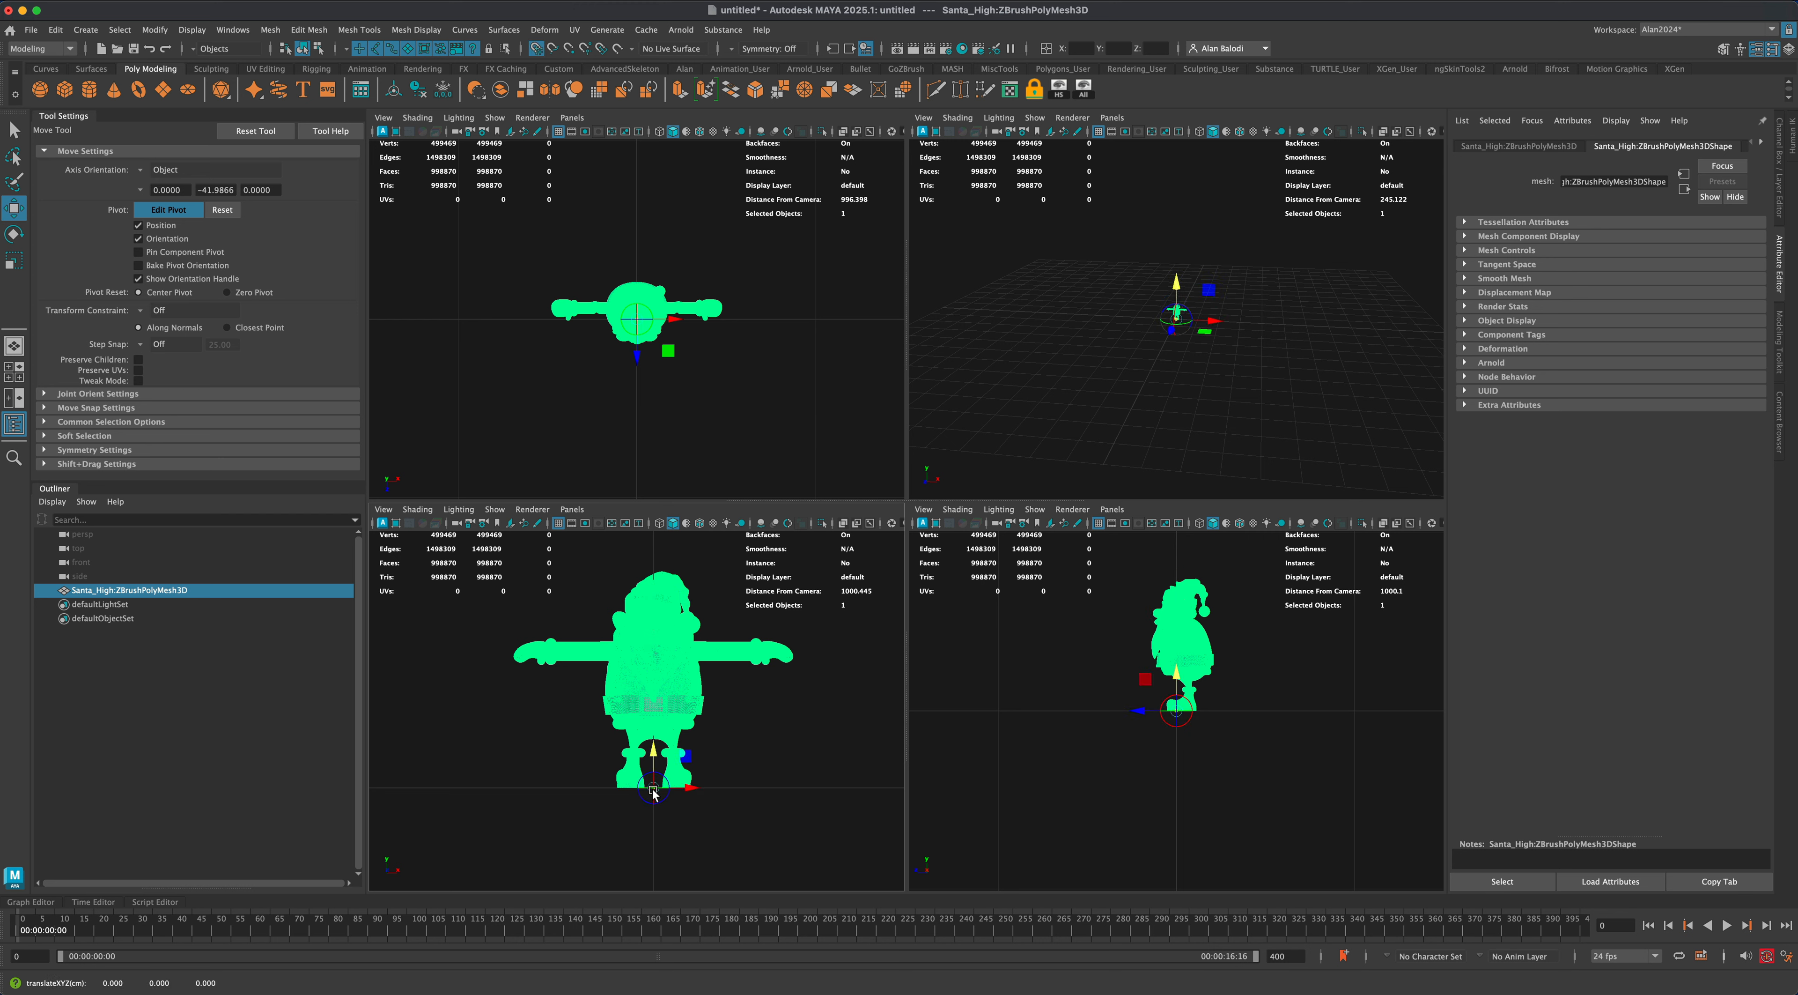
key("d")
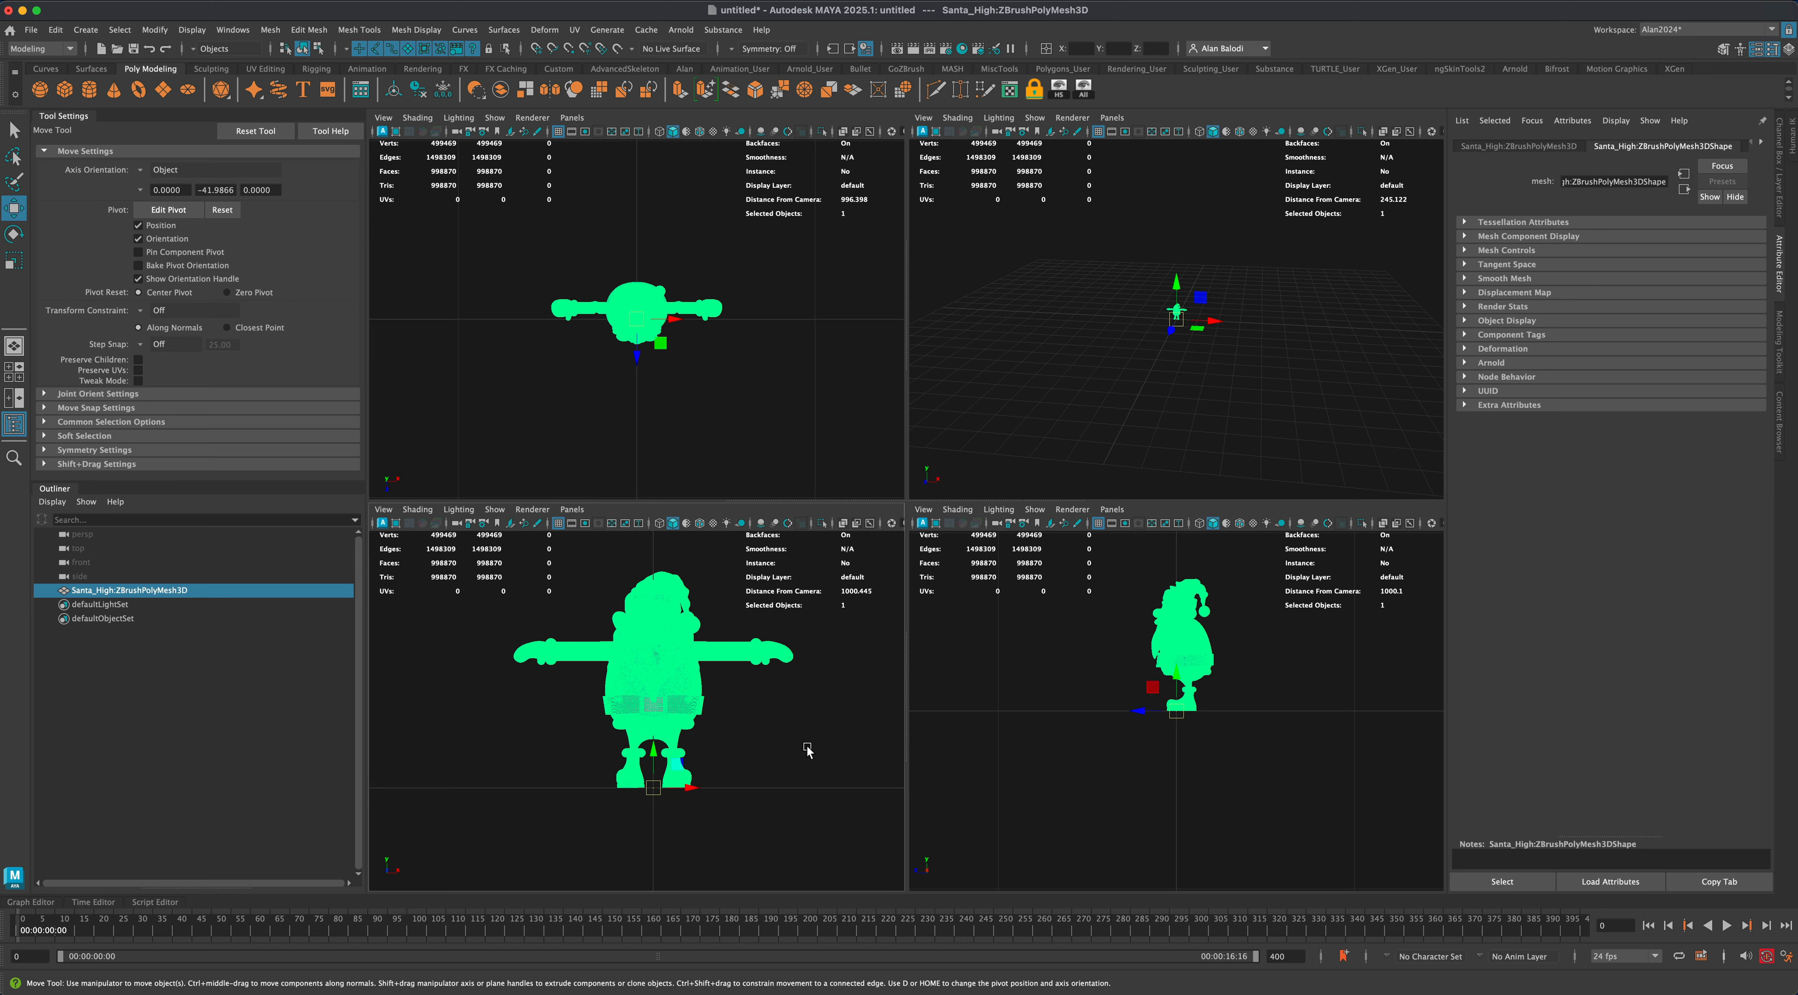
Set the Santa mesh's Scale X, Y and Z to 20.
left_click(14, 262)
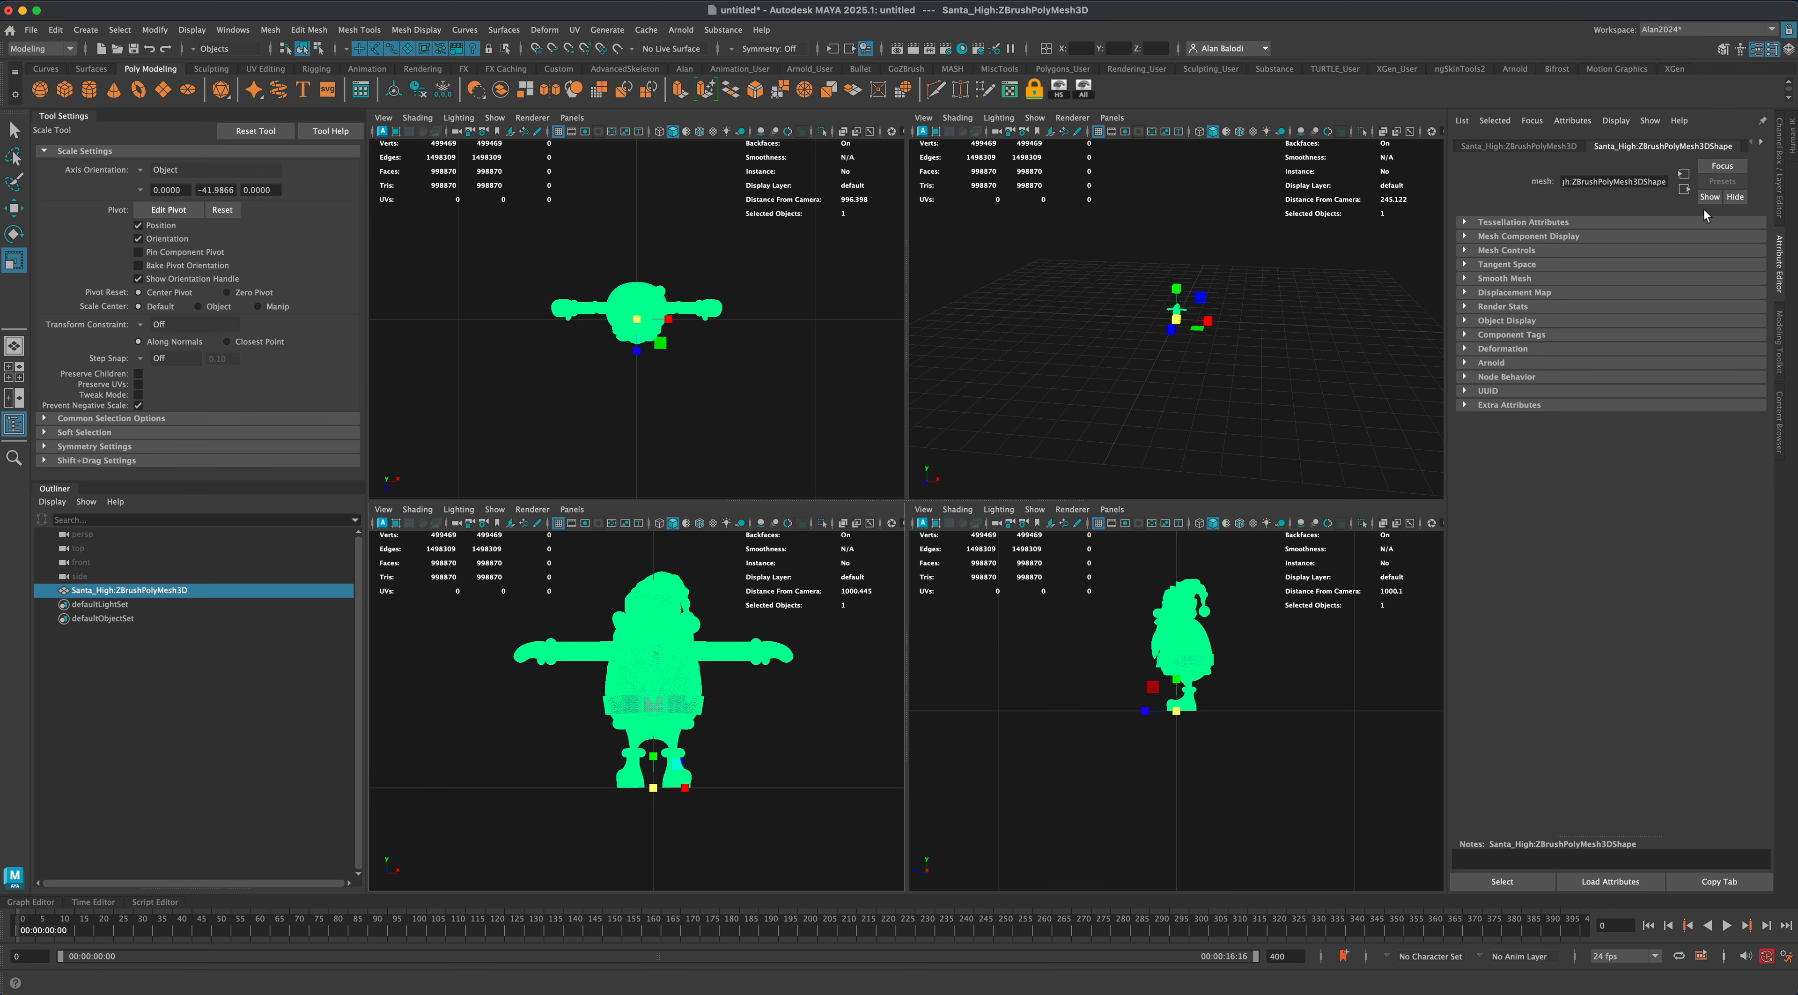
left_click(1780, 202)
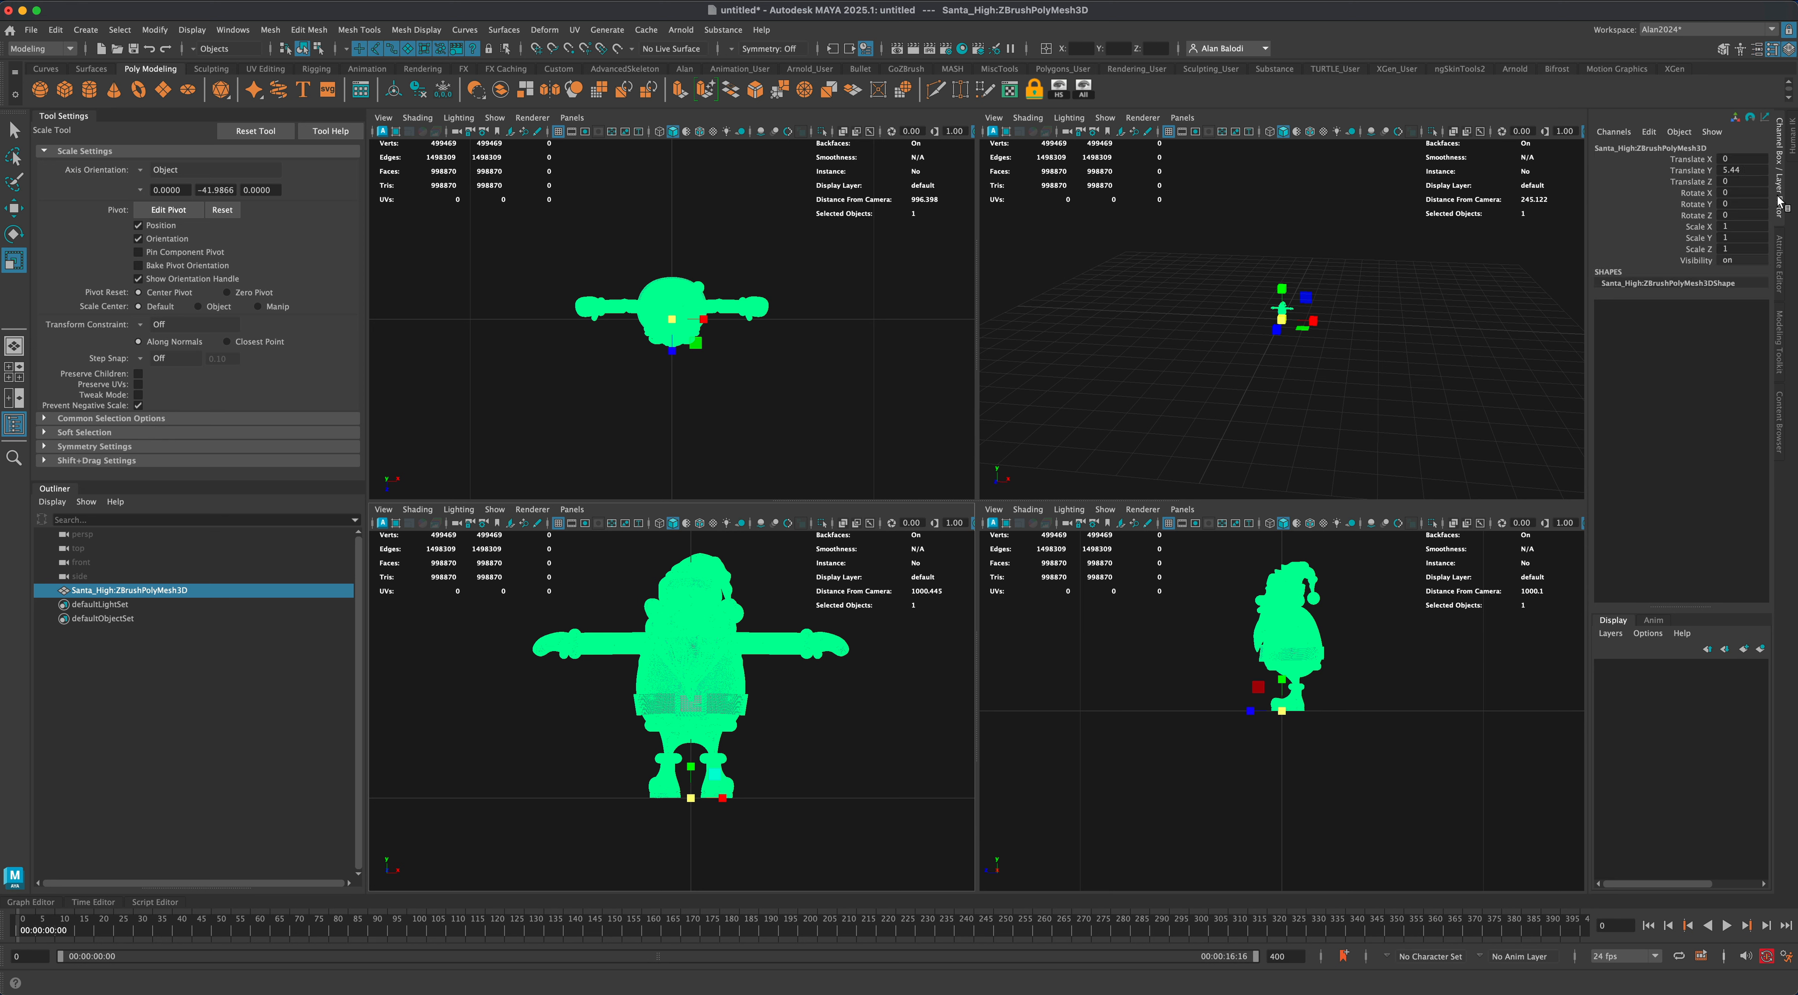
left_click_drag(1742, 226, 1743, 246)
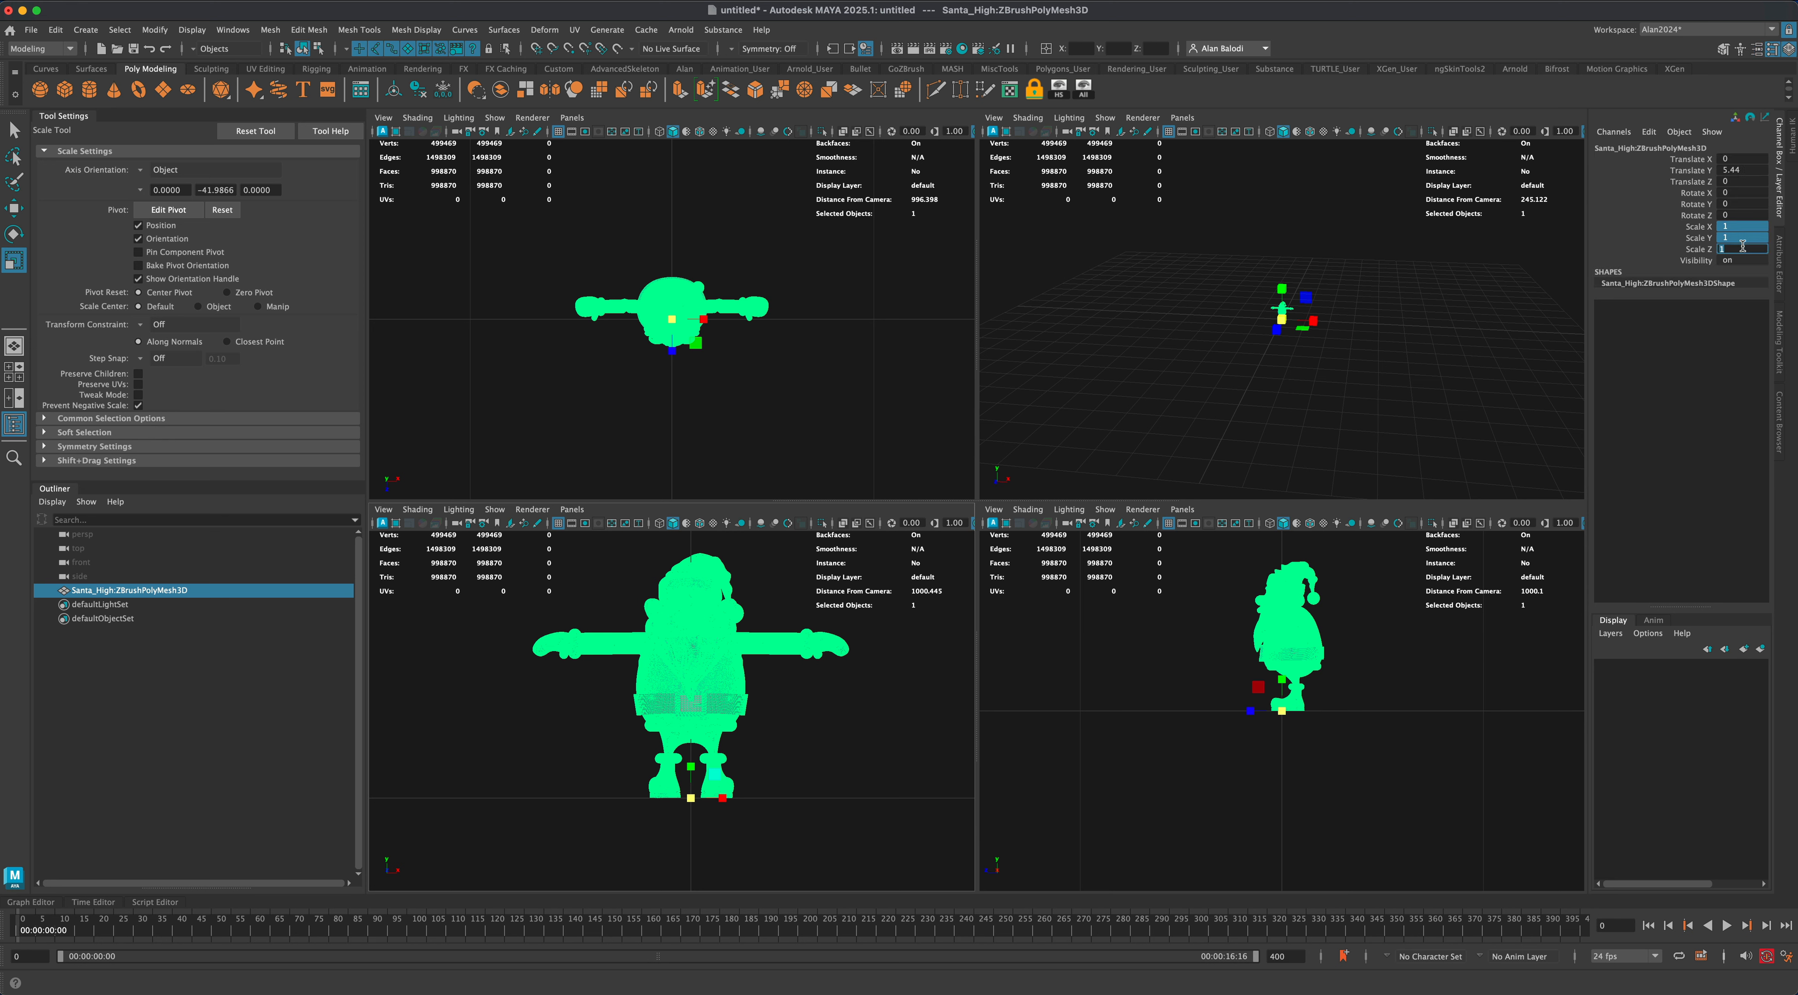
type("20")
key("Return")
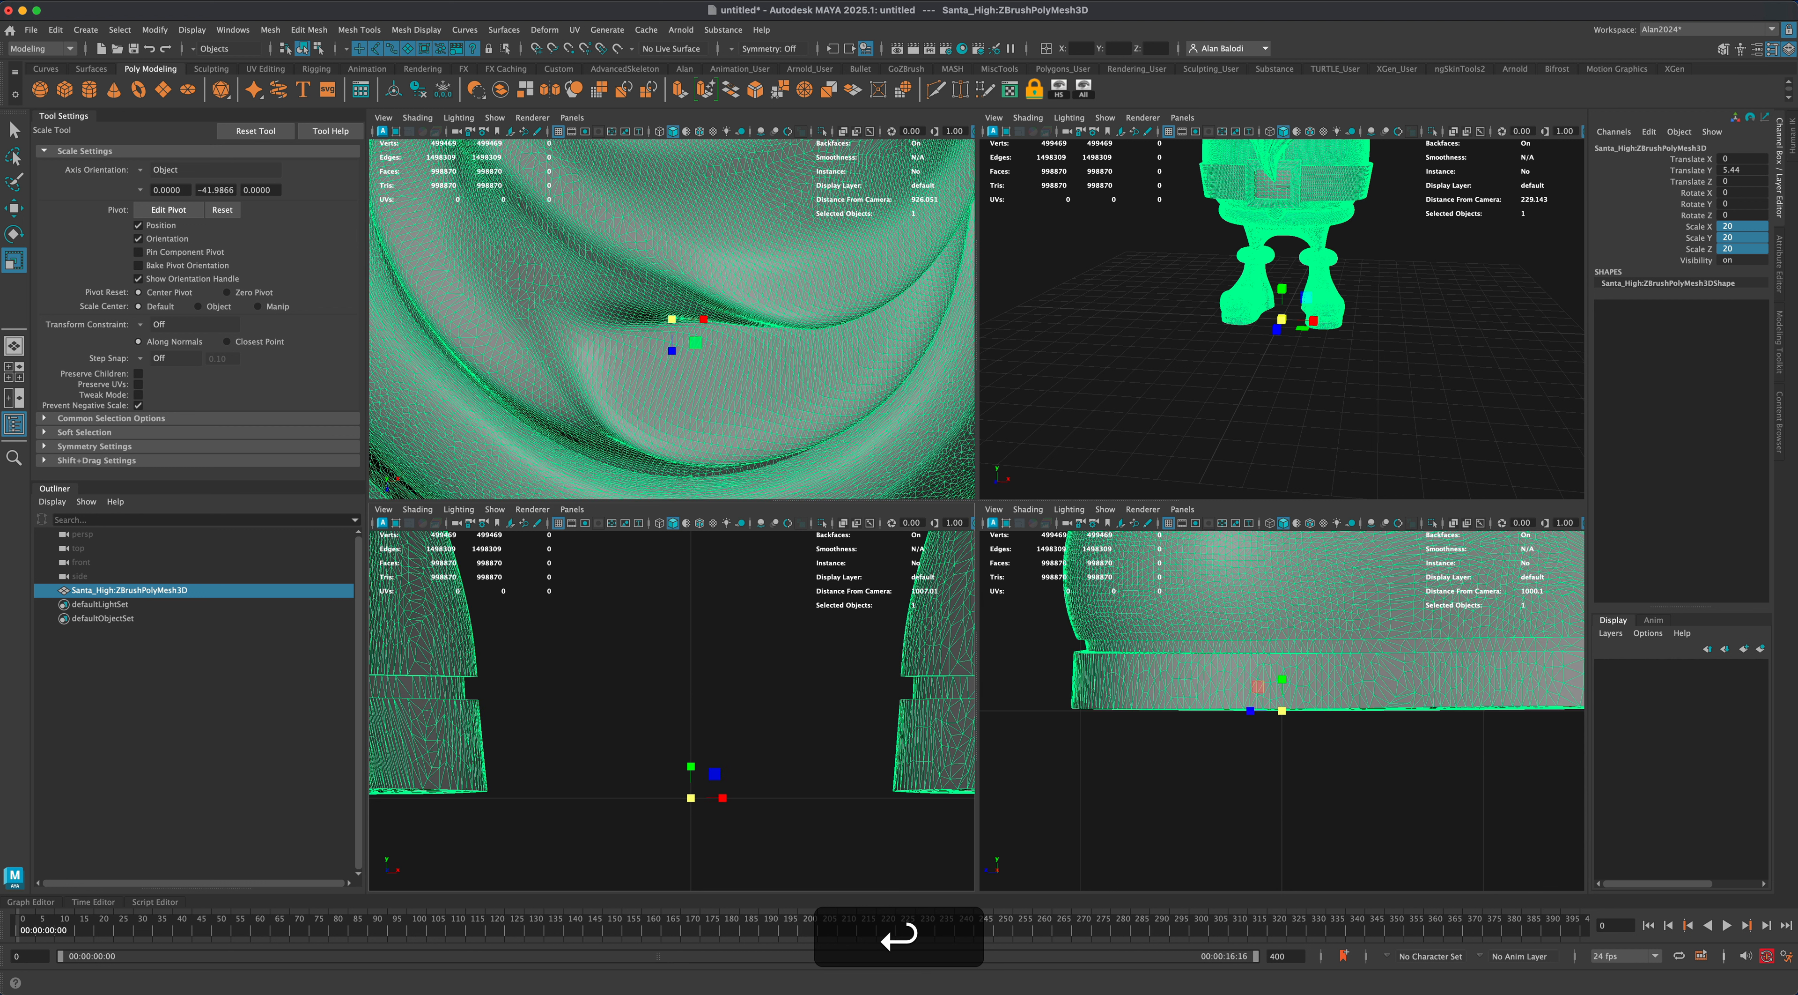
Deselect the enlarged Santa, frame it in all four views and inspect it in a maximised perspective view.
scroll(1374, 383, "down", 3)
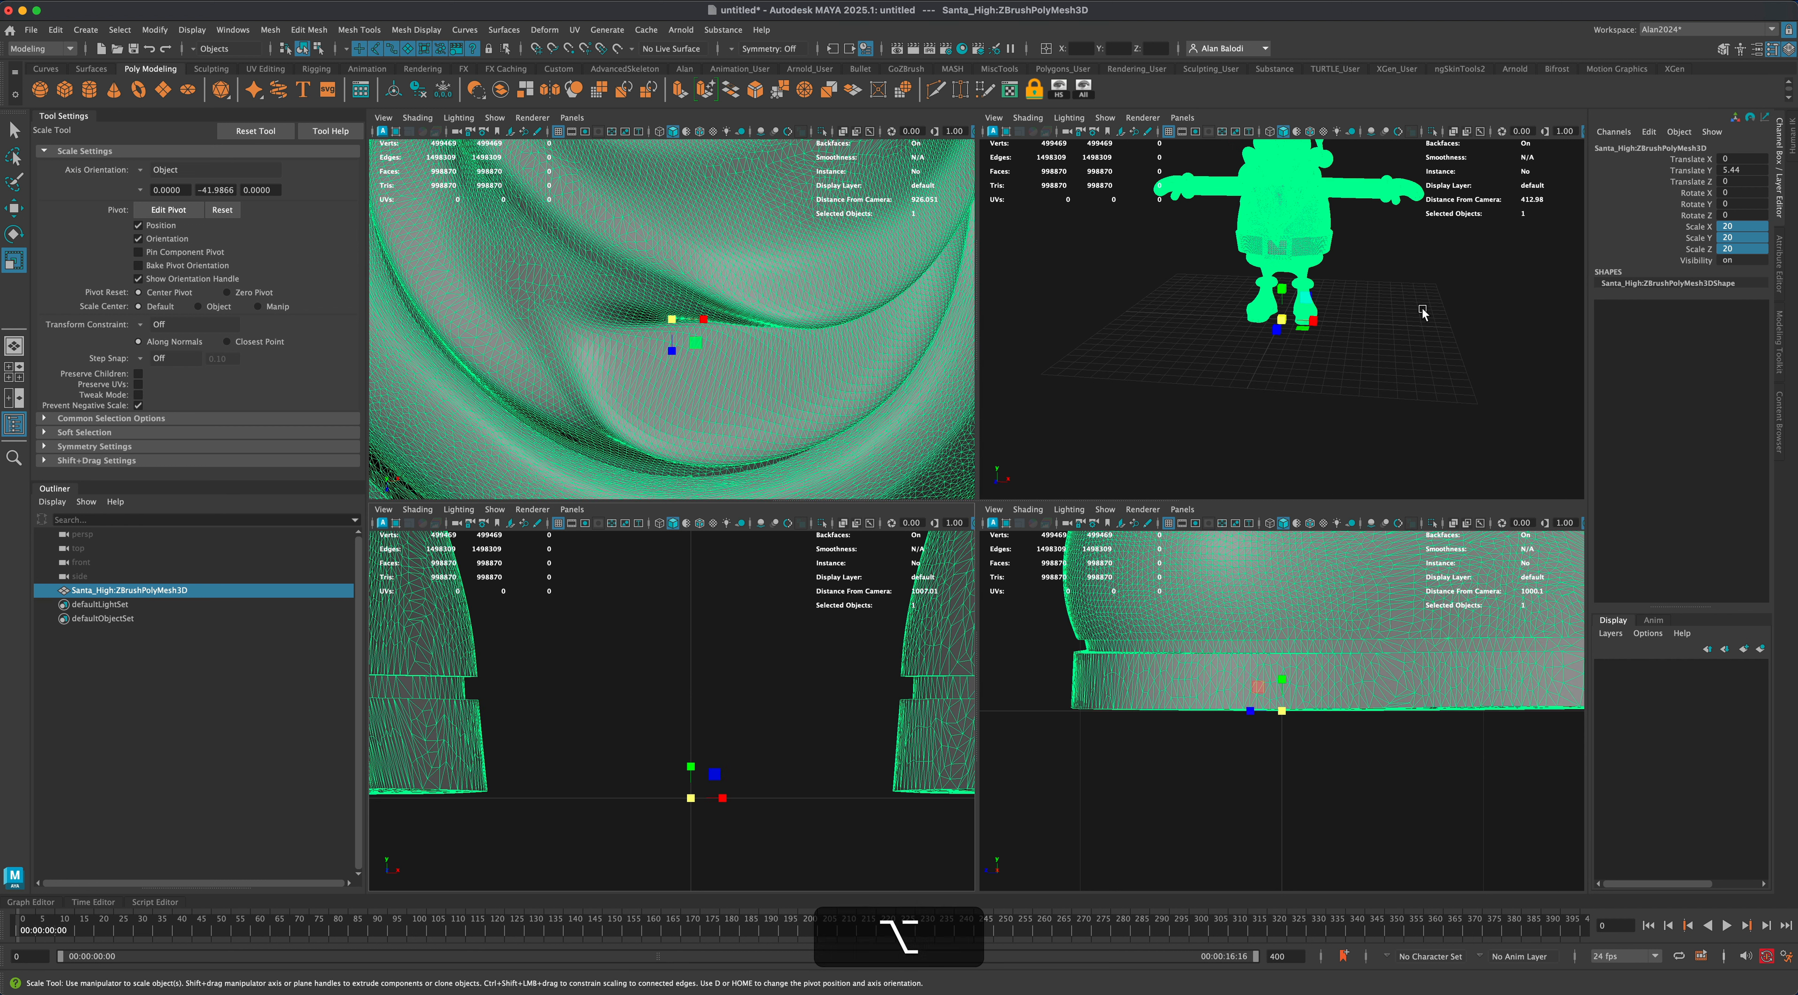
middle_click_drag(1421, 307, 1387, 421, "alt")
left_click_drag(1377, 412, 1396, 381, "alt")
left_click(1386, 393)
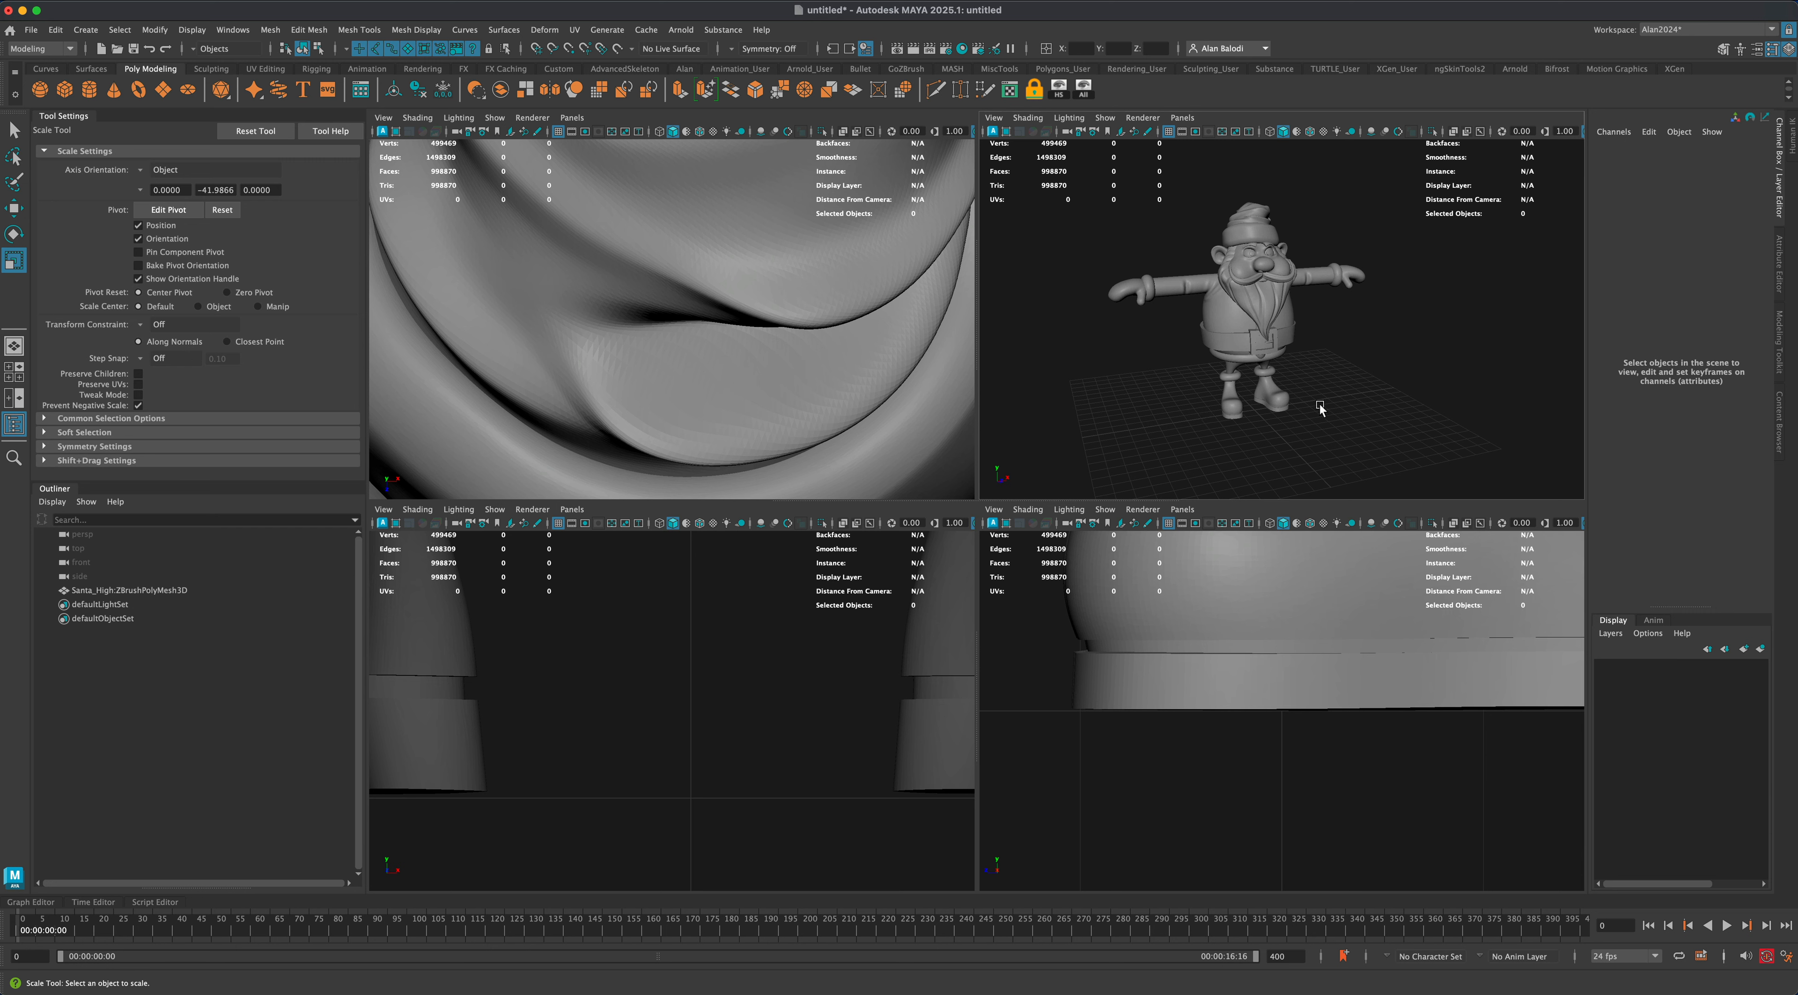
left_click_drag(1405, 412, 1386, 413, "alt")
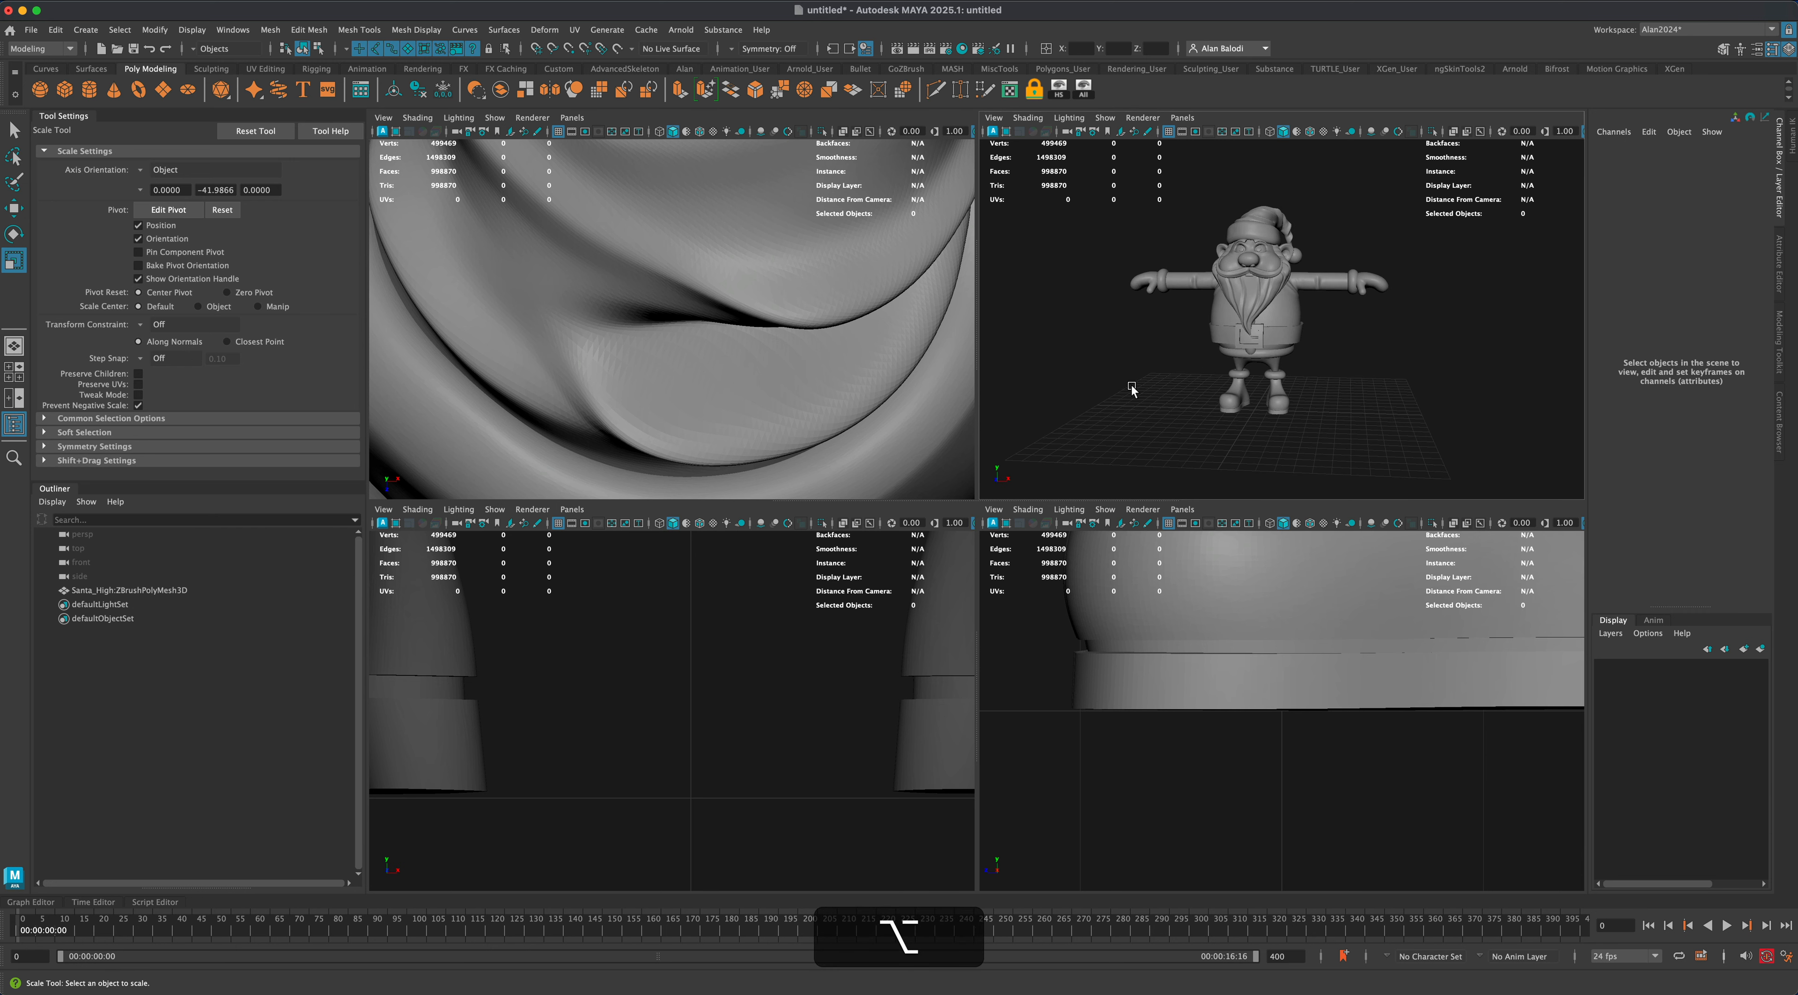
mouse_move(1131, 390)
left_mouse_down("alt")
mouse_move(1146, 384)
mouse_move(1130, 393)
left_mouse_up("alt")
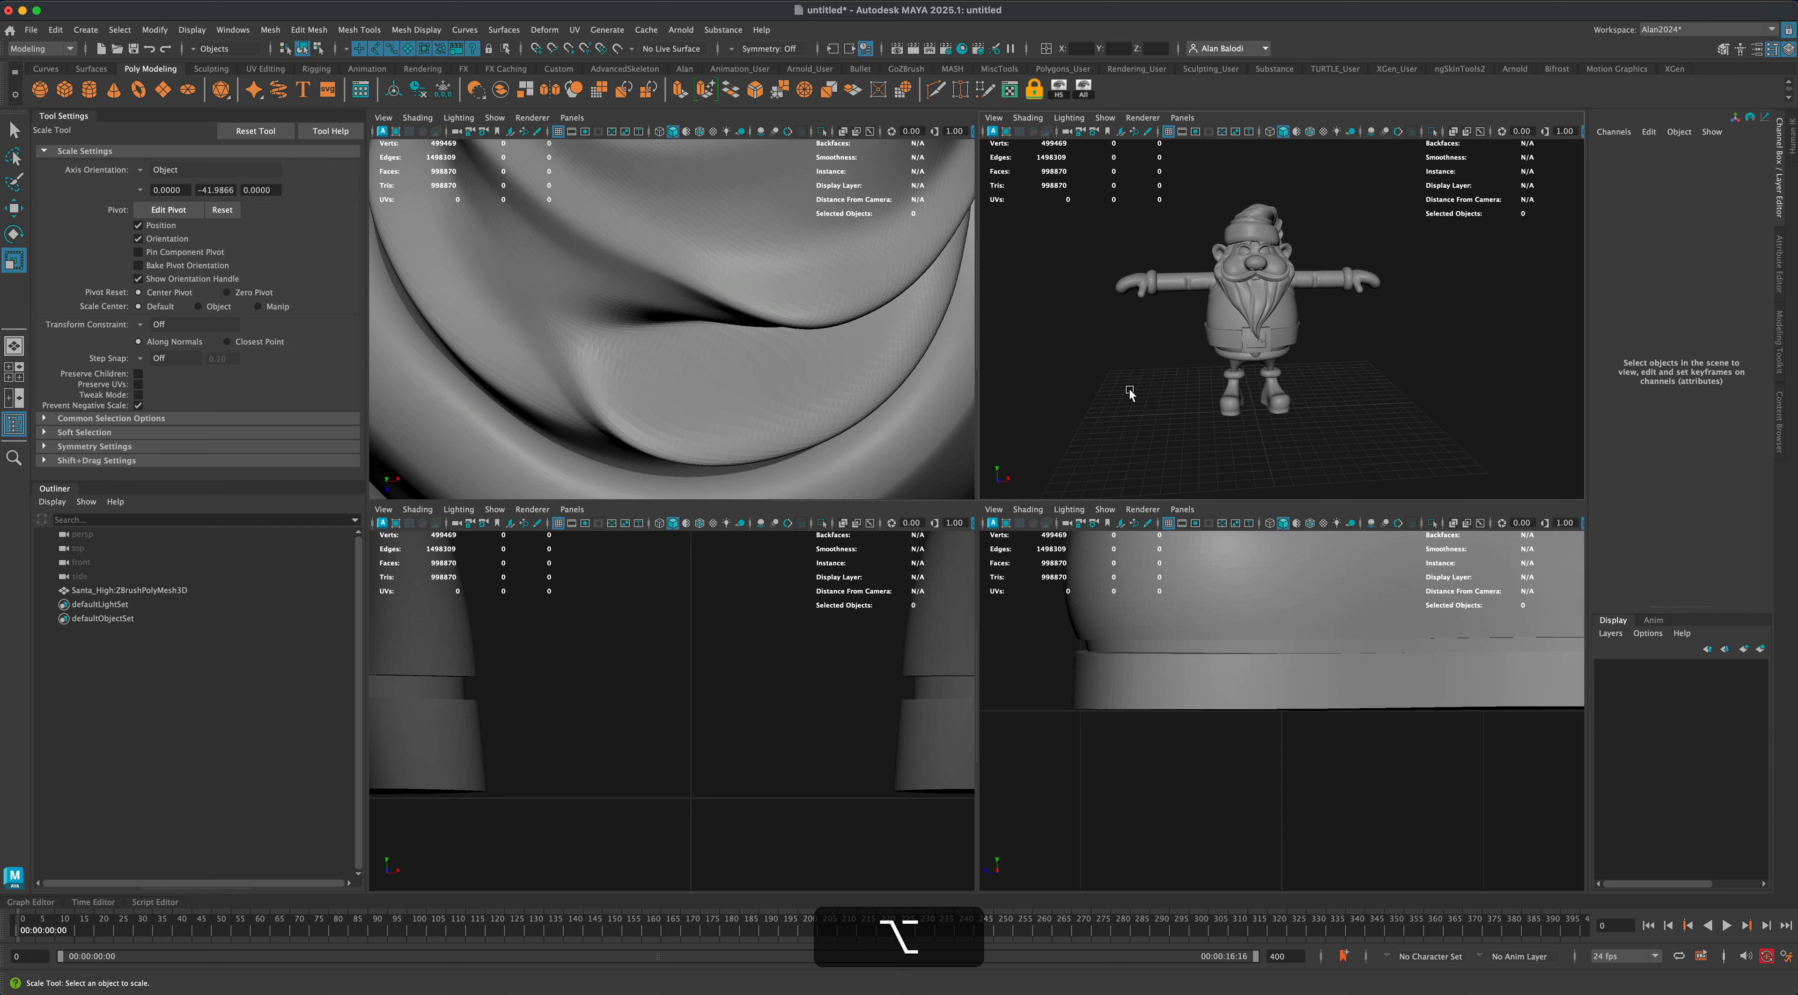
key("shift+a")
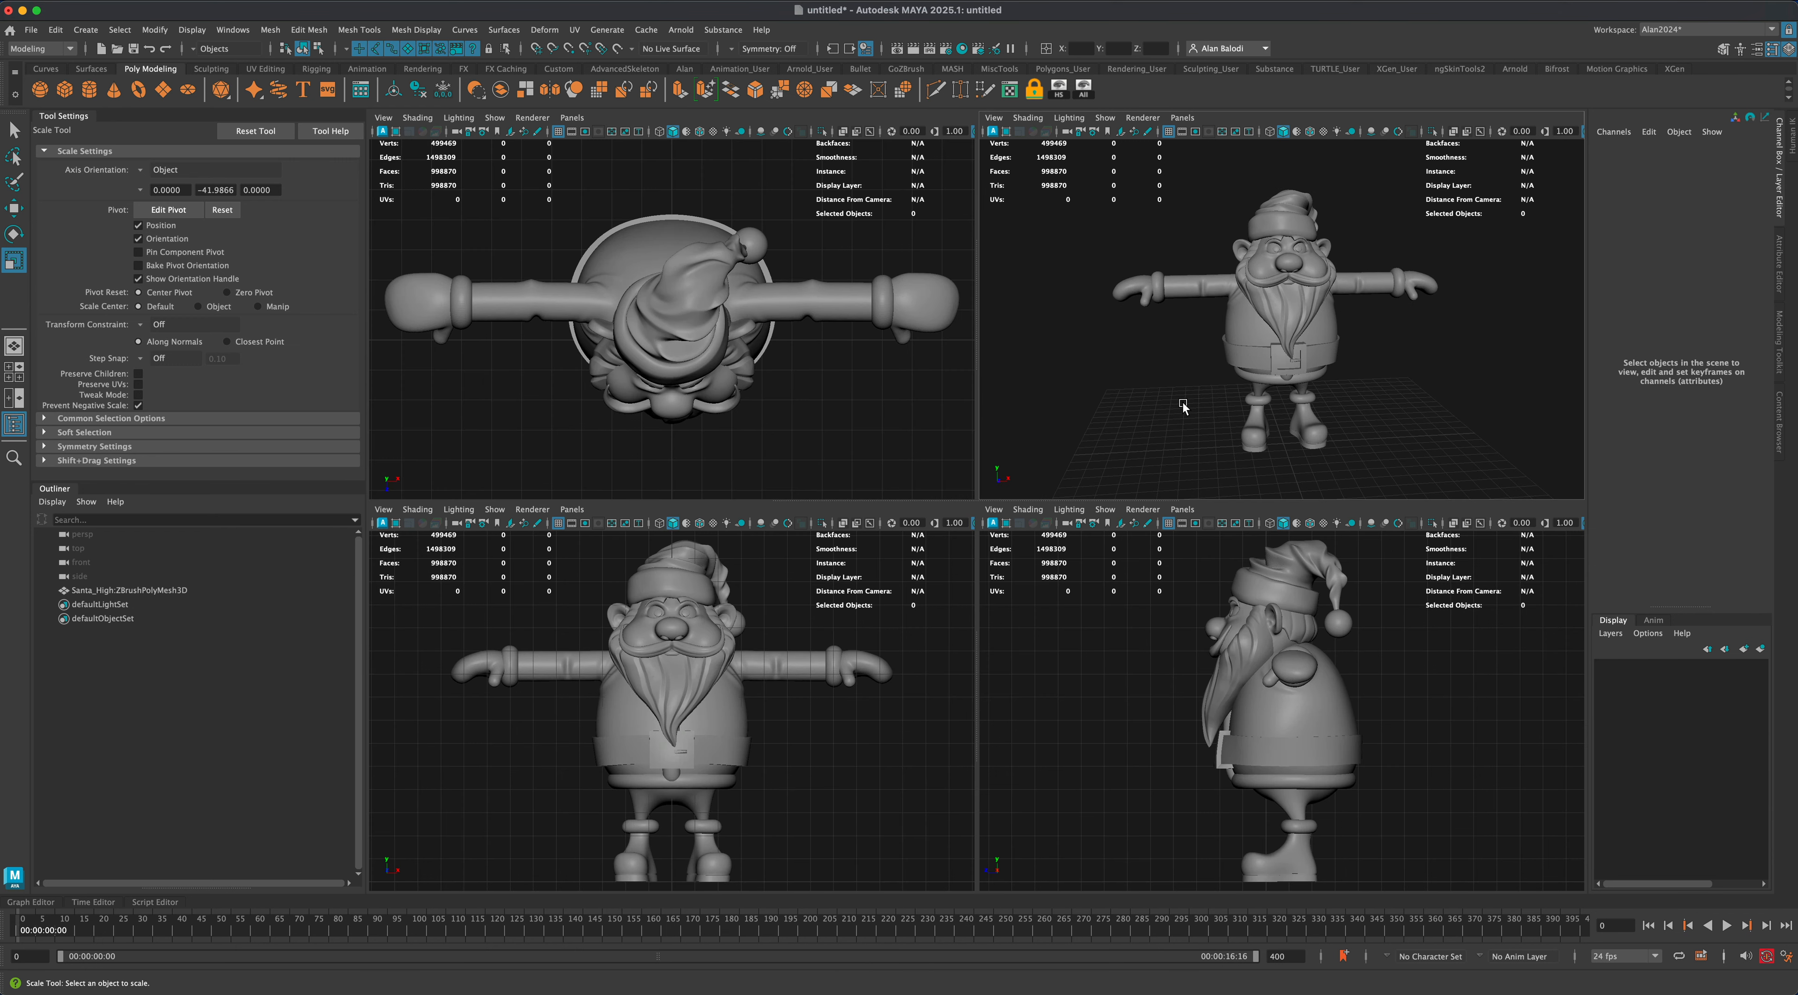
key("space")
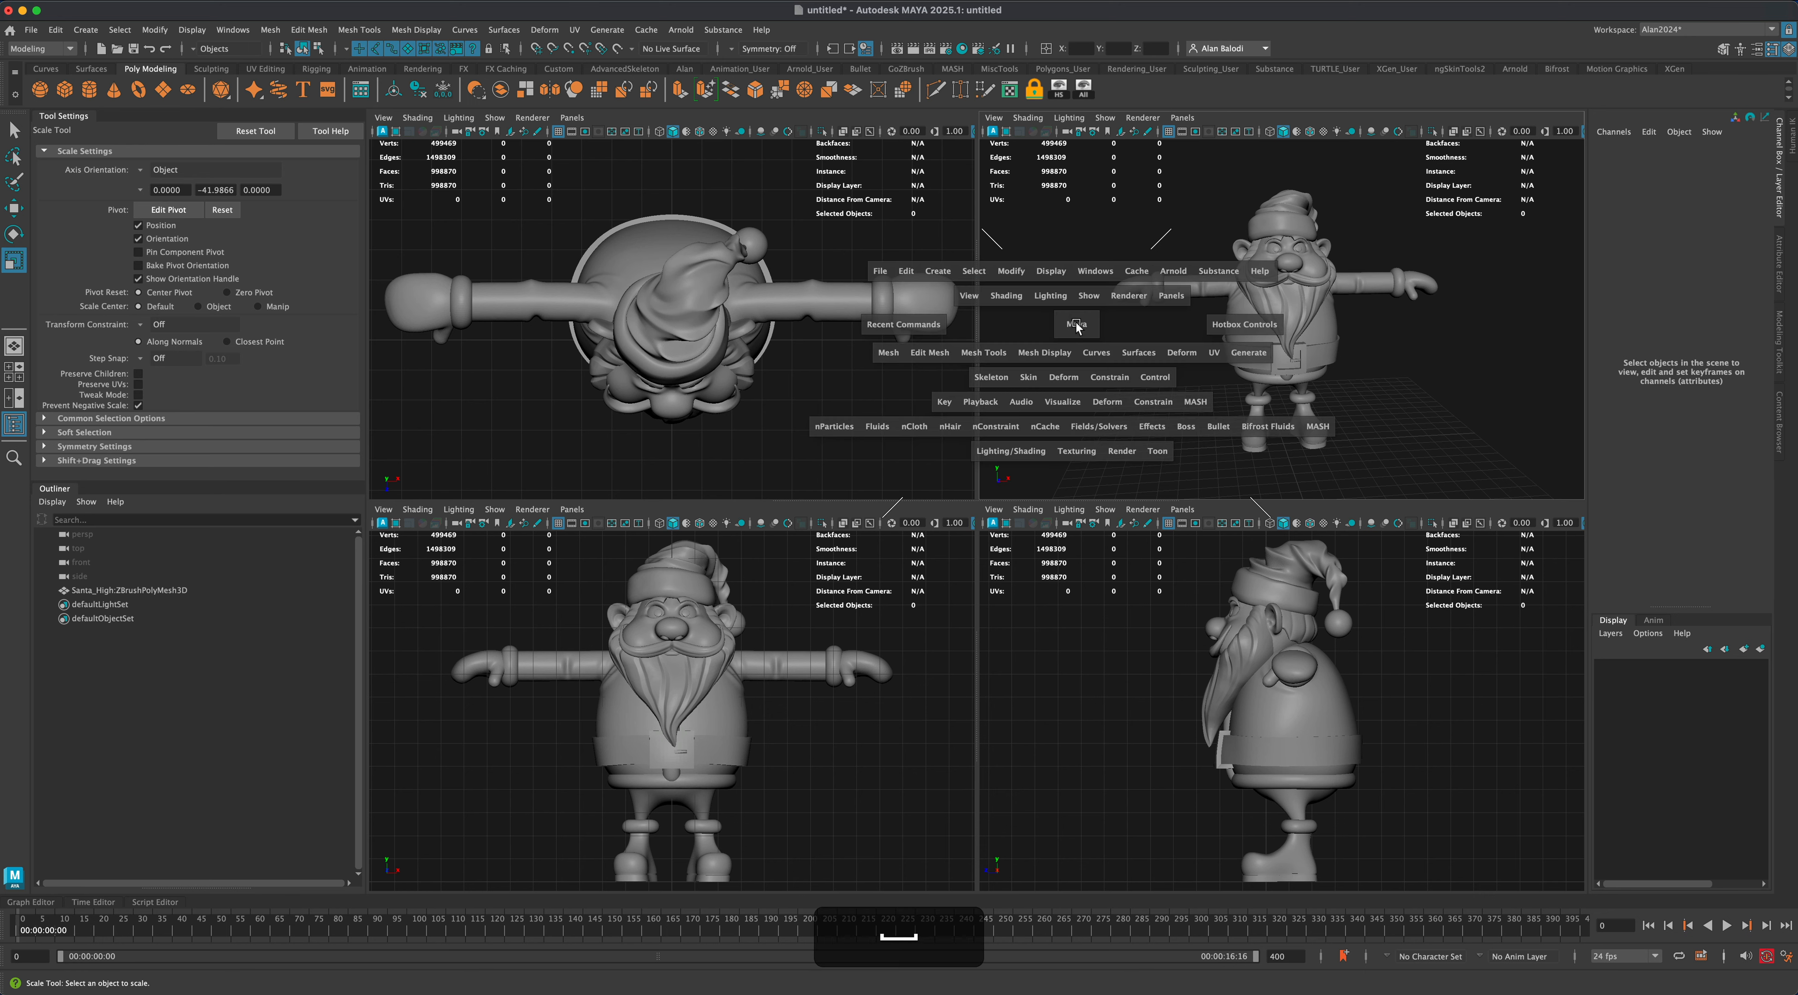
left_click_drag(1256, 602, 1177, 562, "alt")
left_click_drag(808, 557, 803, 552, "alt")
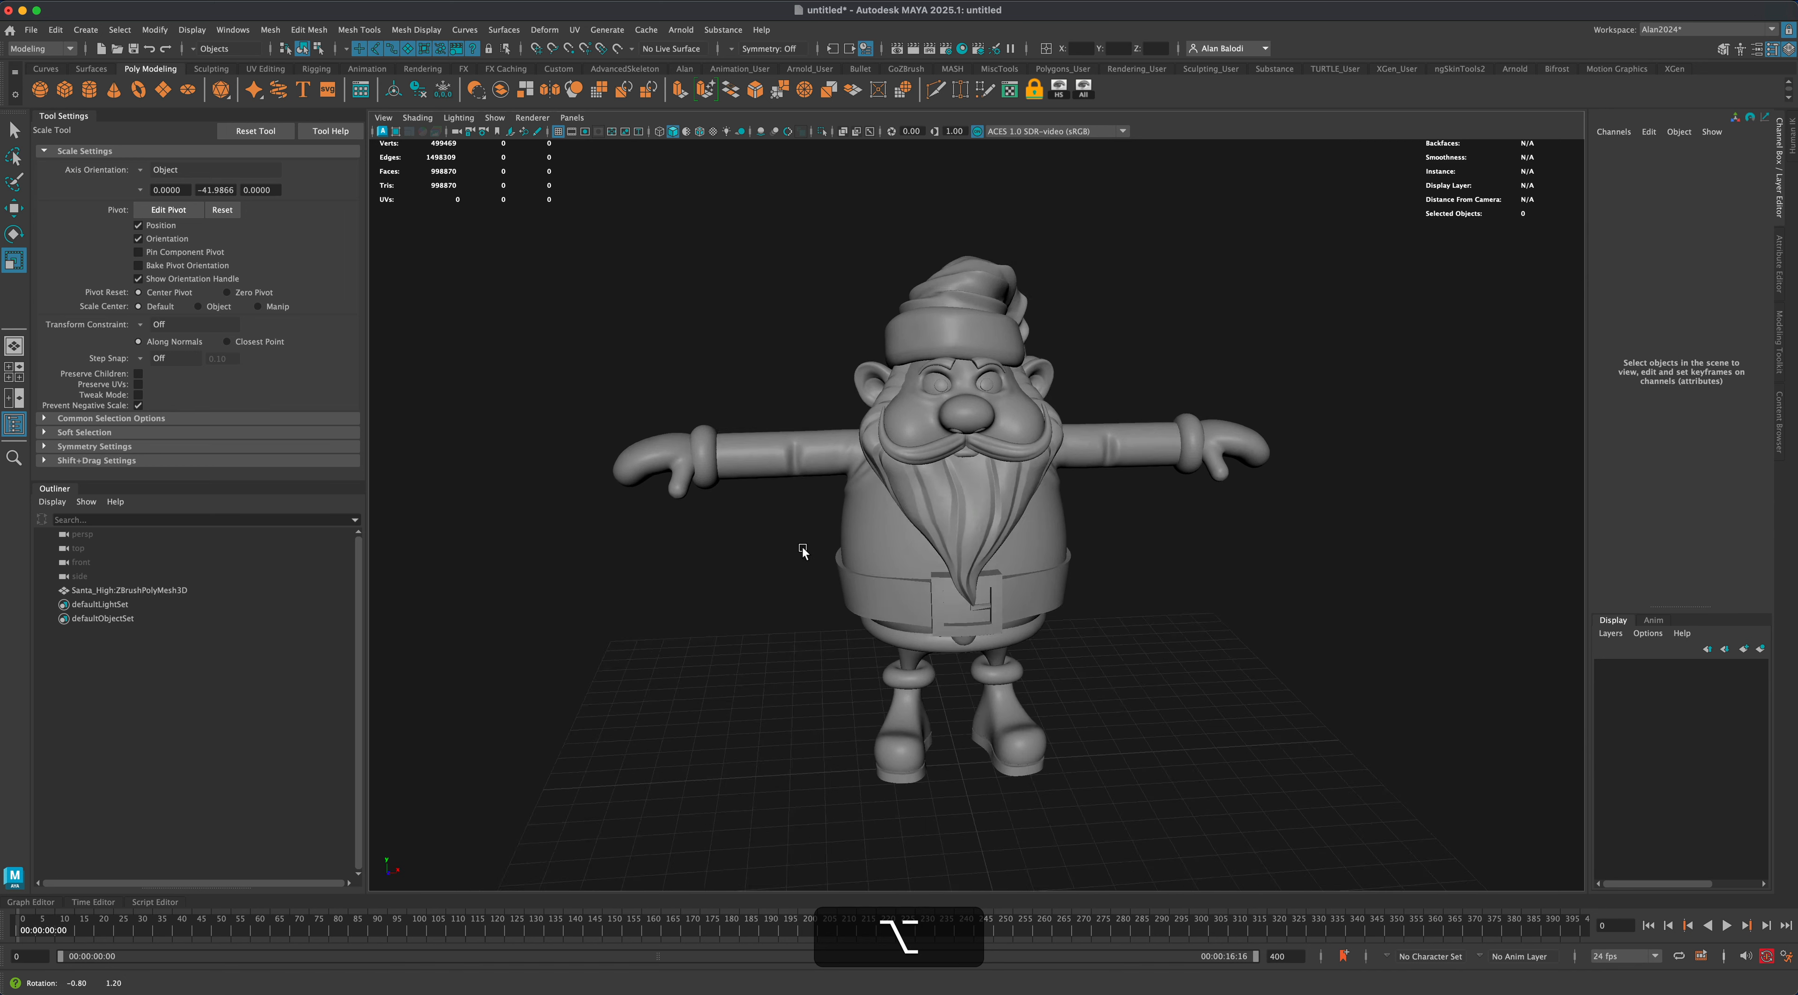
Freeze the Santa mesh's transformations and delete its construction history.
left_click_drag(1140, 561, 1102, 555, "alt")
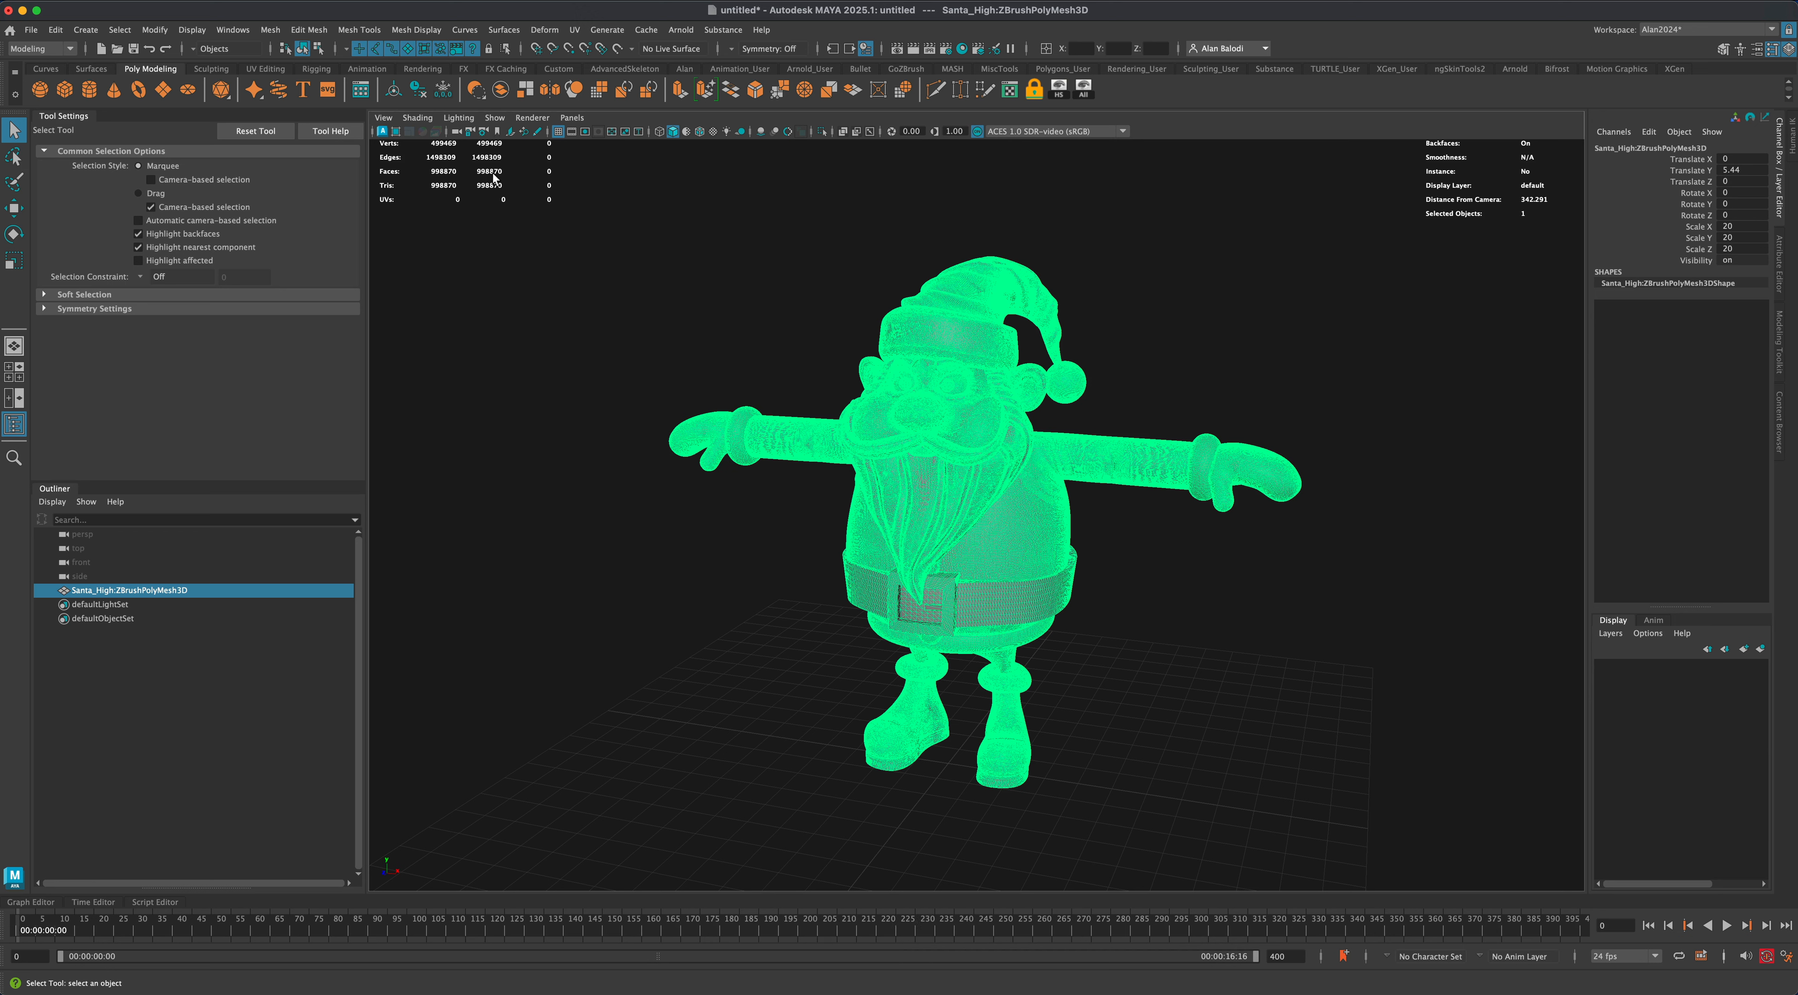
left_click_drag(959, 419, 1040, 416, "alt")
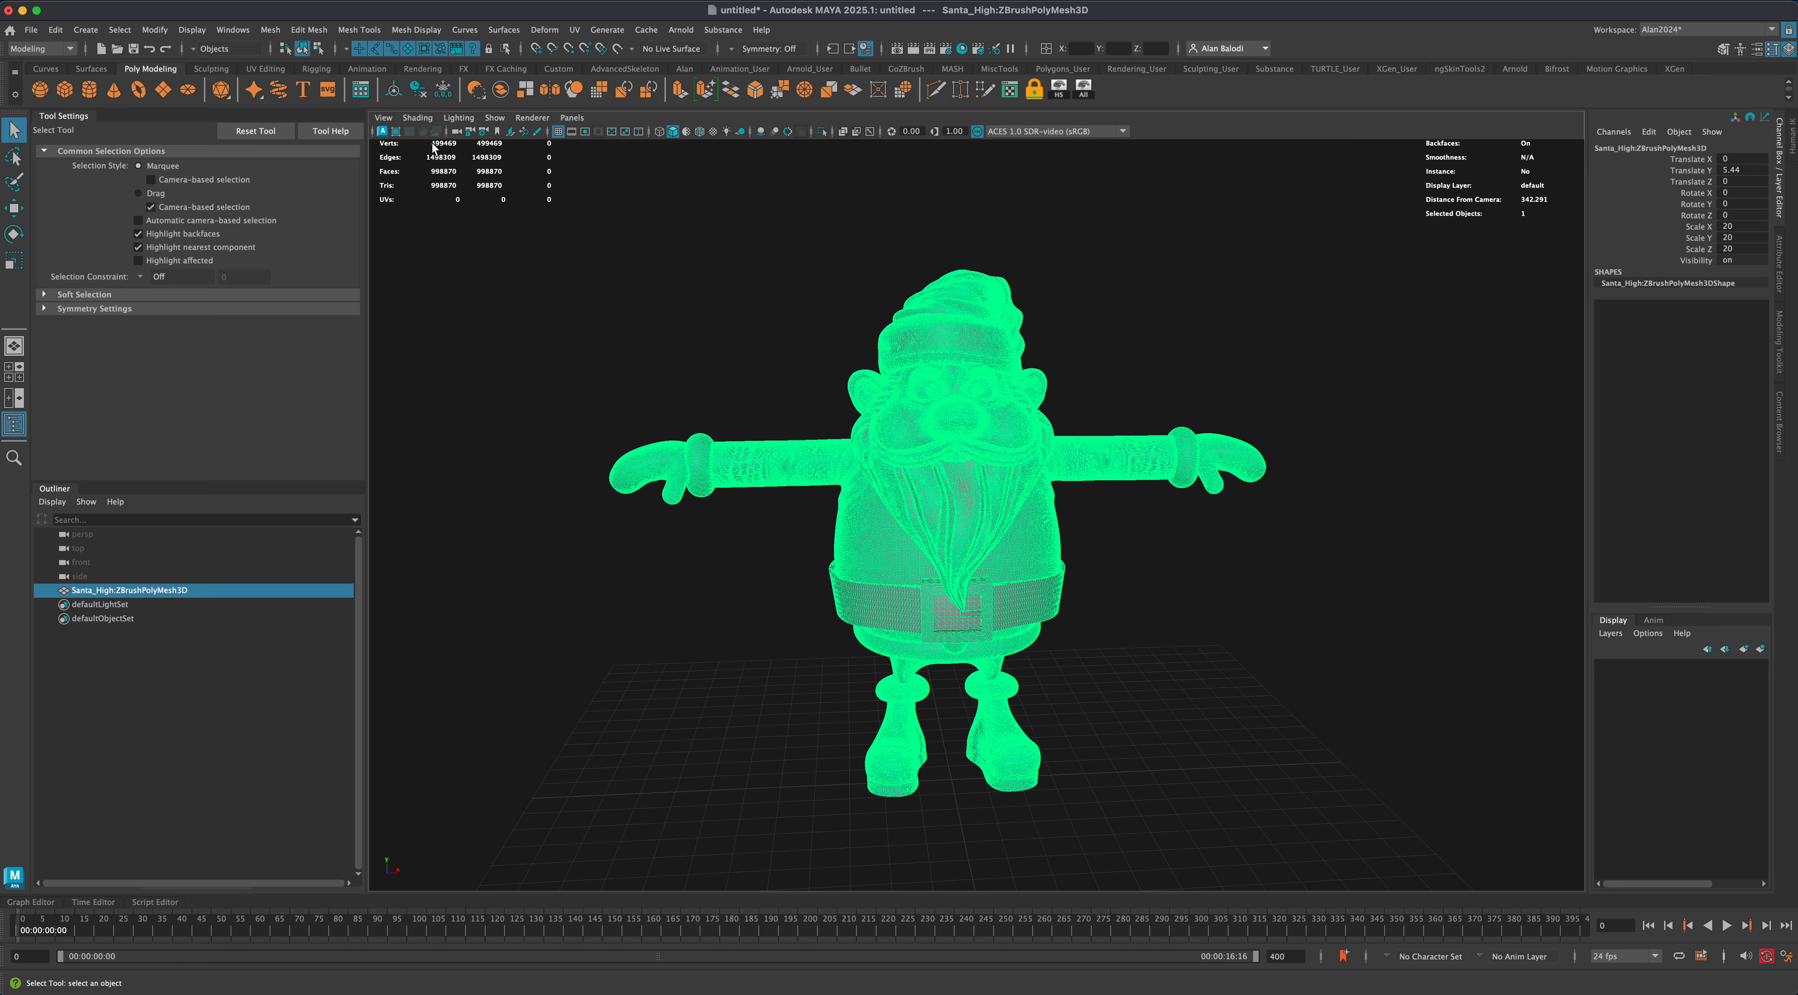
left_click(441, 91)
left_click(1231, 620)
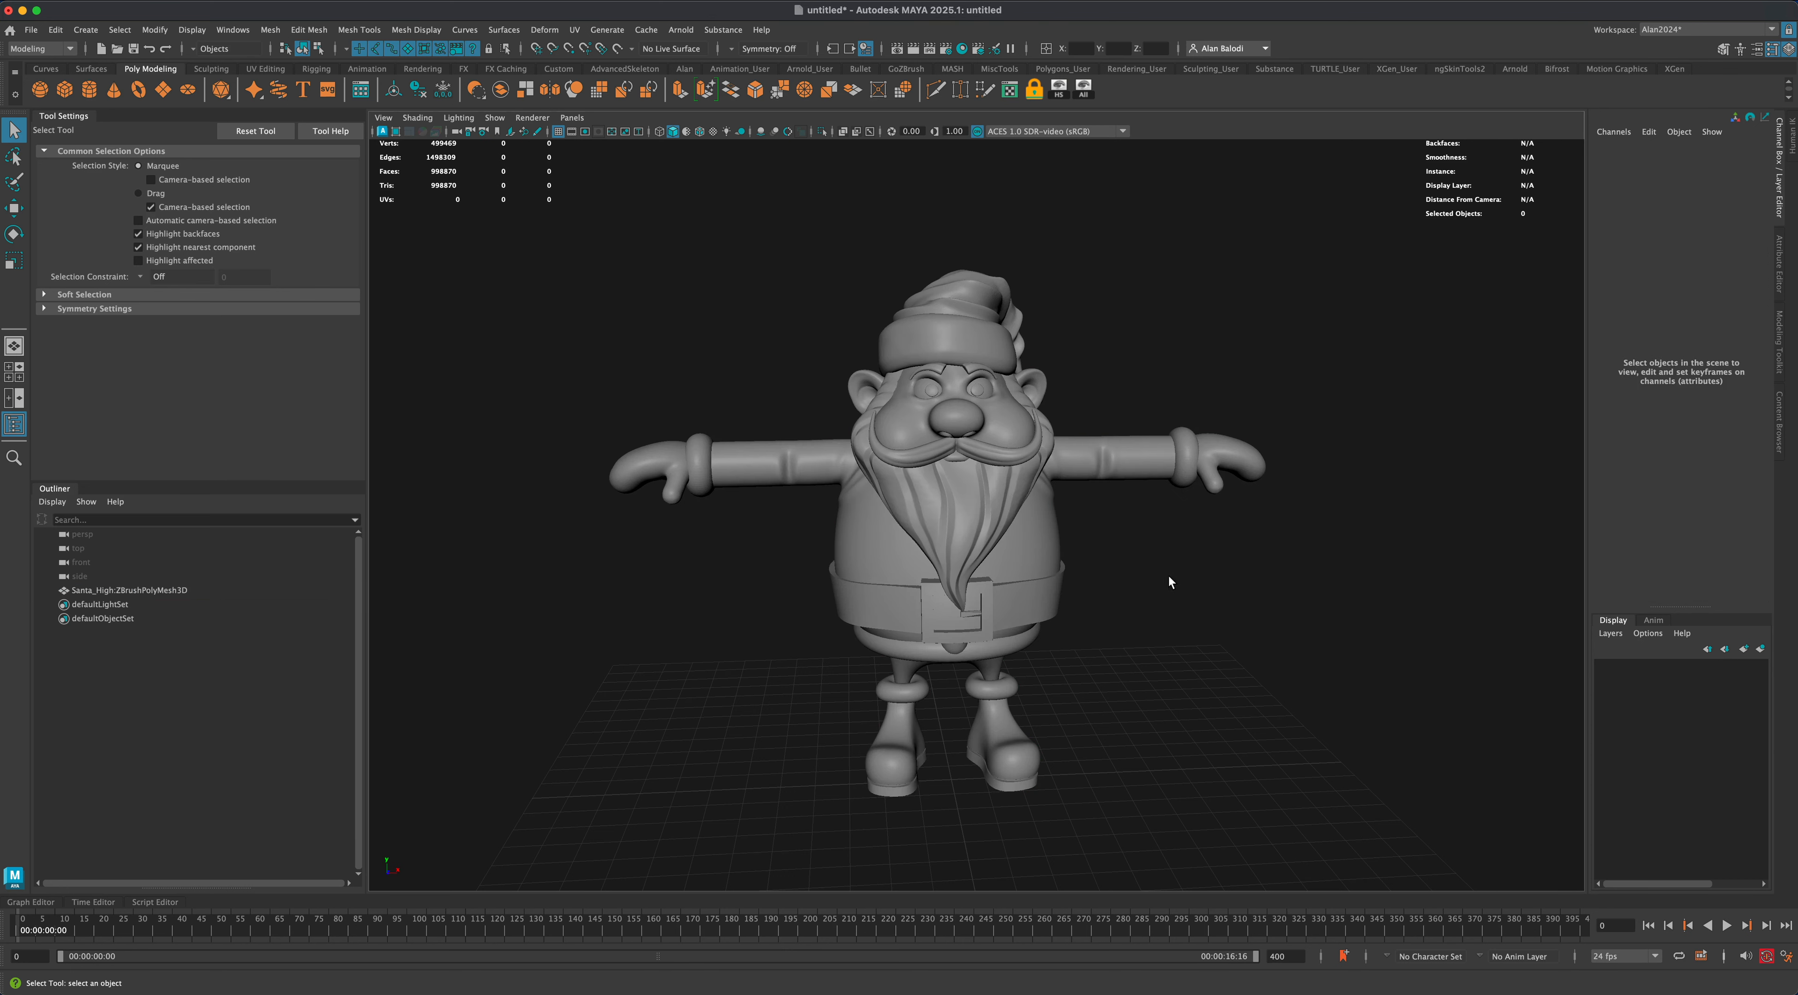
left_click_drag(1143, 592, 1045, 543)
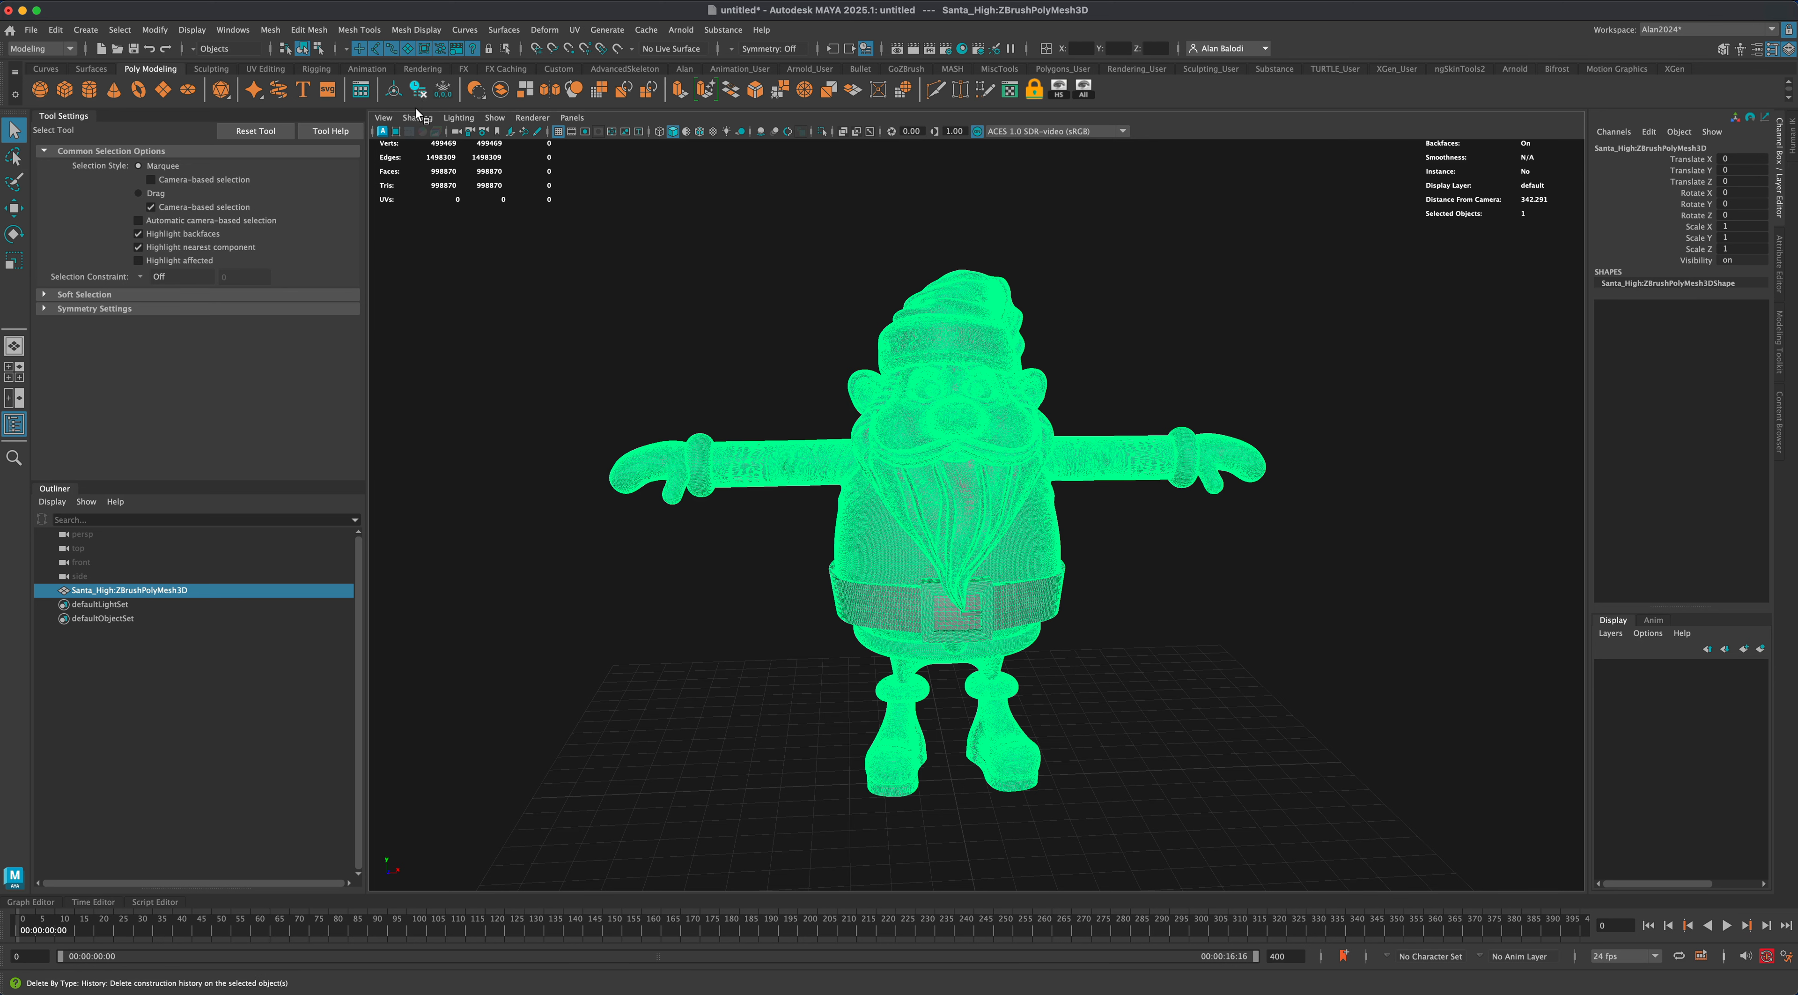
left_click(509, 438)
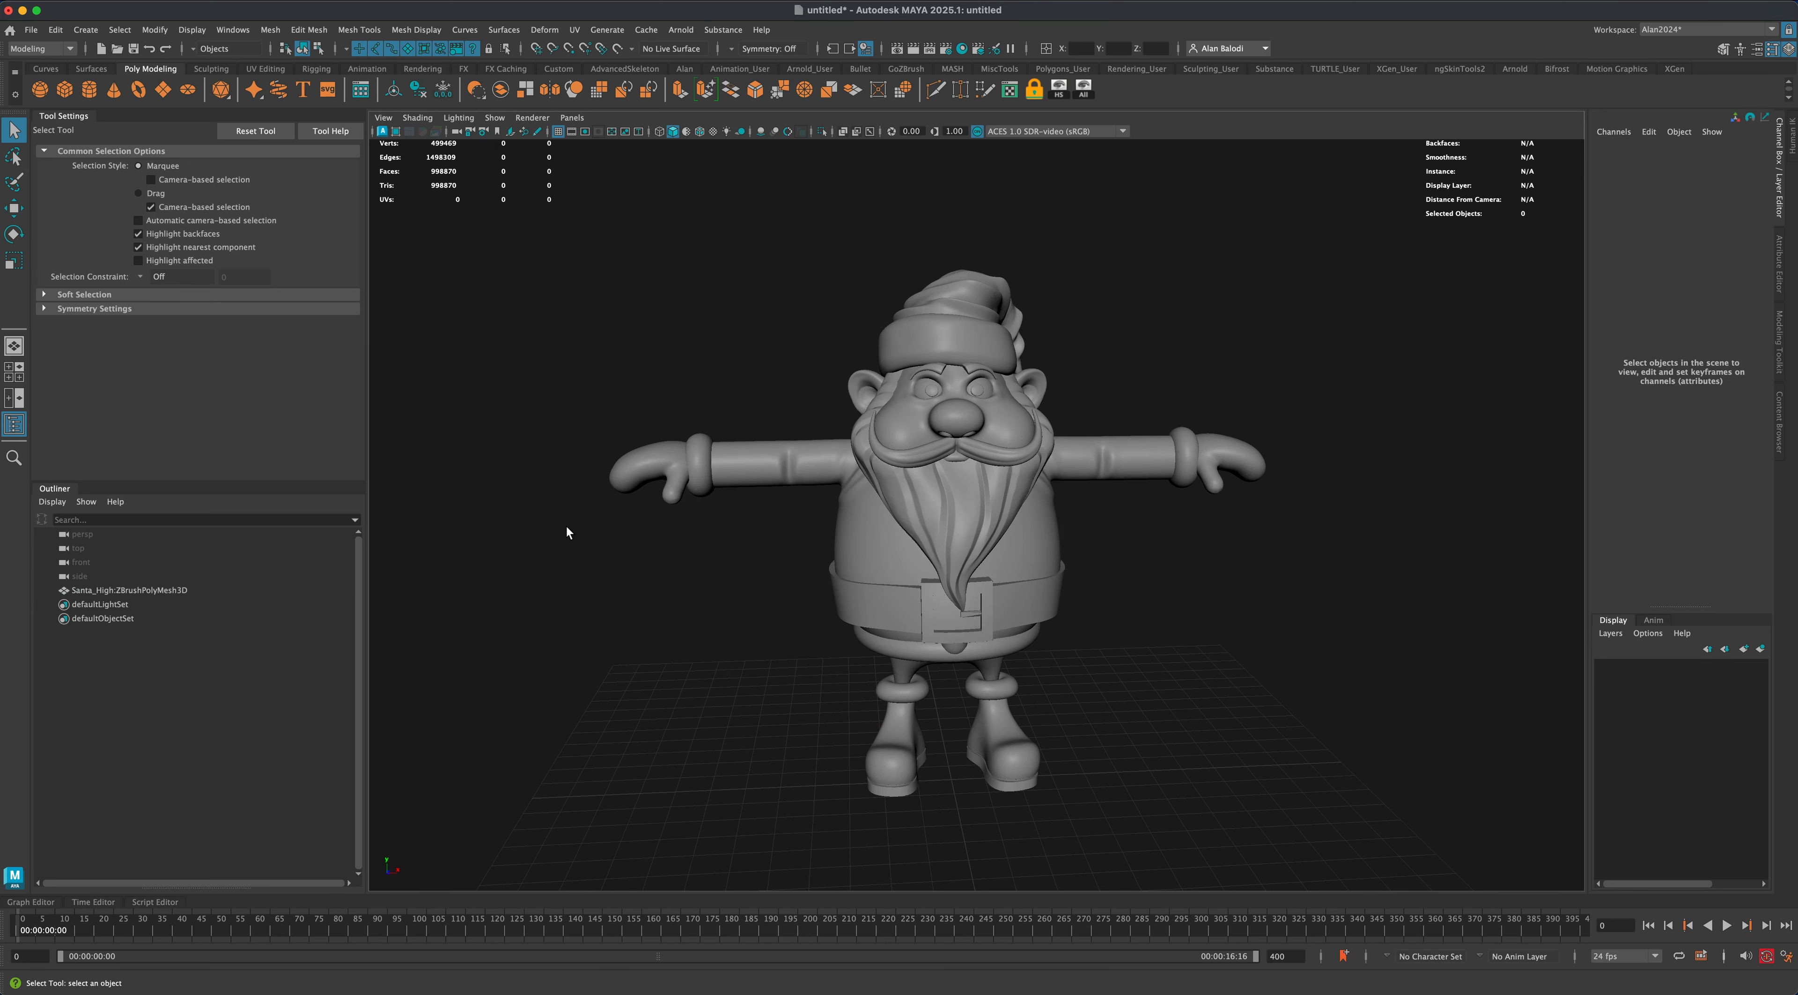
Export only the Santa mesh as an OBJ to the Santa folder, overwriting Santa_High.obj.
left_click_drag(605, 556, 784, 466, "alt")
left_click_drag(788, 579, 806, 563, "alt")
left_click_drag(859, 499, 1065, 521, "alt")
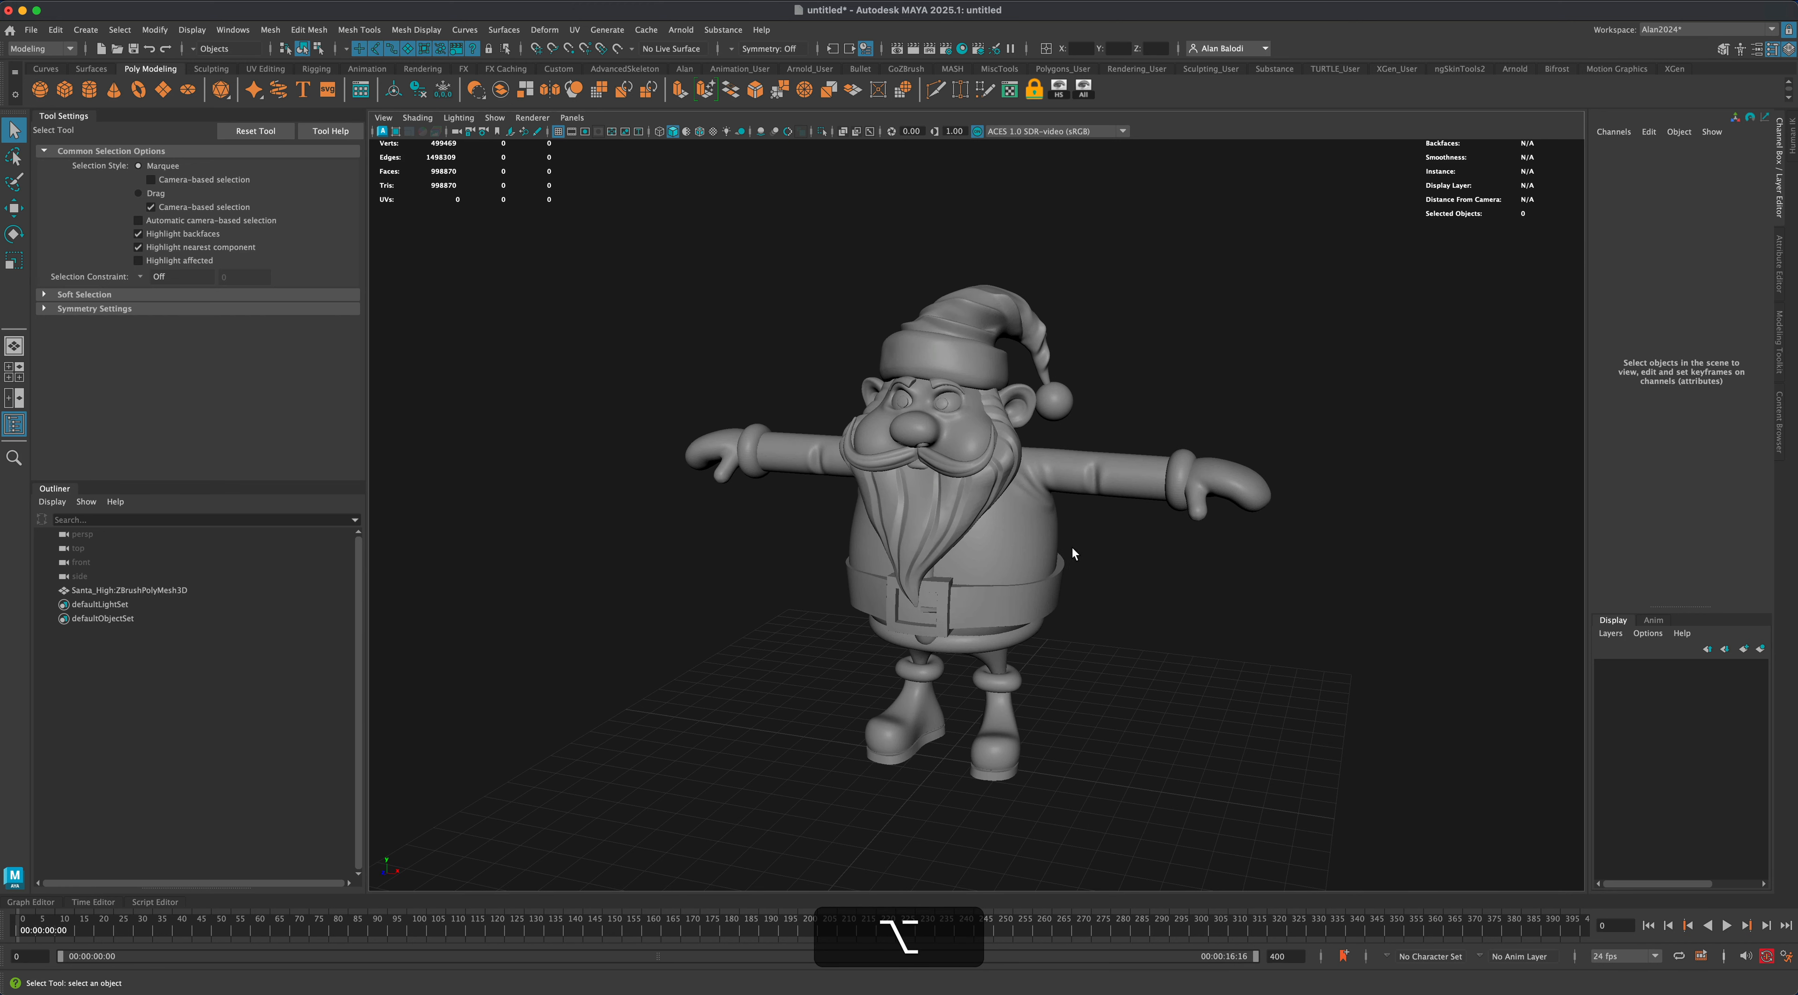
scroll(1076, 575, "up", 2)
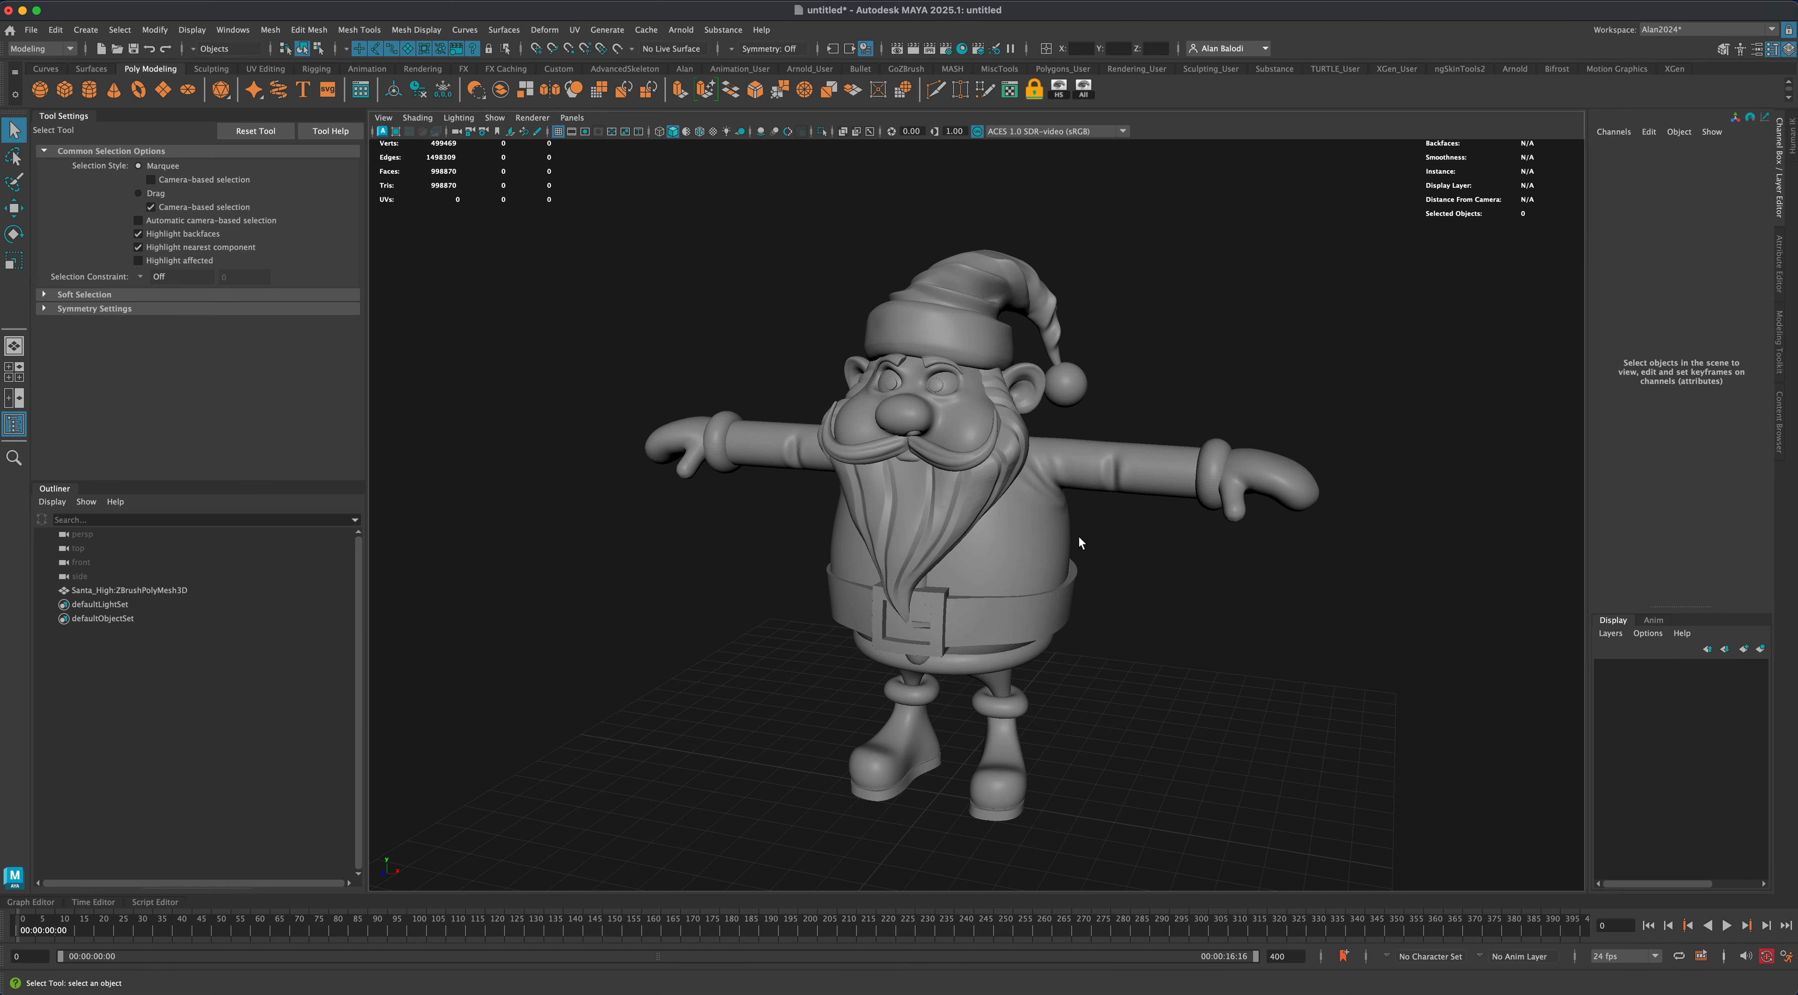
left_click_drag(1104, 533, 1250, 534, "alt")
left_click(935, 489)
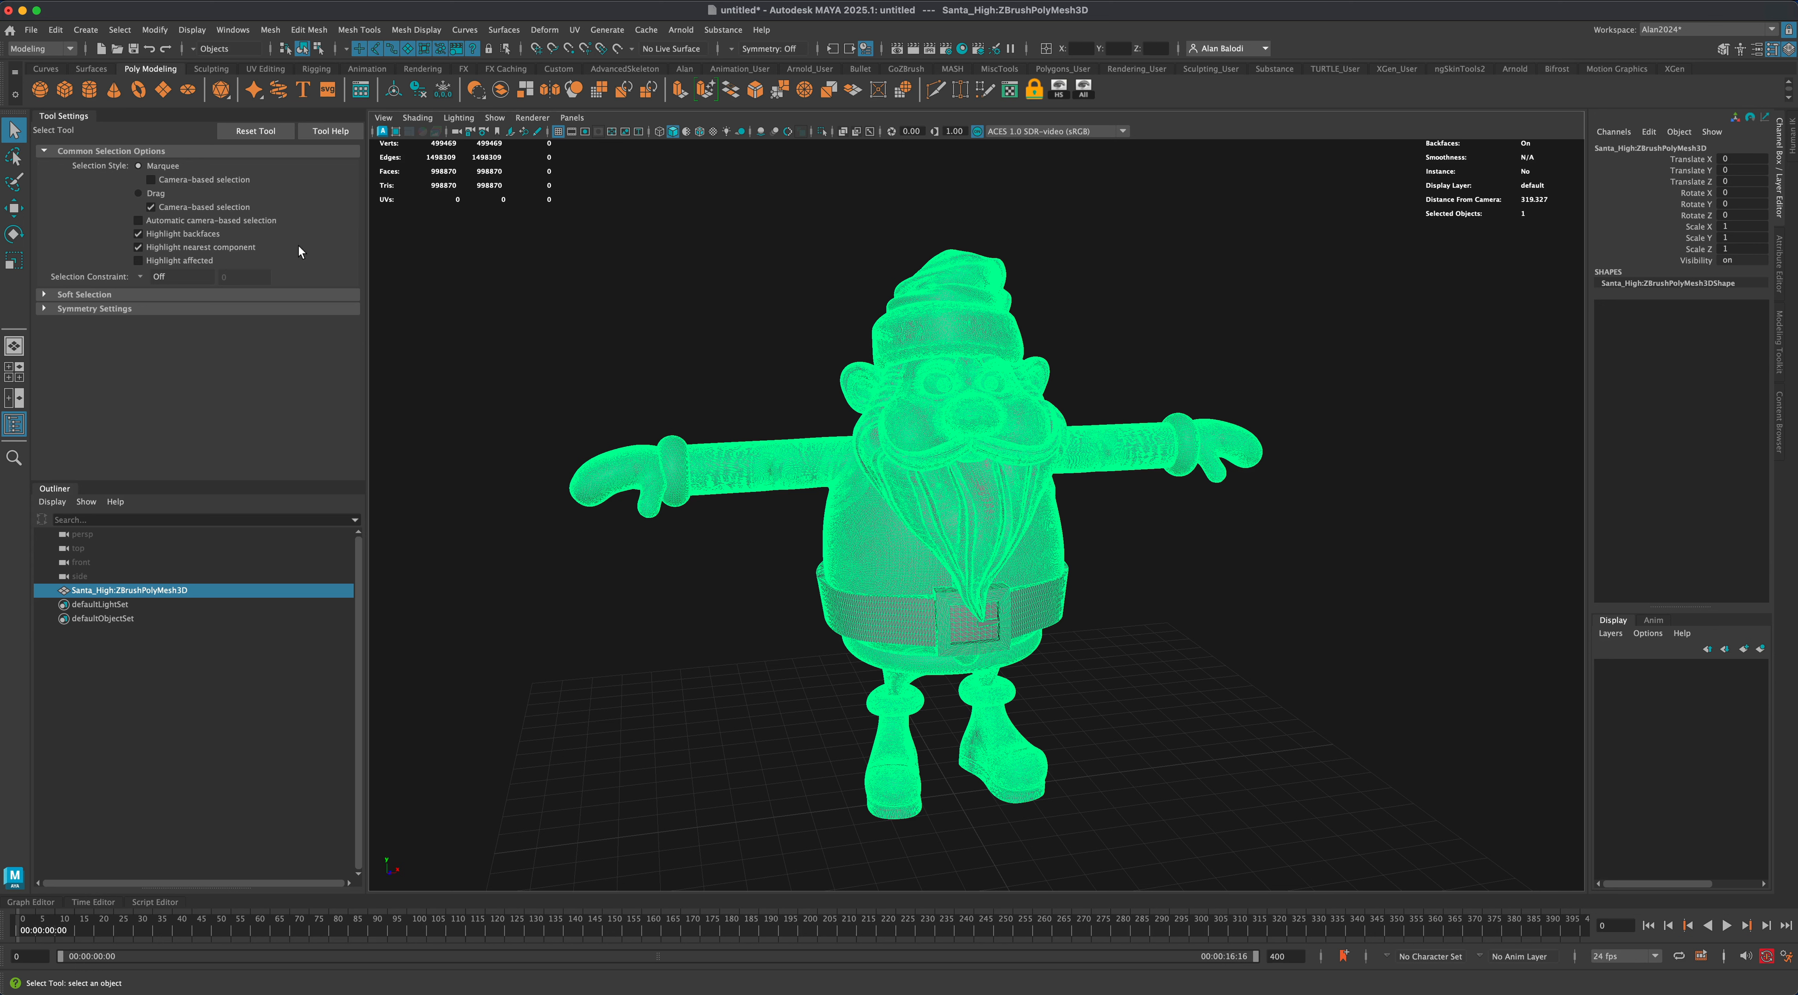
left_click(31, 30)
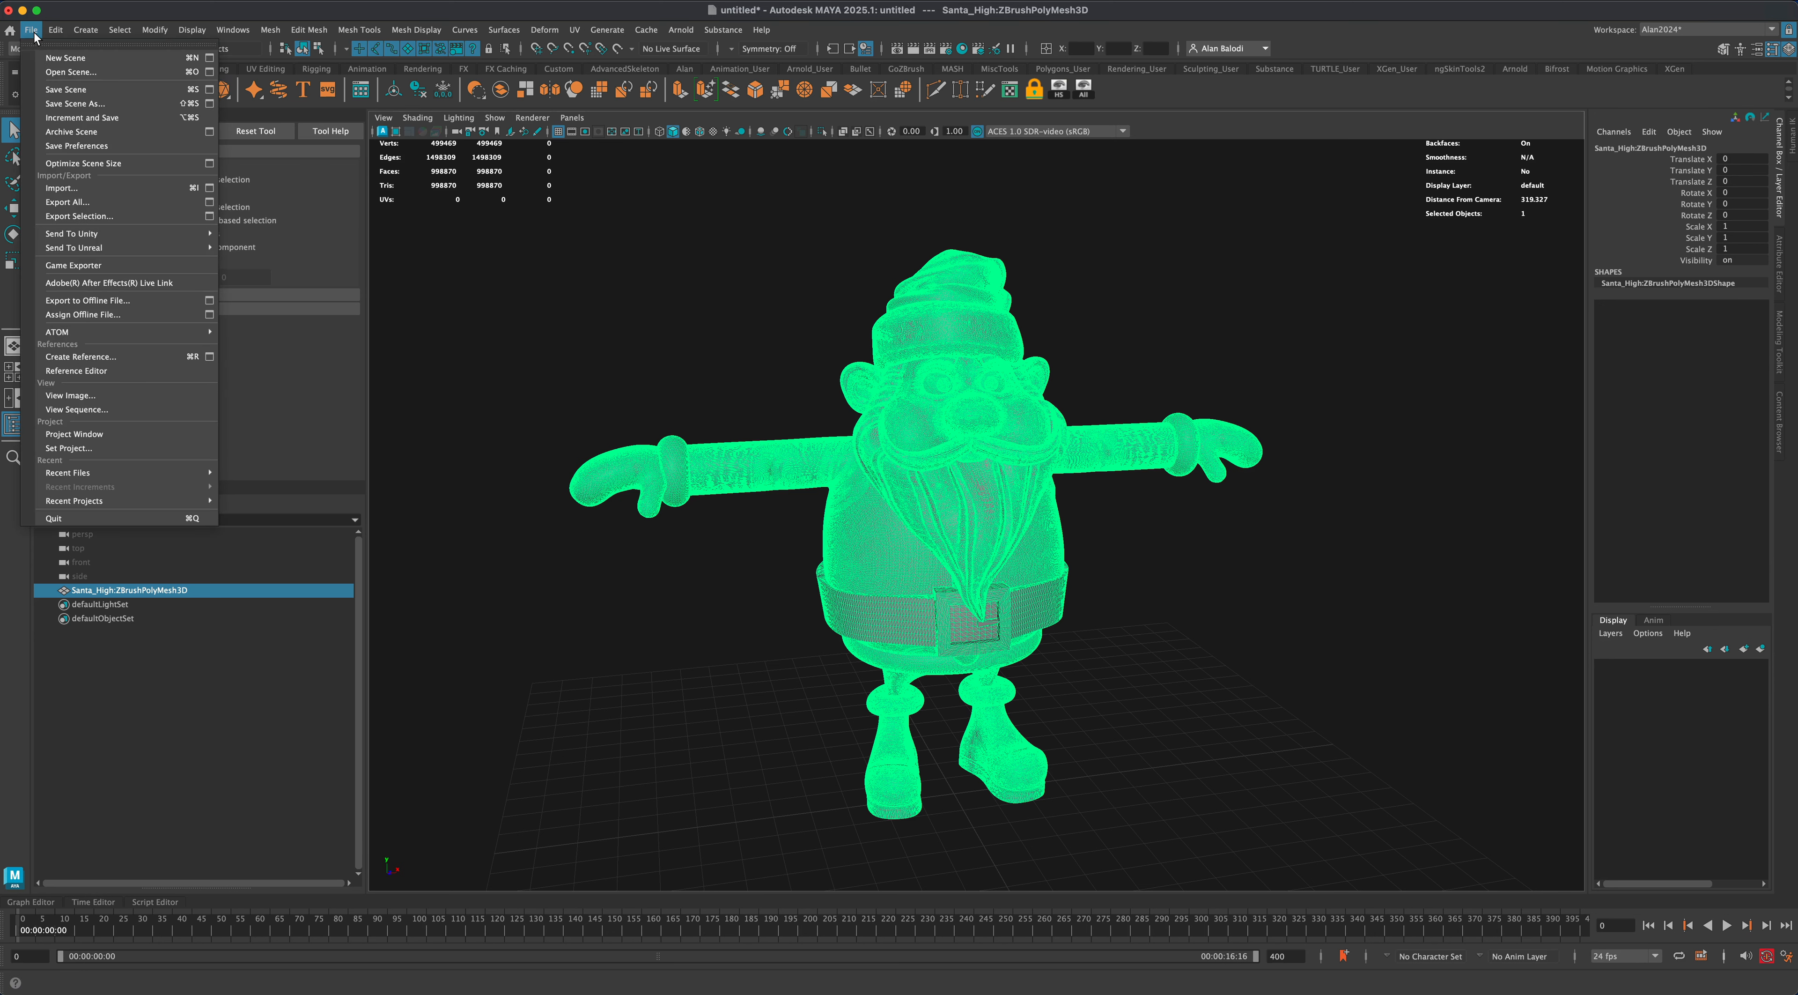
left_click(104, 218)
left_click(662, 273)
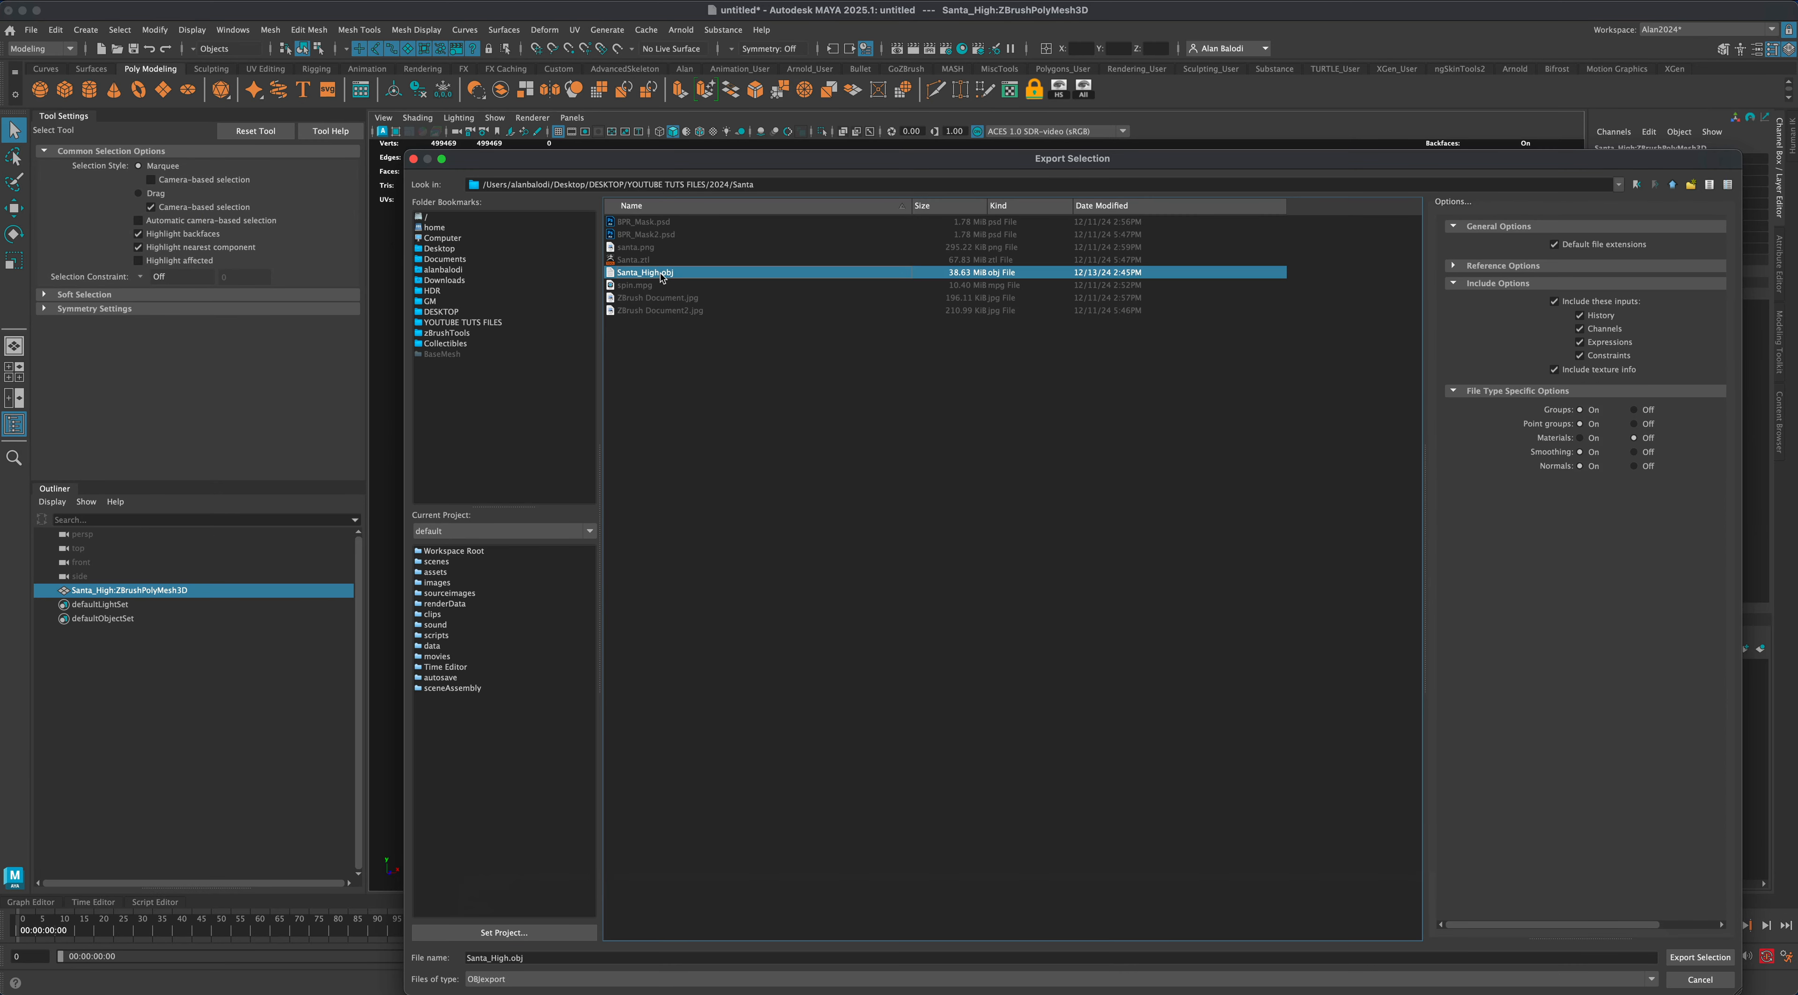
left_click(550, 954)
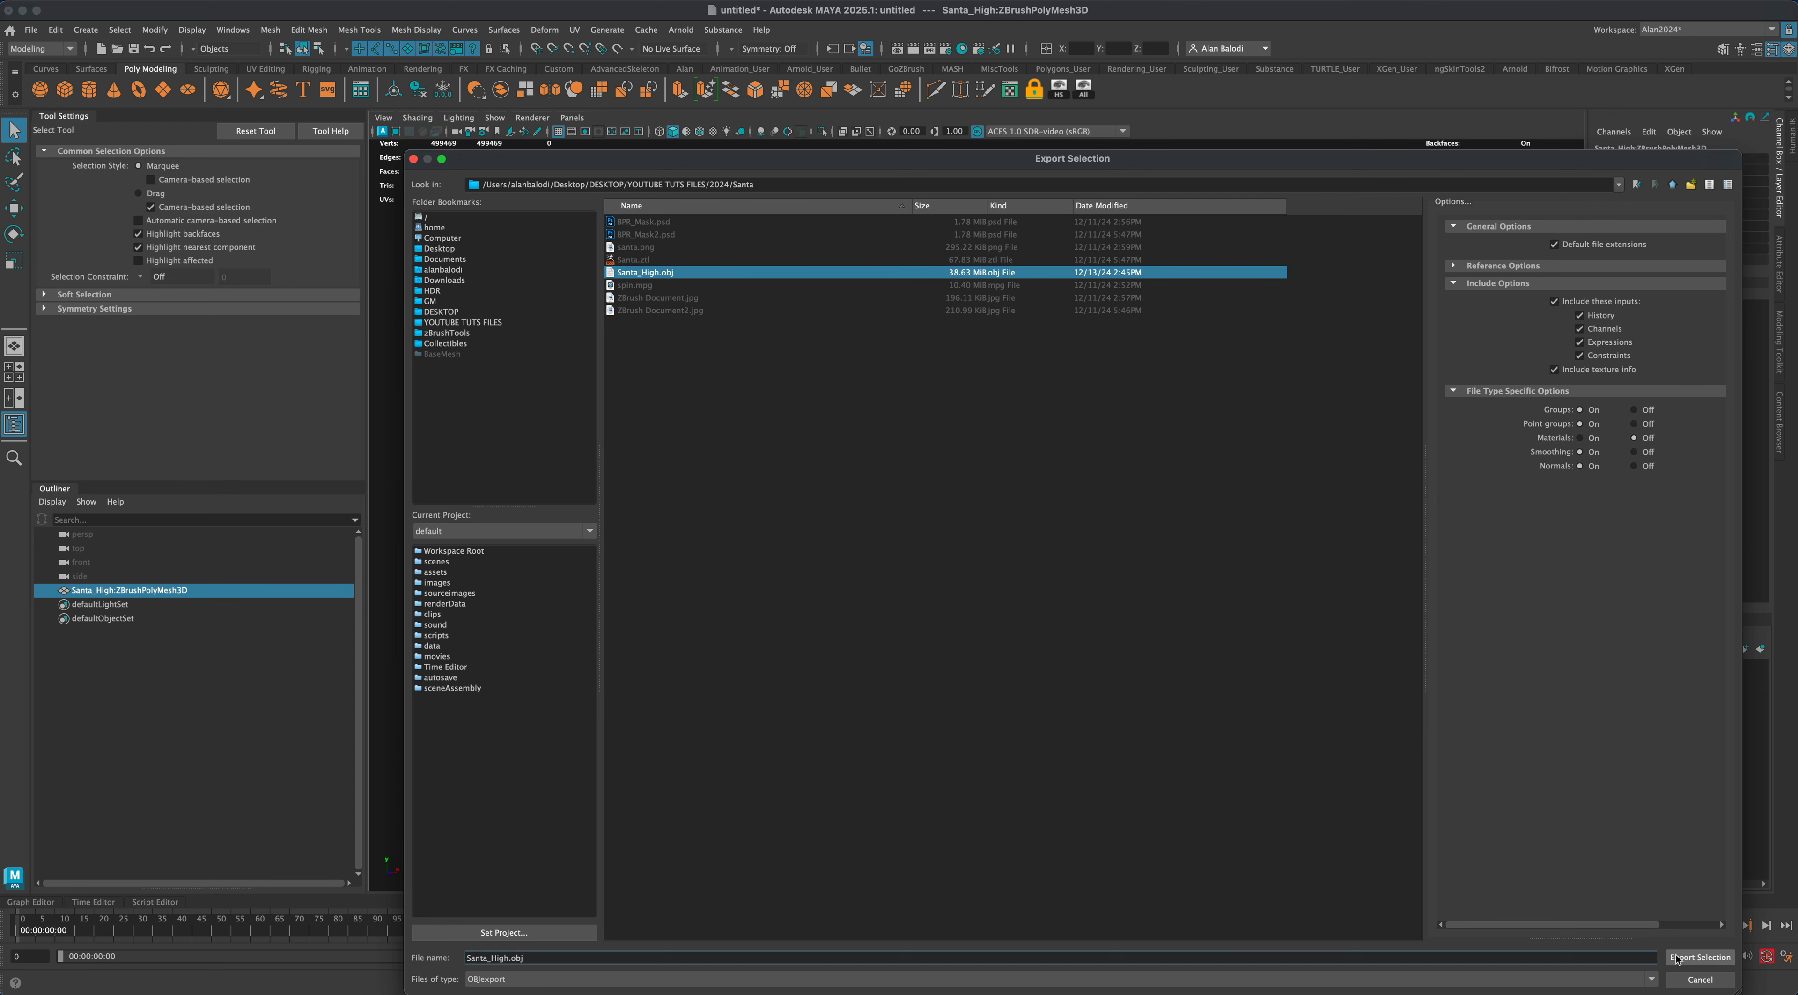
left_click(1700, 957)
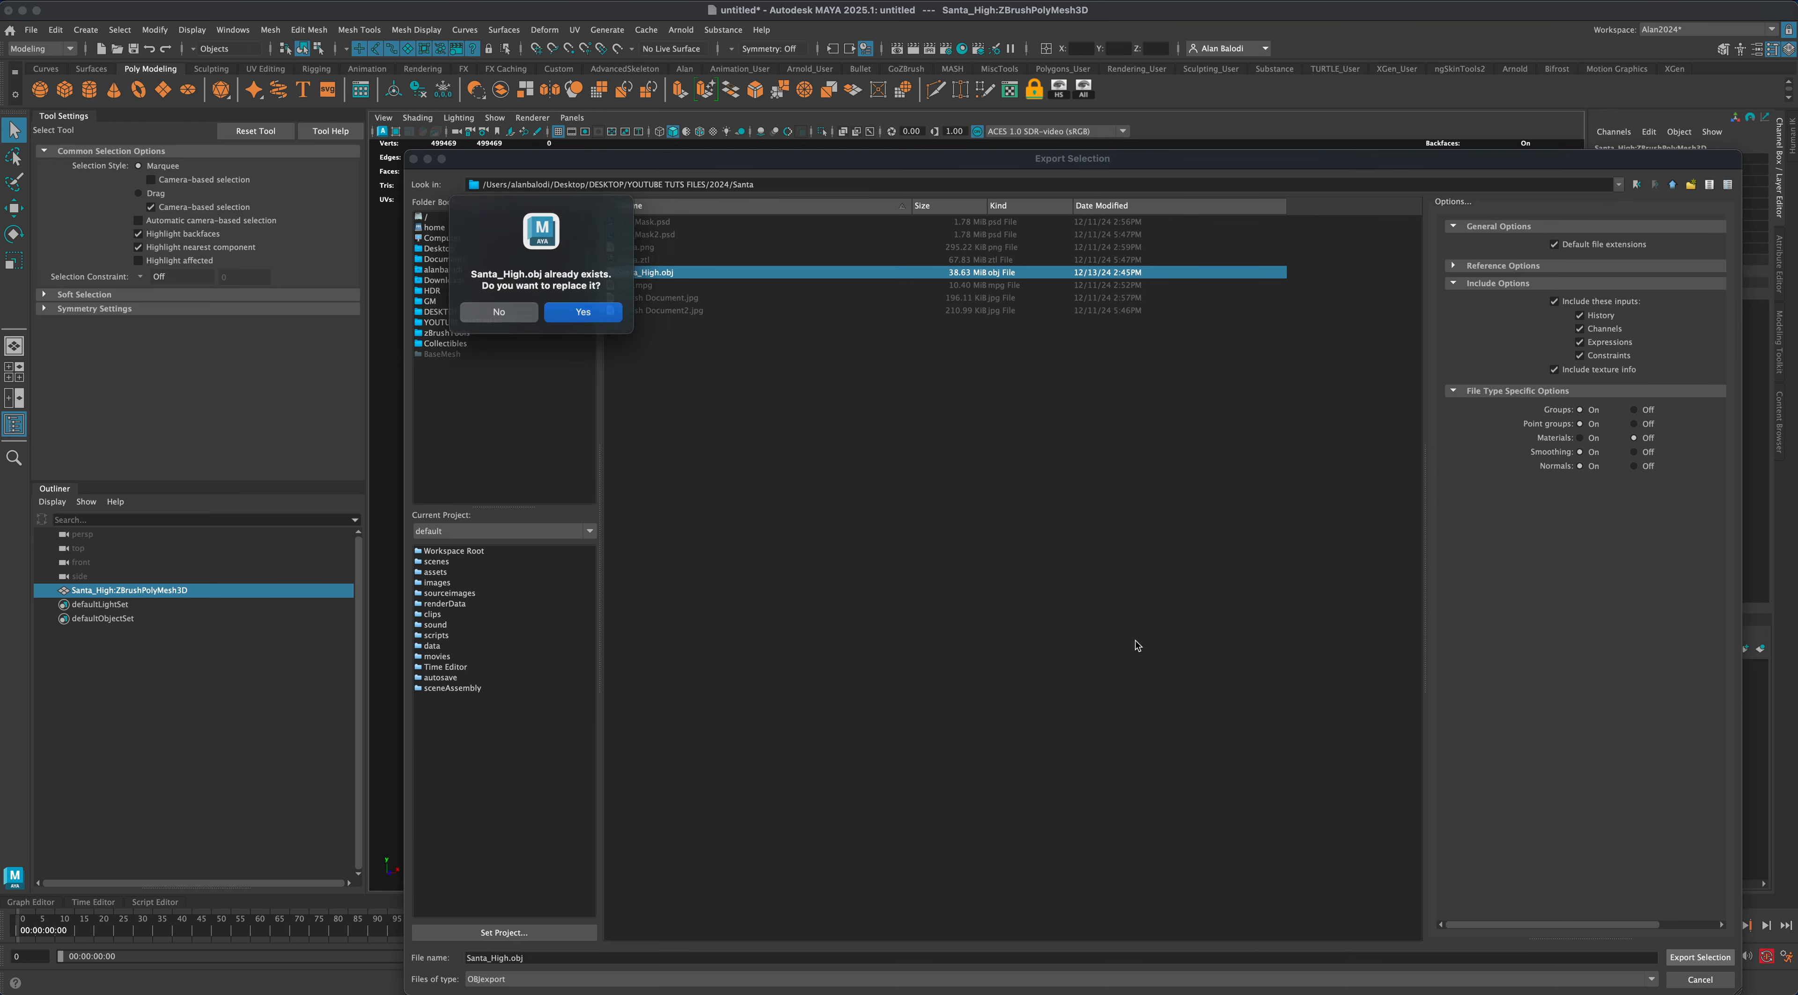
left_click(601, 316)
Save the scene as Santa.mb in the Santa folder.
key("alt")
key("super+s")
left_click(536, 953)
type("Santa")
key("Return")
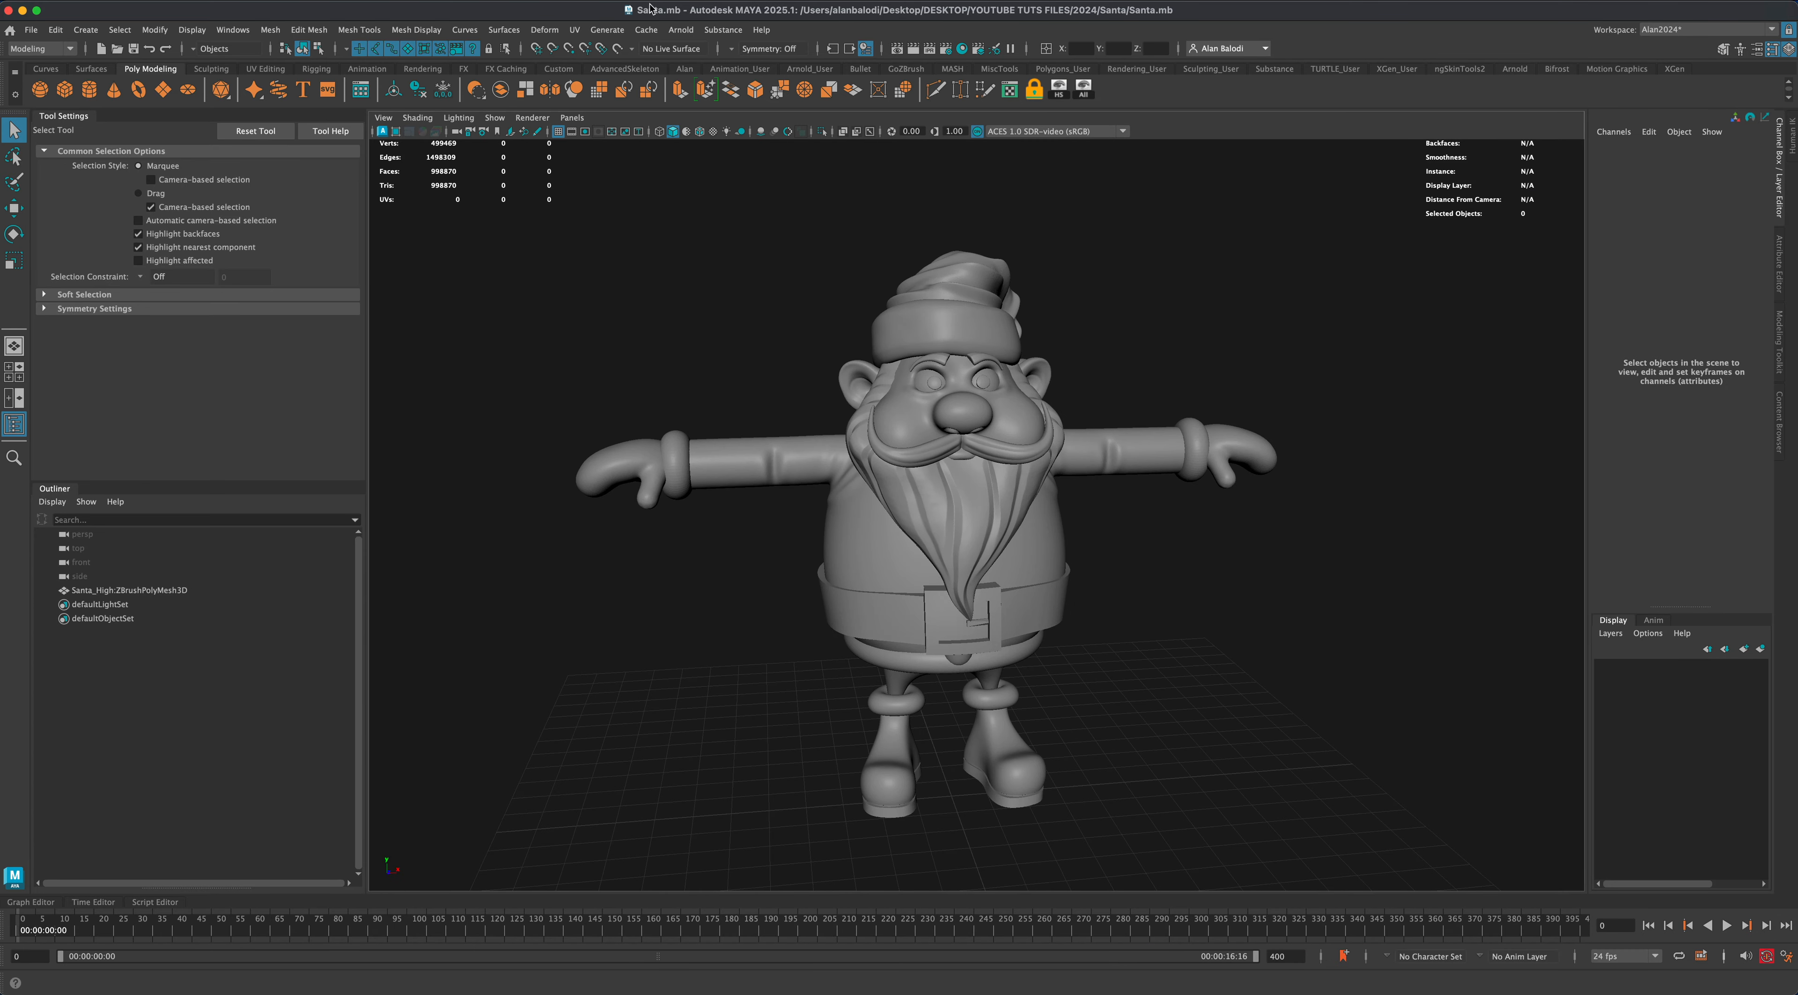
Make the high-resolution Santa mesh a live surface and activate the Quad Draw tool.
left_click_drag(696, 591, 1204, 609, "alt")
left_click_drag(1204, 610, 1145, 618, "alt")
left_click(875, 449)
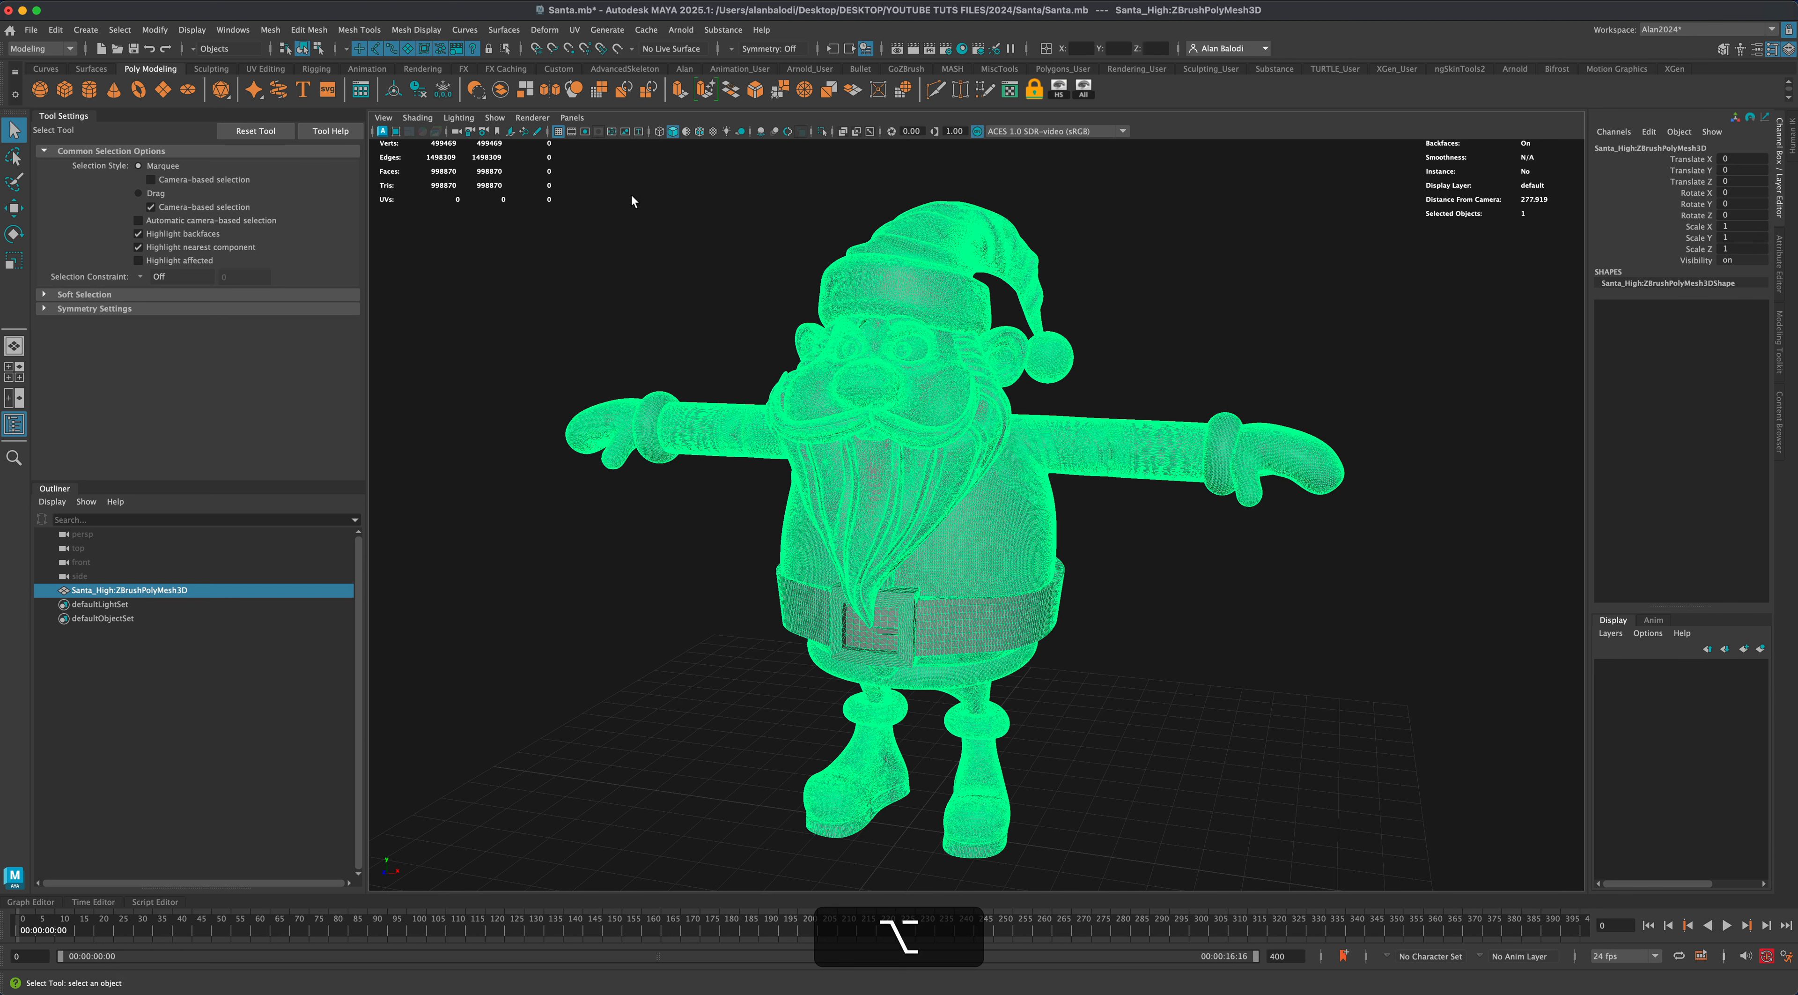
left_click(617, 49)
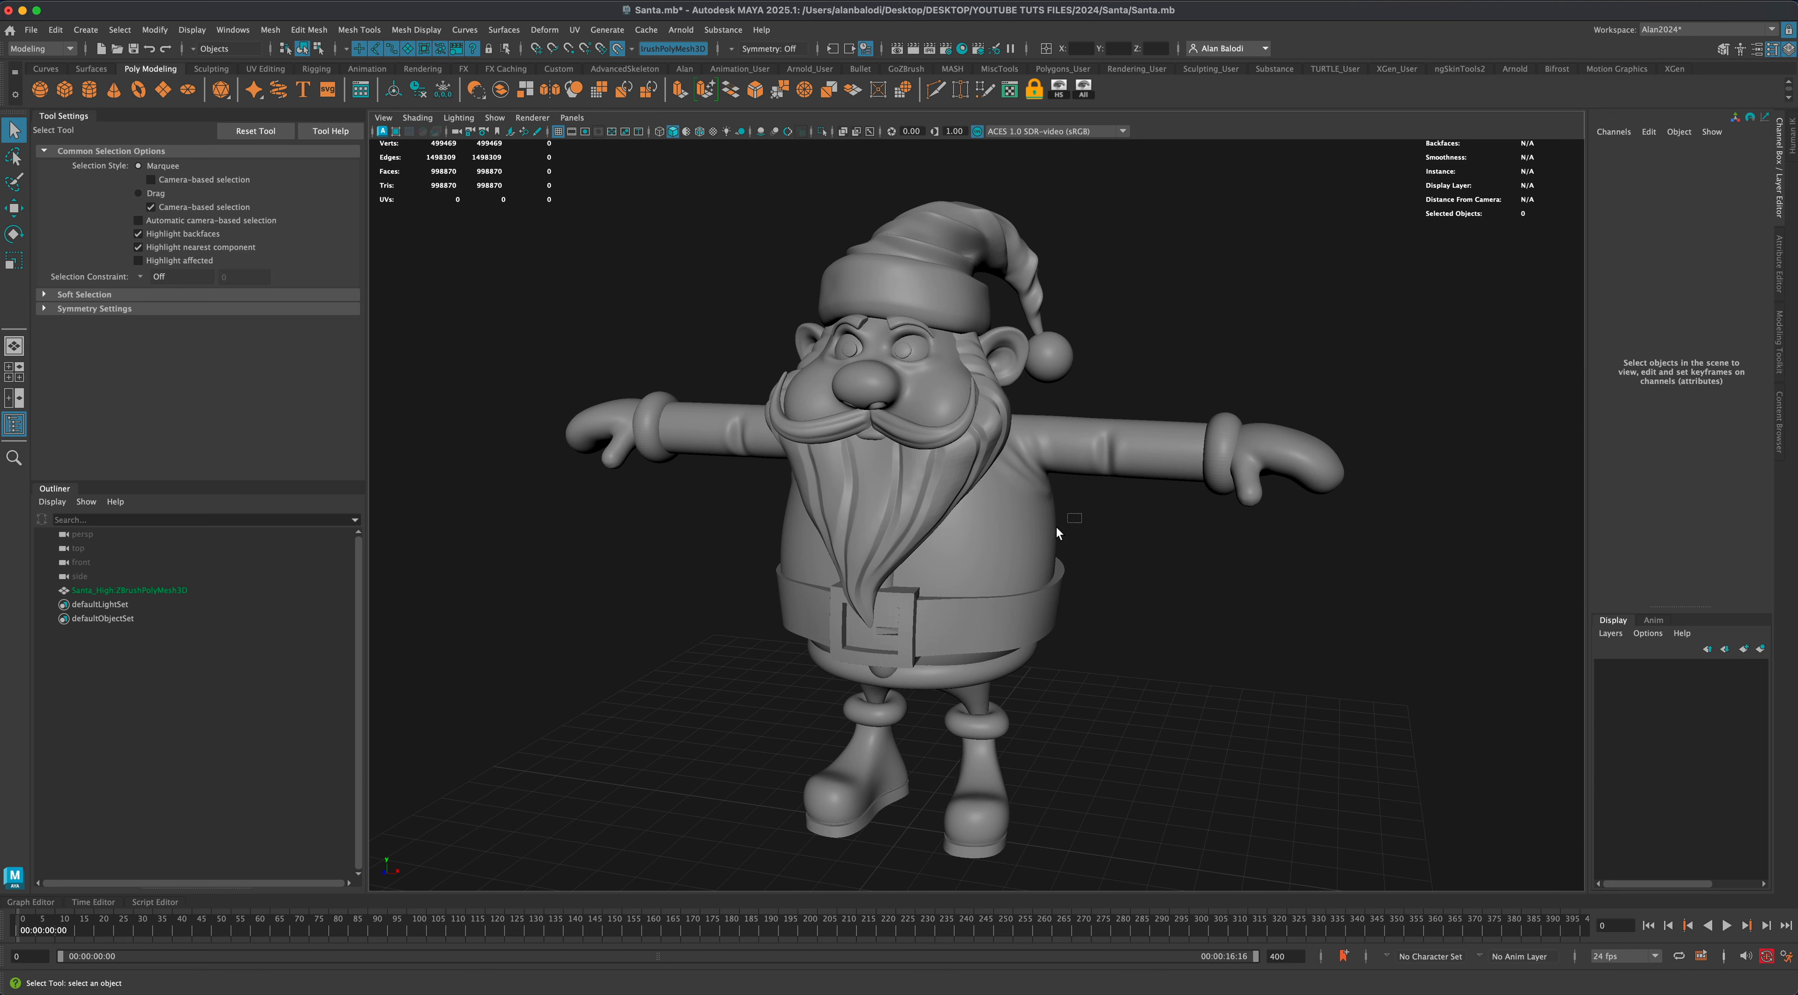
mouse_move(1135, 612)
left_mouse_down("alt")
mouse_move(1034, 617)
mouse_move(1133, 619)
left_mouse_up("alt")
scroll(1134, 619, "up", 2)
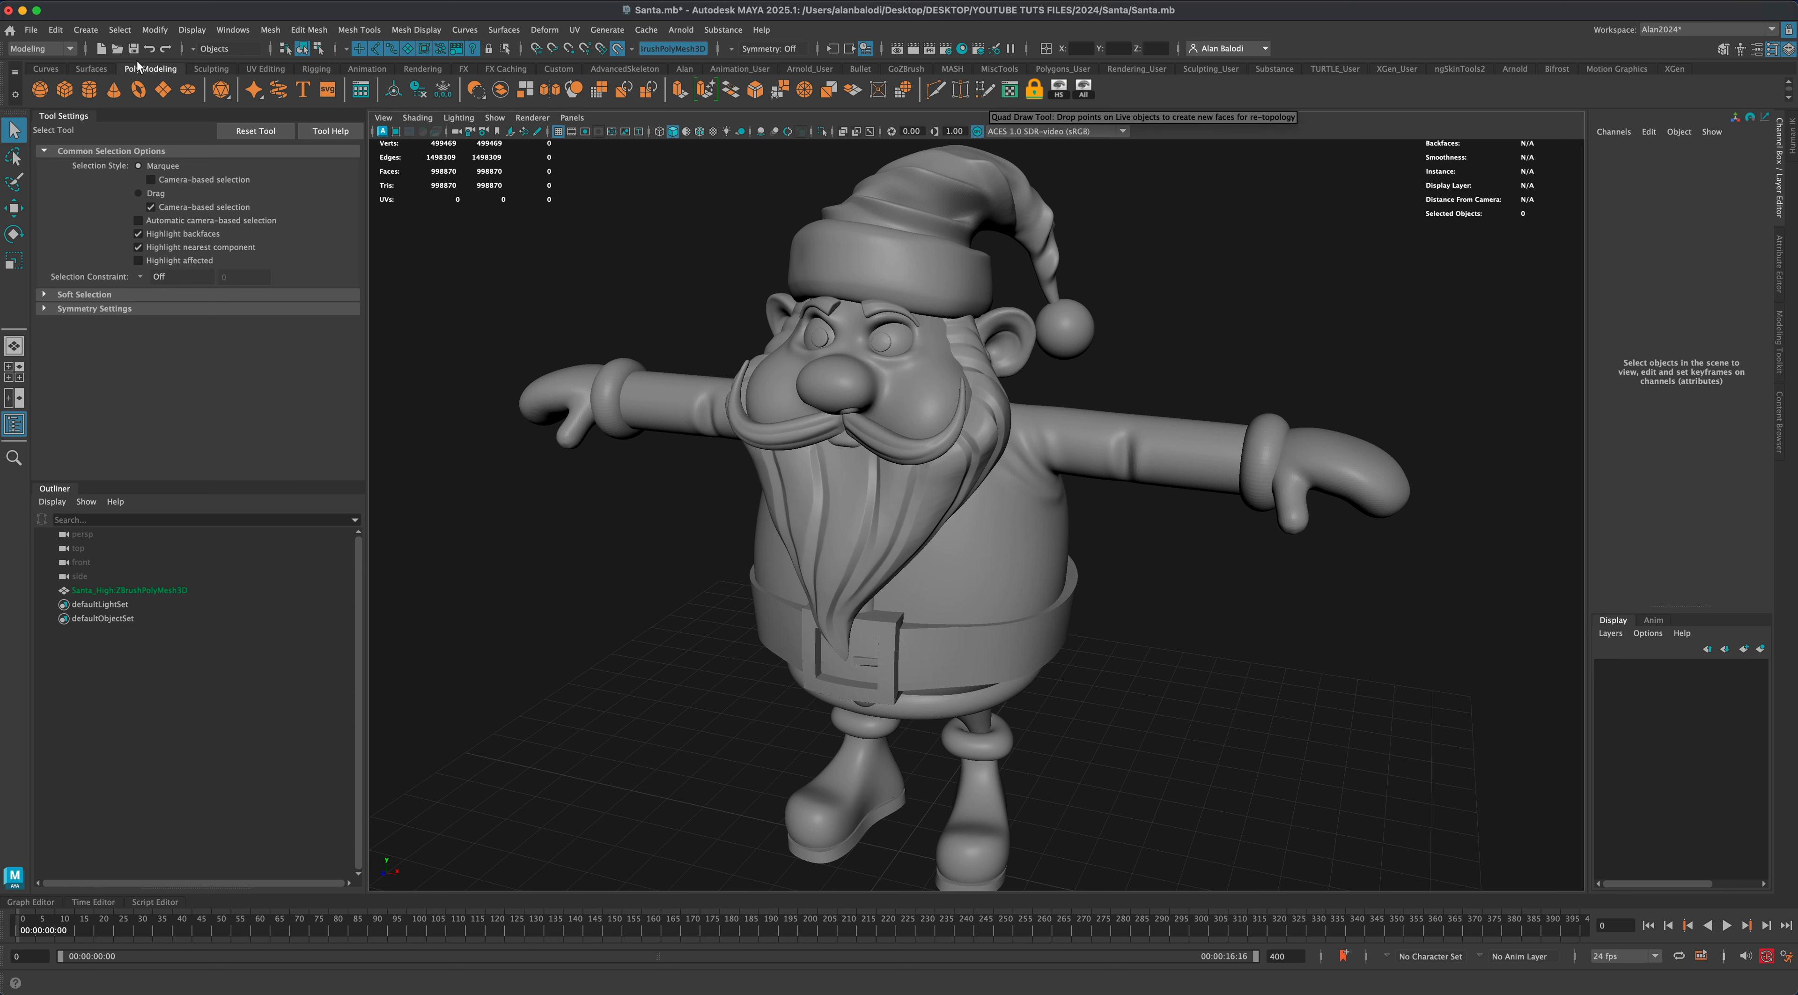
left_click(986, 91)
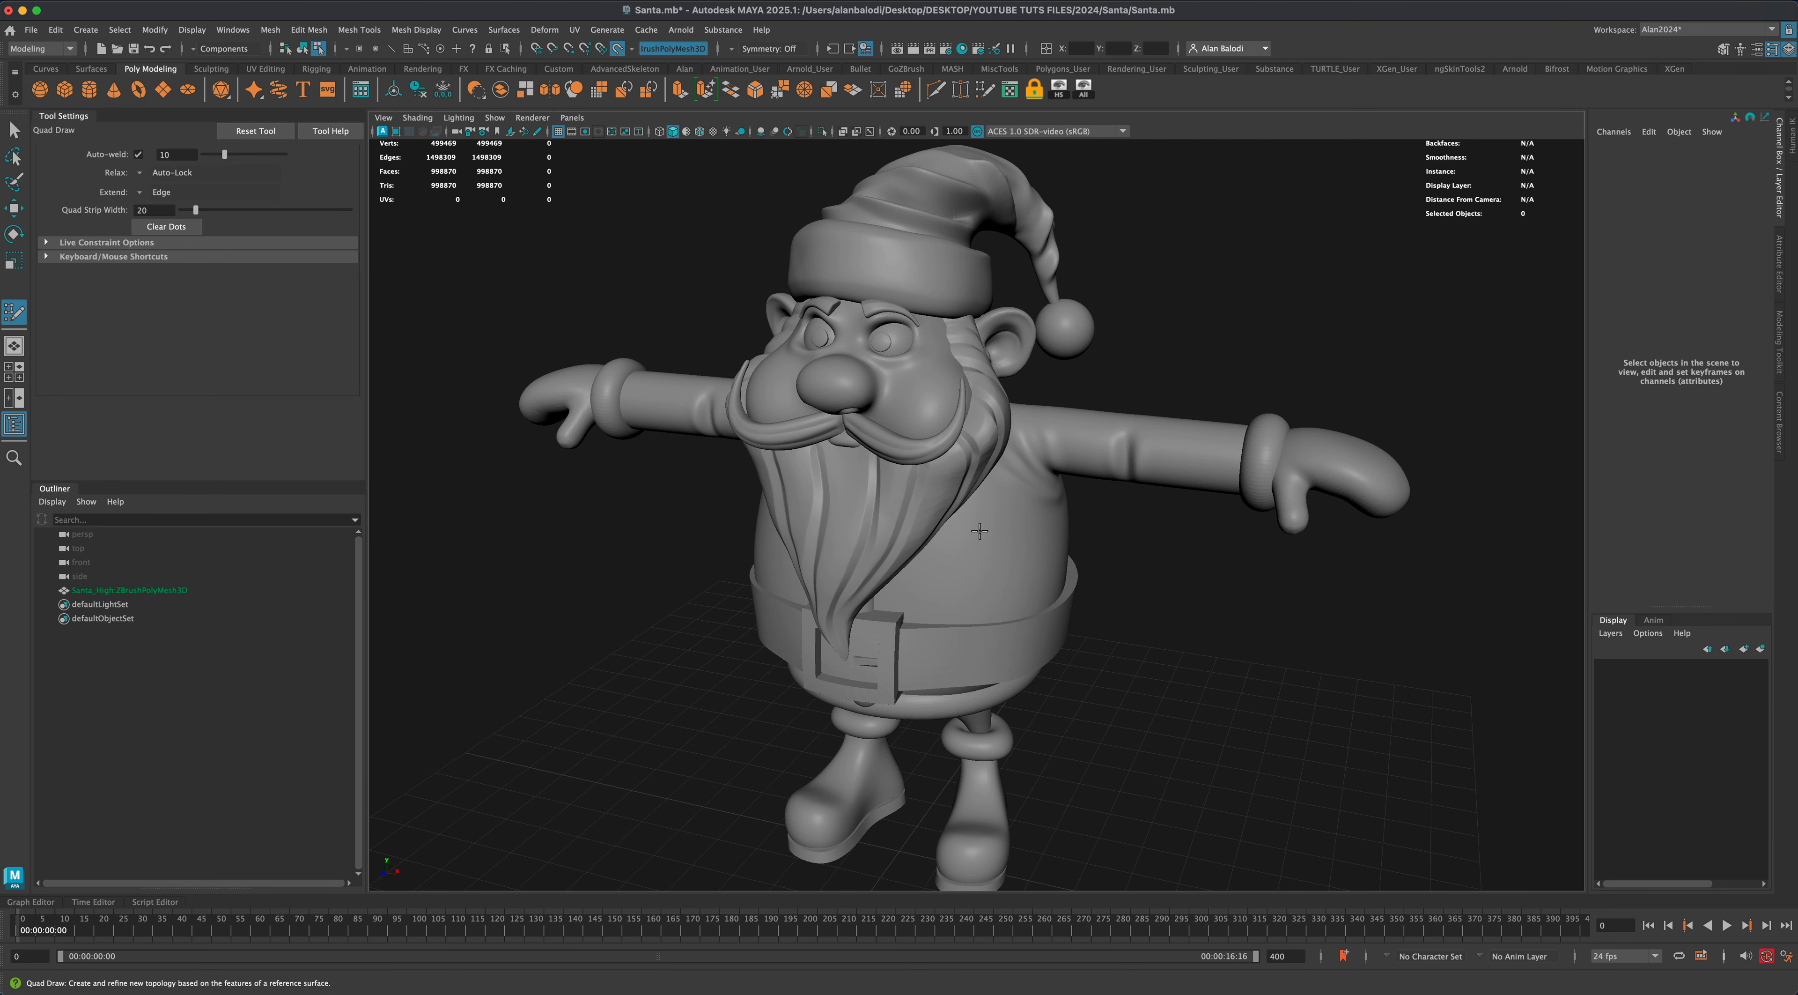
Examine the Santa from the front, from below and around the boots to decide where to begin the retopology.
middle_click_drag(1107, 660, 1074, 558, "alt")
right_click_drag(1073, 559, 1079, 561, "alt")
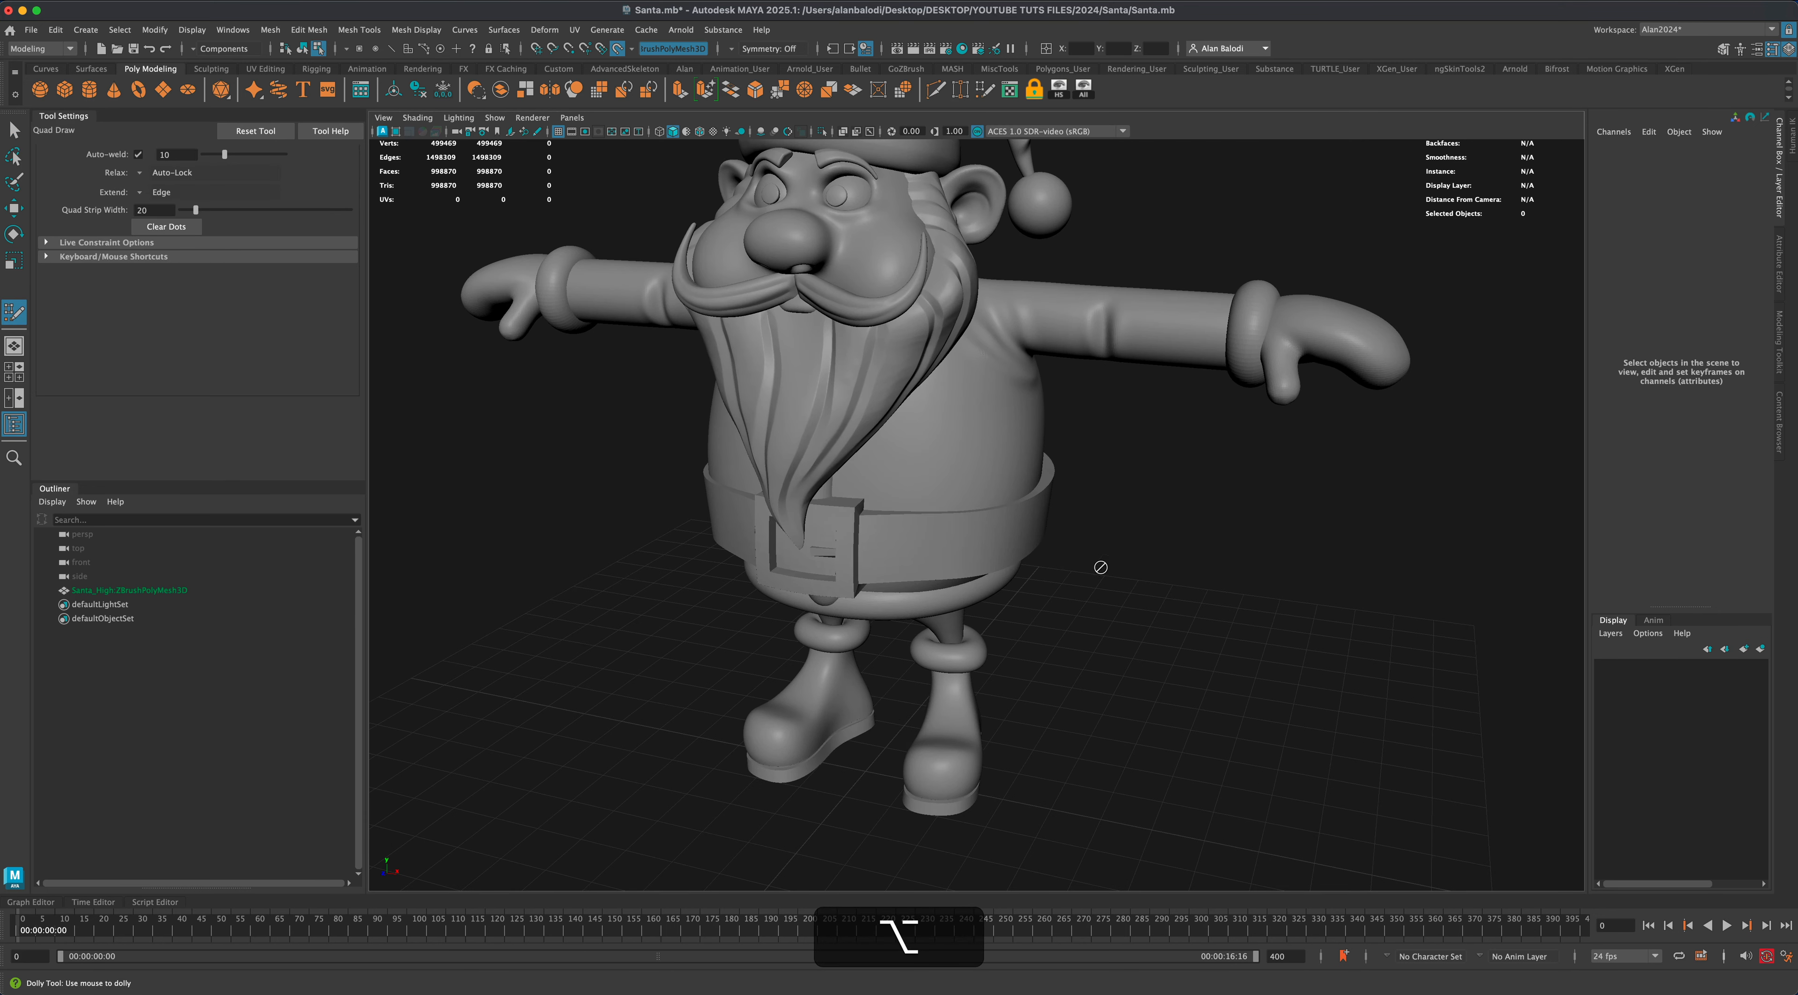
left_click_drag(1105, 593, 1203, 584, "alt")
right_click_drag(1202, 584, 1145, 580, "alt")
middle_click_drag(1145, 580, 1134, 615, "alt")
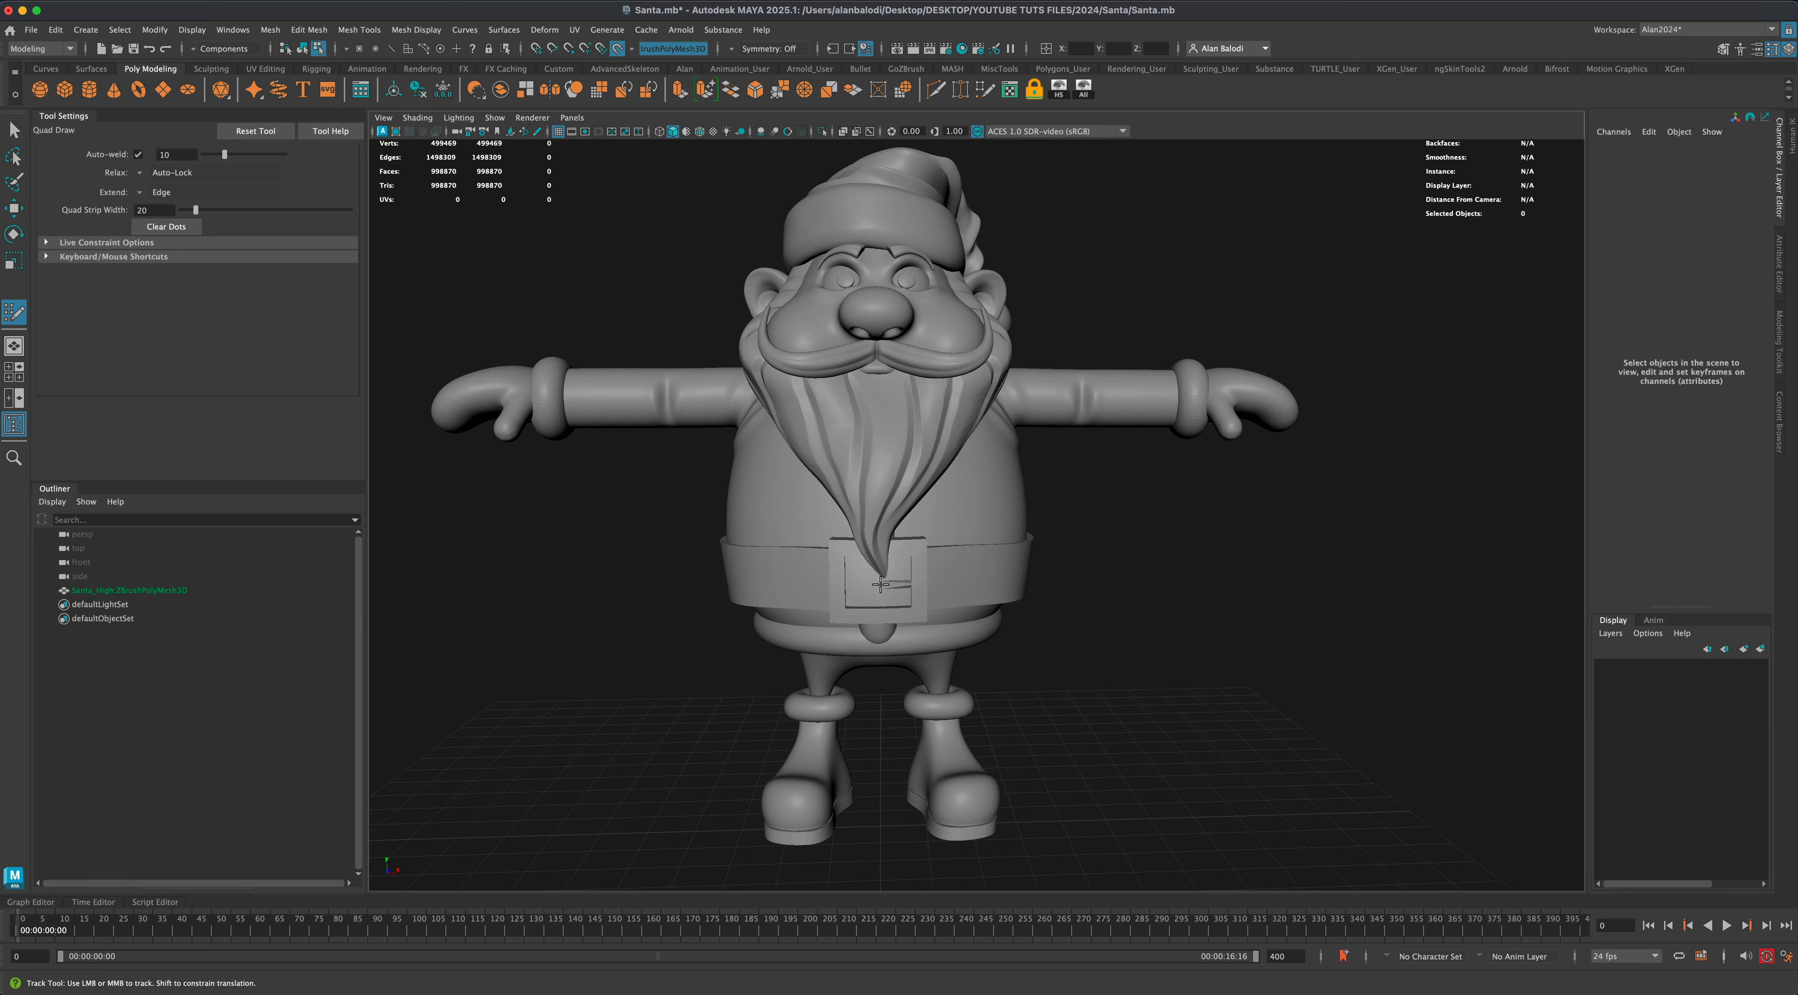
left_click_drag(985, 572, 1065, 560, "alt")
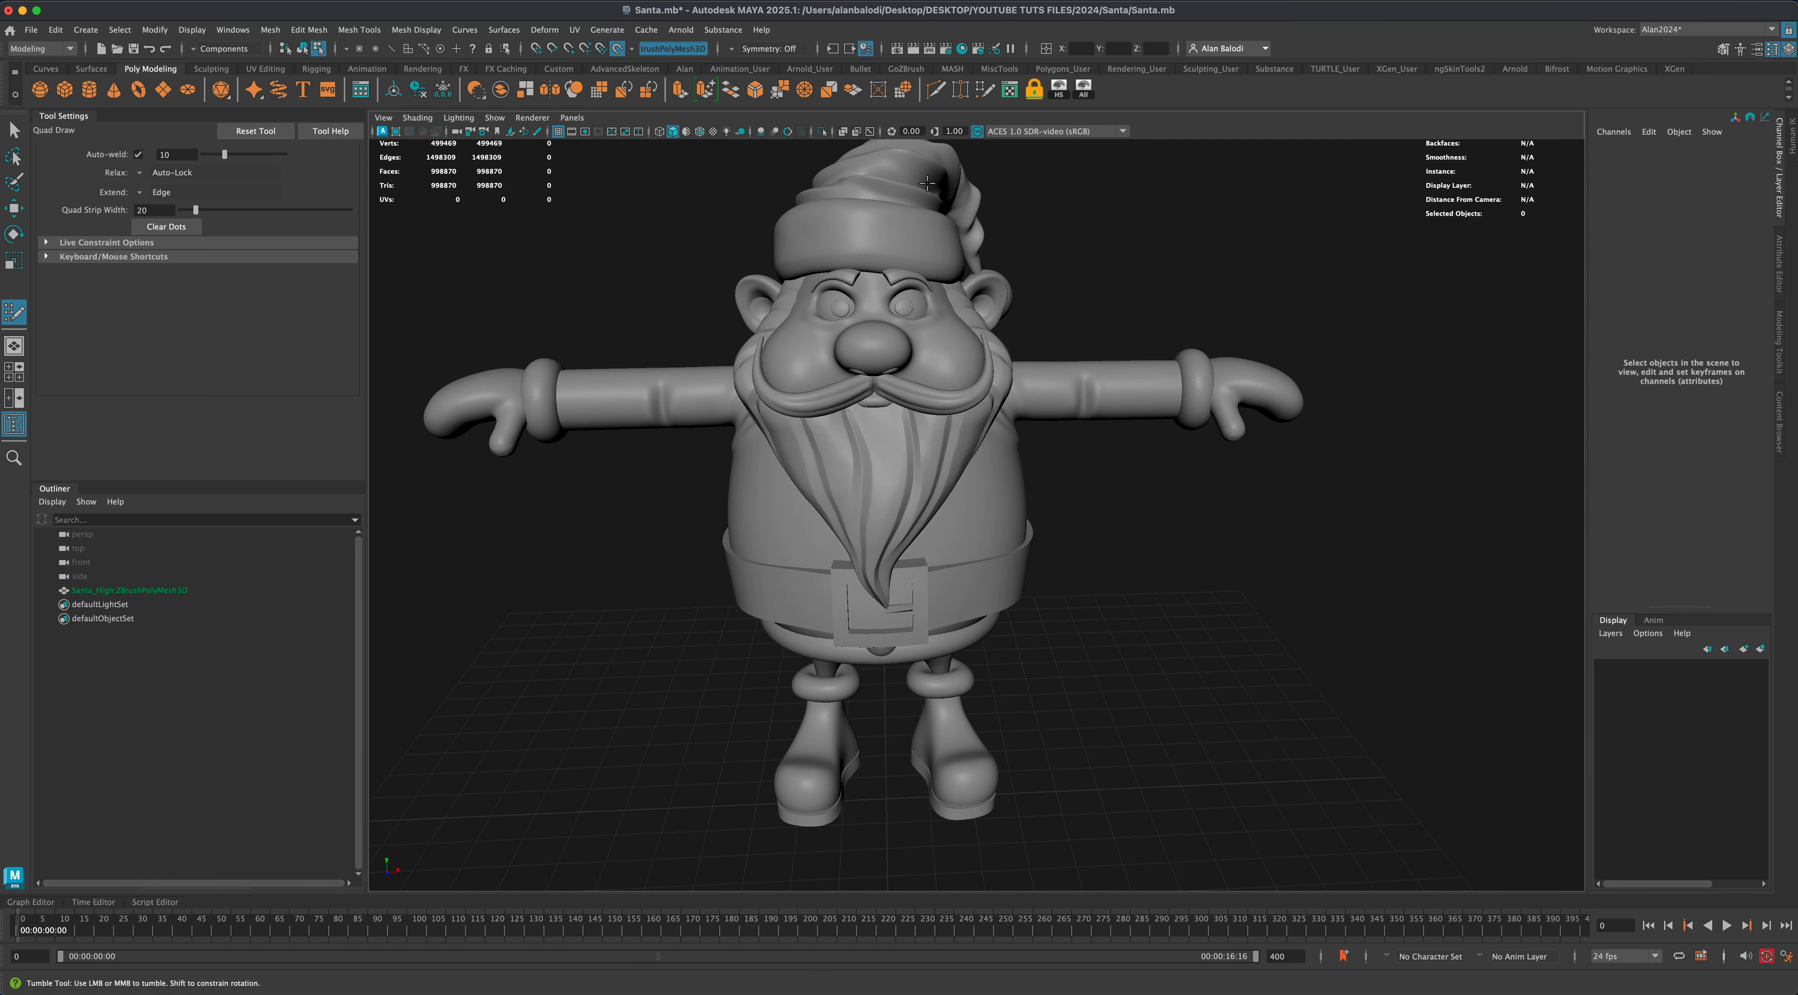
left_click_drag(1099, 503, 1005, 302, "alt")
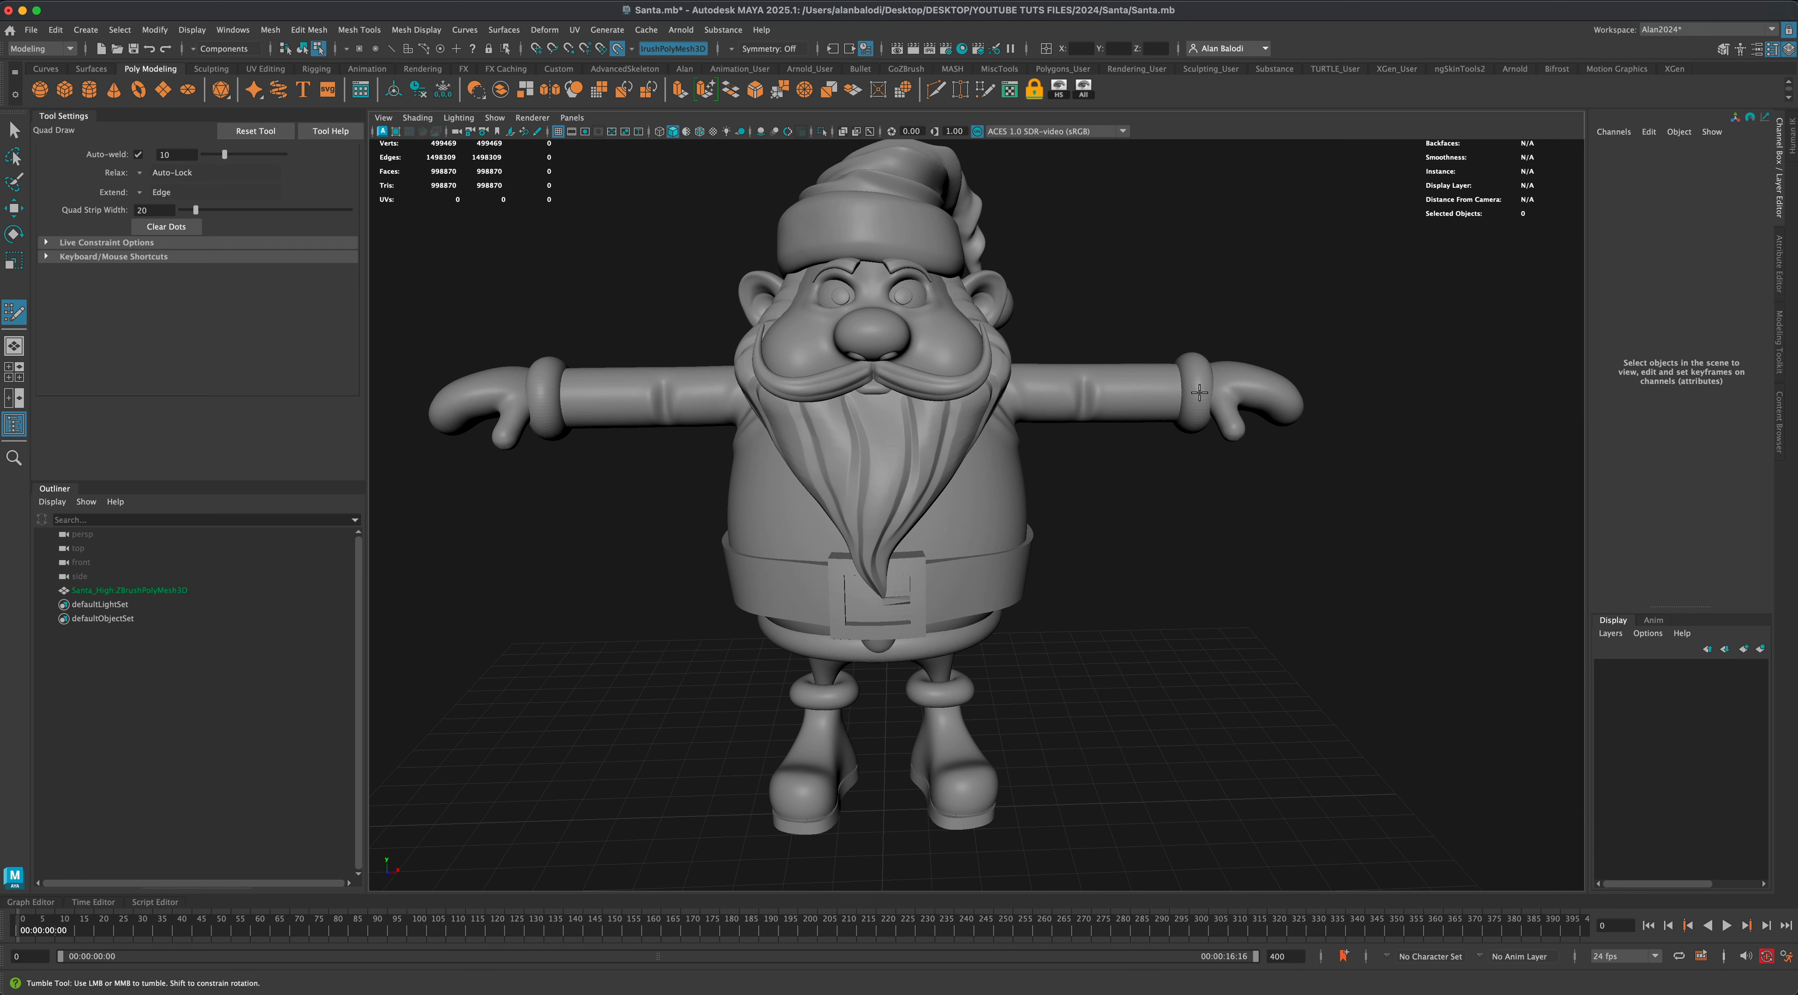
left_click_drag(1113, 722, 880, 646, "alt")
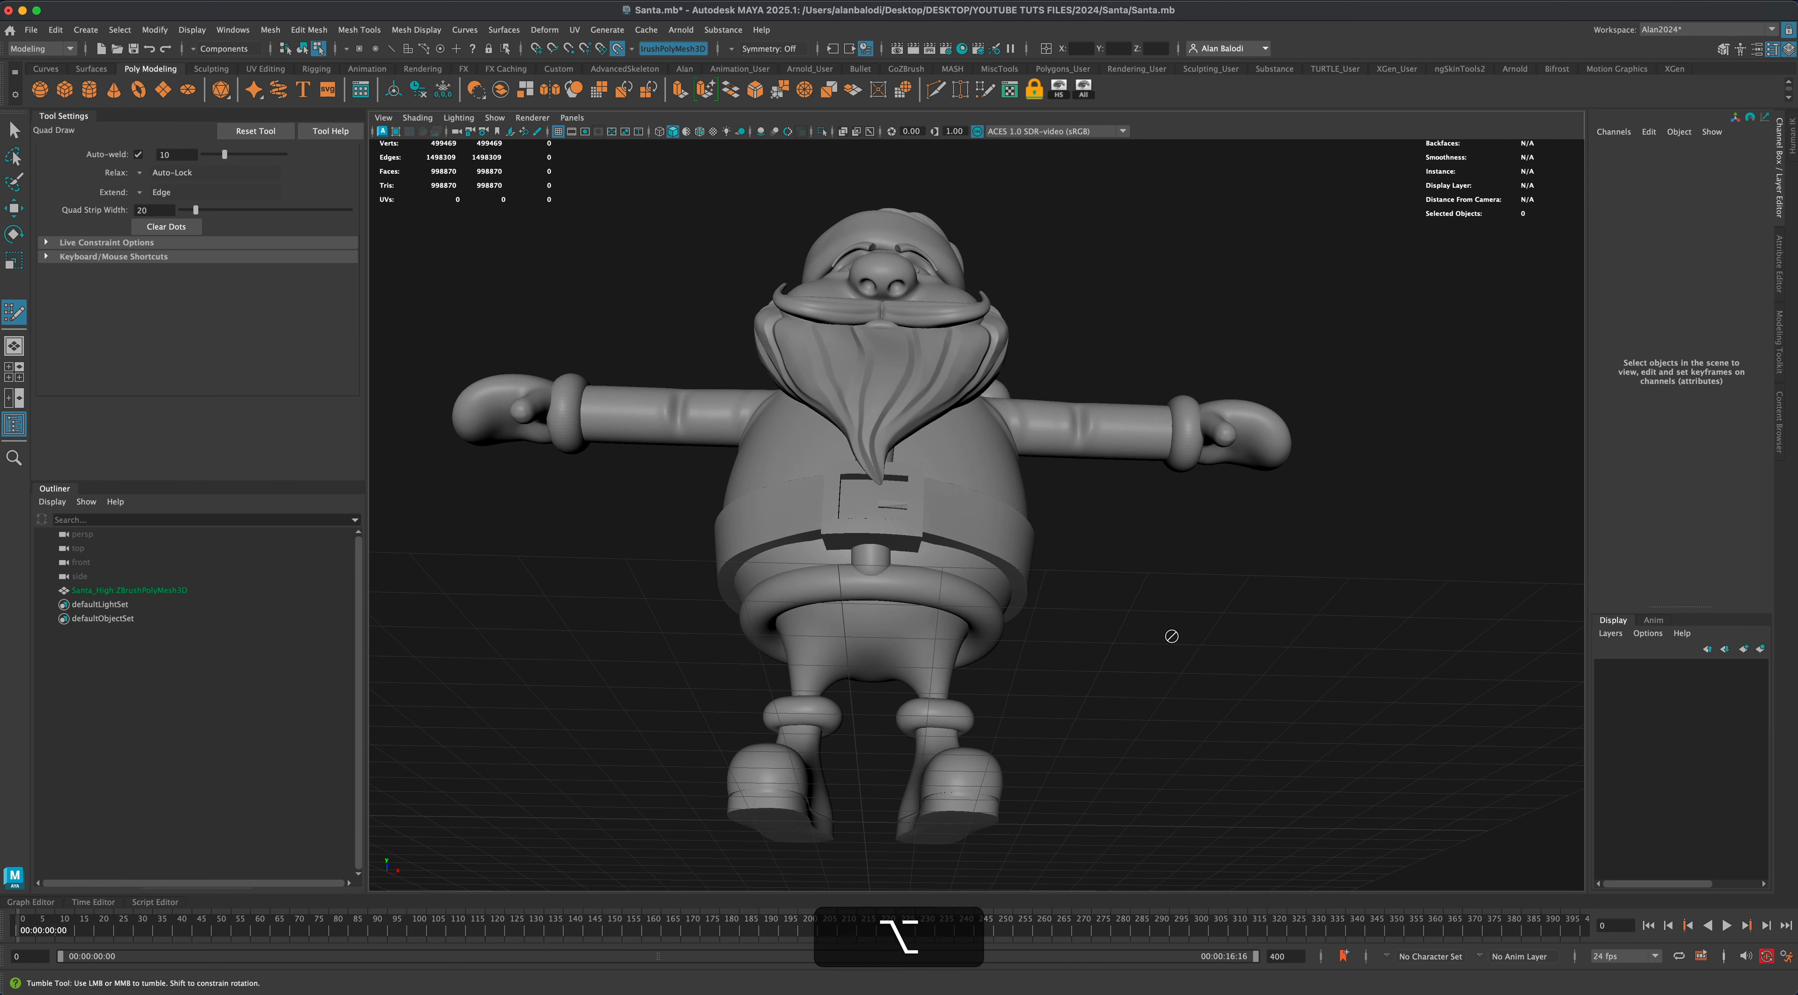
left_click_drag(1167, 631, 1167, 654, "alt")
middle_click_drag(1150, 639, 1135, 505, "alt")
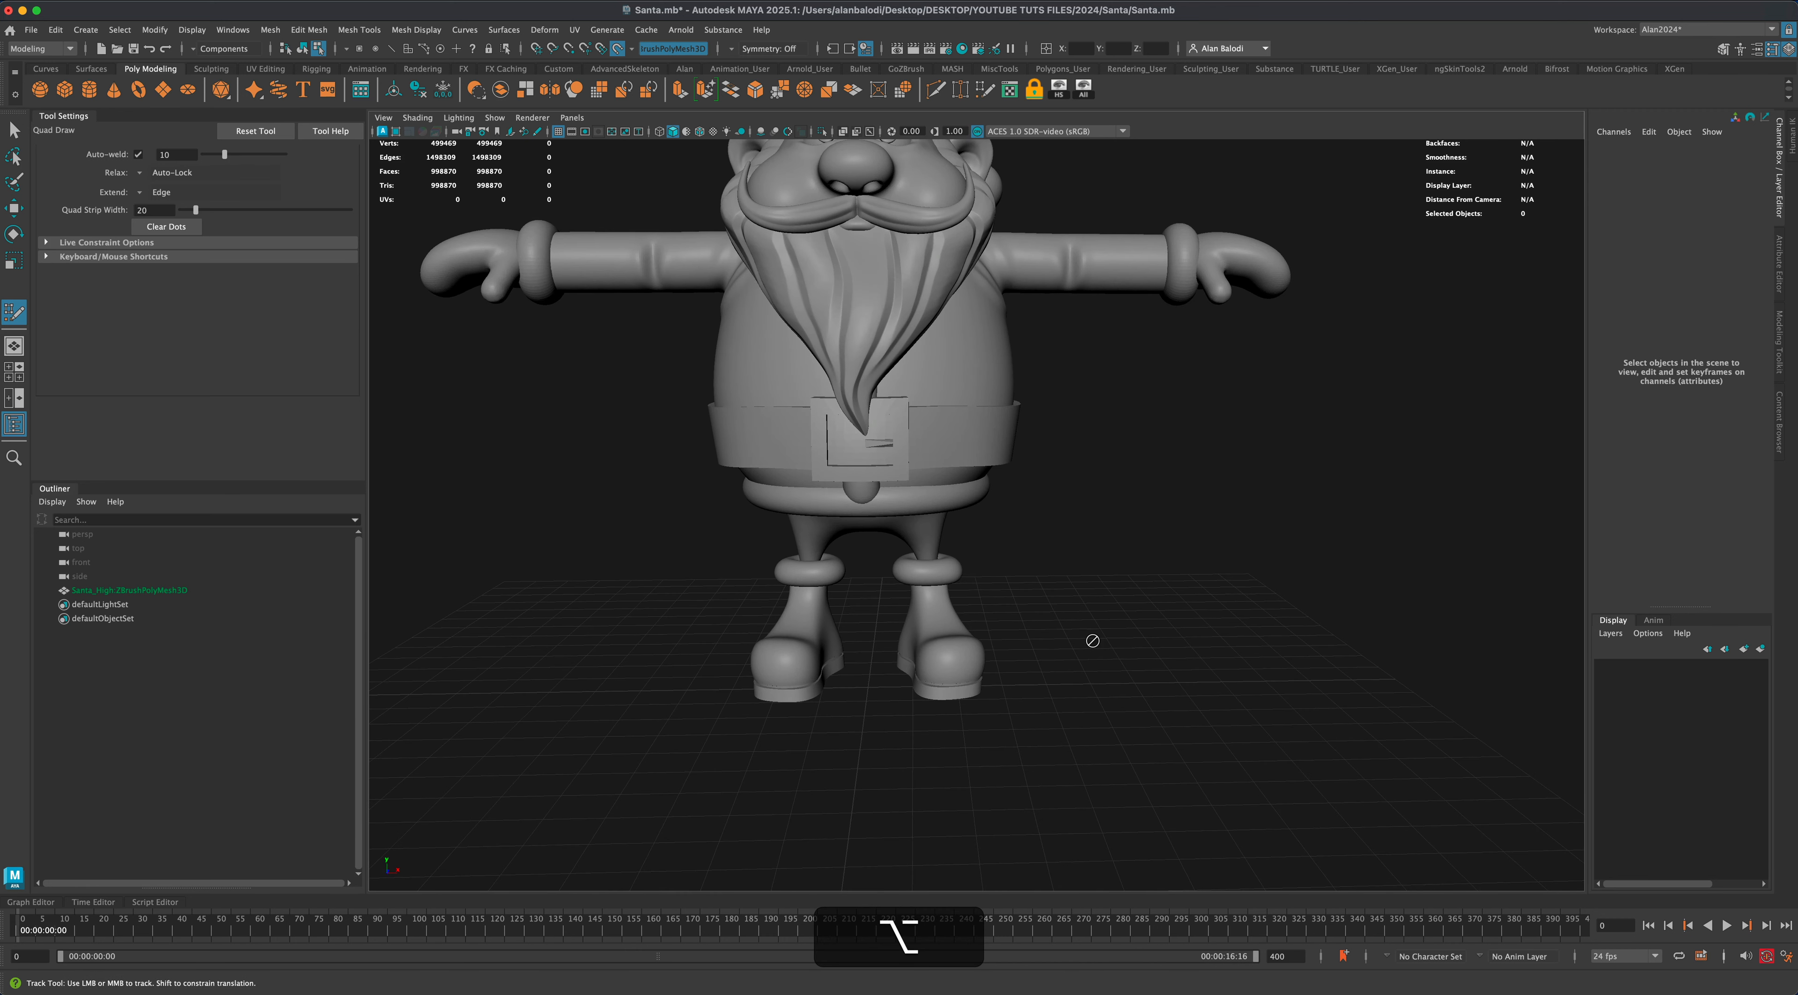
middle_click_drag(1096, 633, 1090, 535, "alt")
right_click_drag(1090, 535, 1067, 576, "alt")
left_click_drag(1068, 575, 935, 570, "alt")
middle_click_drag(1012, 594, 1033, 488, "alt")
right_click_drag(1012, 524, 1089, 559, "alt")
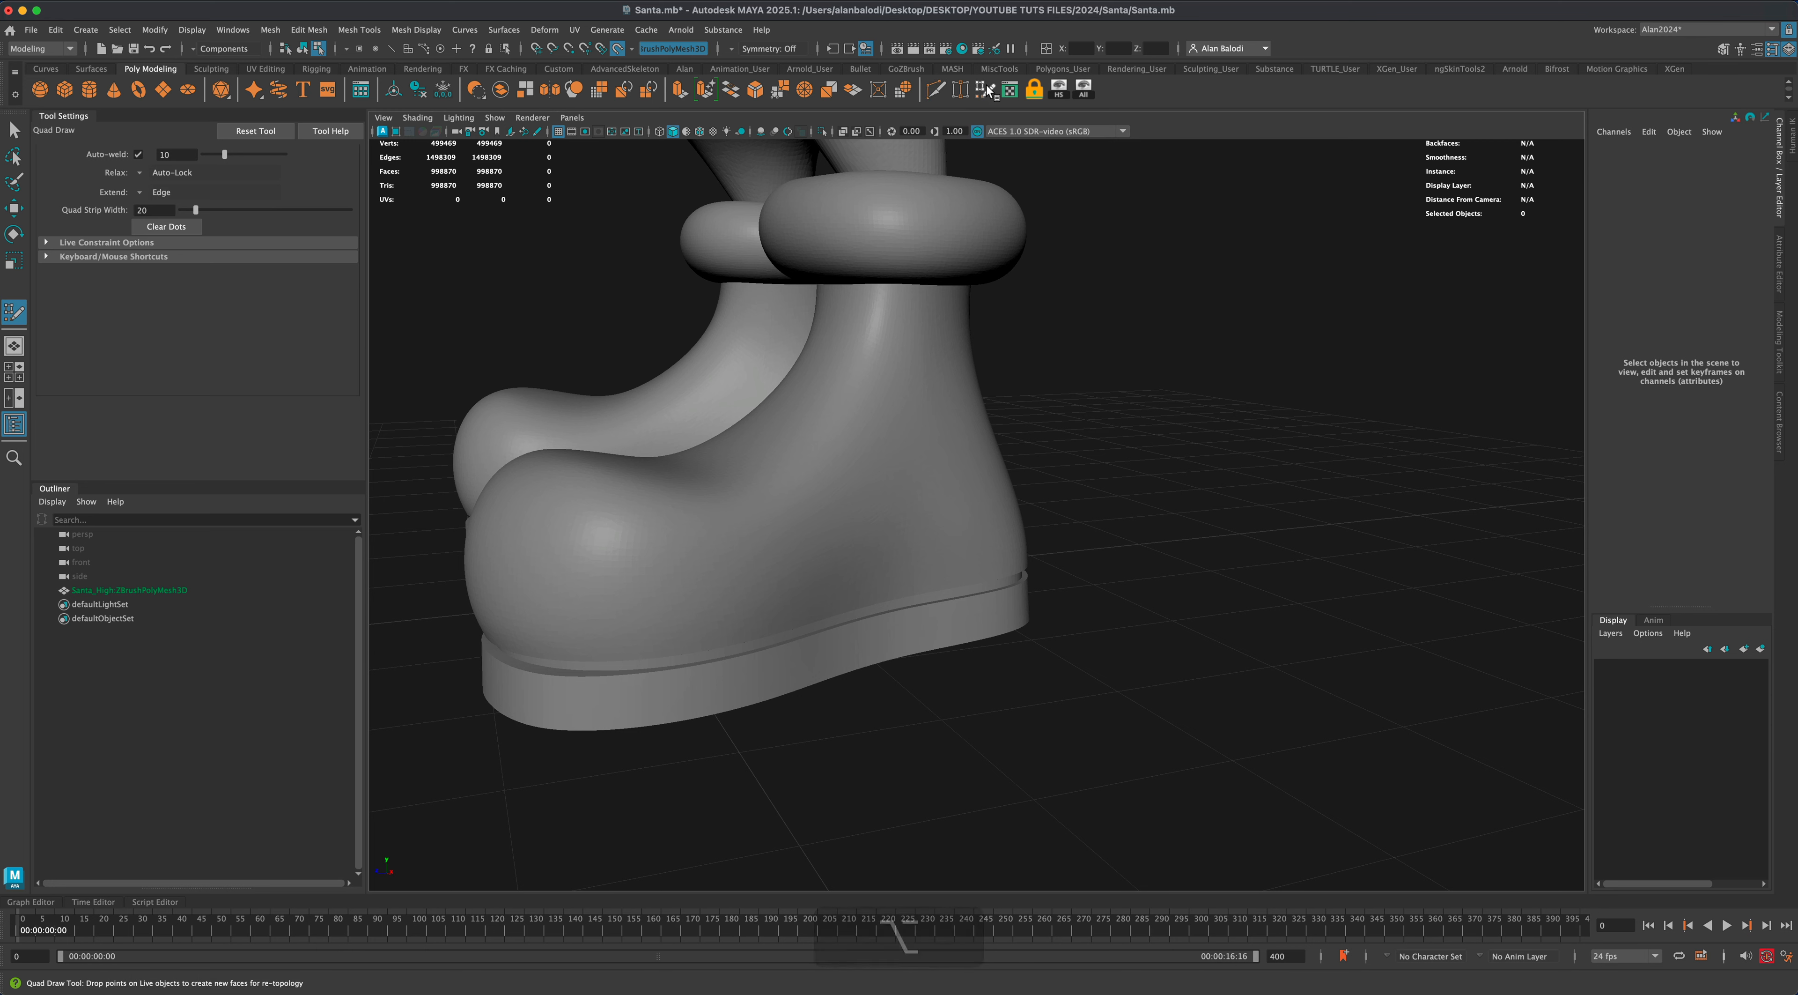
Place four Quad Draw dots on the outer side of the nearest boot above the sole and fill them as the first quad.
left_click(985, 94)
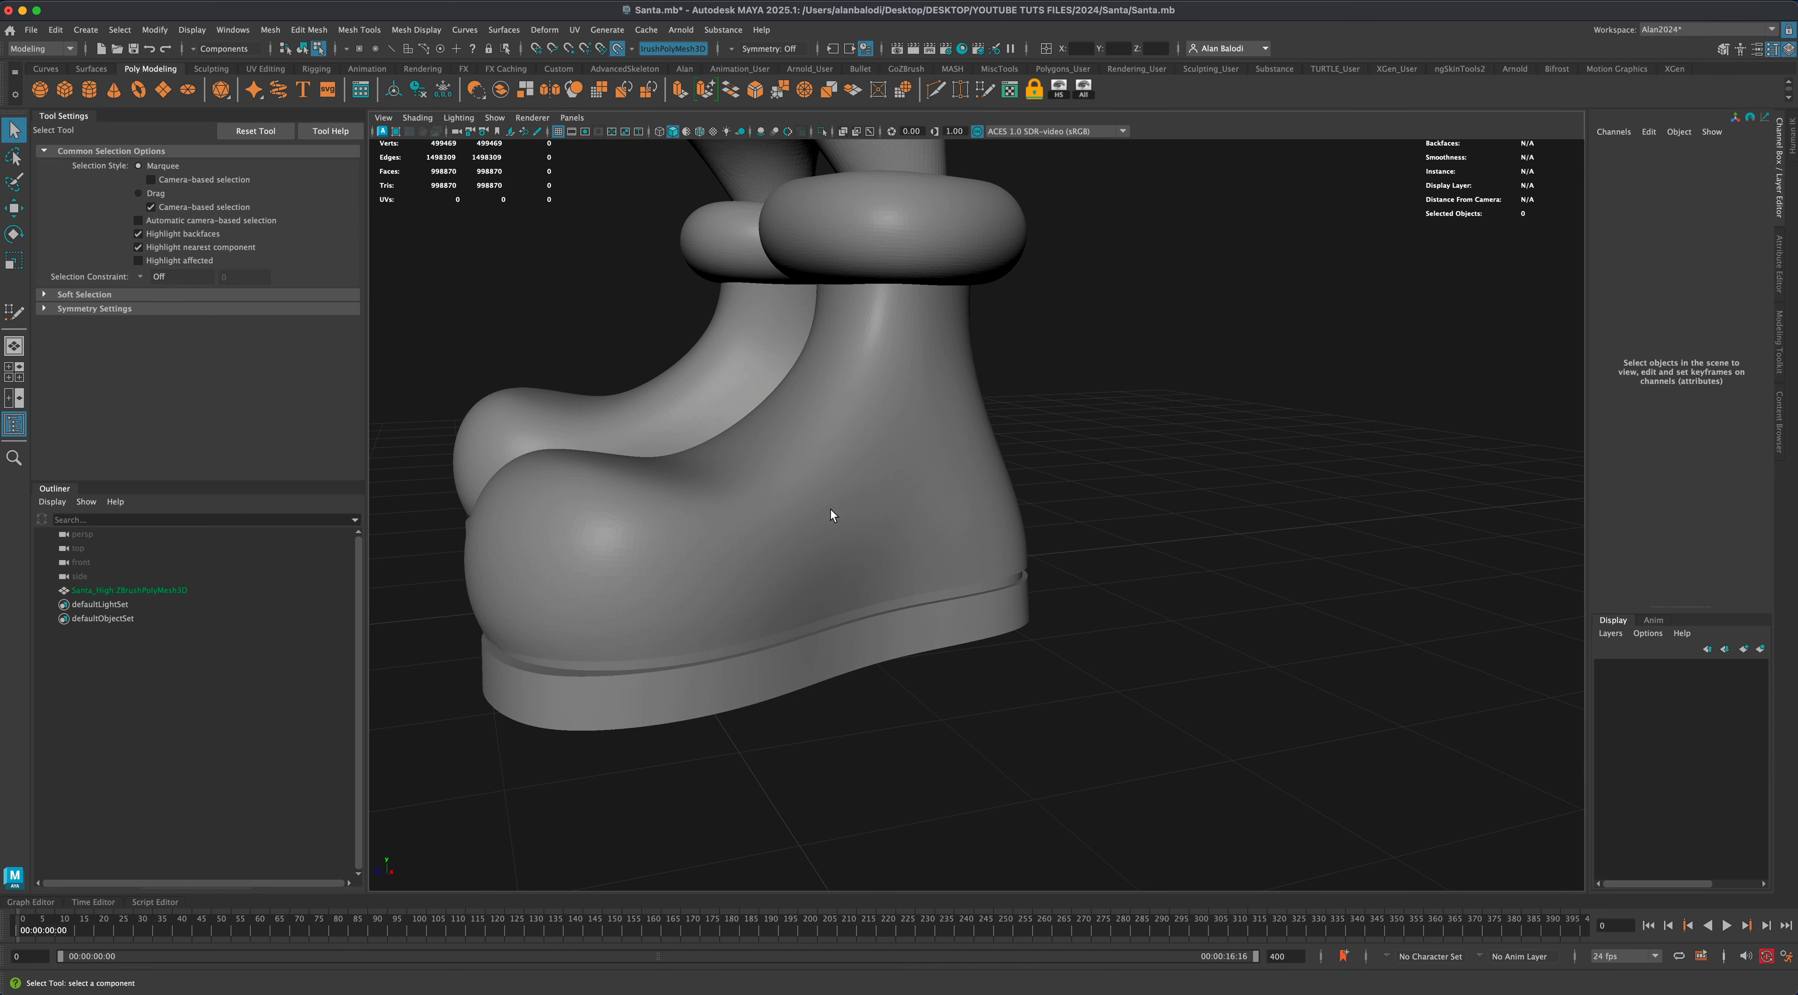
left_click_drag(830, 509, 1069, 518, "alt")
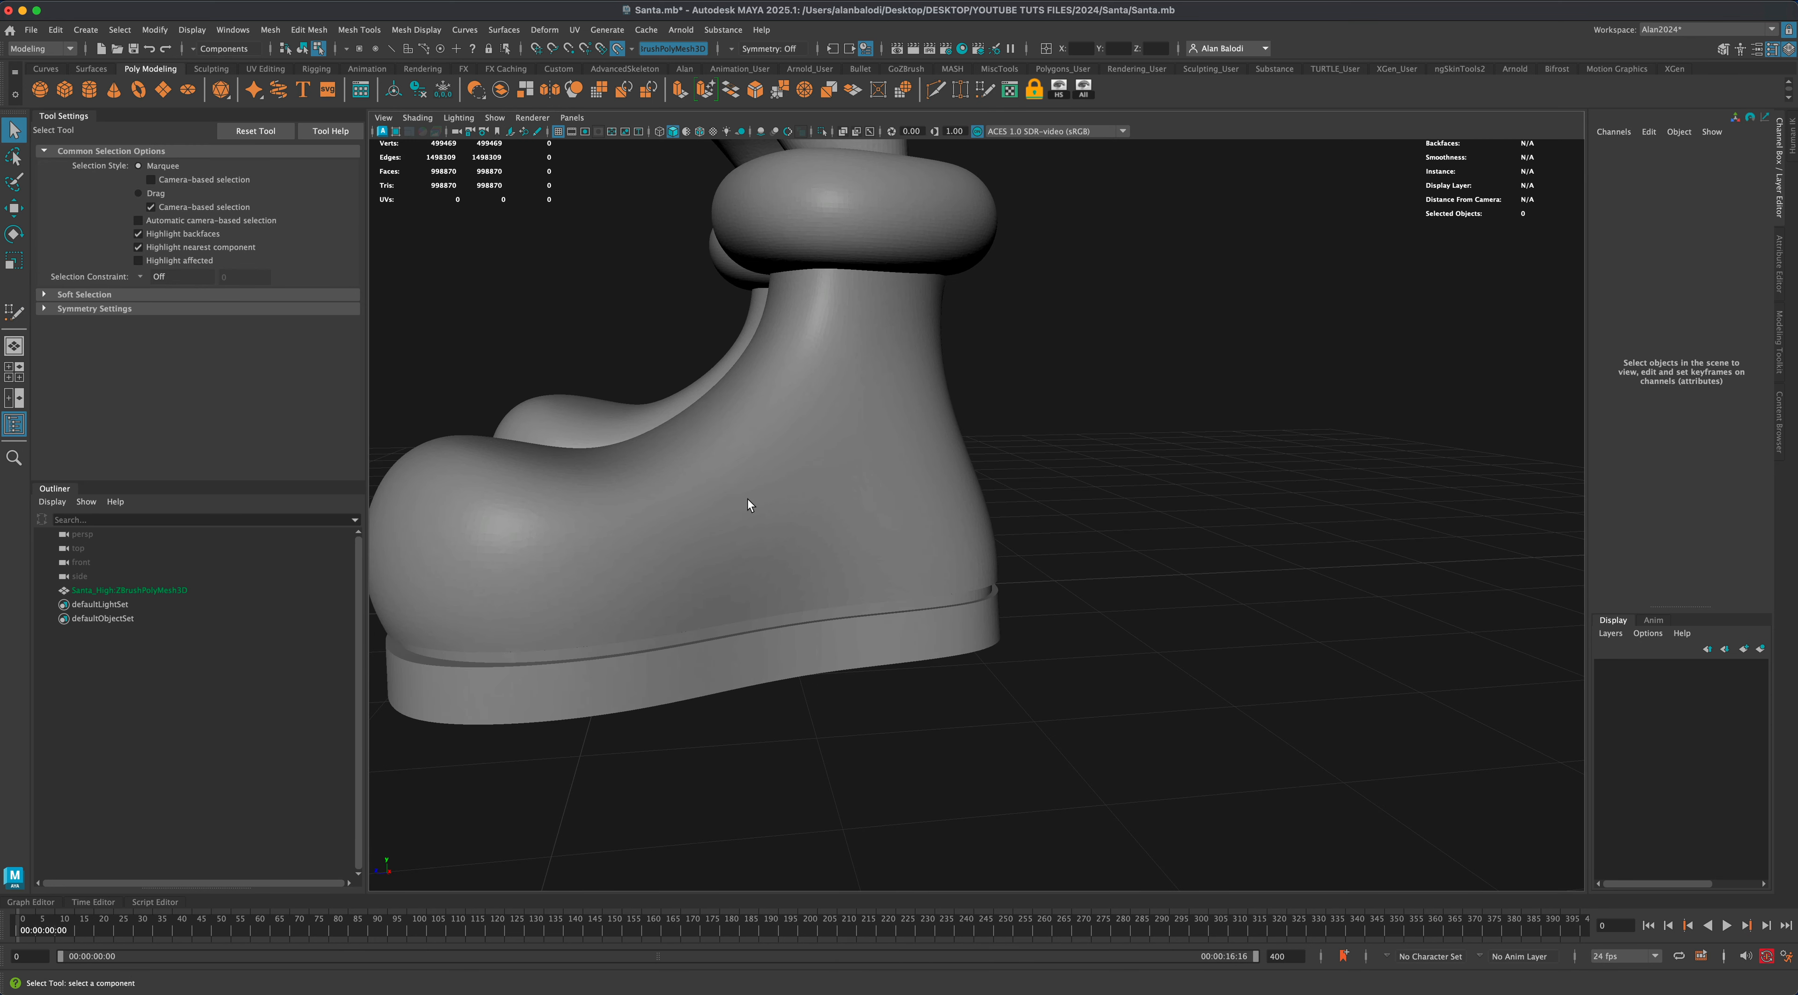
left_click(991, 85)
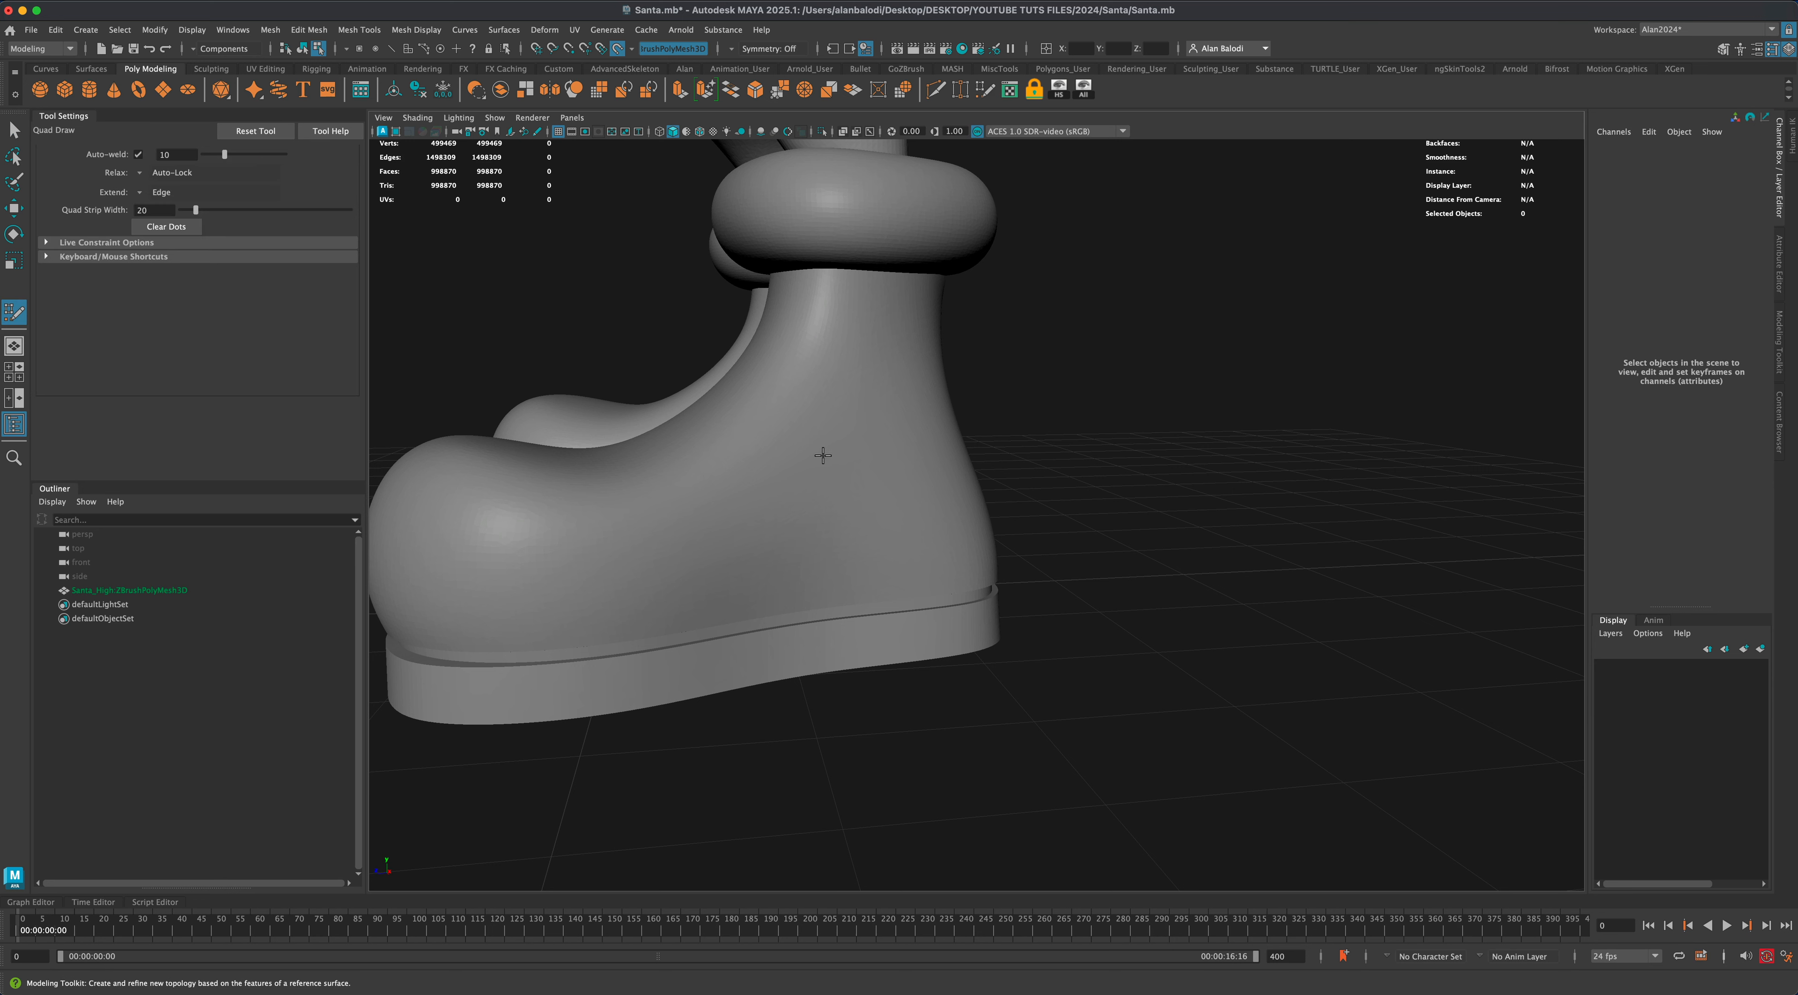
left_click(658, 517)
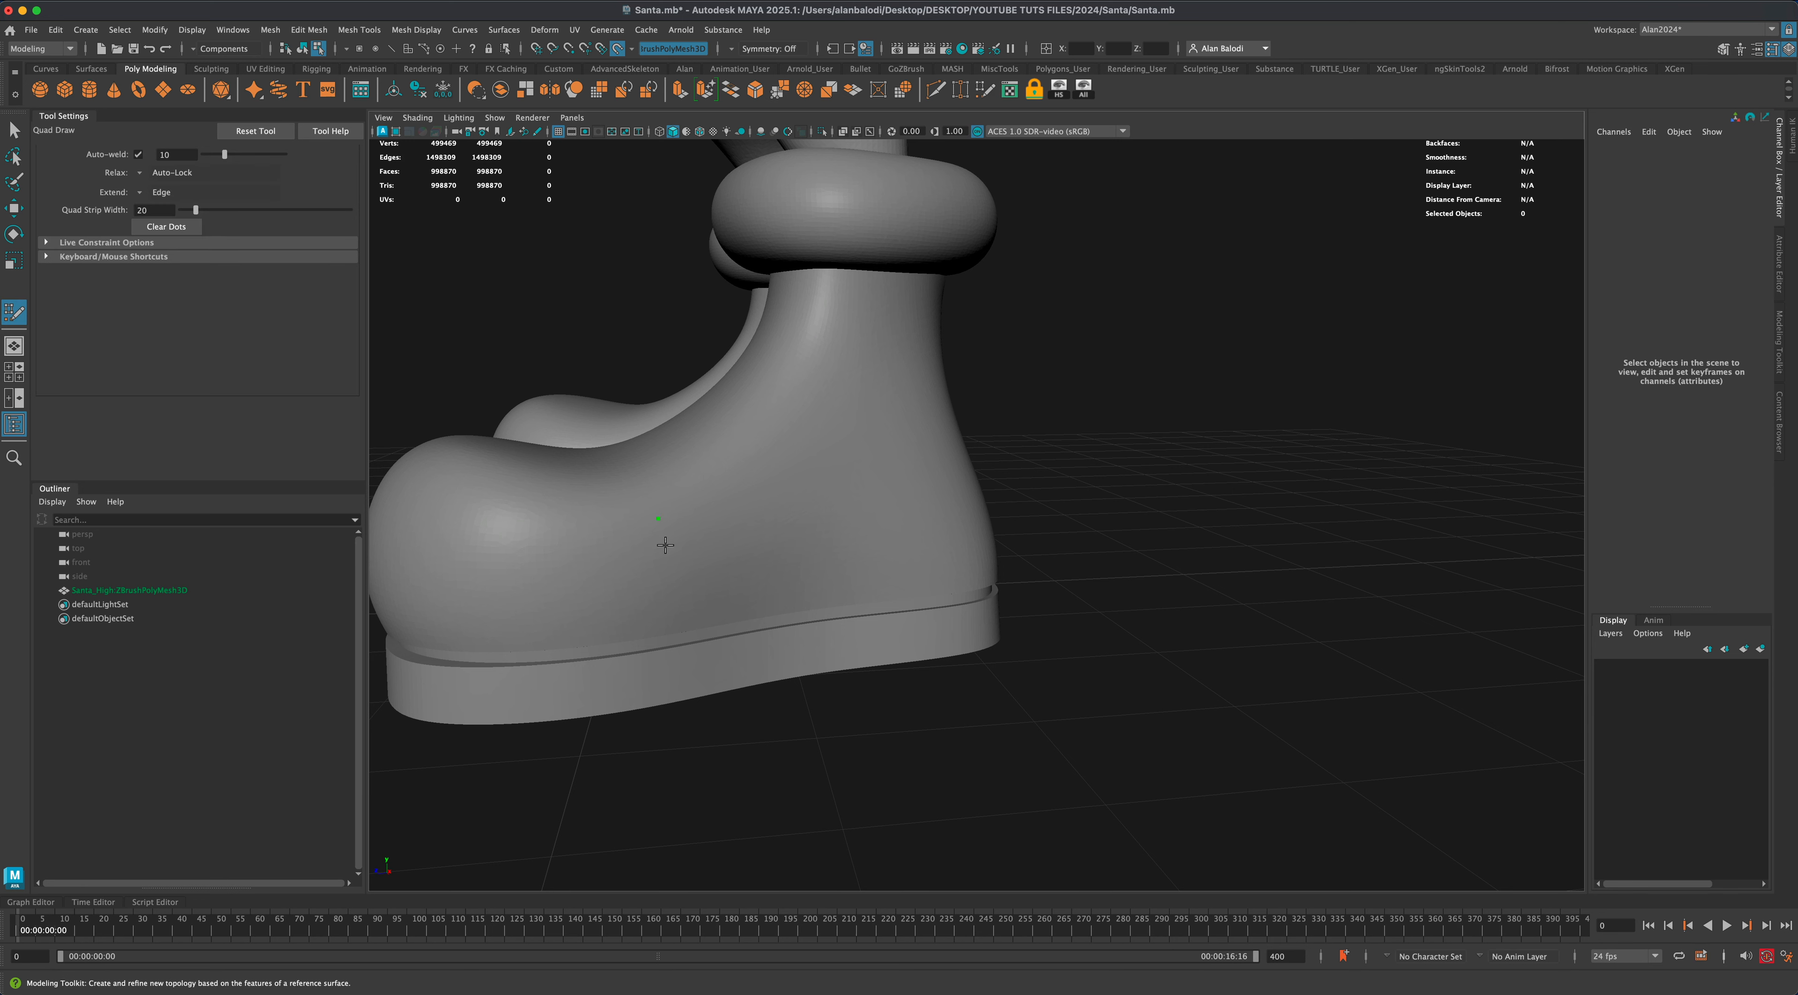
left_click(669, 588)
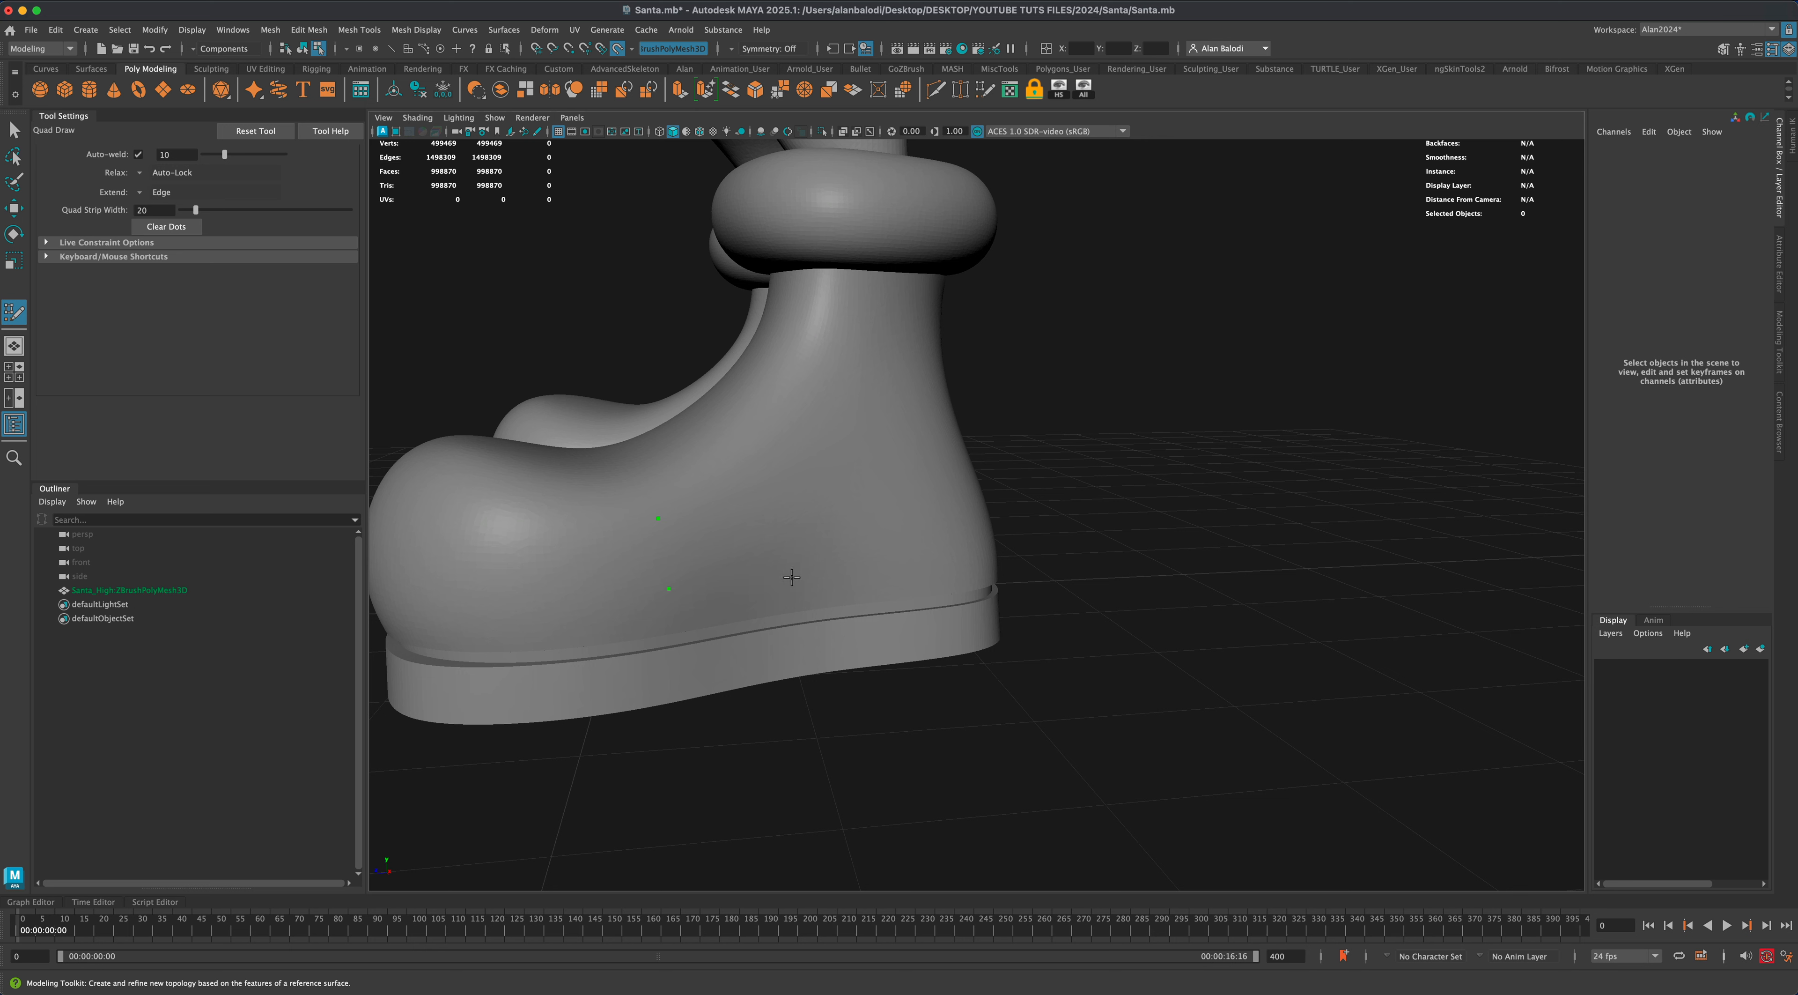
left_click(758, 575)
left_click(744, 503)
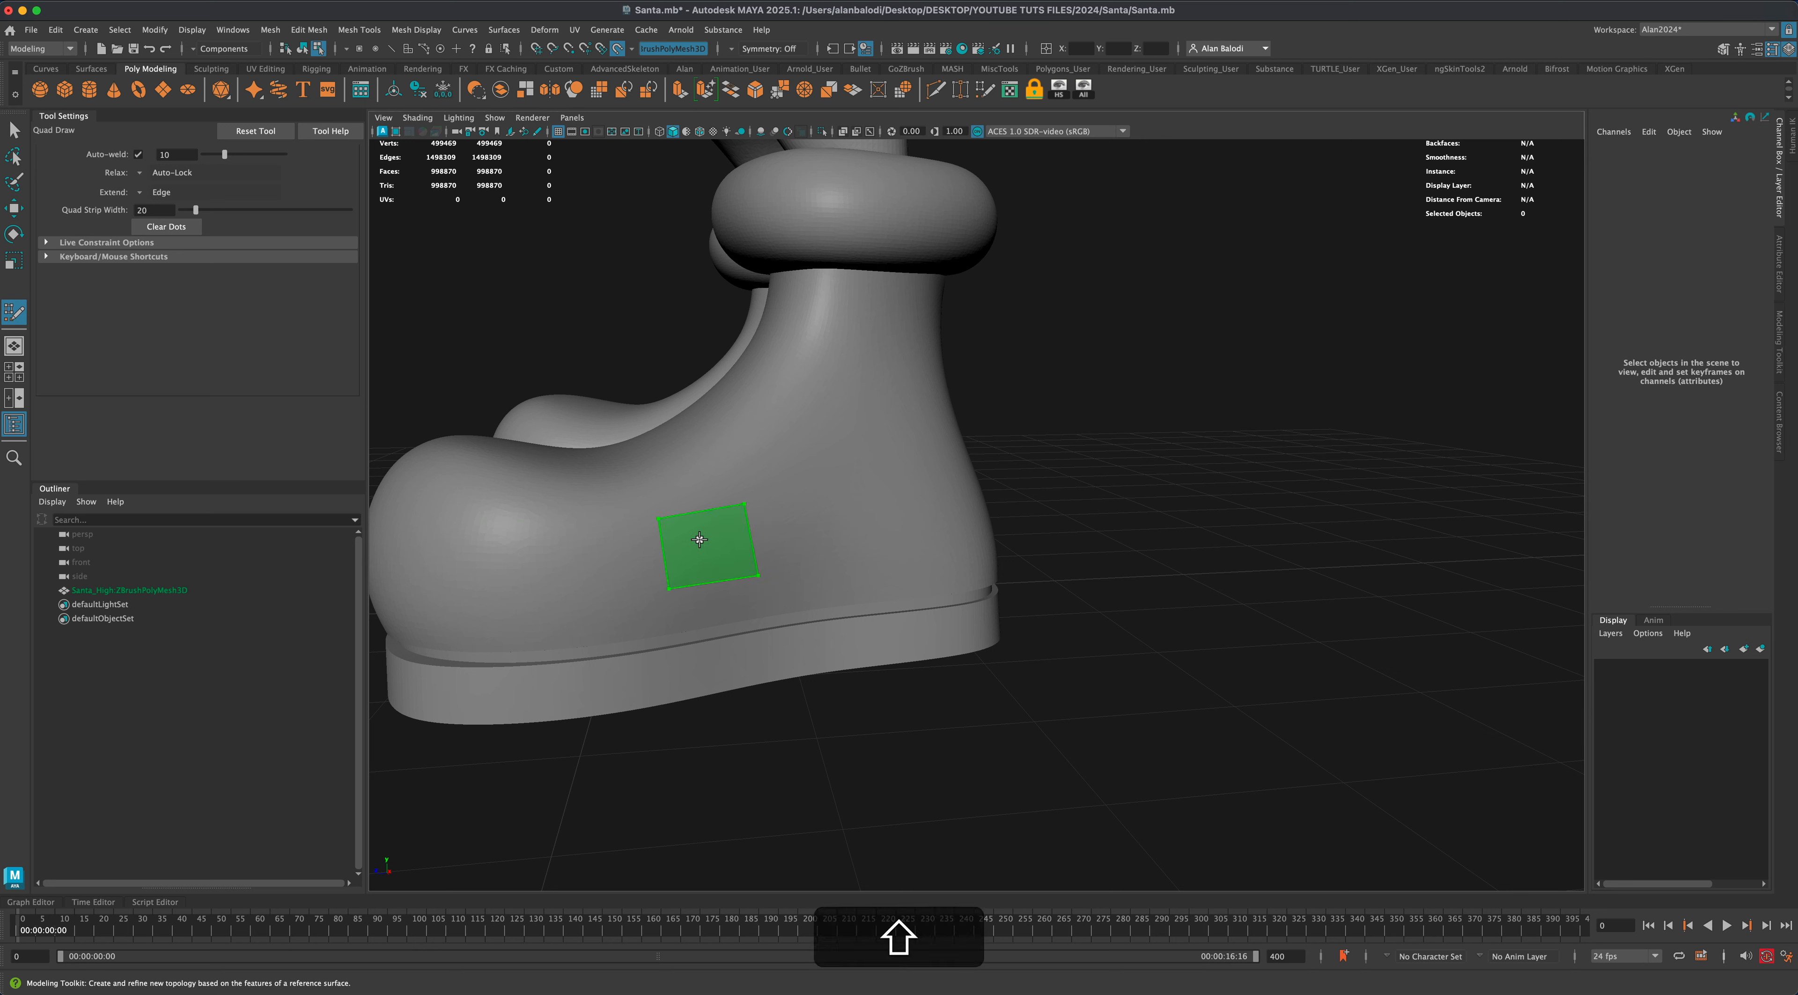
left_click(701, 543, "shift")
Extend the strip on the boot's outer side with two adjoining quads toward the heel.
left_click_drag(1071, 665, 1036, 660, "alt")
left_click(777, 573)
left_click(767, 497)
left_click(733, 540, "shift")
left_click(855, 567)
left_click(847, 491)
left_click(817, 531, "shift")
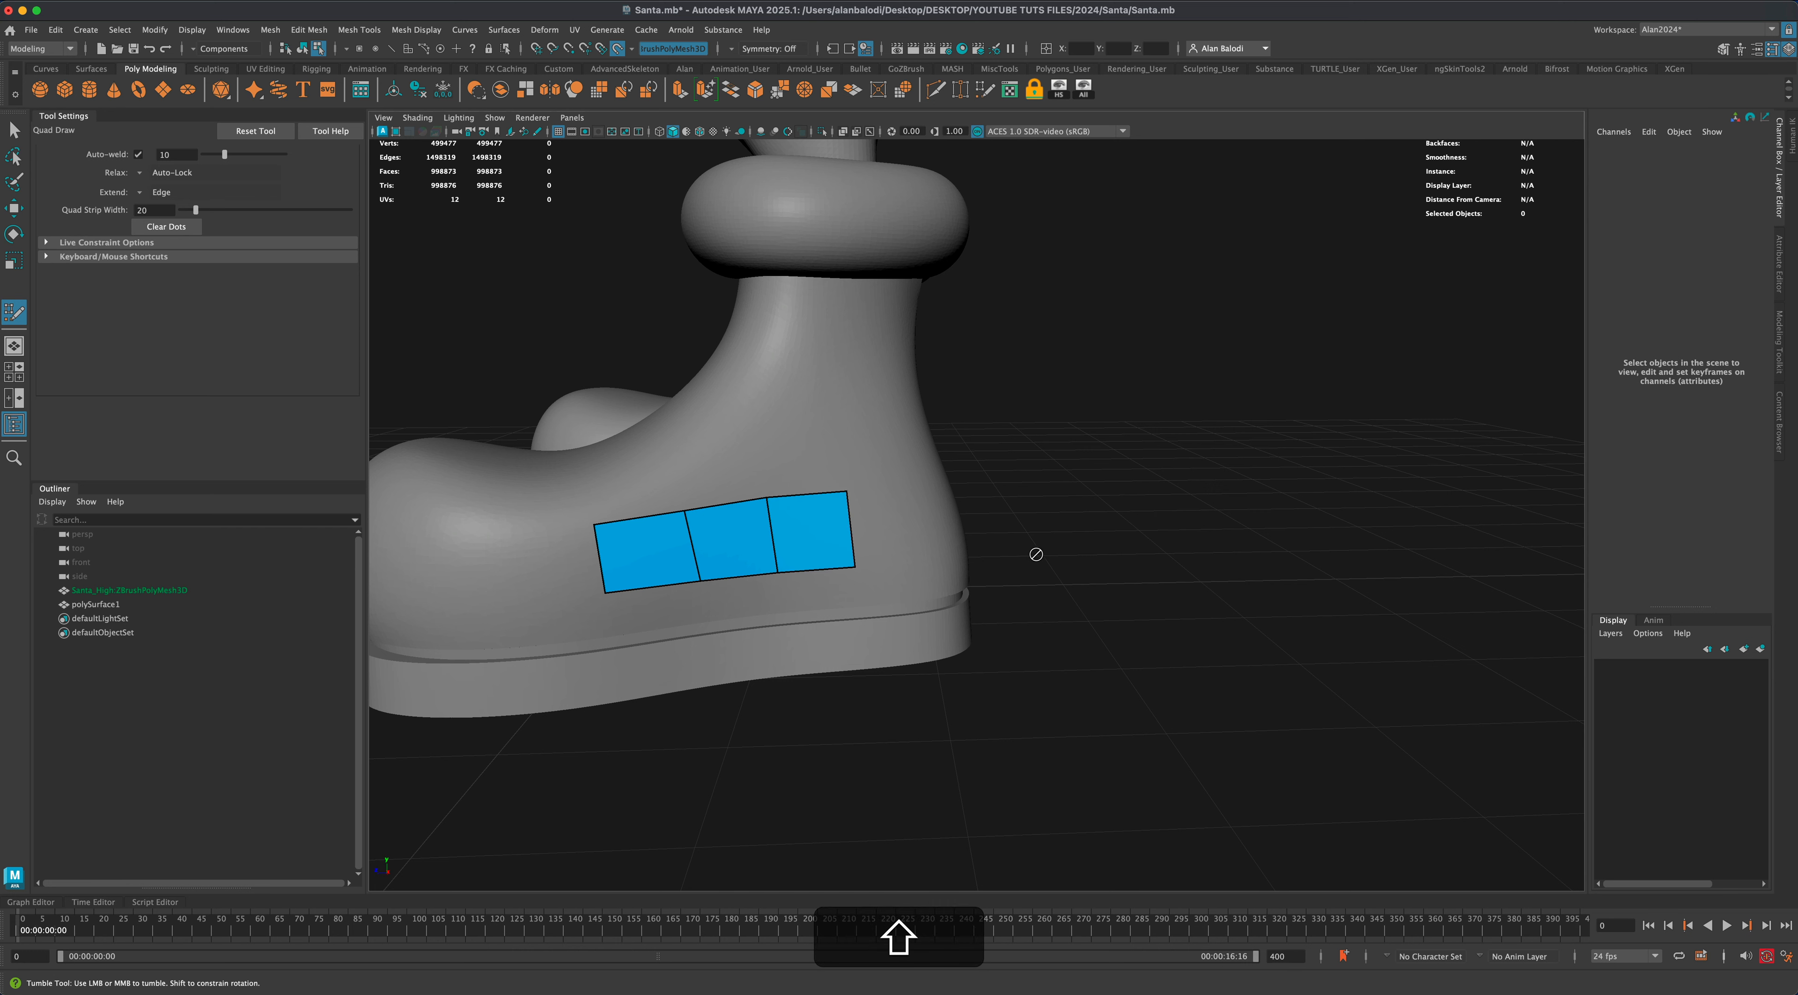
Continue the quad strip around the back of the boot's heel with two more quads.
left_click_drag(1048, 581, 1036, 586, "alt")
left_click(775, 578)
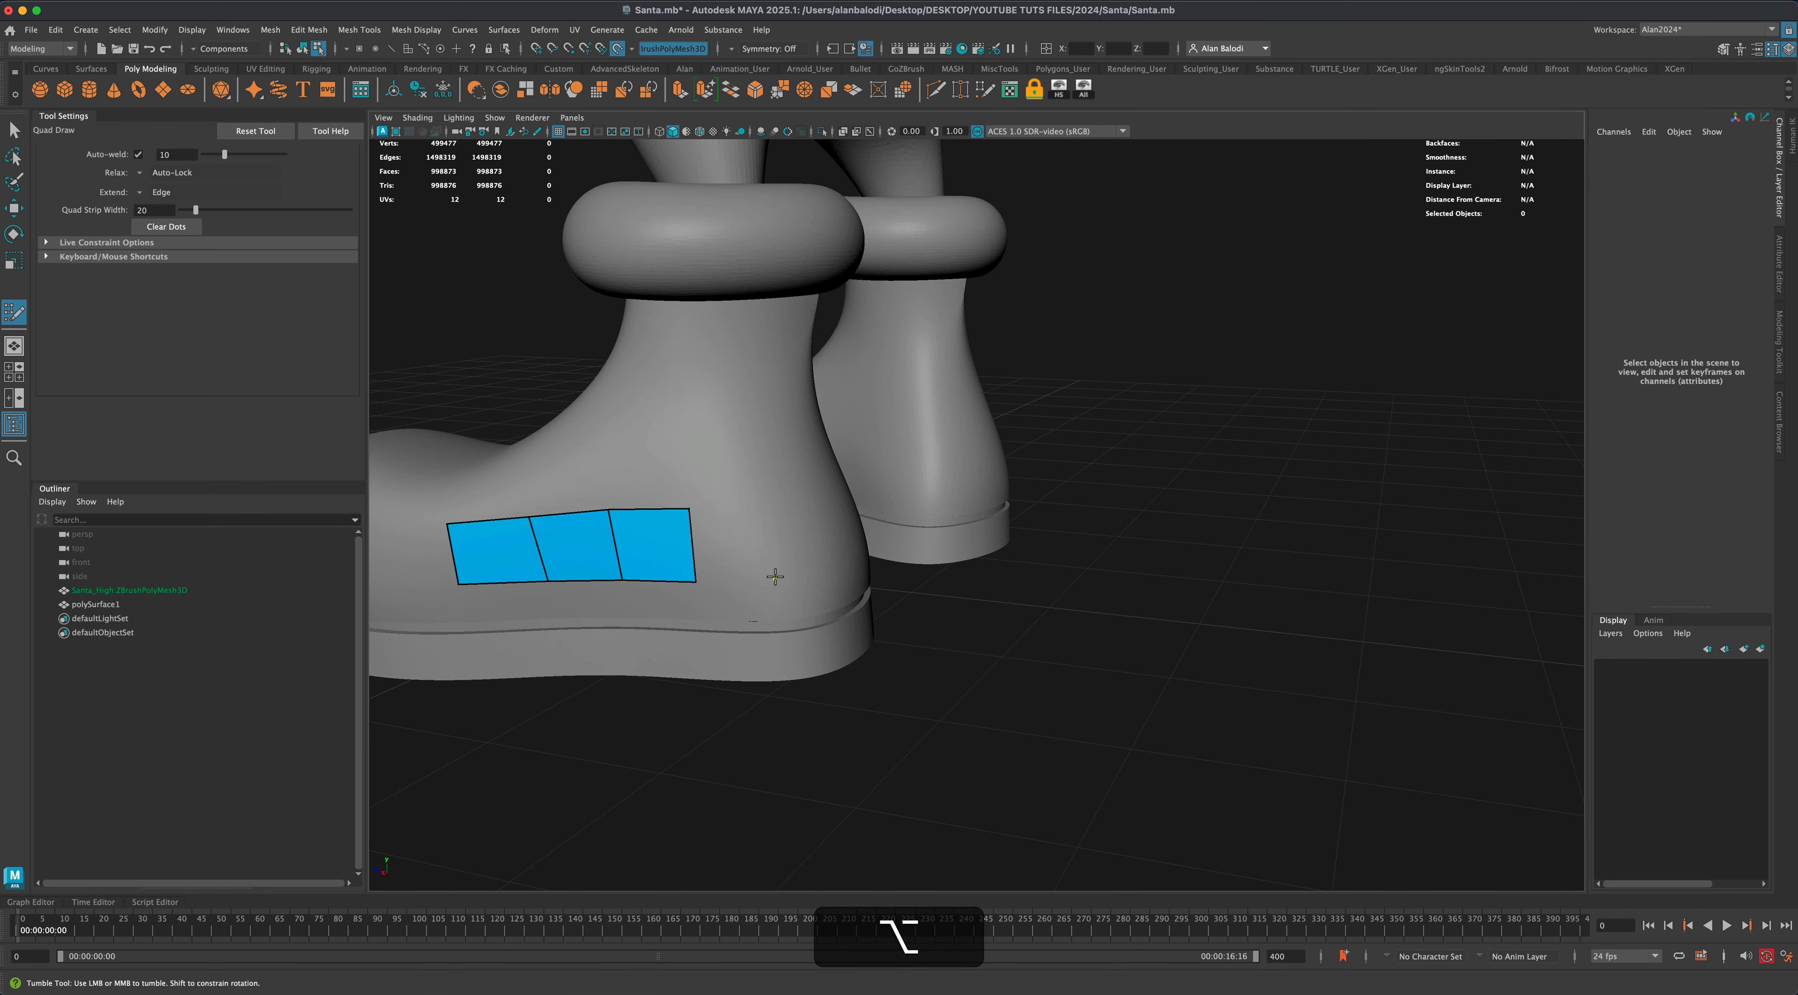
left_click(764, 498)
left_click(749, 536, "shift")
mouse_move(956, 619)
left_mouse_down("alt+shift")
mouse_move(979, 651)
mouse_move(629, 557)
left_mouse_up("alt+shift")
left_click(671, 567)
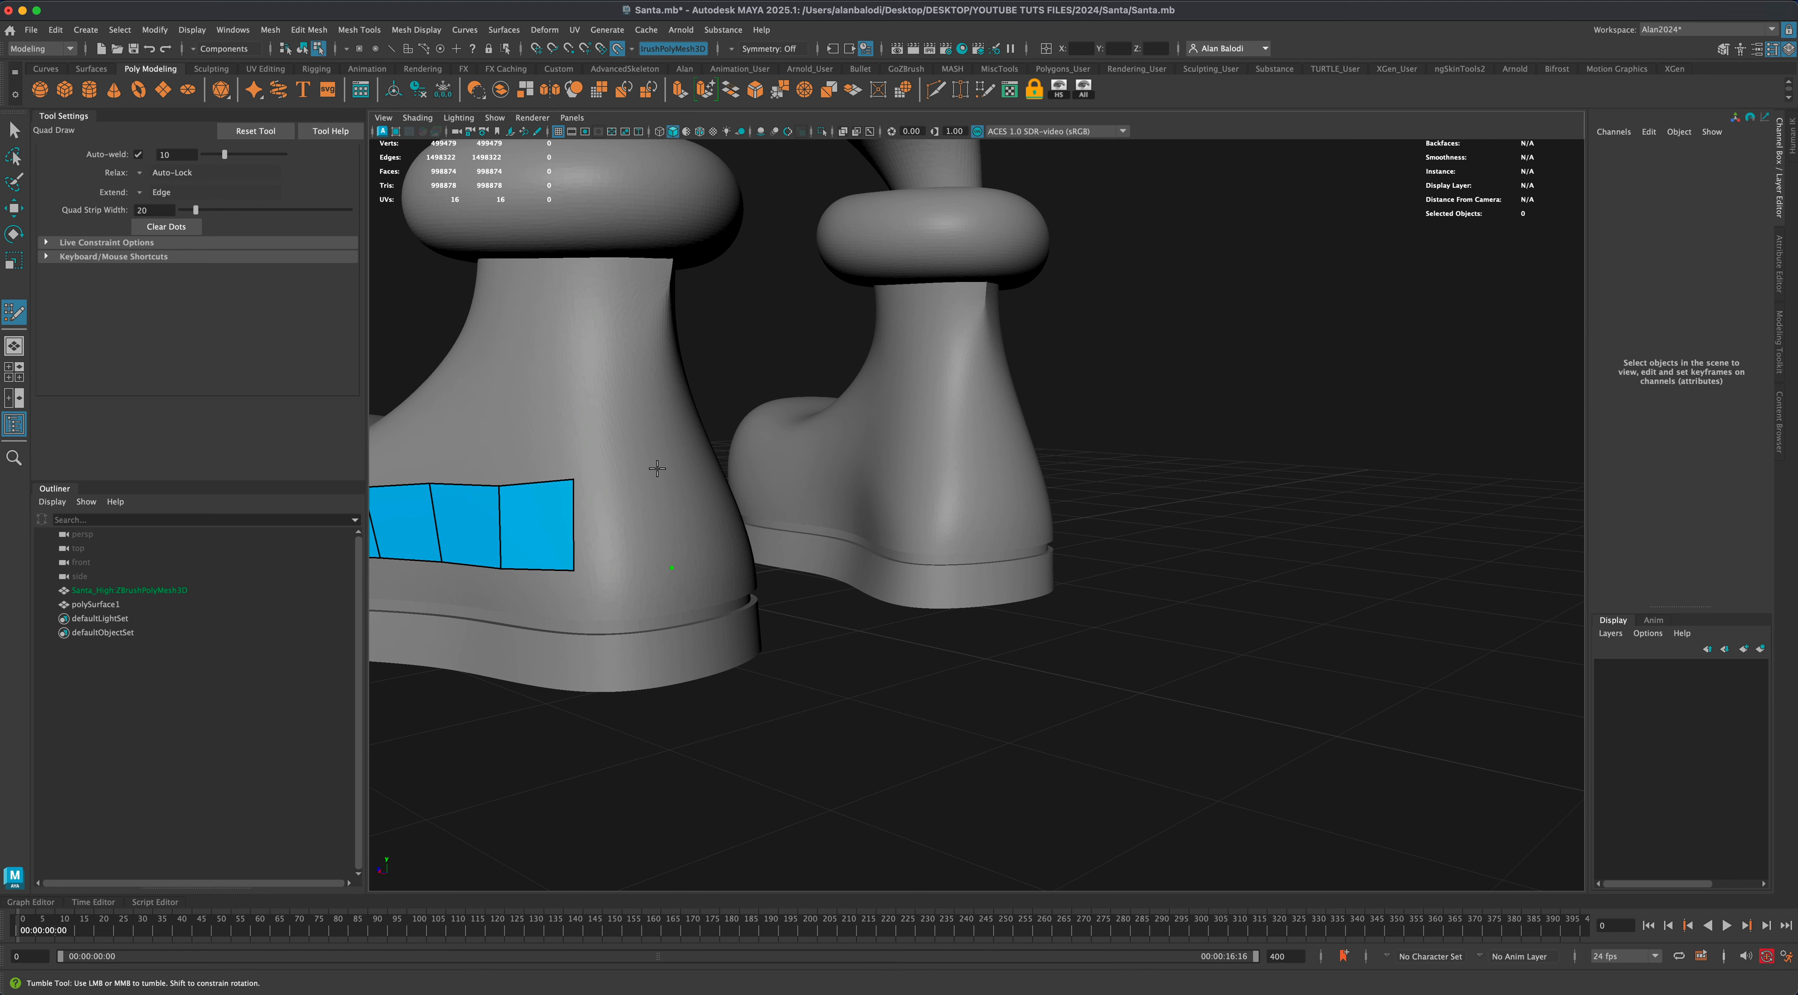
left_click(667, 520, "shift")
Add one quad to the front end of the boot's strip, toward the toe.
mouse_move(875, 675)
left_mouse_down("alt+shift")
mouse_move(936, 695)
mouse_move(927, 671)
left_mouse_up("alt+shift")
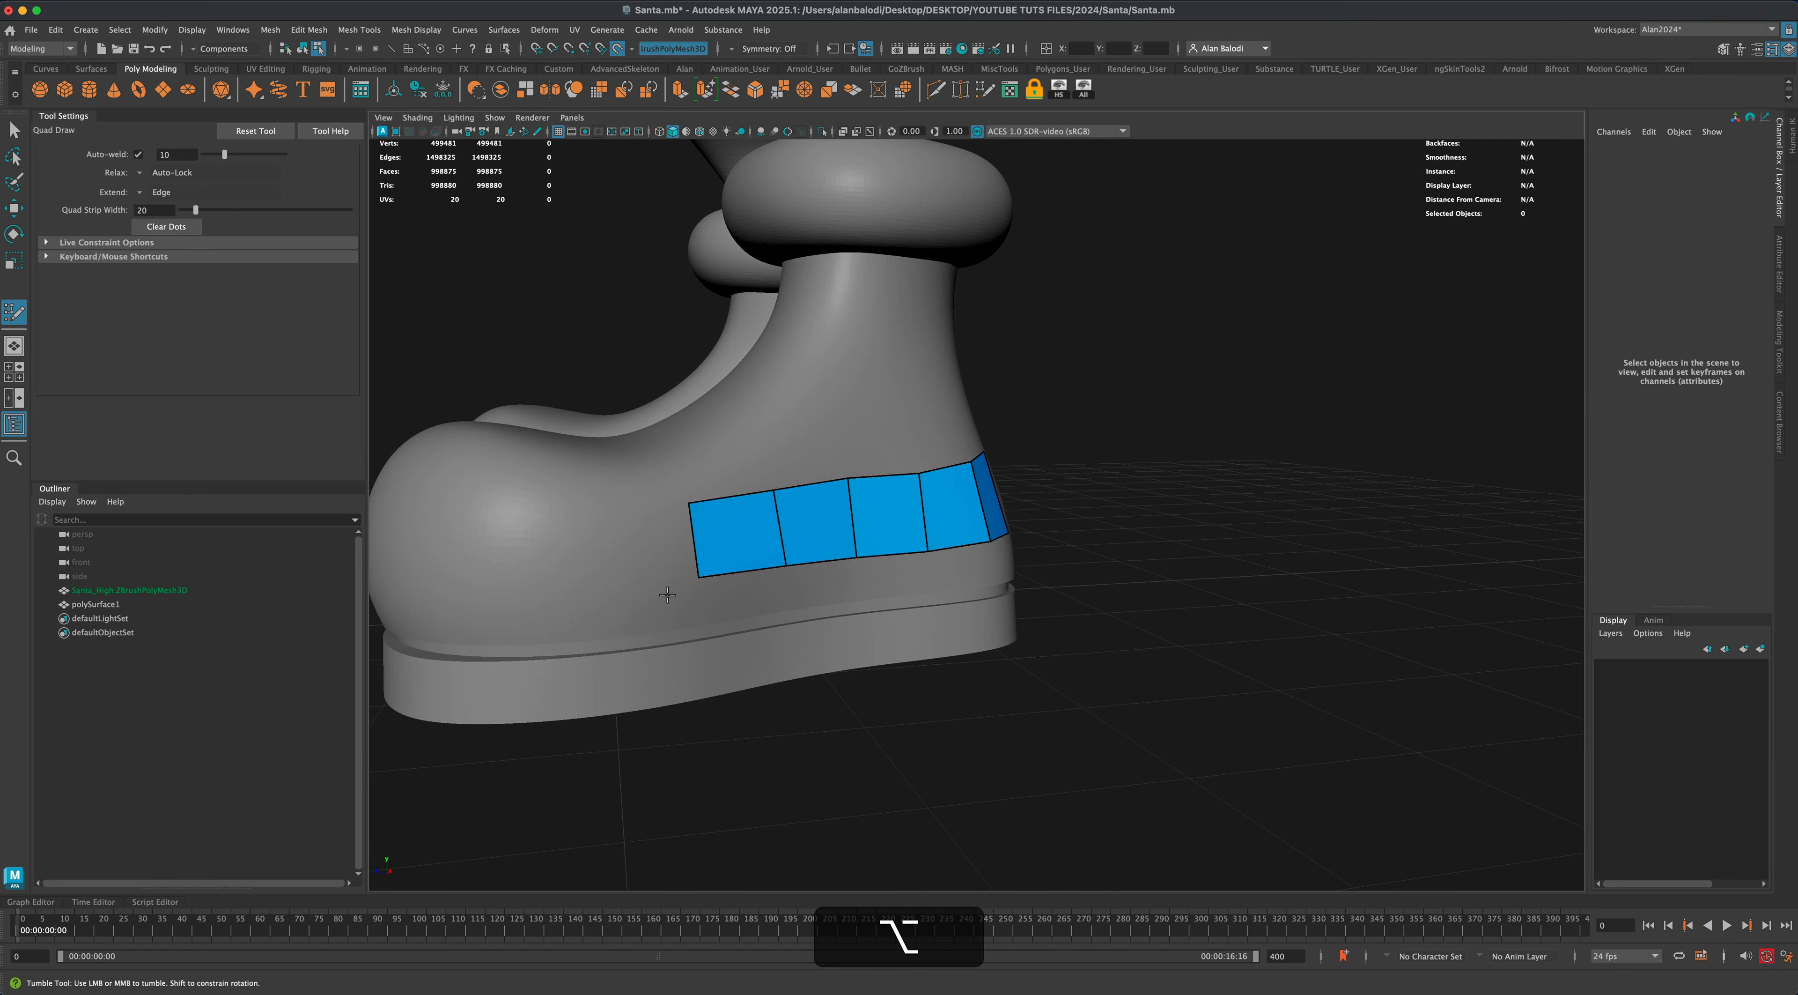
left_click(612, 585)
left_click(607, 514)
left_click(653, 549, "shift")
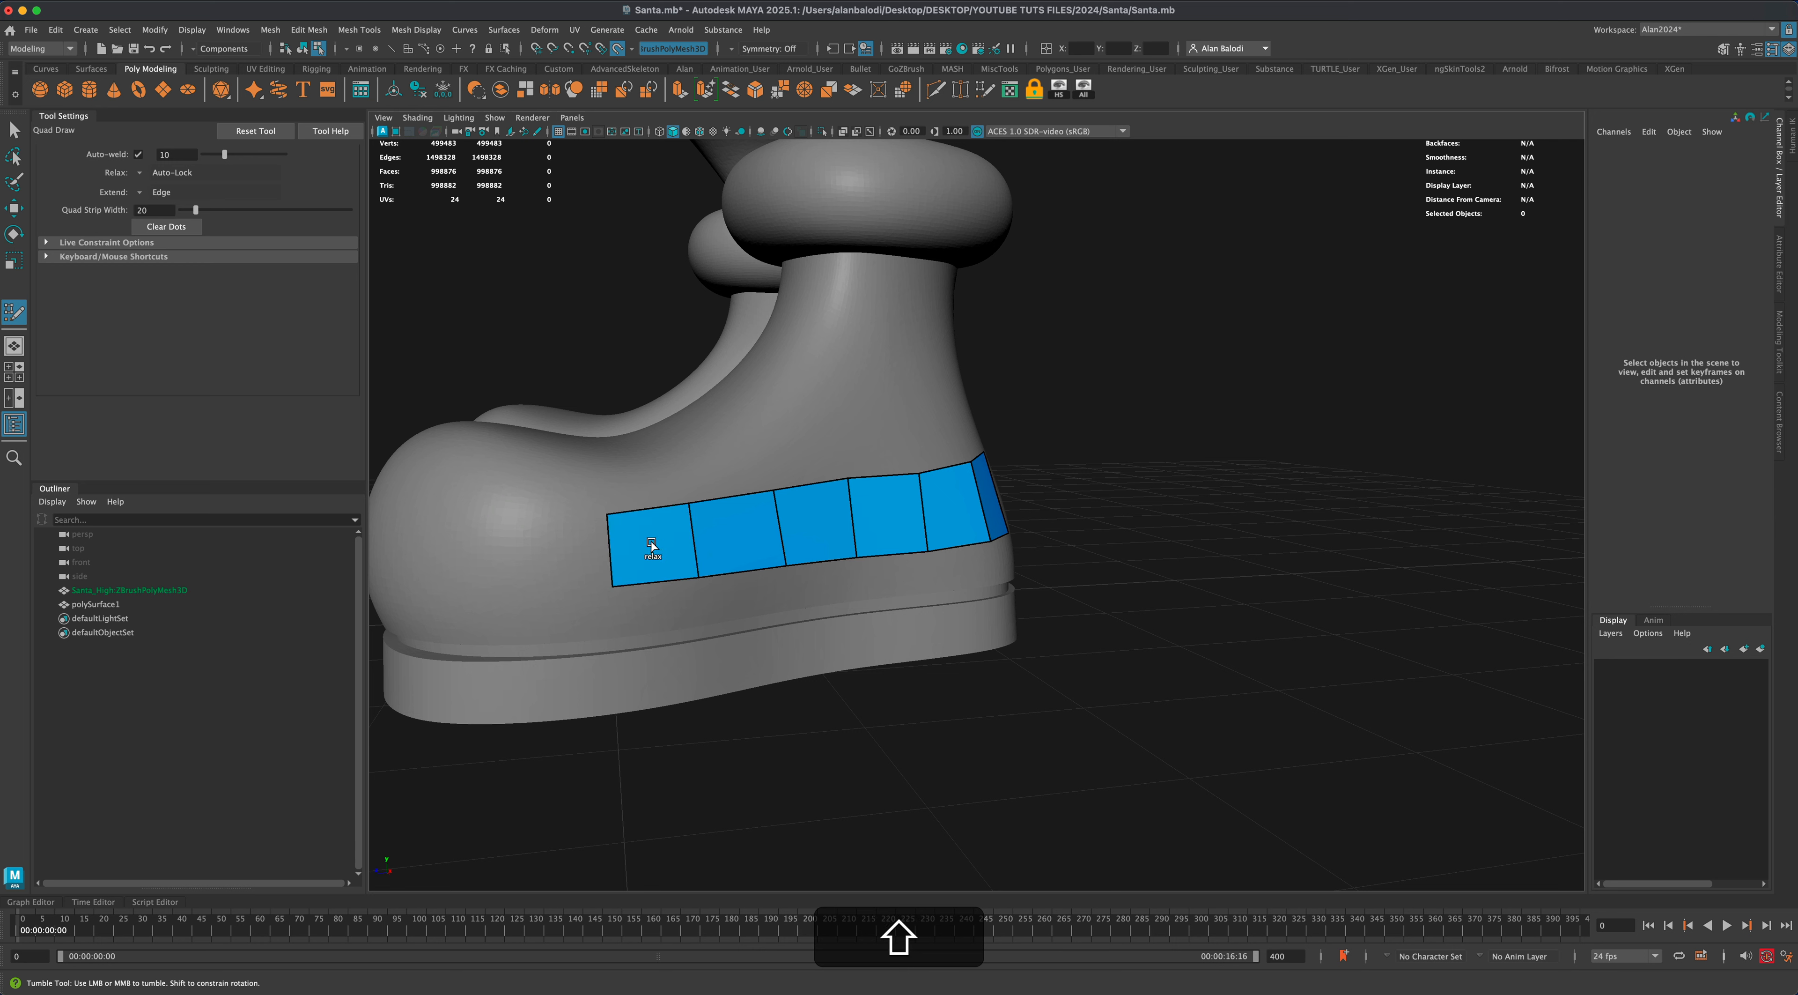
Extend the front end of the boot's quad strip with two more quads toward the toe.
left_click(529, 522)
left_click(537, 595)
left_click(568, 557, "shift")
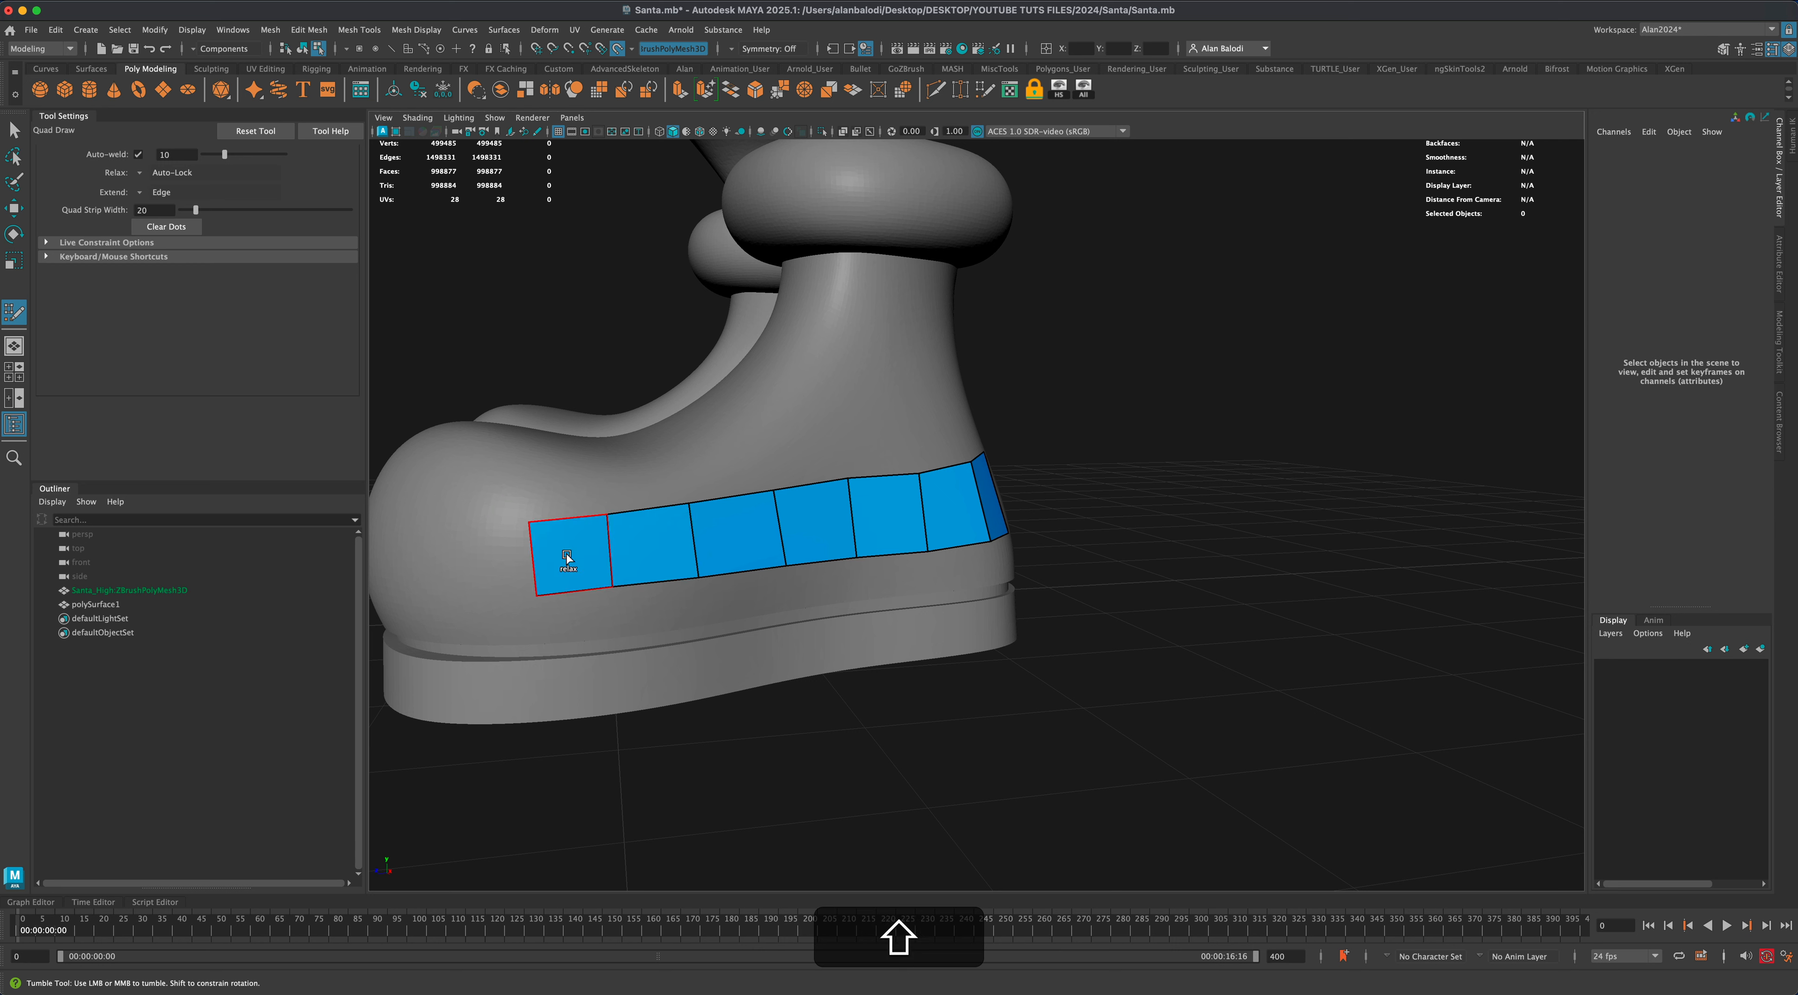
left_click(453, 524)
left_click(455, 601)
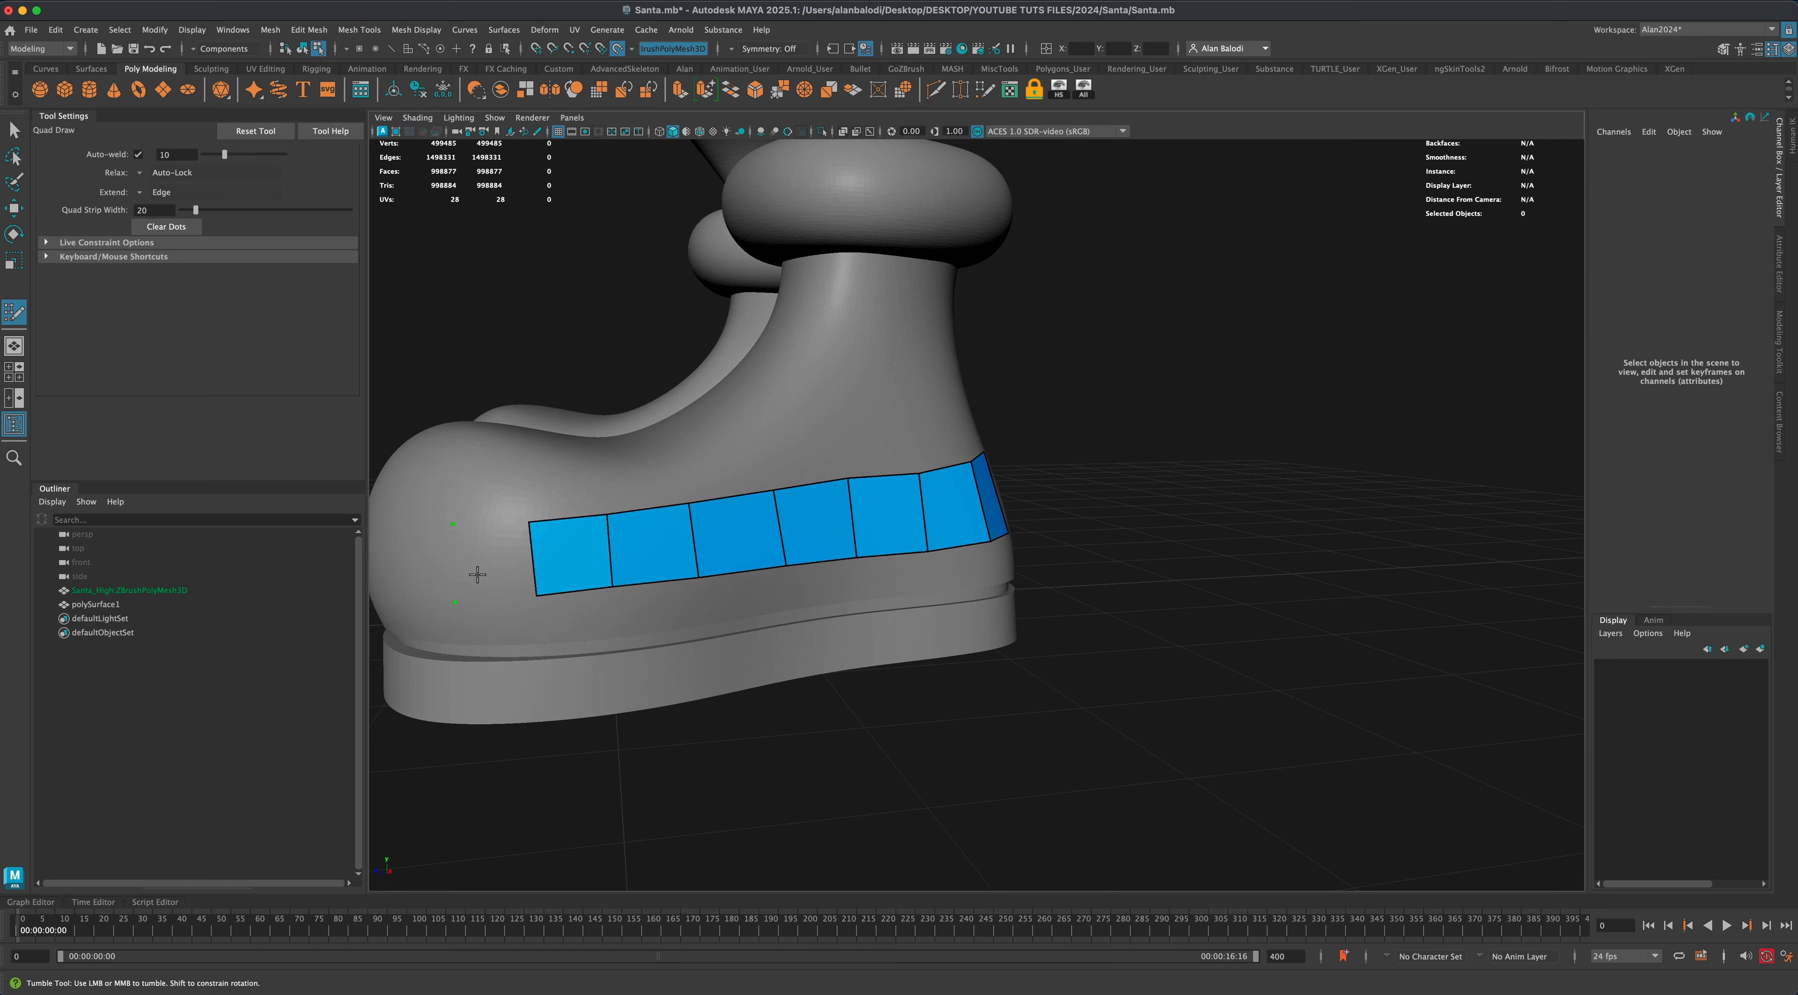
left_click(493, 561, "shift")
Fill the first quad of a lower row at the toe end, between the strip and the seam above the sole.
left_click_drag(663, 832, 871, 759, "alt")
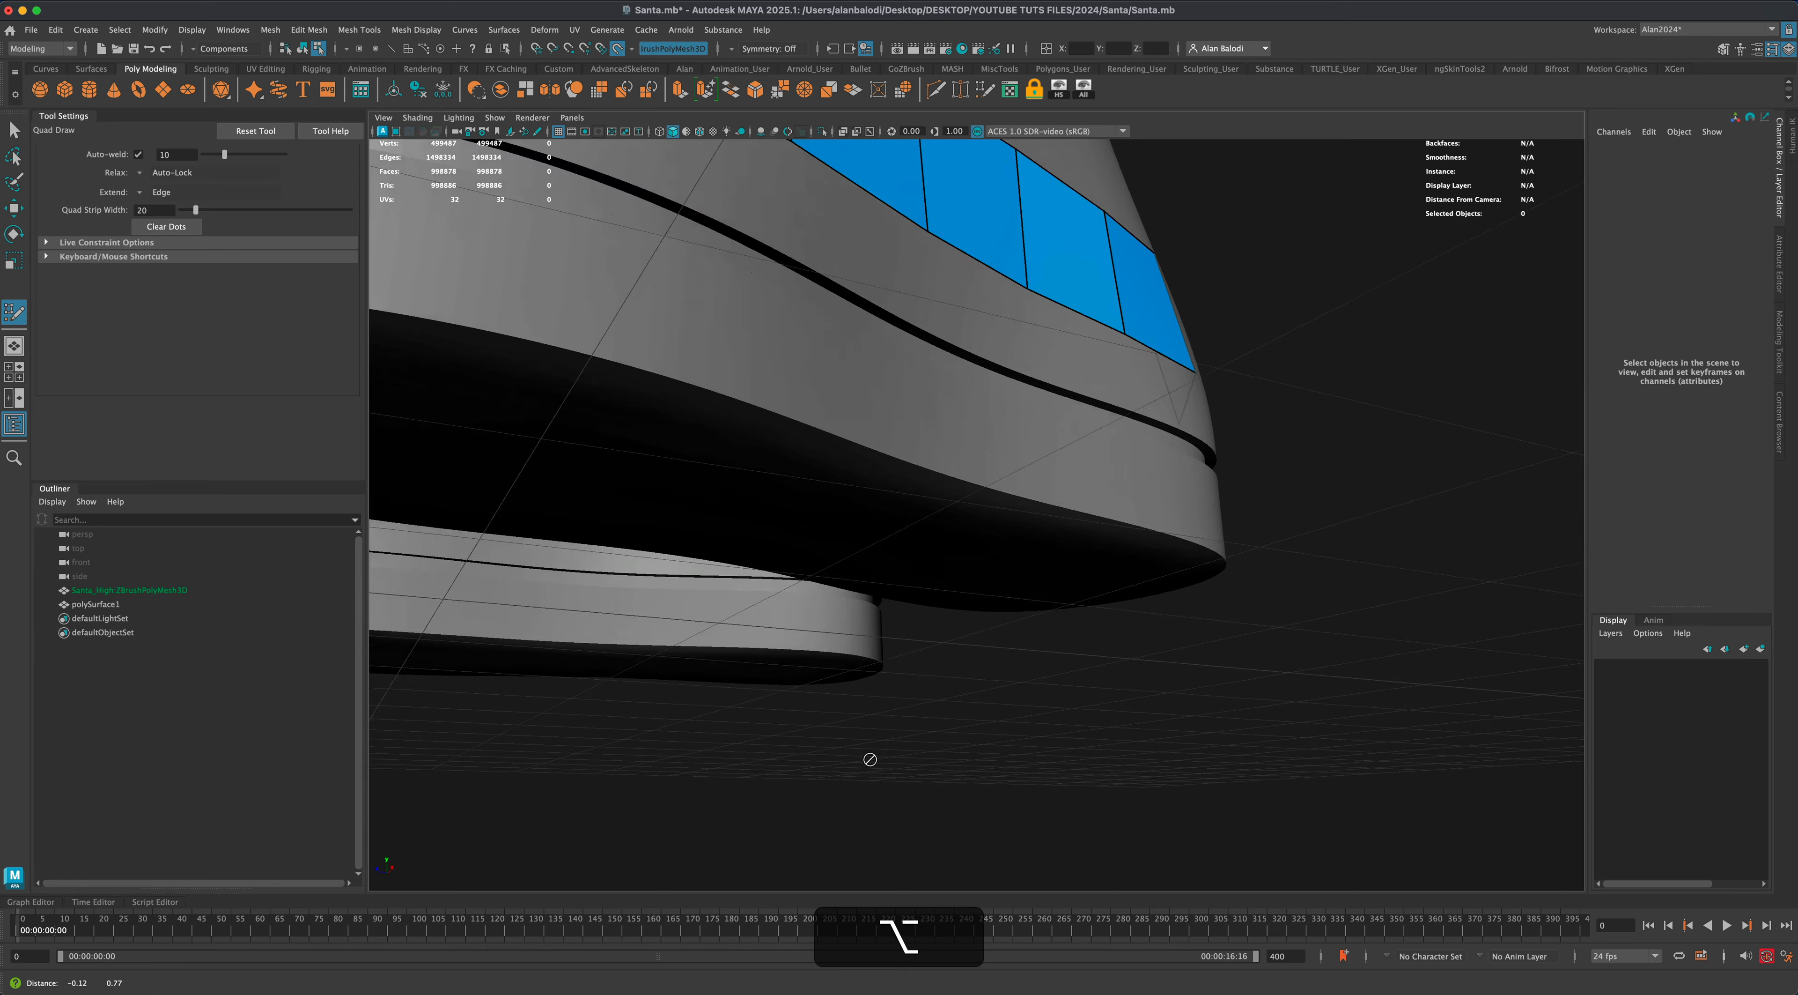
middle_click_drag(761, 562, 791, 707, "alt")
middle_click_drag(929, 760, 1274, 845, "alt")
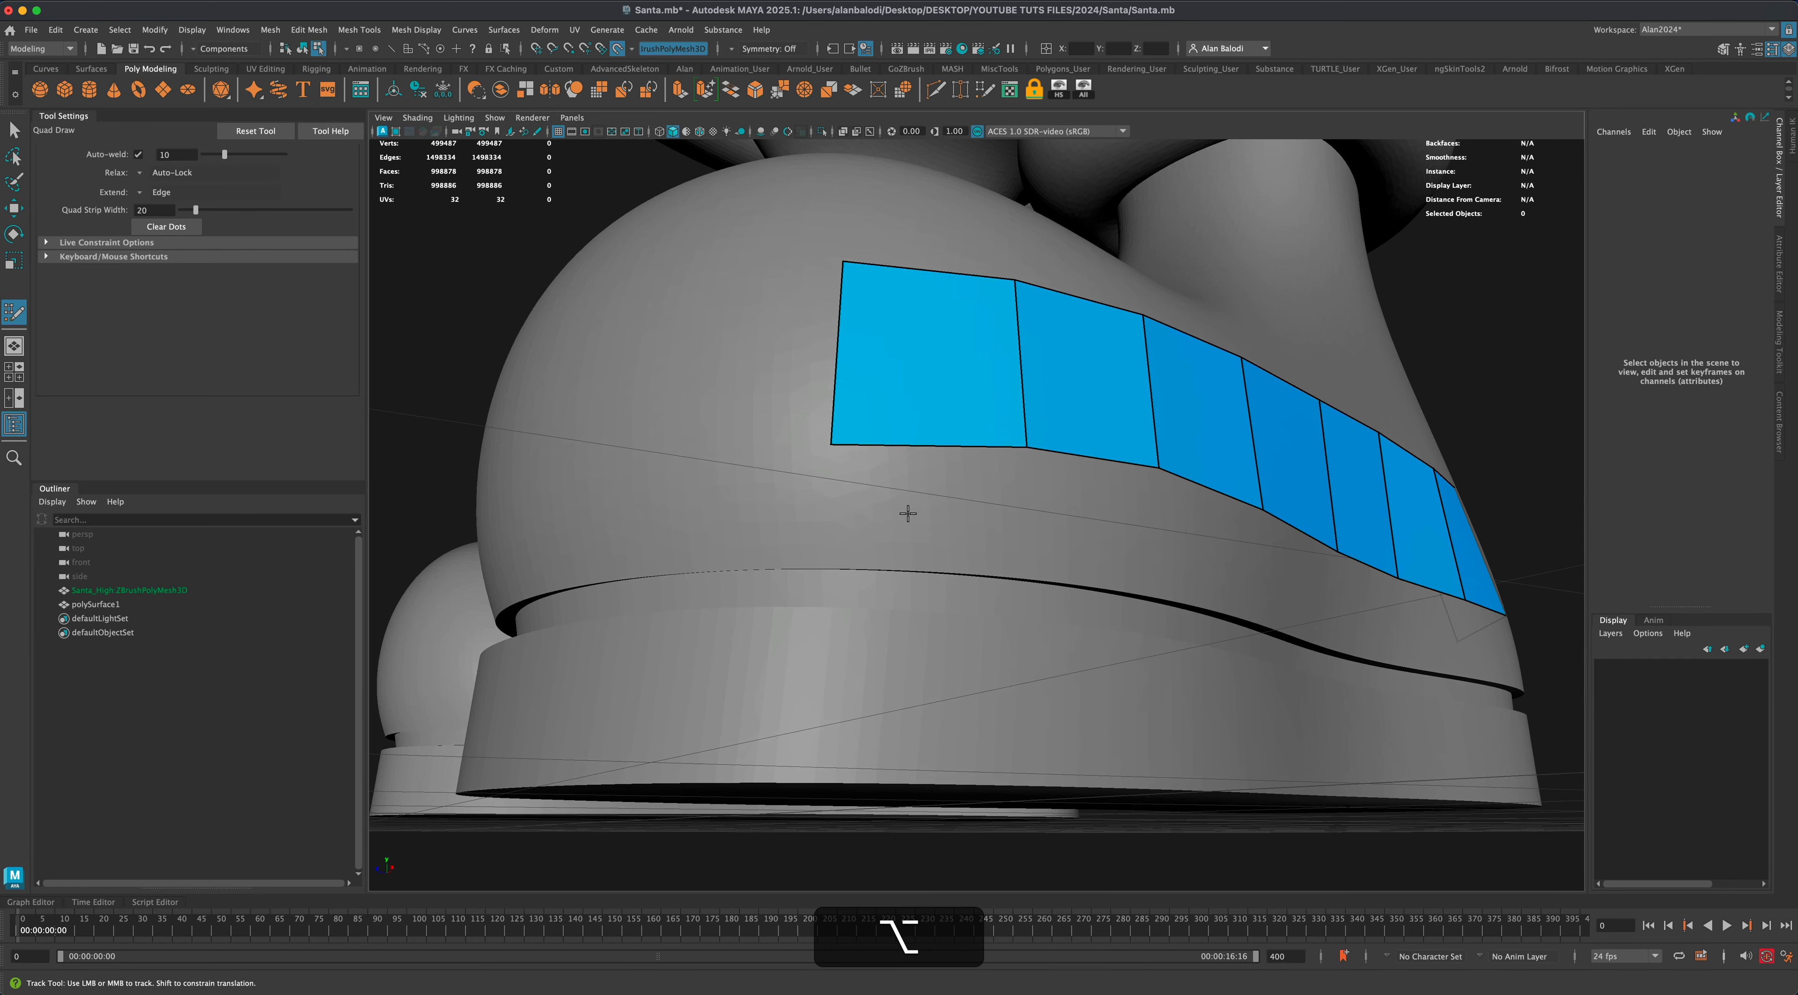
left_click_drag(909, 513, 903, 510, "alt")
middle_click_drag(739, 281, 723, 424, "alt")
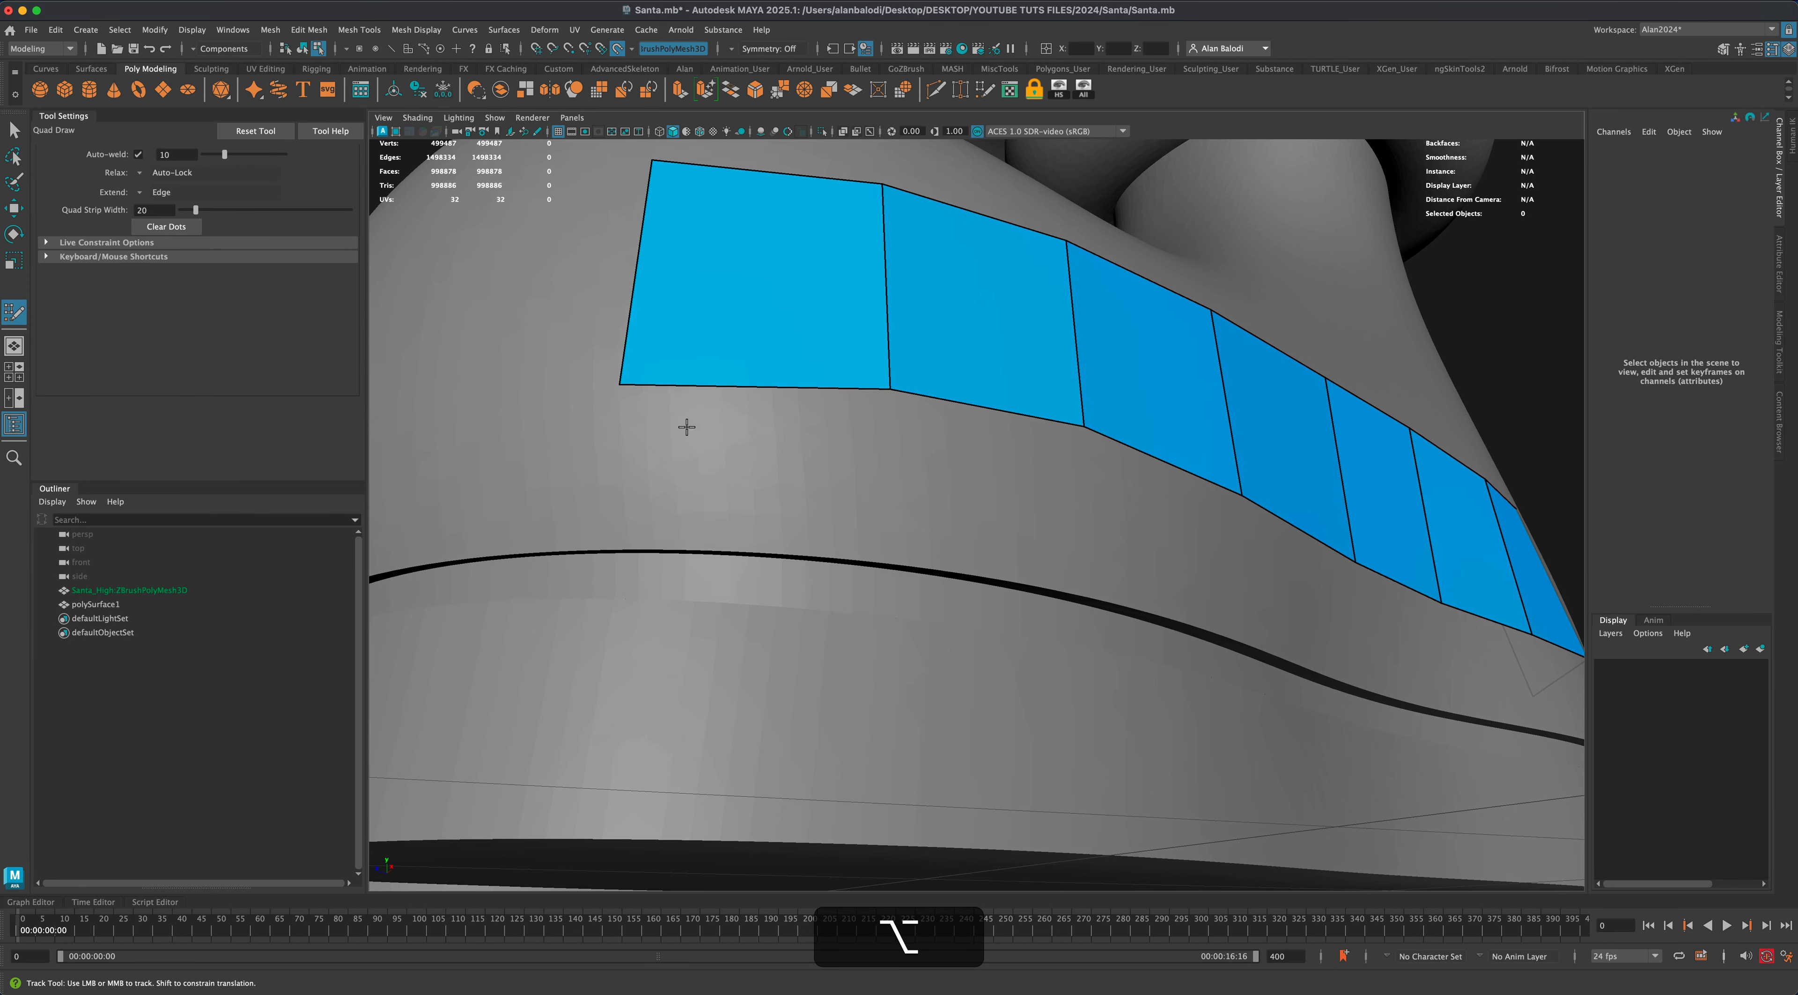
left_click_drag(641, 501, 656, 490, "alt")
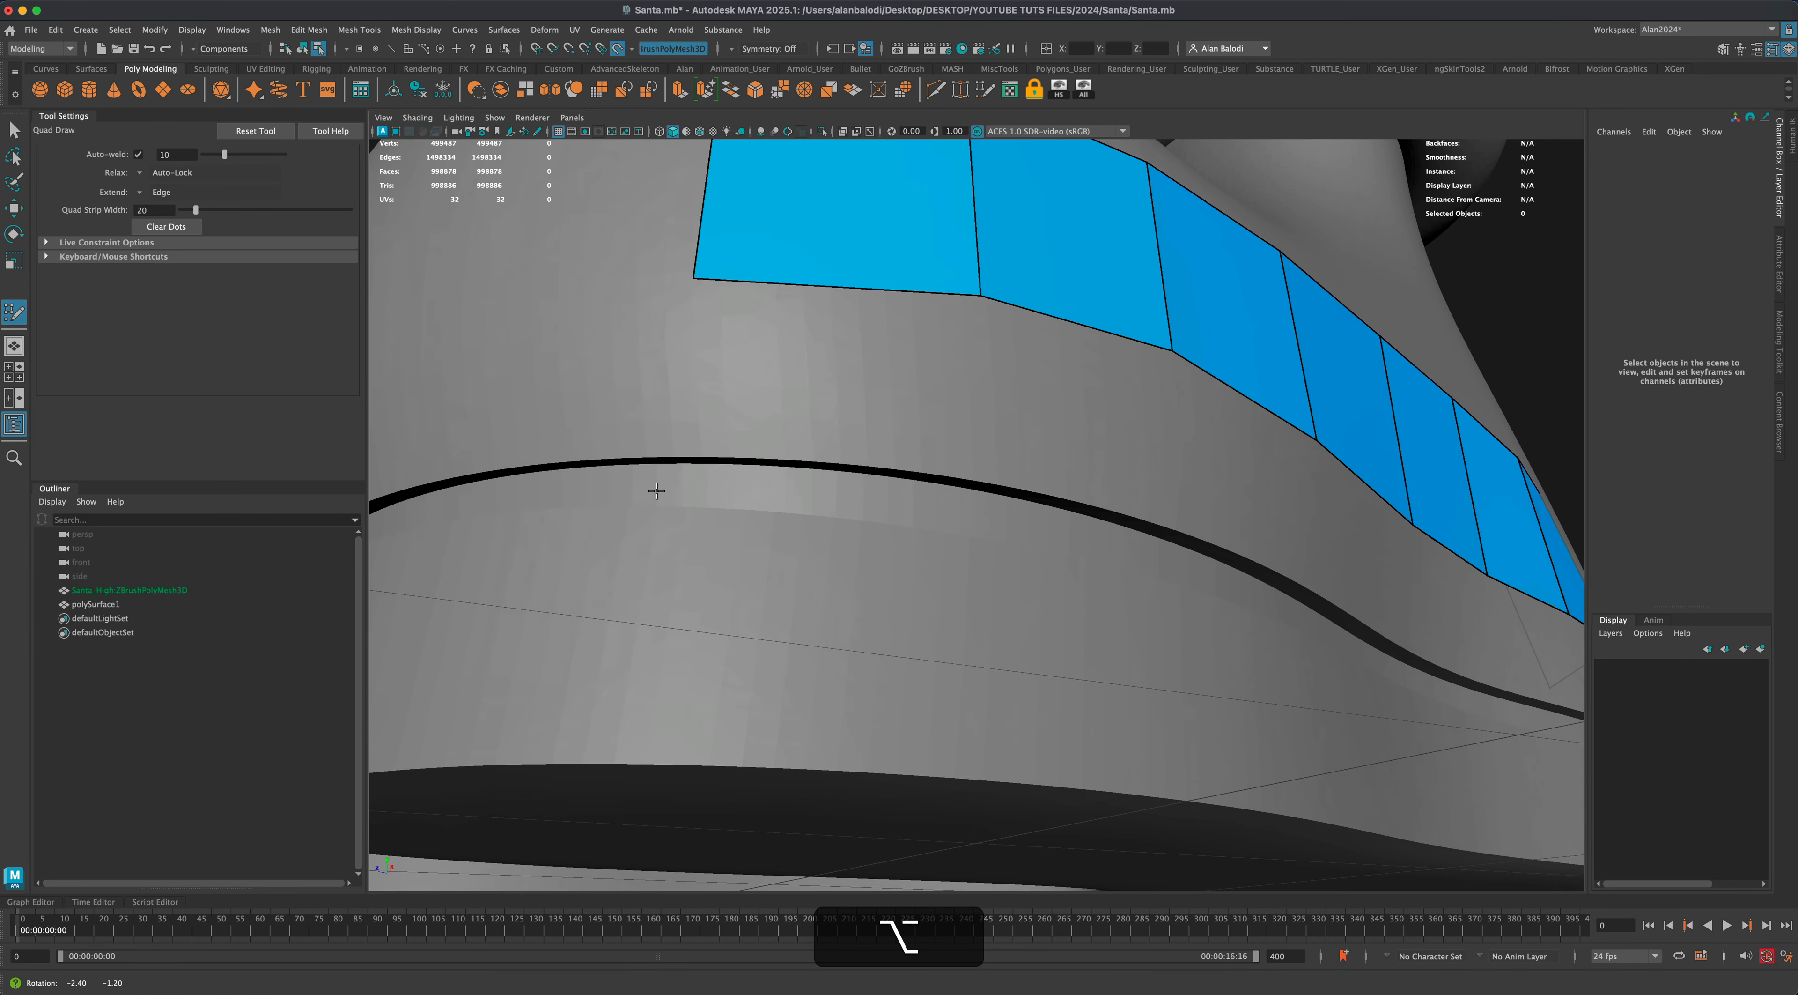
left_click(689, 458)
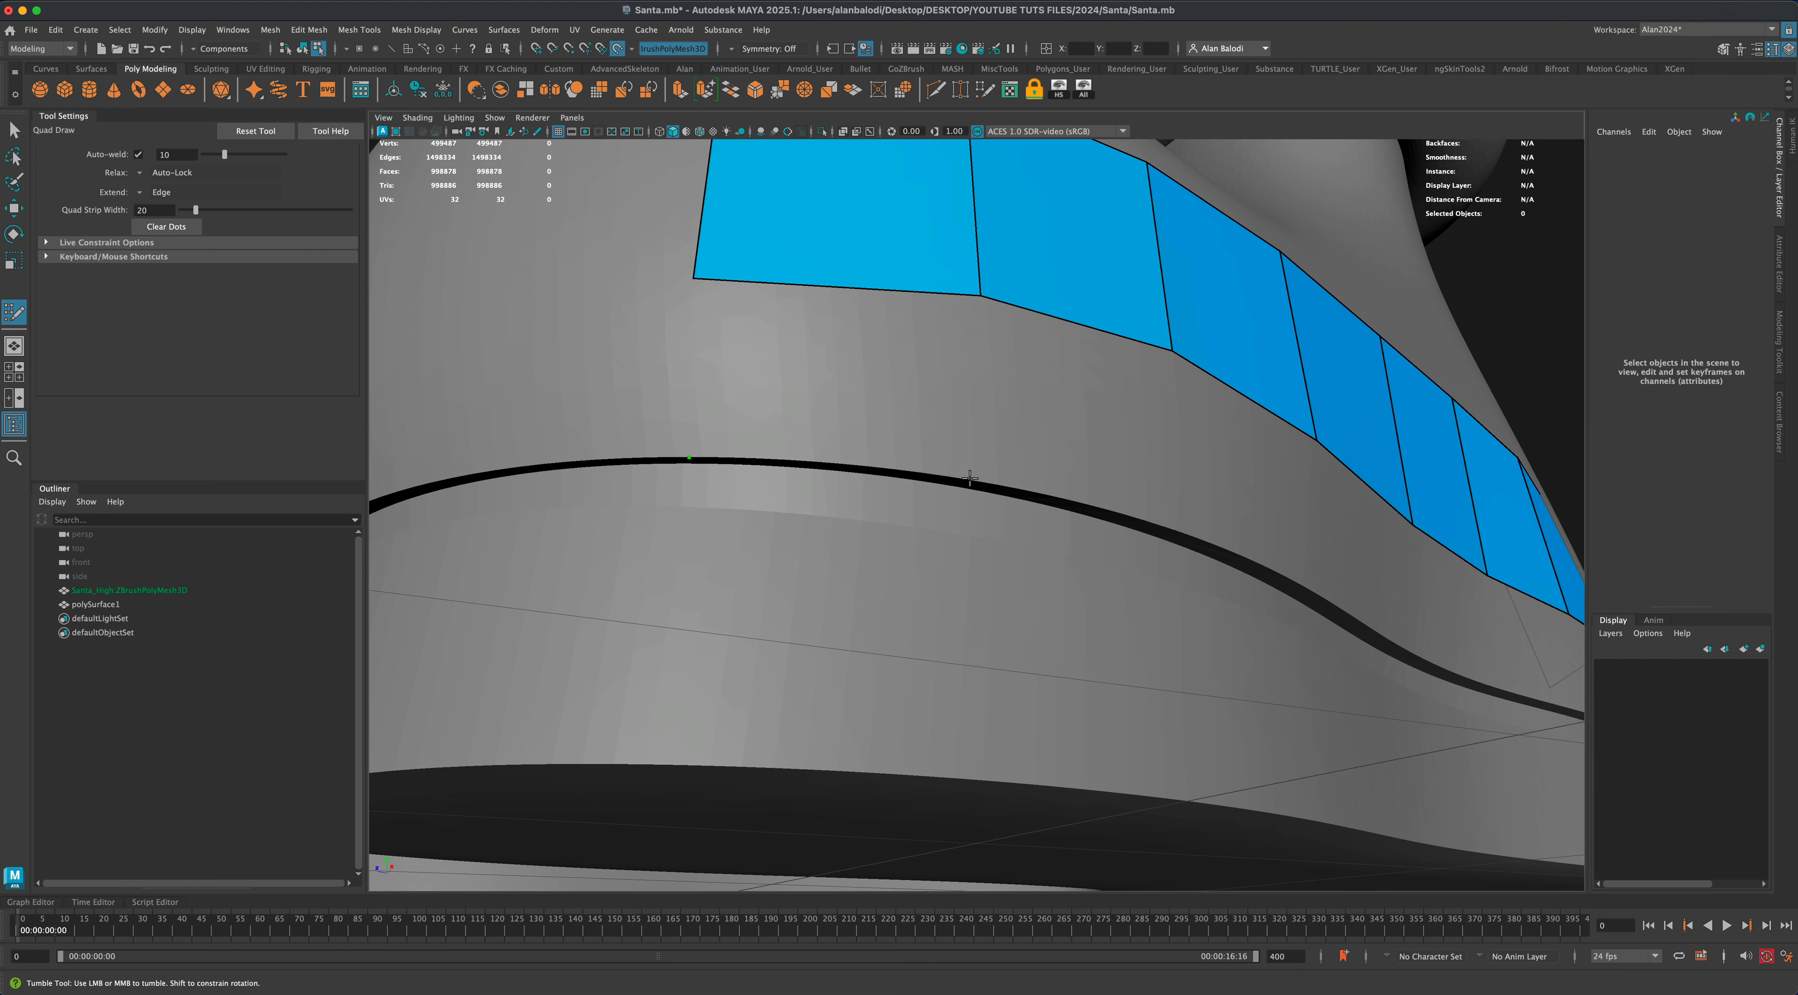
left_click(875, 400, "shift")
Continue the lower row along the sole seam toward the heel with three adjoining quads.
mouse_move(1020, 424)
left_mouse_down("alt+shift")
mouse_move(854, 411)
mouse_move(936, 548)
left_mouse_up("alt+shift")
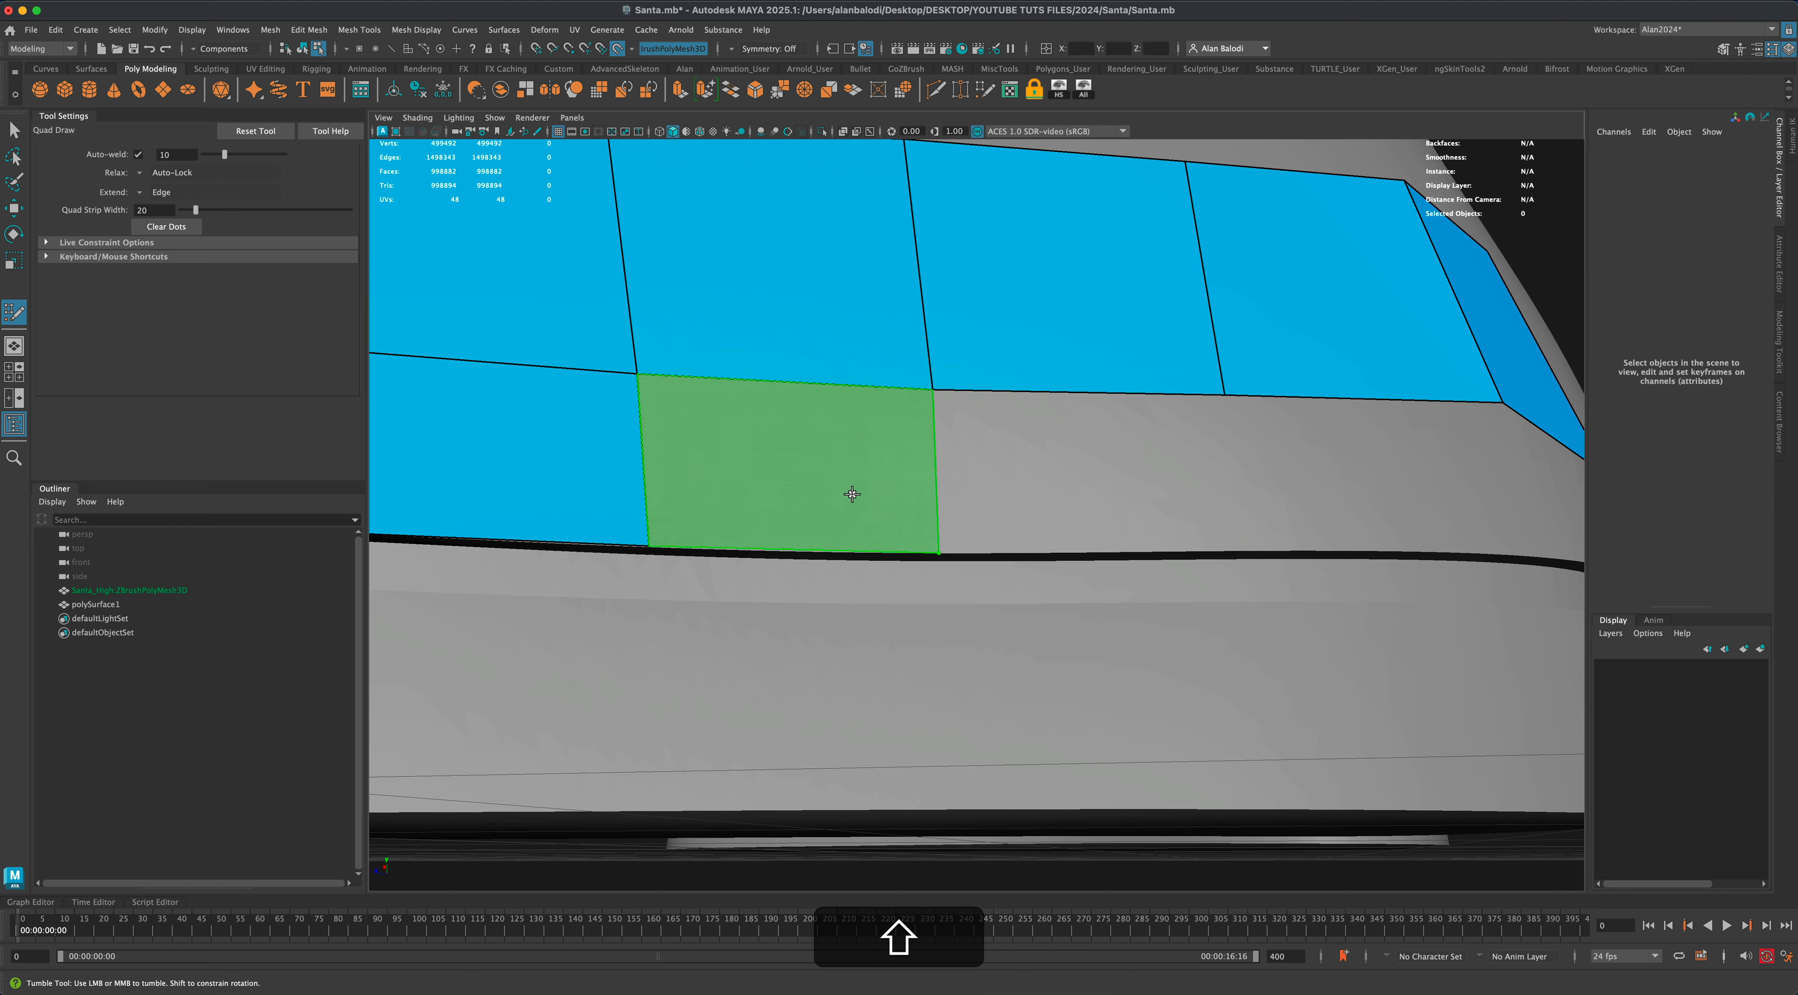
left_click(847, 494, "shift")
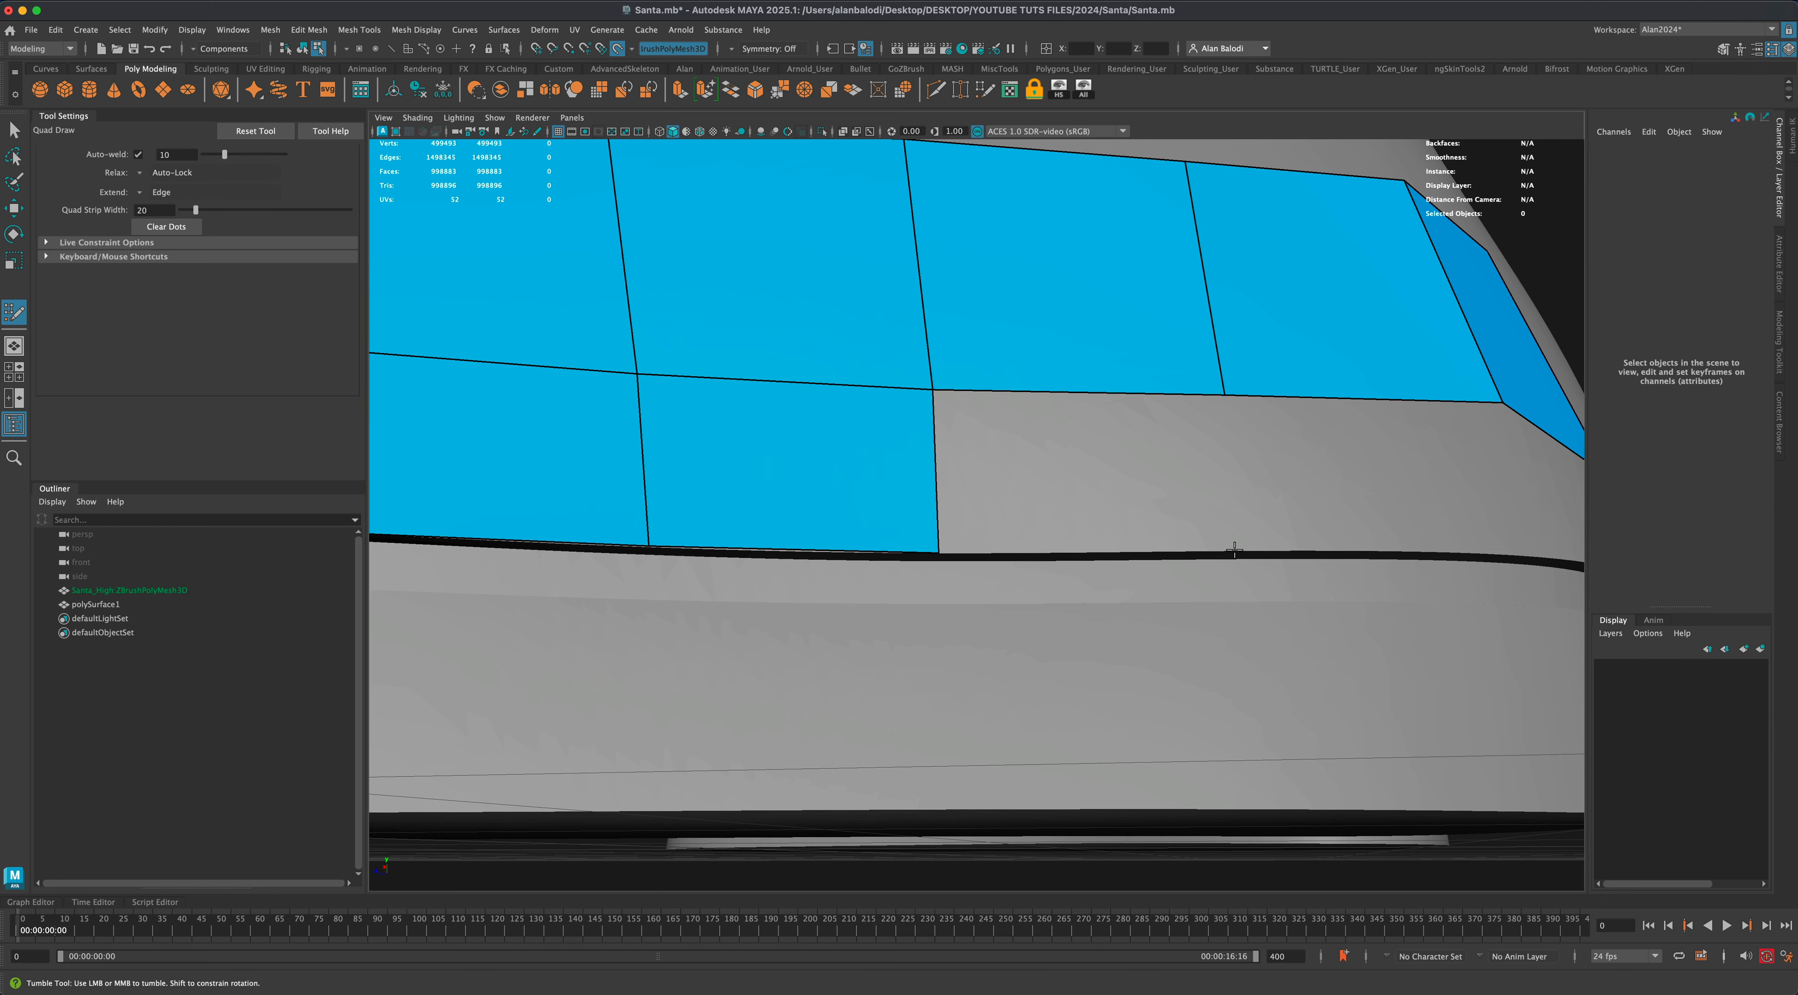
left_click(1124, 481, "shift")
right_click_drag(1152, 634, 1016, 647, "alt")
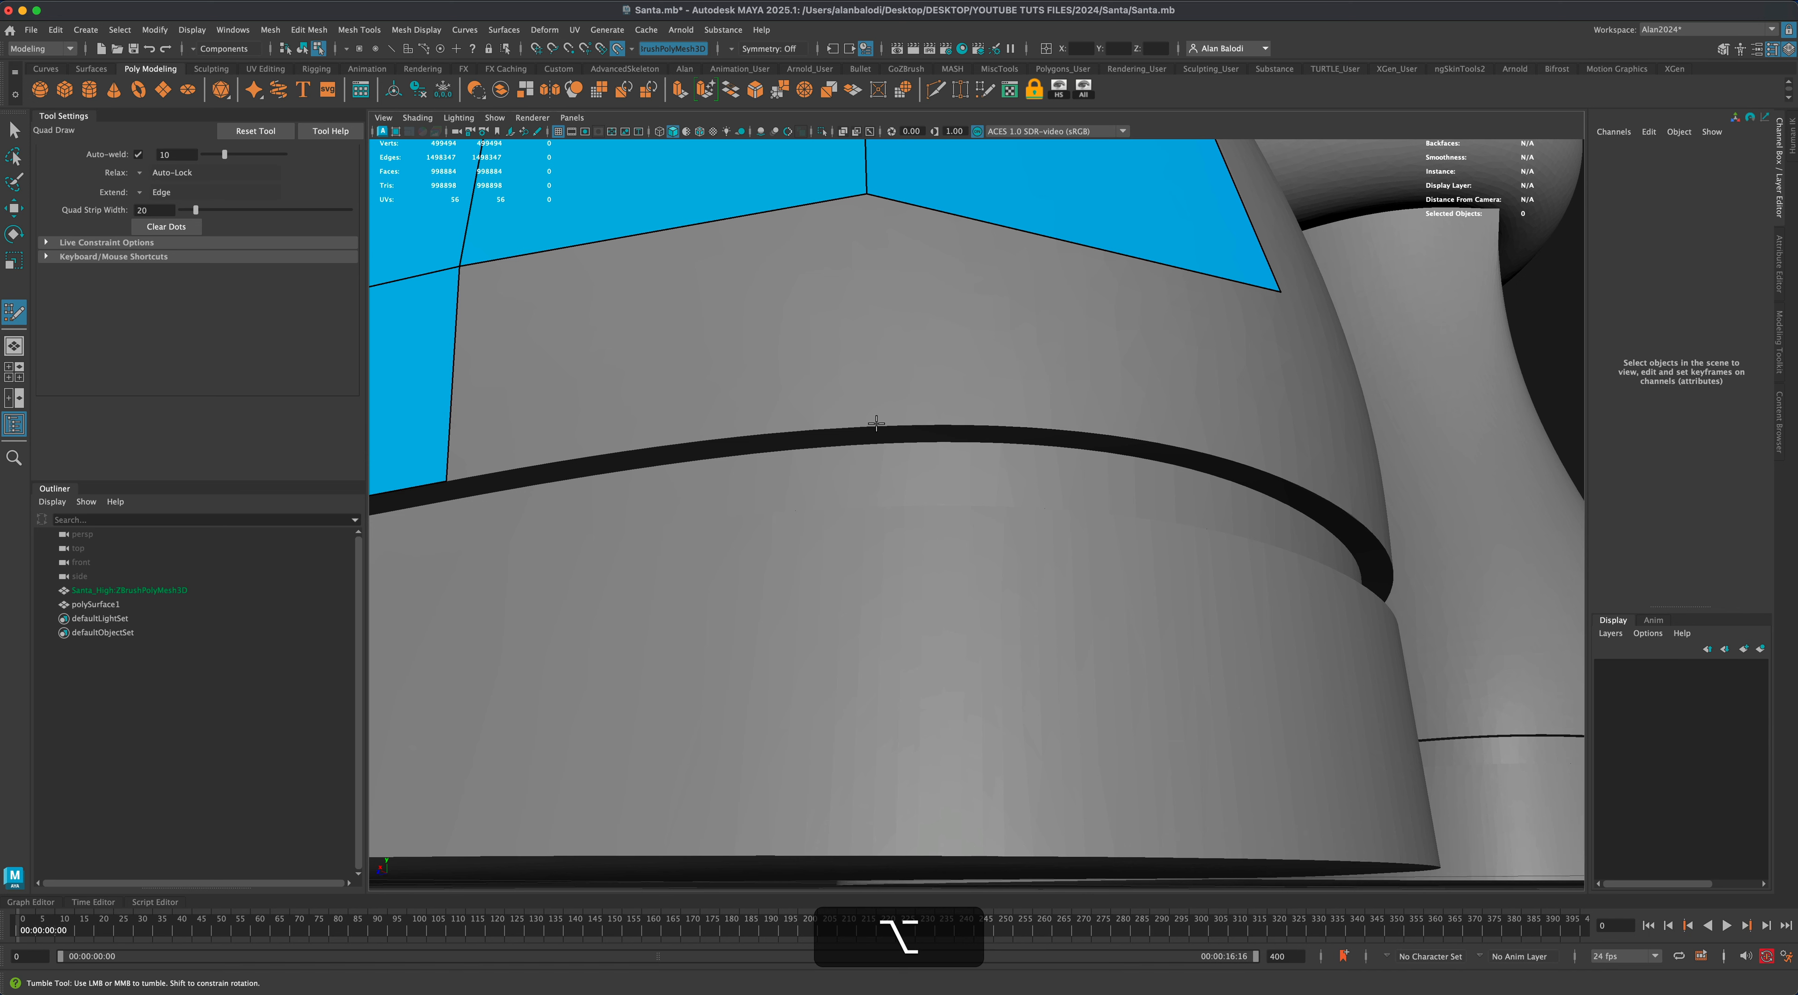
left_click(727, 374, "shift")
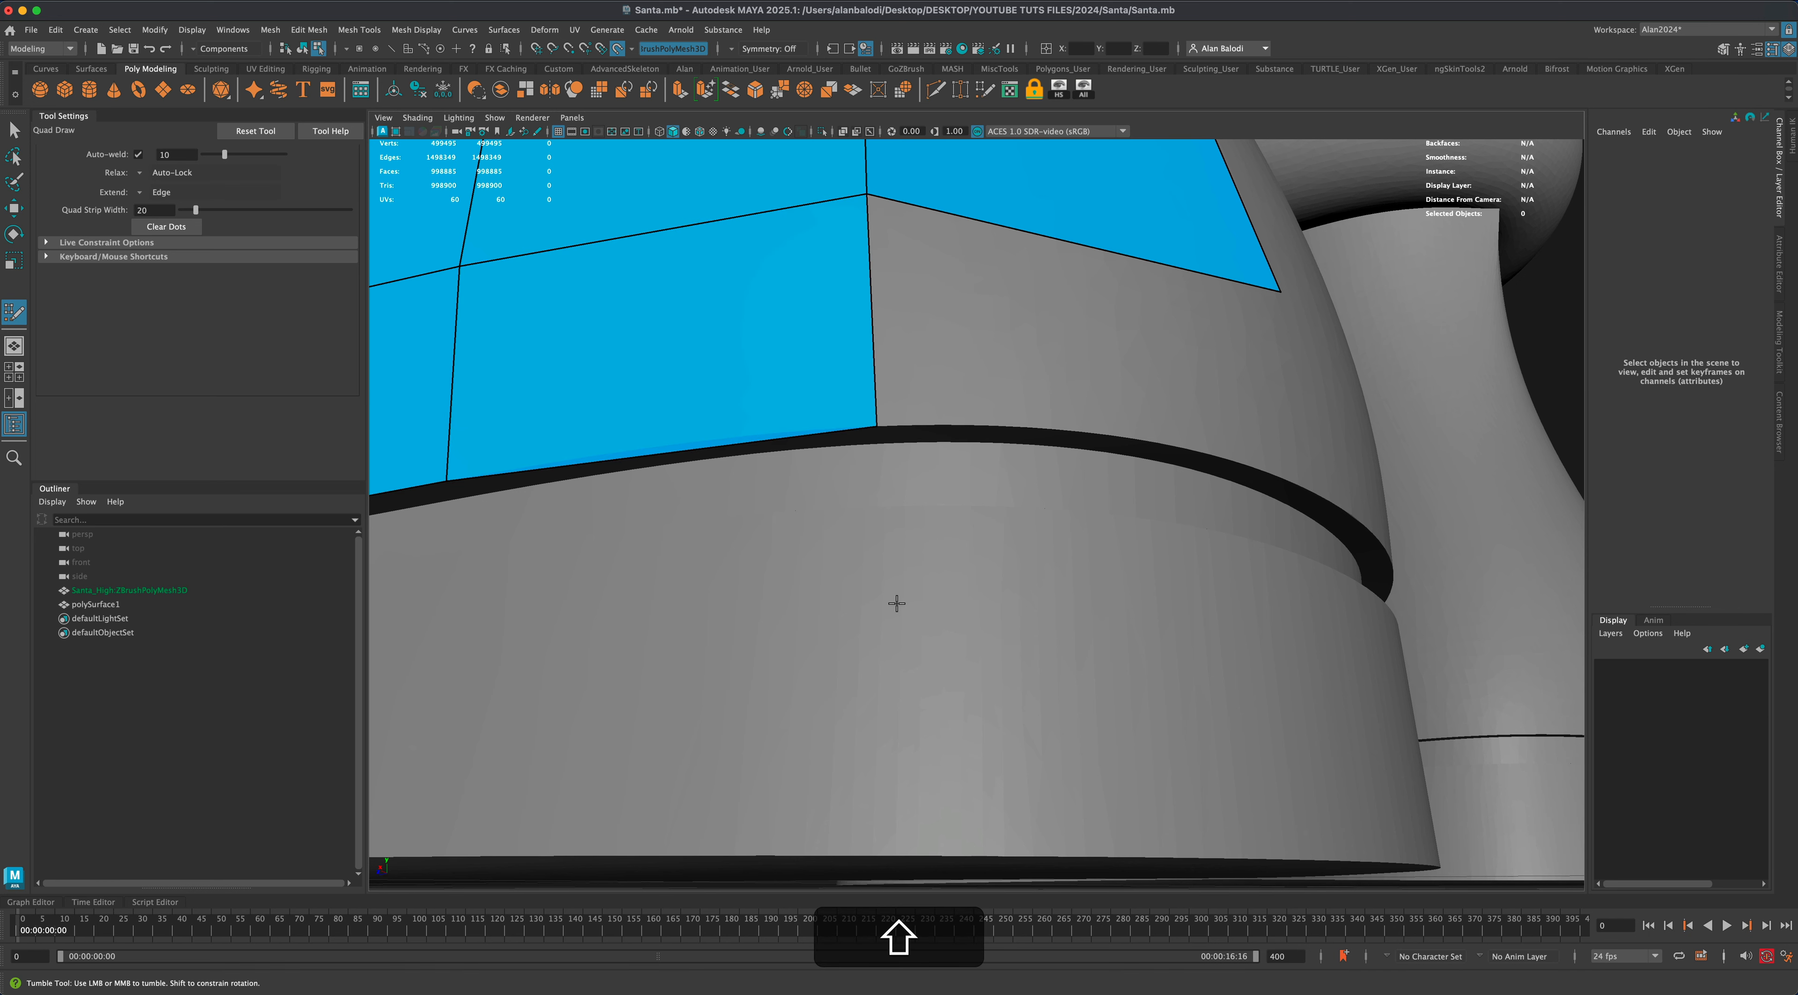
Fill the lower row's last quad at the back of the heel and nudge the shared corner vertex above it upward.
right_click_drag(895, 602, 858, 653, "alt")
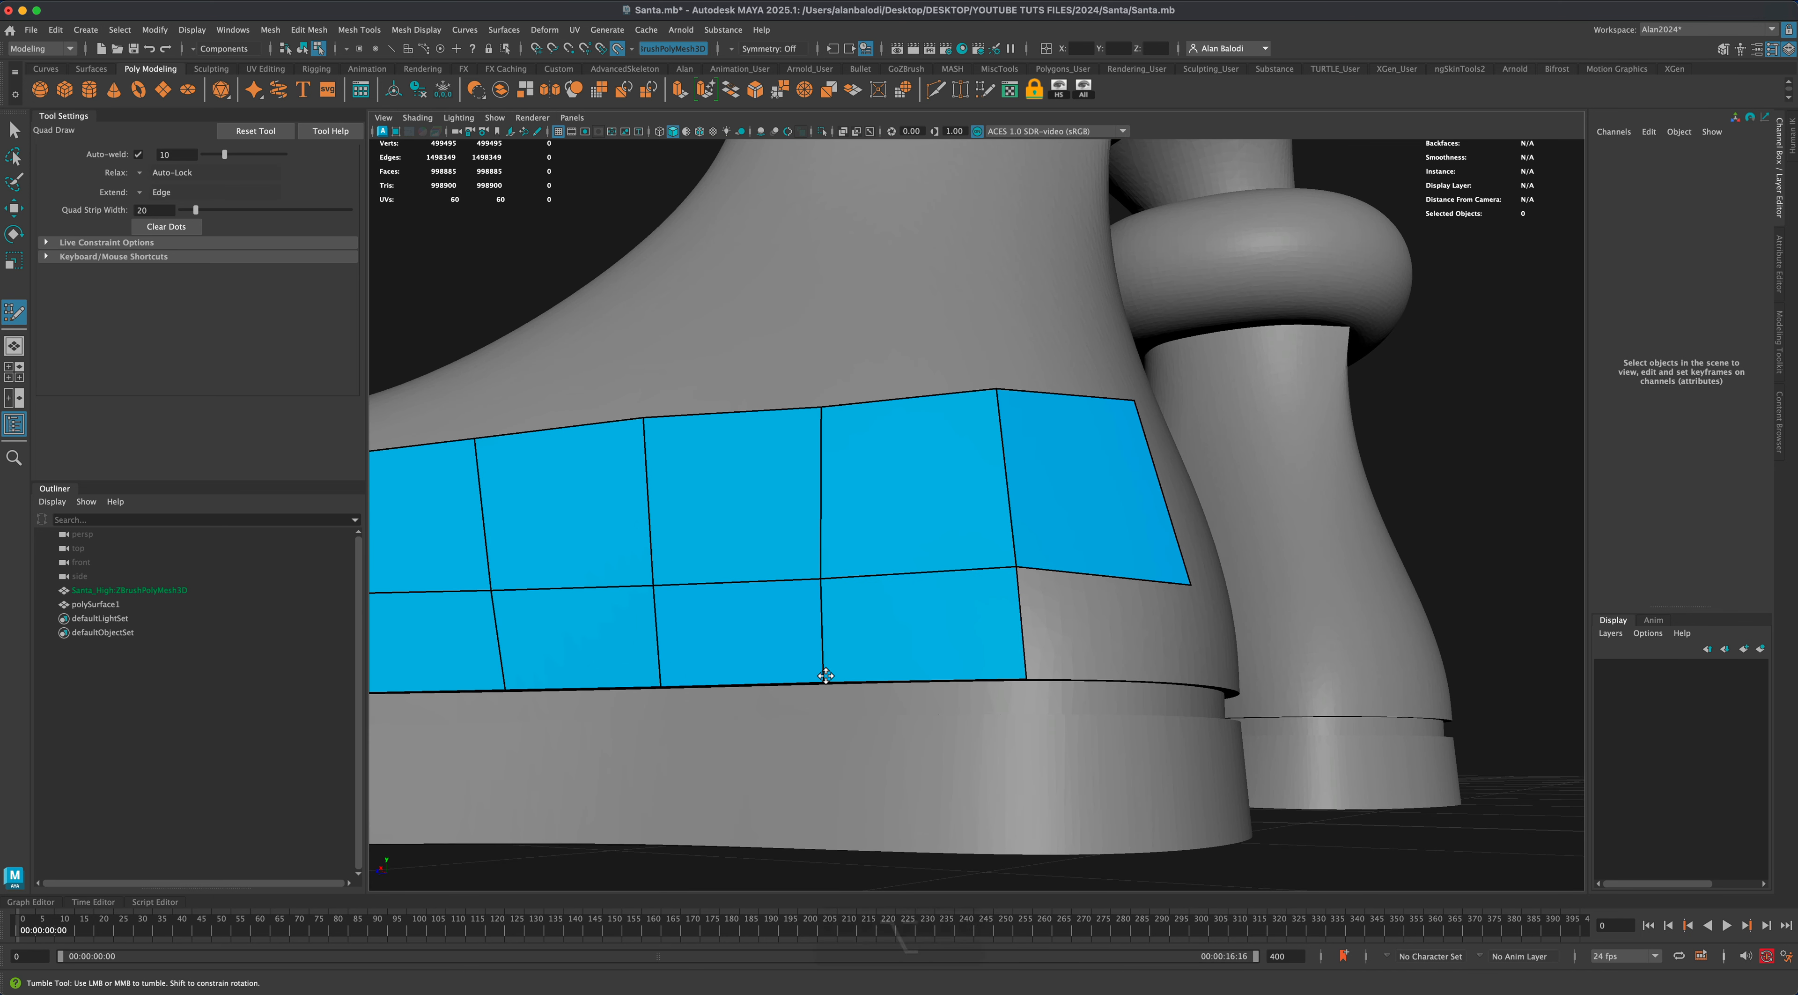
left_click_drag(1126, 626, 992, 630, "alt")
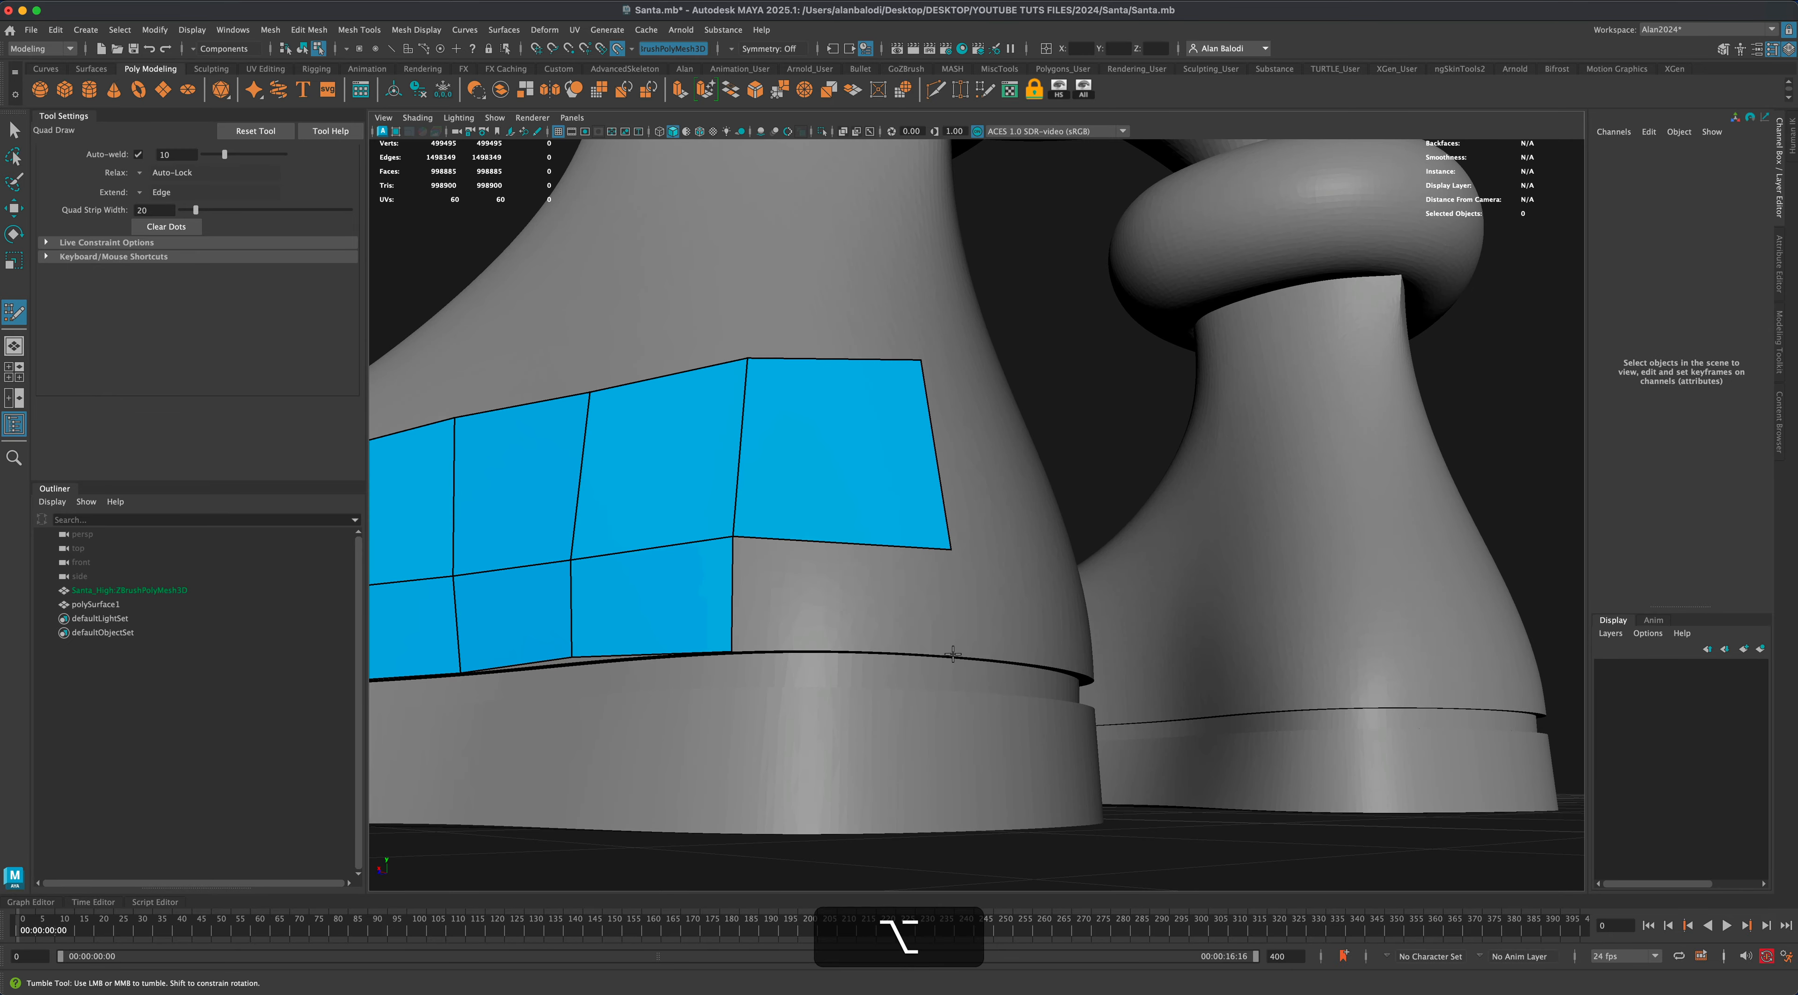
left_click(853, 601, "shift")
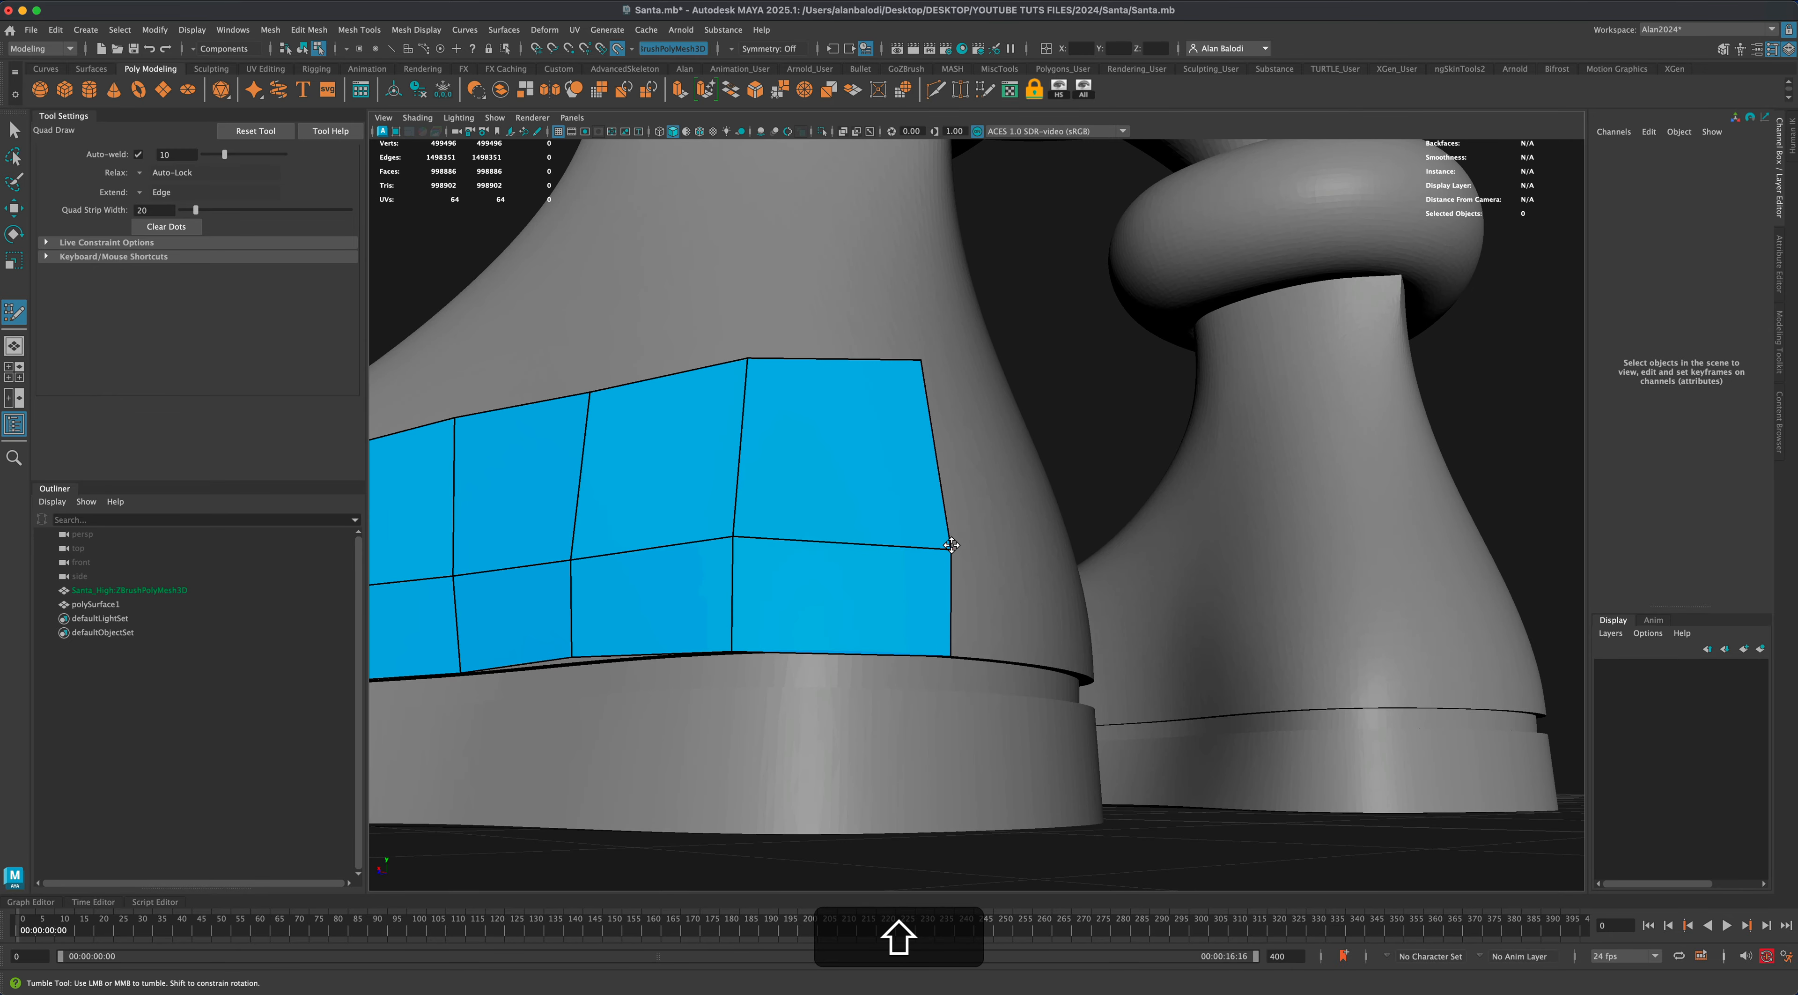
left_click_drag(951, 549, 955, 529)
Relax the points along the shared edge between the two quad rows, from heel to toe.
scroll(808, 726, "down", 5)
left_click_drag(808, 732, 855, 720, "alt")
mouse_move(1030, 621)
left_mouse_down("shift")
mouse_move(462, 632)
mouse_move(499, 632)
left_mouse_up("shift")
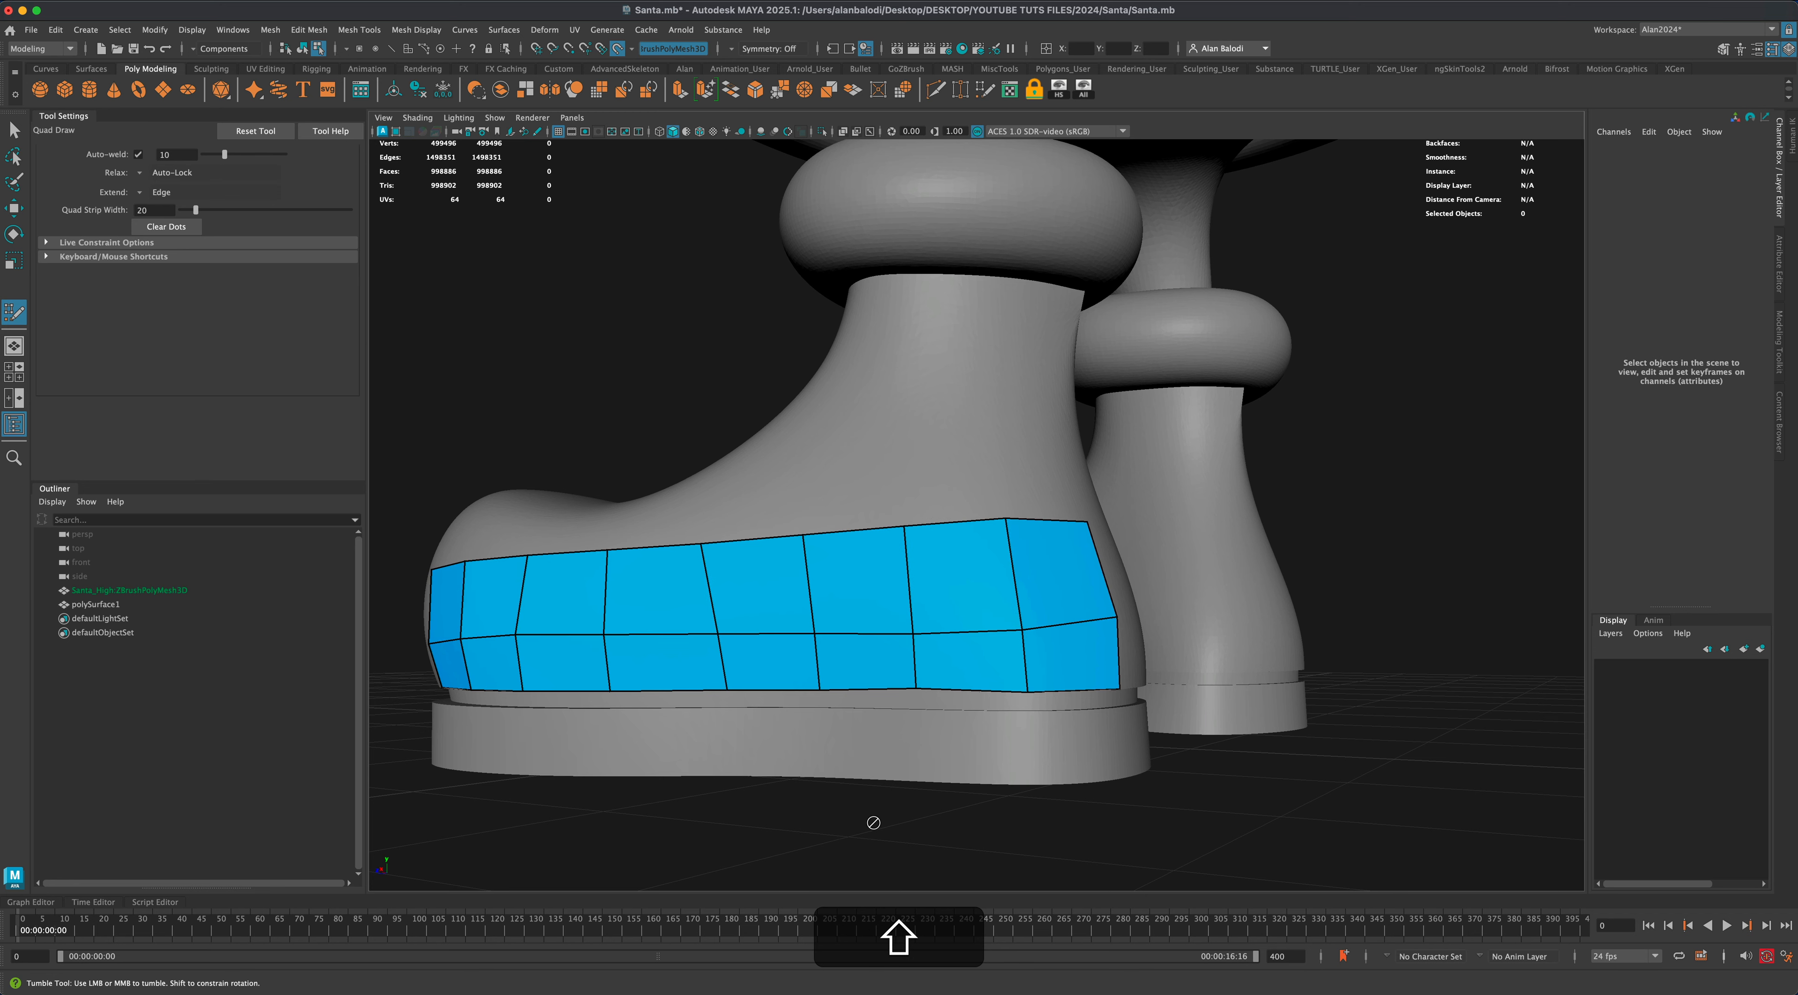
Display the list of Quad Draw keyboard and mouse shortcuts for reference.
mouse_move(867, 819)
left_mouse_down("alt")
mouse_move(842, 789)
mouse_move(875, 783)
mouse_move(784, 790)
mouse_move(866, 804)
left_mouse_up("alt")
right_click_drag(866, 804, 992, 783, "alt")
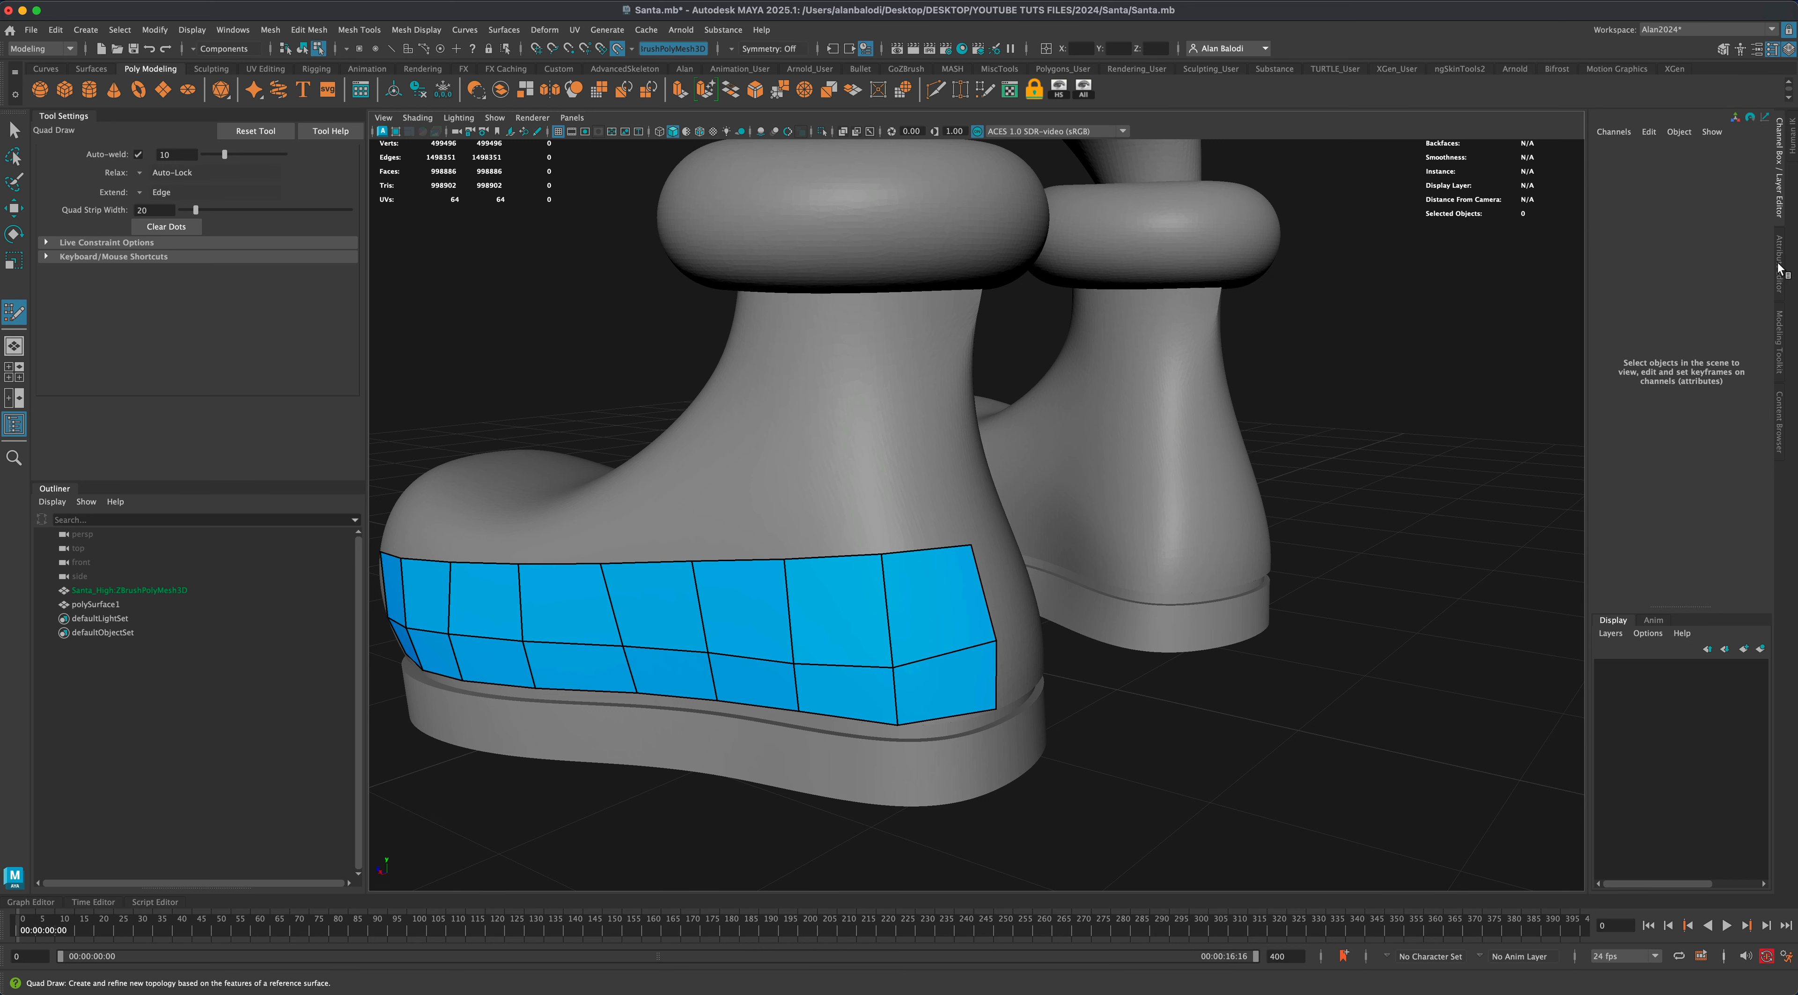
left_click(1781, 334)
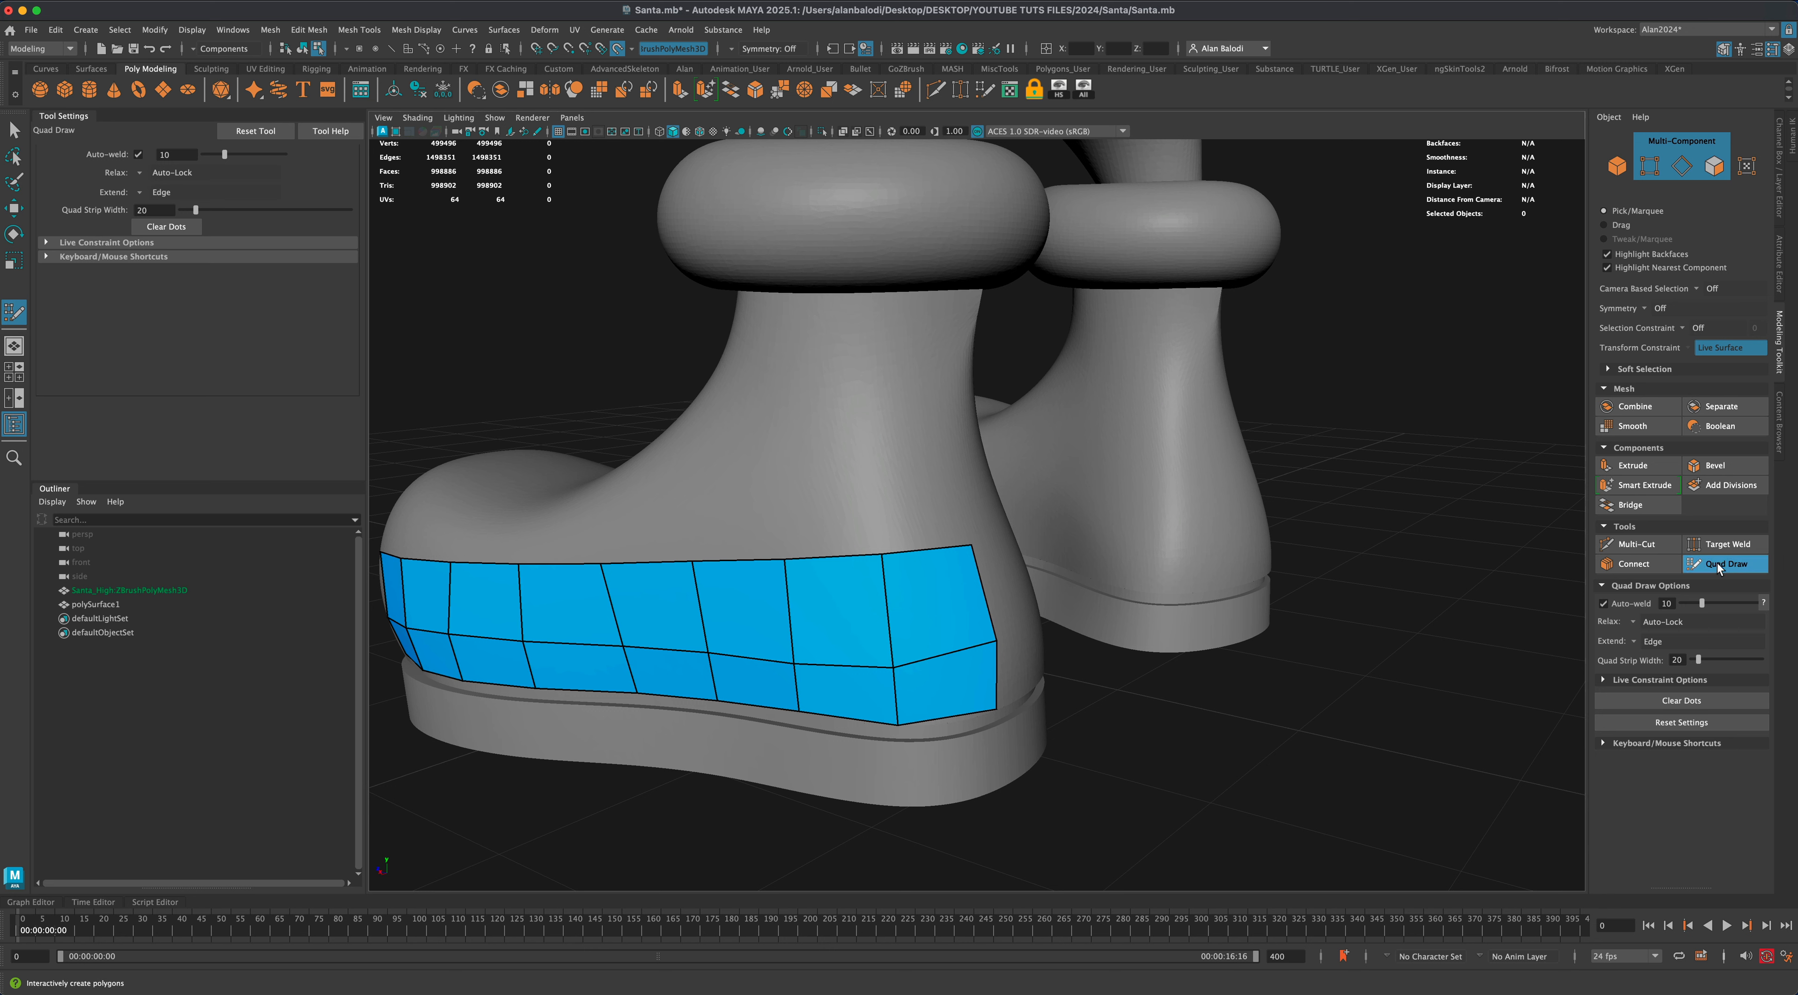
left_click(1603, 742)
scroll(1659, 755, "down", 5)
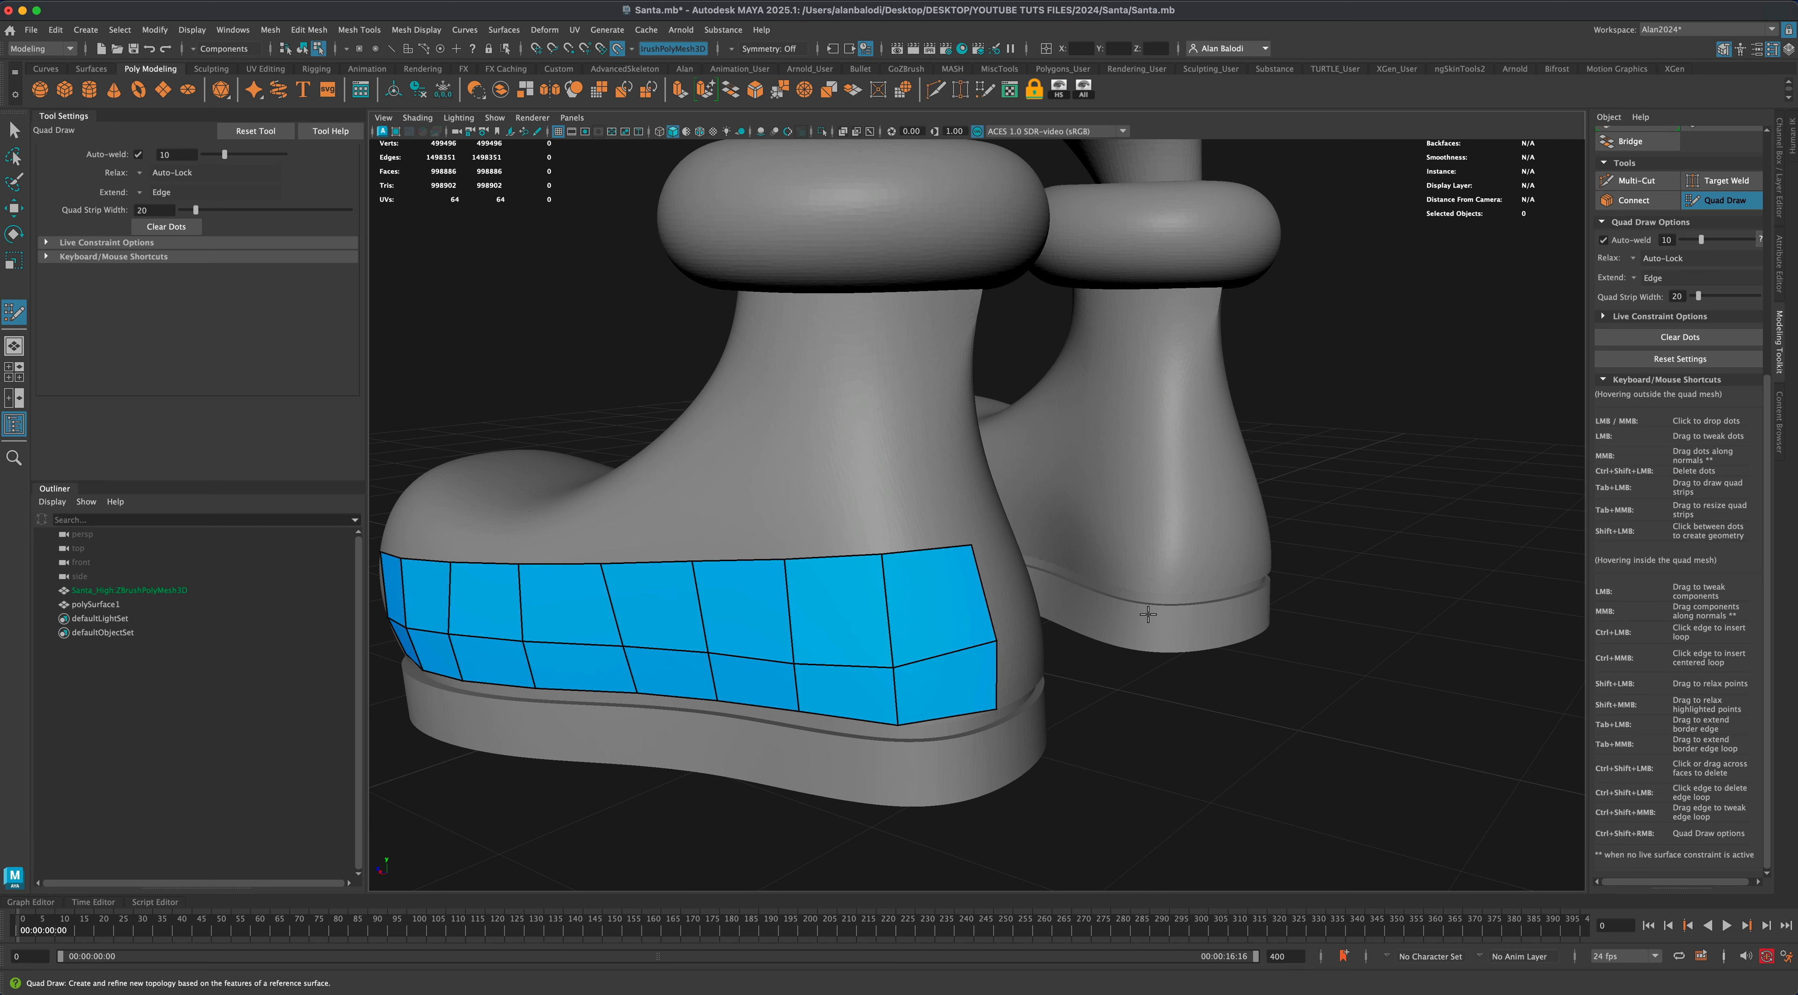
Adjust the vertices between the two rows on the boot's outer side so the shared edge flows evenly.
left_click_drag(1068, 703, 1145, 694, "alt")
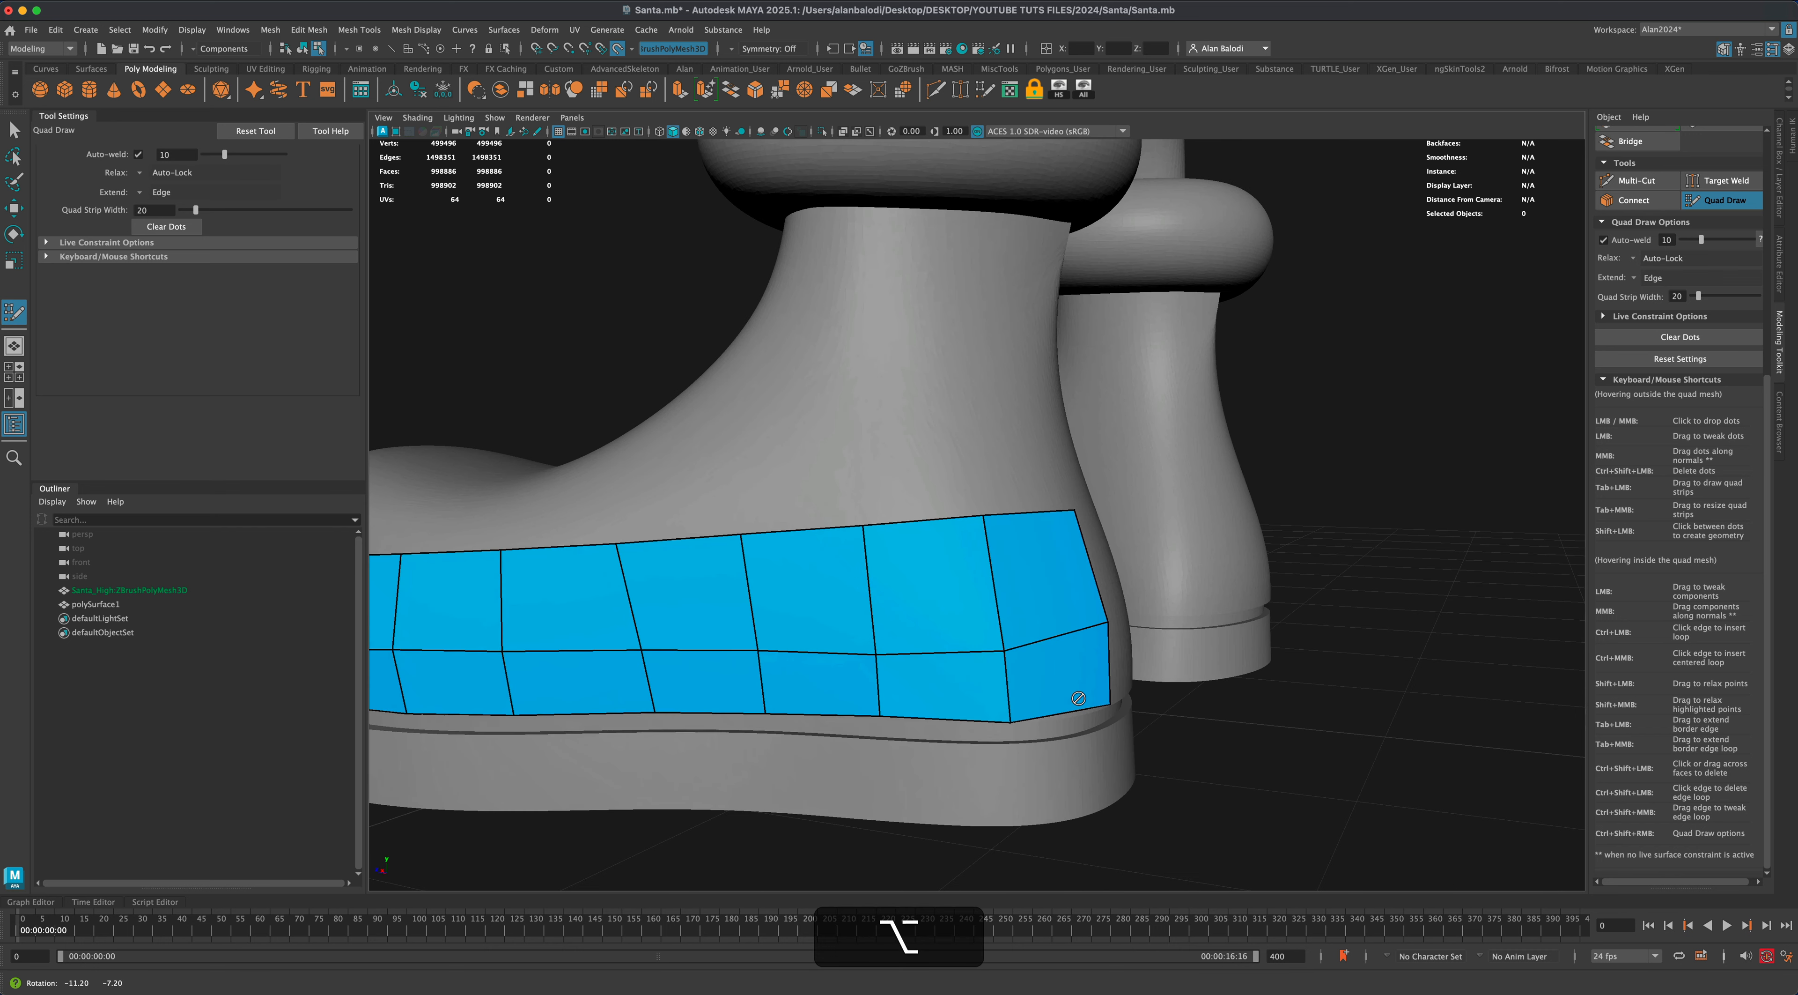
right_click_drag(1306, 703, 1254, 696, "alt")
middle_click_drag(1065, 653, 1083, 670, "alt")
left_click_drag(1013, 642, 920, 625)
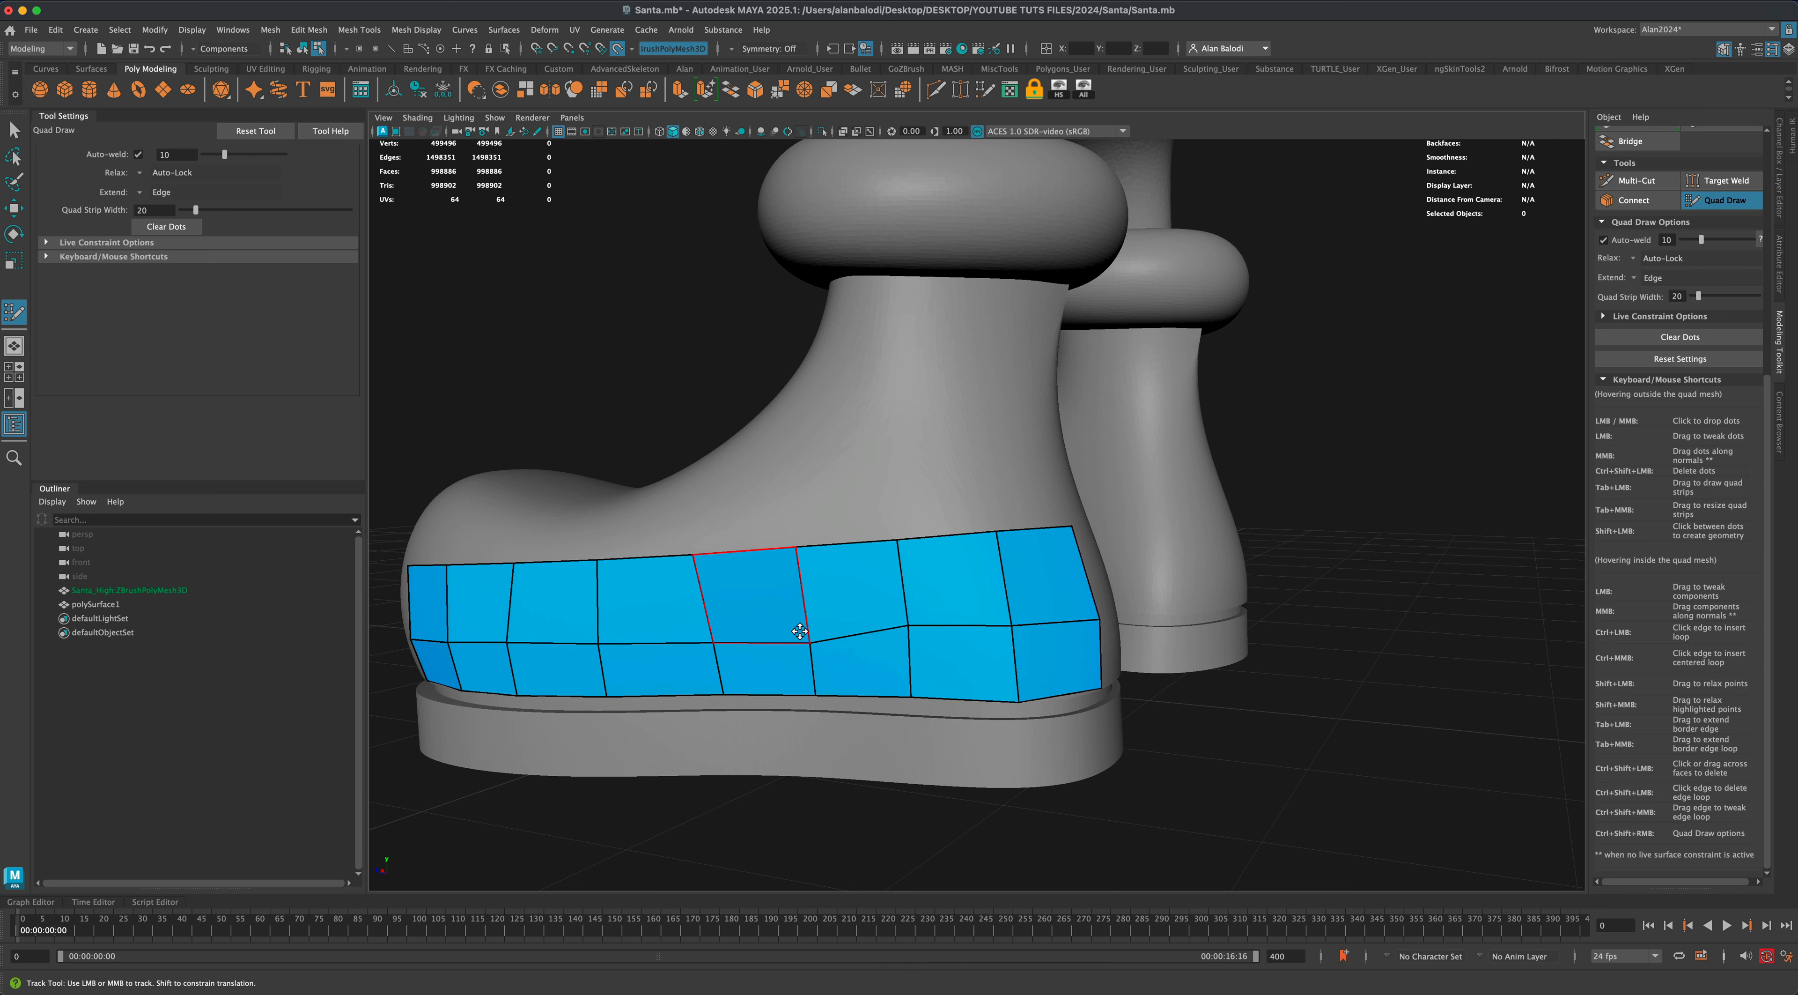
left_click_drag(811, 643, 709, 631)
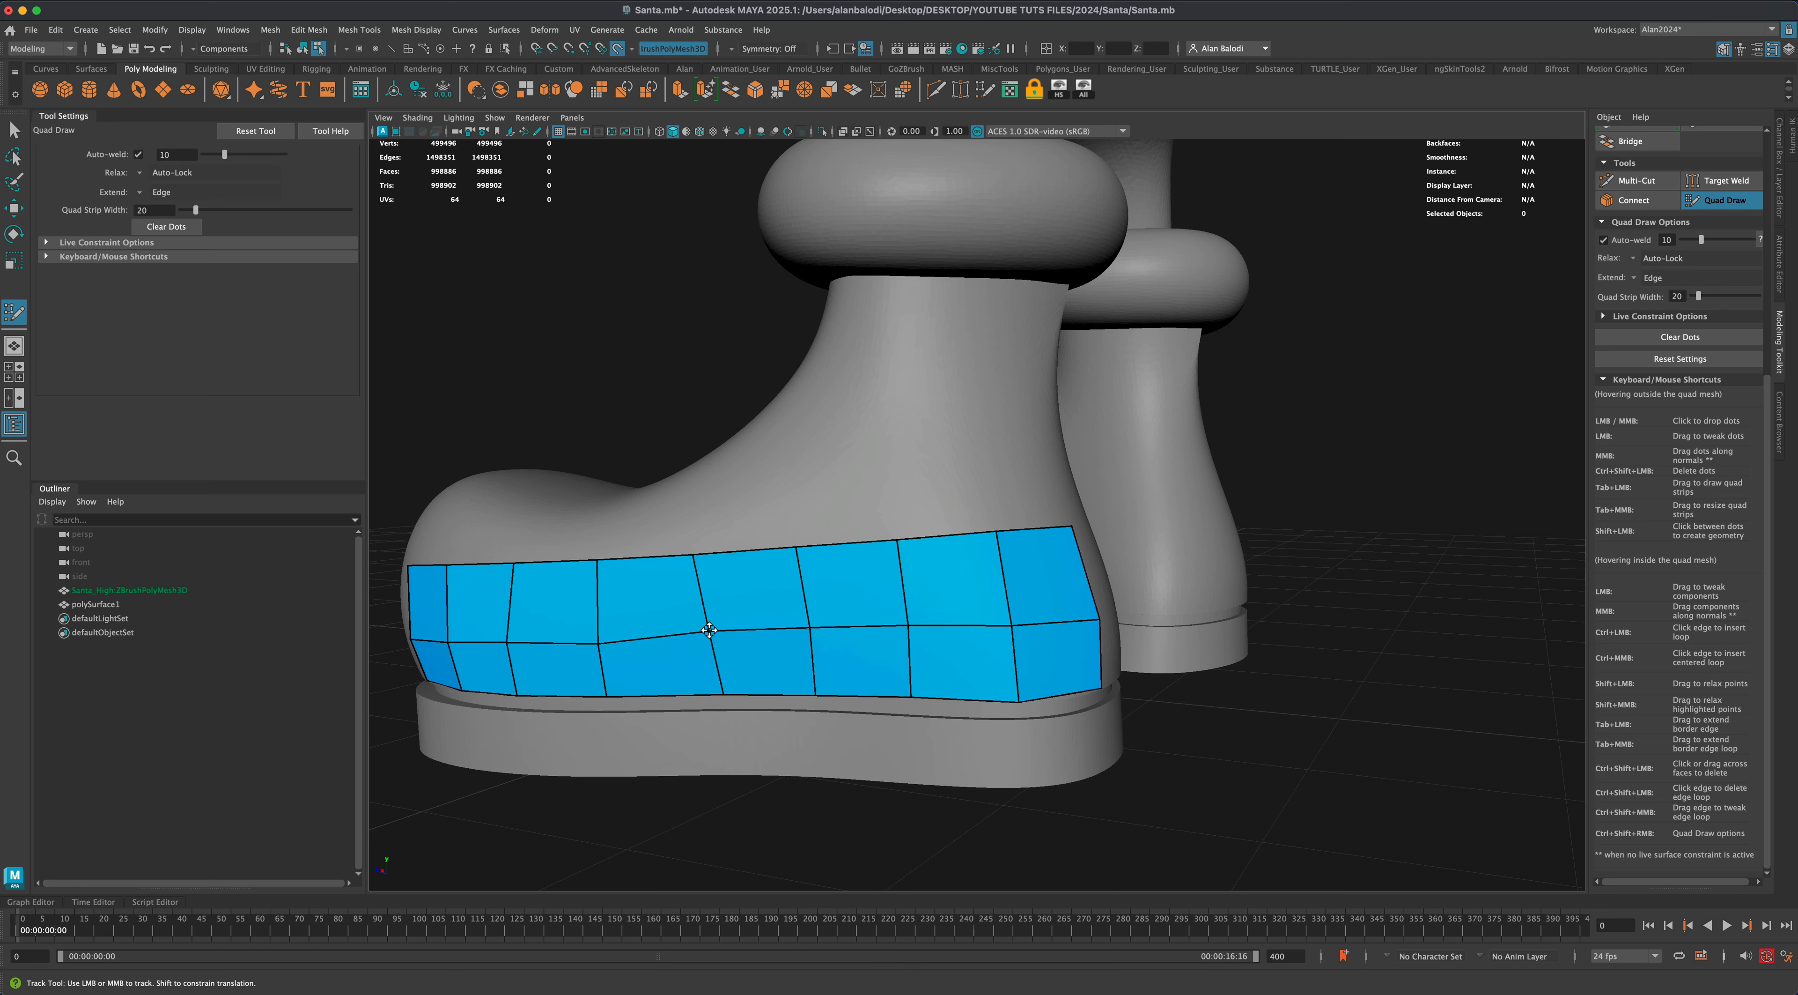
left_click_drag(599, 643, 597, 634)
left_click_drag(624, 753, 622, 637, "alt")
left_click_drag(732, 635, 731, 634)
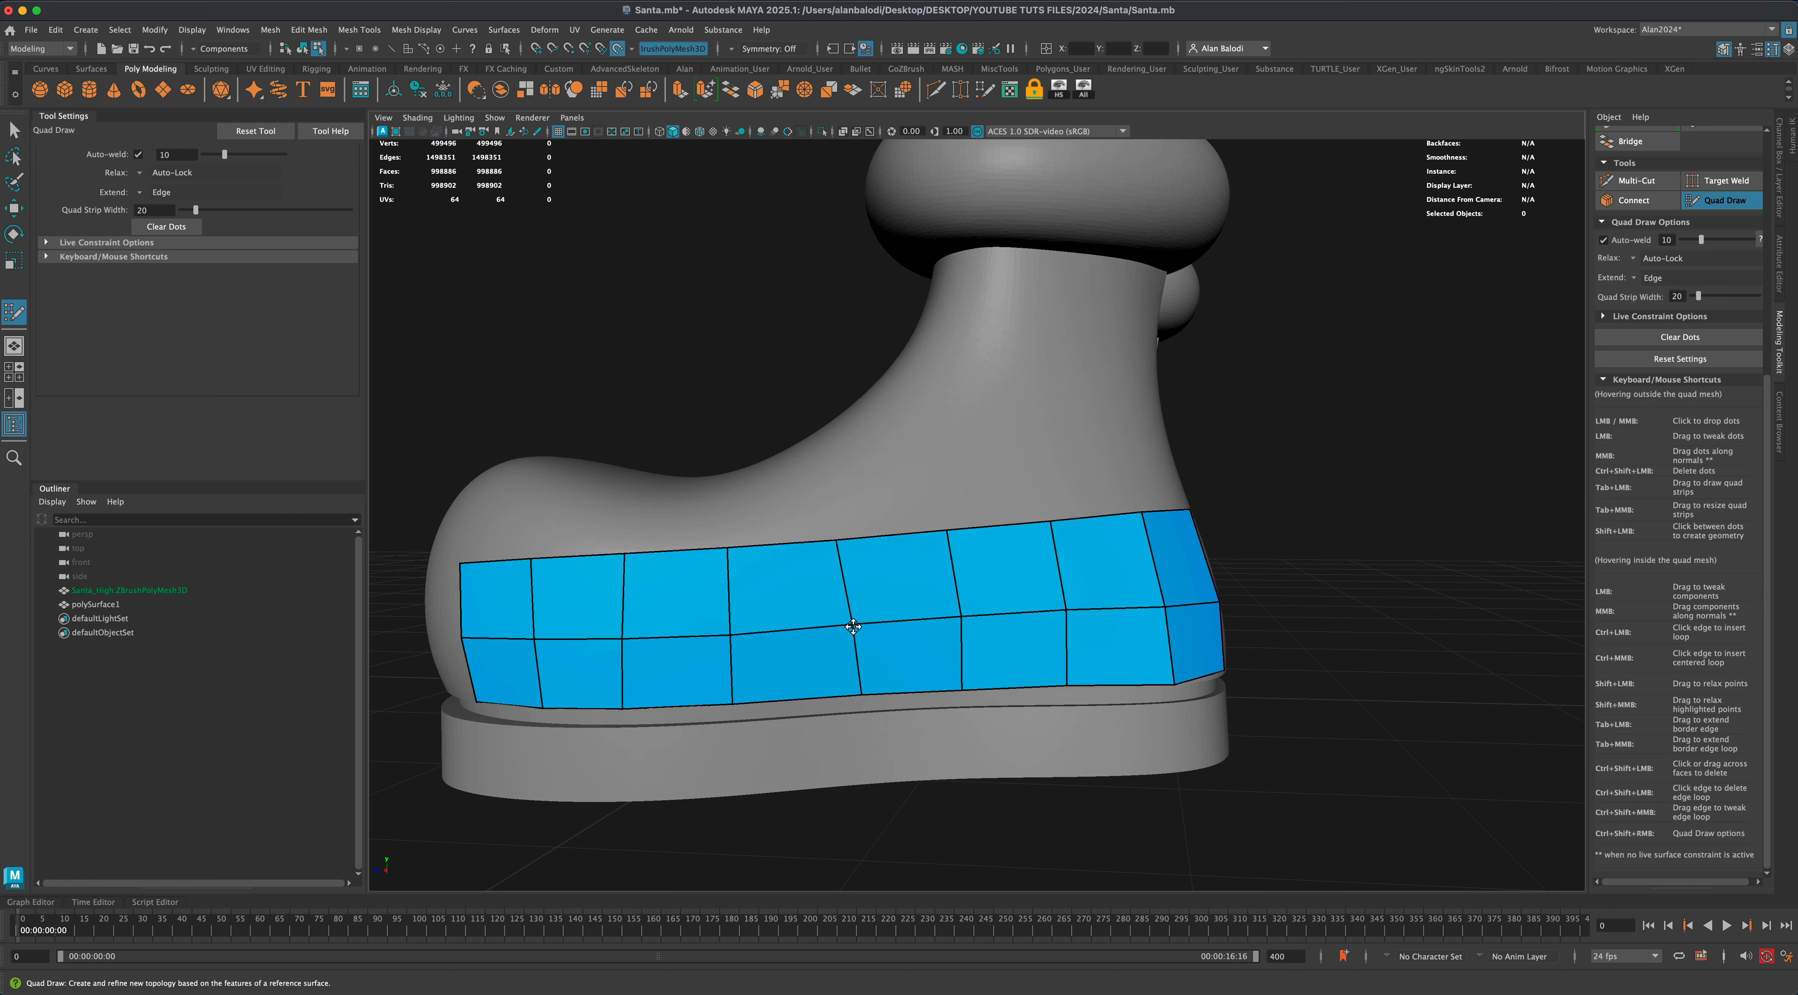
left_click_drag(853, 626, 848, 624)
left_click_drag(962, 617, 954, 617)
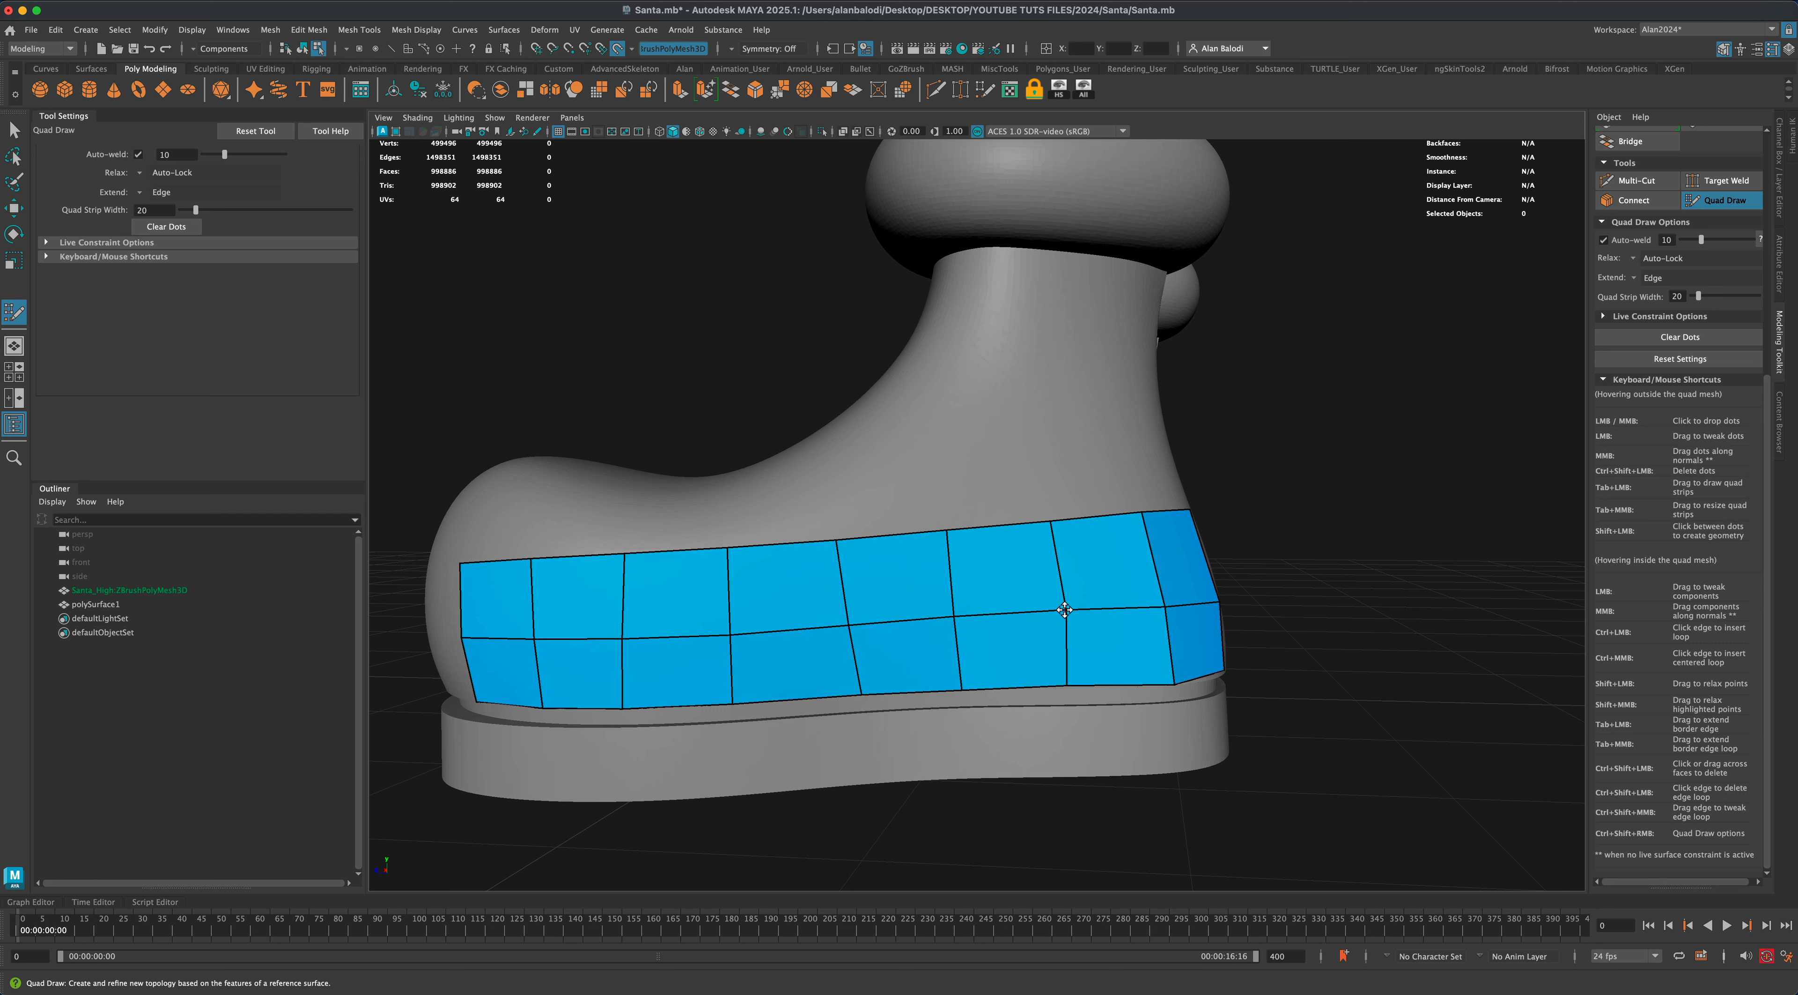
Start a third row above the strip with two adjoining quads at the toe end of the boot's side.
right_click_drag(1310, 658, 1297, 670, "alt")
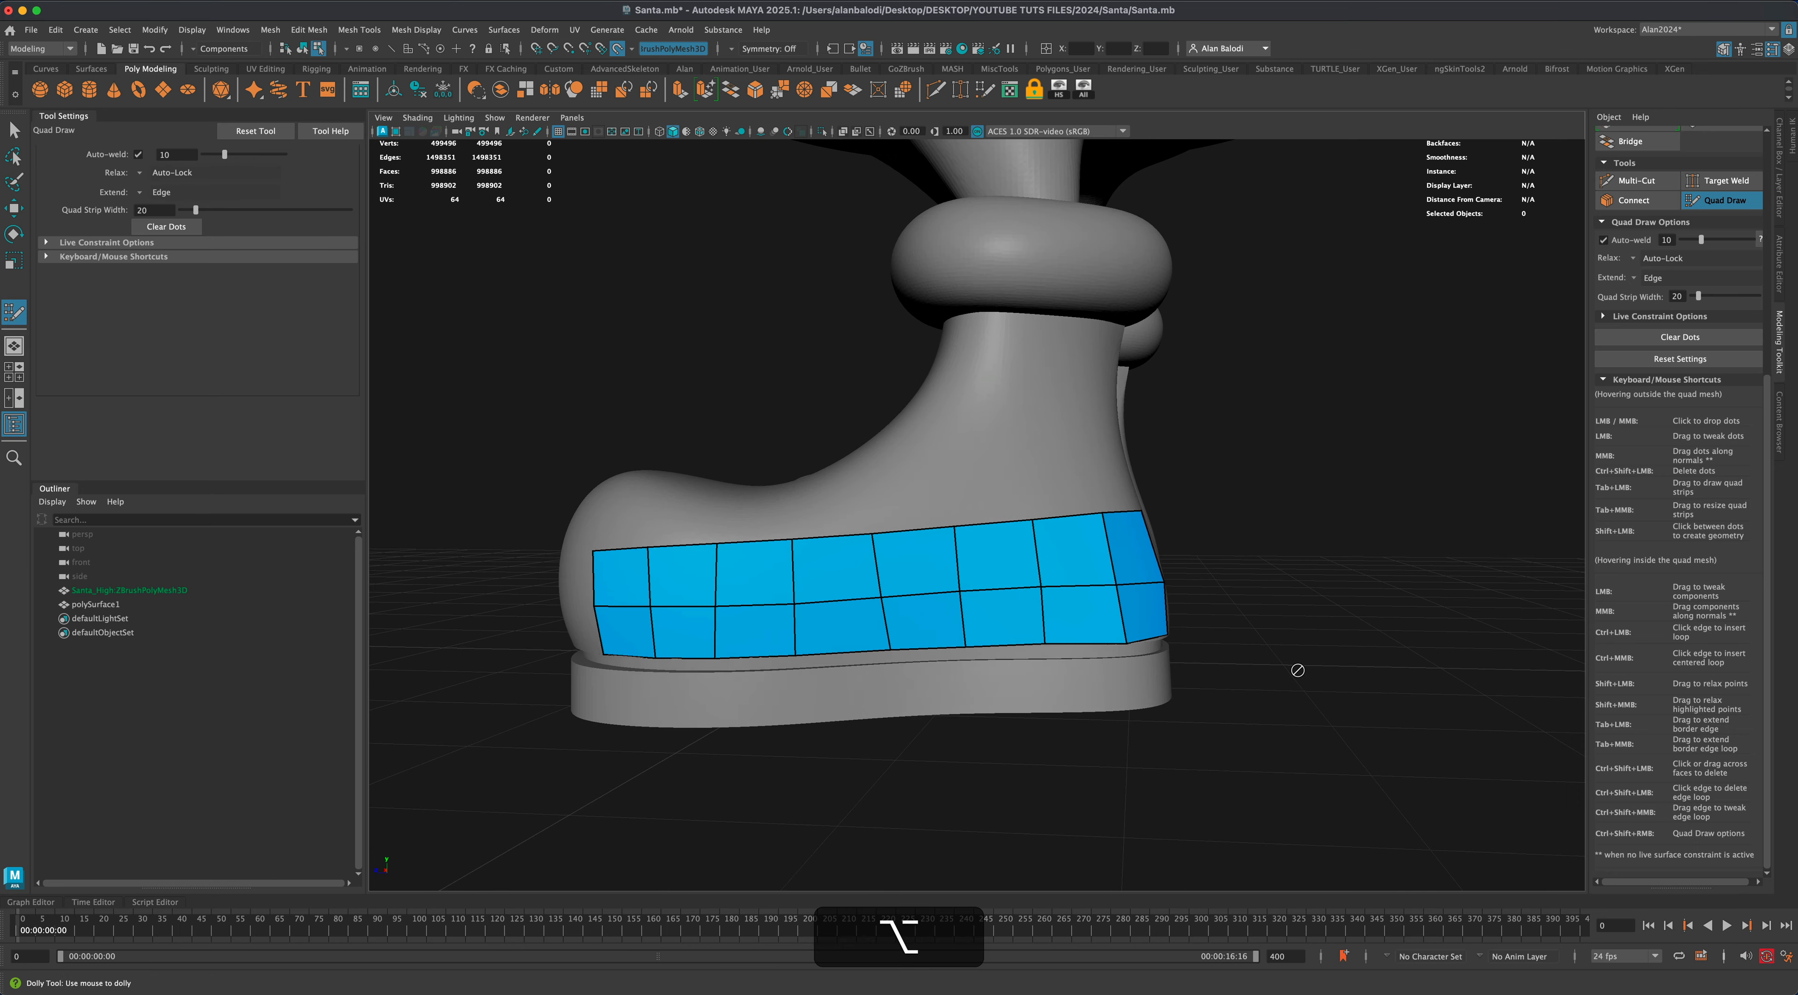
left_click_drag(1298, 670, 1322, 683, "alt")
right_click_drag(1321, 683, 1308, 682, "alt")
right_click_drag(1268, 739, 1257, 774, "alt")
middle_click_drag(1258, 775, 1301, 742, "alt")
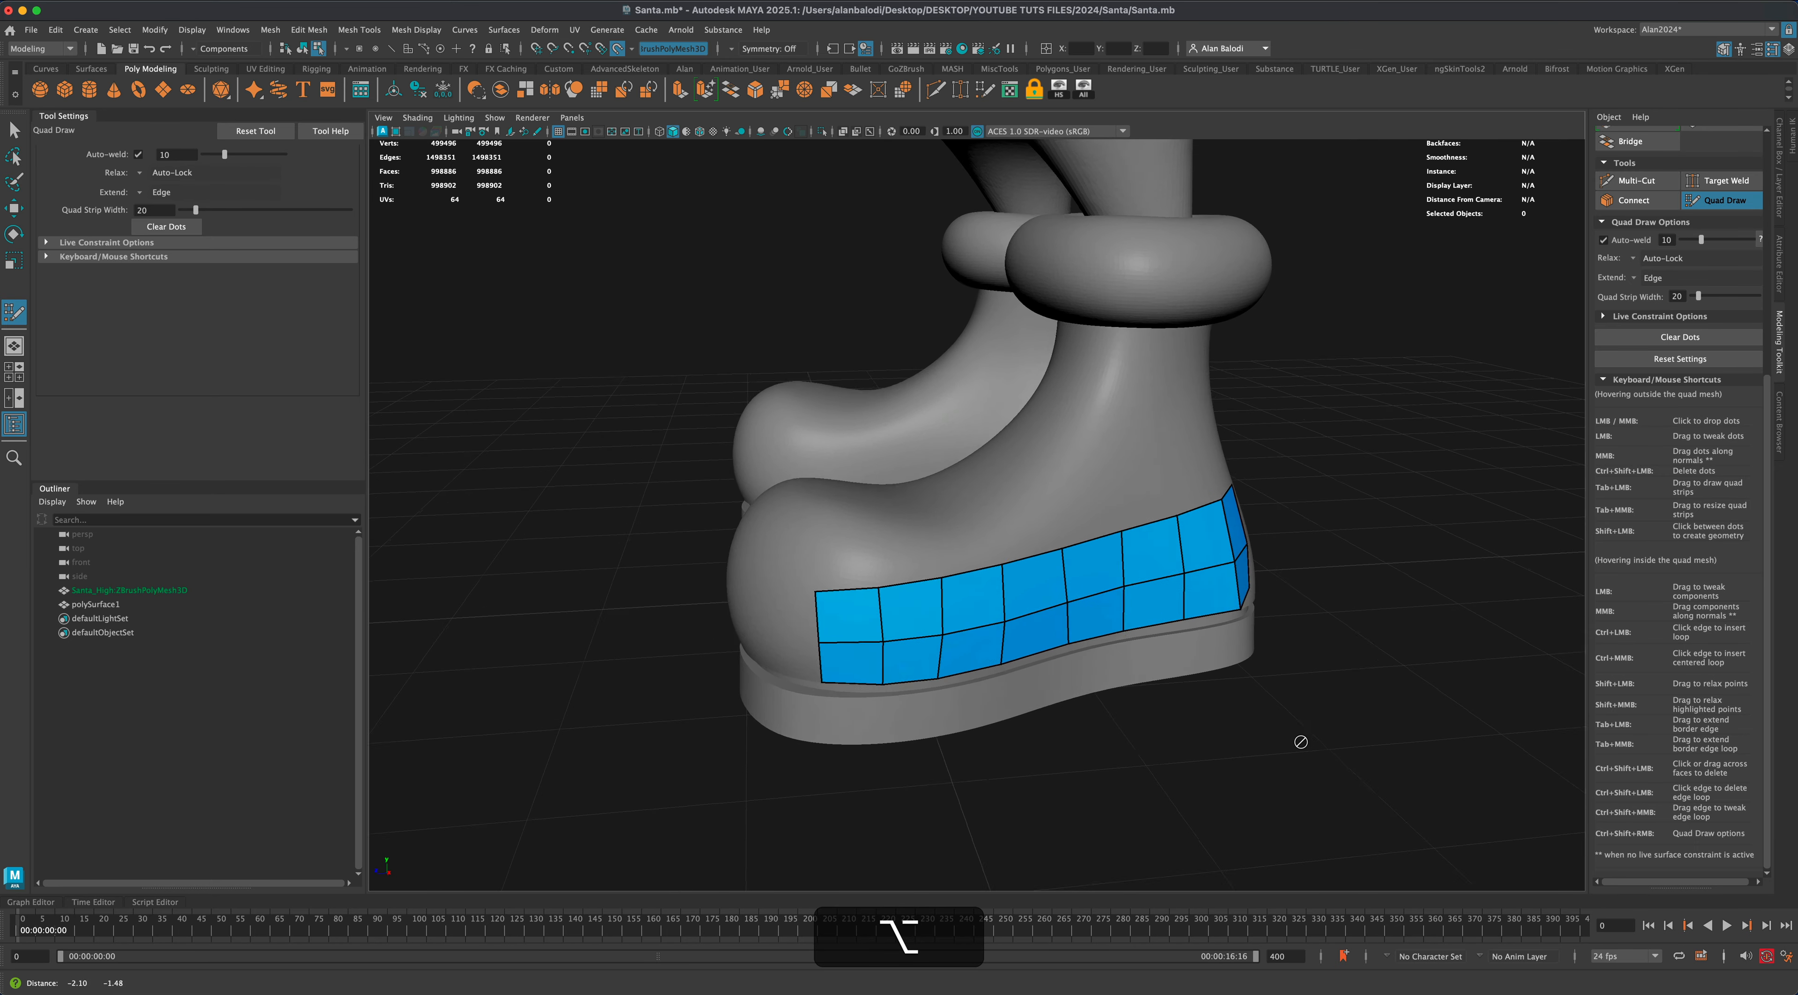
left_click_drag(1301, 741, 1148, 751, "alt")
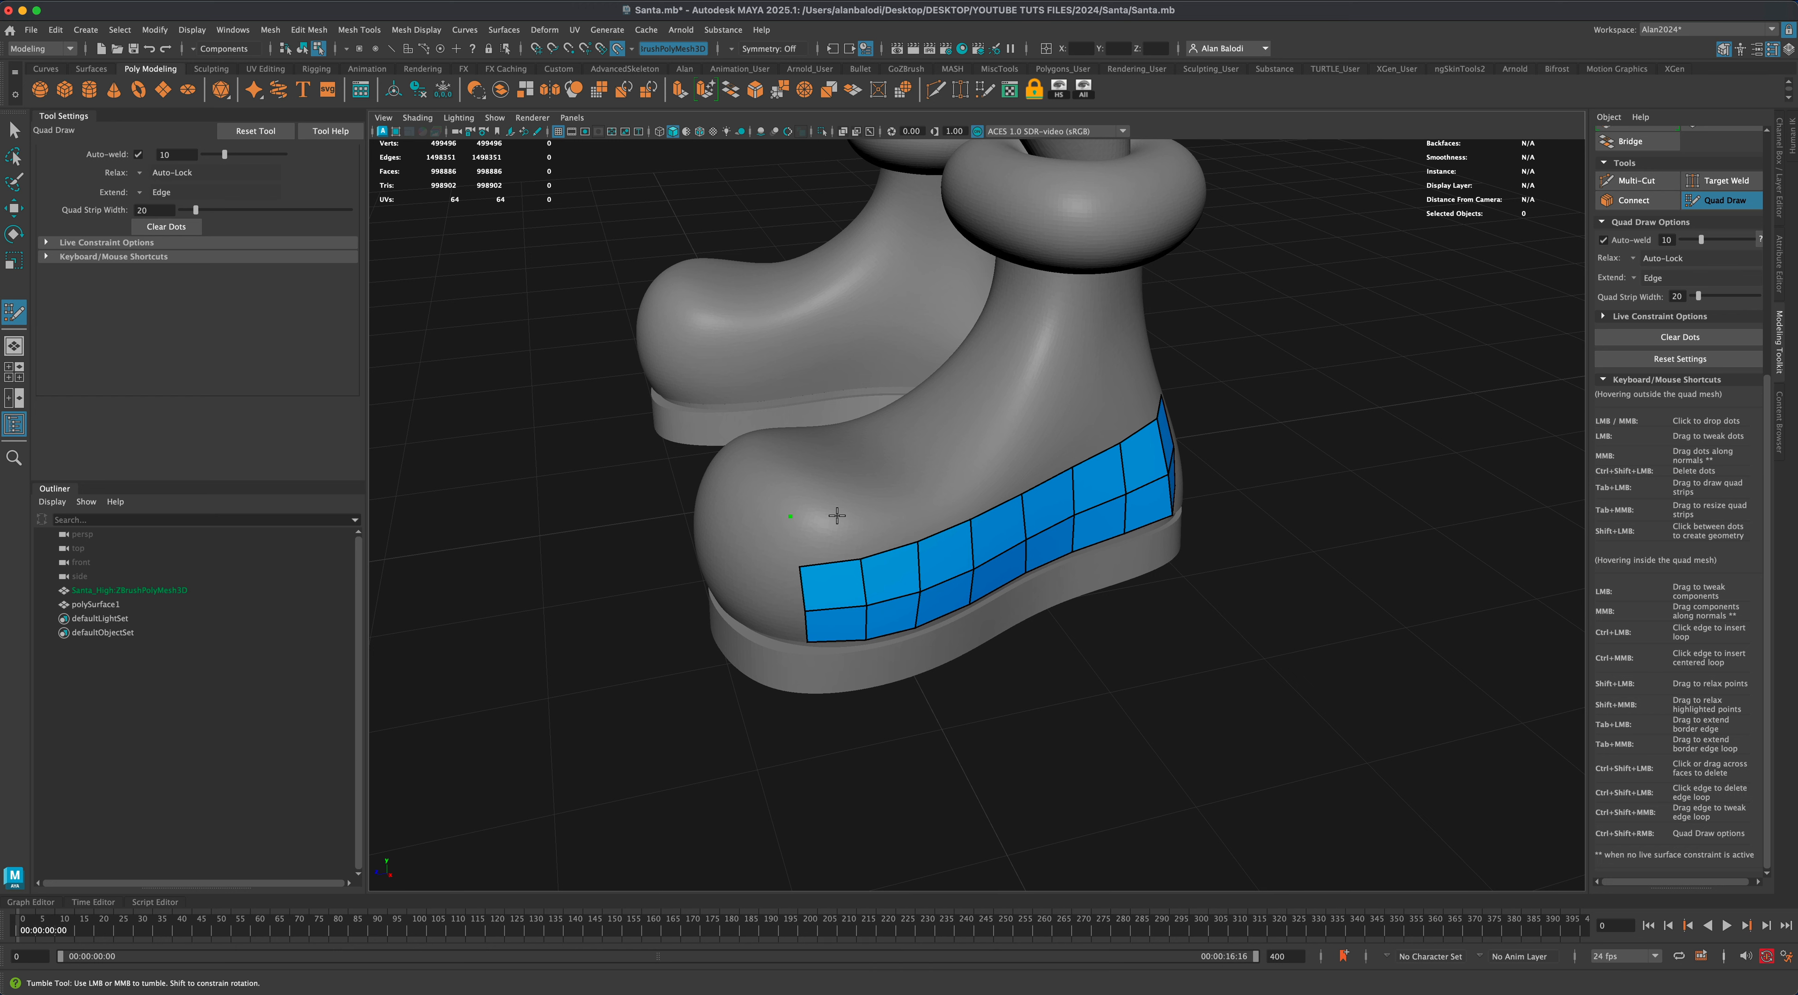
left_click(826, 541, "shift")
left_click_drag(826, 541, 847, 466, "alt+shift")
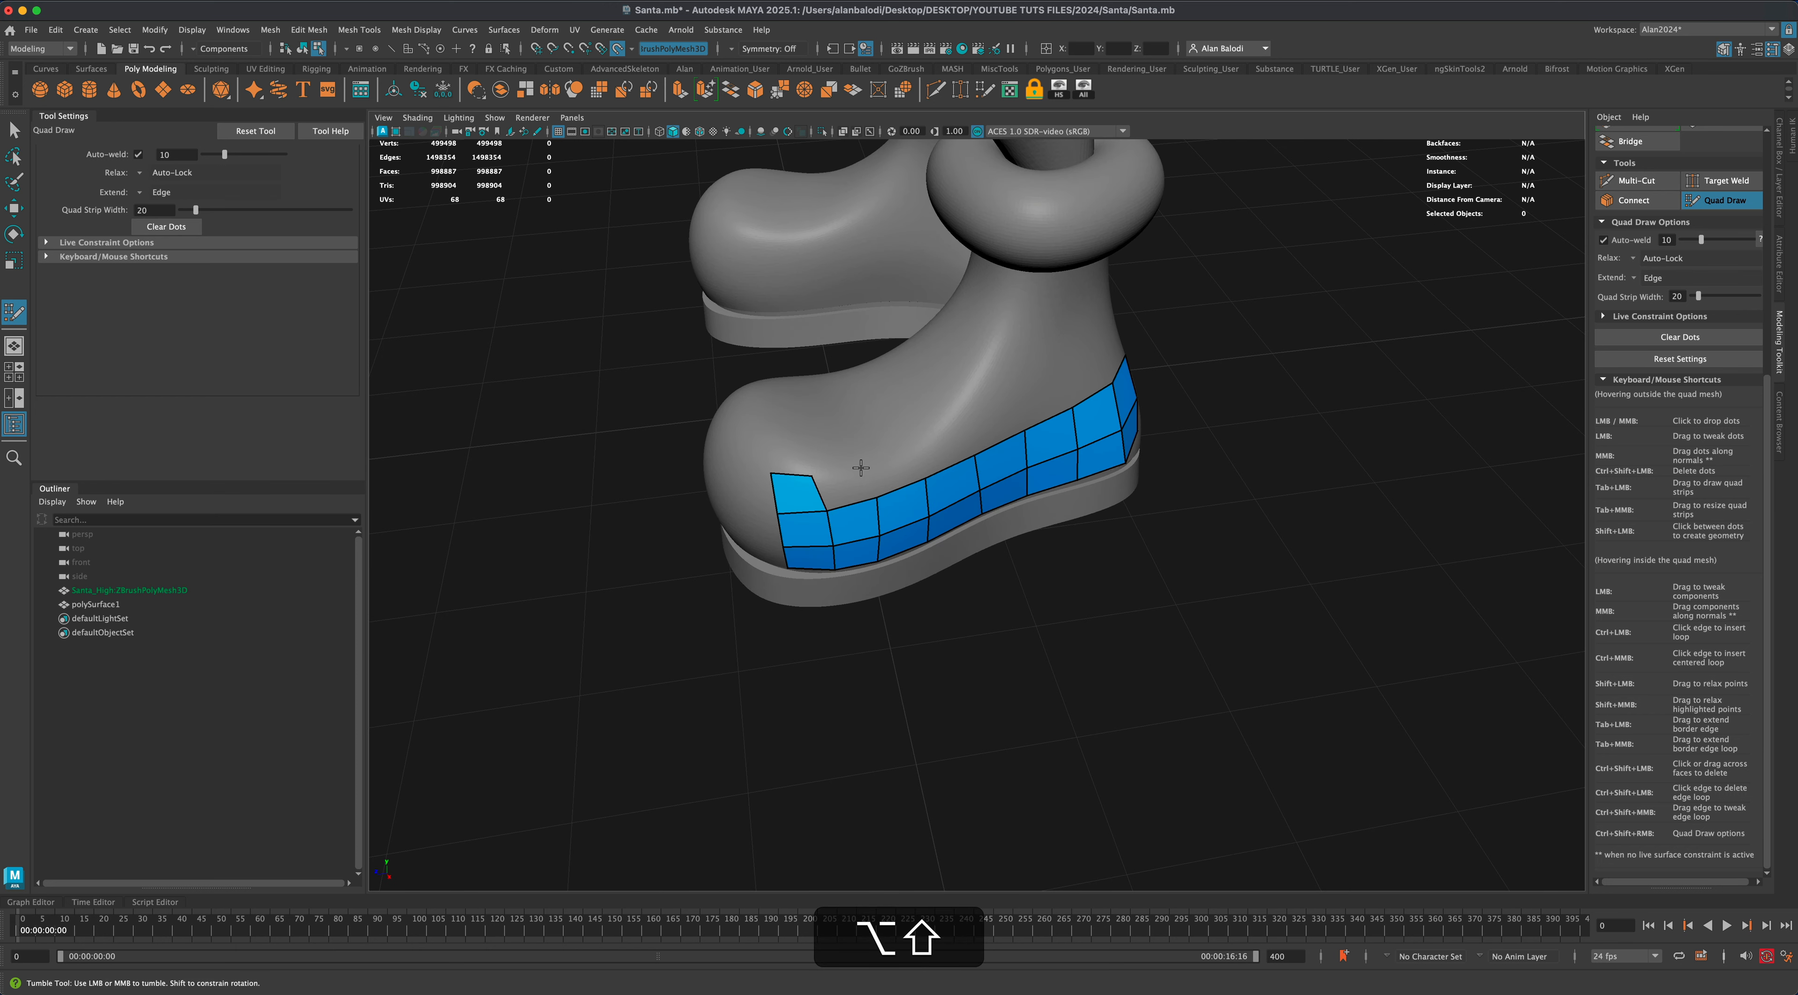
left_click(843, 489, "shift")
Extend the third row along the boot's side with two more quads toward the heel.
middle_click_drag(1027, 630, 1016, 707, "alt+shift")
scroll(1011, 700, "up", 3, "alt+shift")
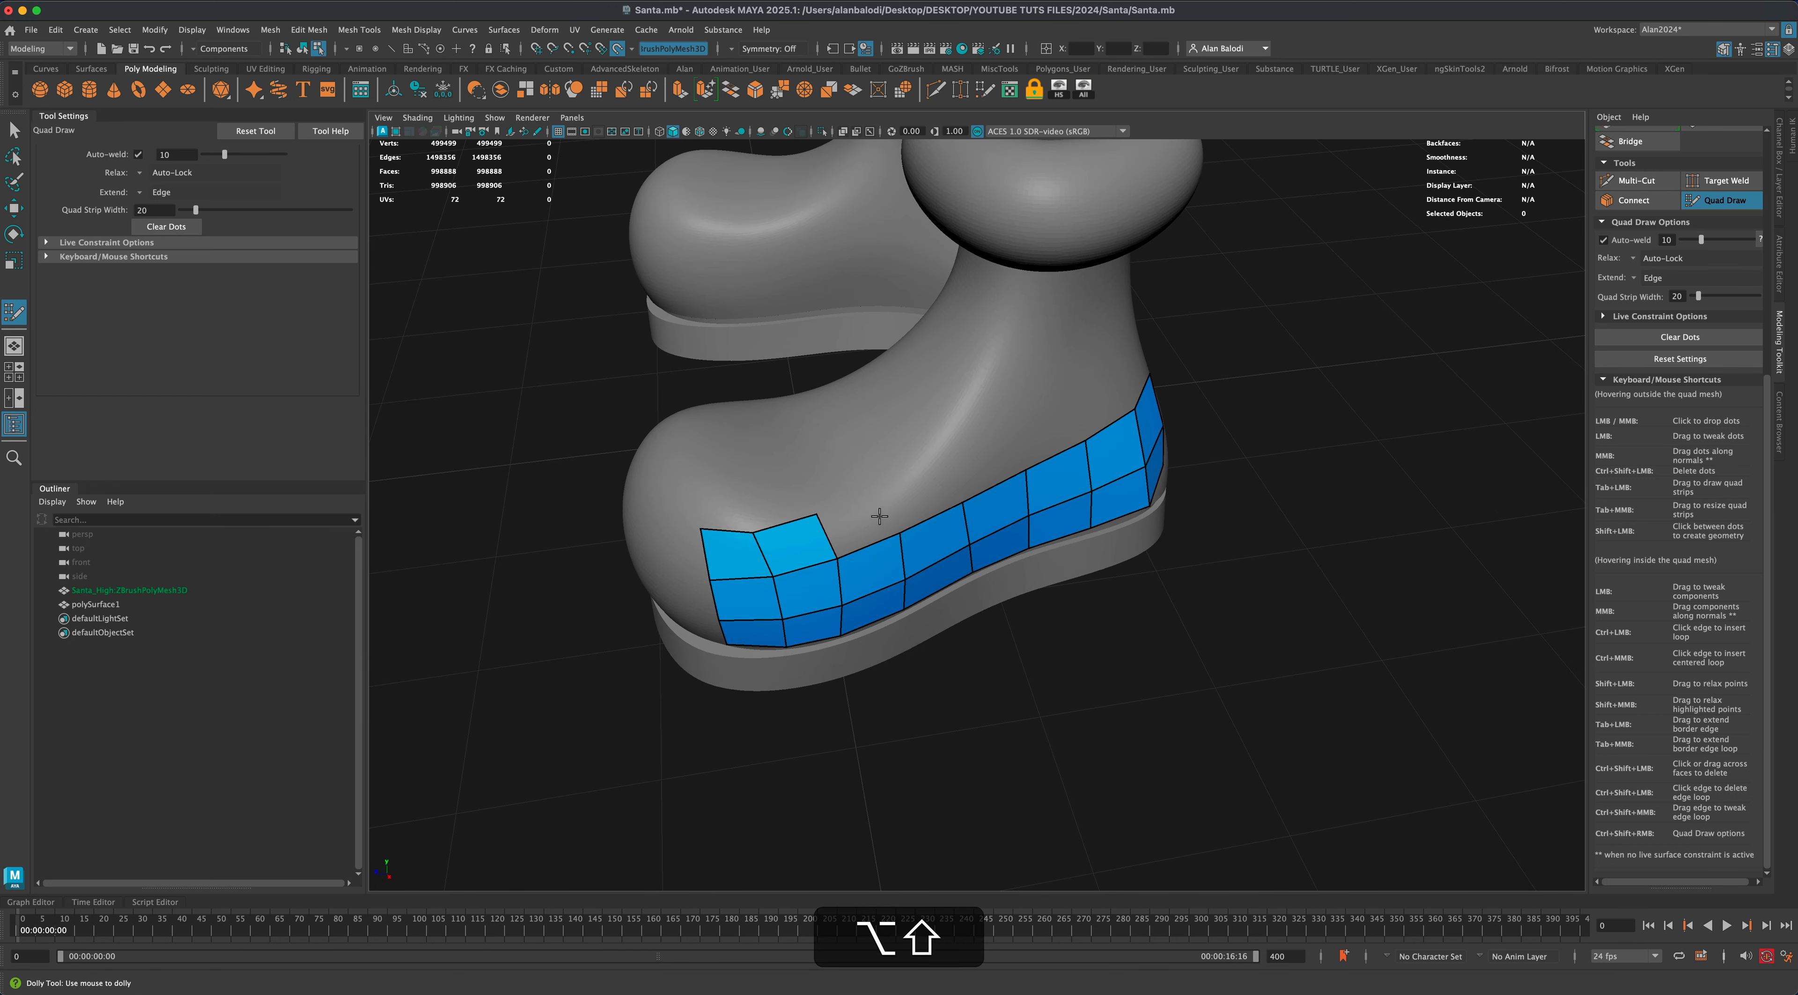
left_click(885, 499)
left_click(848, 537, "shift")
left_click(943, 475)
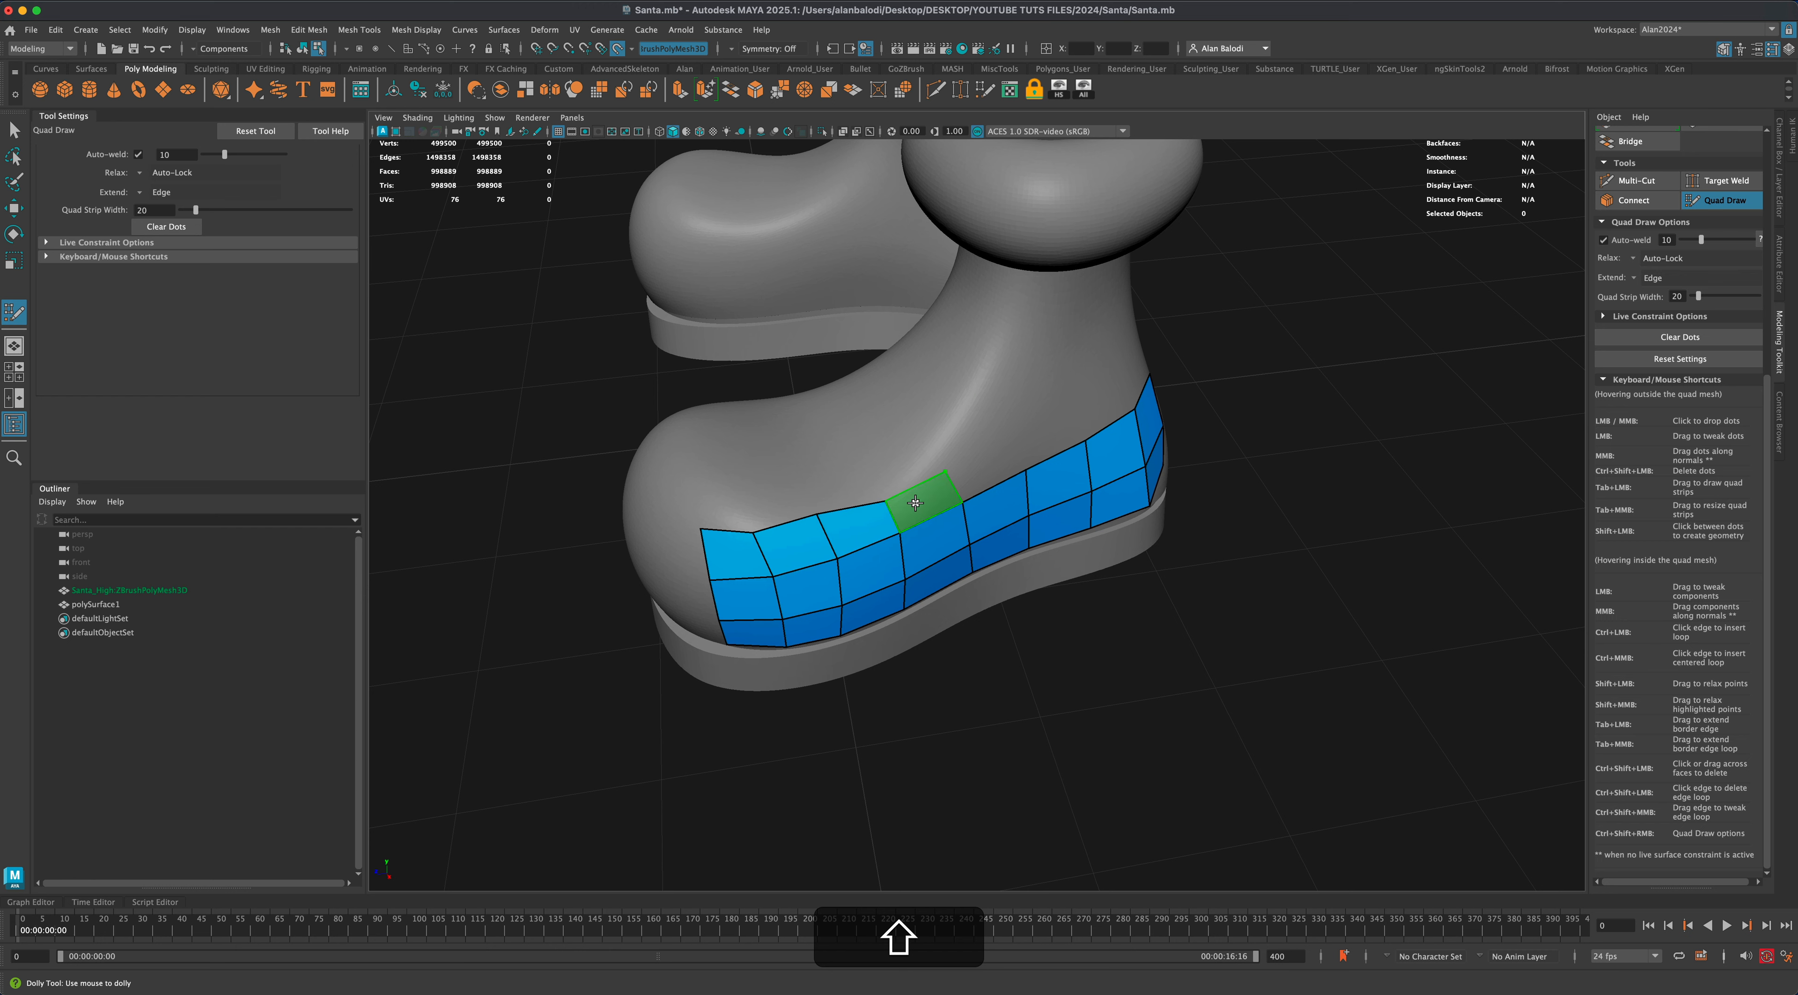
left_click(916, 503, "shift")
Complete the third row with four more quads up to the back of the heel.
left_click_drag(1102, 679, 970, 551, "alt+shift")
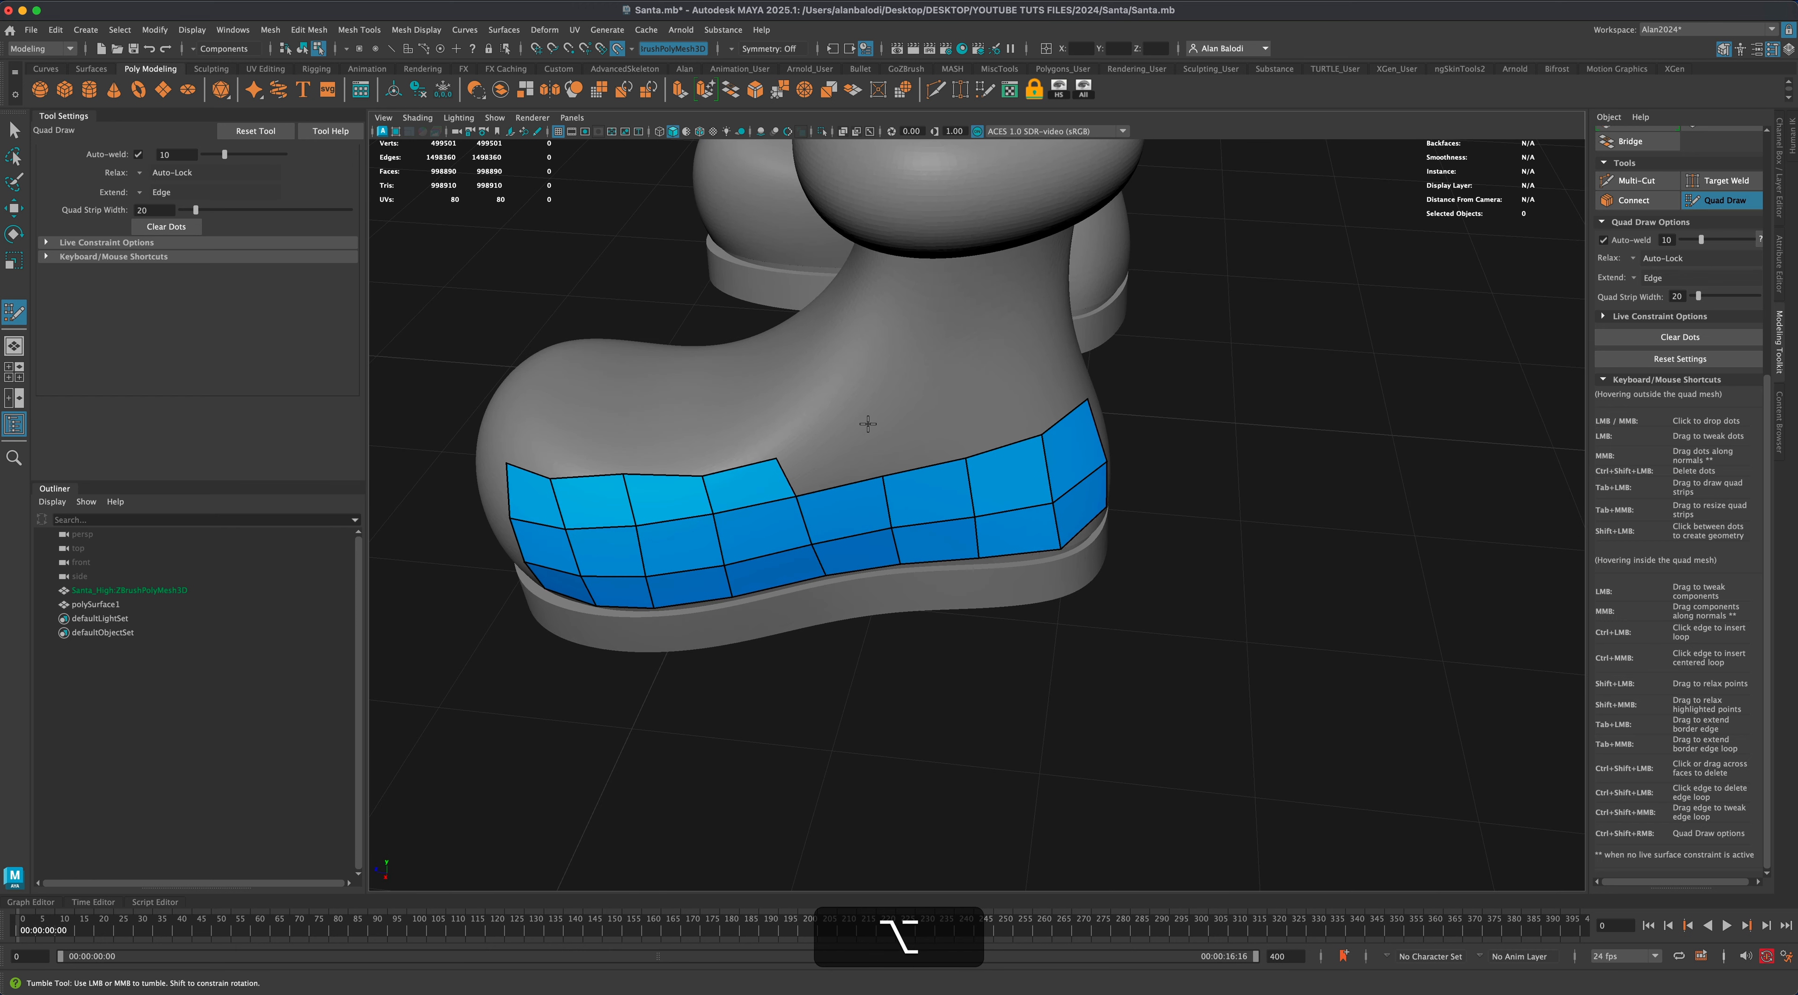
left_click(838, 454, "shift")
left_click(955, 403)
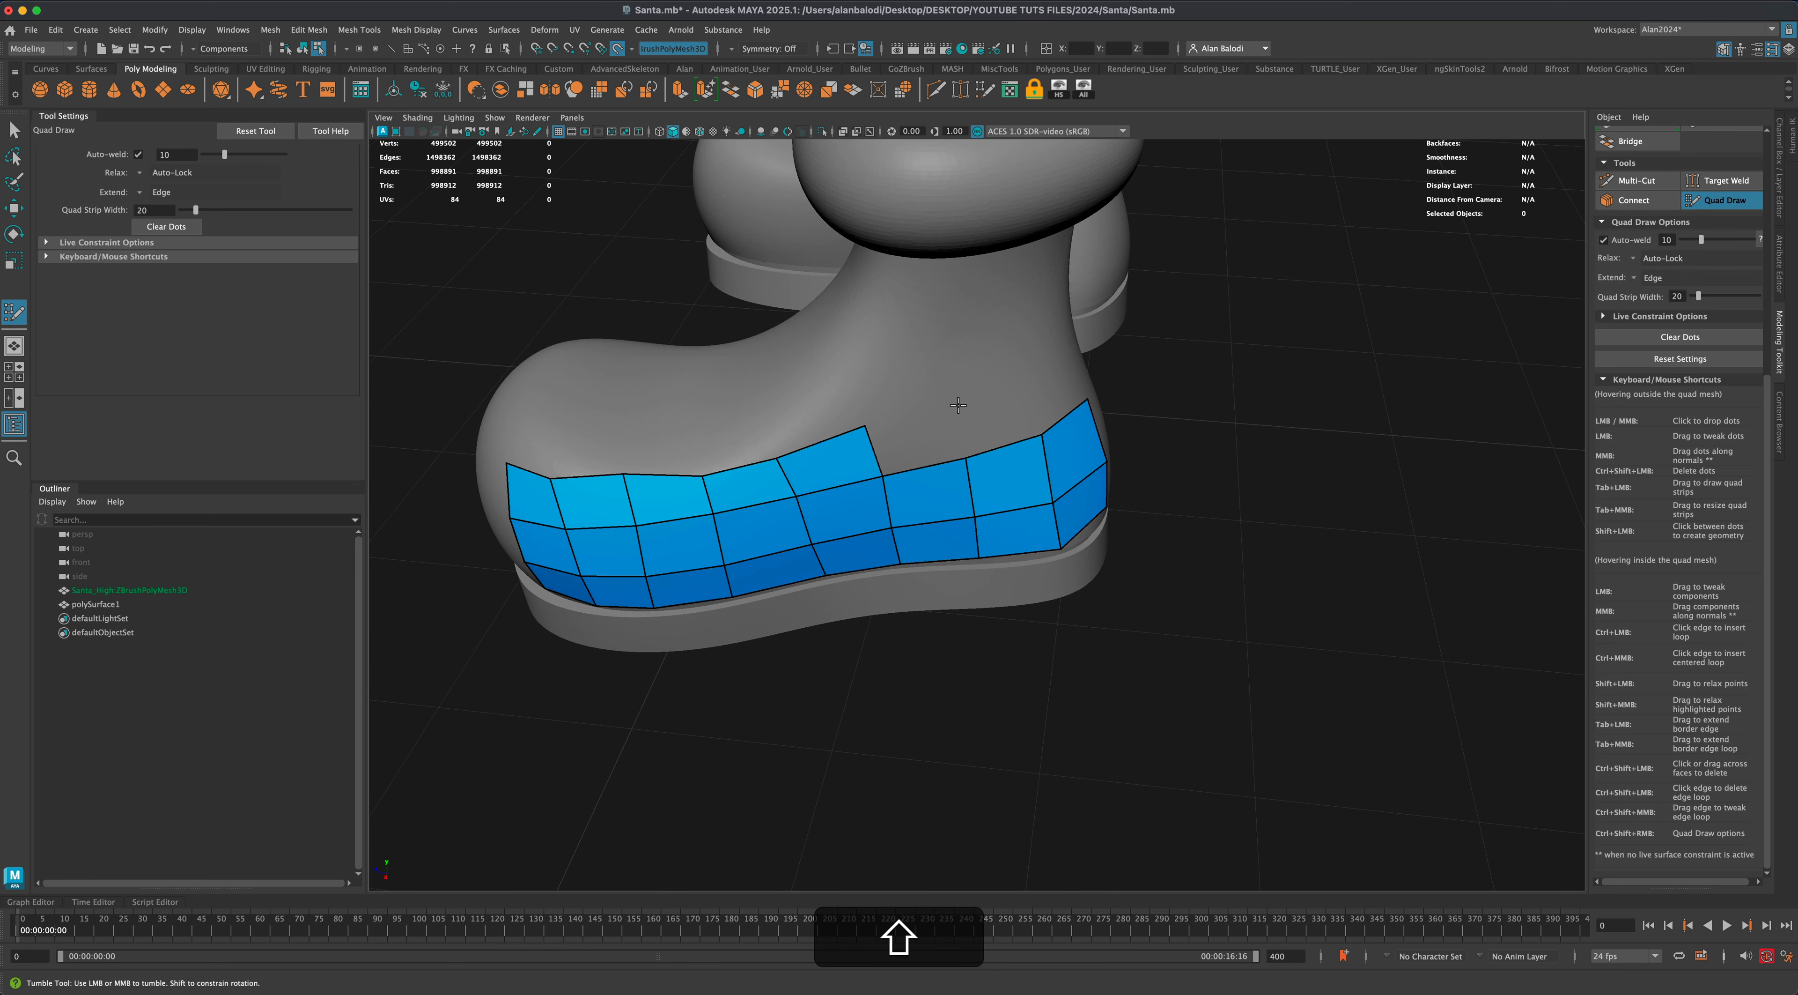
left_click(915, 437, "shift")
left_click(993, 416, "shift")
left_click_drag(1242, 529, 1208, 506, "alt")
left_click(808, 372)
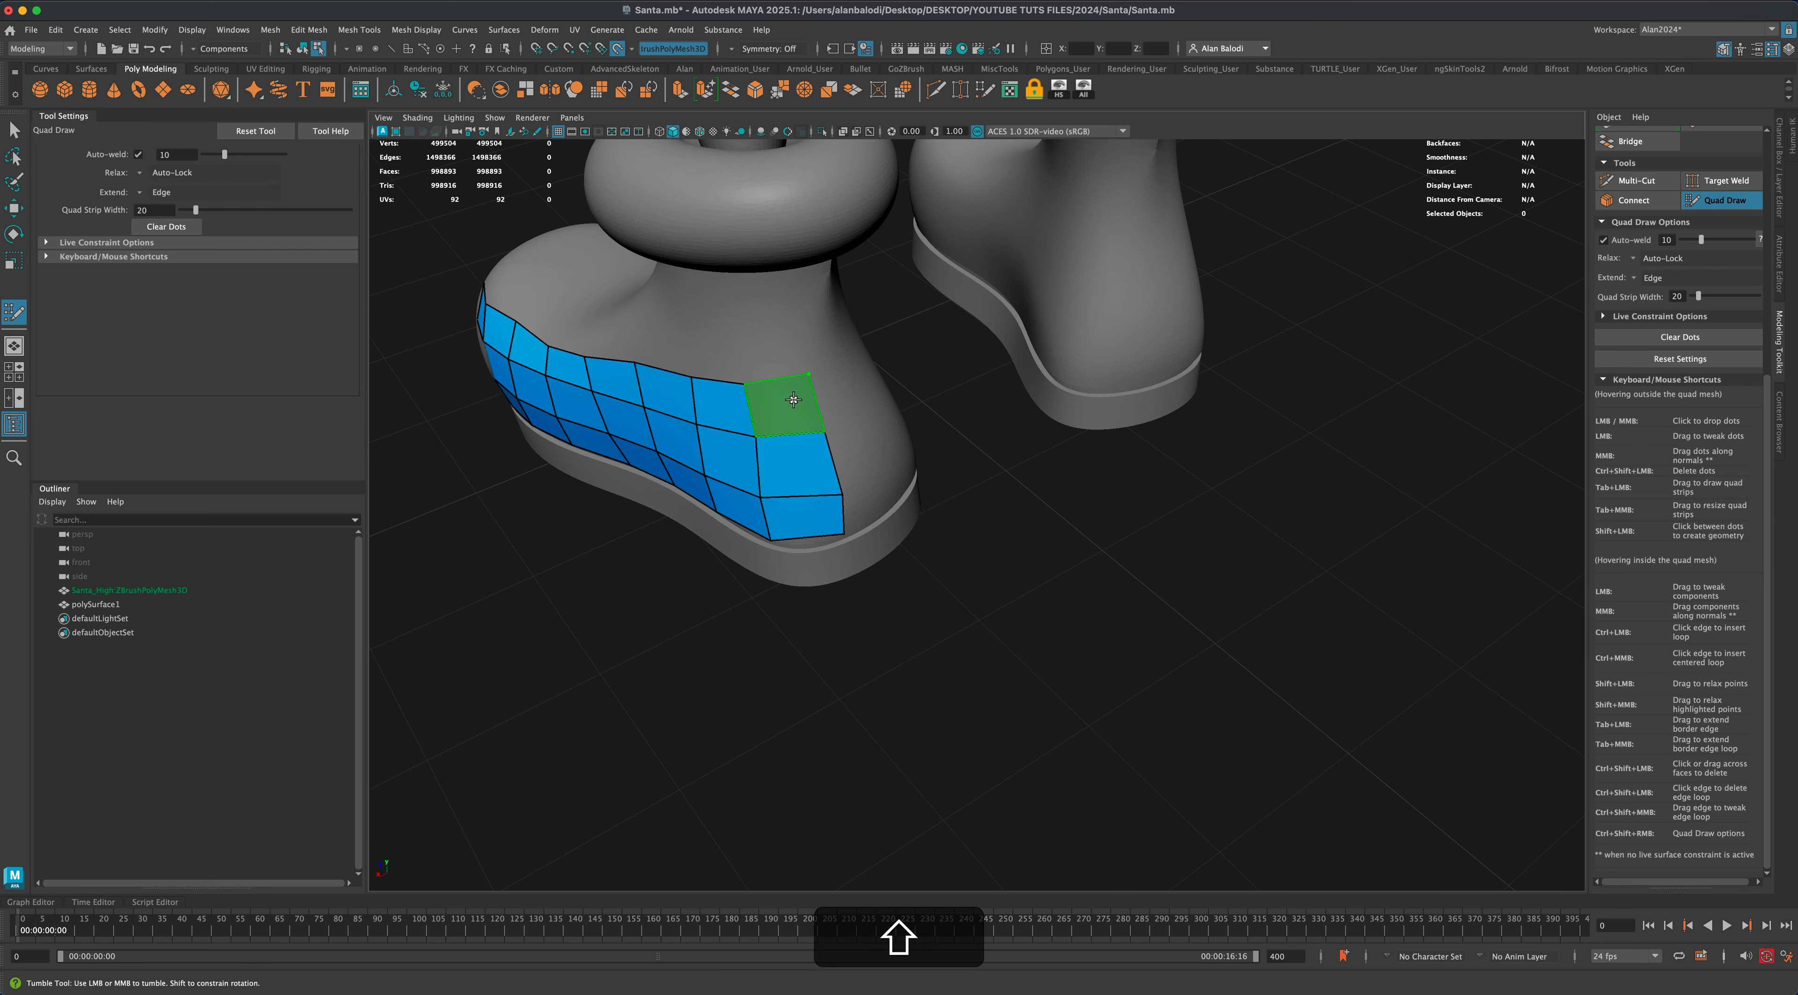
left_click(790, 405, "shift")
Add one quad at the toe end of the third row and another directly below it in the second row.
left_click_drag(1019, 550, 1215, 552, "alt+shift")
scroll(1026, 593, "down", 3)
scroll(1026, 592, "down", 4)
scroll(977, 534, "up", 4)
left_click(987, 581)
left_click(984, 590, "shift")
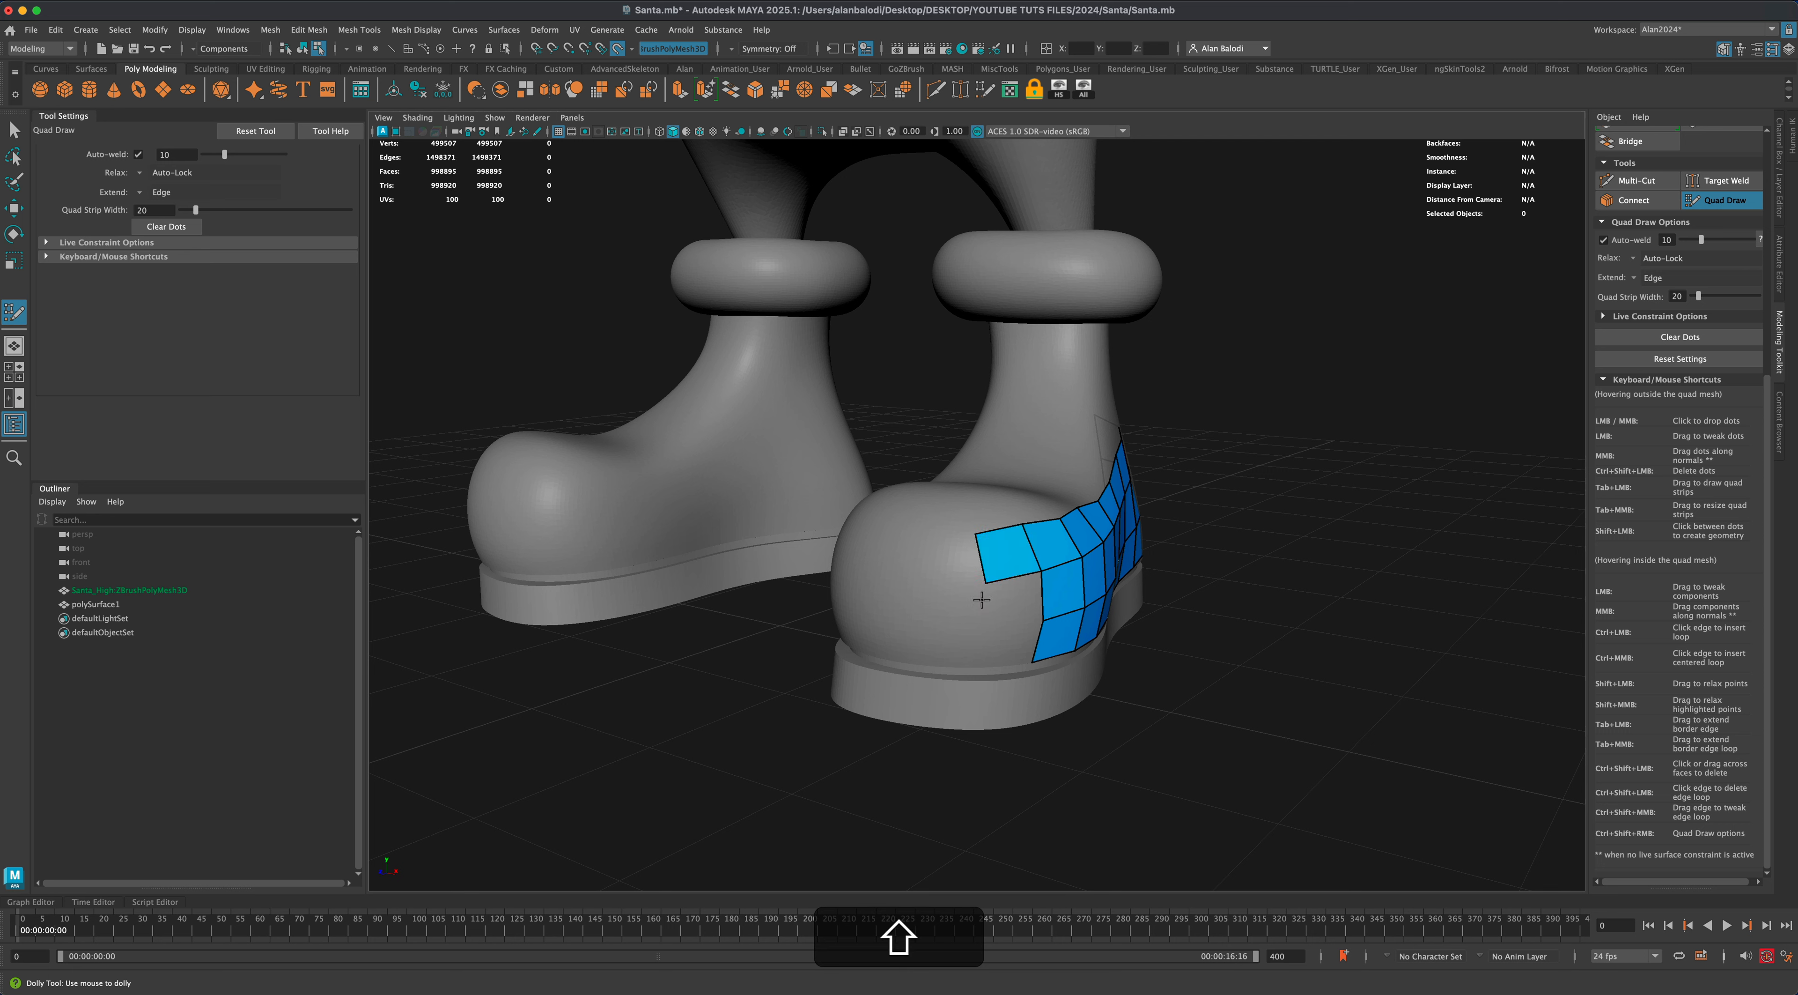
left_click(999, 604, "shift")
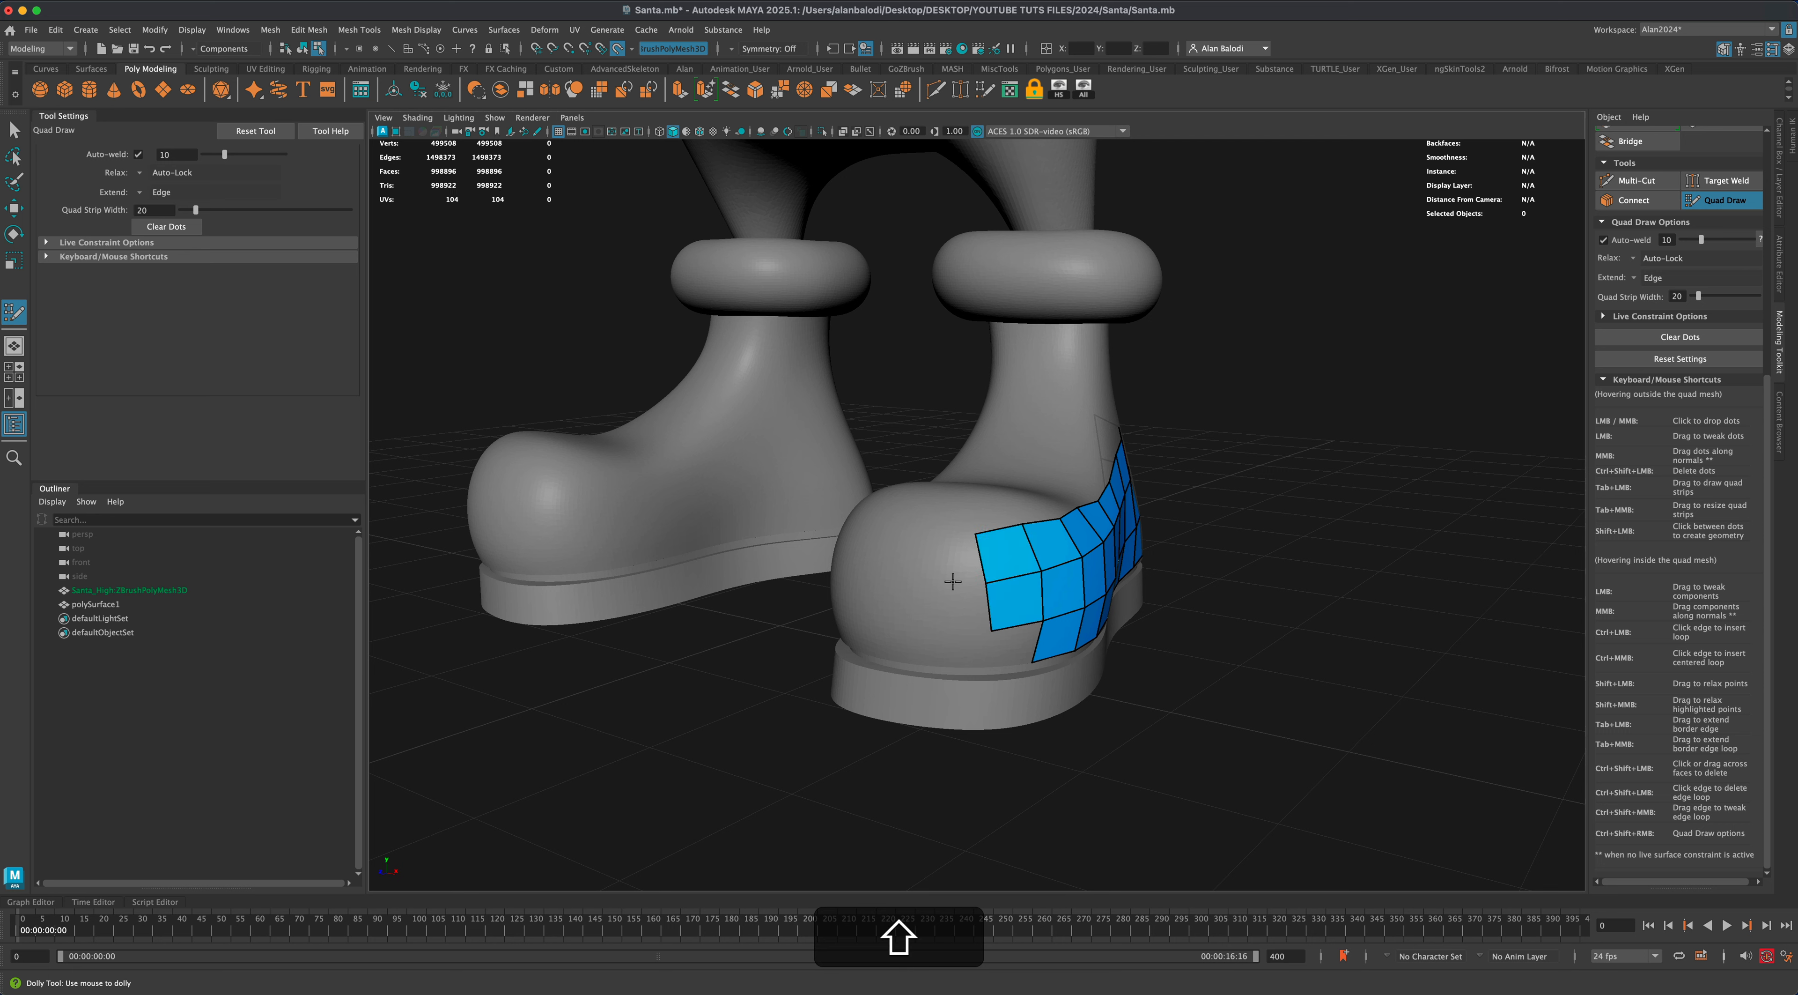
Try spanning the front of the toe with a single large quad from the second row's end, and undo it.
left_click(966, 590)
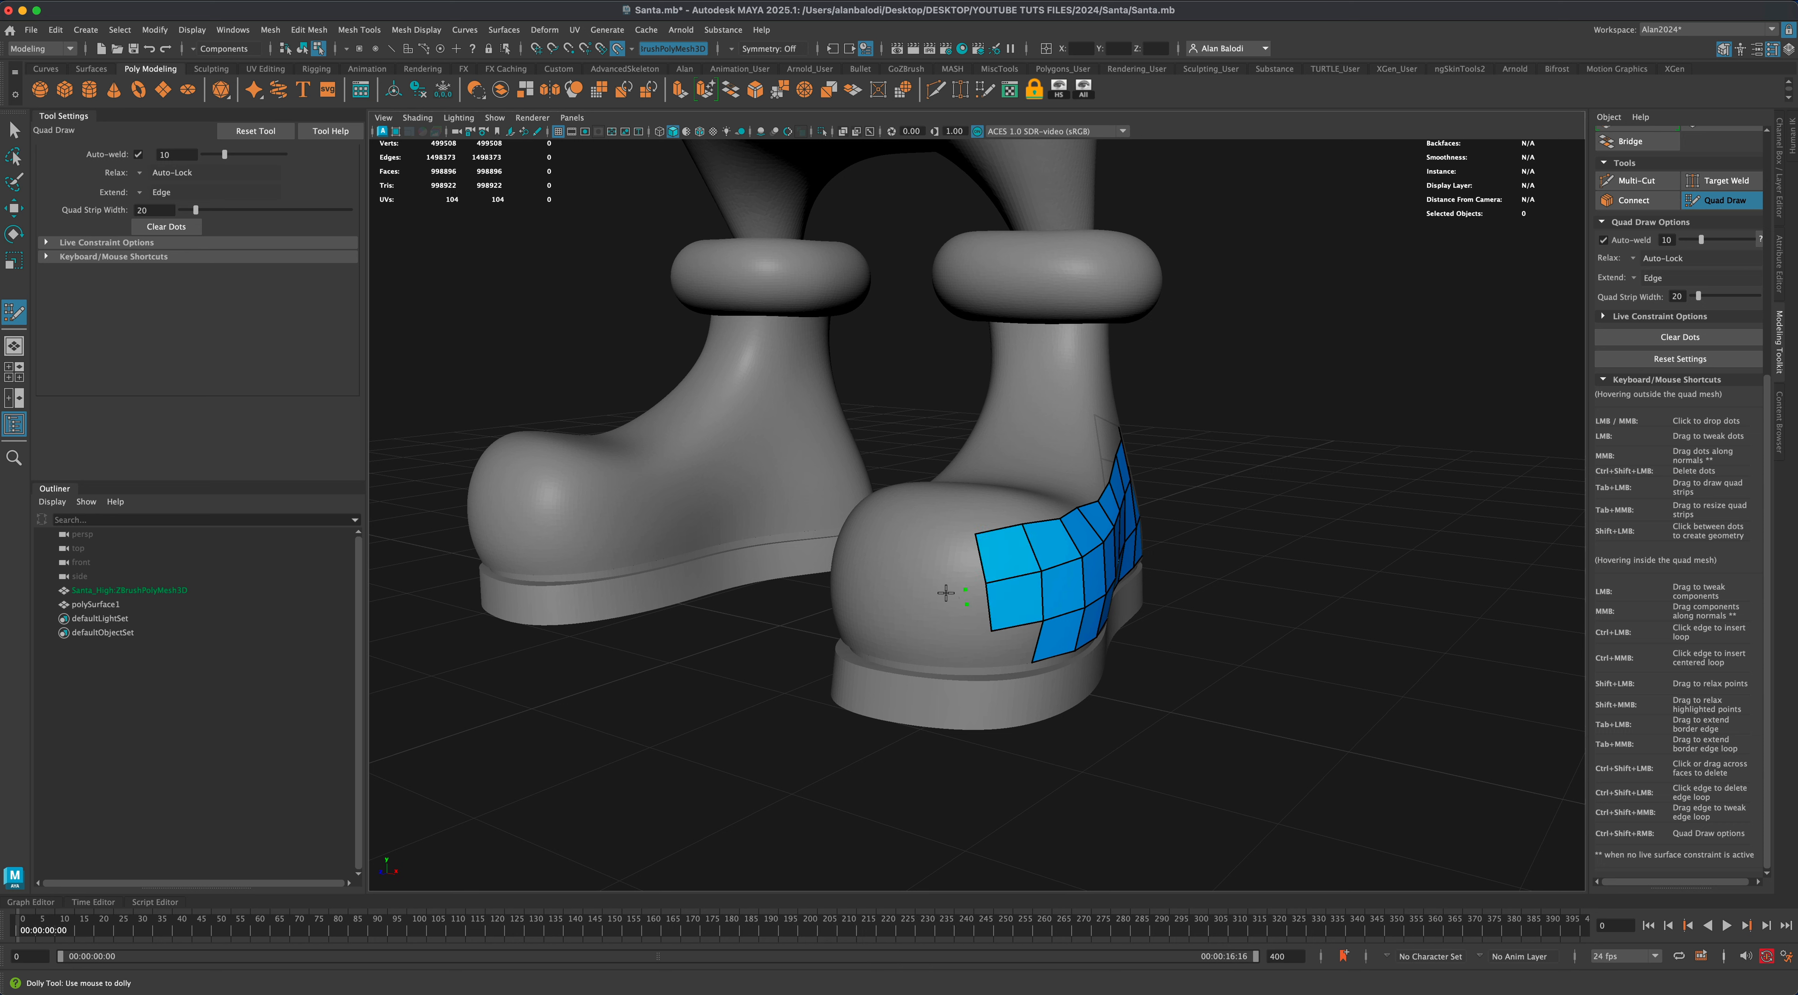
key("shift")
key("super+z")
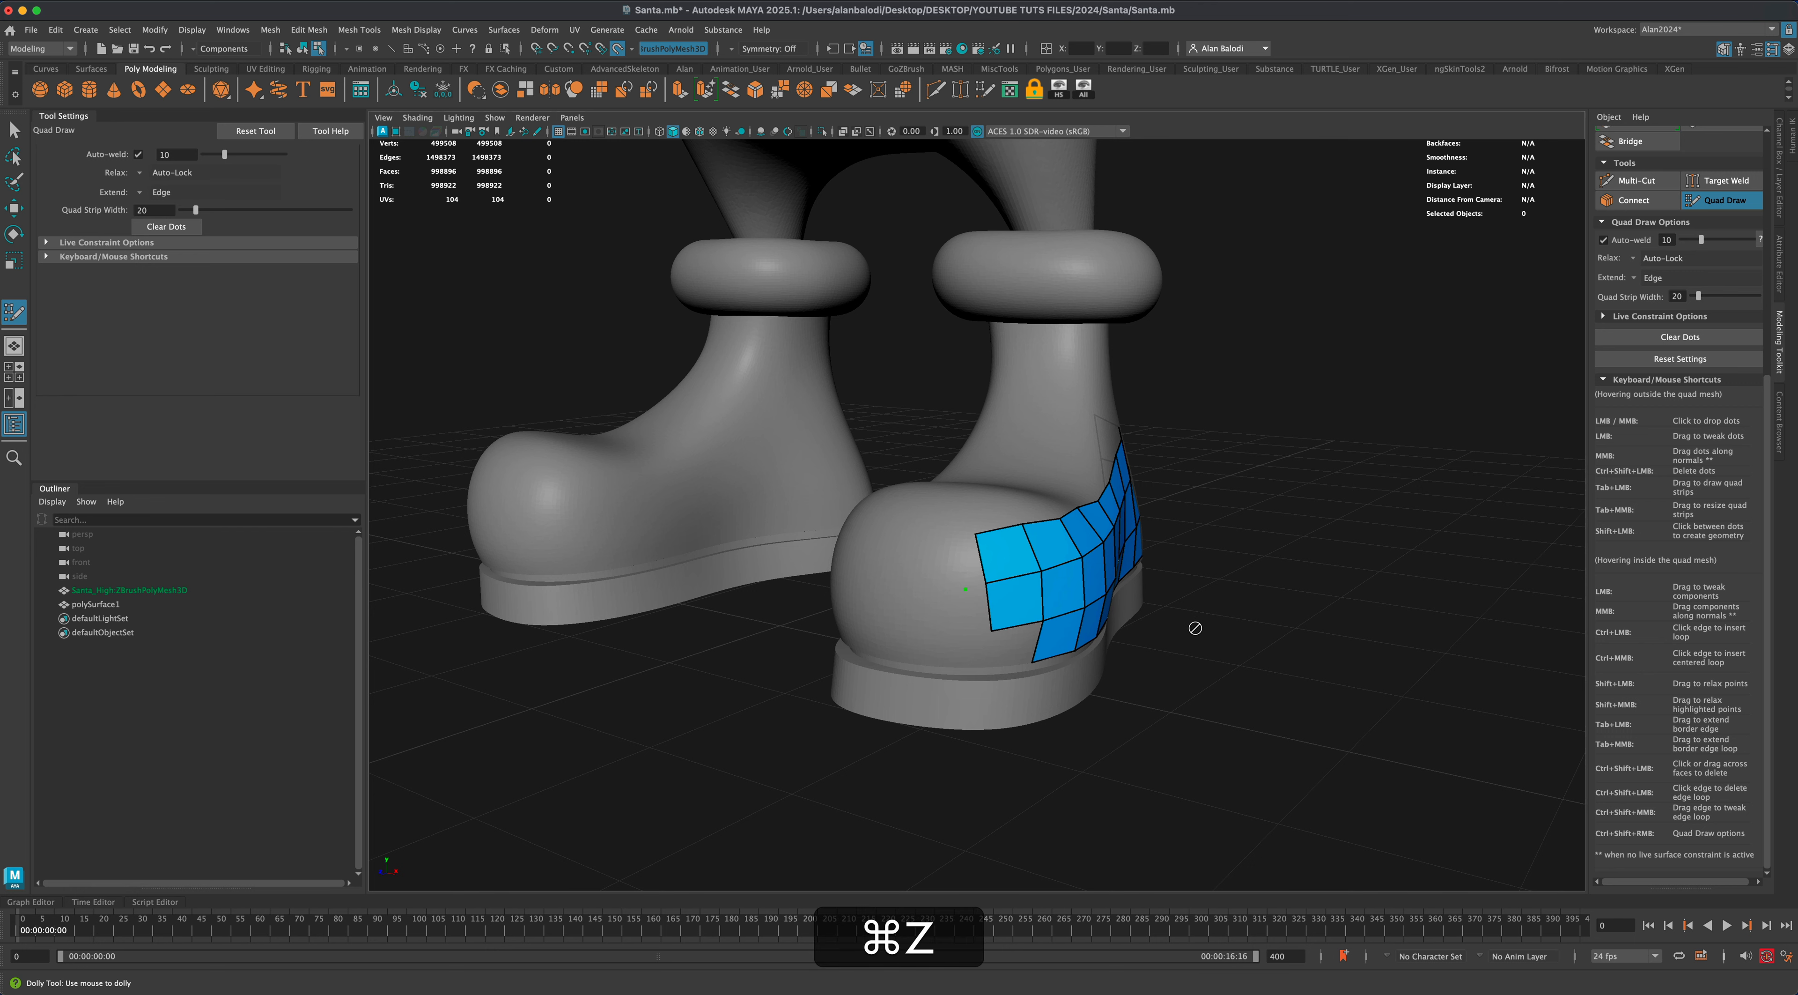
left_click_drag(1203, 719, 880, 567, "alt")
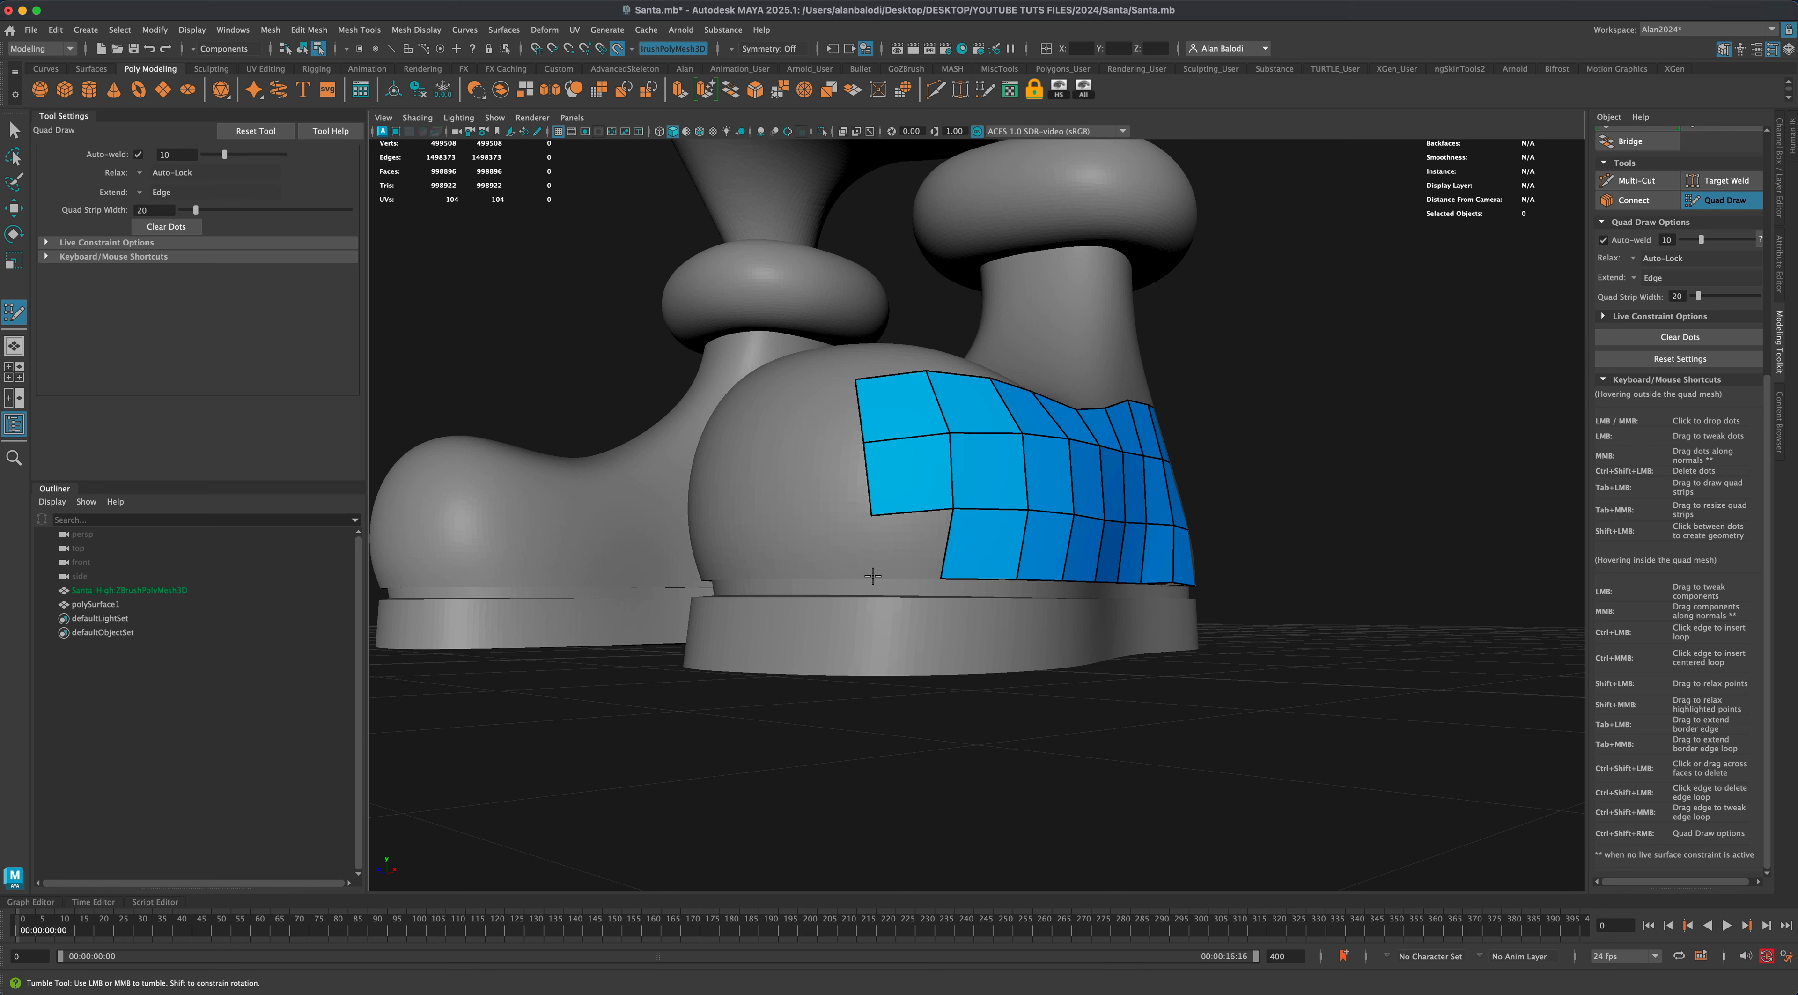
left_click_drag(872, 575, 972, 562, "alt")
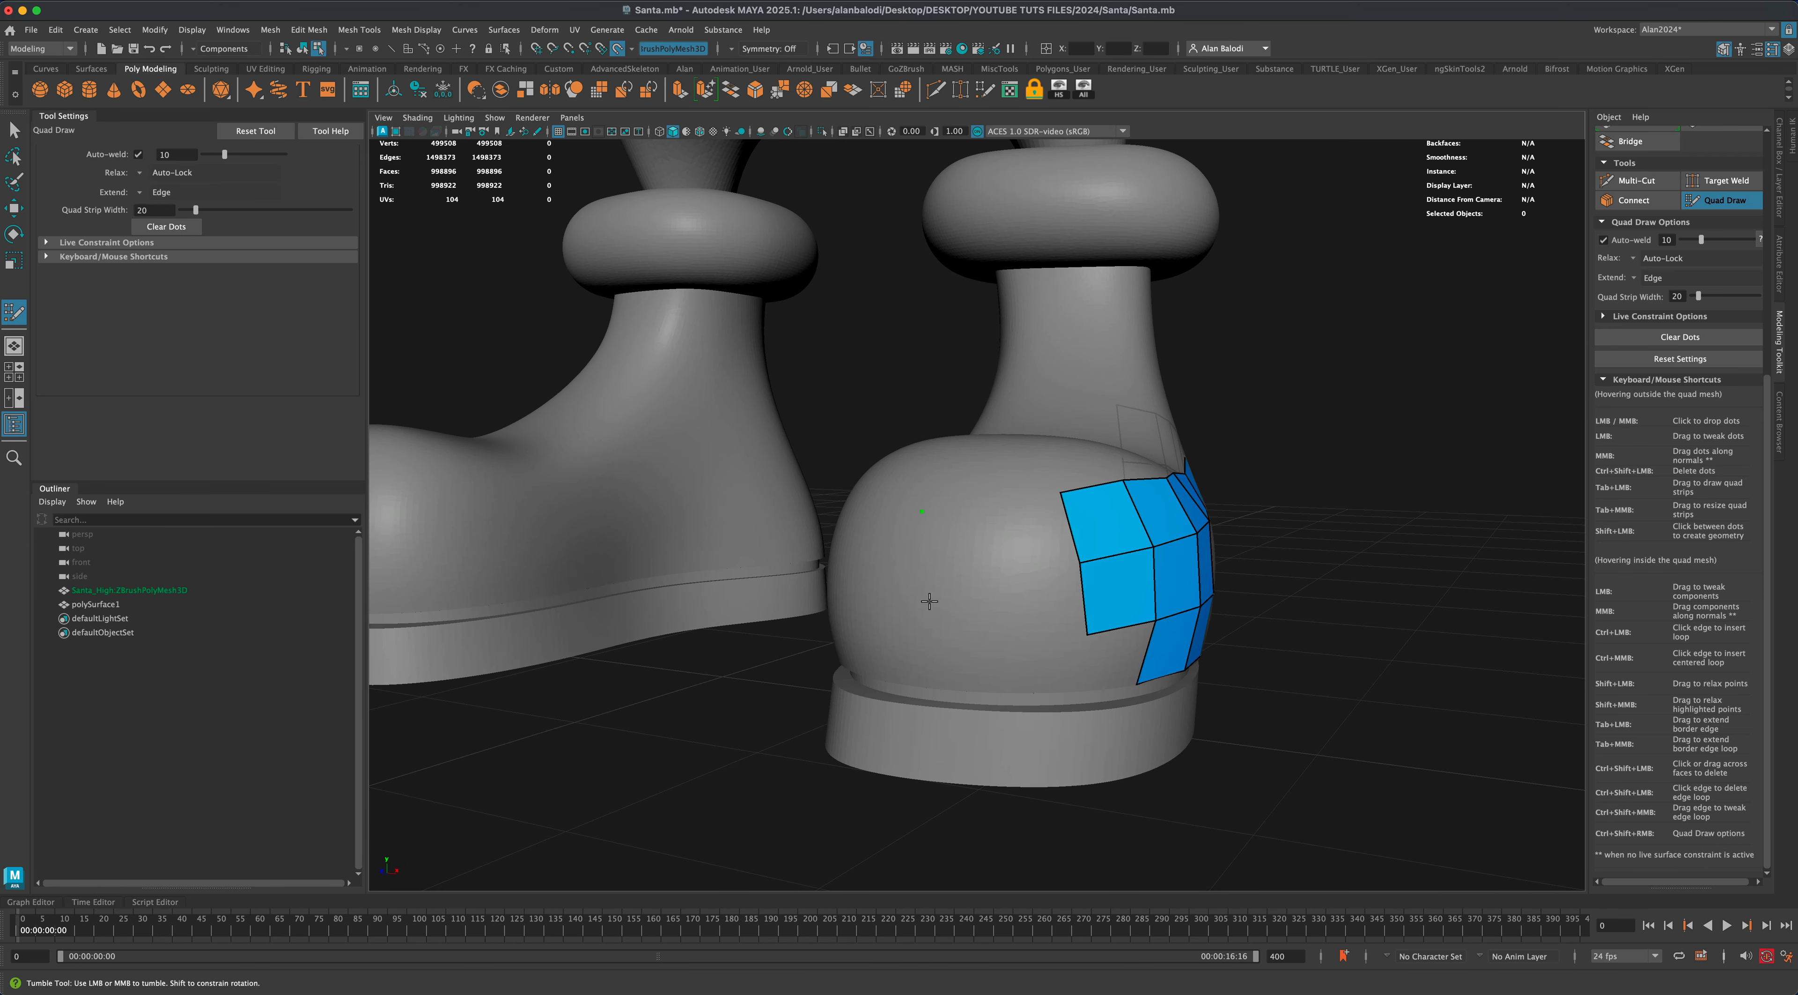
left_click(977, 589, "shift")
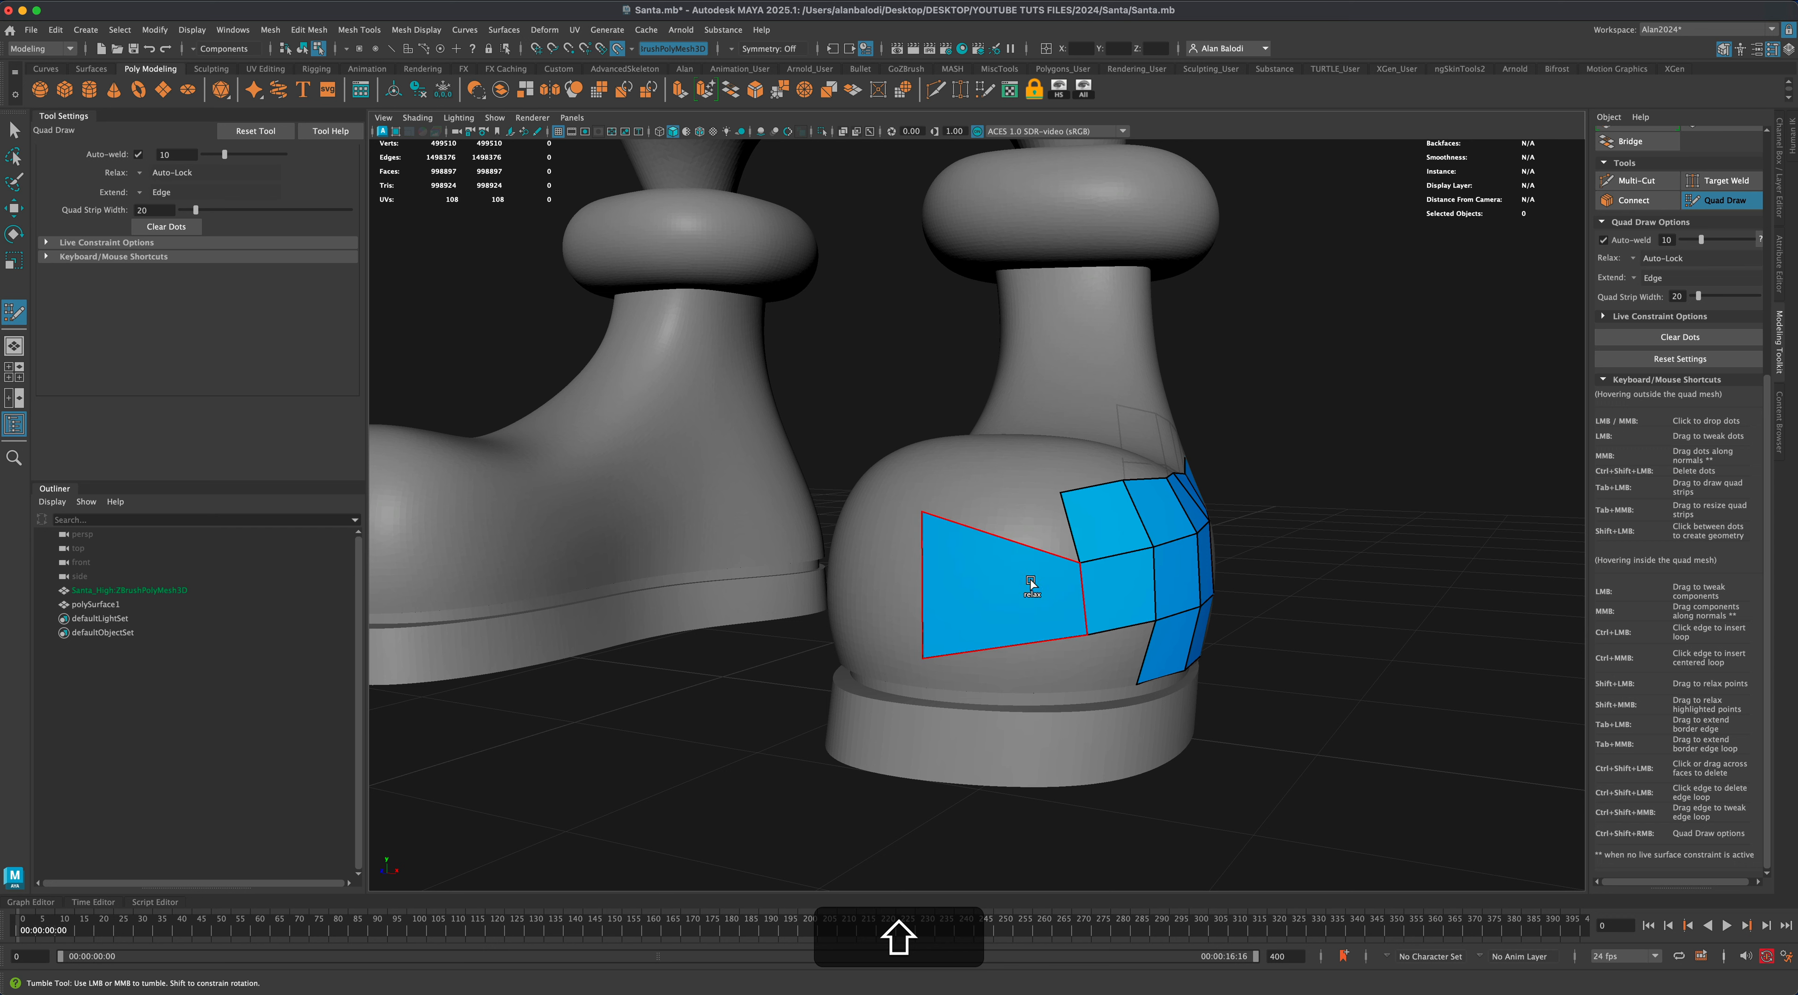
left_click_drag(1285, 655, 836, 755, "alt")
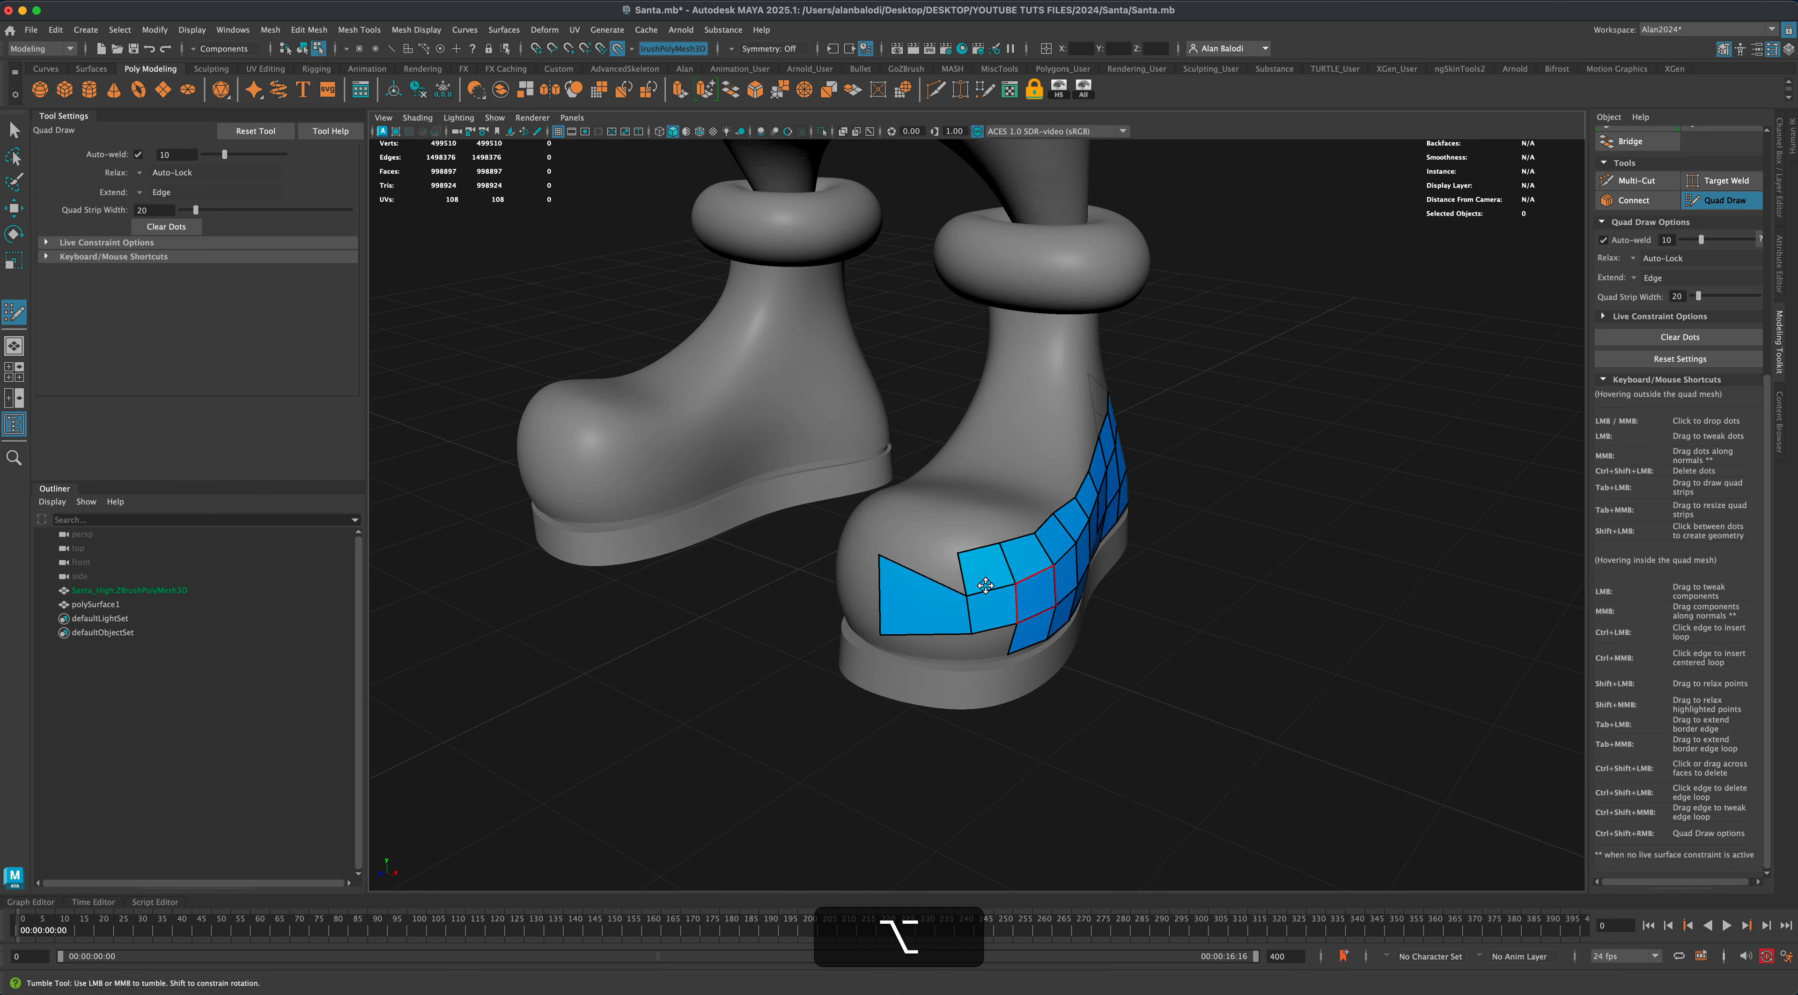
scroll(832, 756, "up", 3)
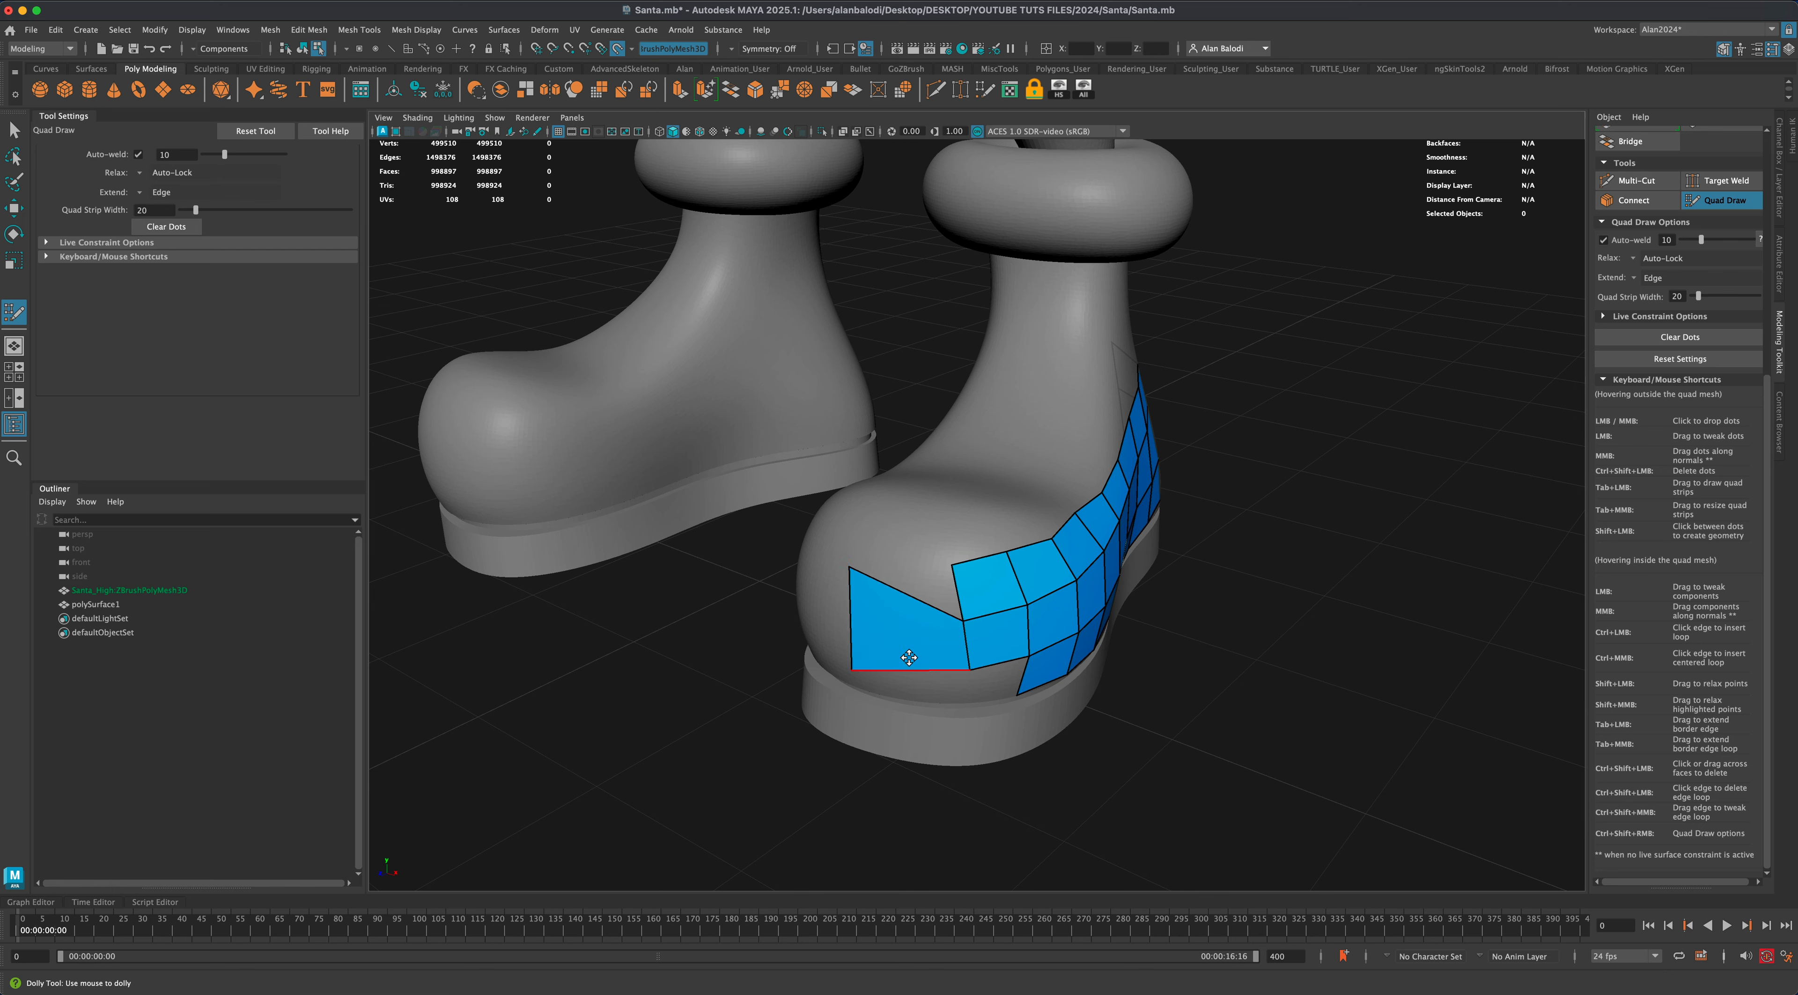
left_click_drag(766, 627, 727, 638, "alt")
scroll(675, 683, "up", 3)
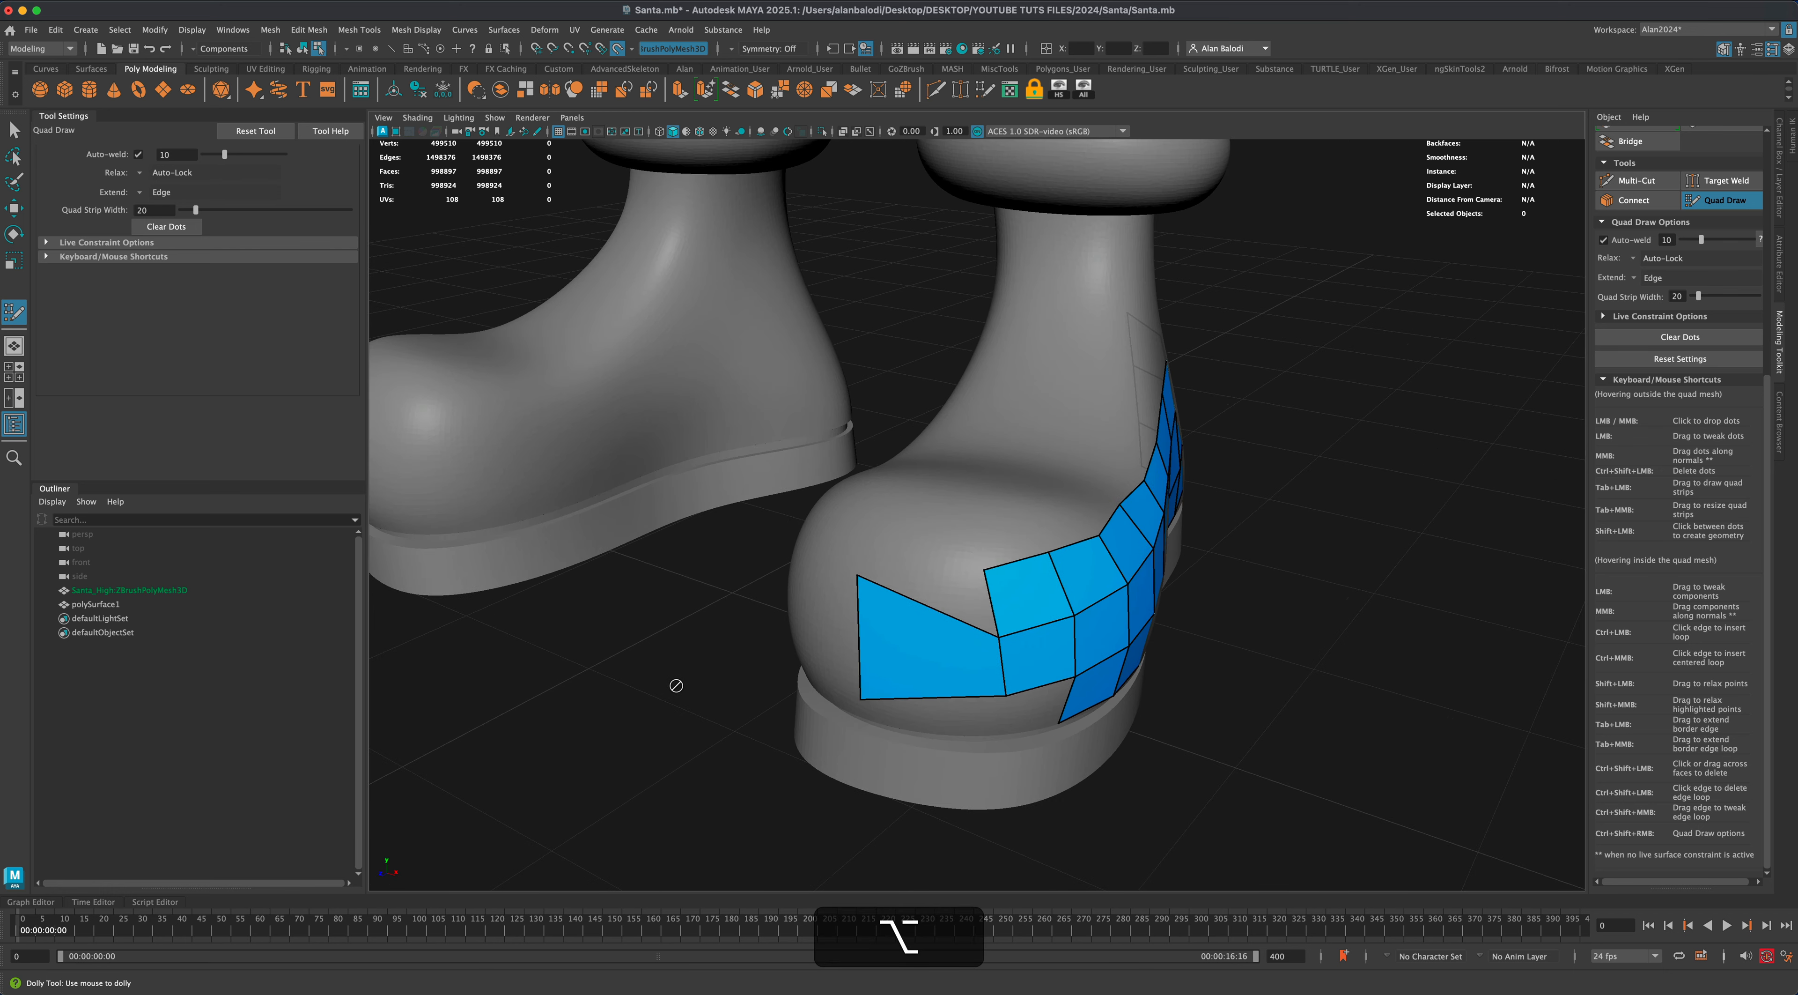
middle_click_drag(674, 684, 689, 640, "alt")
scroll(690, 647, "down", 3)
scroll(690, 634, "up", 5)
left_click_drag(690, 647, 727, 647, "alt")
scroll(690, 634, "down", 3)
key("alt+super+z")
key("super+z")
key("super+z")
Extend the third row across the front of the toe with two evenly sized quads.
scroll(727, 646, "down", 5)
left_click(1050, 520)
left_click(1052, 577)
left_click(1083, 546, "shift")
left_click(989, 519)
left_click(989, 572)
left_click(1019, 548, "shift")
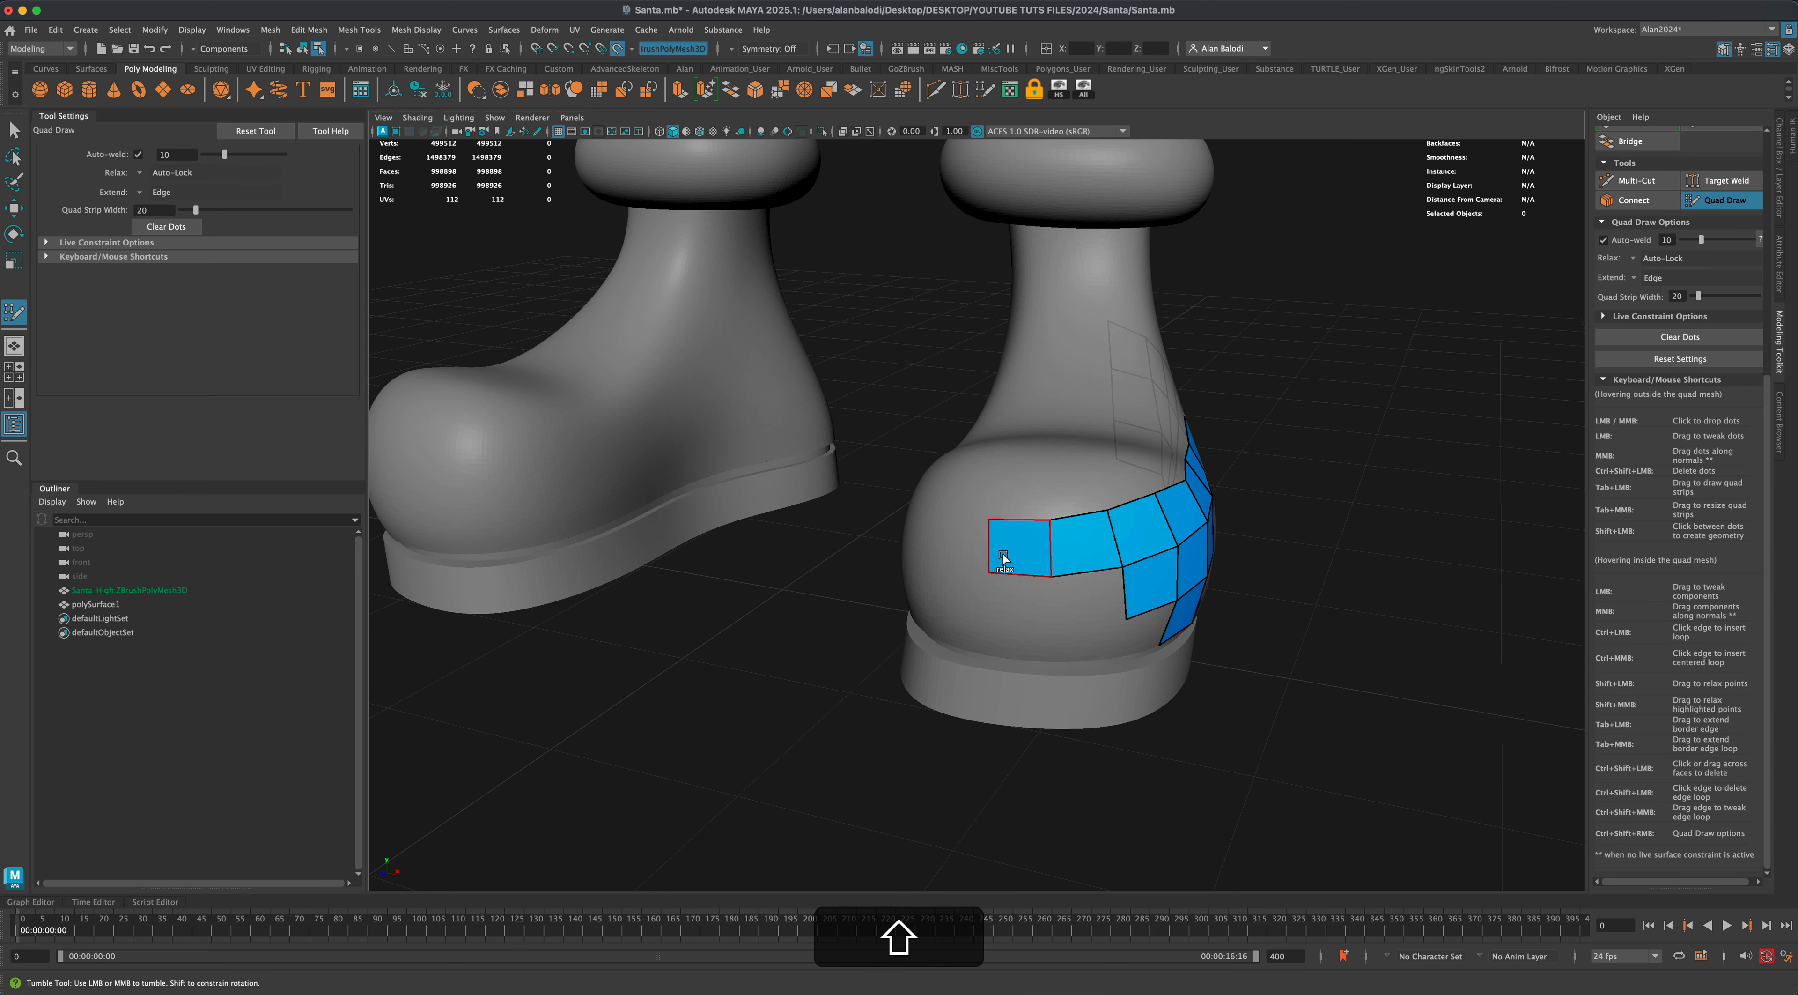
Extend the second row across the toe with two quads beneath the third row.
left_click(1061, 619)
left_click(1092, 599, "shift")
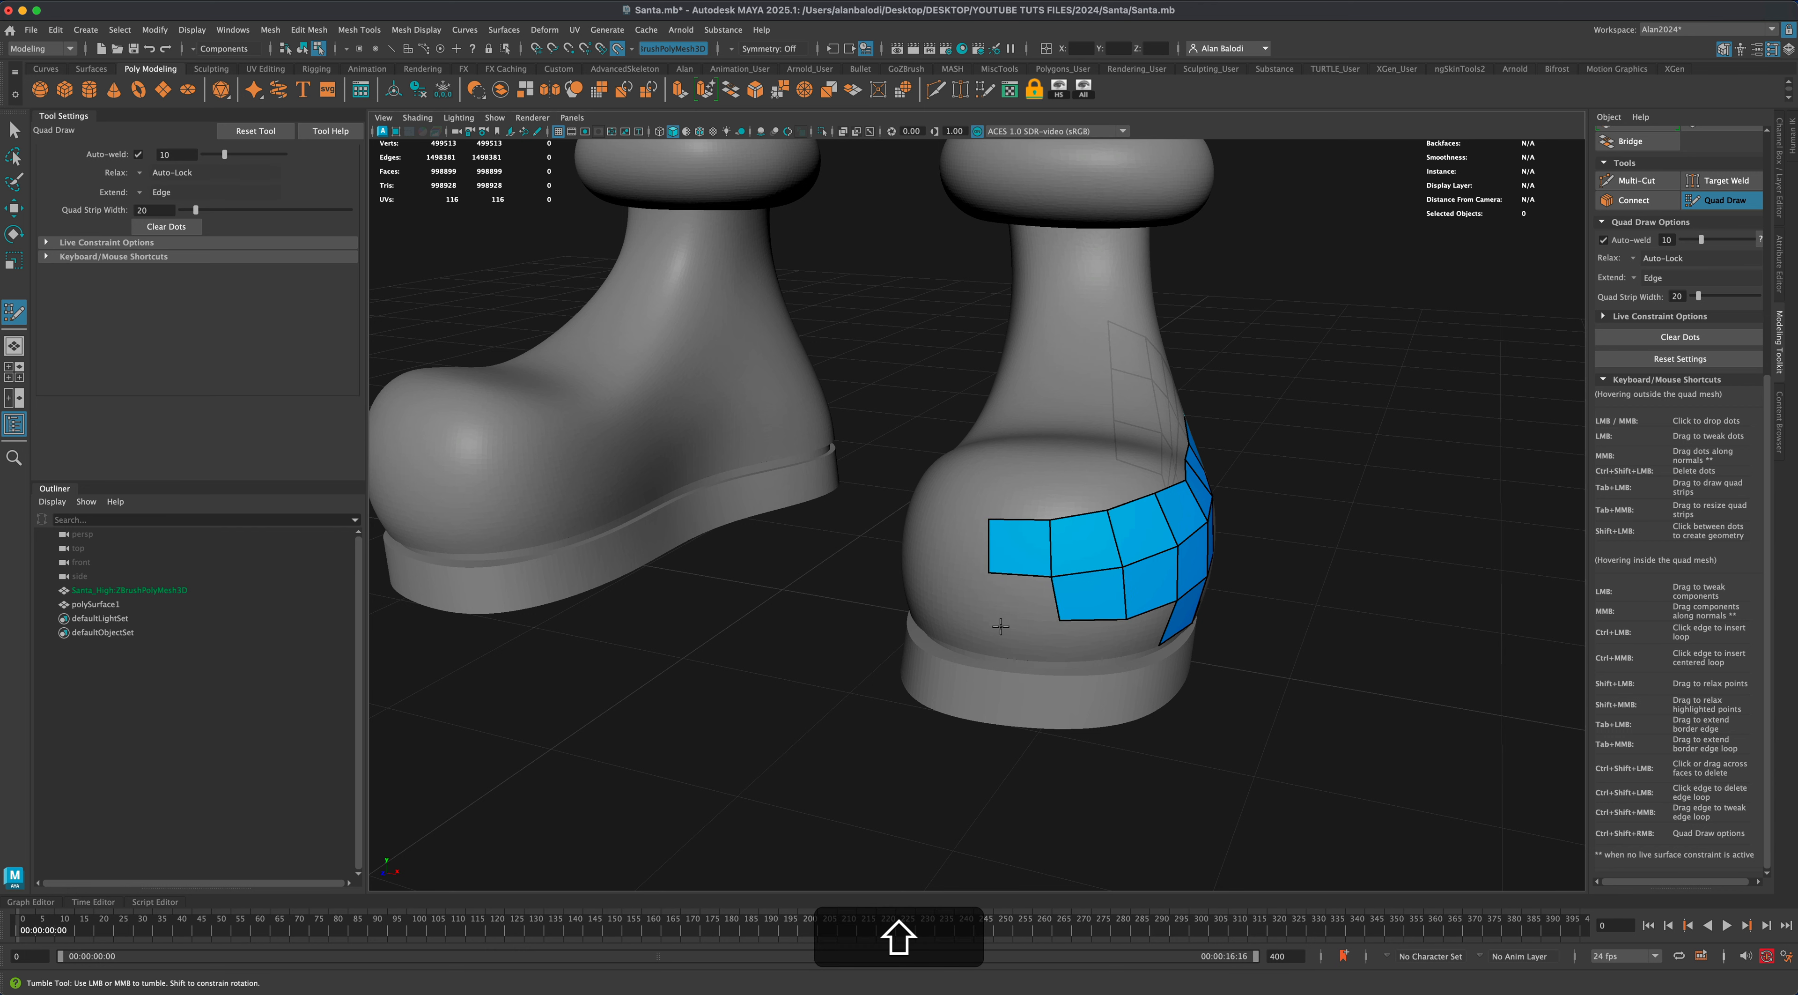
left_click(990, 621)
left_click(1019, 605, "shift")
Fill the bottom row above the sole with three quads across the front of the toe.
left_click_drag(1295, 708, 1201, 665, "alt")
left_click_drag(1147, 737, 1144, 727, "alt")
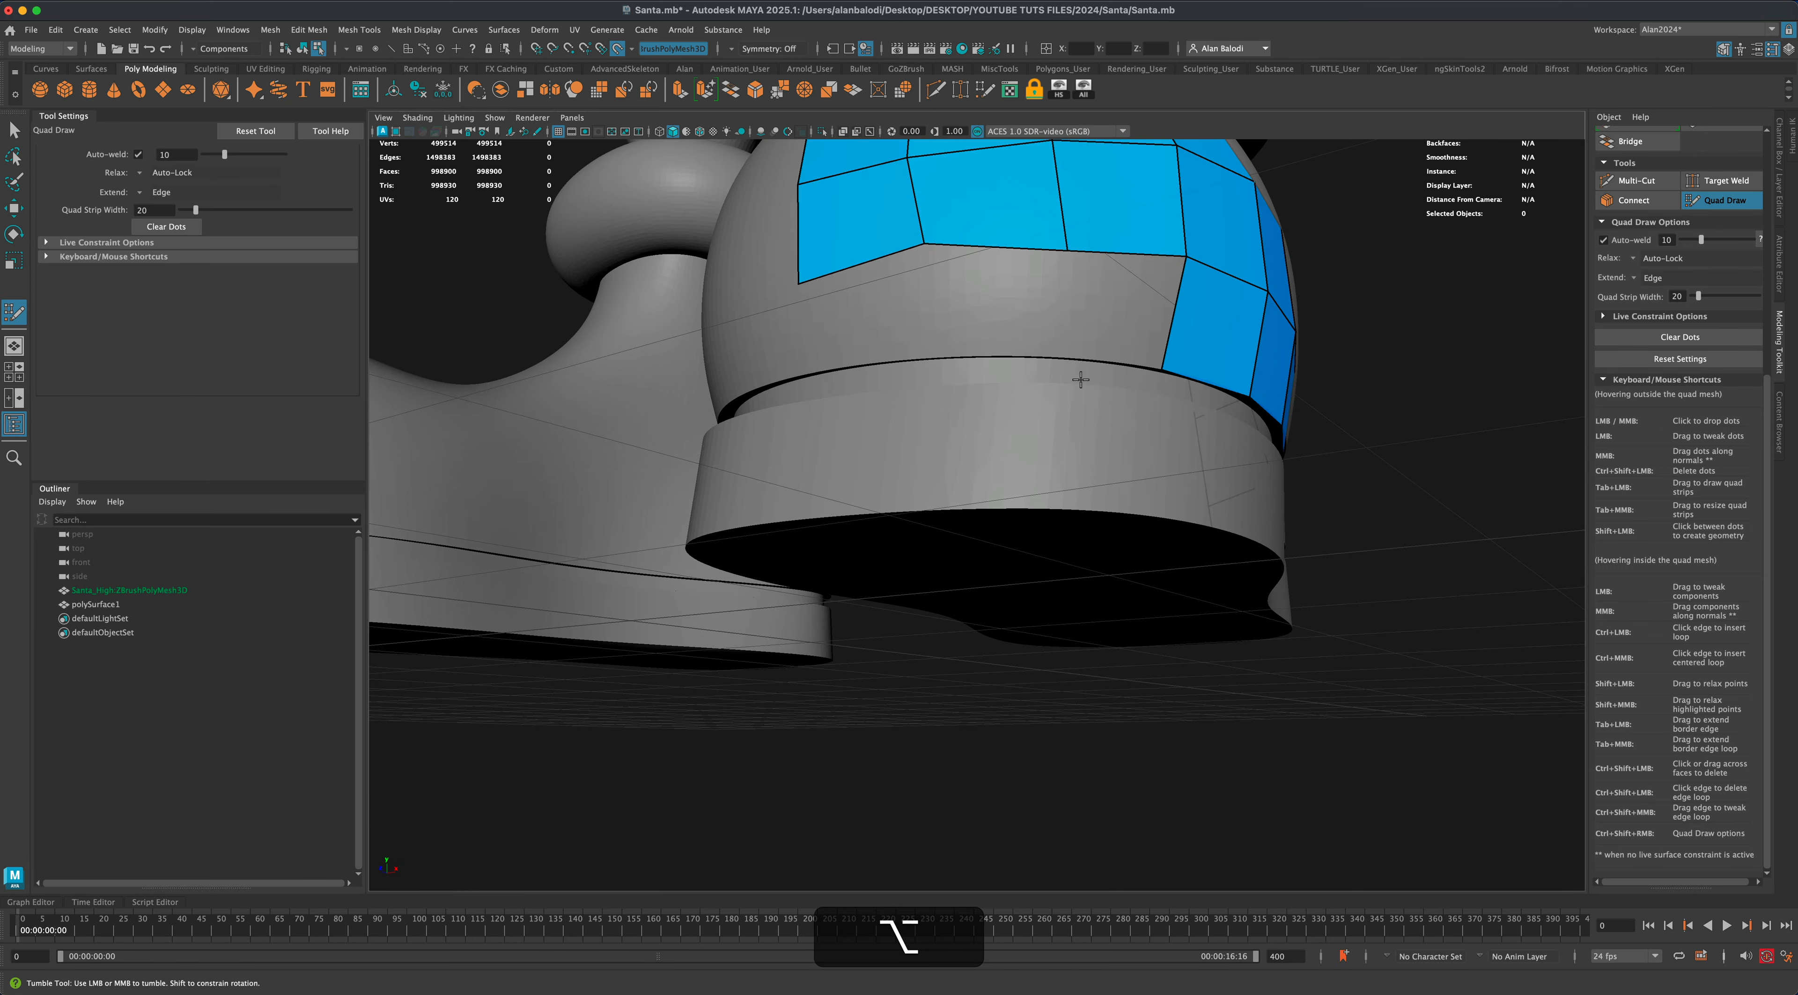
left_click(1145, 314, "shift")
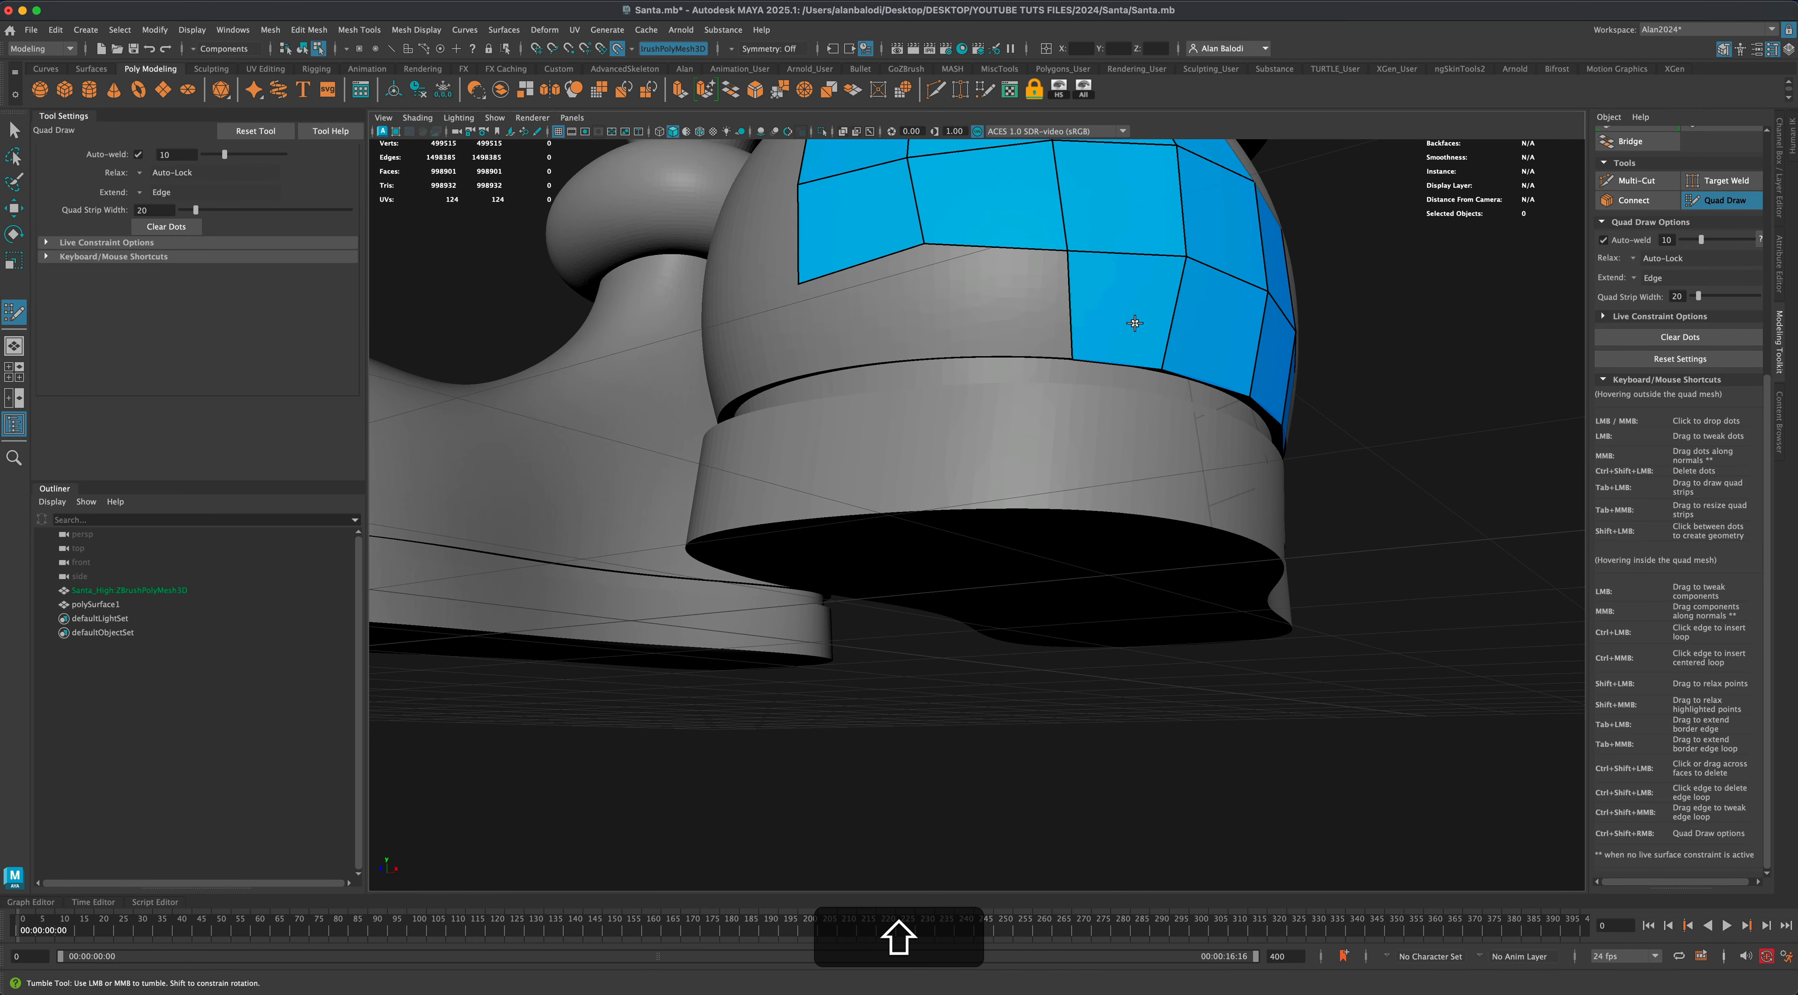
left_click(992, 318, "shift")
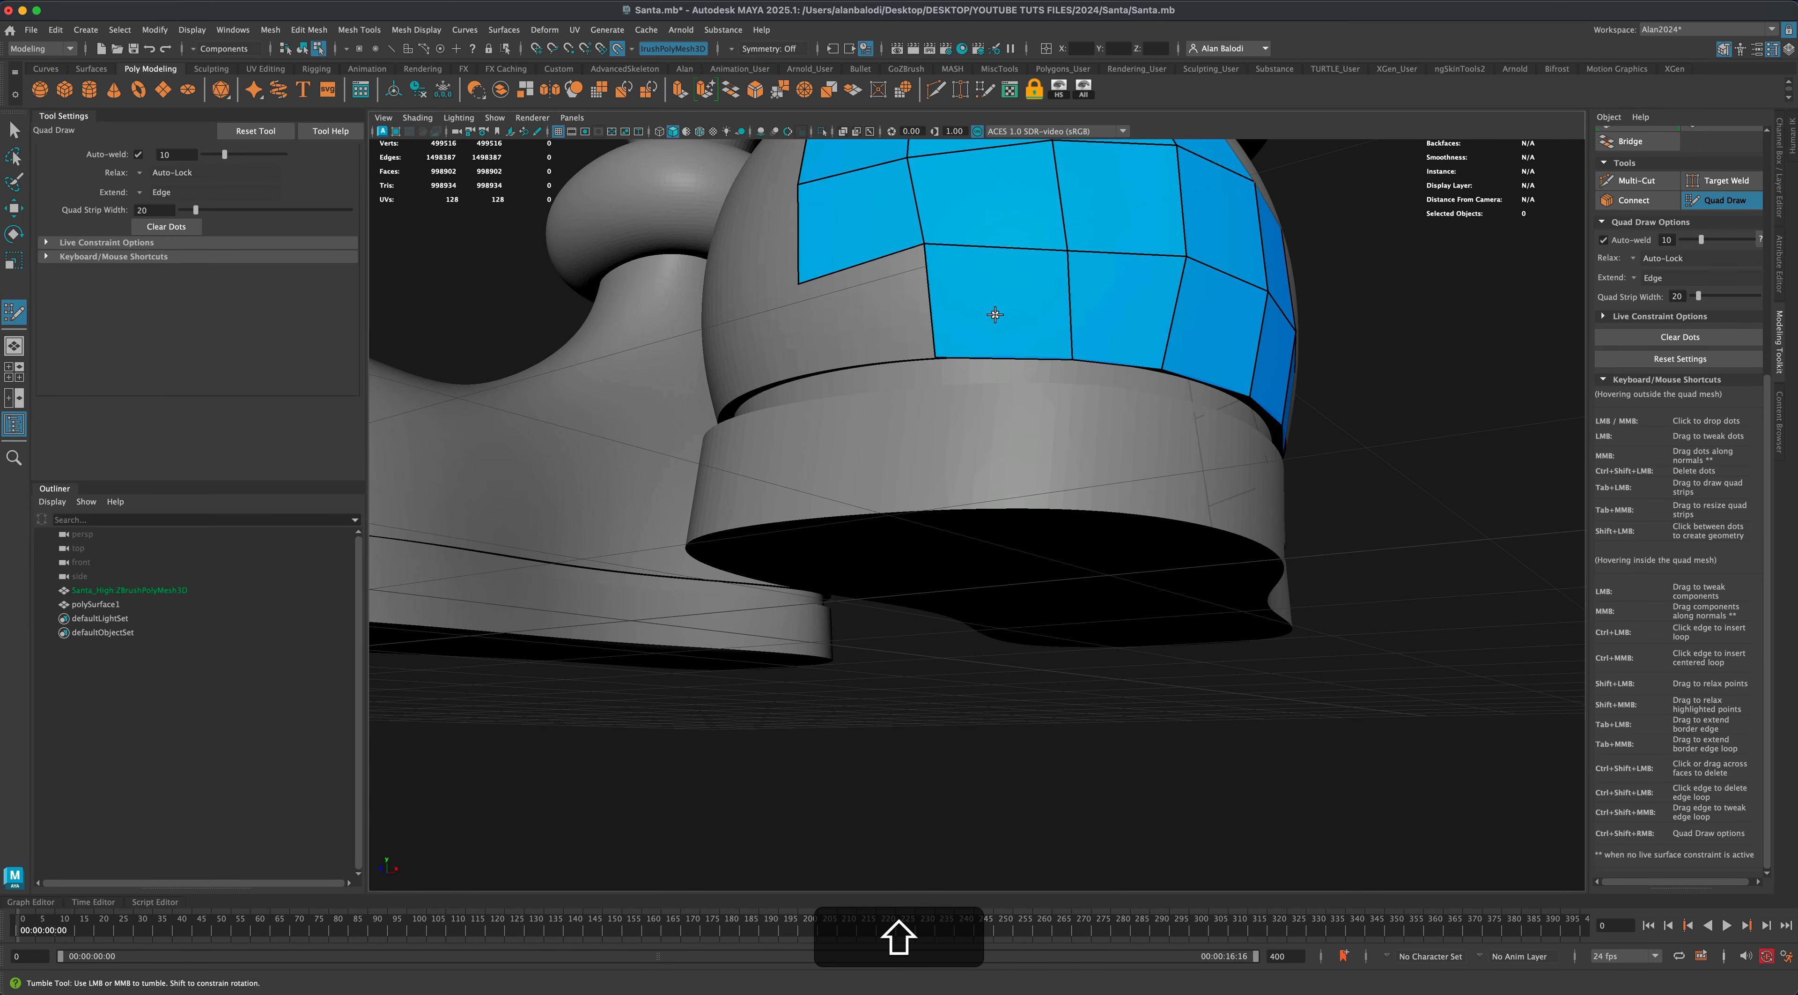
left_click_drag(811, 361, 863, 370, "alt+shift")
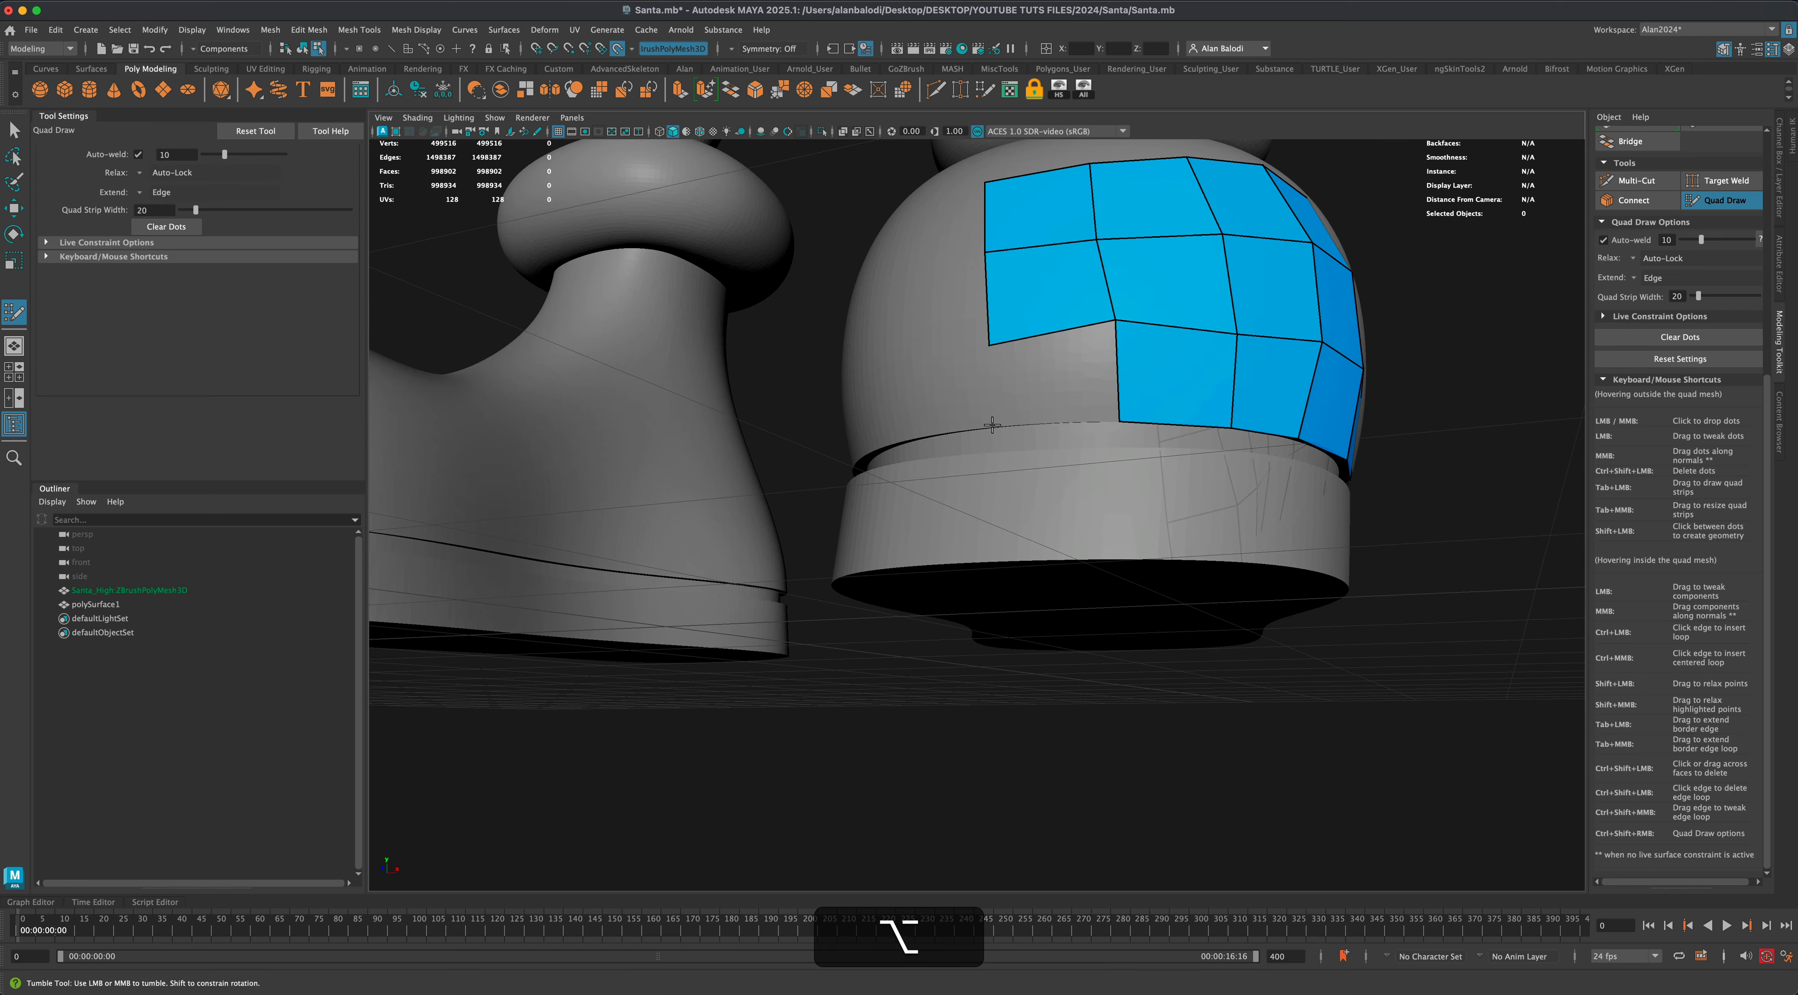
left_click(1047, 382, "shift")
Relax the quads along the boot's outer side to even out their spacing.
left_click_drag(1024, 669, 991, 691, "alt+shift")
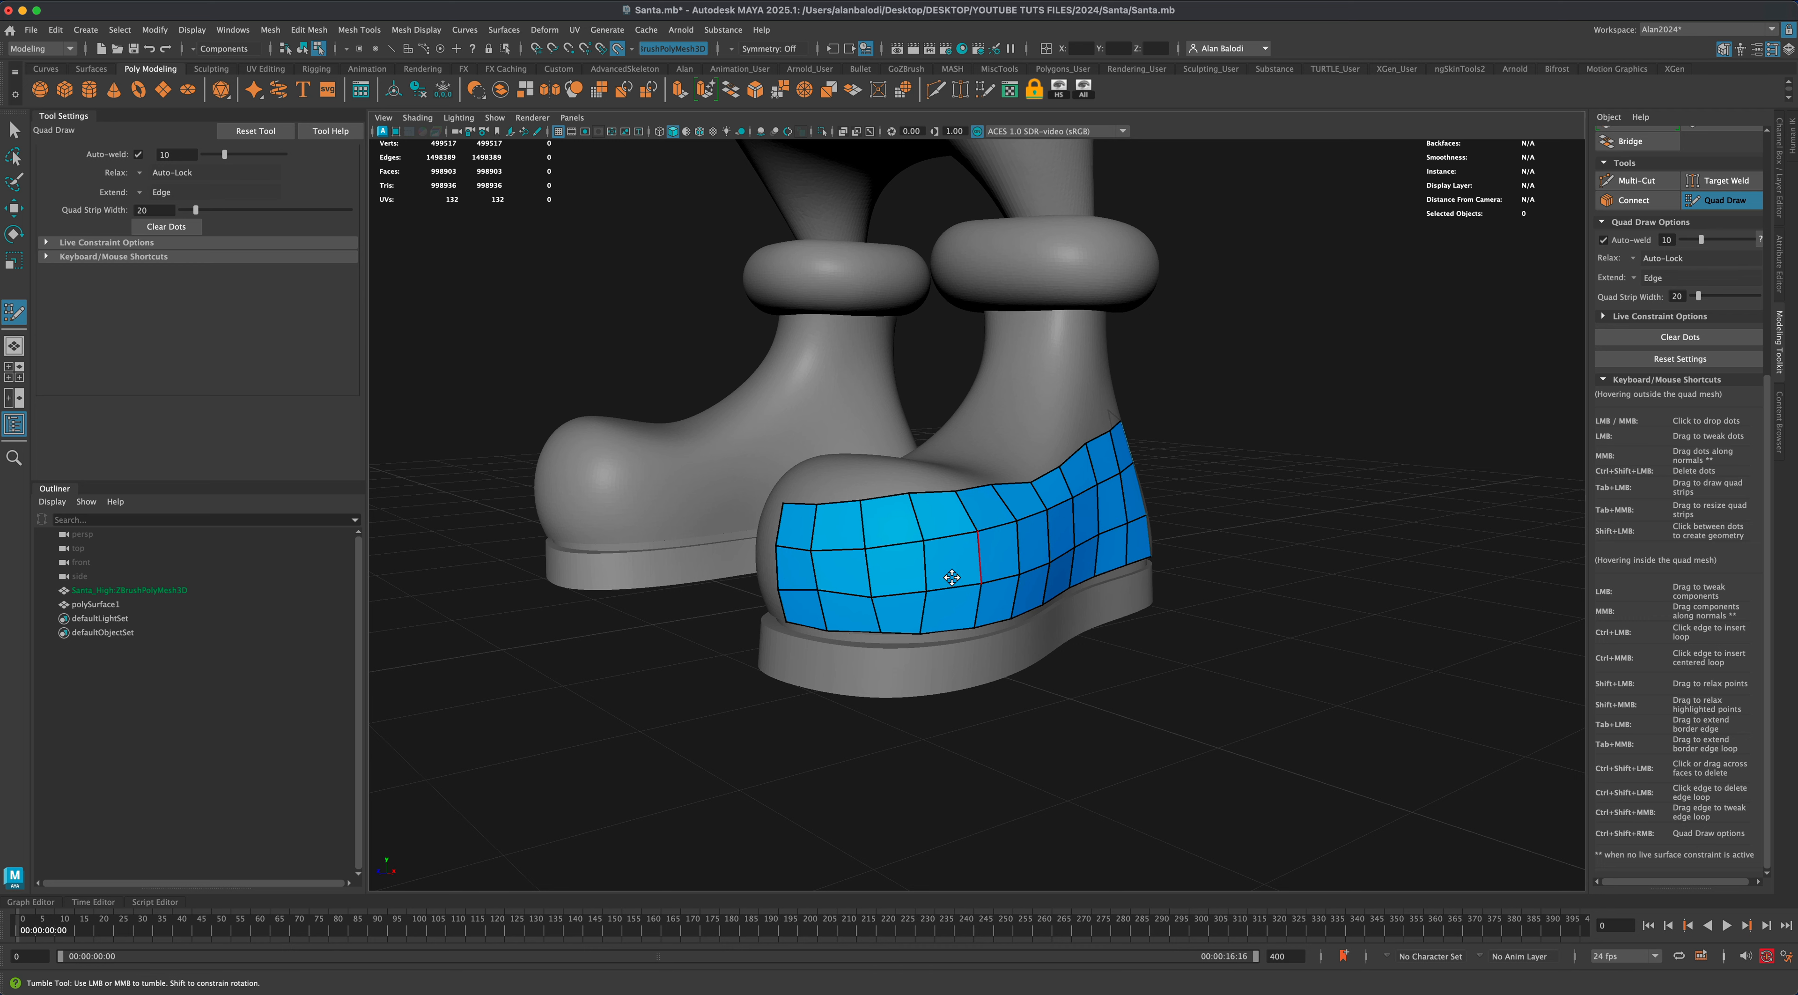
left_click_drag(1055, 682, 1065, 679, "alt")
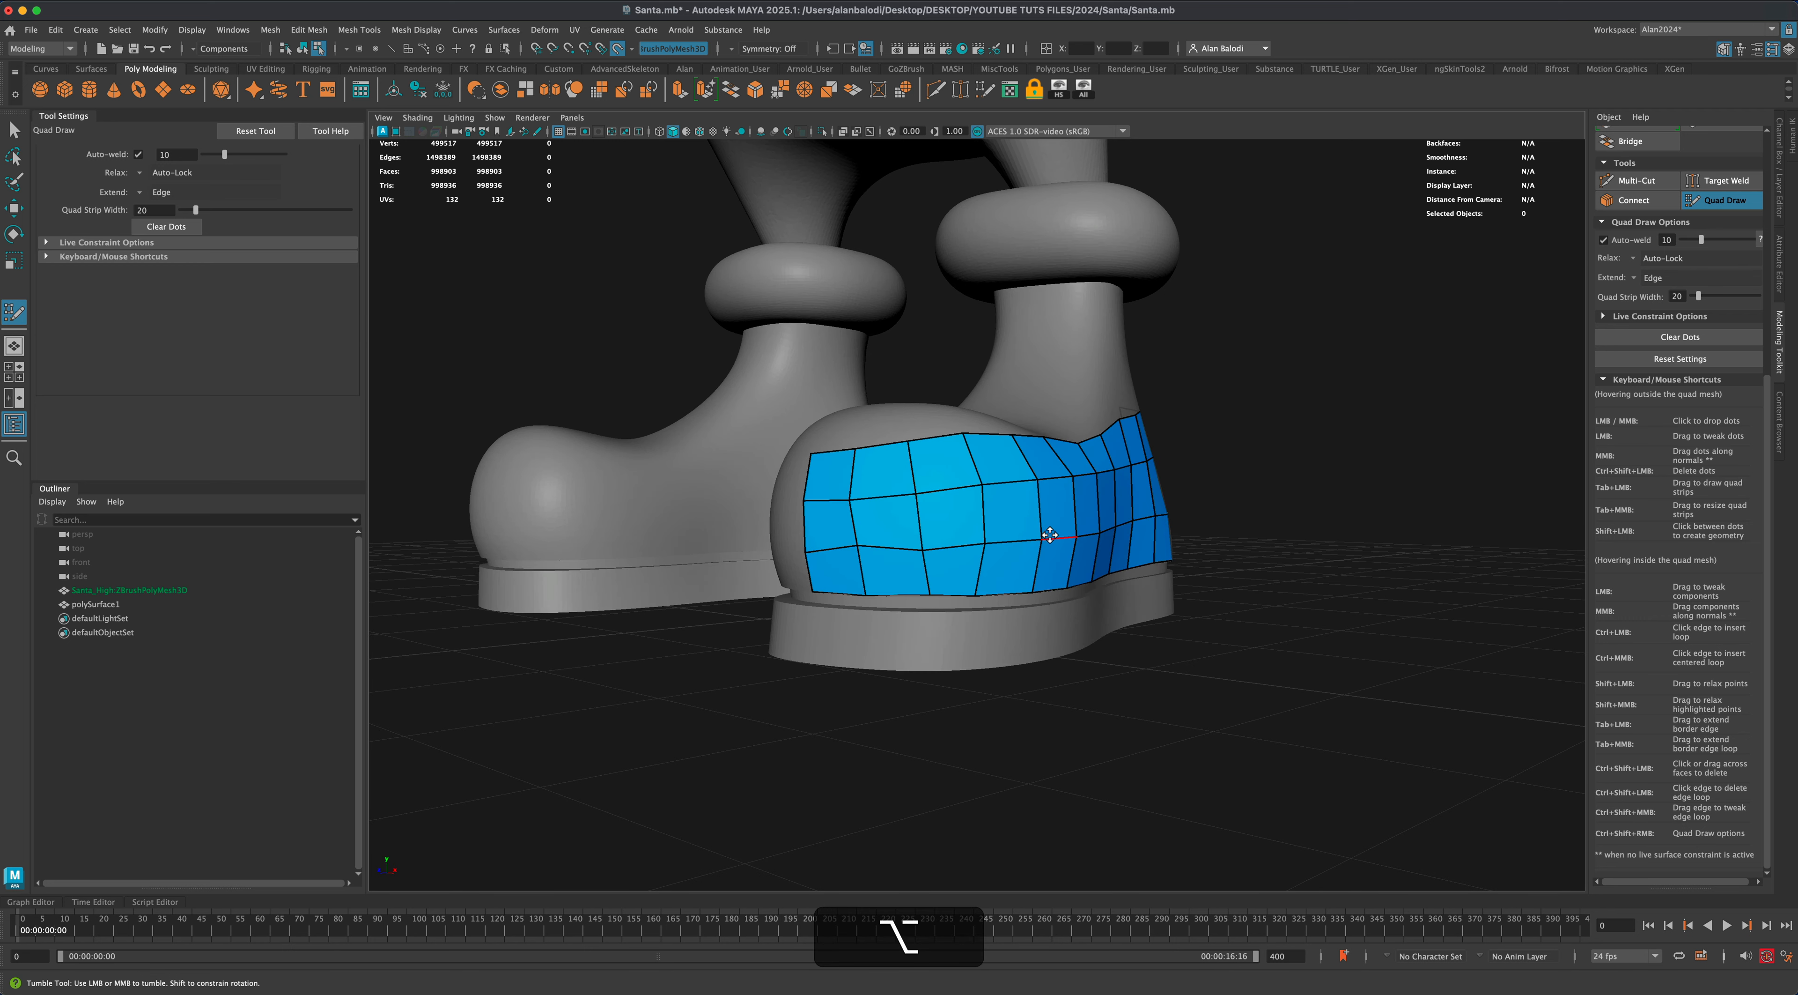
mouse_move(1021, 531)
left_mouse_down("shift")
mouse_move(865, 524)
mouse_move(1085, 510)
mouse_move(935, 519)
mouse_move(884, 751)
mouse_move(991, 788)
mouse_move(1091, 719)
mouse_move(1035, 715)
mouse_move(1036, 656)
left_mouse_up("shift")
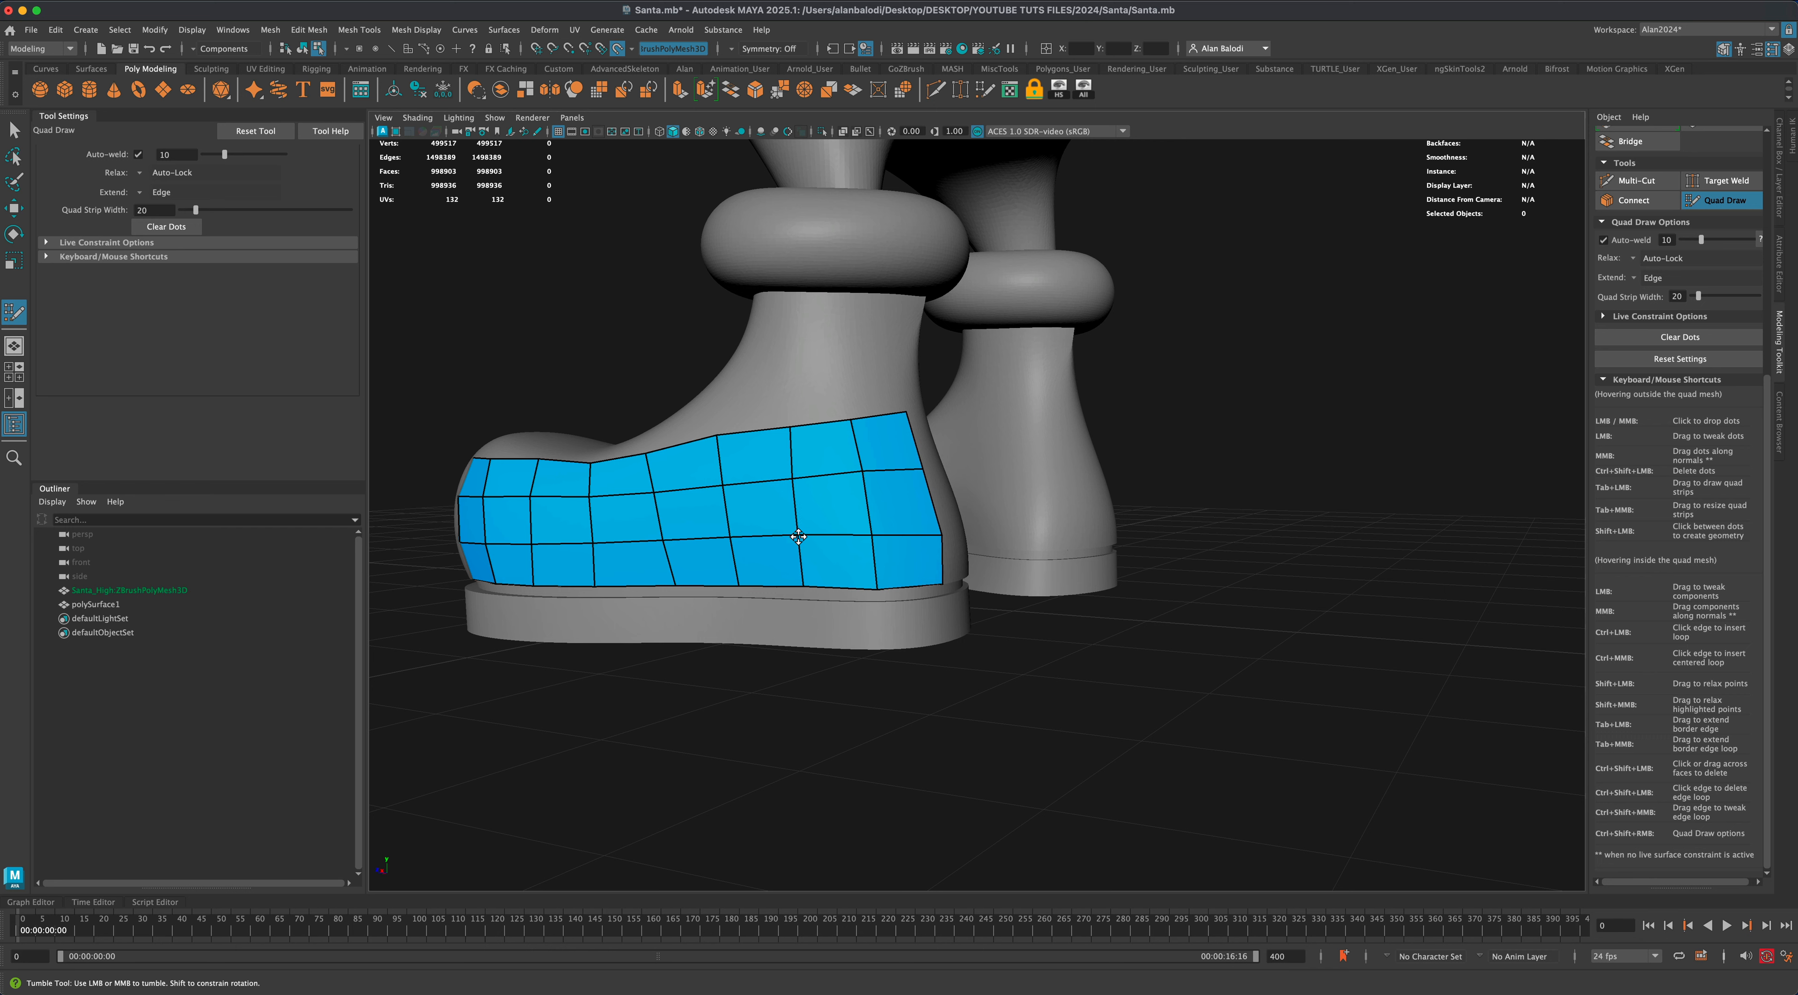
left_click_drag(699, 535, 766, 591, "alt")
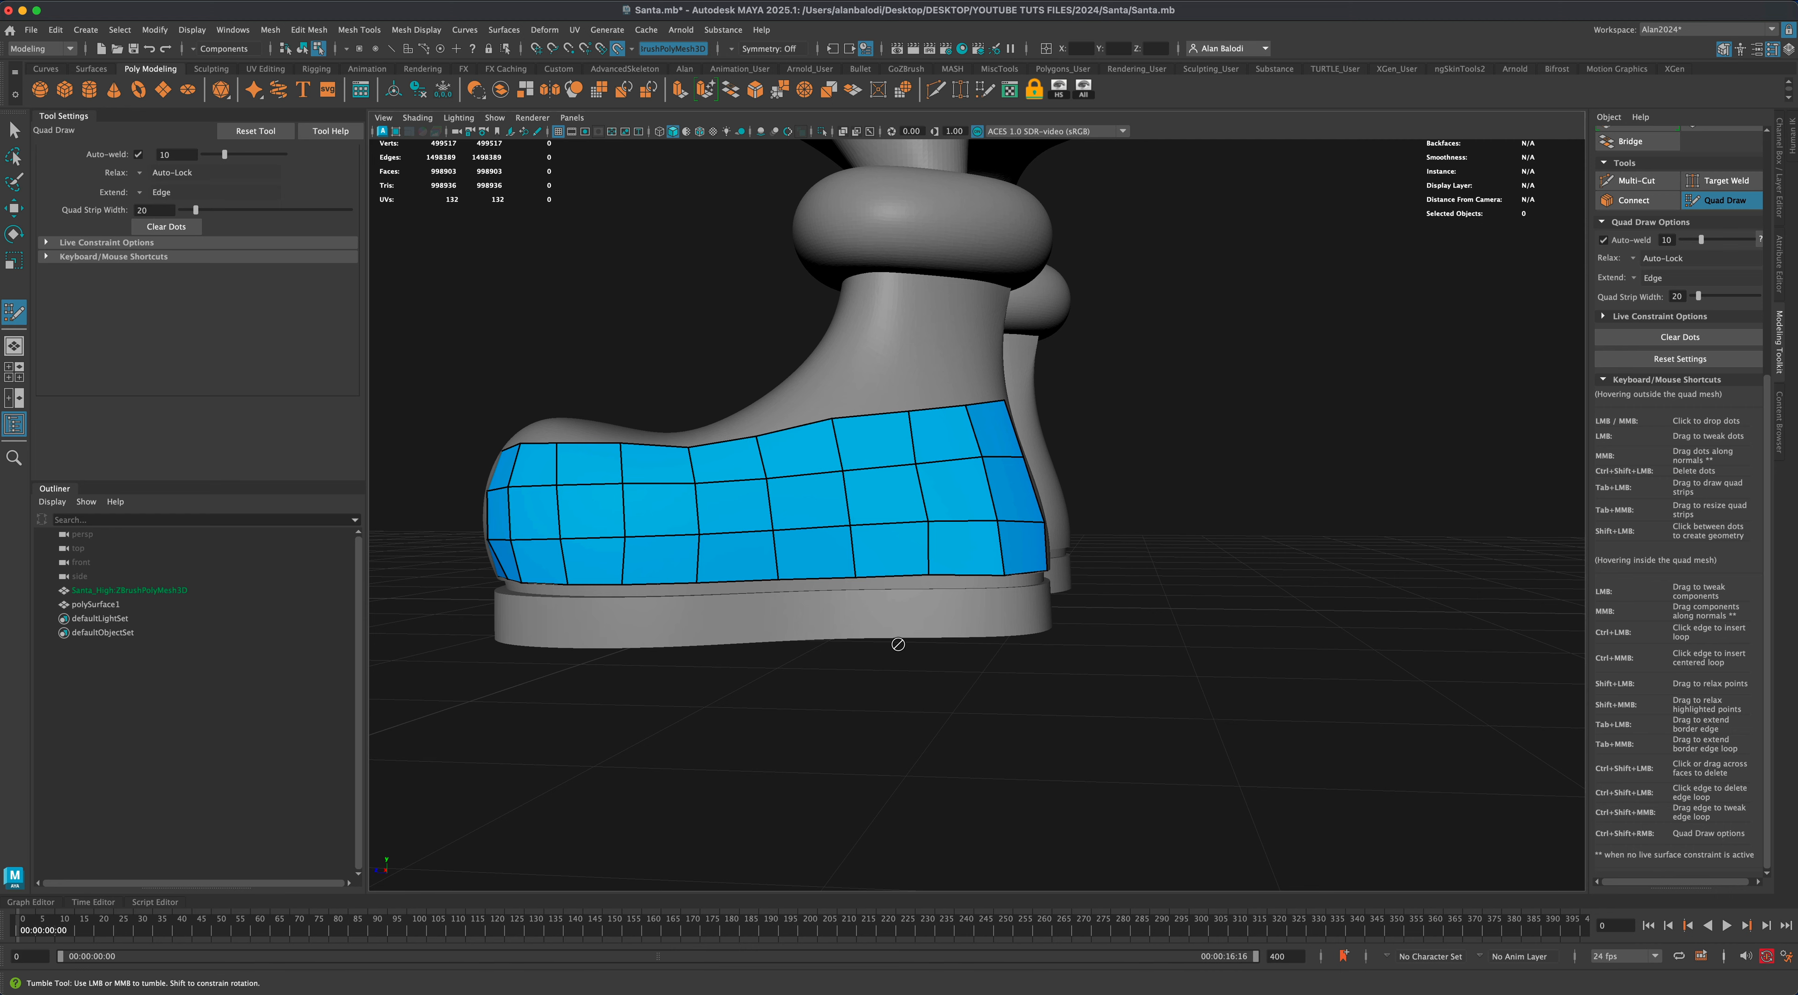
Extend the whole border edge loop at the heel around the back to add a column of three quads.
left_click_drag(897, 643, 748, 681, "alt")
right_click_drag(749, 682, 745, 686, "alt")
middle_click_drag(682, 706, 815, 702, "alt")
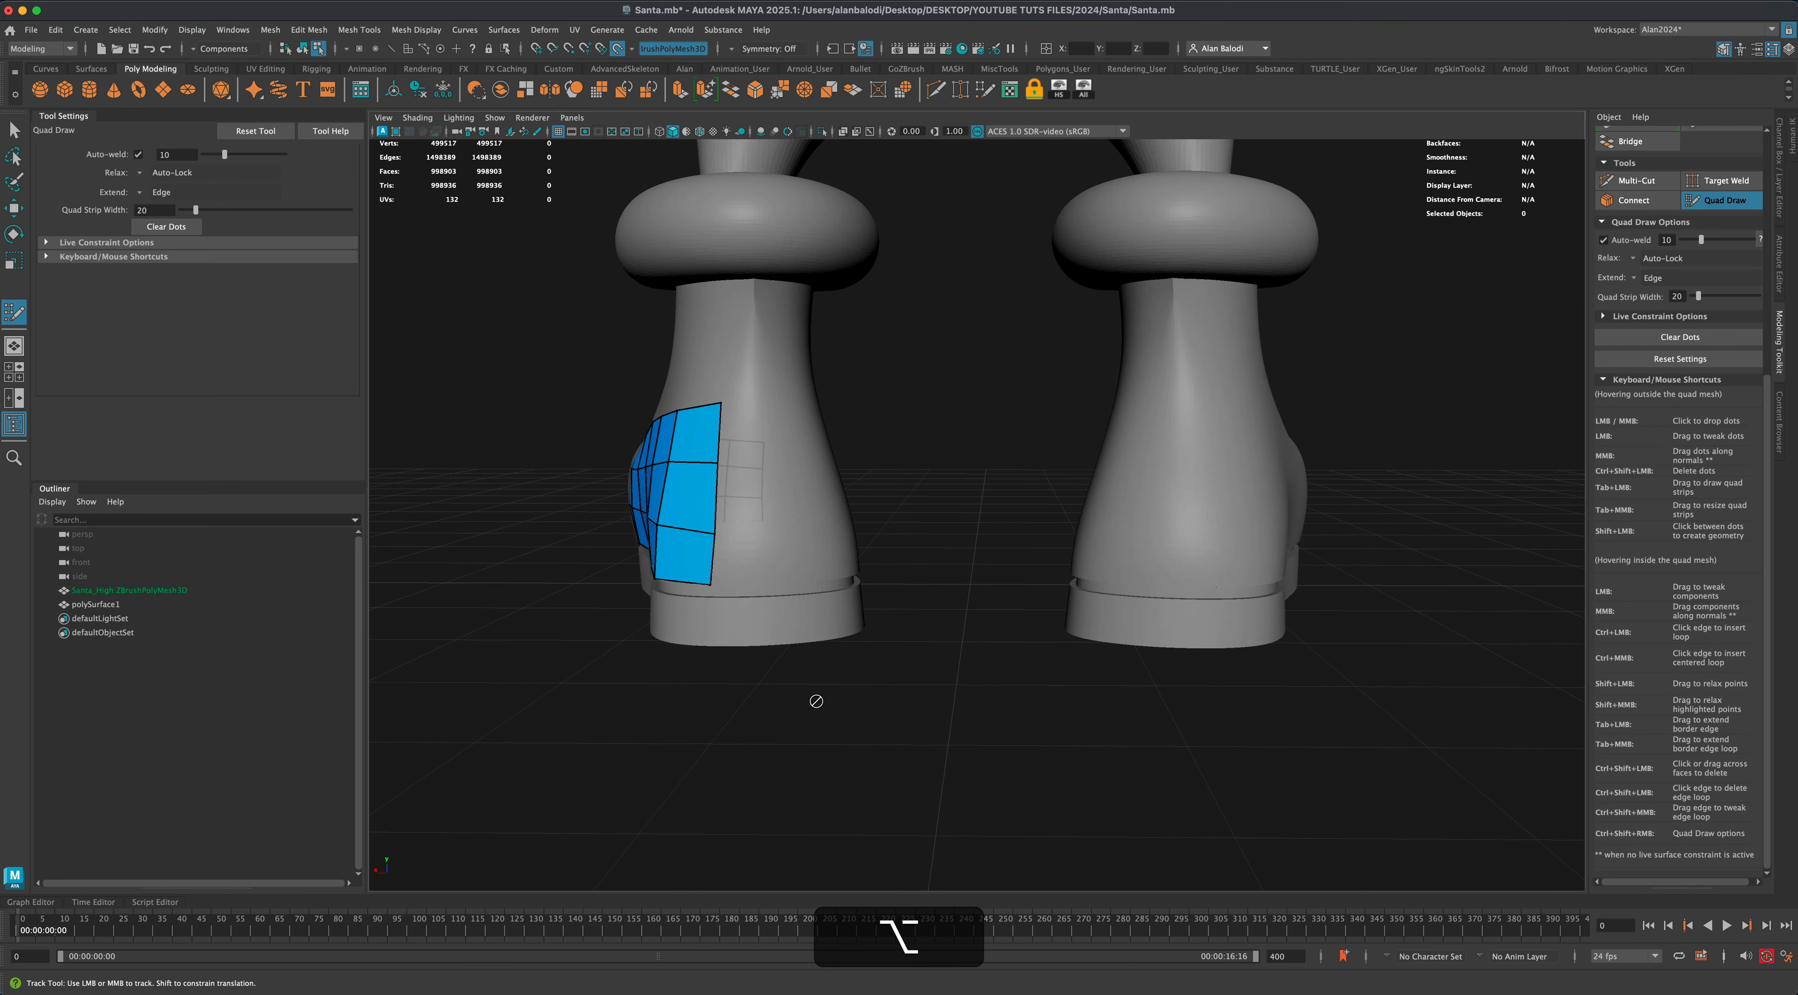
right_click_drag(731, 699, 758, 695, "alt")
left_click_drag(714, 719, 747, 687, "alt")
middle_click_drag(744, 683, 754, 699, "alt")
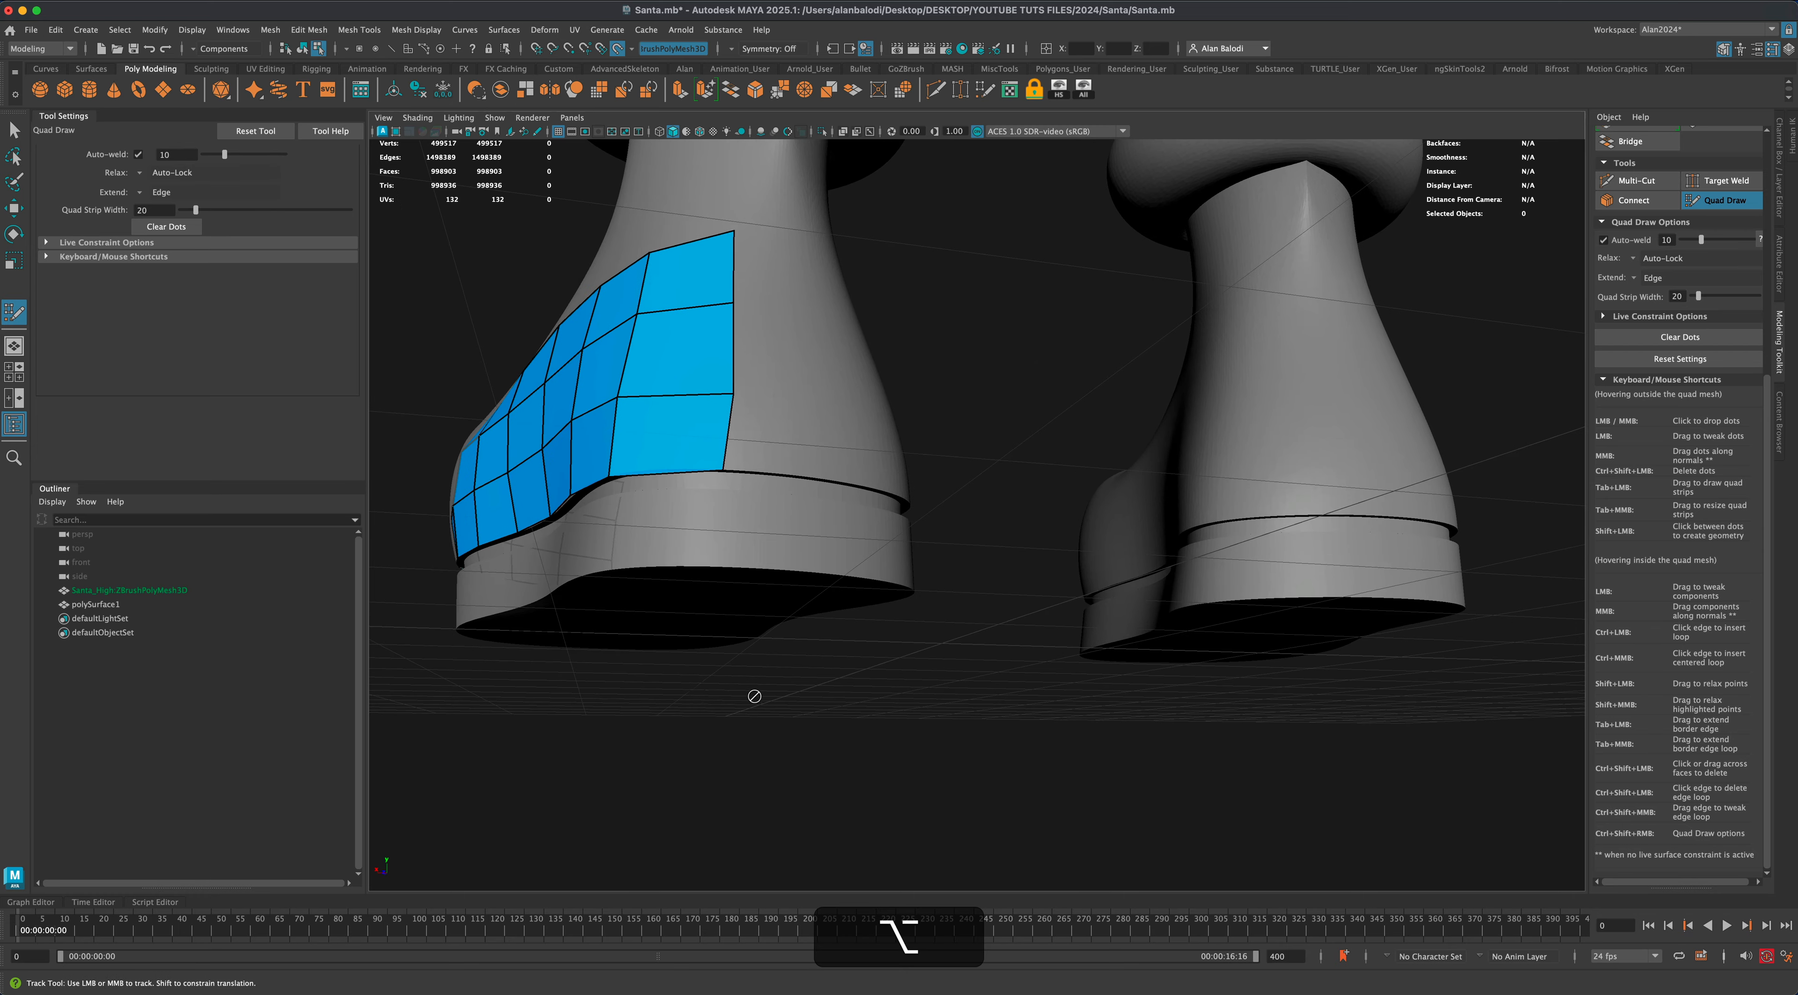
left_click_drag(755, 698, 791, 713, "alt")
right_click_drag(791, 714, 782, 712, "alt")
left_click_drag(782, 712, 768, 633, "alt")
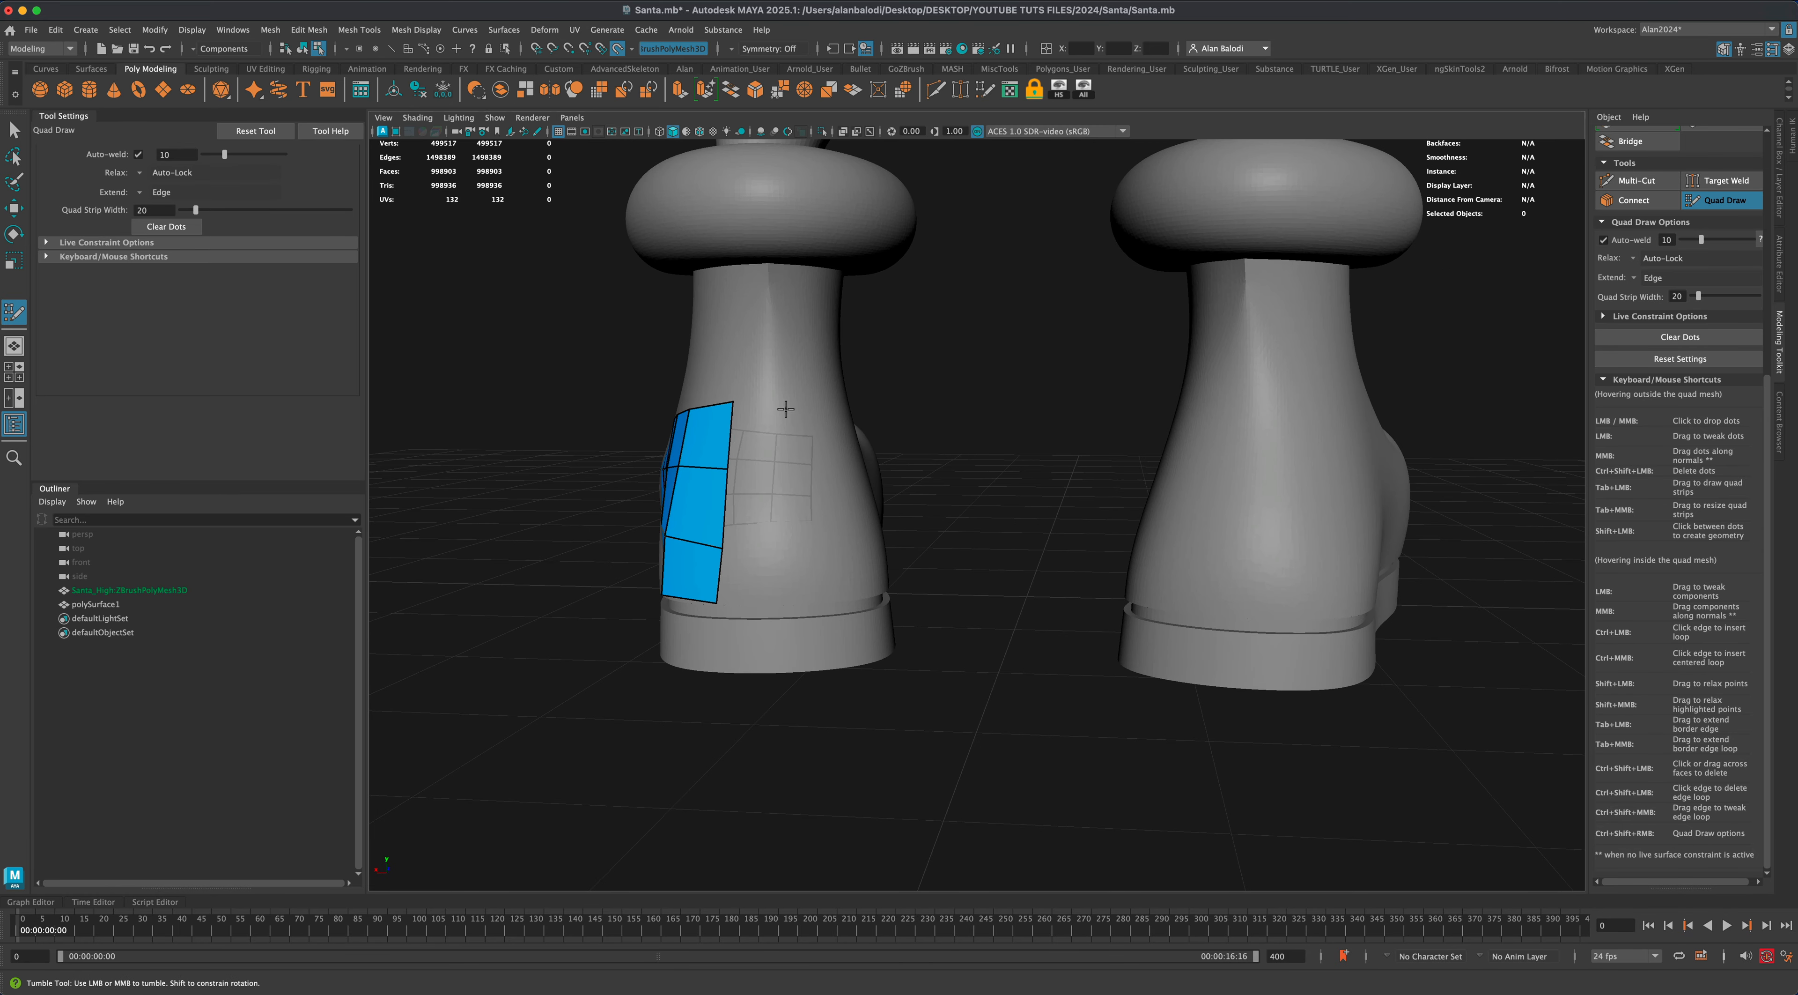
left_click(763, 435, "shift")
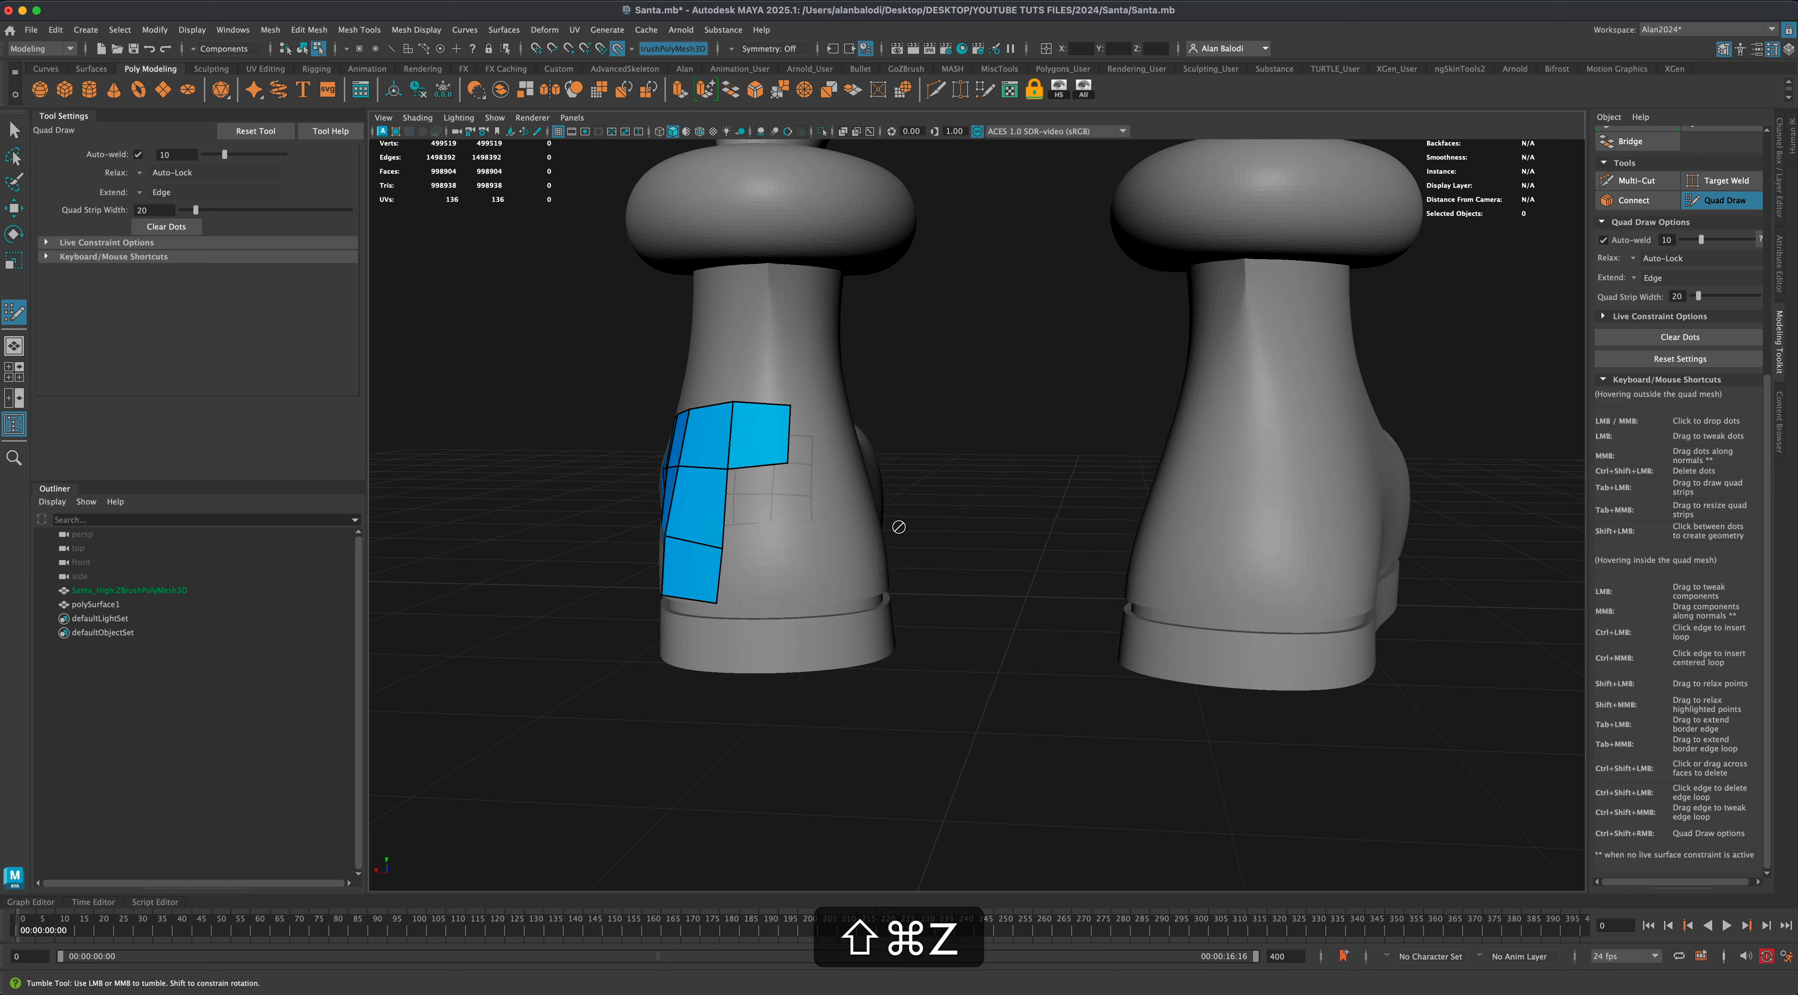
key("super+z")
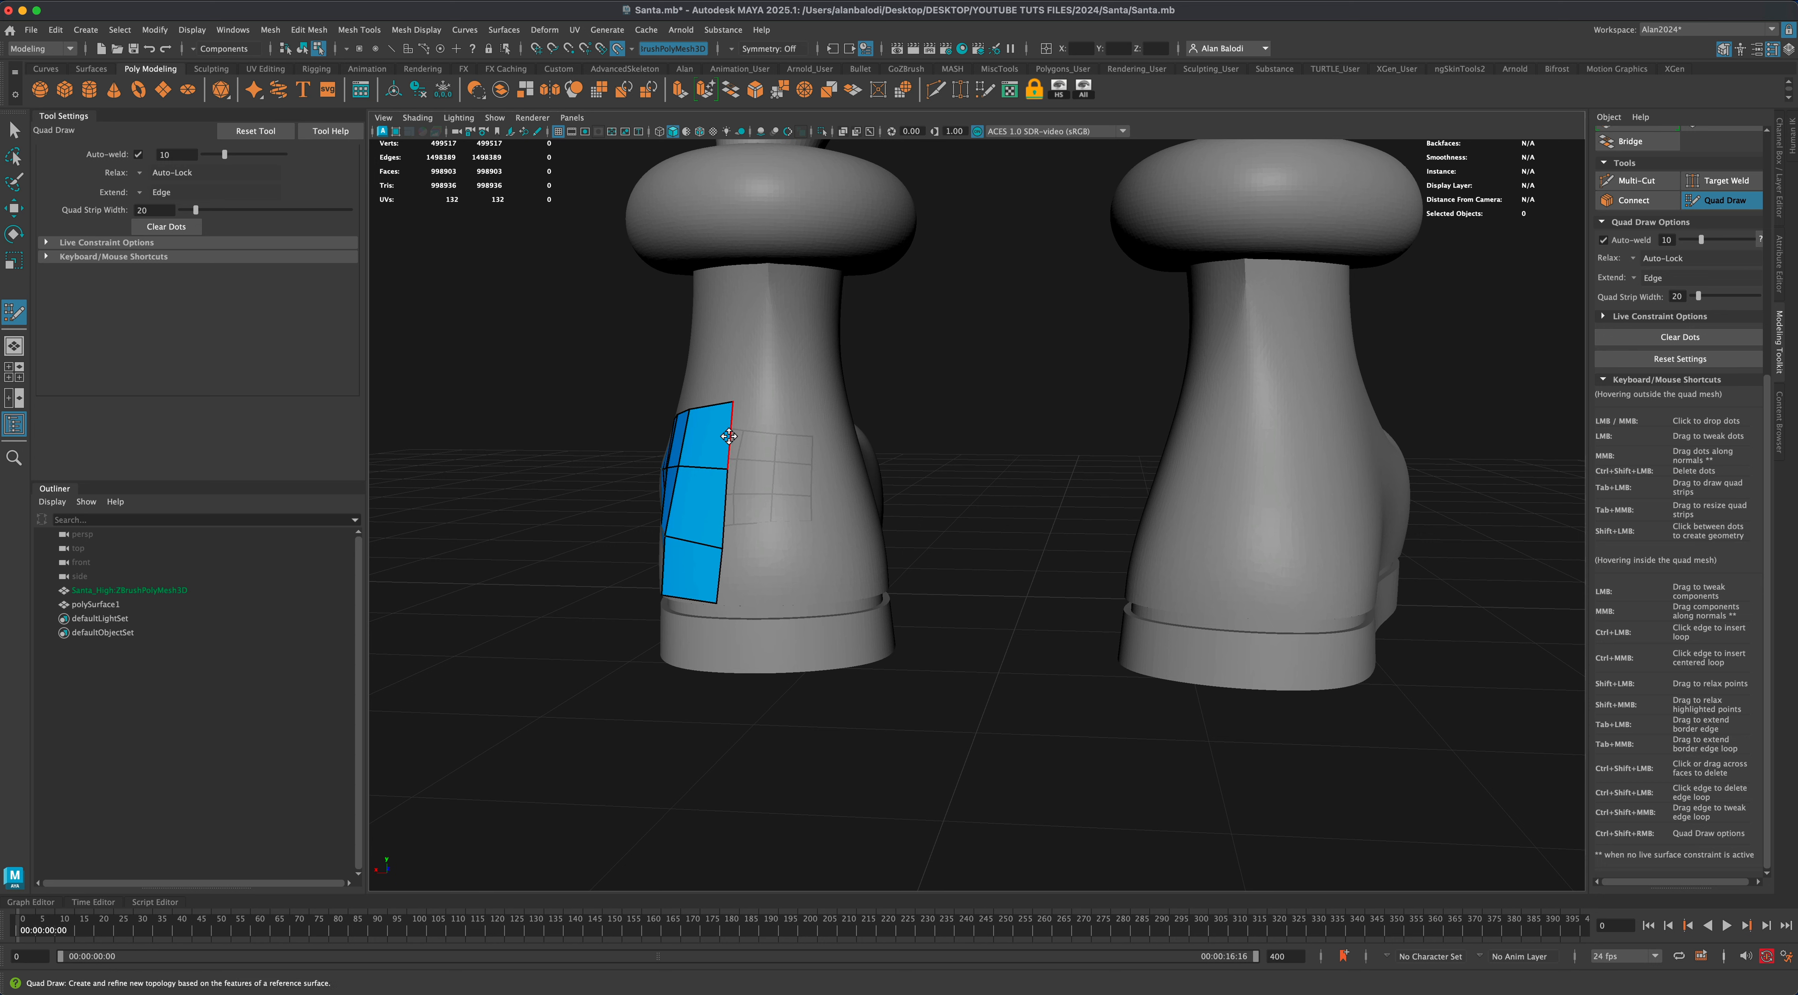
left_click_drag(729, 436, 791, 433)
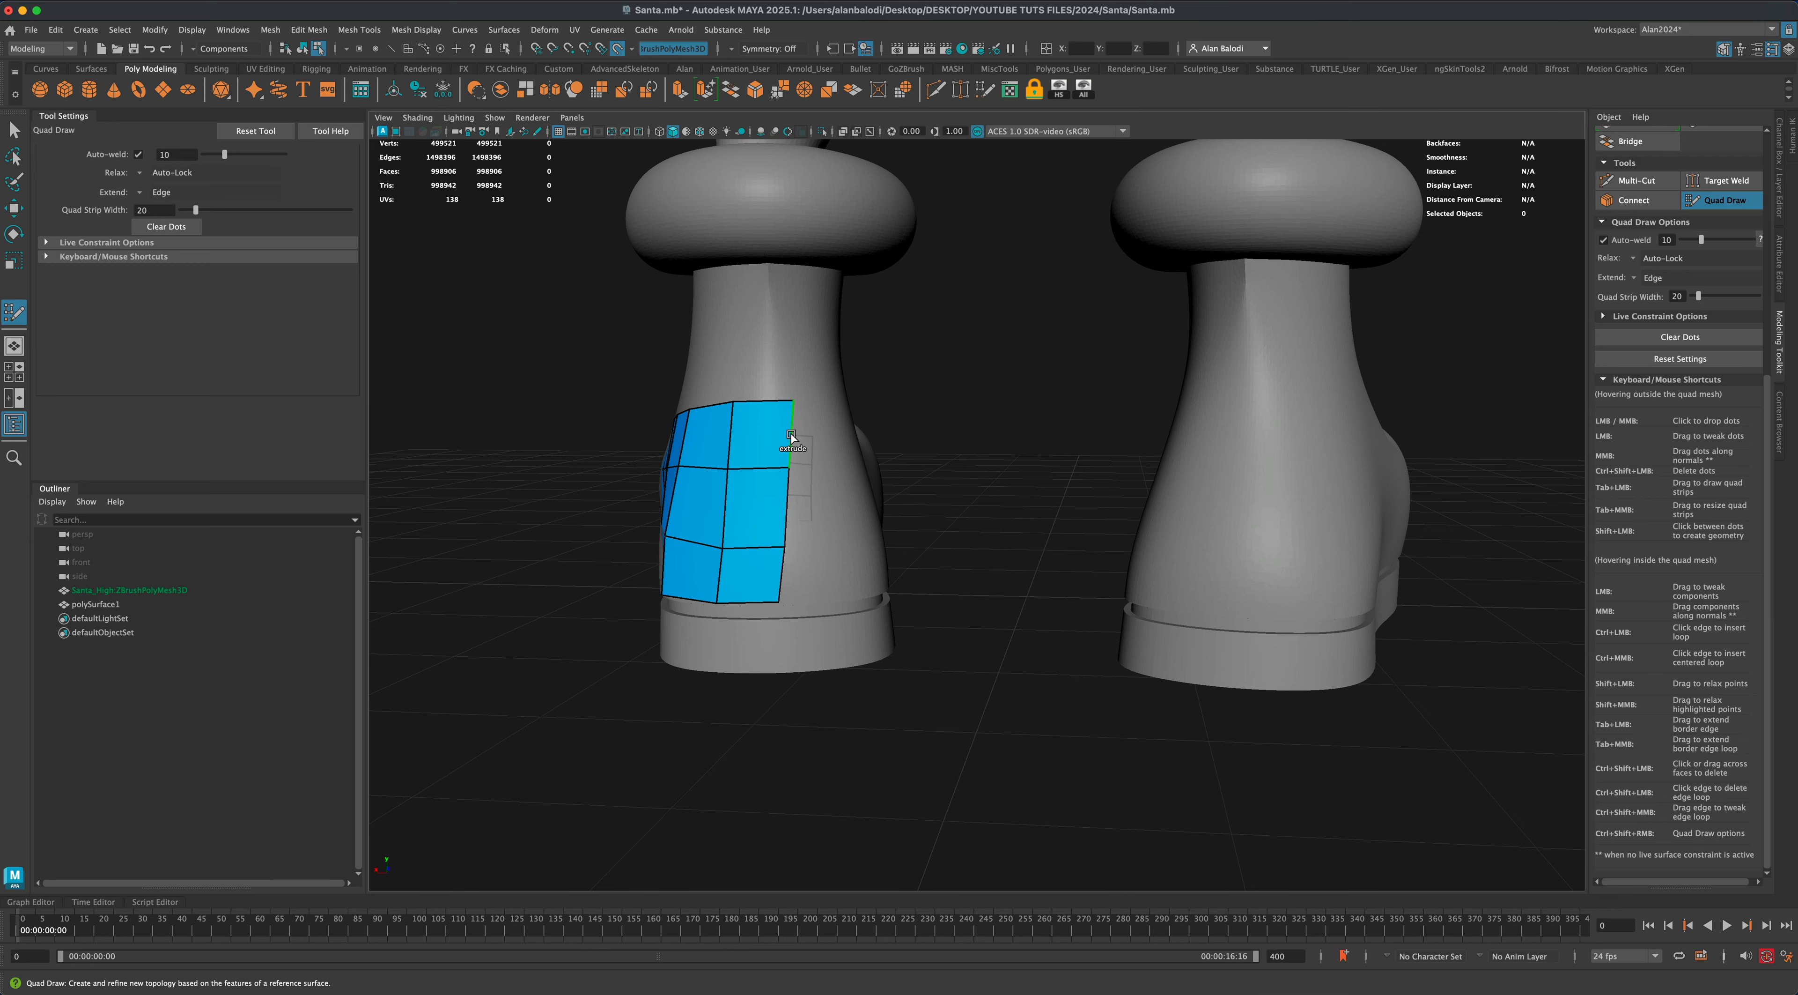
Move the border points of the new heel column slightly back toward the outer side to straighten its edge.
scroll(962, 567, "up", 5)
left_click_drag(966, 568, 968, 559, "alt")
scroll(967, 558, "up", 4)
scroll(968, 558, "down", 1)
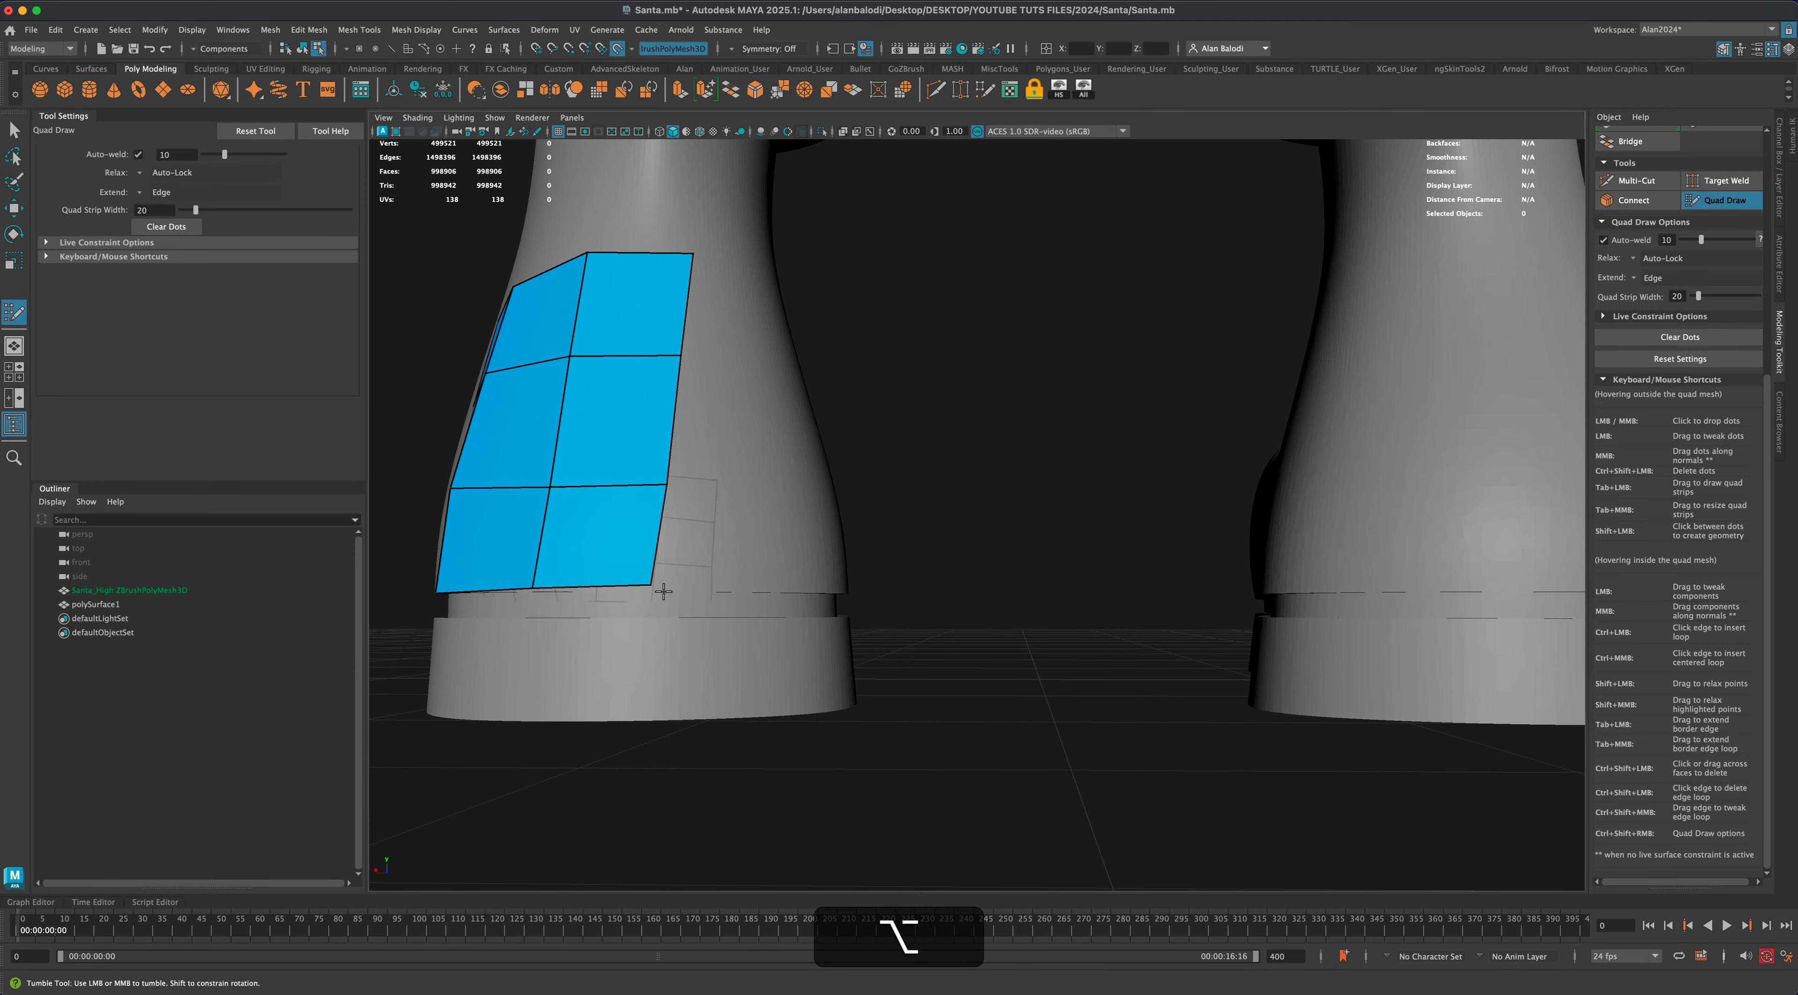
scroll(900, 705, "down", 5)
left_click_drag(851, 696, 887, 705, "alt")
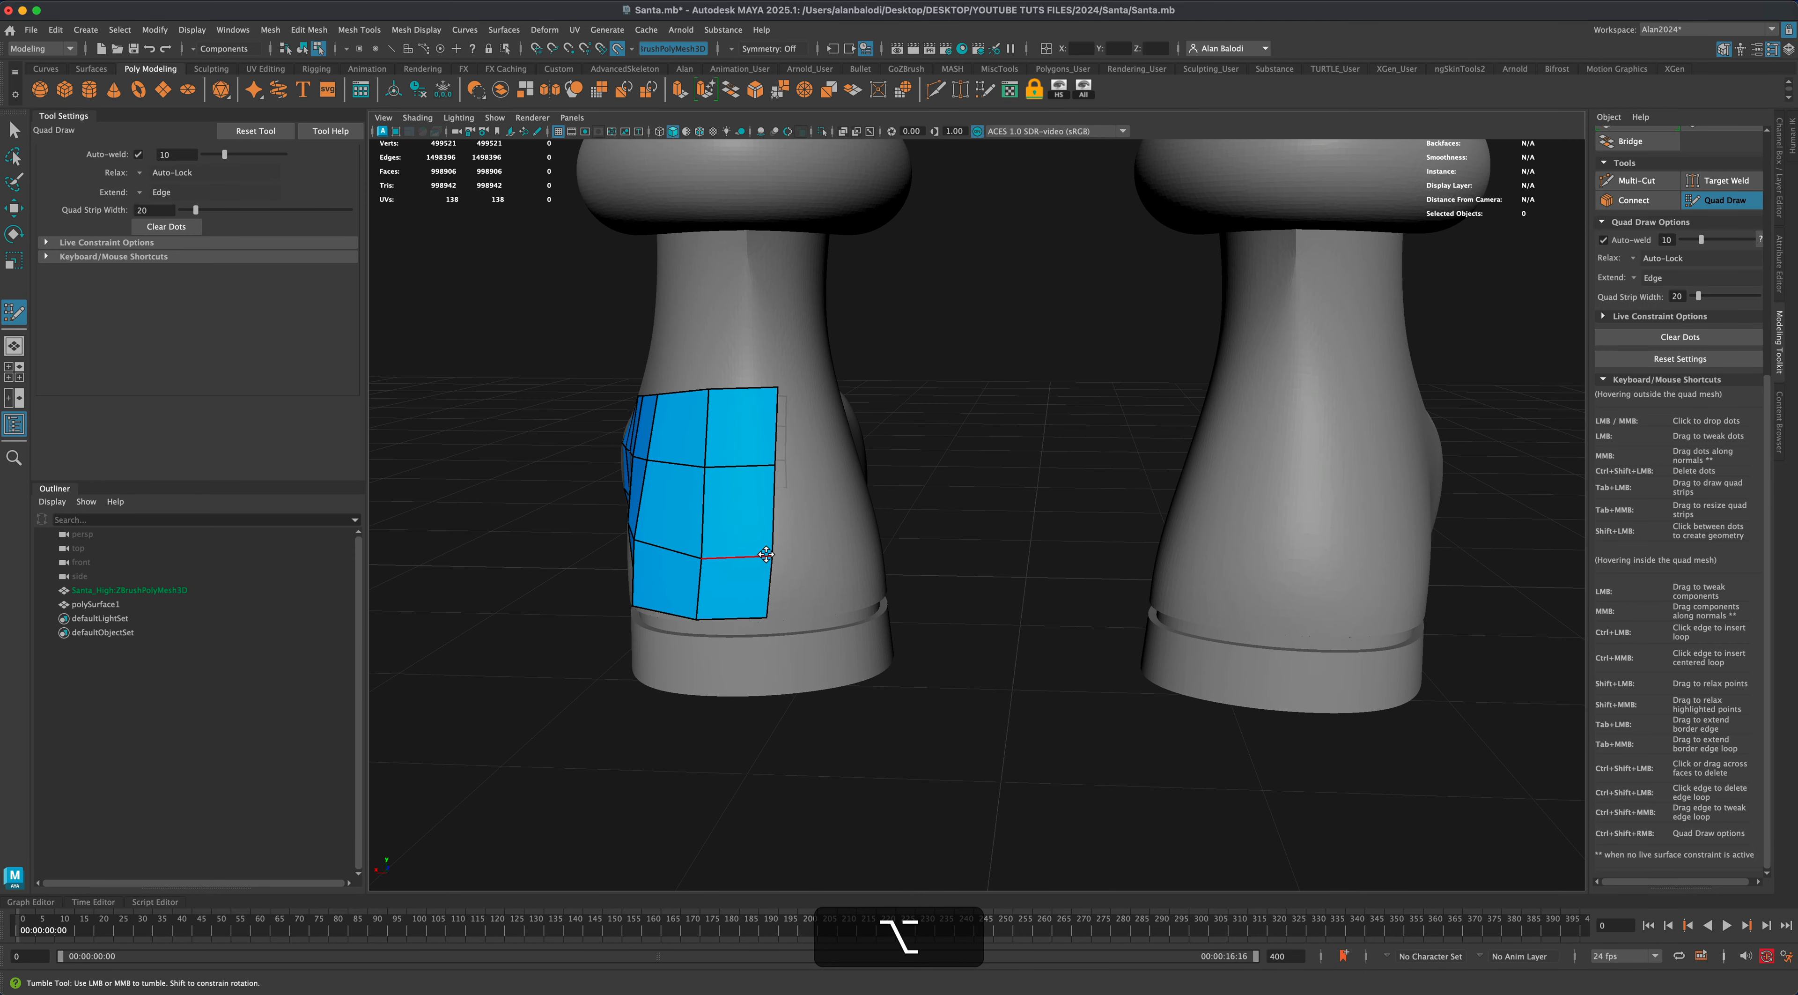
left_click_drag(777, 463, 765, 463)
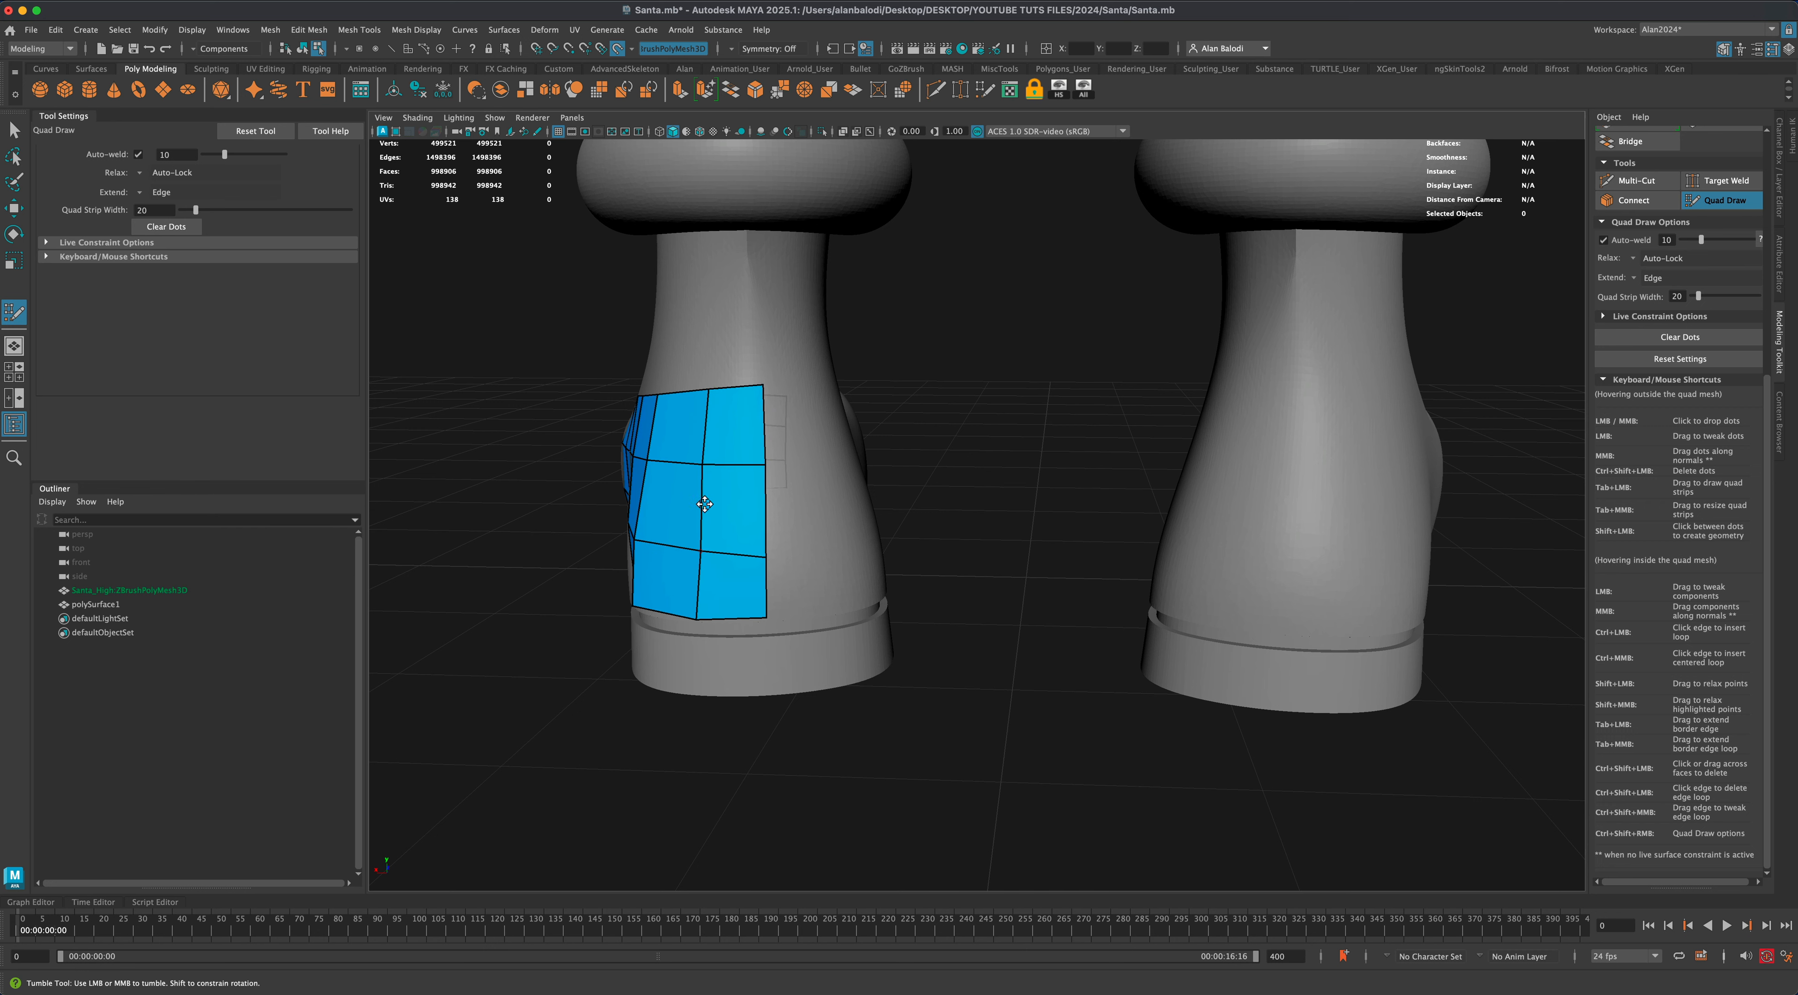
right_click_drag(945, 639, 966, 602, "alt")
left_click_drag(966, 602, 702, 615, "alt")
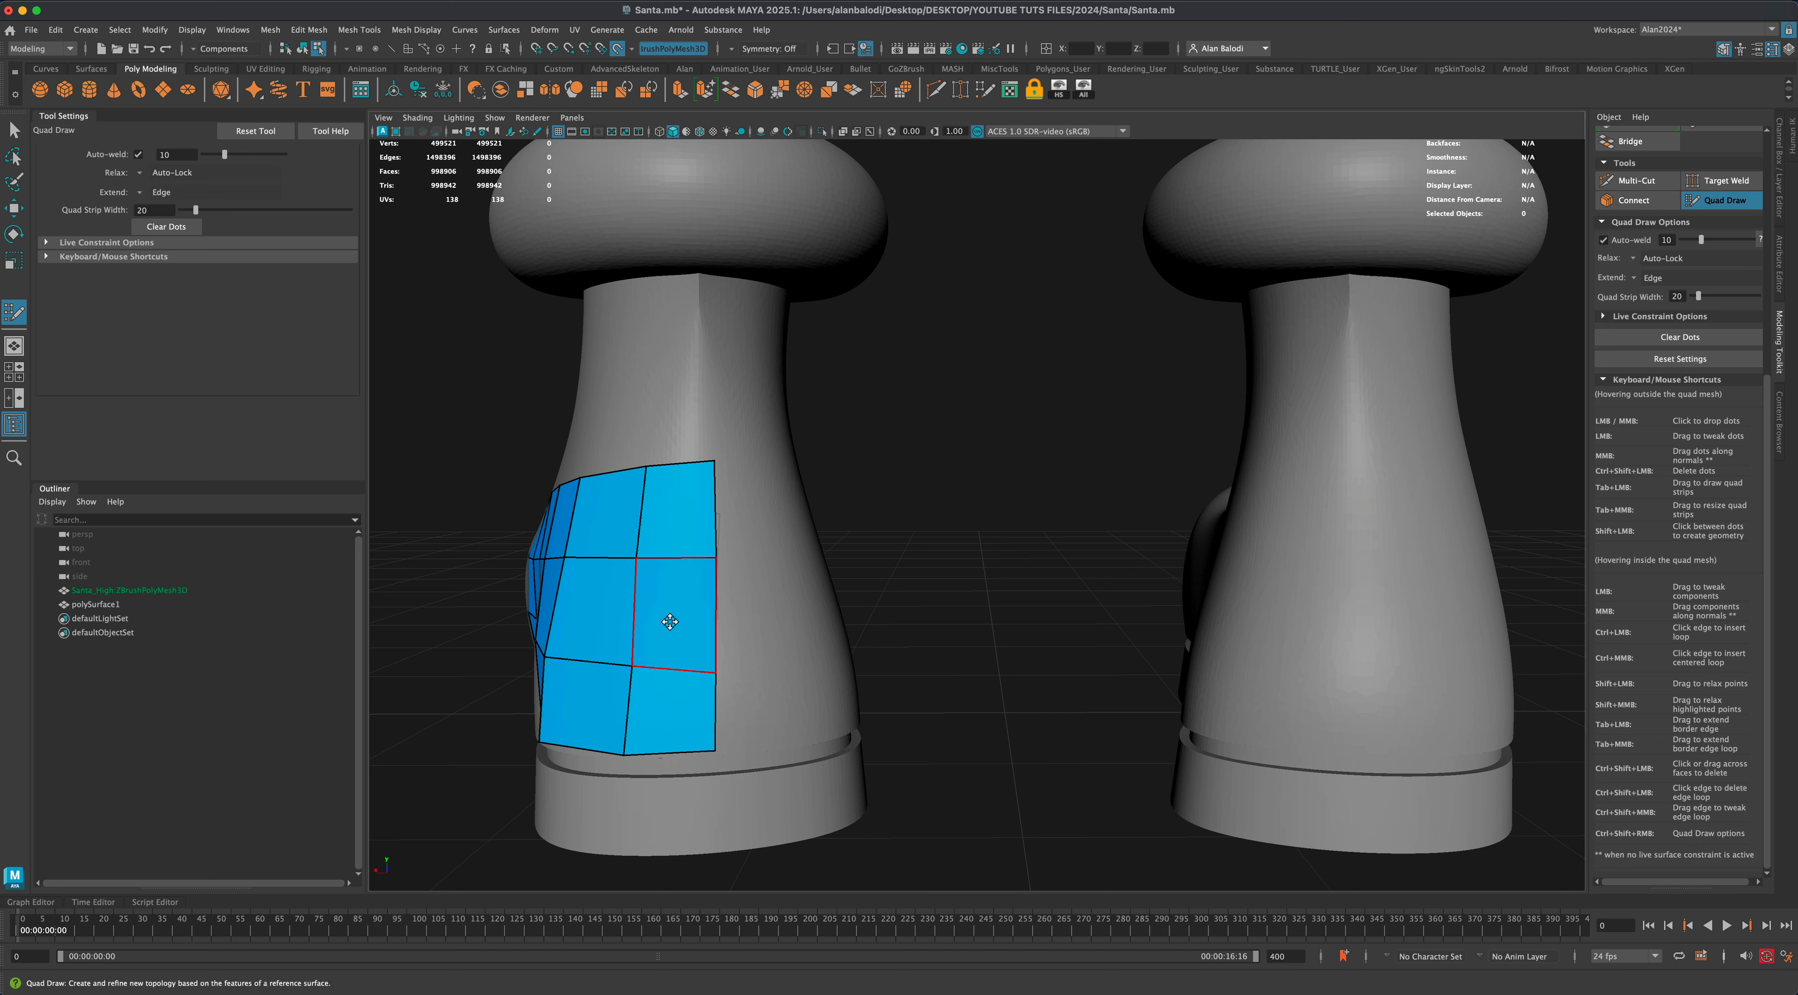
Delete the middle quad of the heel column and fill the gap with a quad again.
key("ctrl+shift")
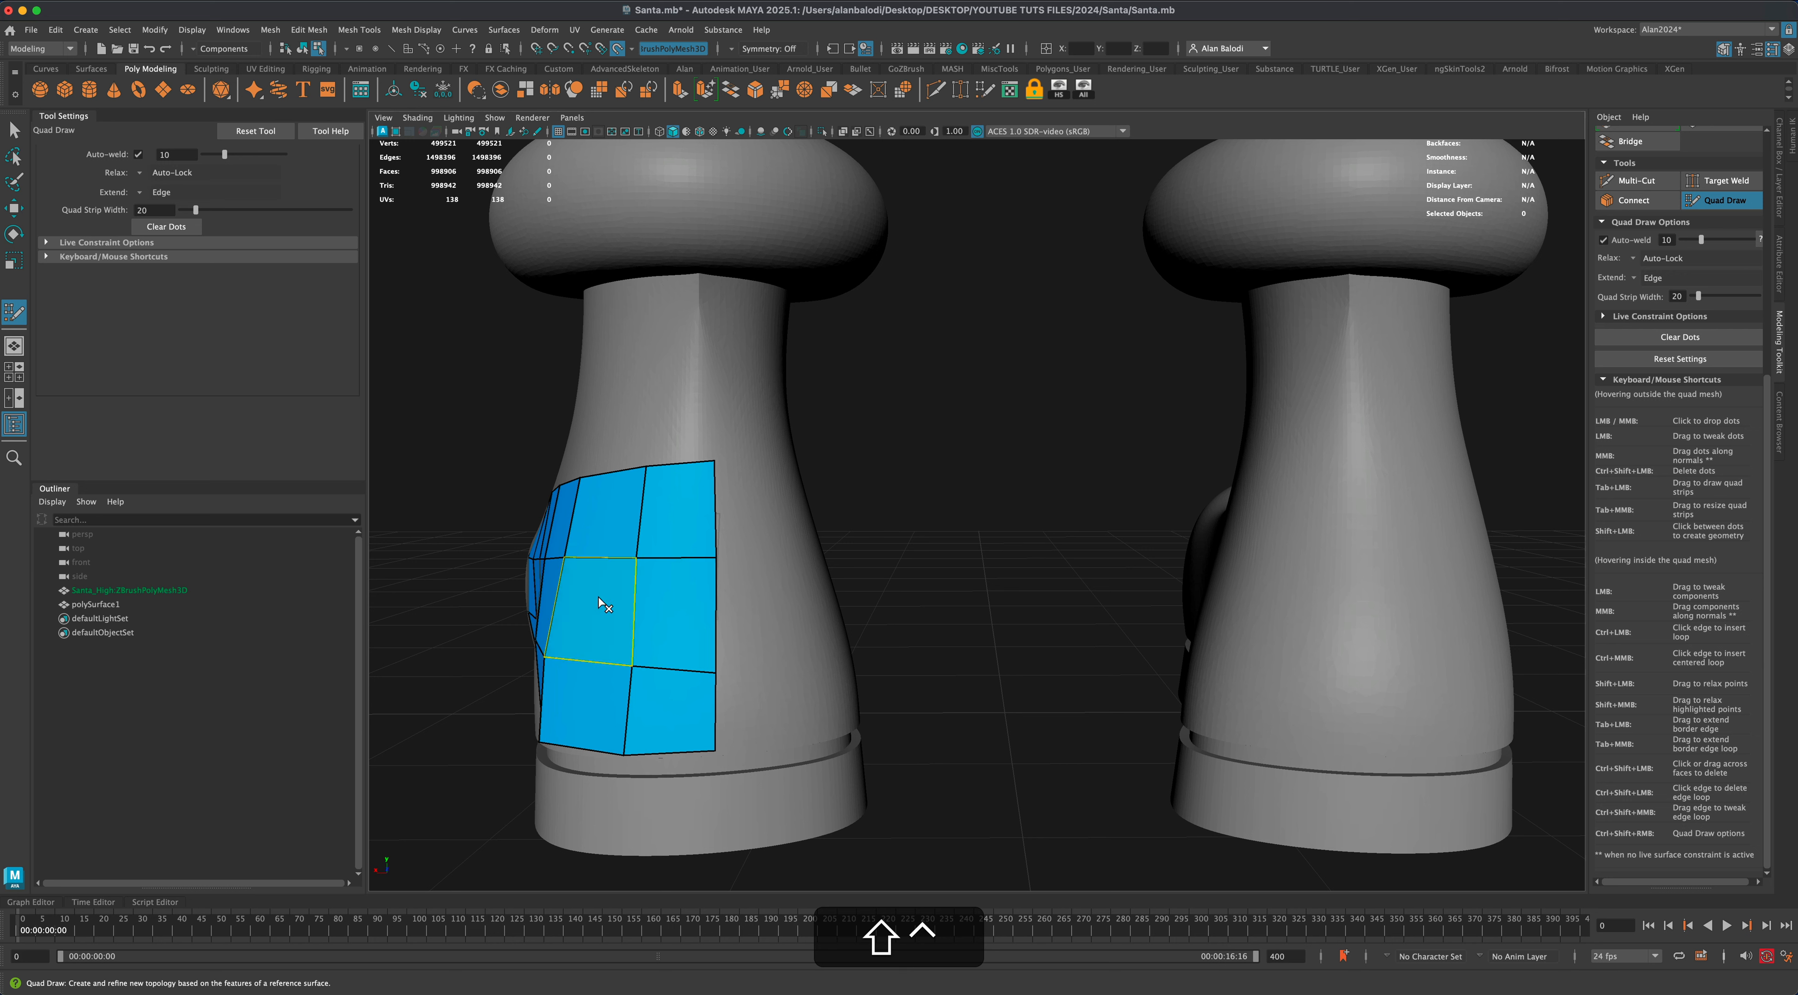
left_click(673, 608, "ctrl+shift")
left_click(673, 609, "shift")
Add a column of three quads from the heel border onto the boot's inner side.
left_click_drag(775, 671, 910, 675, "alt")
mouse_move(614, 759)
left_mouse_down("alt")
mouse_move(646, 783)
mouse_move(633, 775)
left_mouse_up("alt")
scroll(631, 781, "up", 5, "alt")
scroll(631, 775, "down", 5, "alt")
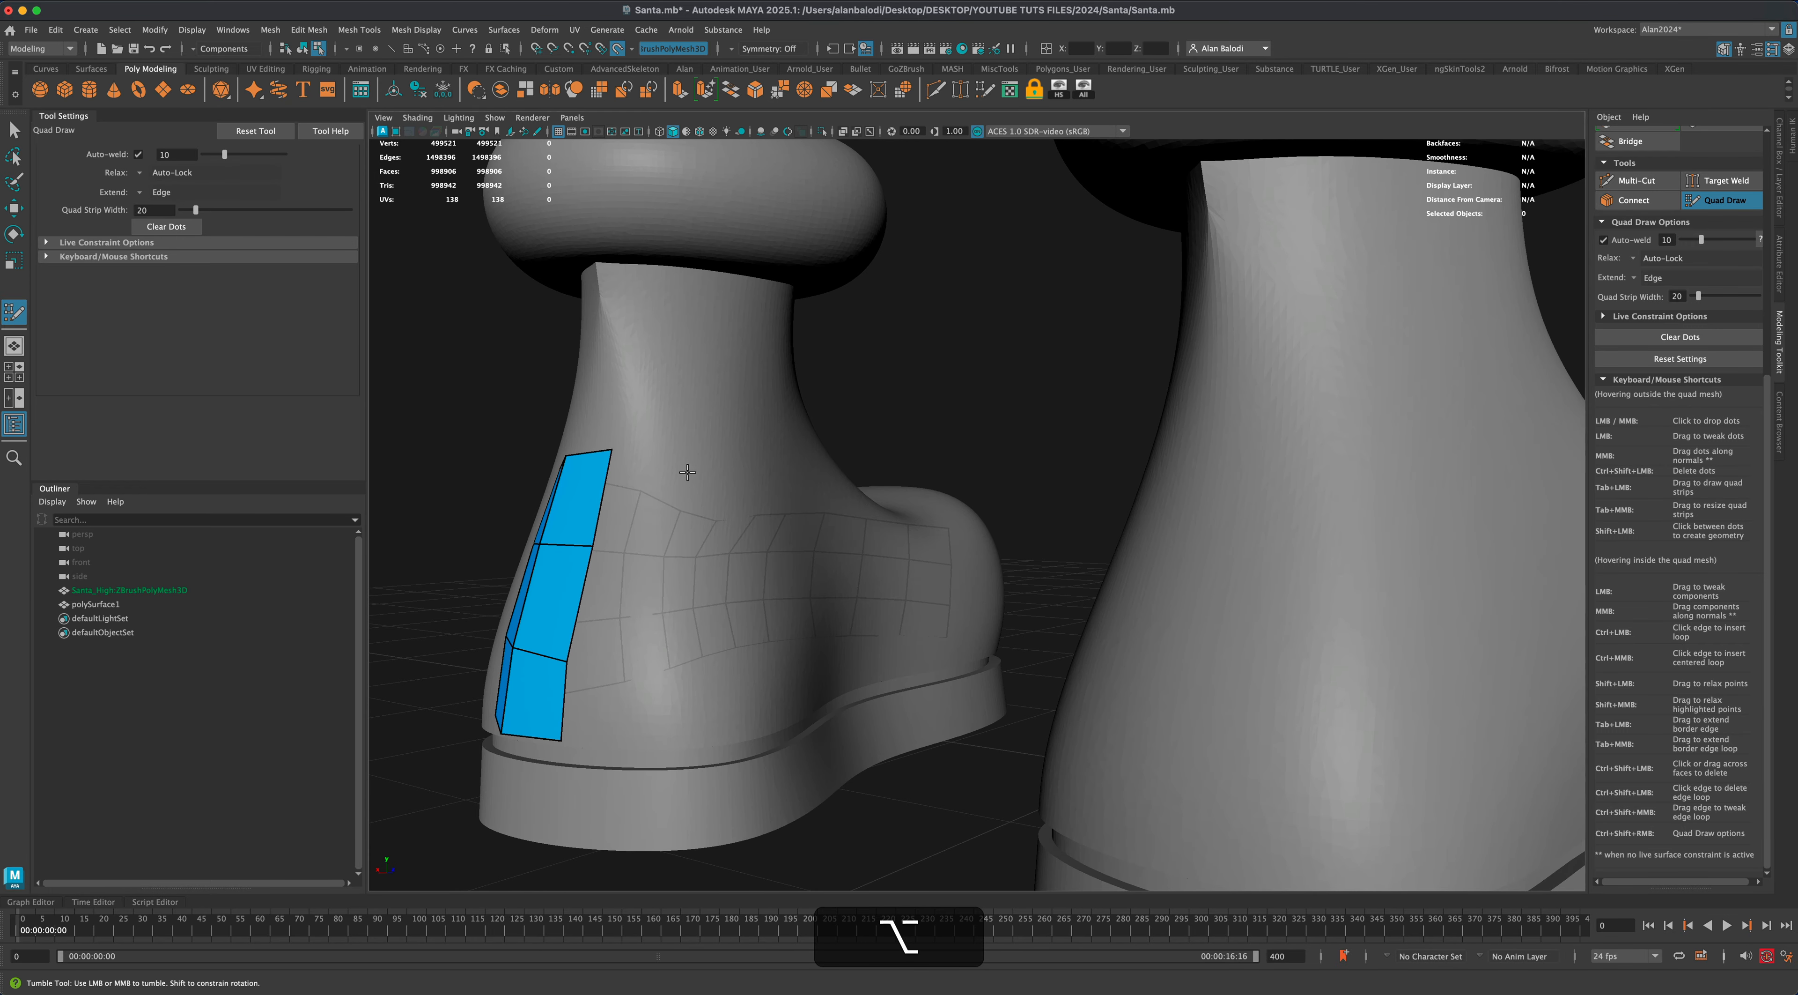
left_click(691, 455)
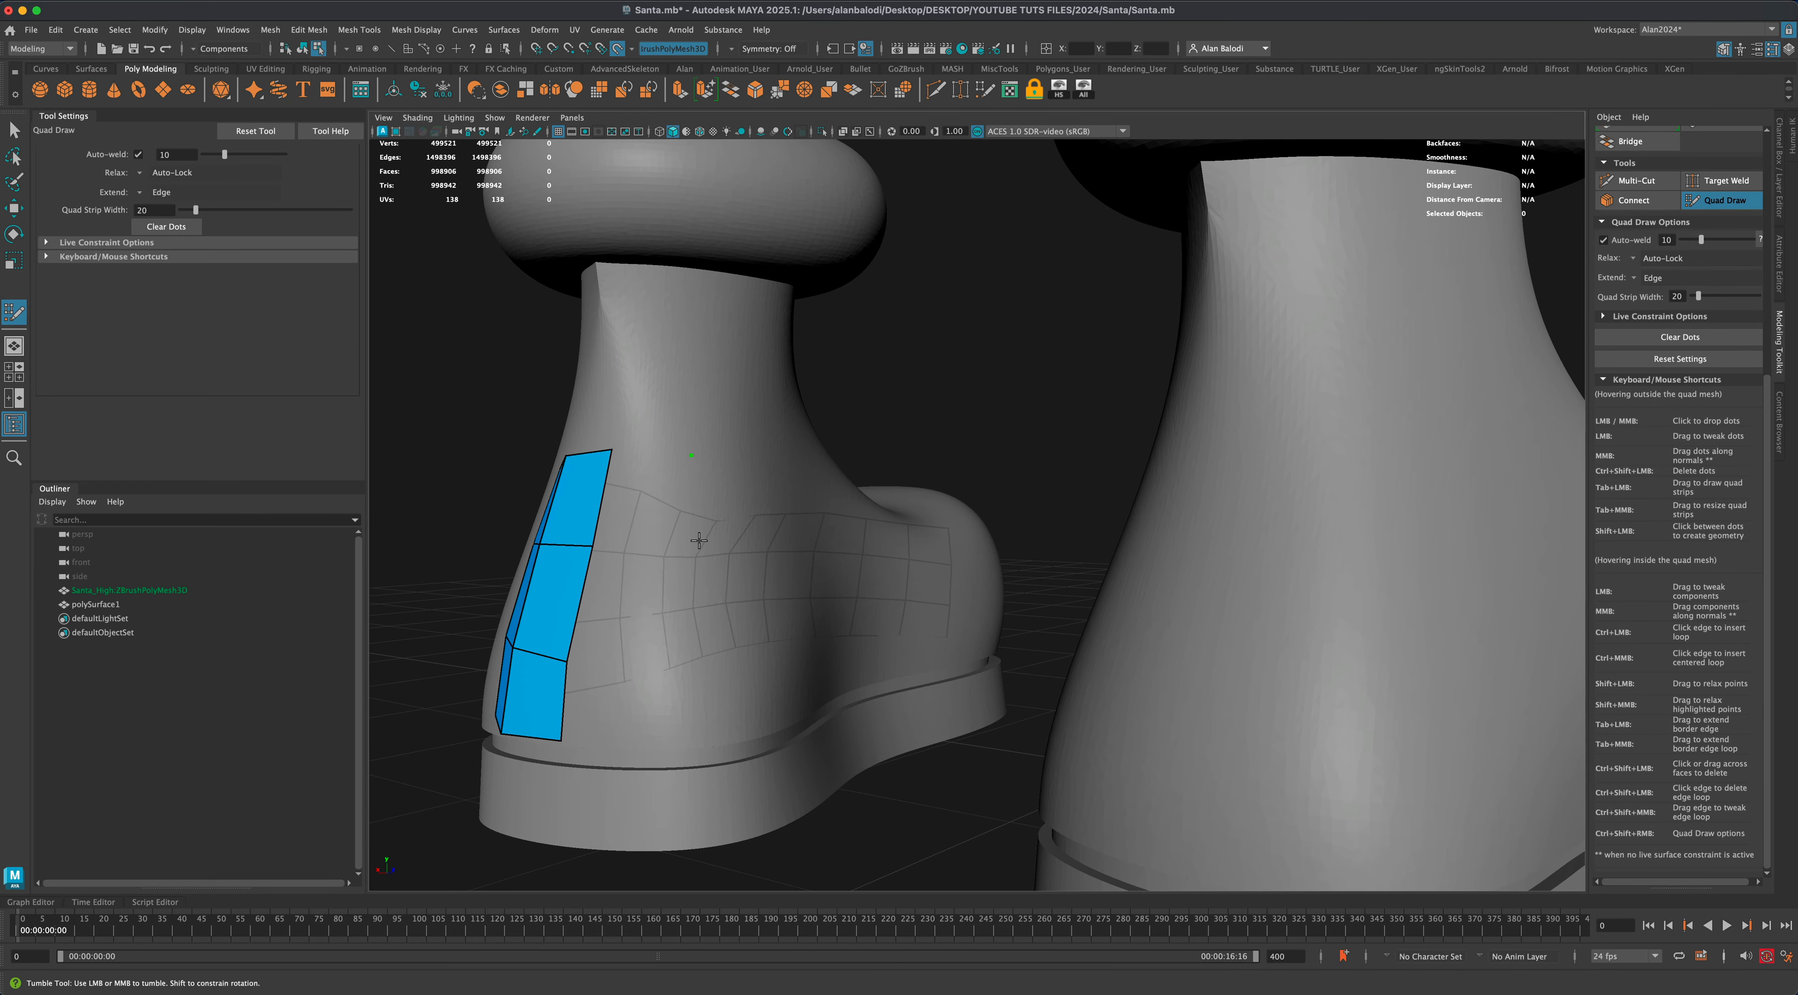
left_click(653, 506, "shift")
left_click(669, 651, "shift")
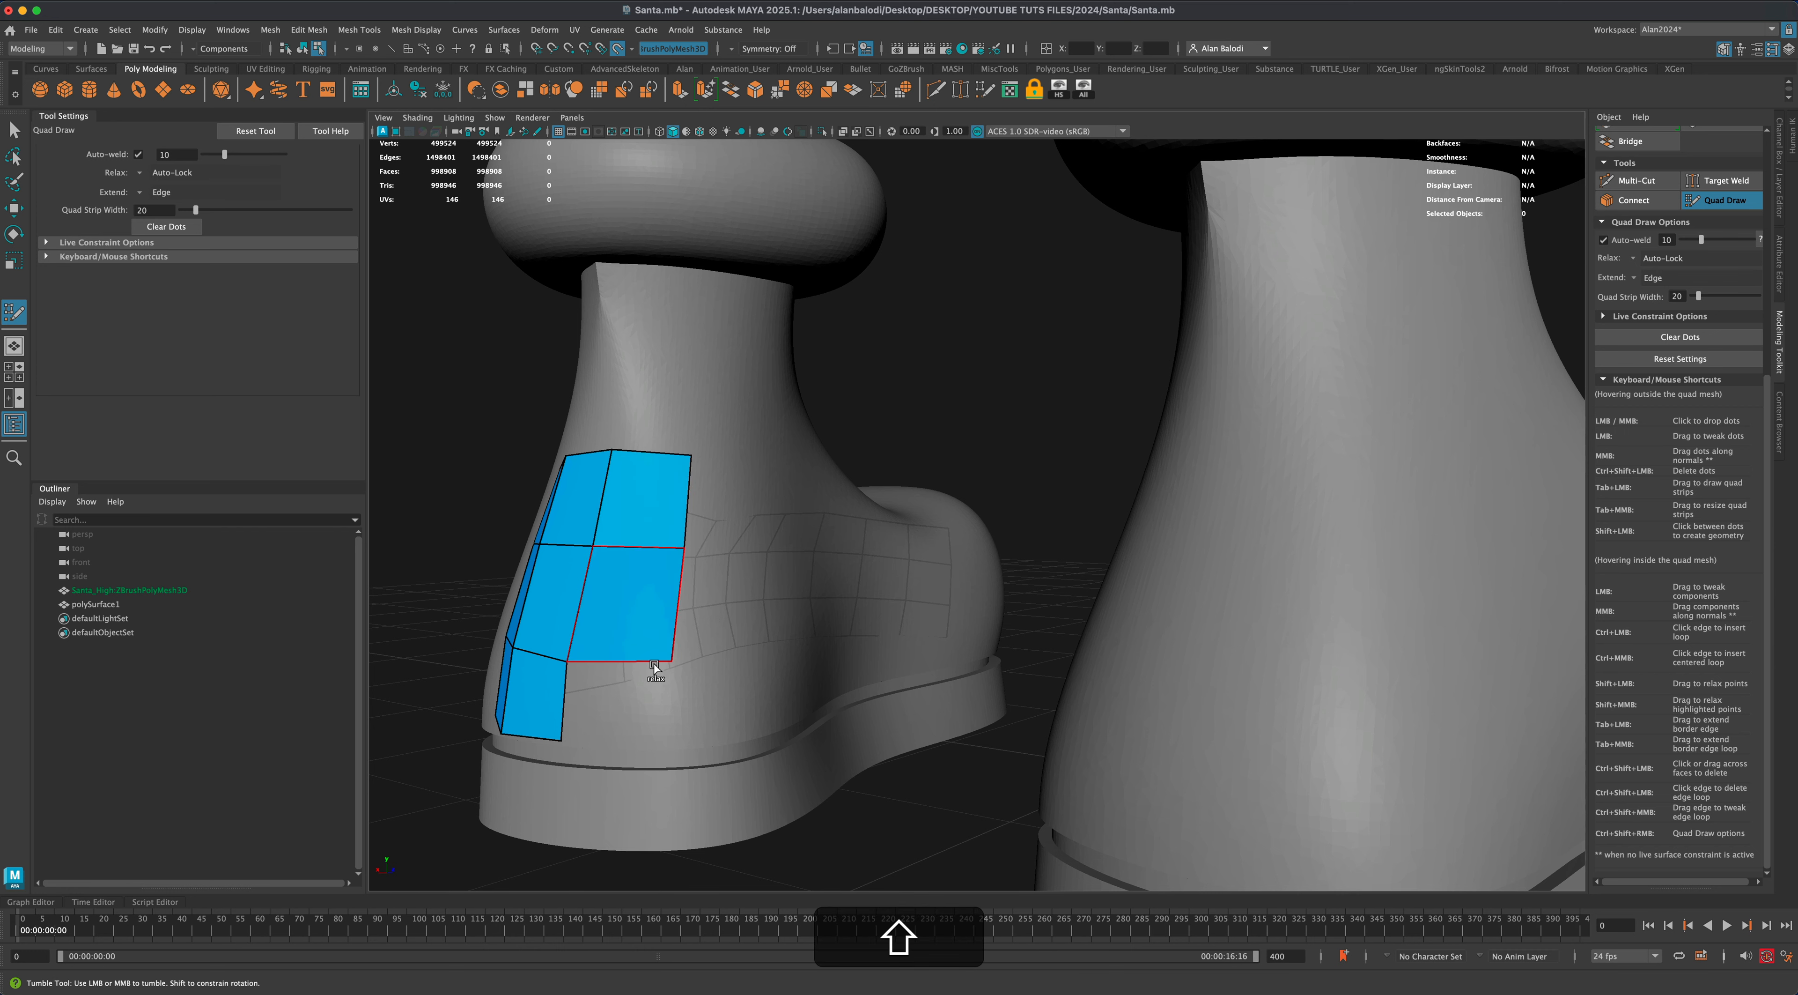
left_click(647, 711, "shift")
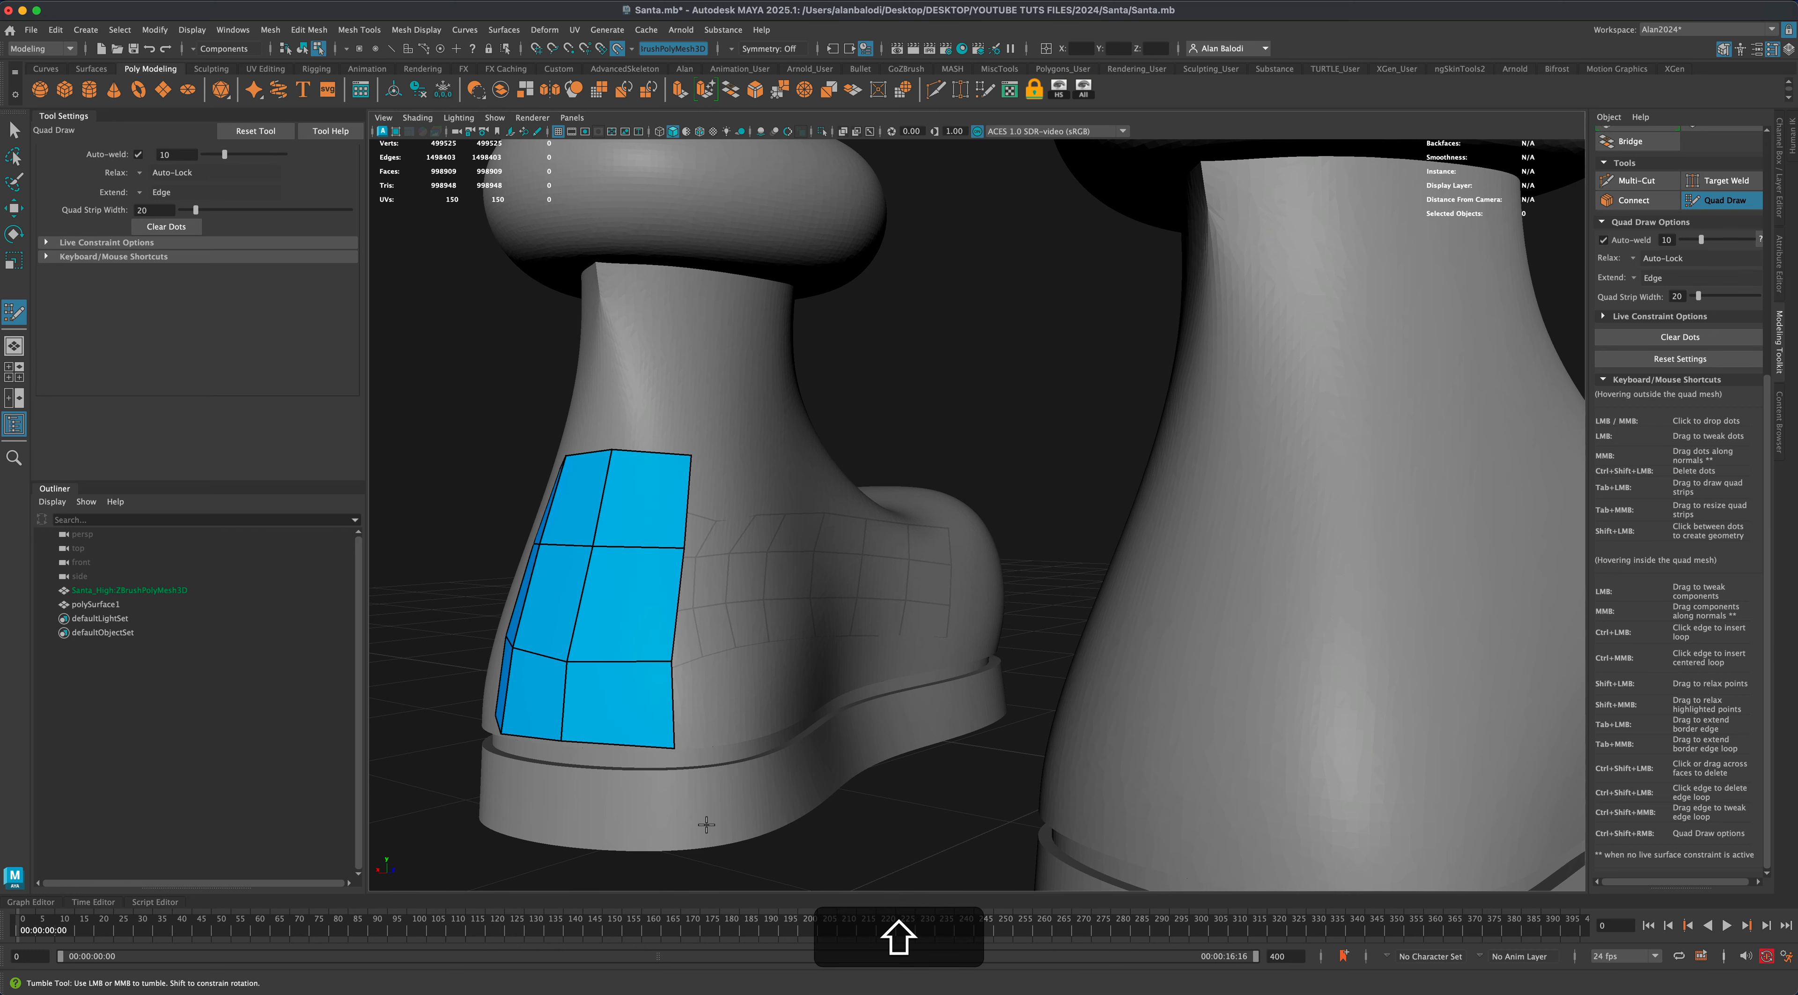
Shift the points of the vertical edge line on the back of the heel slightly toward the boot's inner side to straighten it.
left_click_drag(707, 824, 745, 791, "alt")
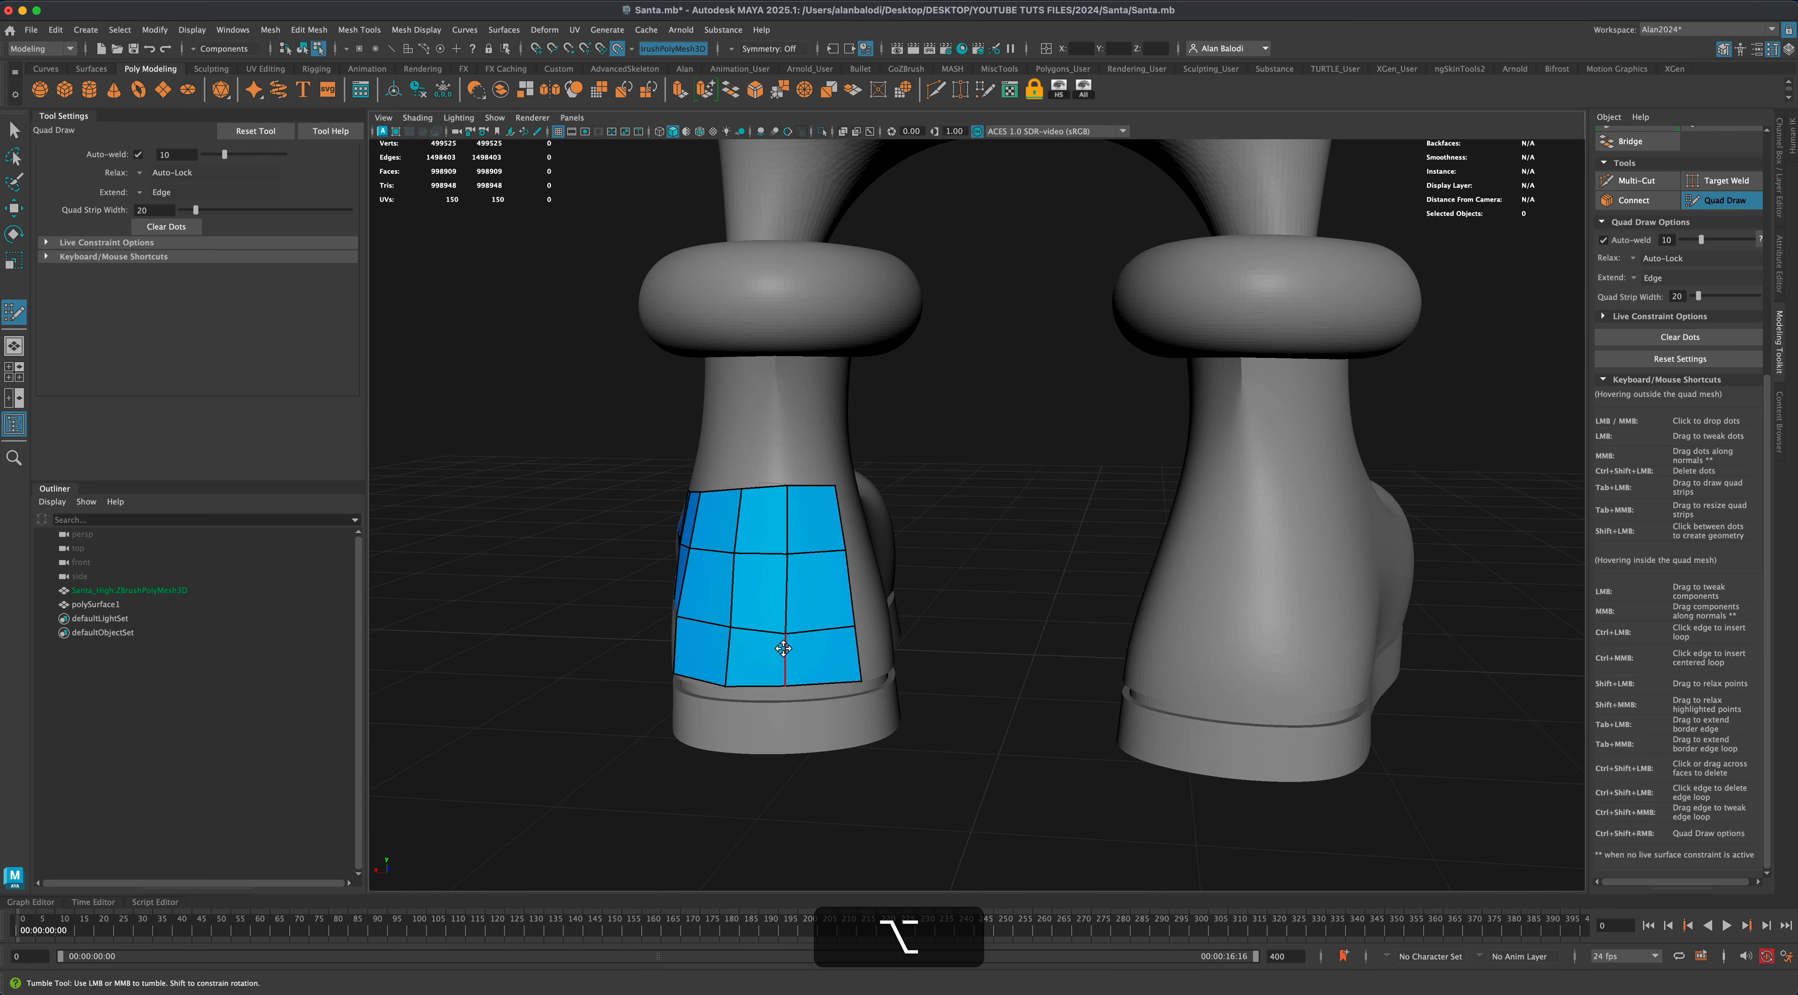
left_click_drag(793, 631, 791, 685)
left_click_drag(787, 557, 790, 556)
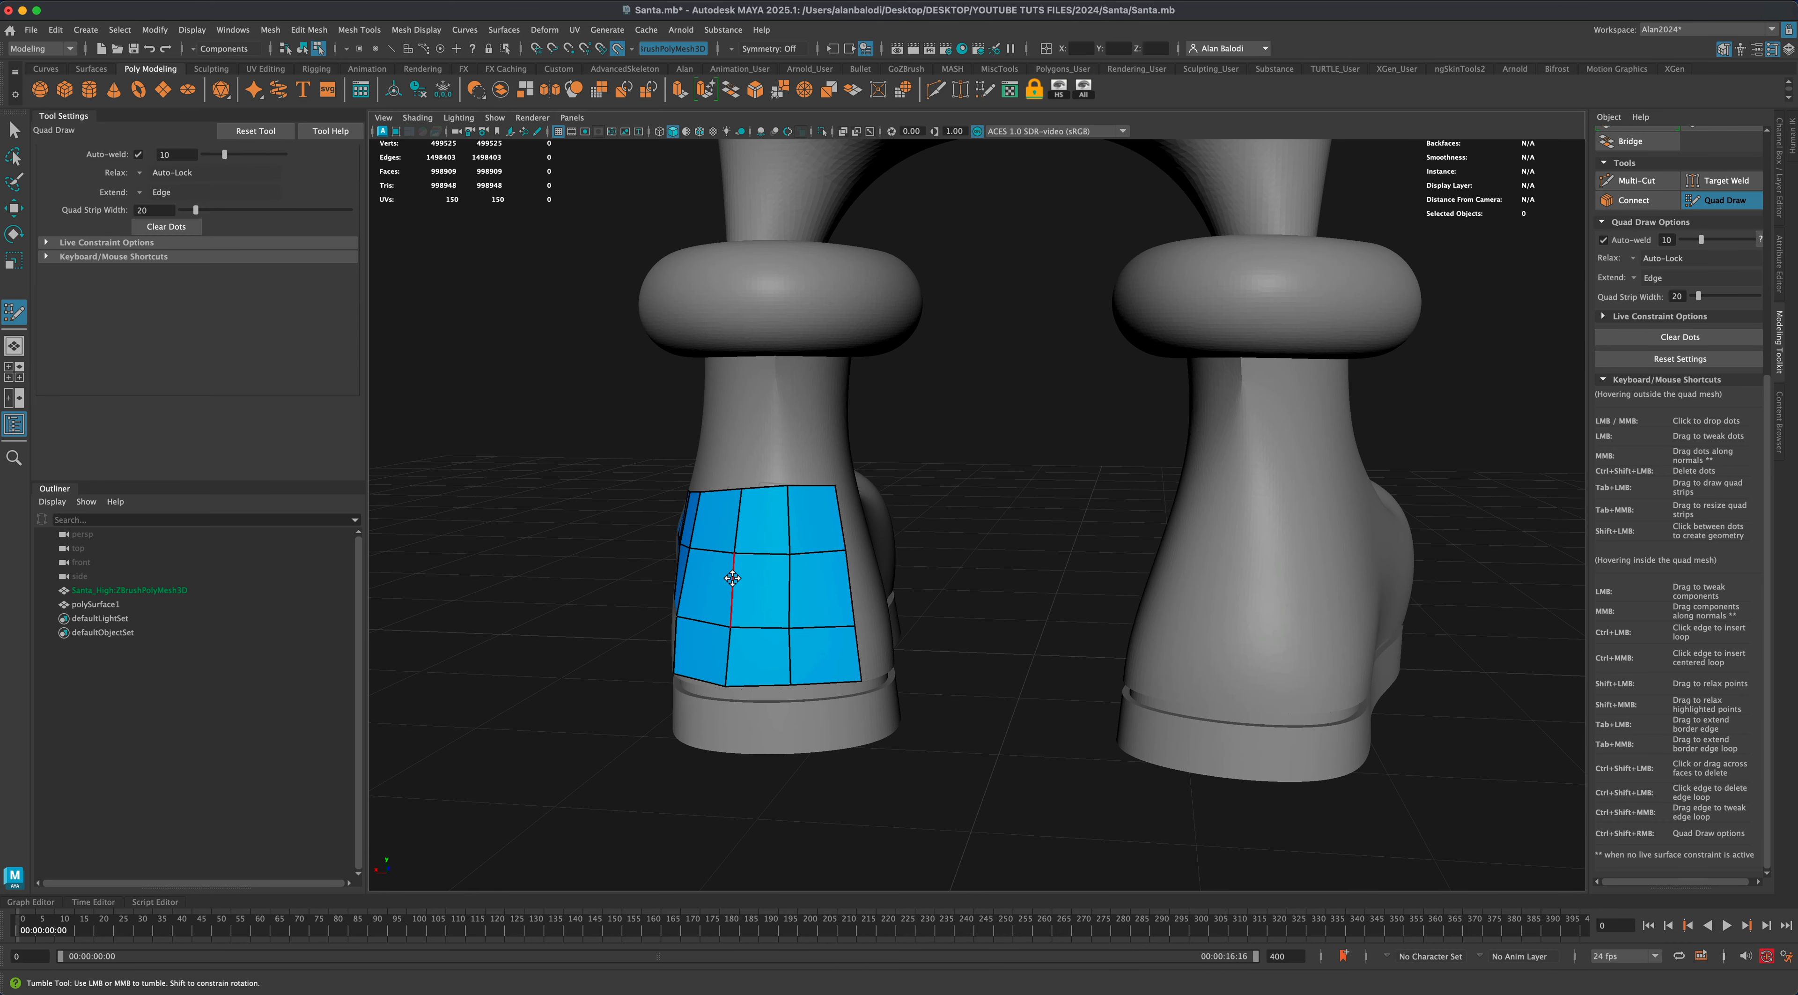
Place four dots along the boot's inner side and fill a column of three quads between them and the heel border.
left_click_drag(873, 755, 733, 754, "alt")
left_click(657, 714)
left_click(657, 618)
left_click(680, 513)
left_click(697, 418)
left_click_drag(654, 454, 609, 661, "shift")
Add one more column of three quads on the boot's inner side, beyond the column just filled.
left_click(731, 706)
left_click(728, 642, "shift")
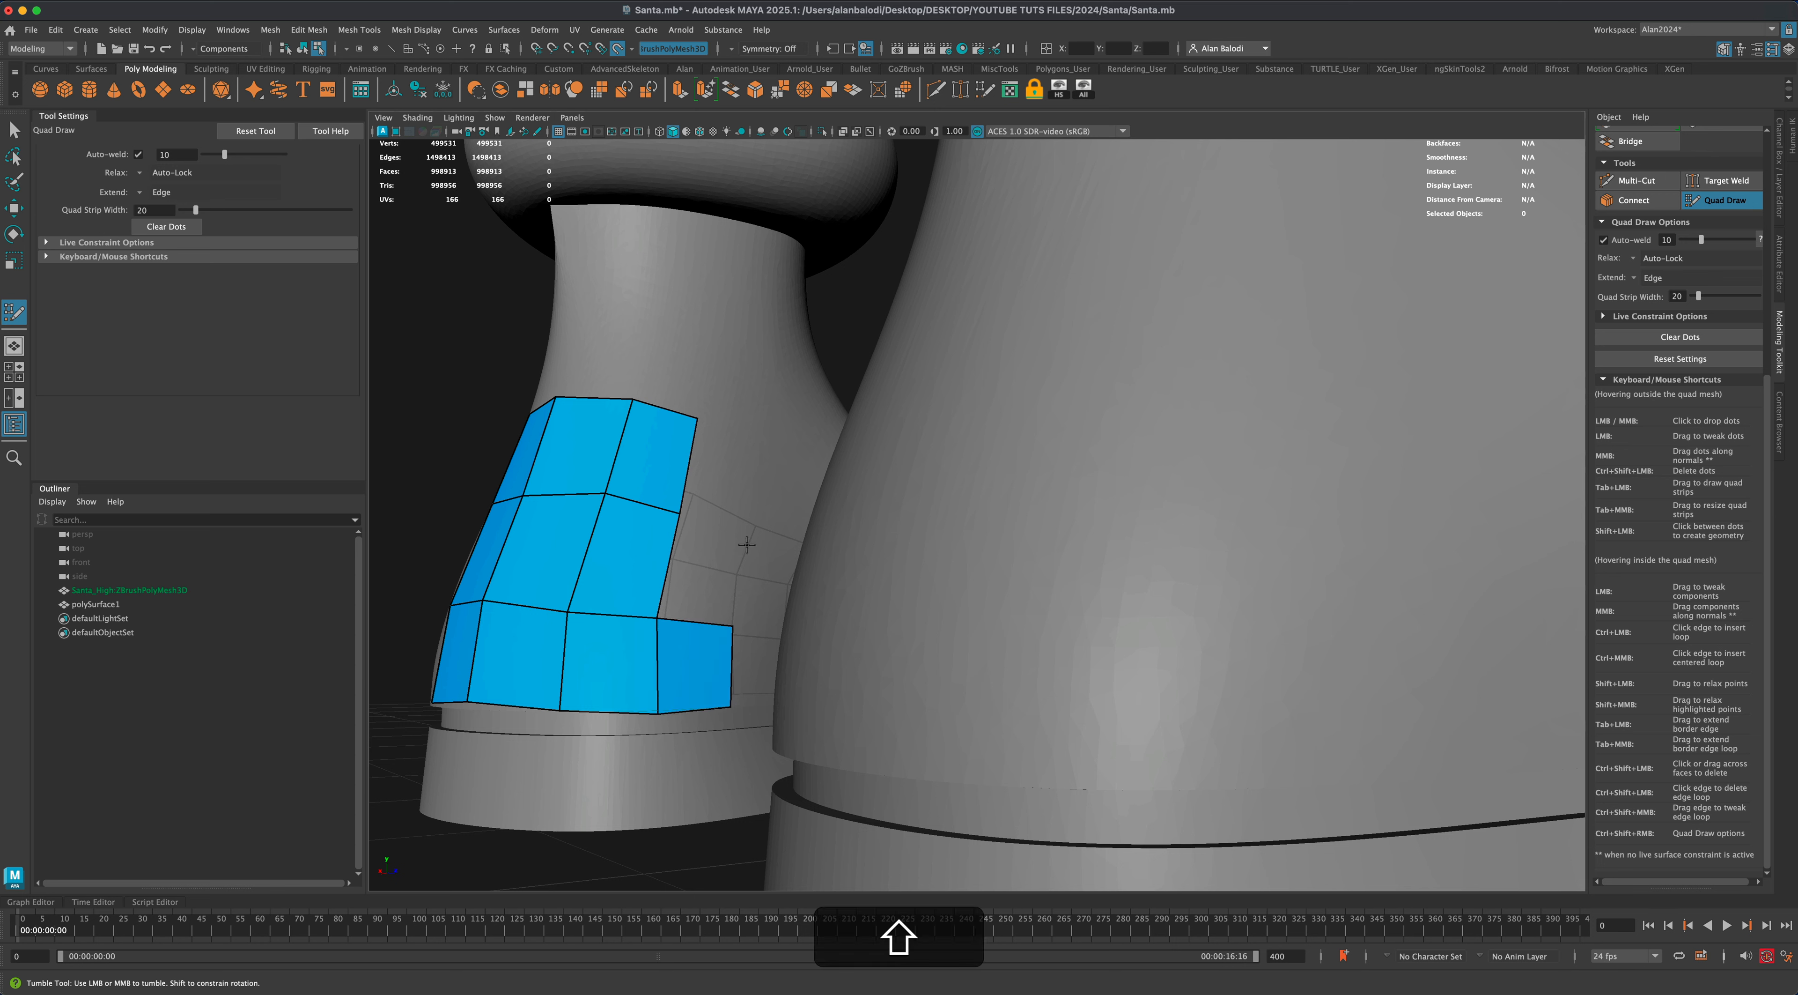
left_click(712, 586, "shift")
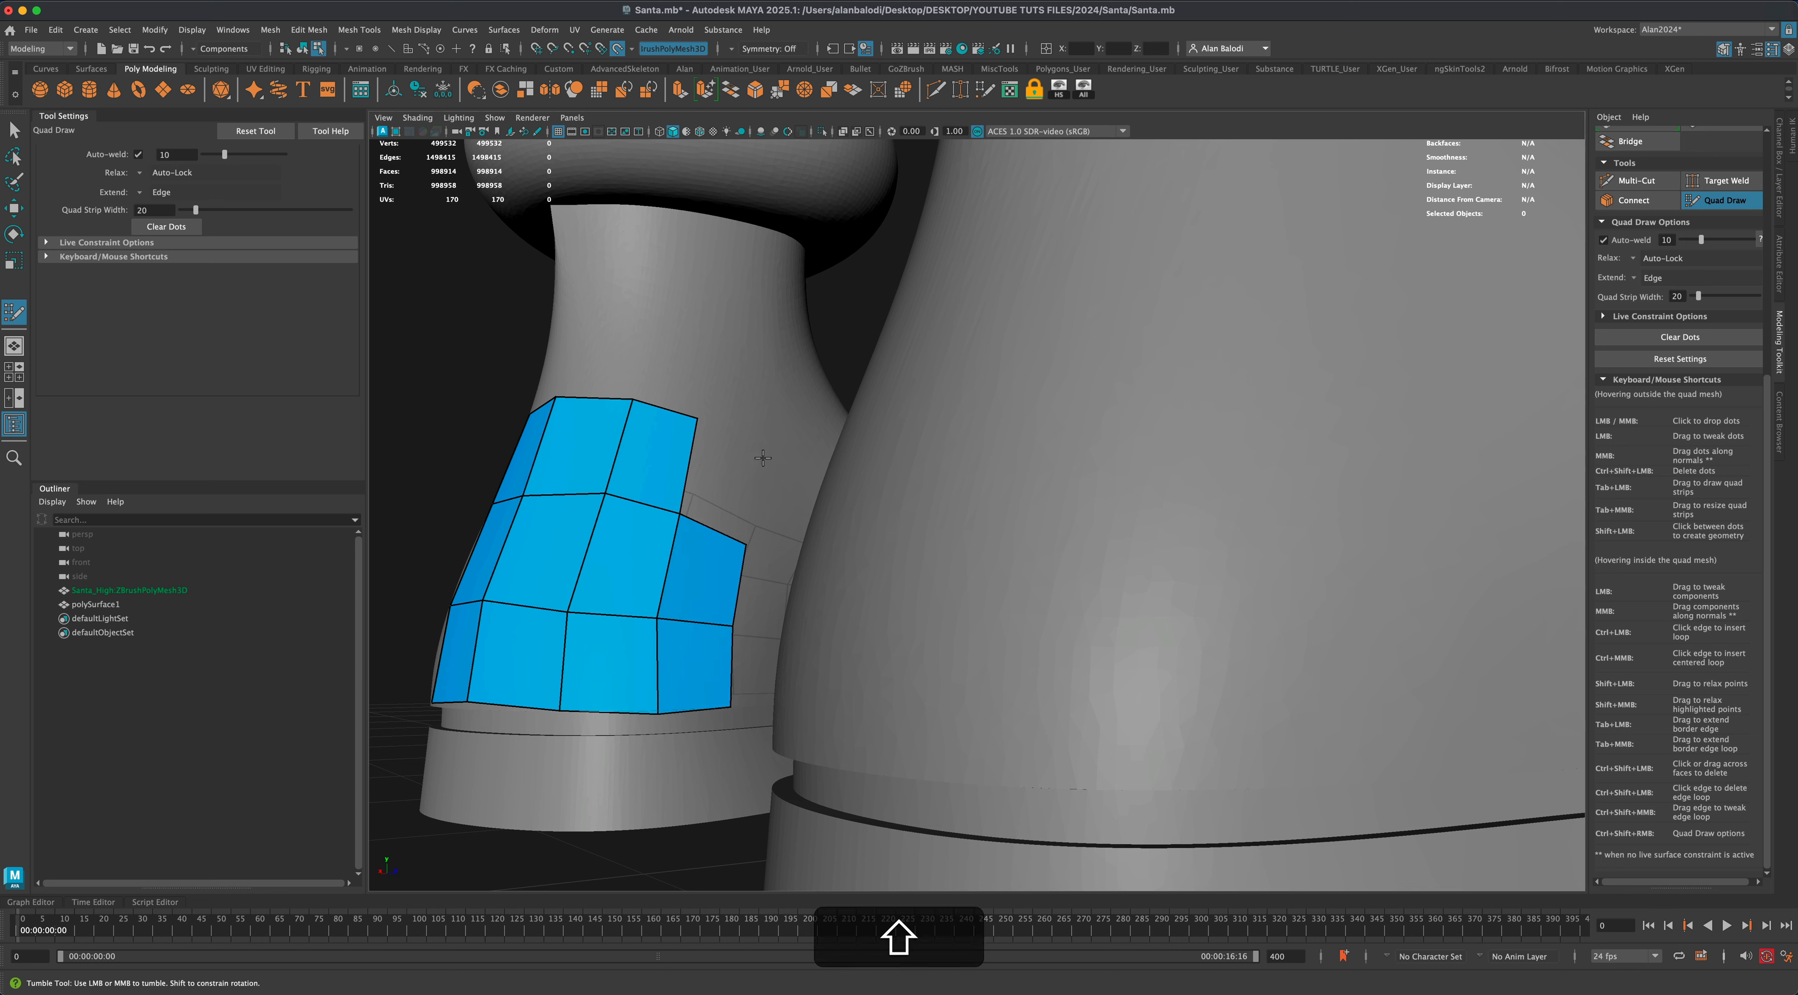
left_click(730, 470, "shift")
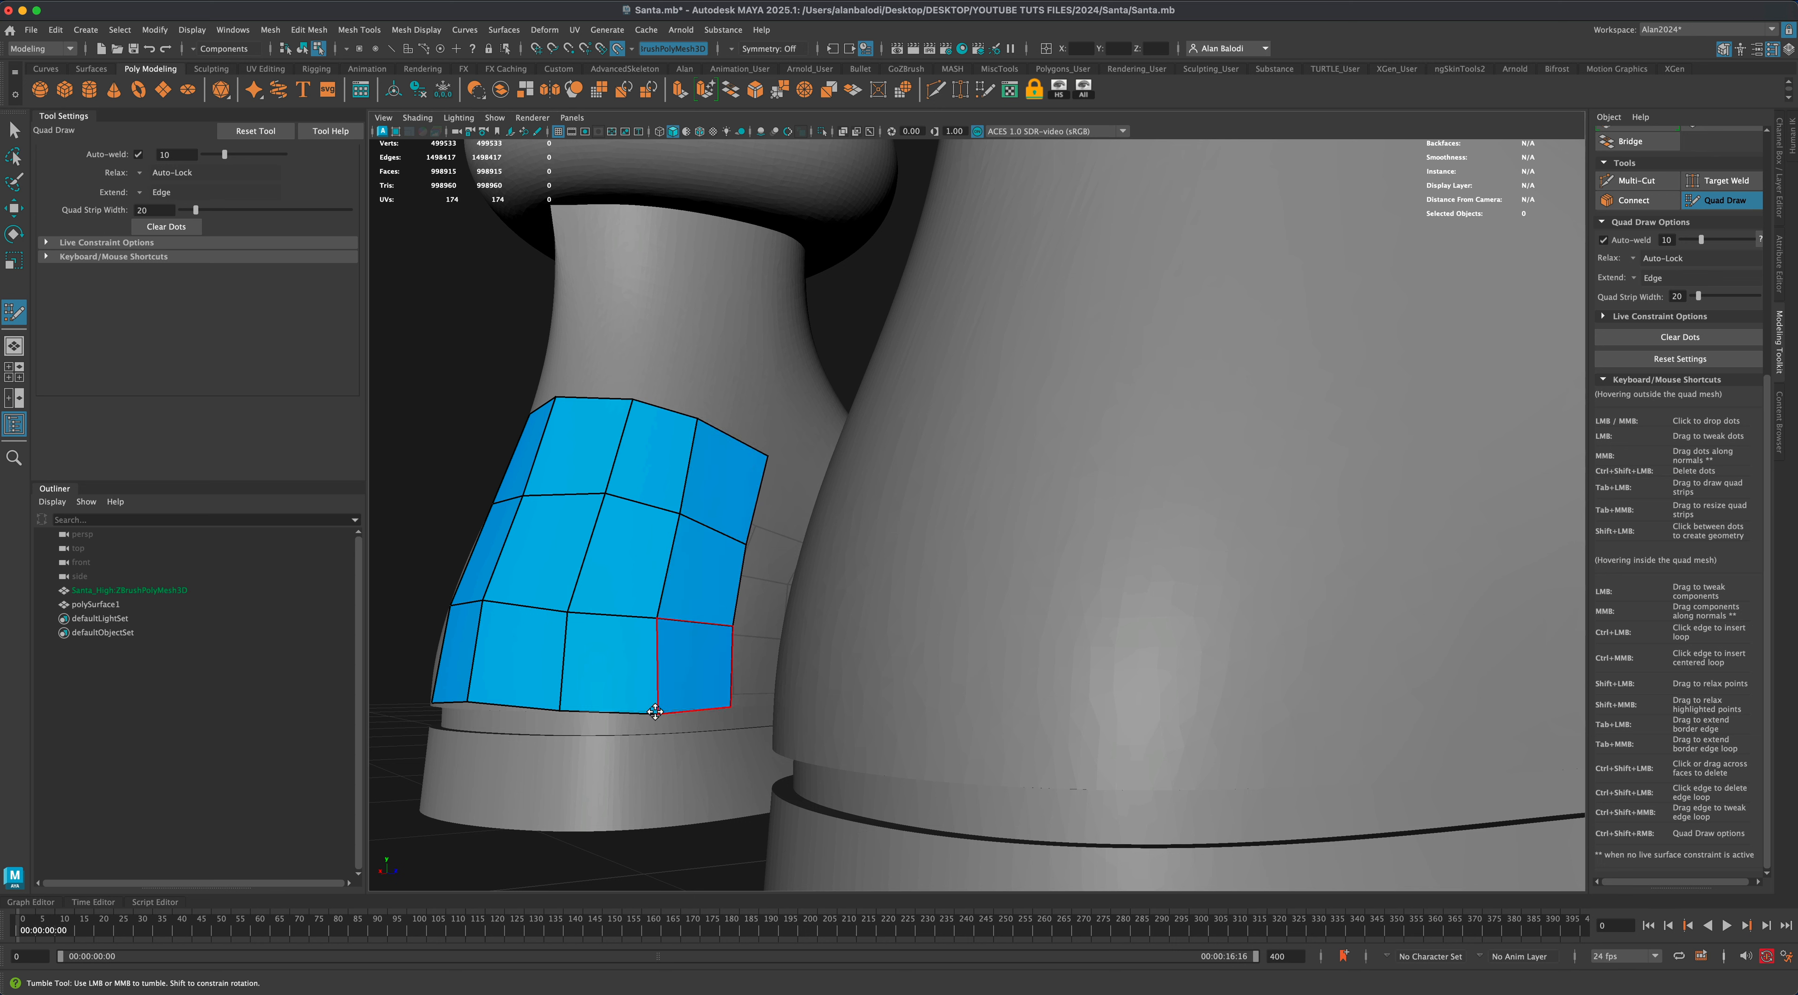
Nudge the bottom point between the two newest inner columns upward and relax the points of the rows above it.
left_click_drag(658, 713, 657, 710)
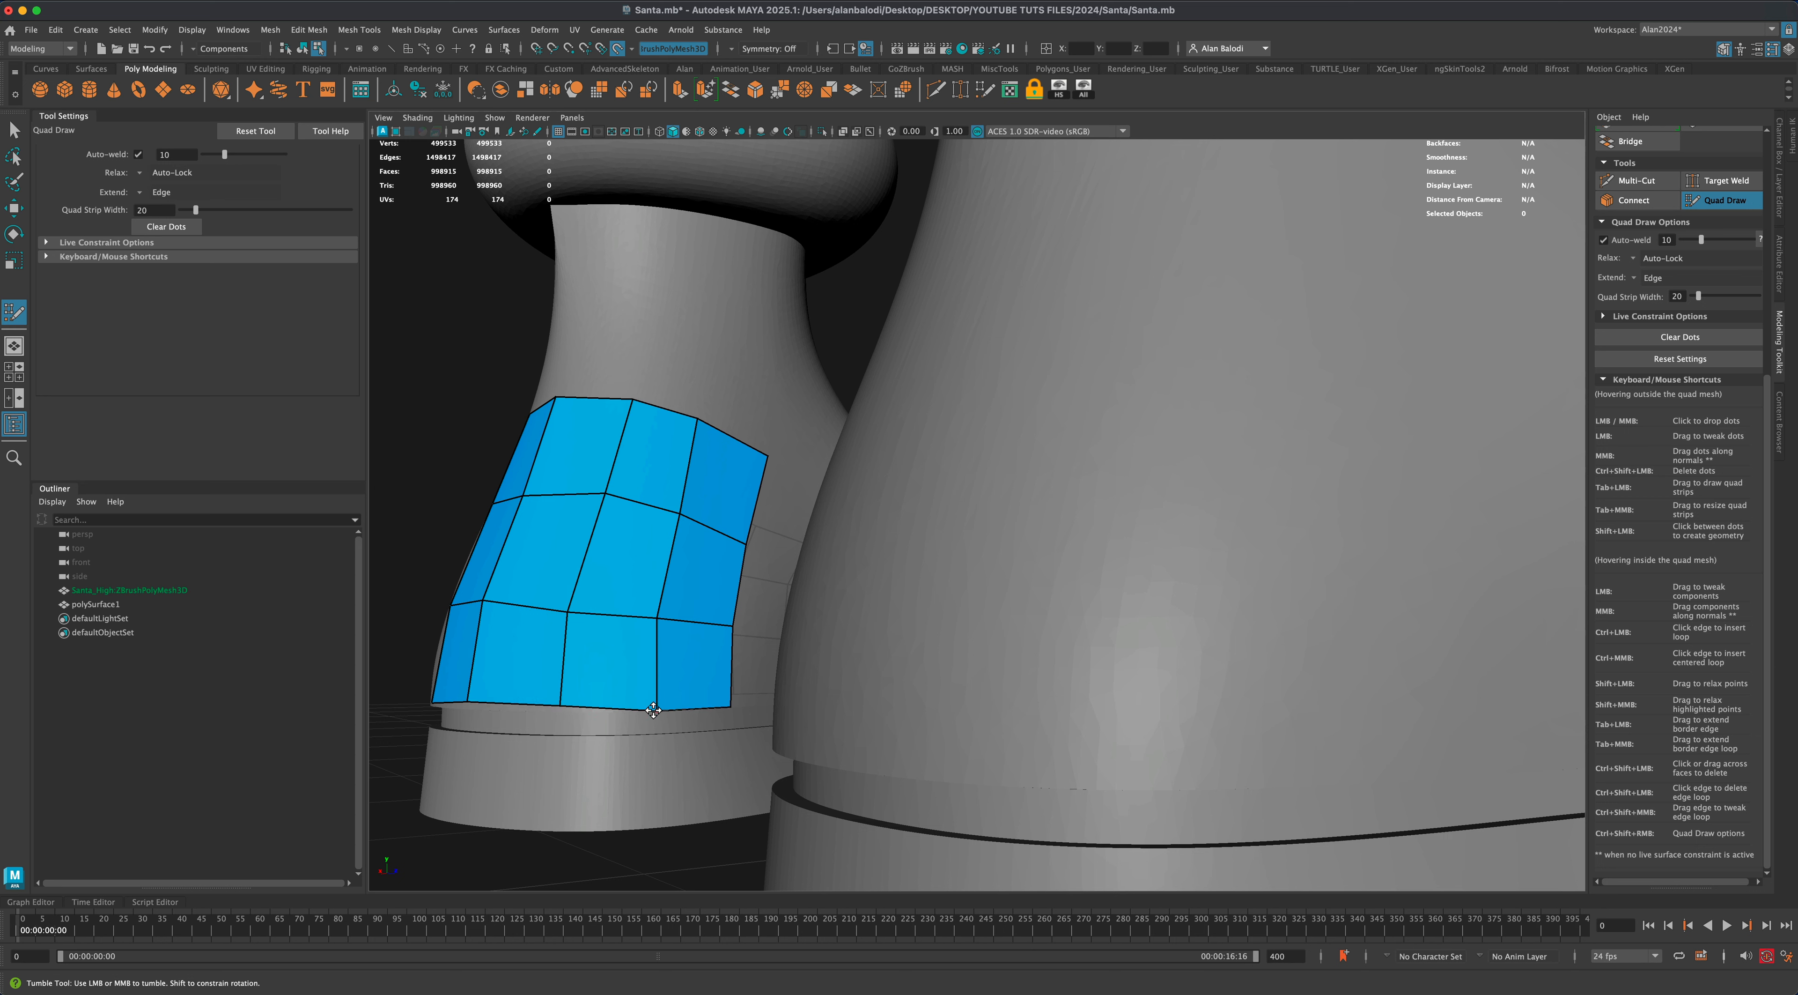
left_click_drag(657, 710, 656, 708)
mouse_move(657, 621)
left_mouse_down()
mouse_move(522, 586)
mouse_move(634, 526)
mouse_move(570, 655)
left_mouse_up()
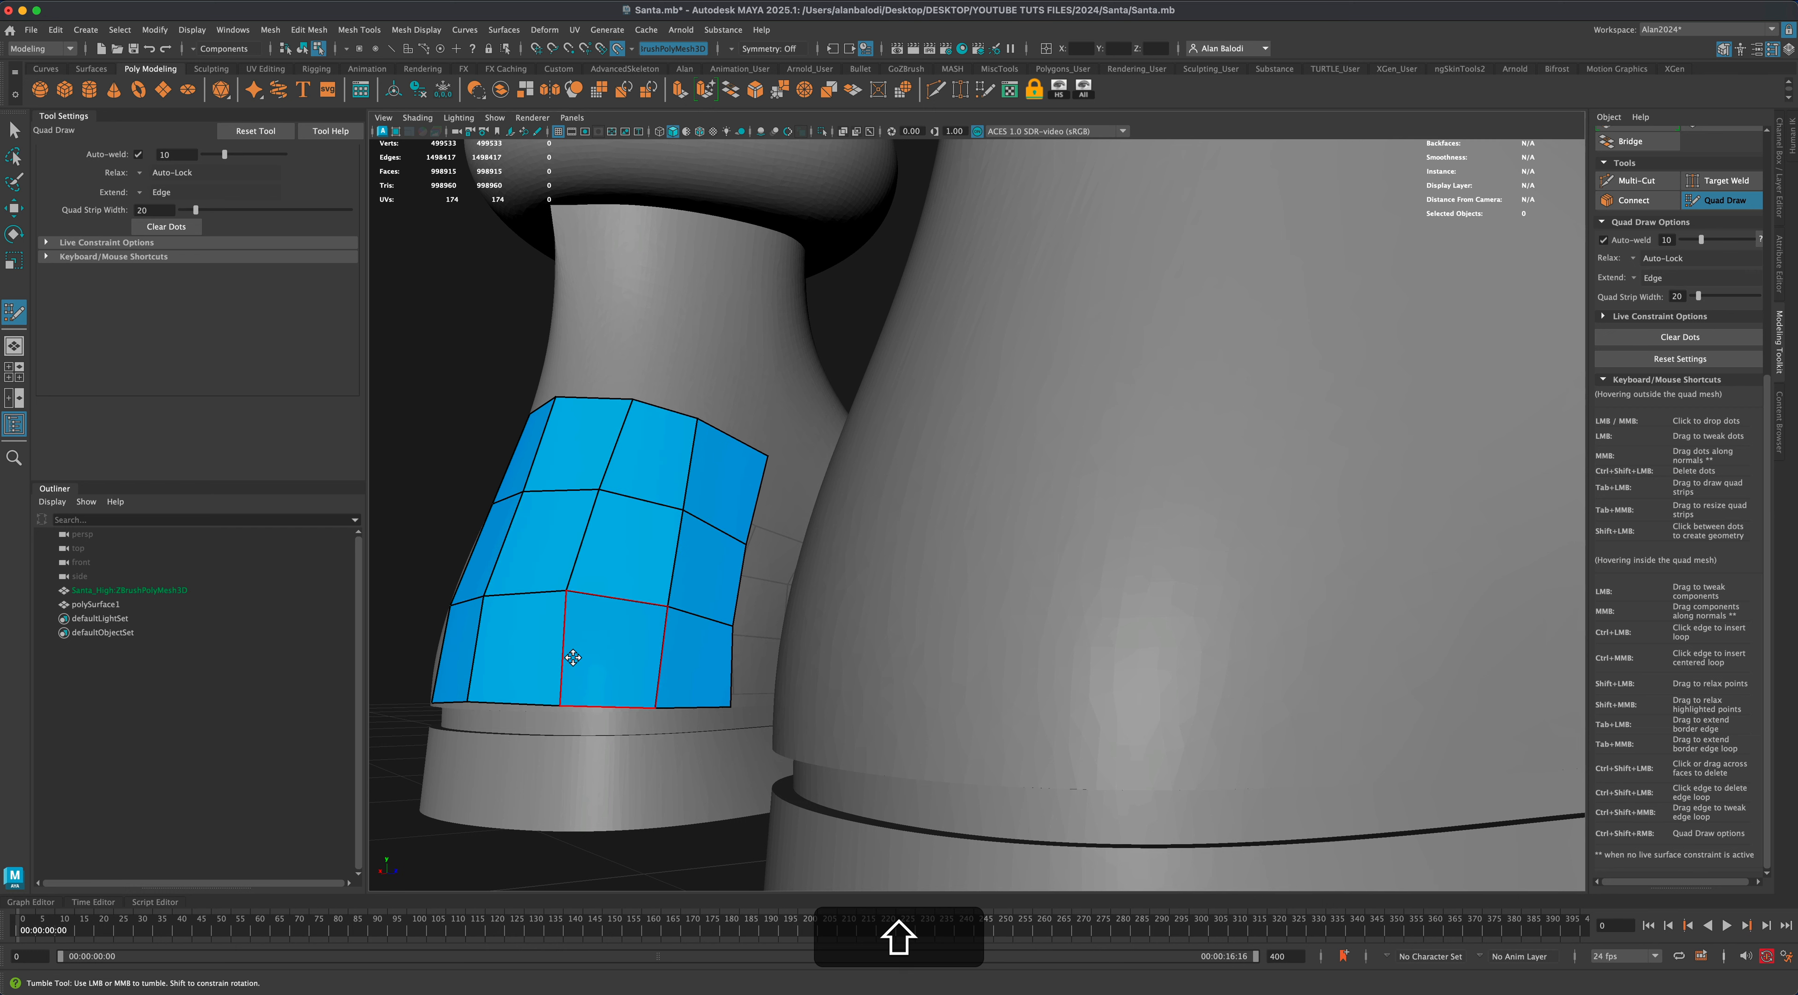
Examine the boot patch, the whole figure from the front and the crease where the raised arm meets the torso.
scroll(546, 675, "down", 5)
left_click_drag(460, 667, 728, 575, "alt")
mouse_move(828, 499)
left_mouse_down("shift")
mouse_move(742, 553)
mouse_move(761, 570)
mouse_move(642, 743)
mouse_move(916, 747)
left_mouse_up("shift")
right_click_drag(915, 746, 783, 821, "alt")
left_click_drag(783, 822, 759, 755, "alt")
middle_click_drag(1166, 711, 1048, 775, "alt")
right_click_drag(1048, 776, 1055, 699, "alt")
middle_click_drag(1056, 698, 1019, 742, "alt")
left_click_drag(1018, 742, 1051, 703, "alt")
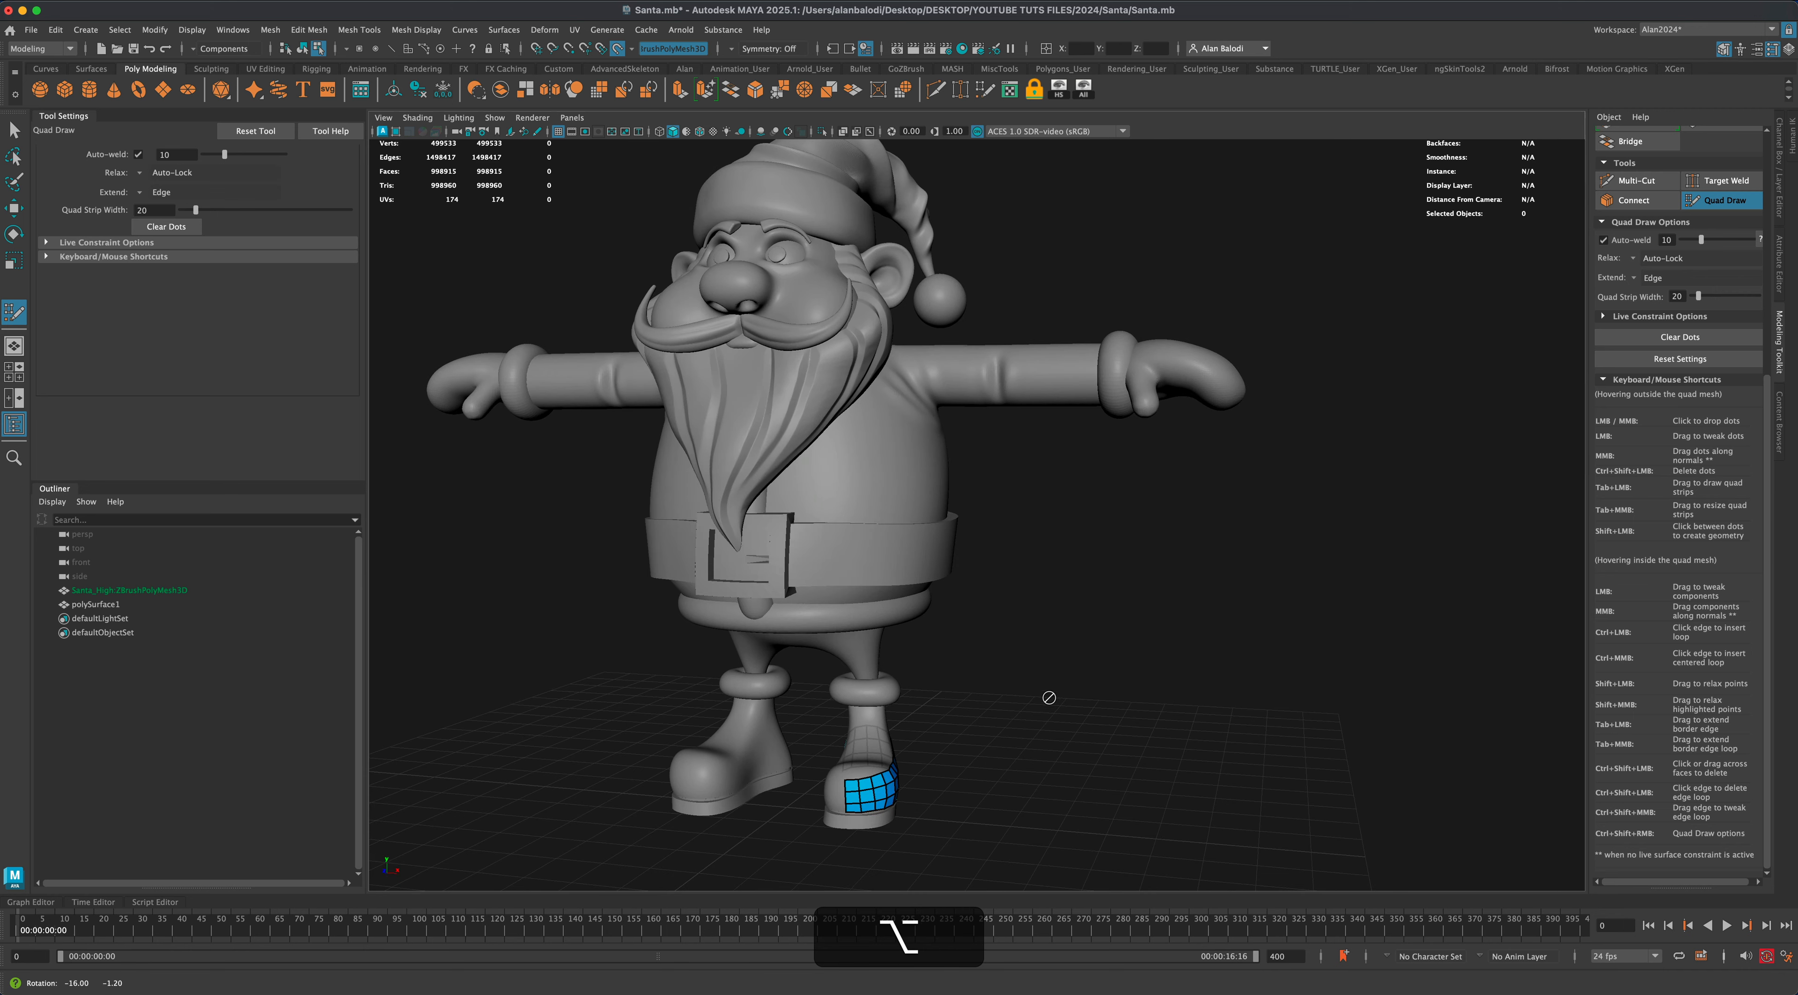
mouse_move(1036, 544)
left_mouse_down("alt")
mouse_move(1012, 542)
mouse_move(1050, 541)
left_mouse_up("alt")
middle_click_drag(1050, 540, 1009, 681, "alt")
right_click_drag(1008, 681, 843, 674, "alt")
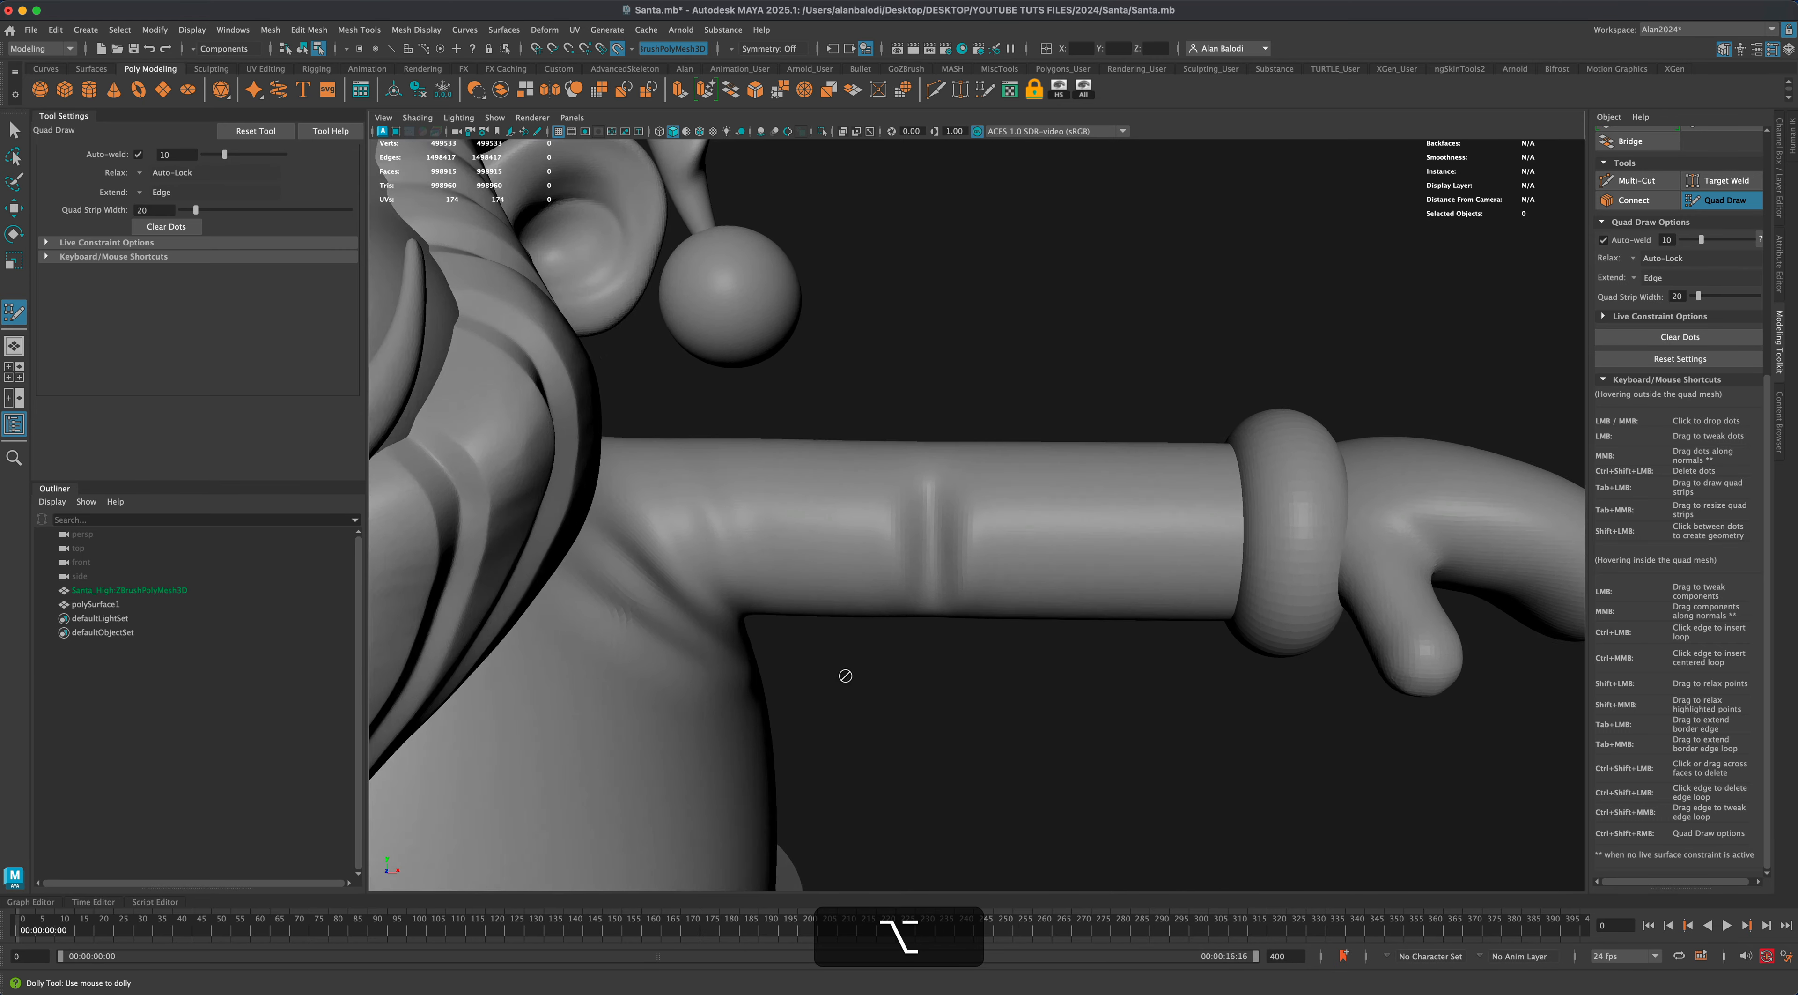
middle_click_drag(844, 675, 921, 659, "alt")
left_click_drag(923, 658, 908, 646, "alt")
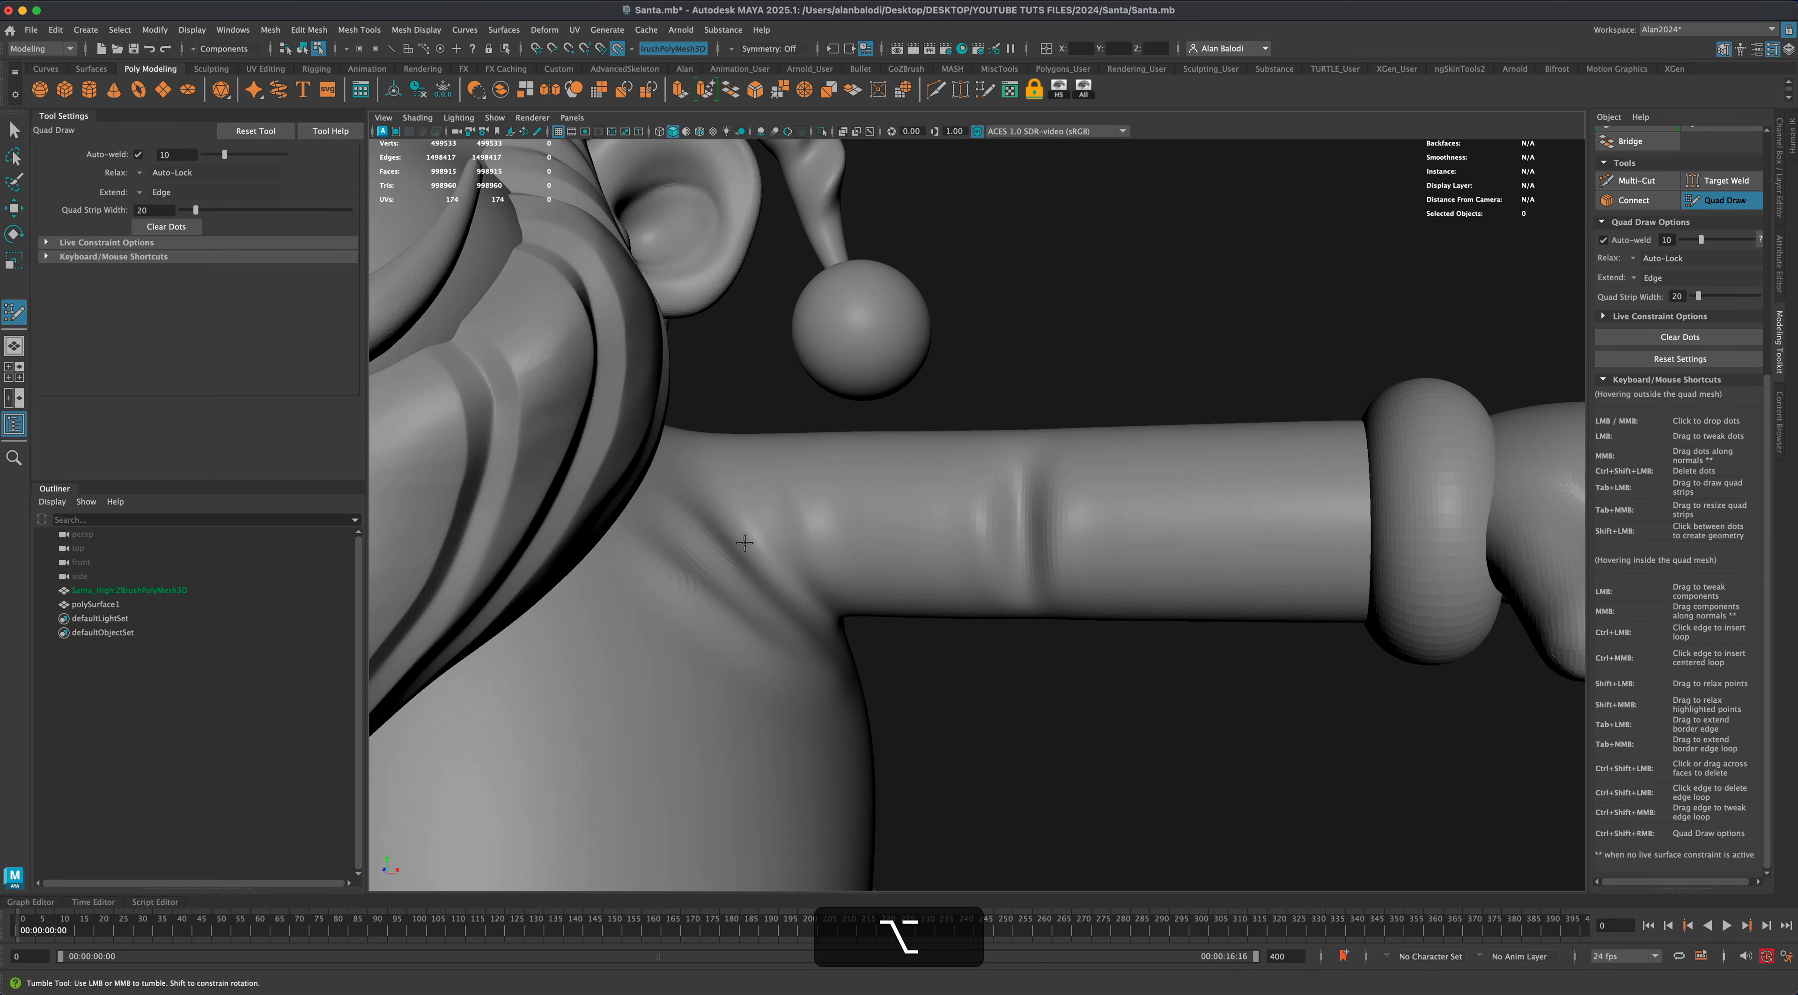
left_click_drag(808, 563, 902, 644, "alt")
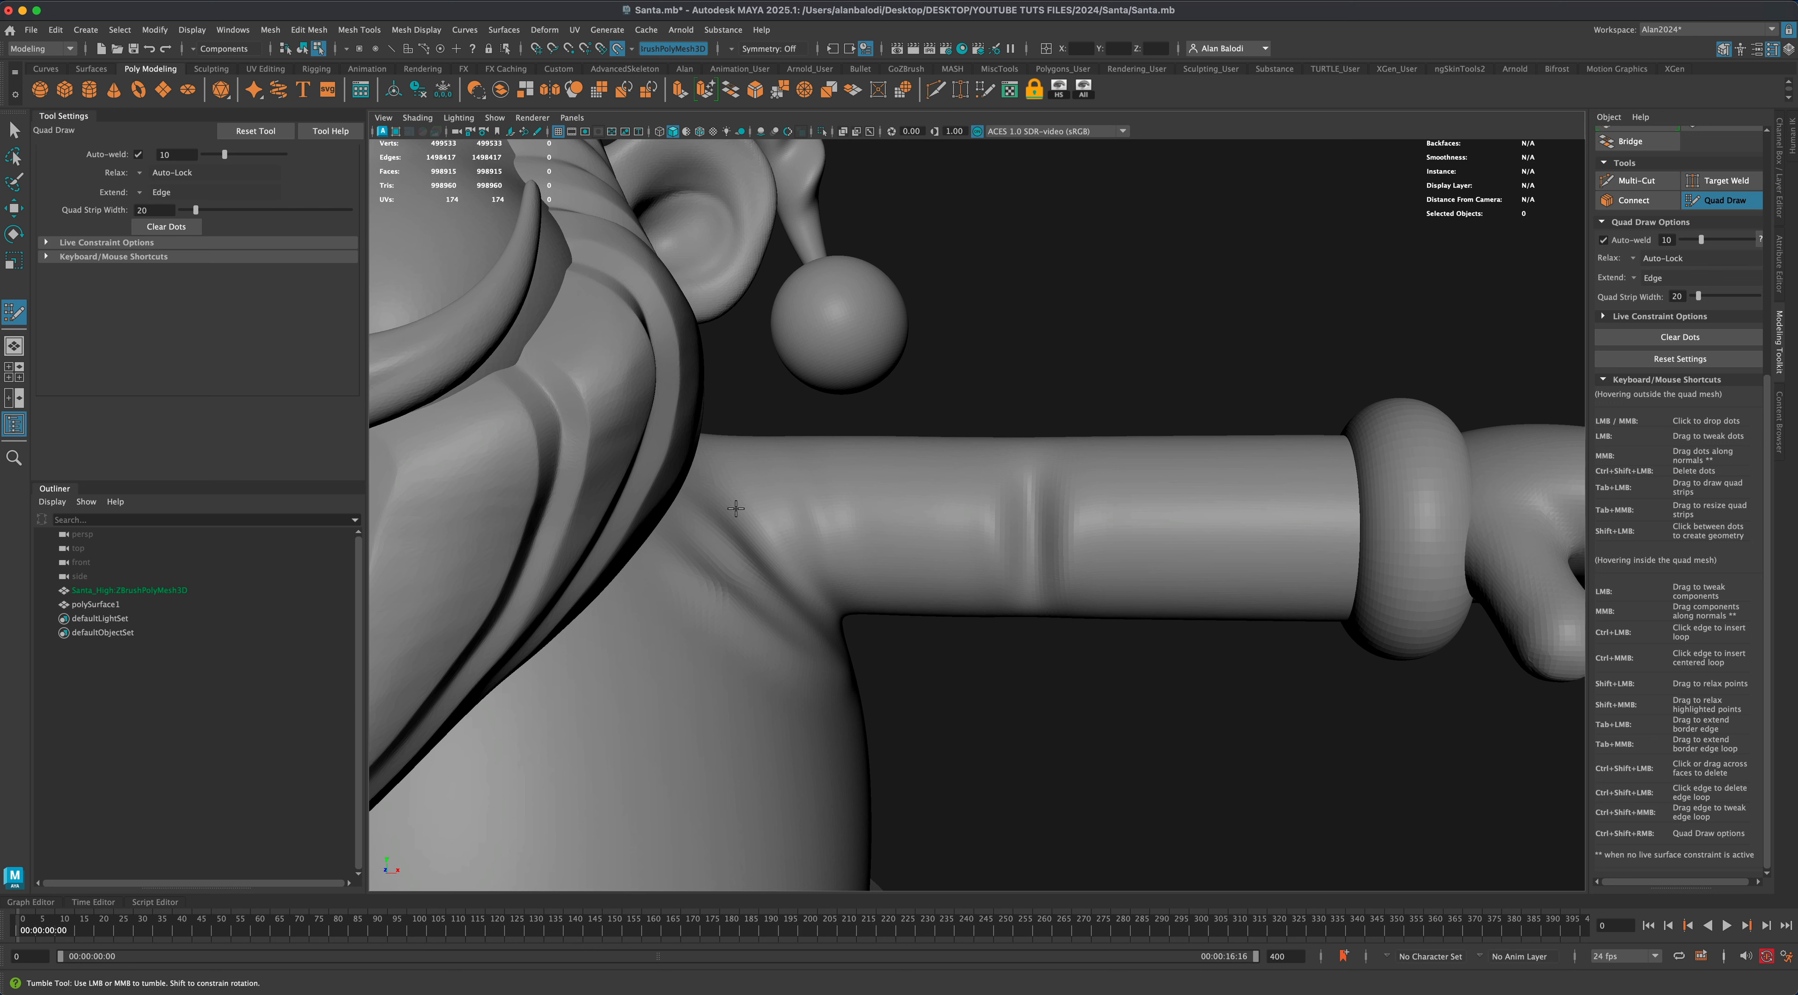
Draw a strip of three quads running diagonally along the shoulder crease down to the armpit.
left_click(754, 499)
left_click(779, 537)
left_click(768, 531, "shift")
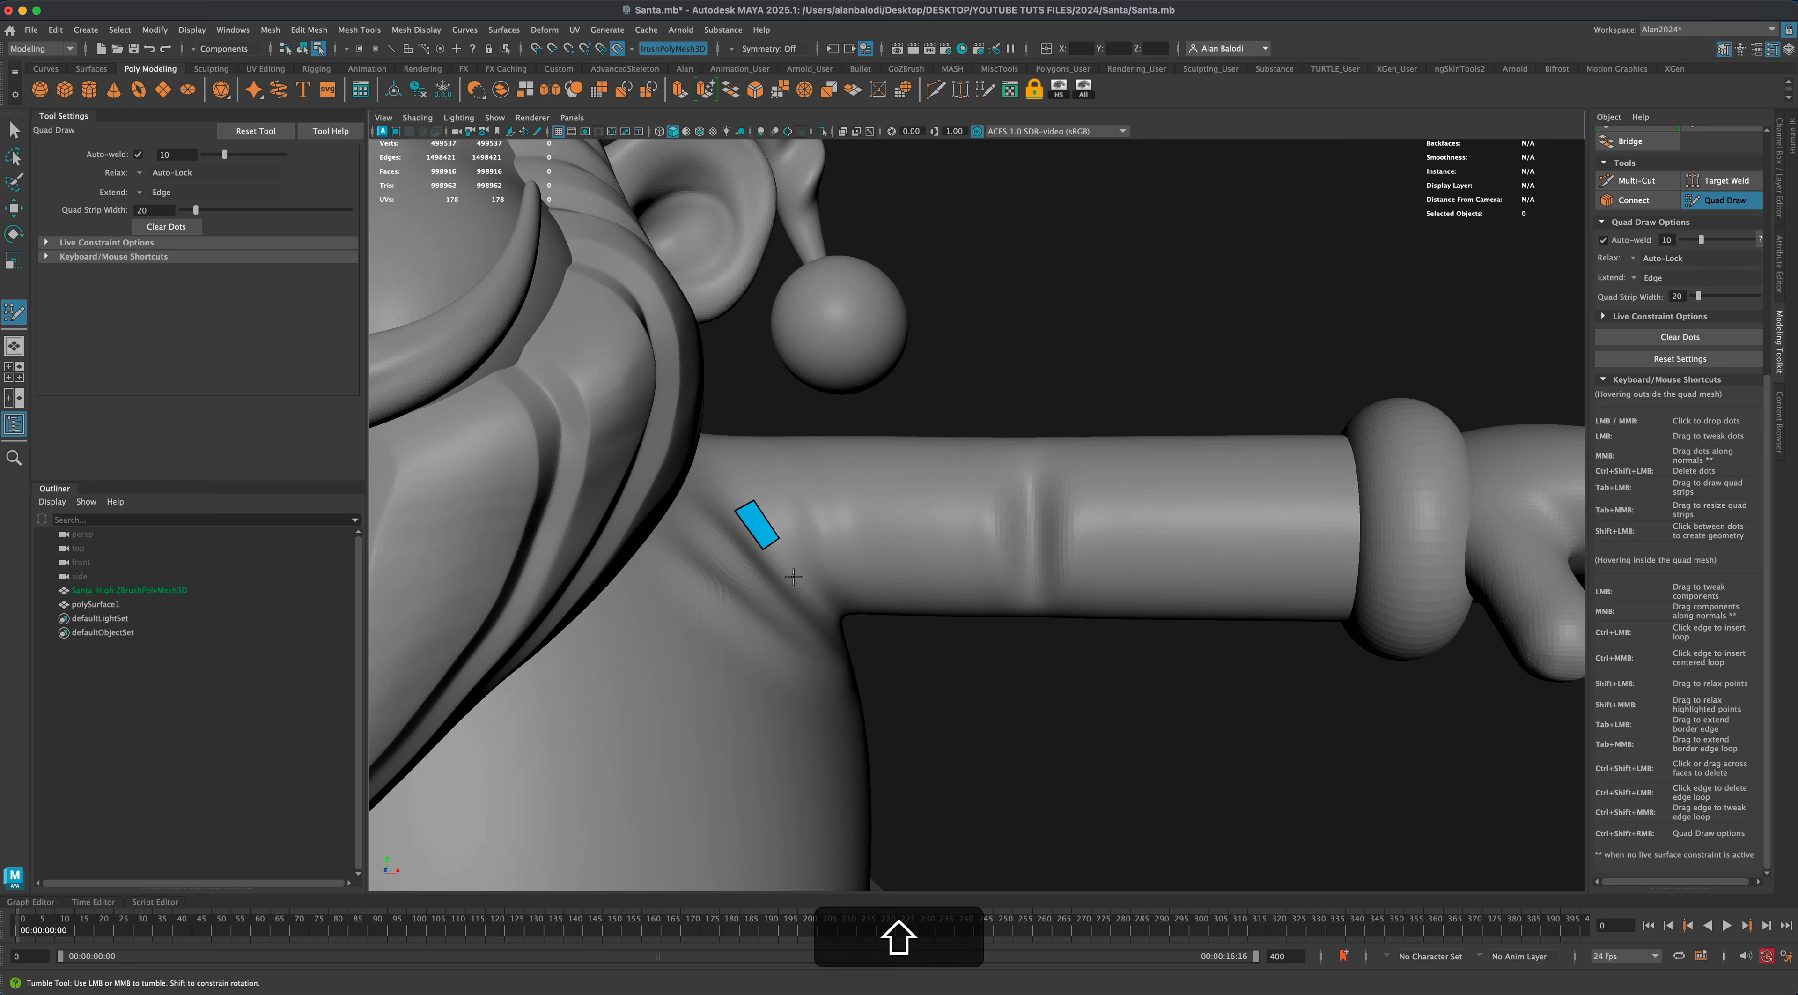
left_click(788, 583)
left_click(804, 570)
left_click(785, 561, "shift")
left_click_drag(908, 671, 838, 669, "alt+shift")
left_click(795, 607)
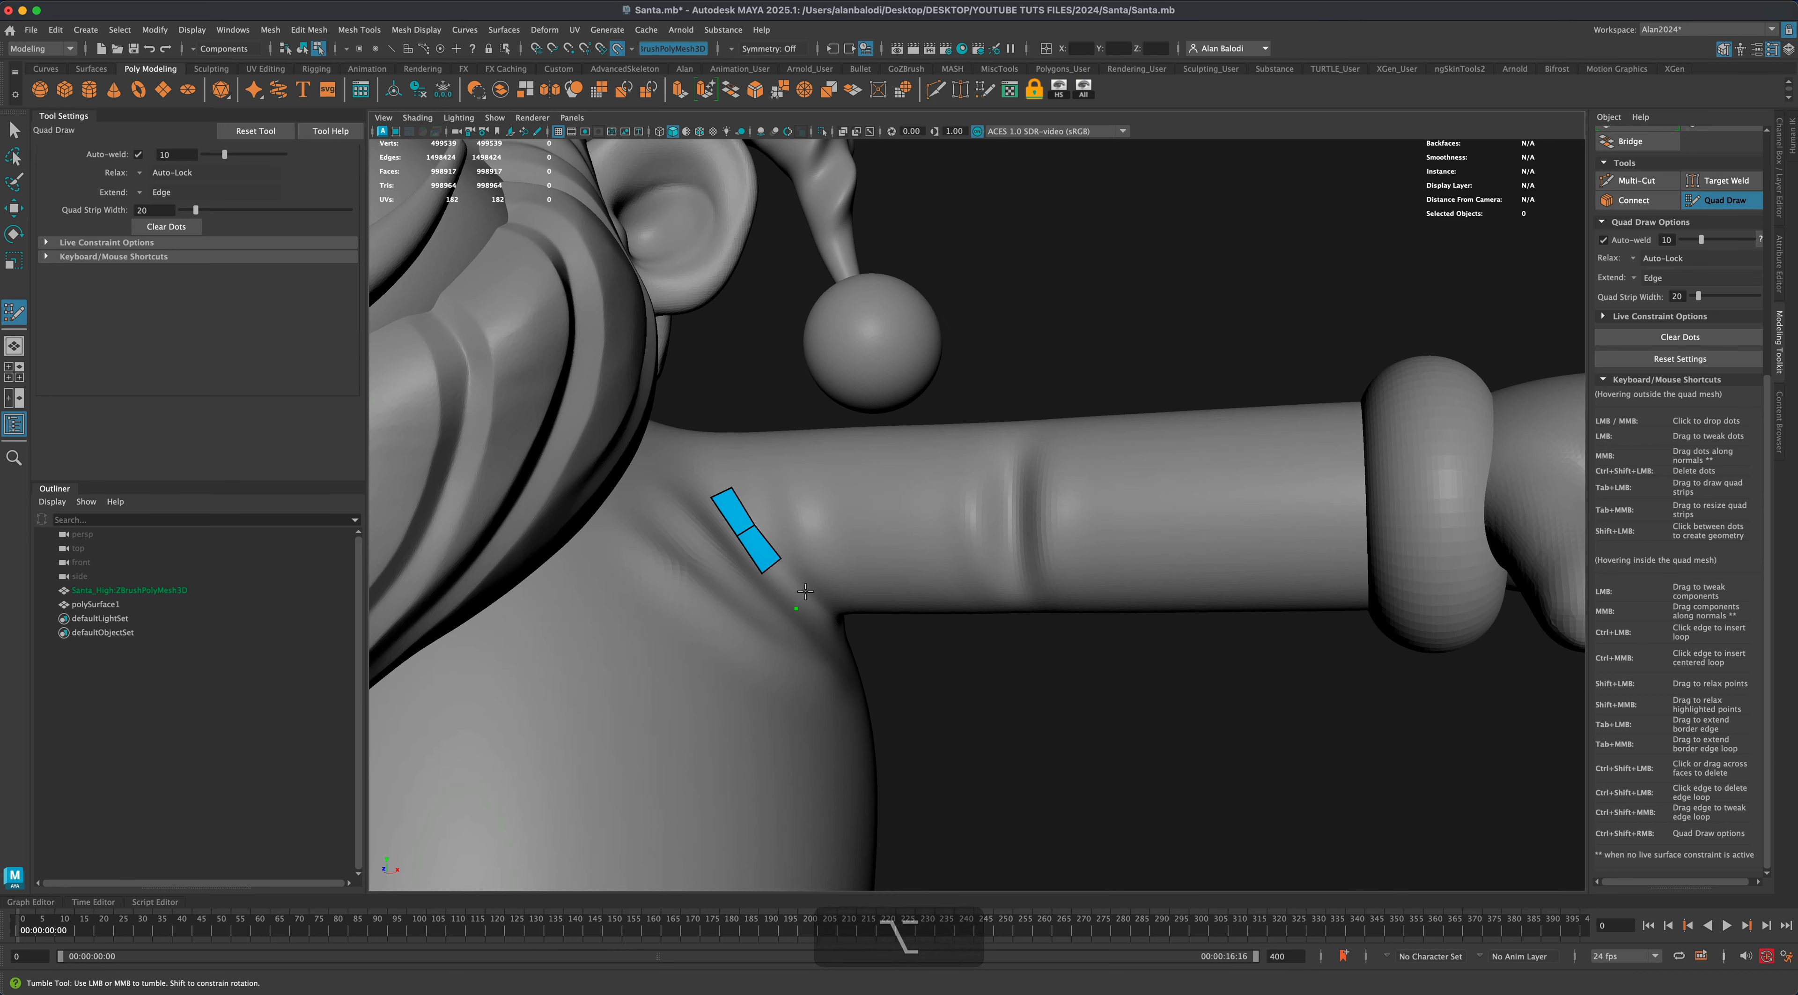
left_click(807, 592)
left_click(779, 591, "shift")
Add a second row of three quads on the arm side of the shoulder crease strip.
left_click_drag(900, 651, 855, 588, "alt+shift")
left_click(838, 563, "shift")
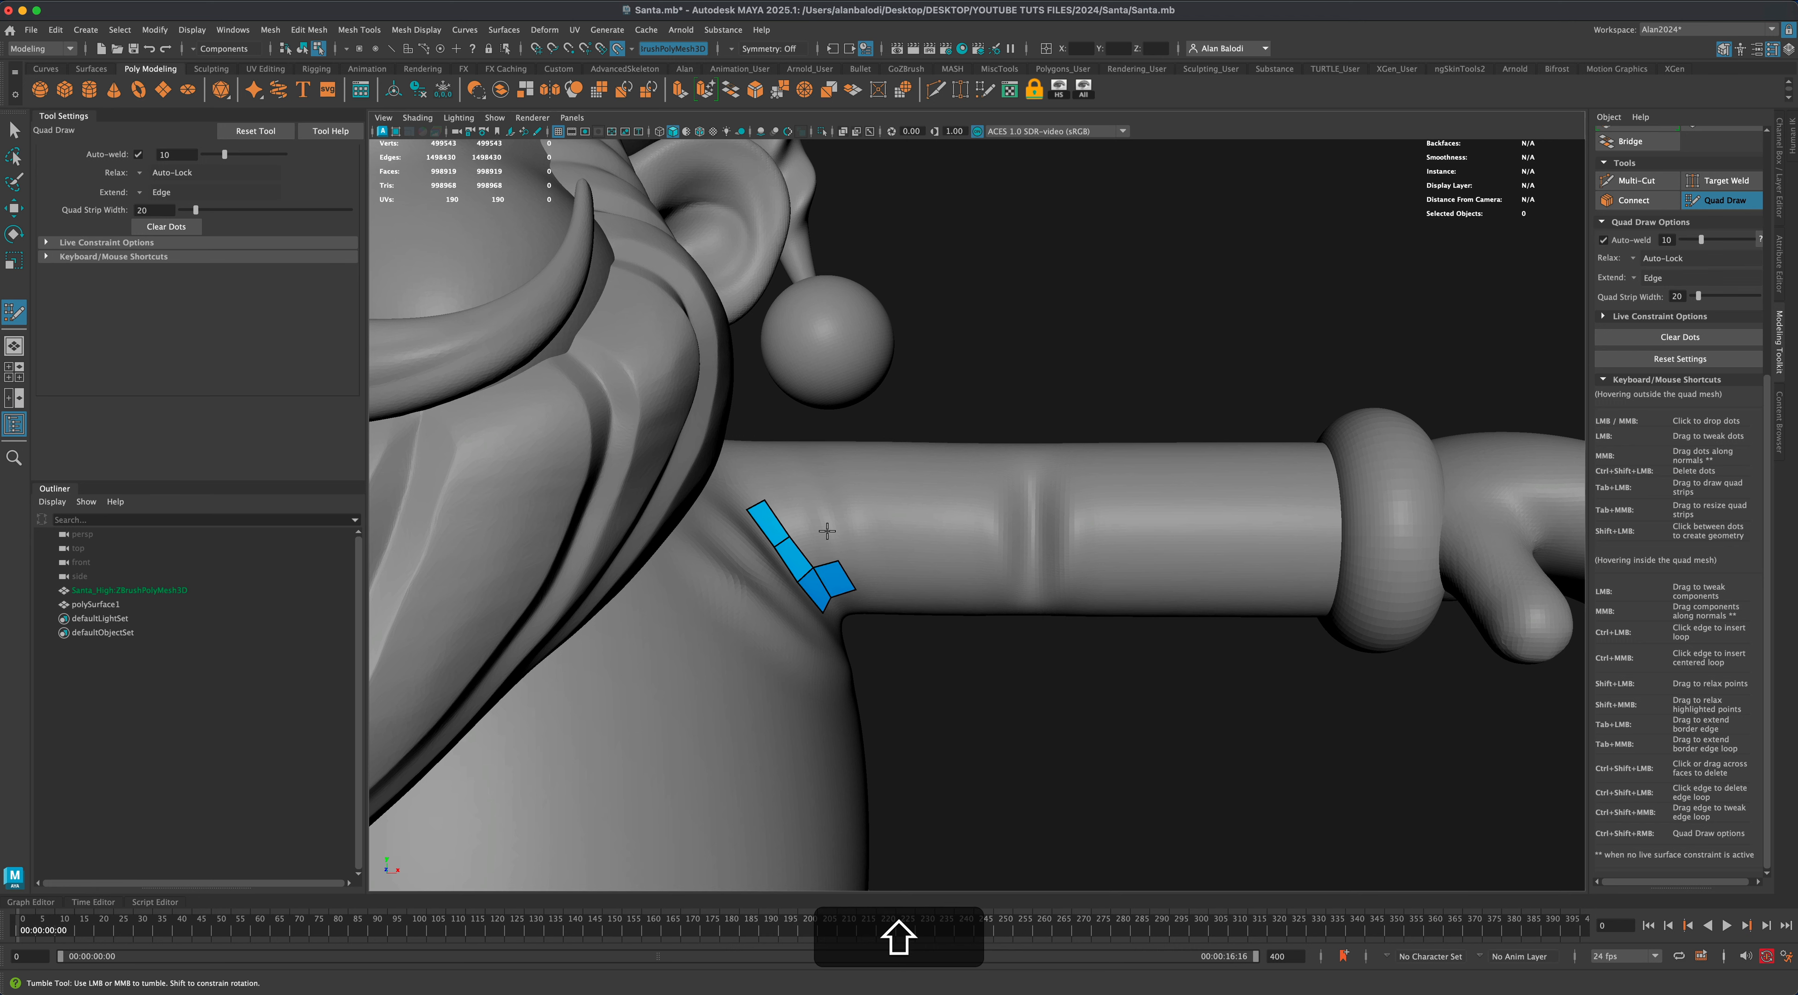
left_click(812, 546, "shift")
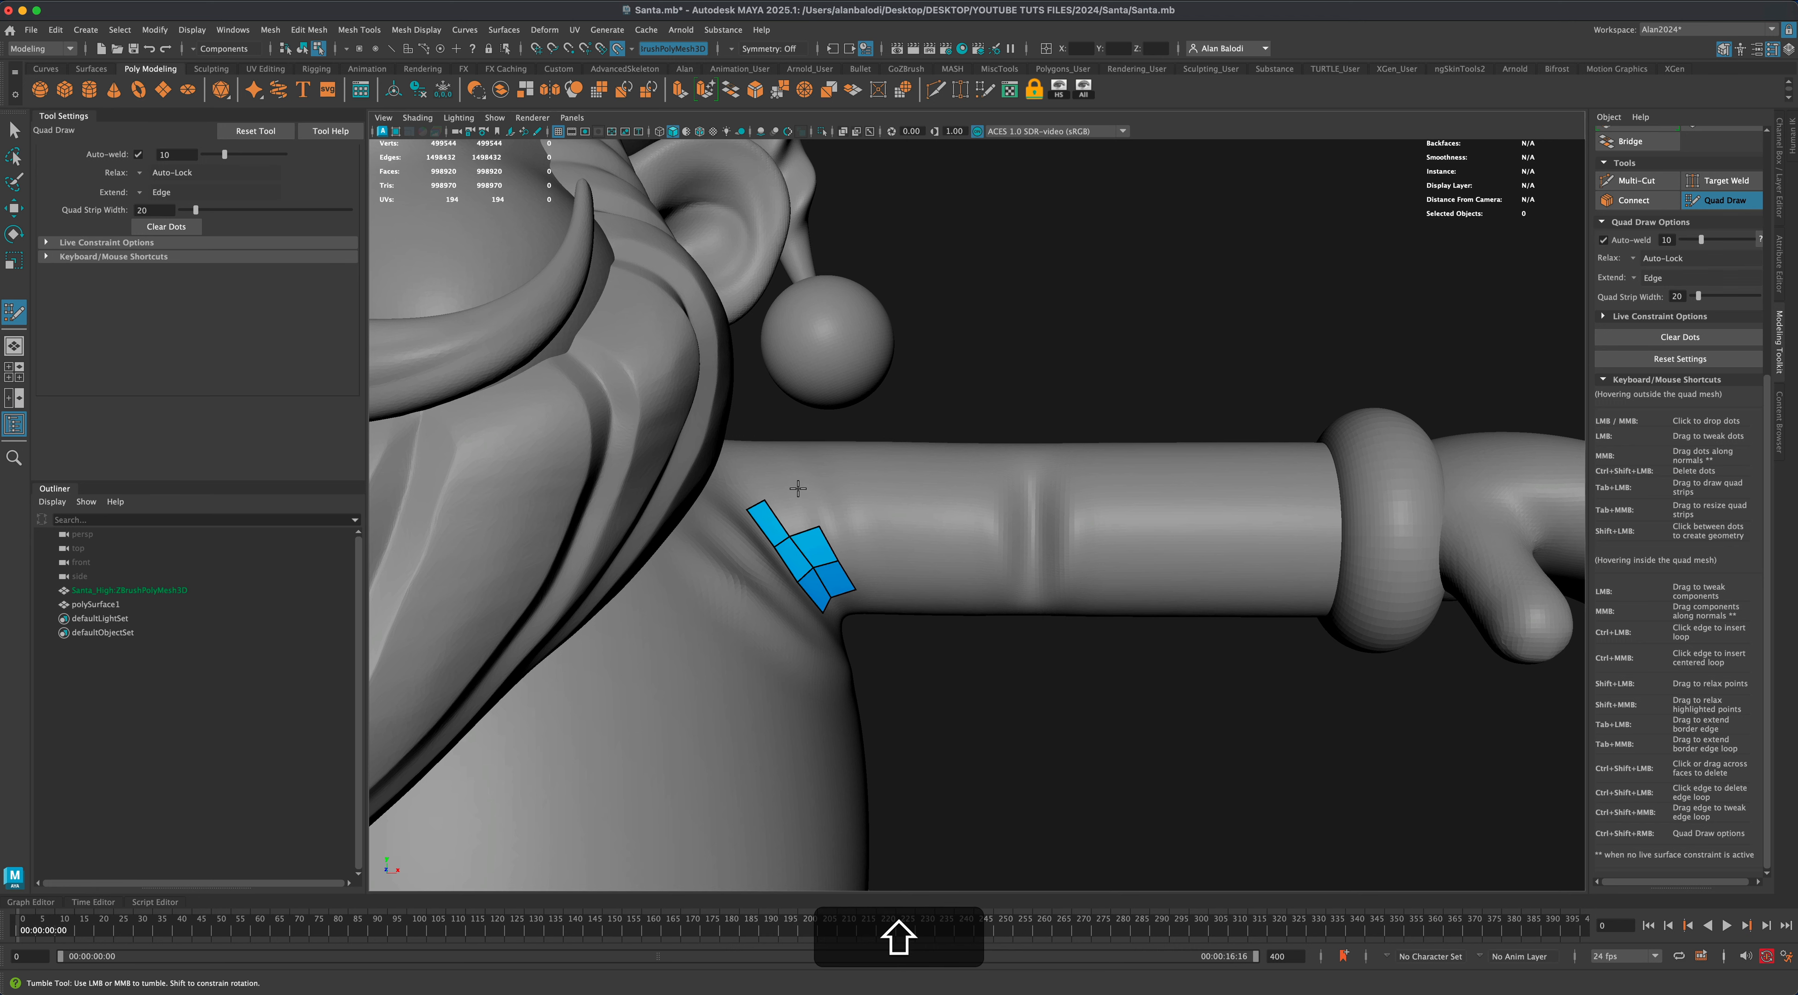
left_click(795, 515, "shift")
Add a third row of three quads on the chest side of the shoulder crease strip.
left_click_drag(879, 655, 915, 727, "alt+shift")
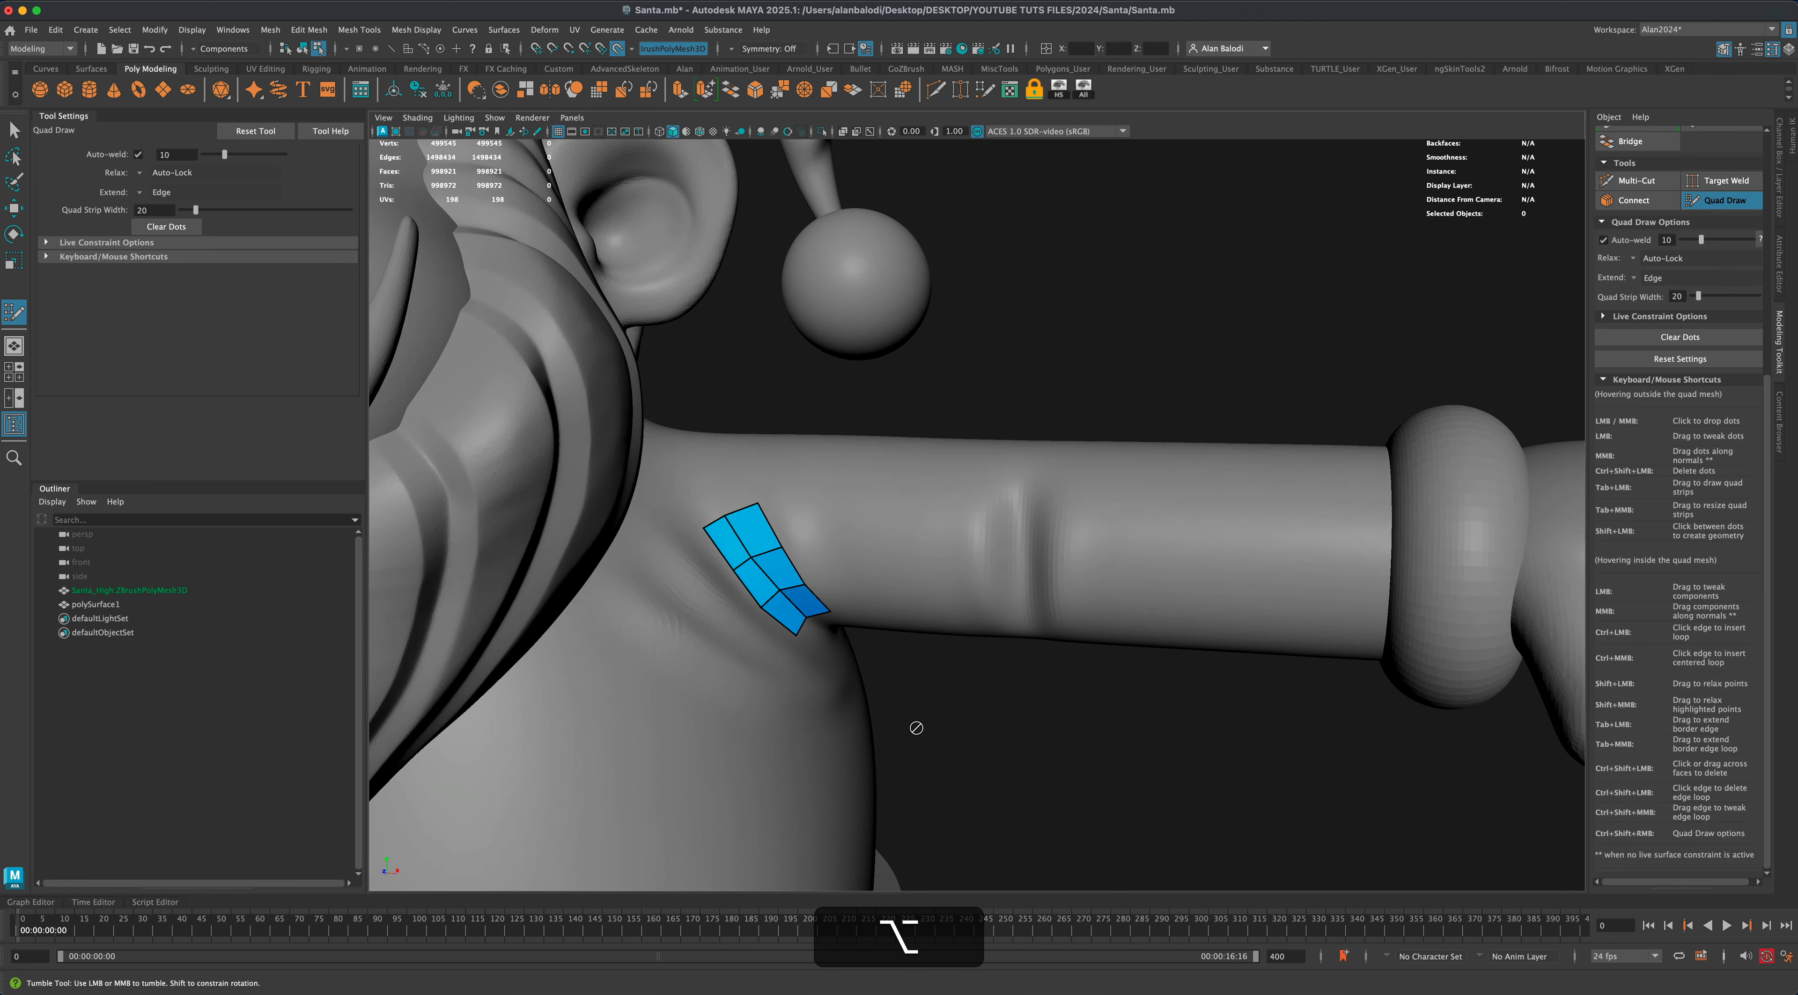
scroll(838, 674, "up", 3)
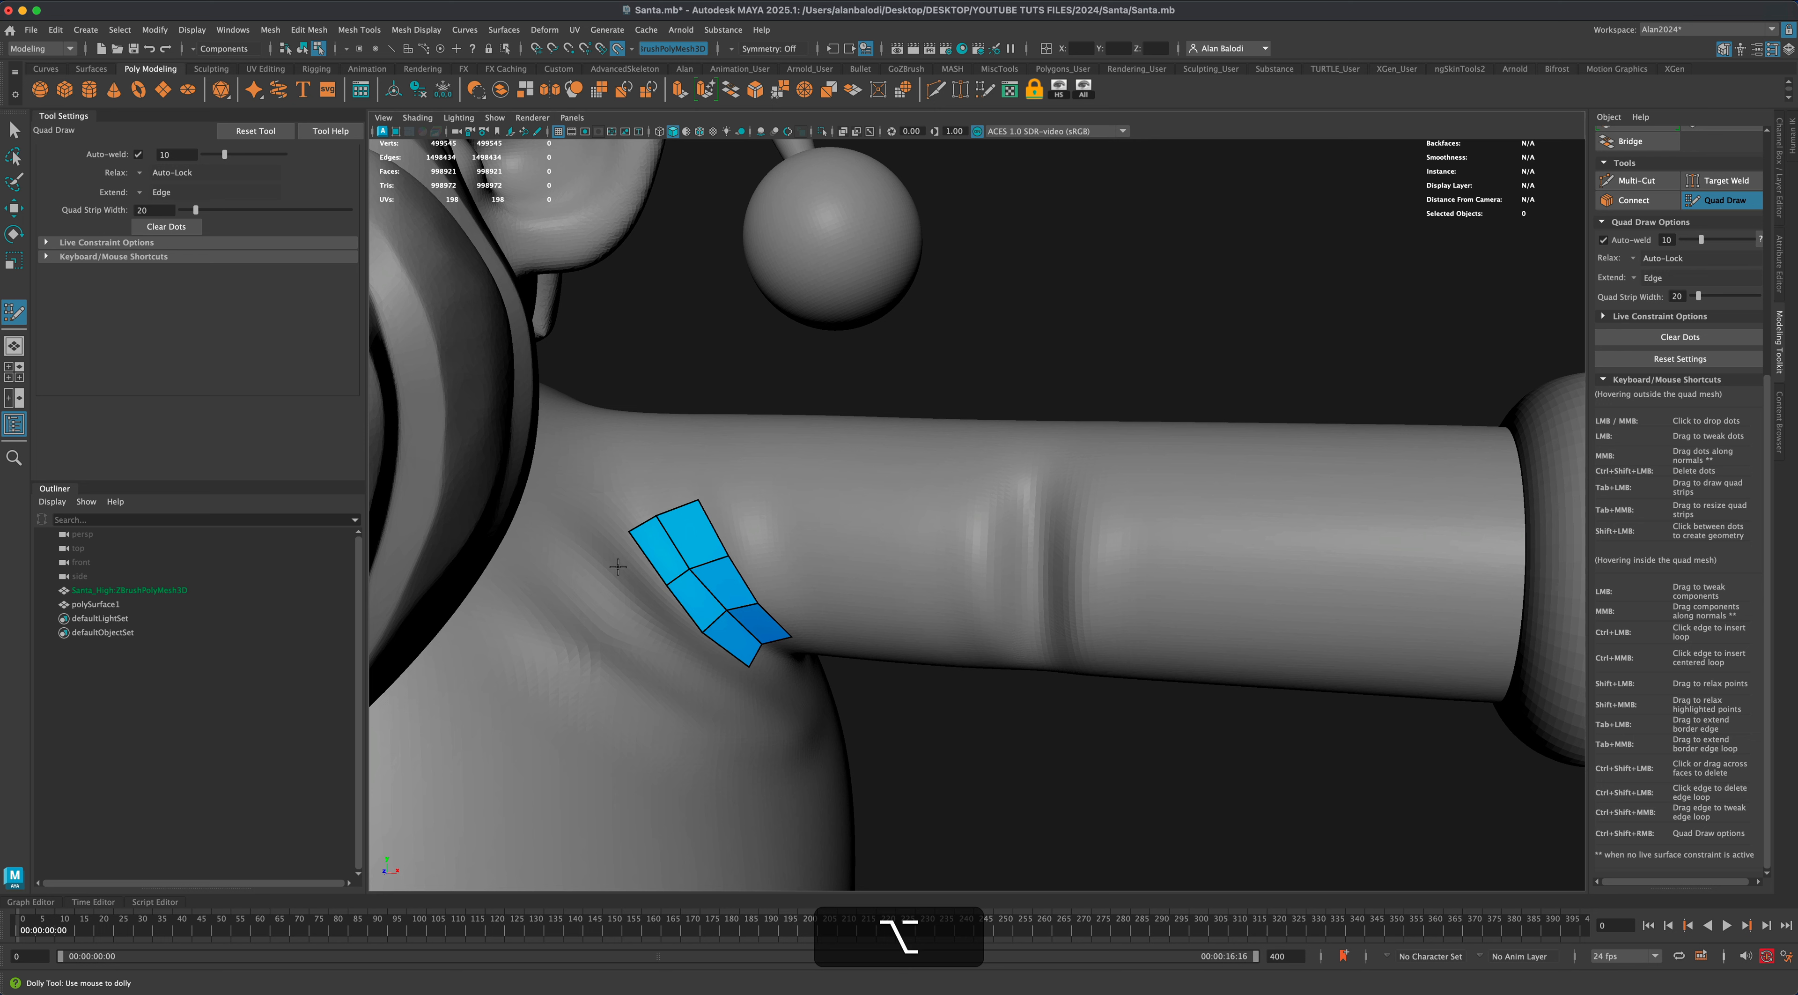
left_click(645, 605)
left_click(634, 574, "shift")
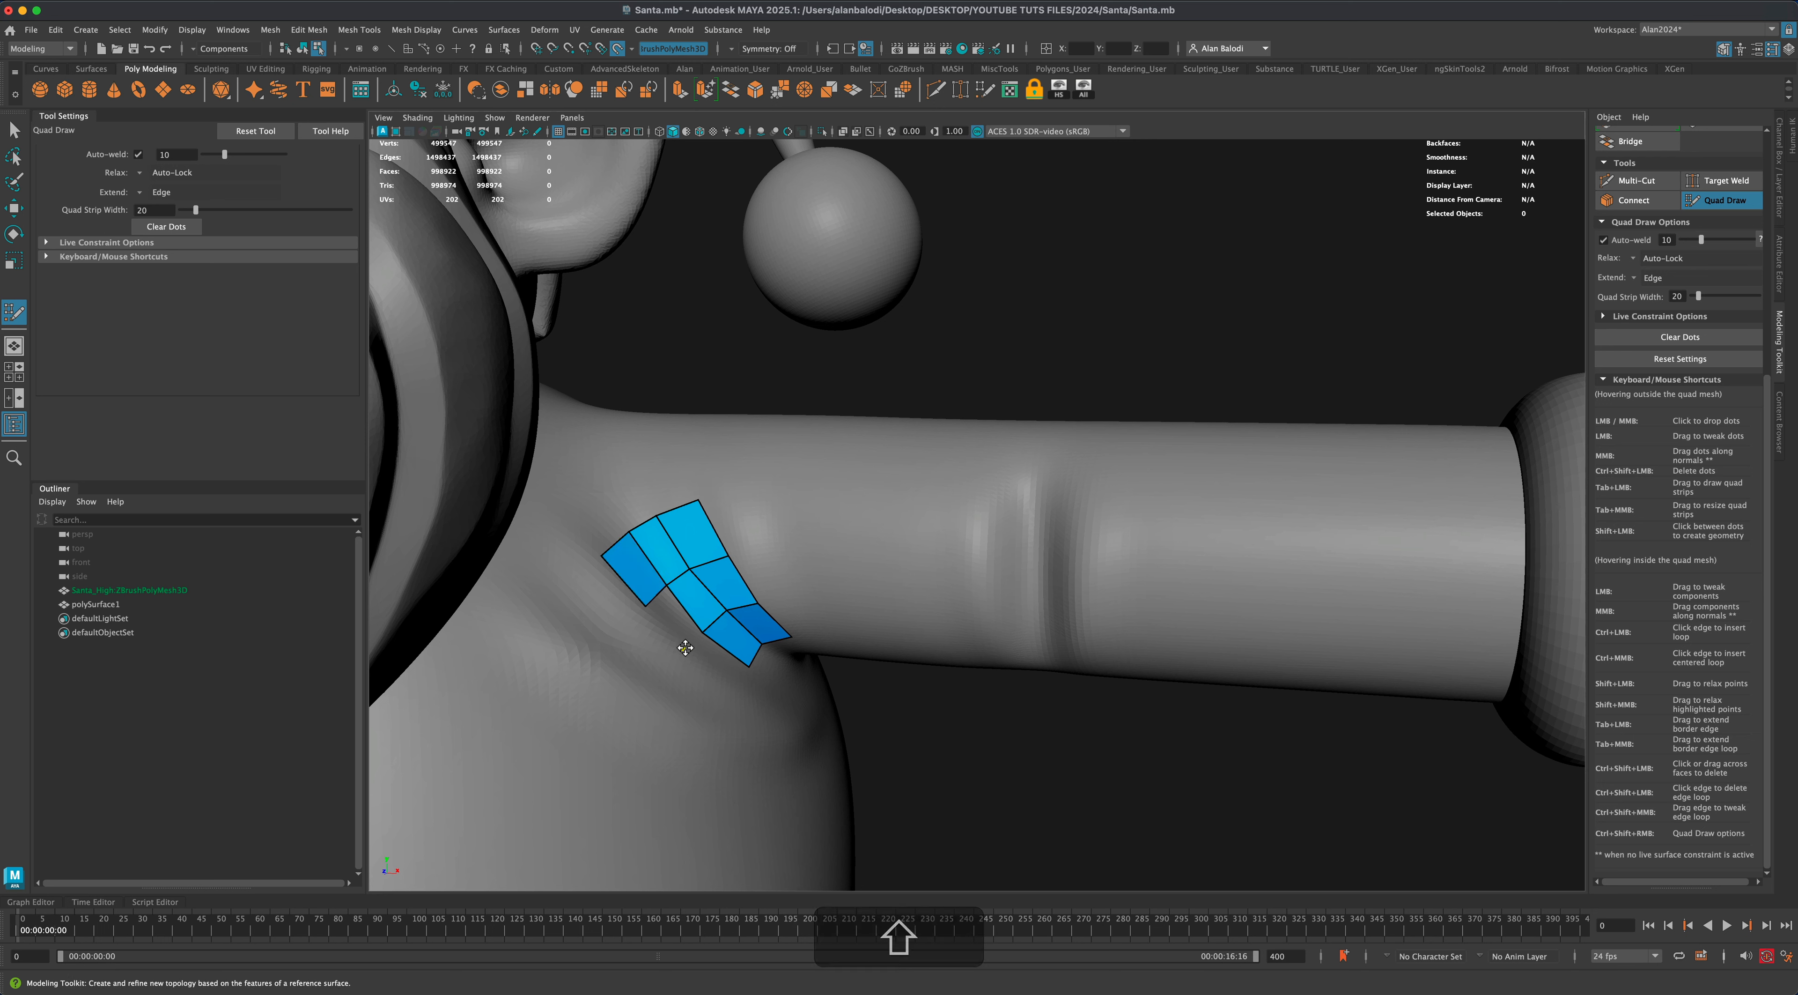
left_click(680, 628, "shift")
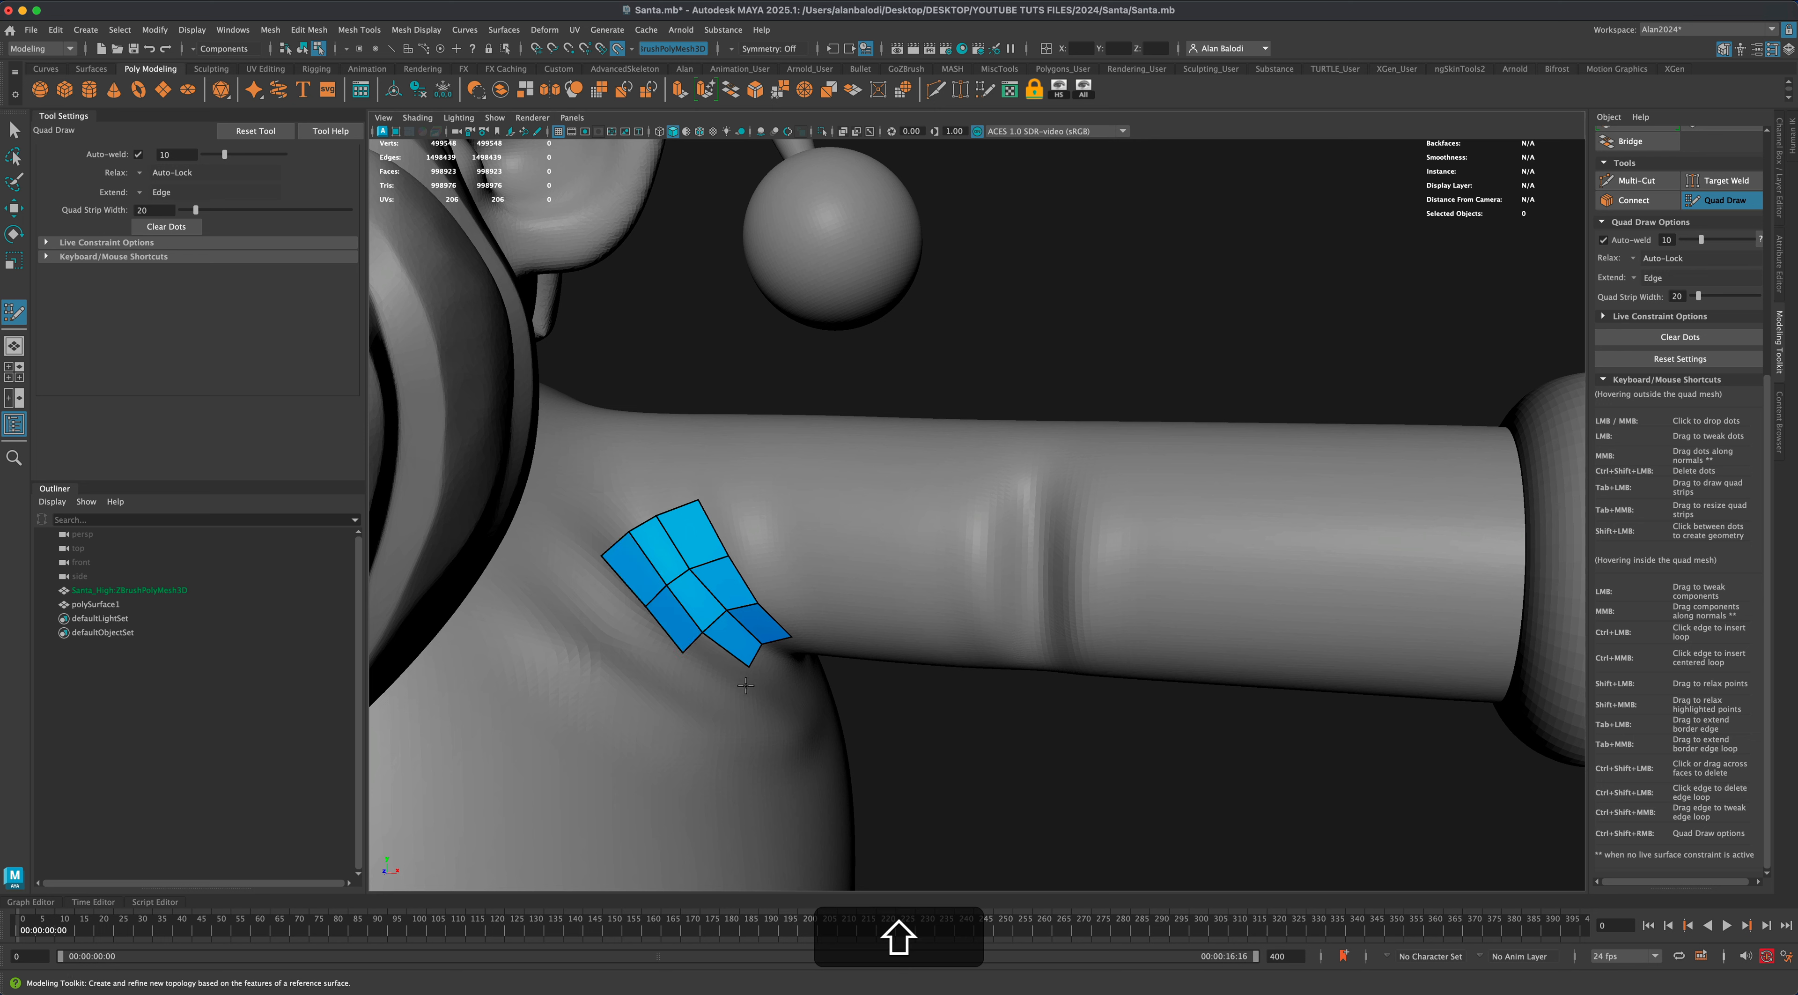
left_click(738, 689, "shift")
Examine how the shoulder quad patch follows the crease from the front, the side and the armpit.
scroll(923, 731, "down", 5)
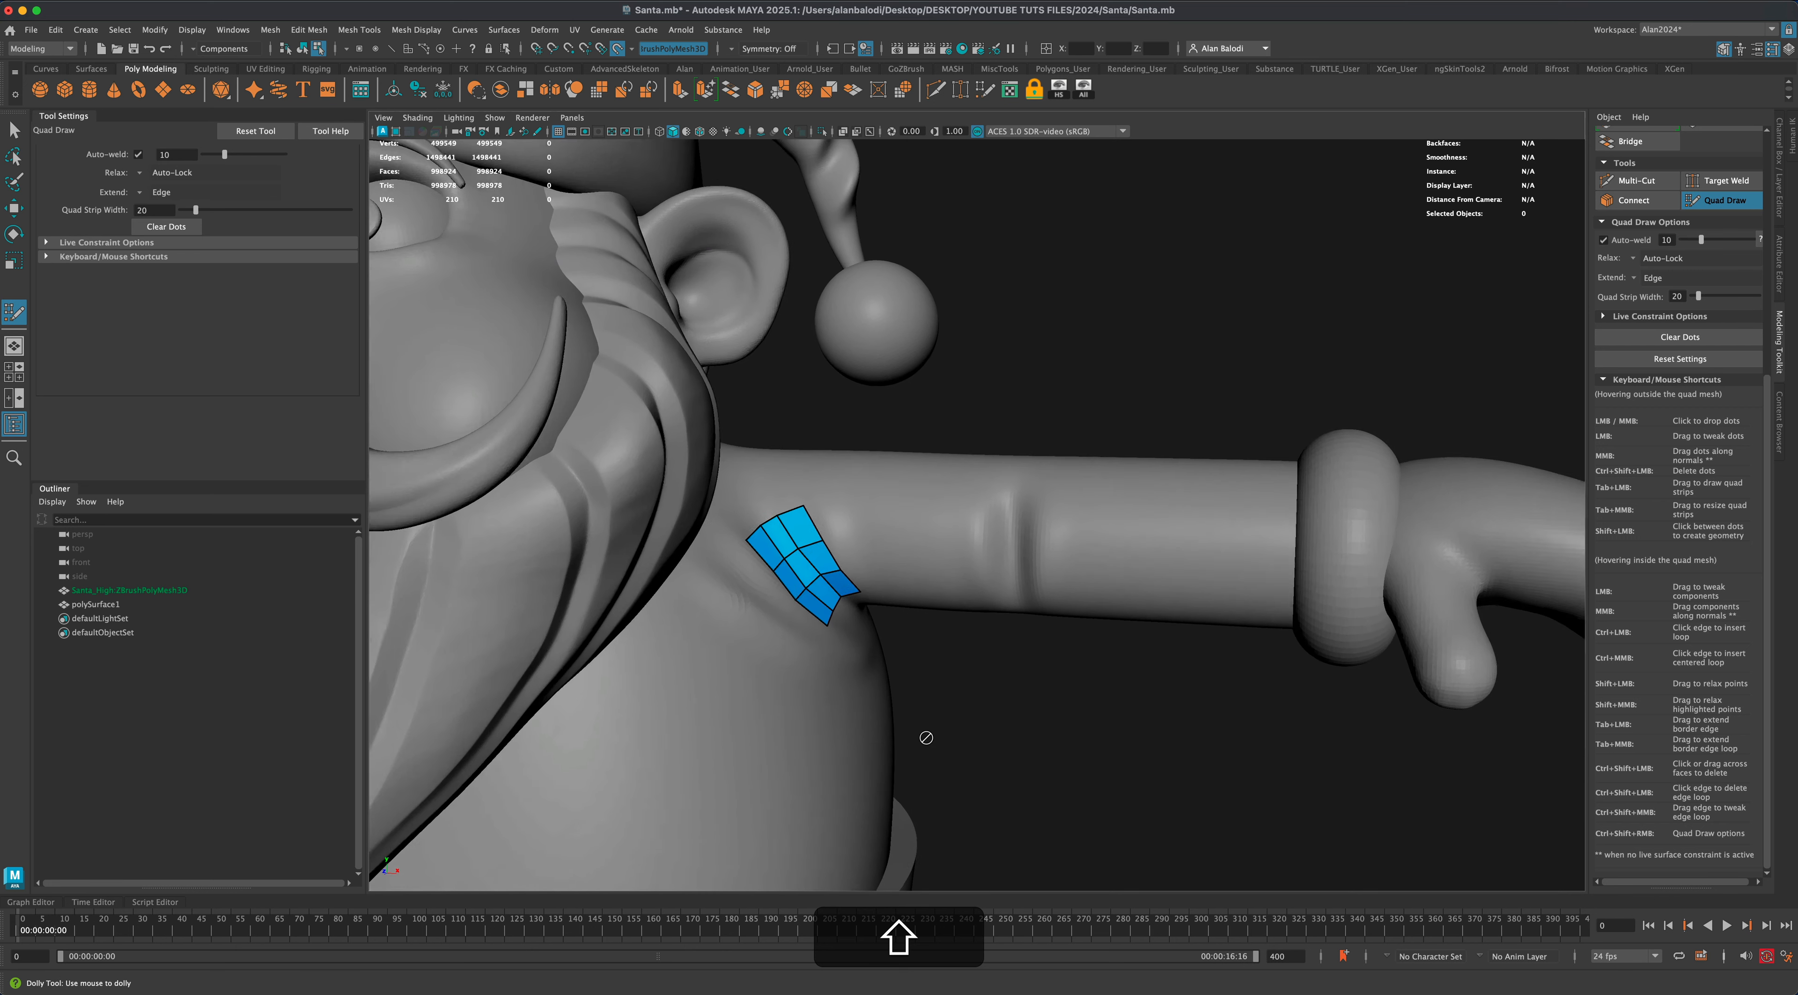
middle_click_drag(923, 735, 991, 668, "alt")
left_click_drag(991, 668, 992, 662, "alt")
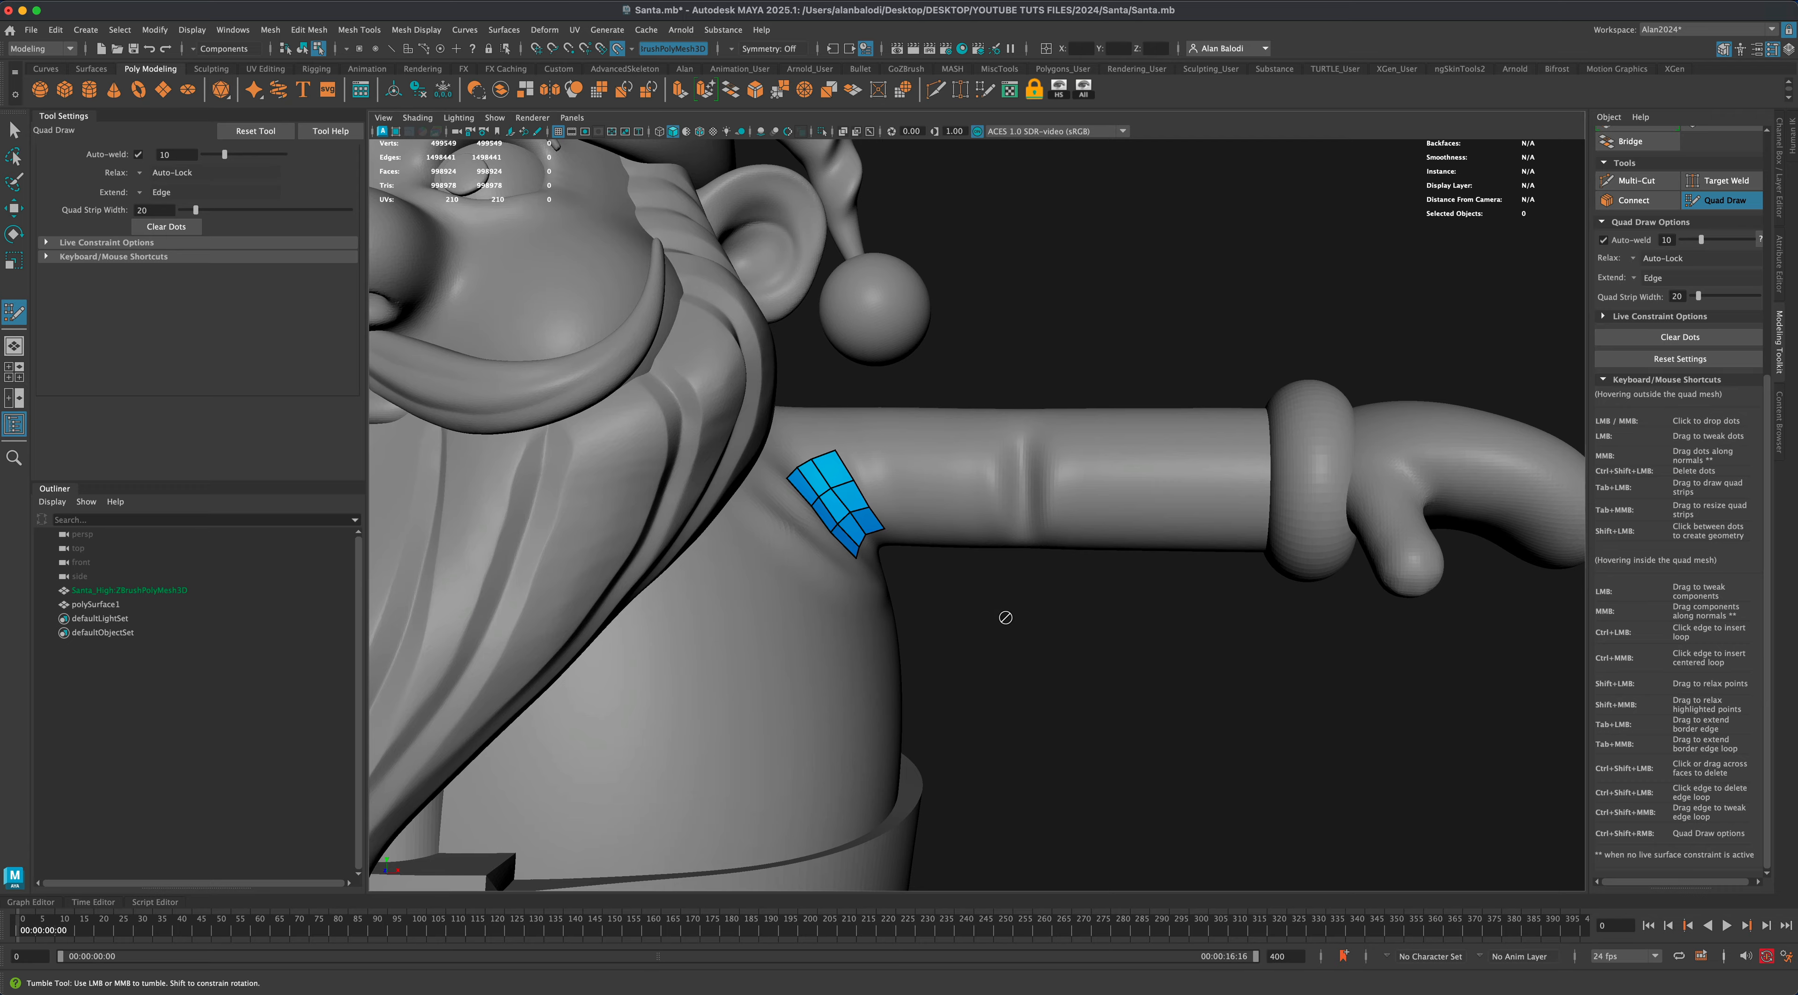
left_click_drag(1005, 617, 888, 635, "alt")
middle_click_drag(887, 635, 1121, 702, "alt")
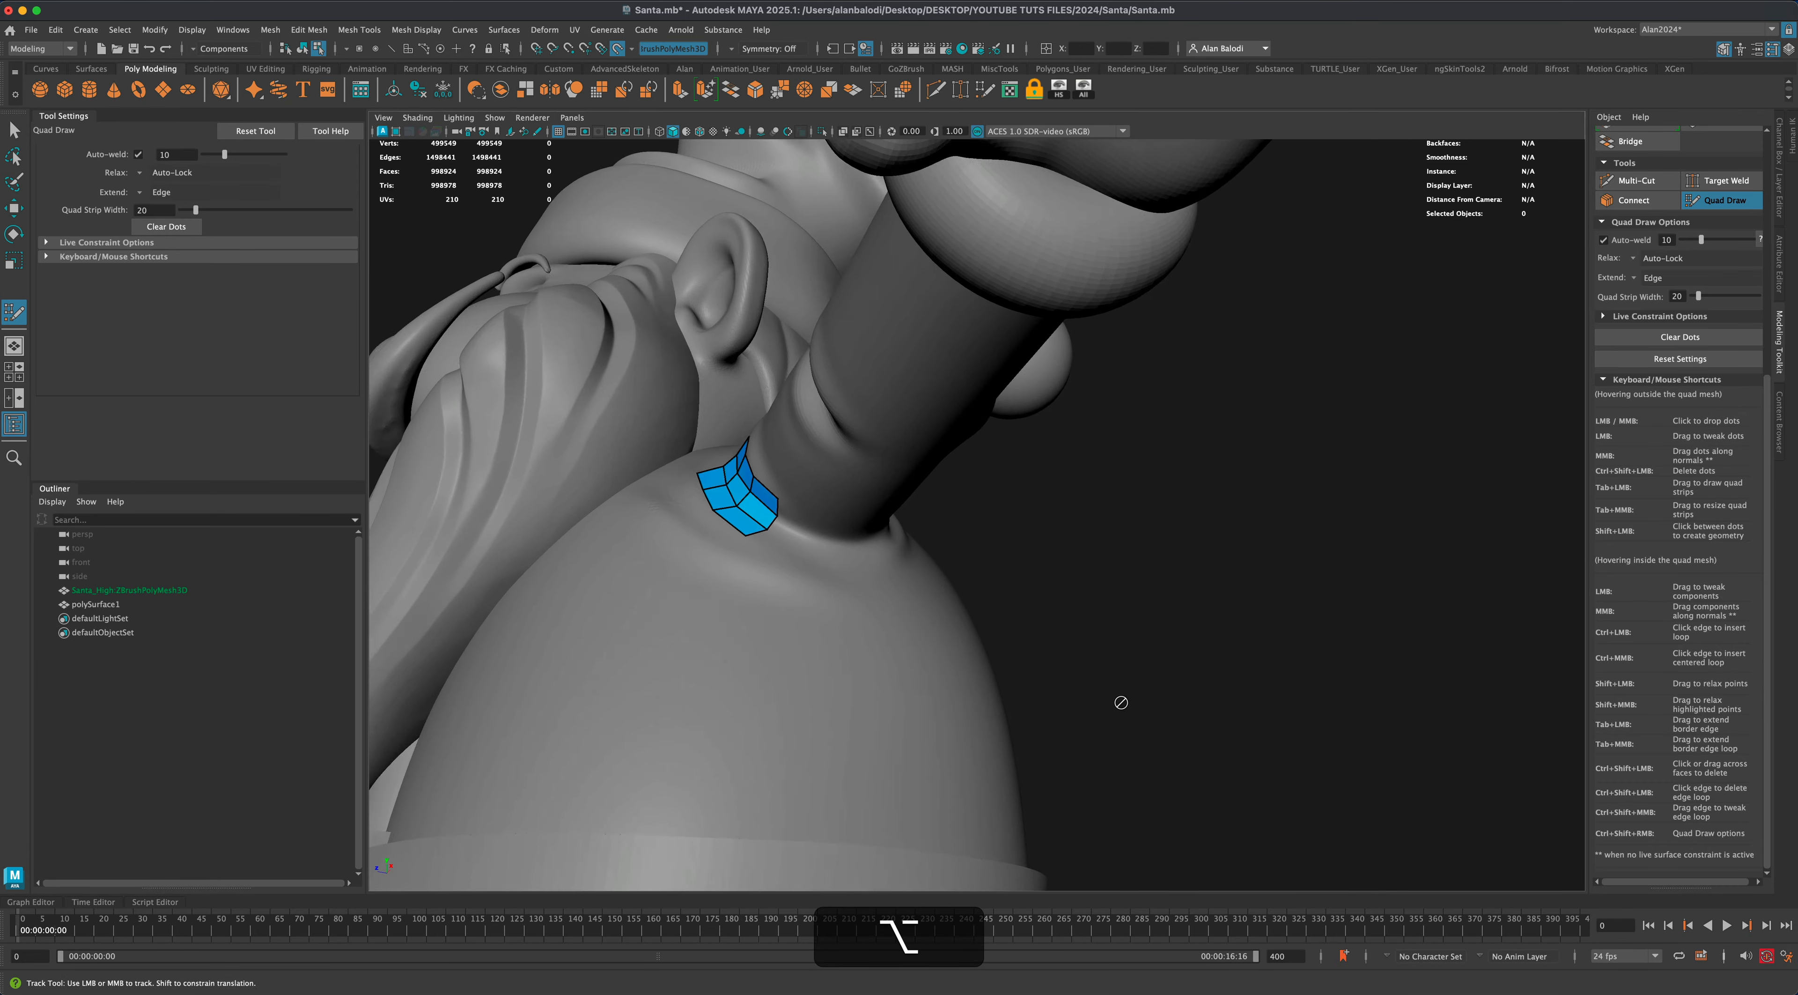
scroll(1121, 702, "up", 3, "alt")
scroll(1102, 735, "down", 5, "alt")
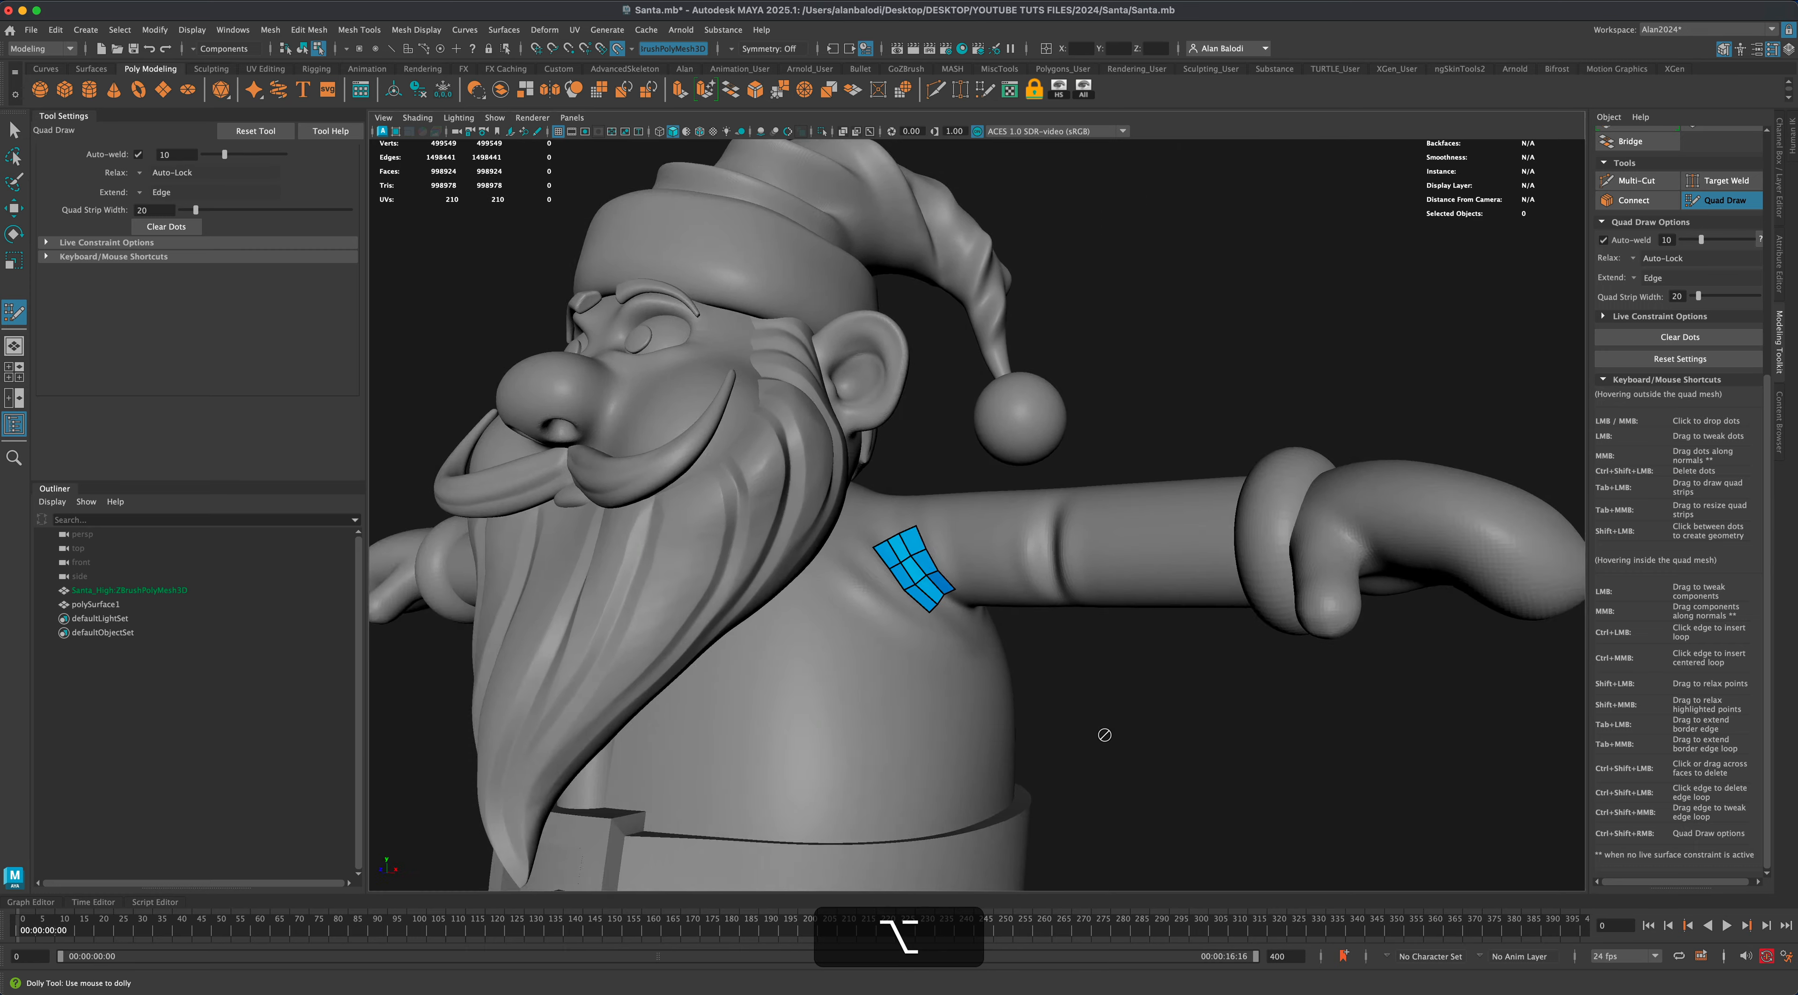
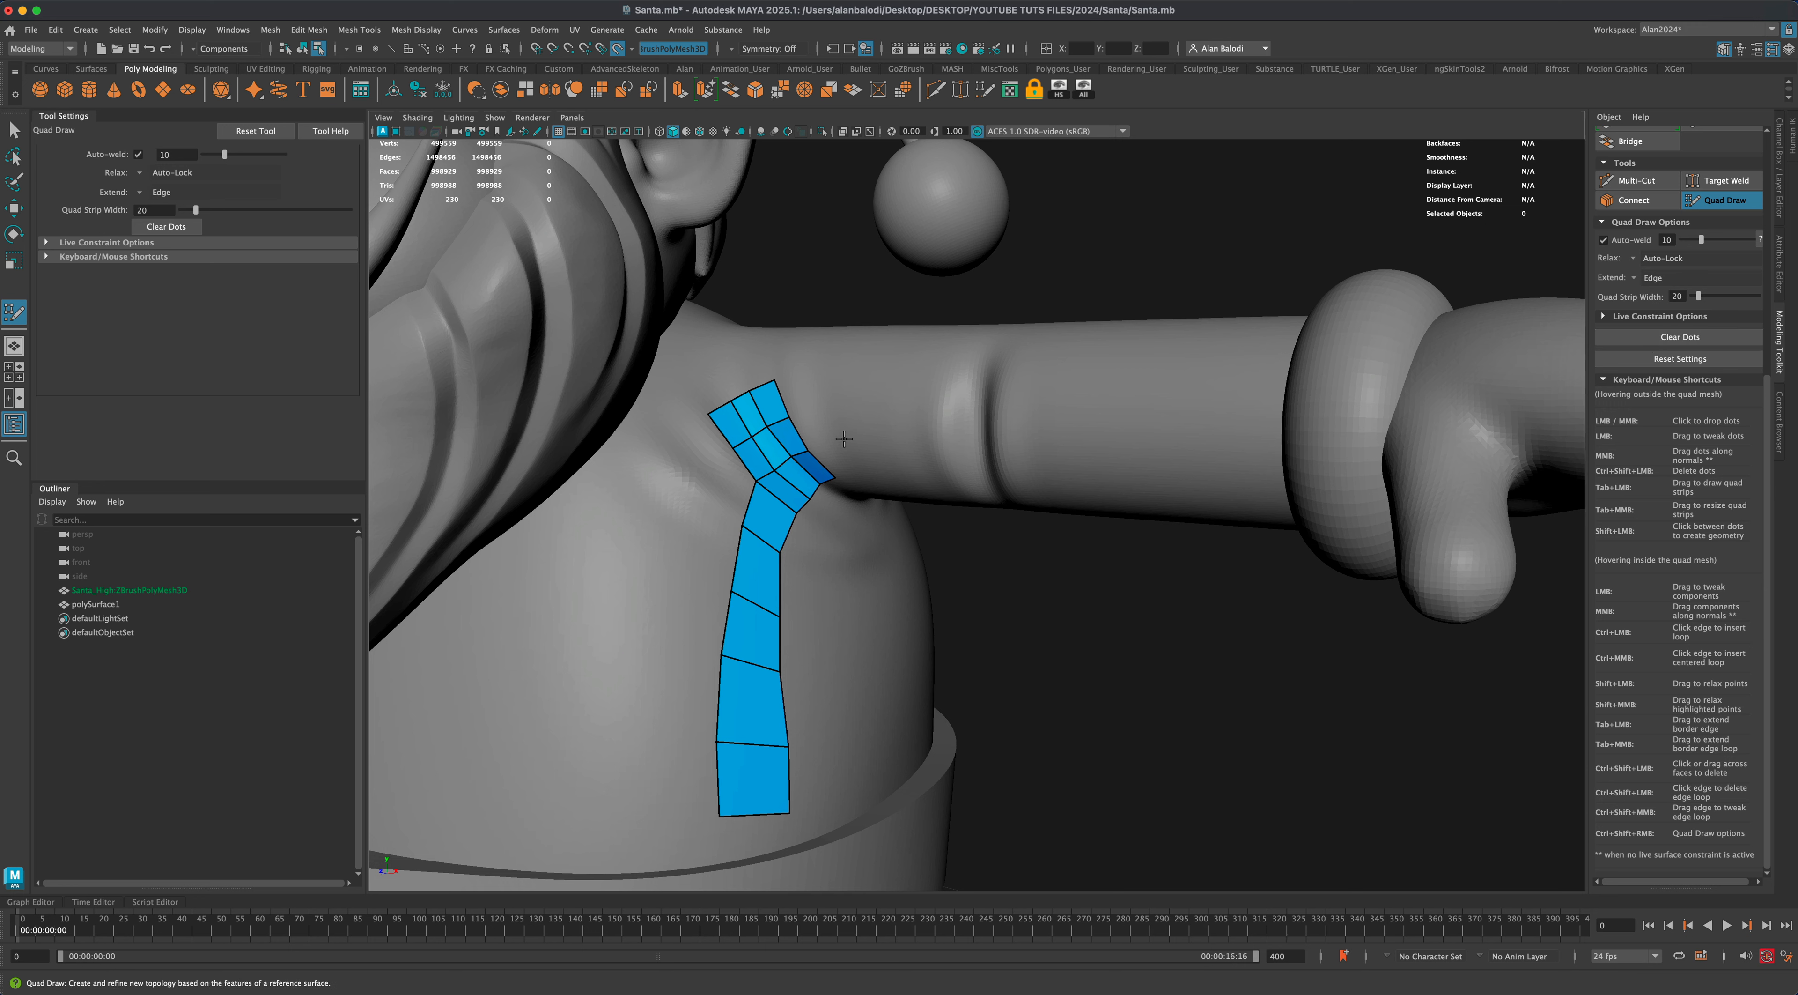
Compare the torso strip with the boot patch on the whole figure and examine the belt, legs and boots up close.
right_click_drag(840, 433, 670, 489, "alt")
left_click_drag(908, 559, 1124, 602, "alt")
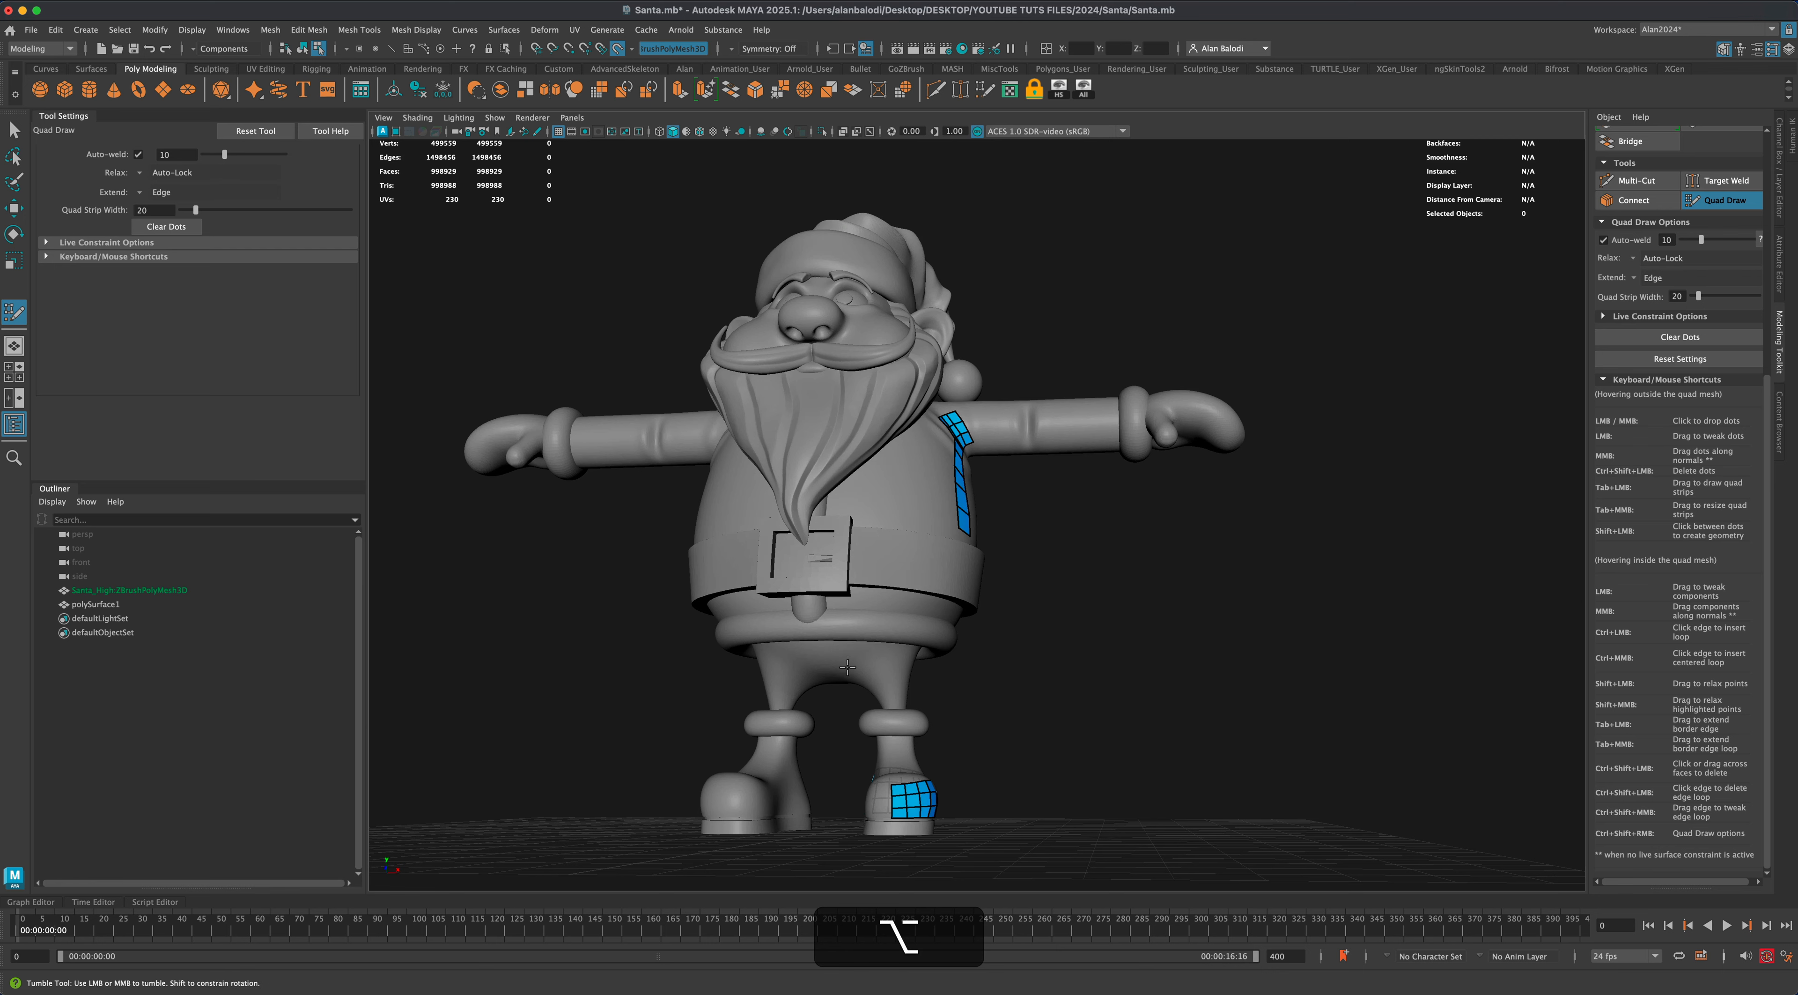
middle_click_drag(957, 697, 946, 637, "alt")
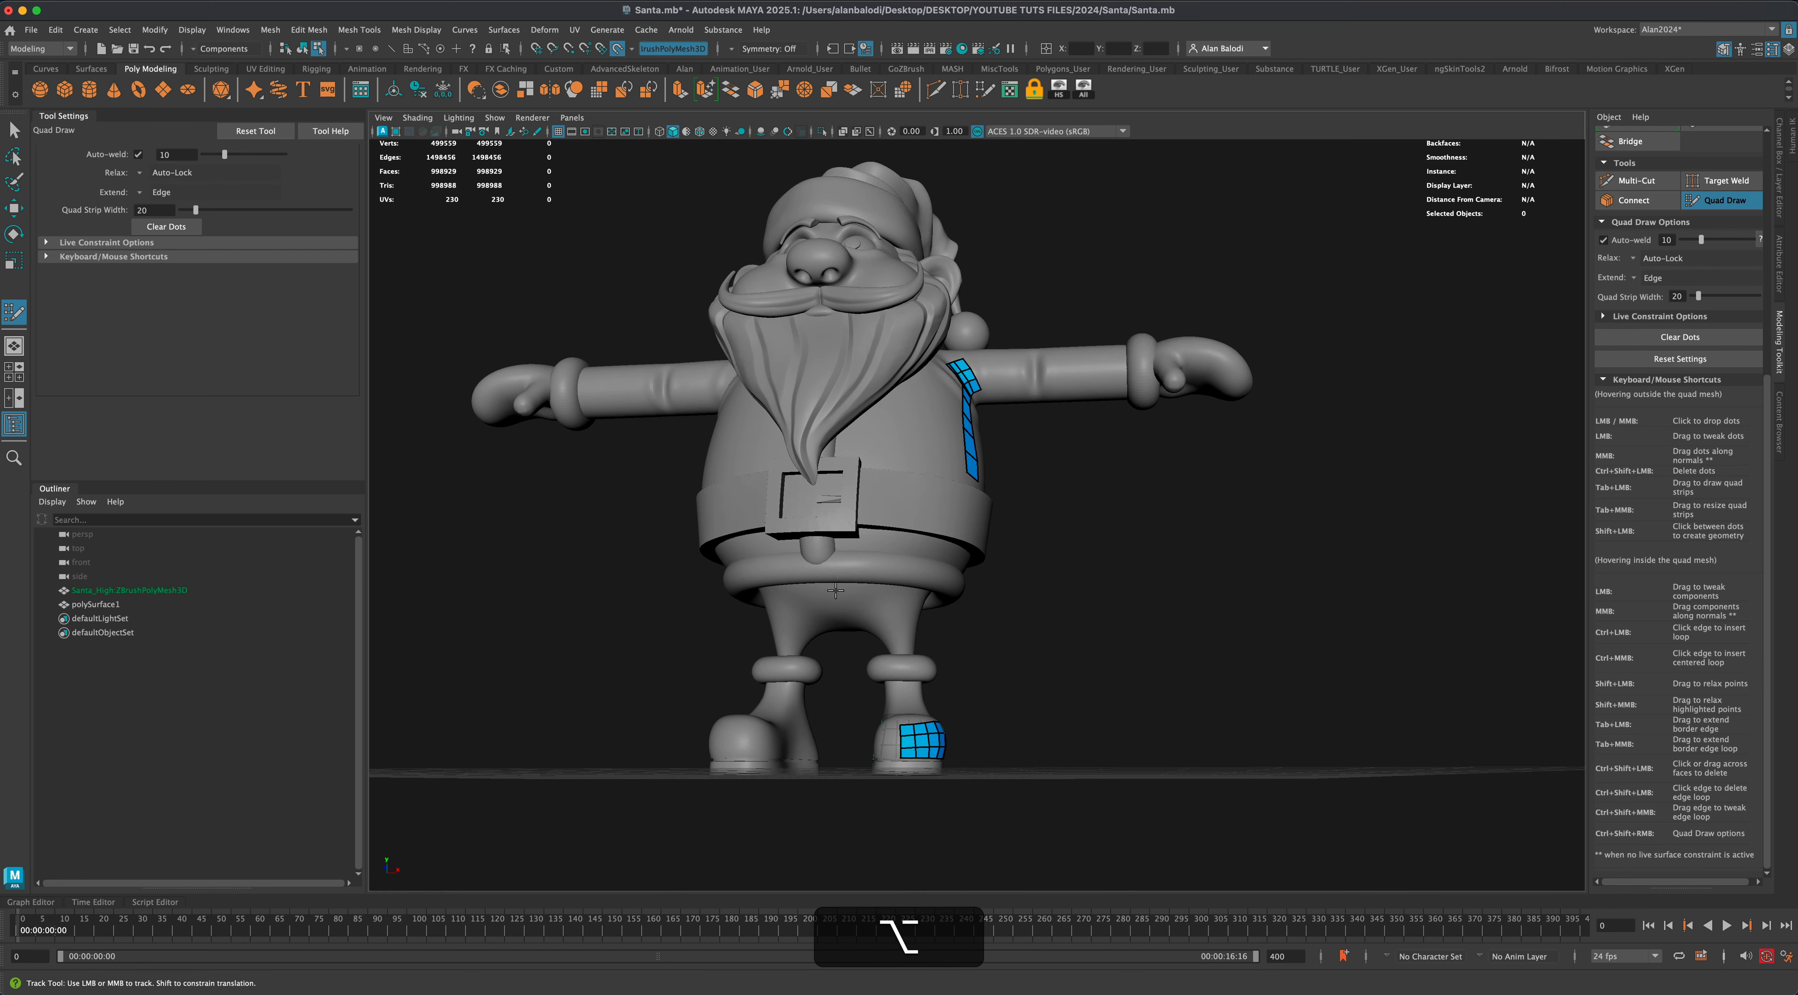
mouse_move(975, 622)
left_mouse_down("alt")
mouse_move(1004, 610)
mouse_move(983, 631)
left_mouse_up("alt")
middle_click_drag(1015, 702, 978, 631, "alt")
scroll(1035, 728, "up", 5, "alt")
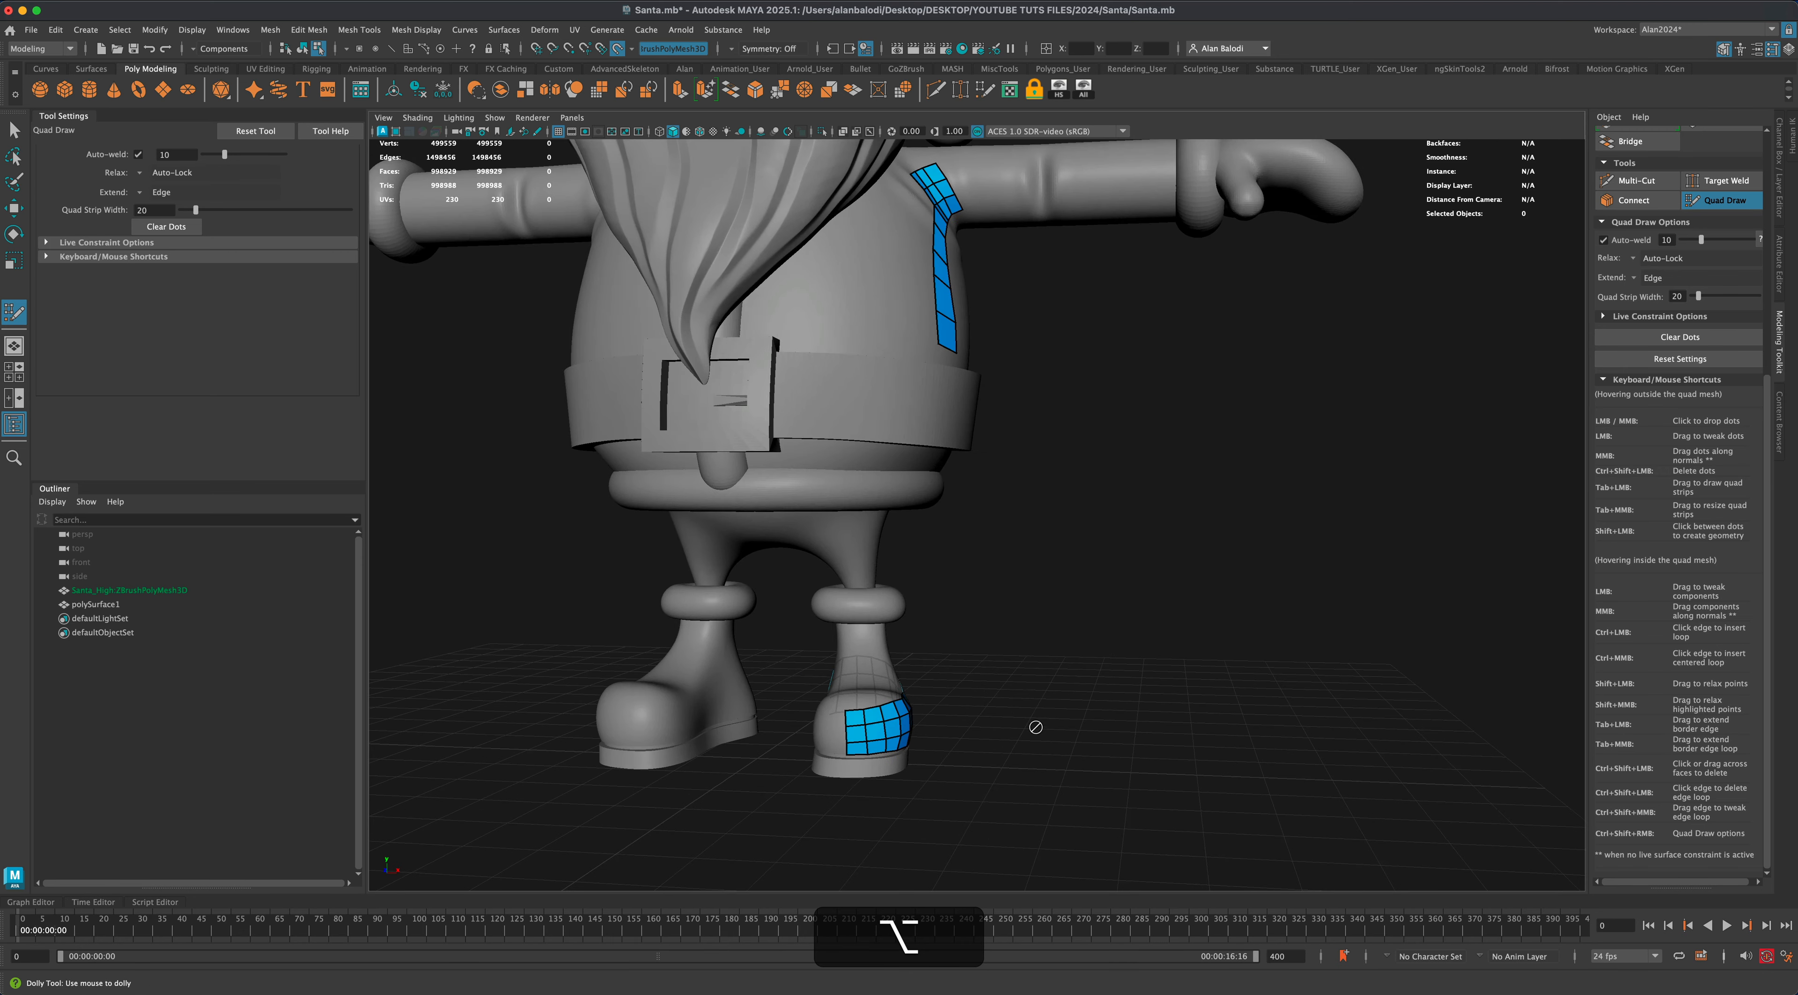
mouse_move(1128, 688)
left_mouse_down("alt")
mouse_move(1104, 688)
mouse_move(1104, 706)
left_mouse_up("alt")
scroll(1104, 706, "up", 4, "alt")
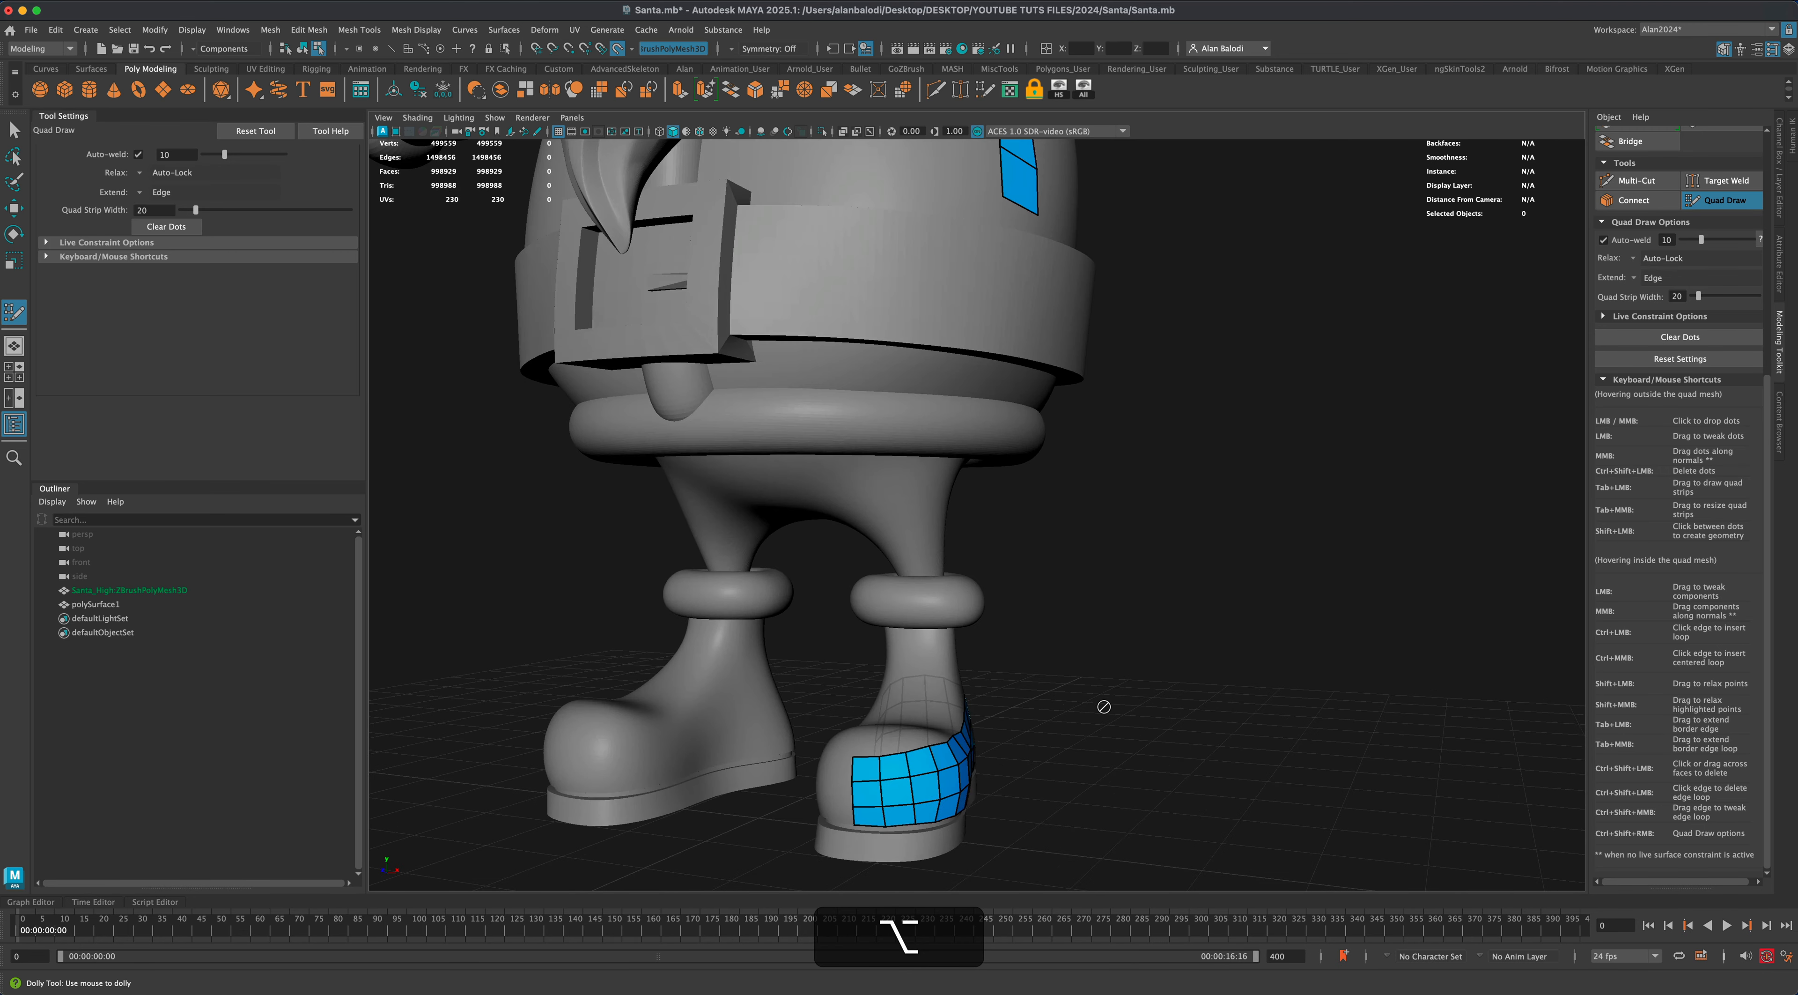
left_click_drag(1145, 667, 1184, 665, "alt+shift")
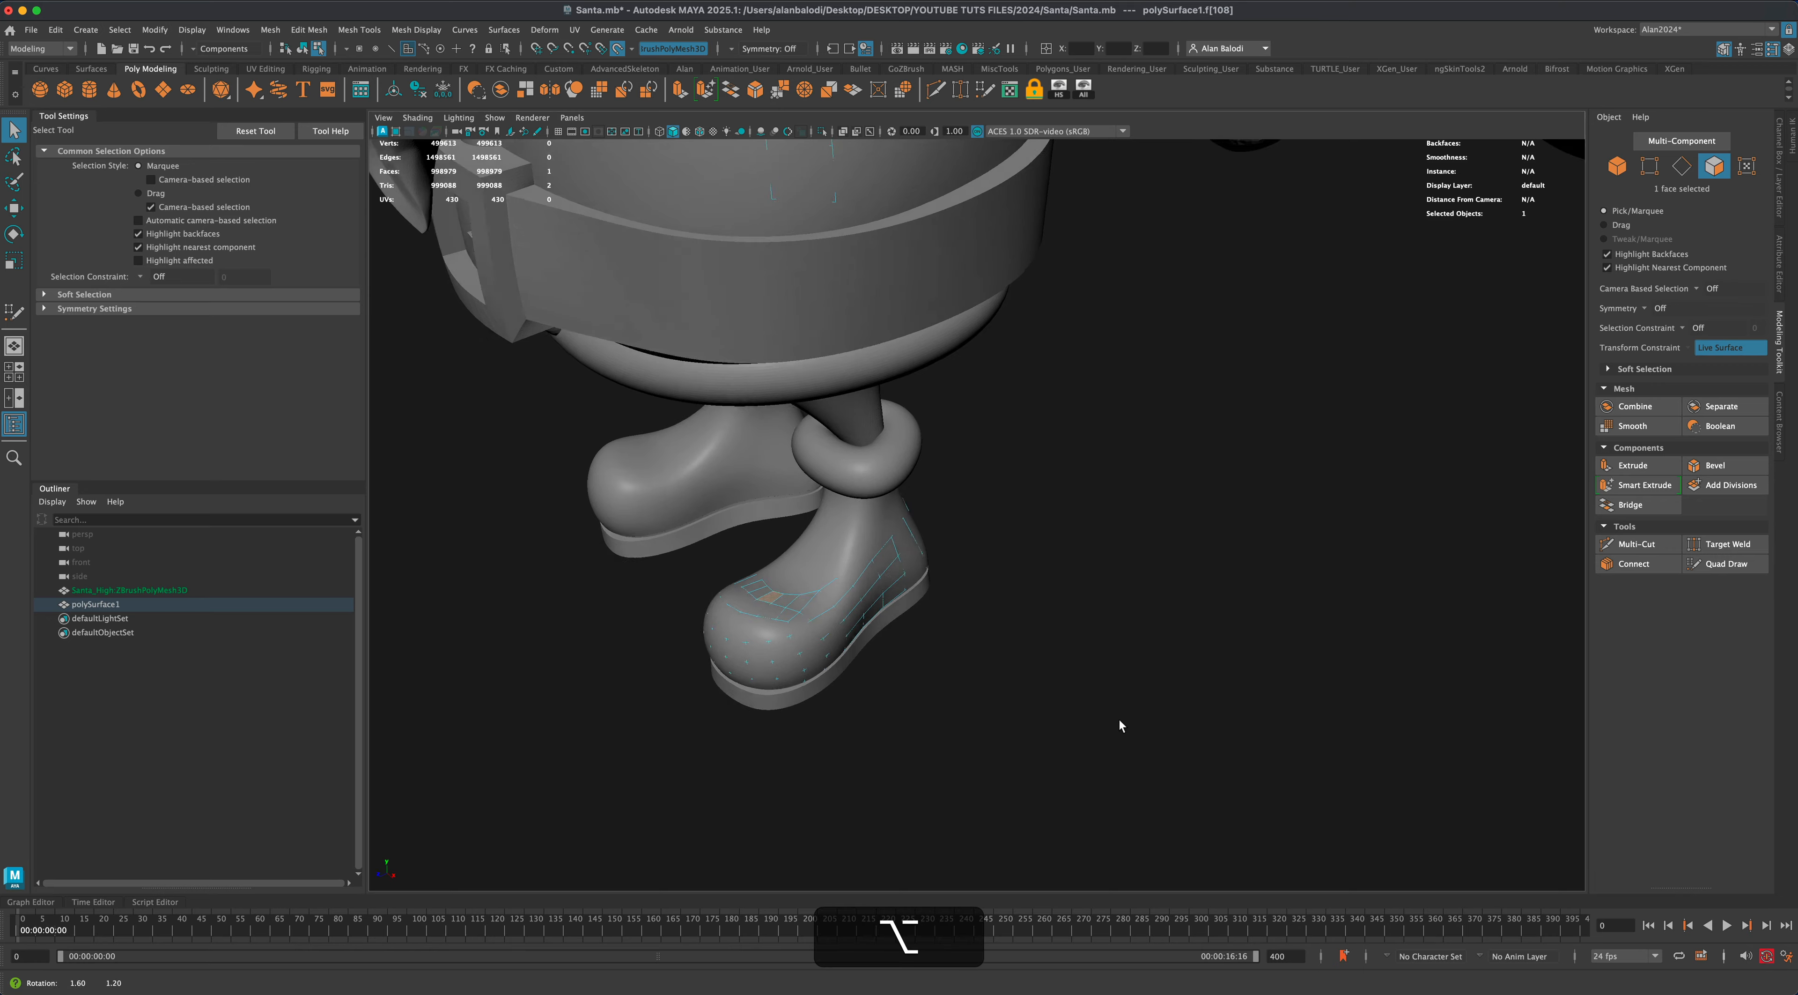
Frame the selected face on top of the toe and examine the quads around the boot from several angles.
left_click_drag(1118, 718, 1058, 718, "alt")
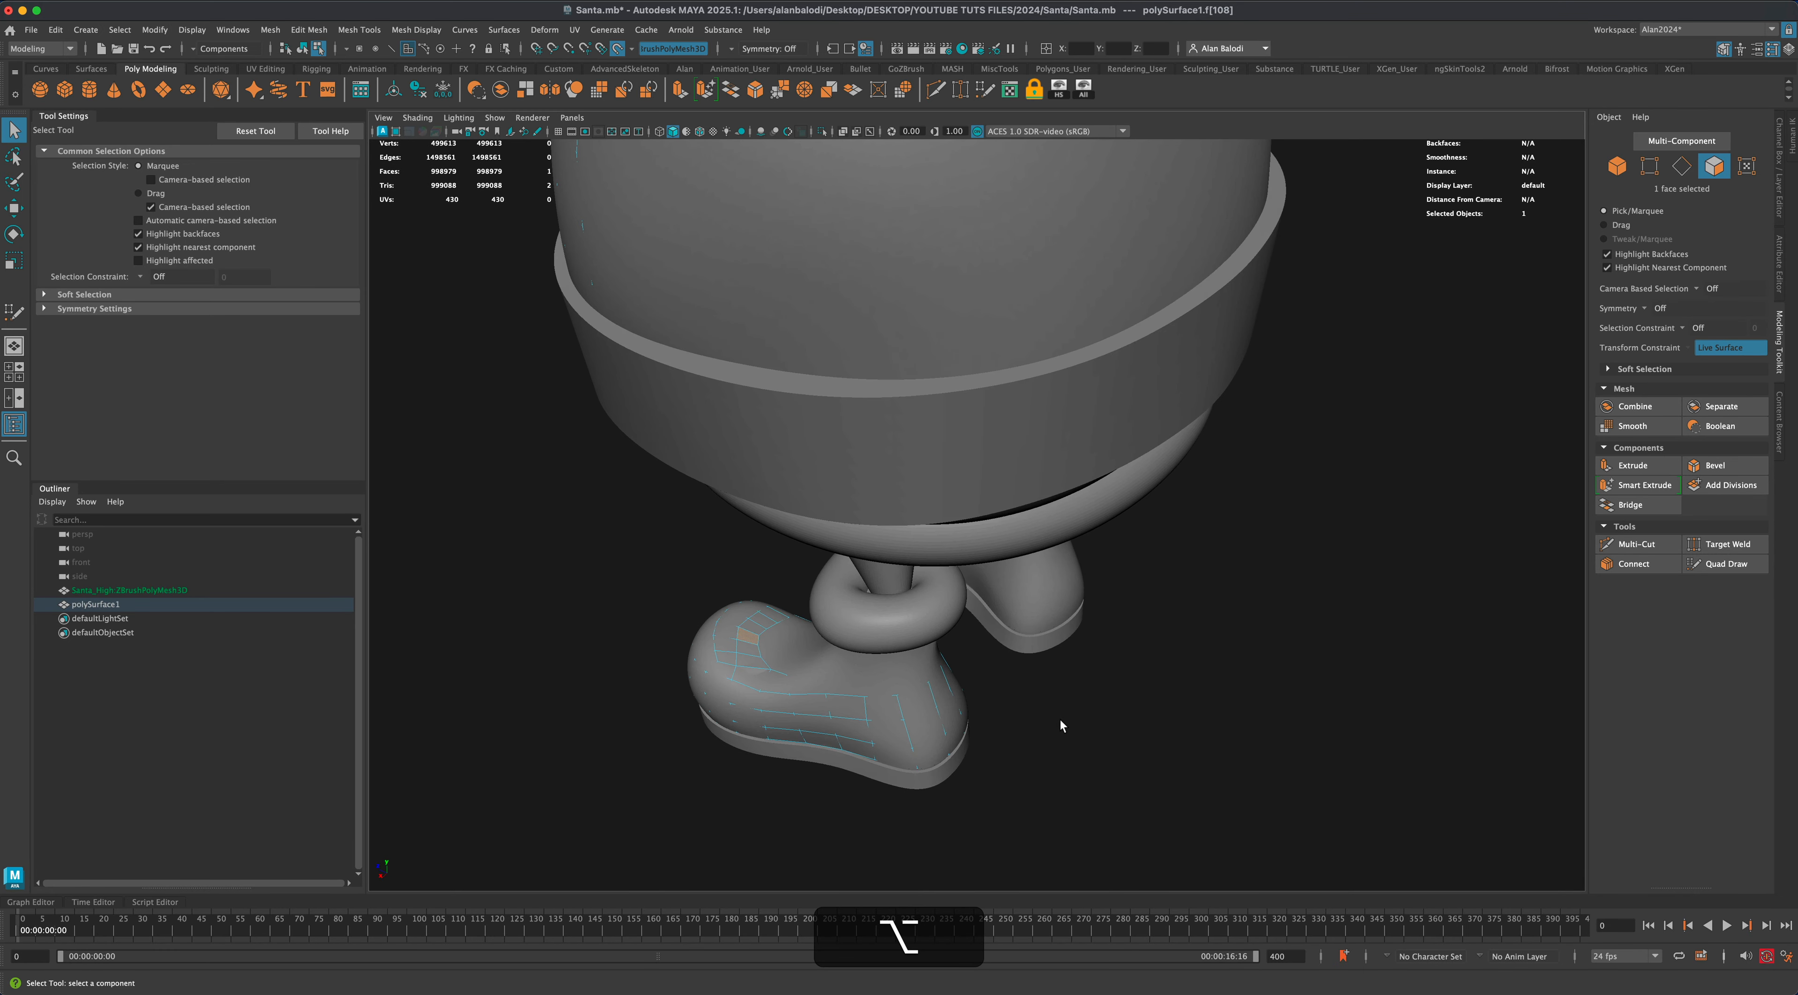
key("f")
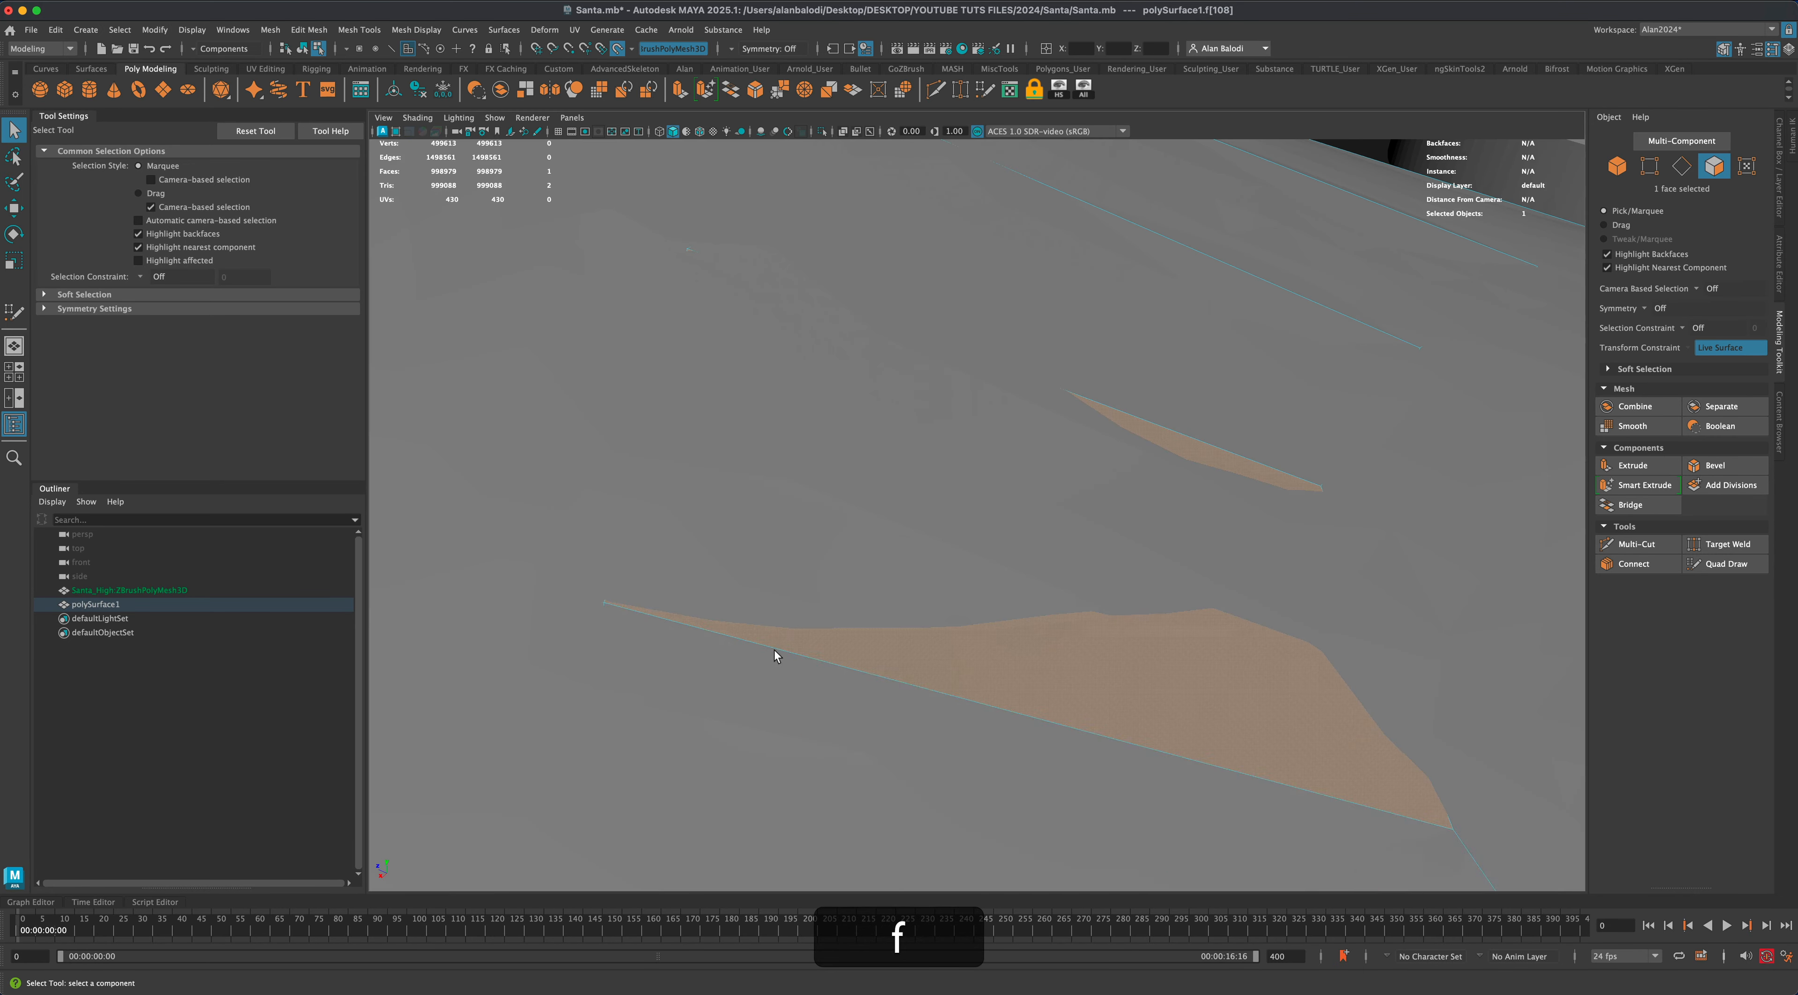
scroll(919, 670, "down", 15)
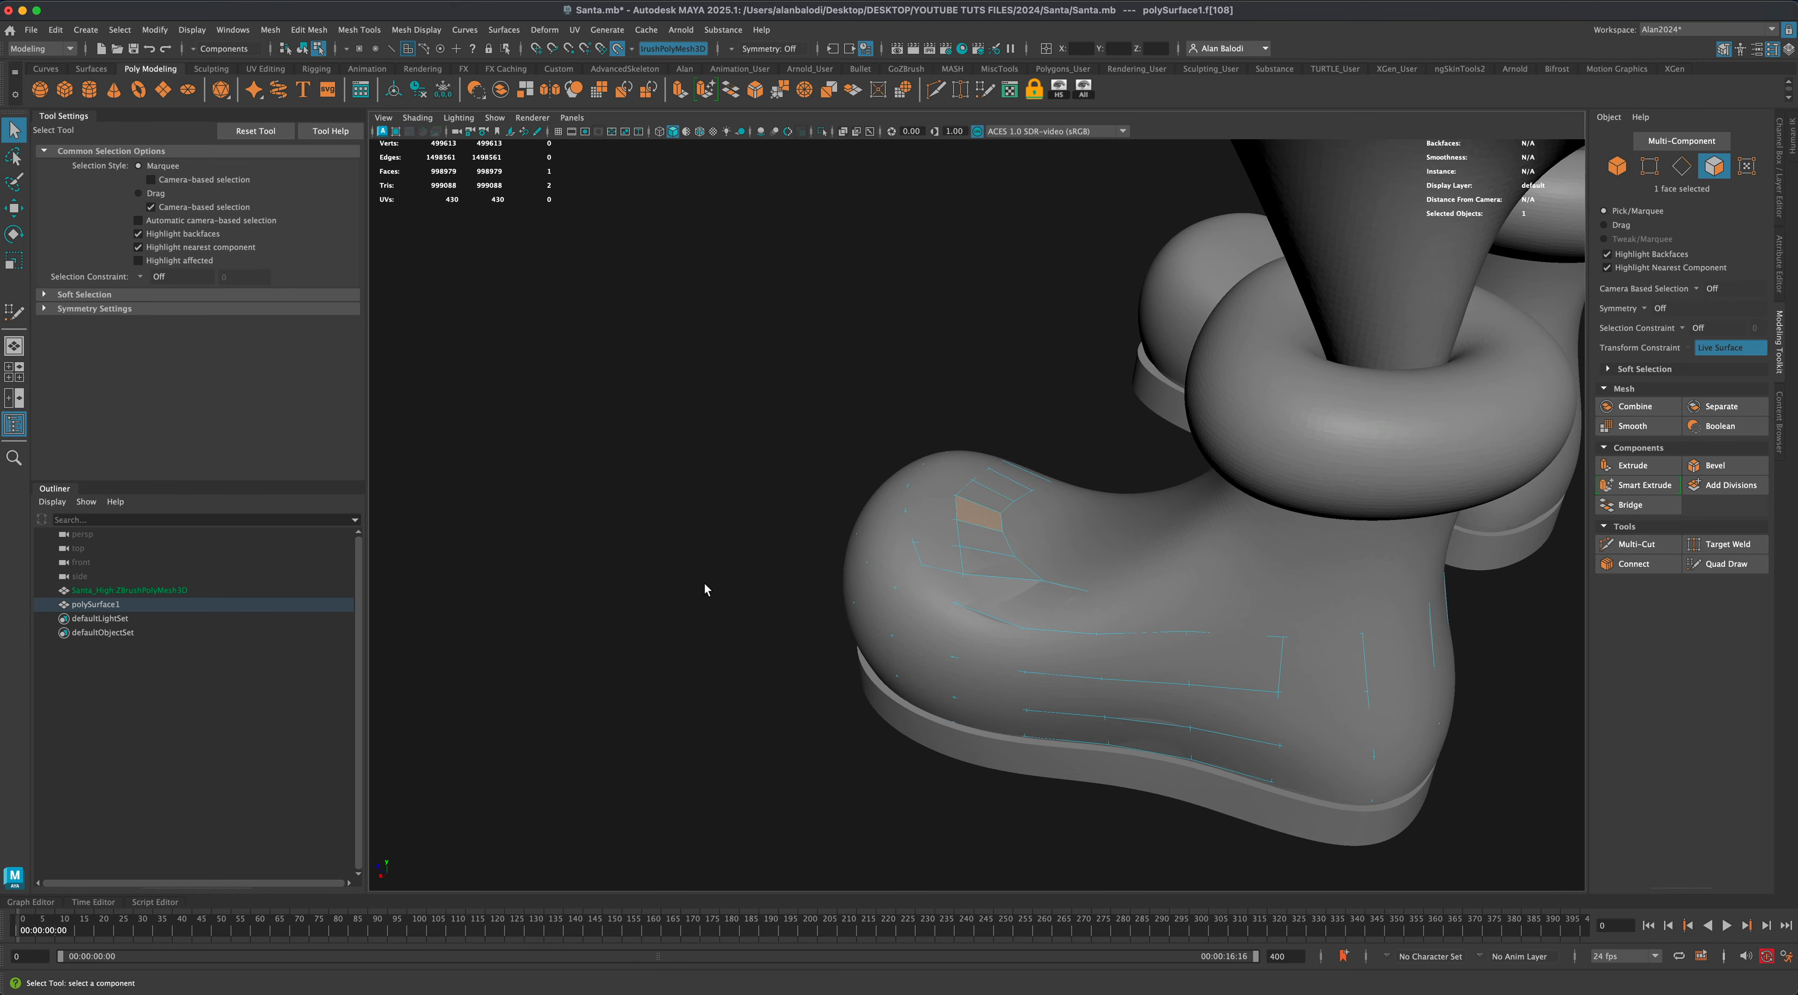
left_click_drag(704, 583, 823, 594, "alt")
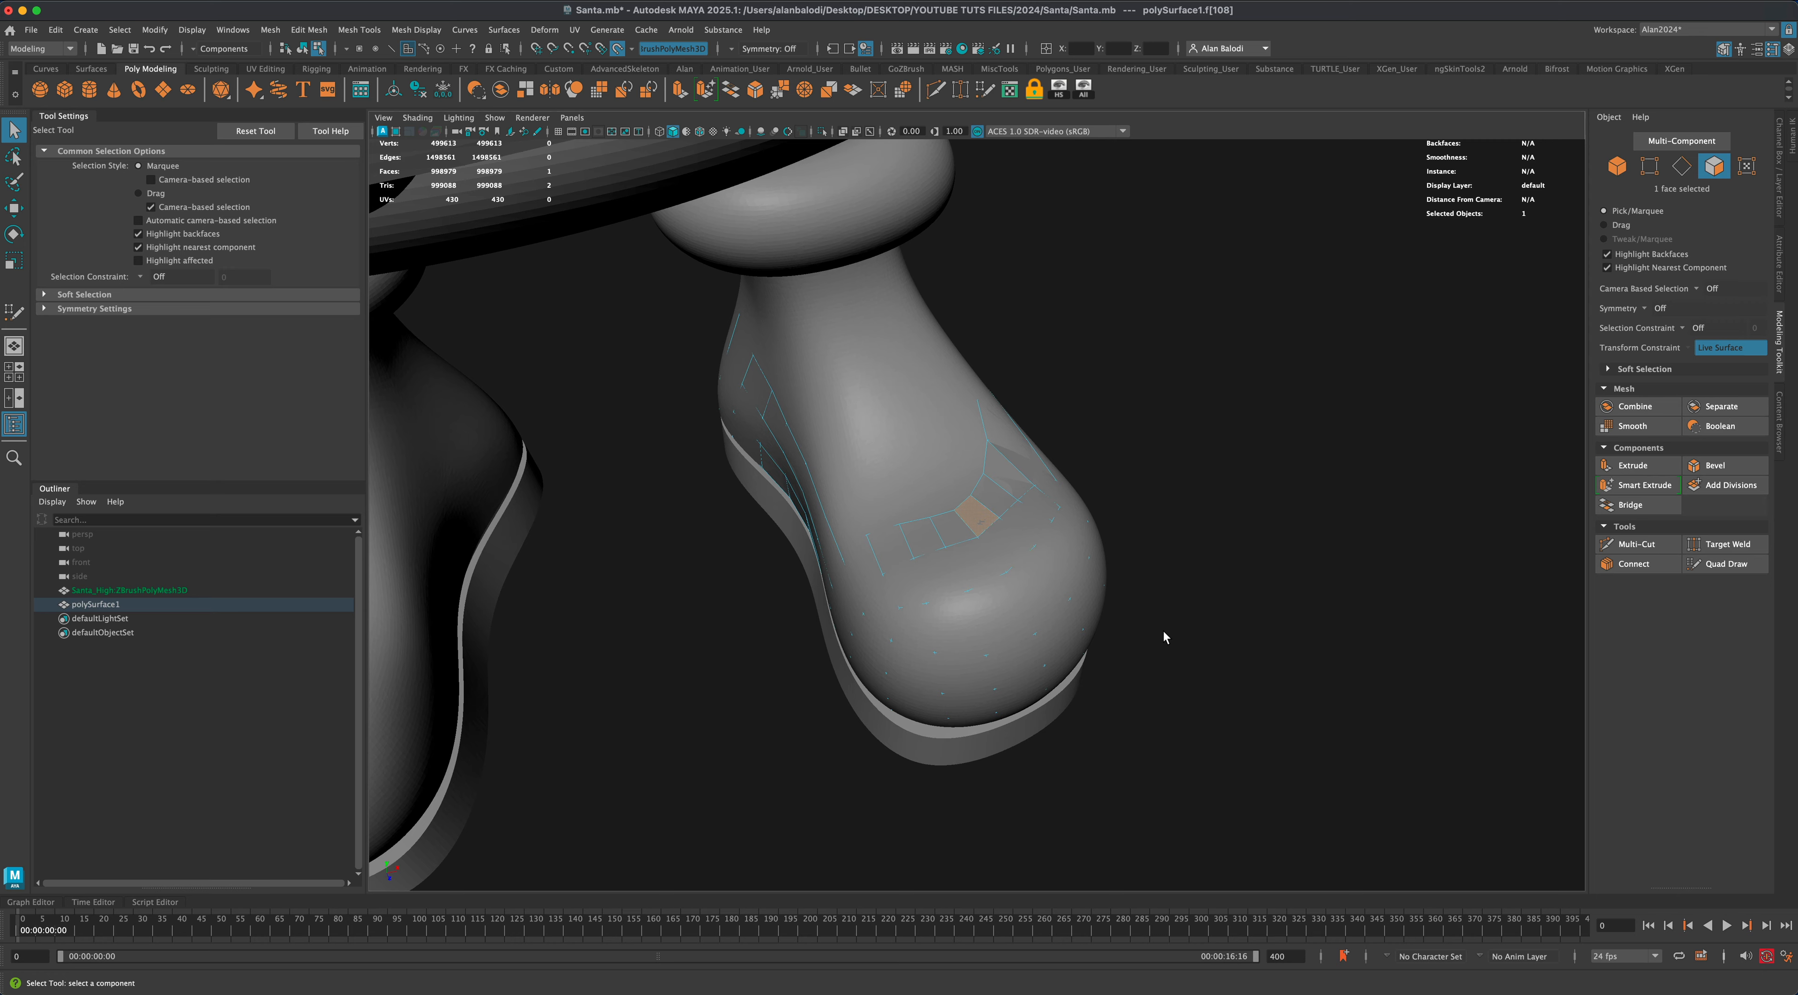
scroll(1162, 639, "down", 5)
scroll(1163, 639, "up", 5)
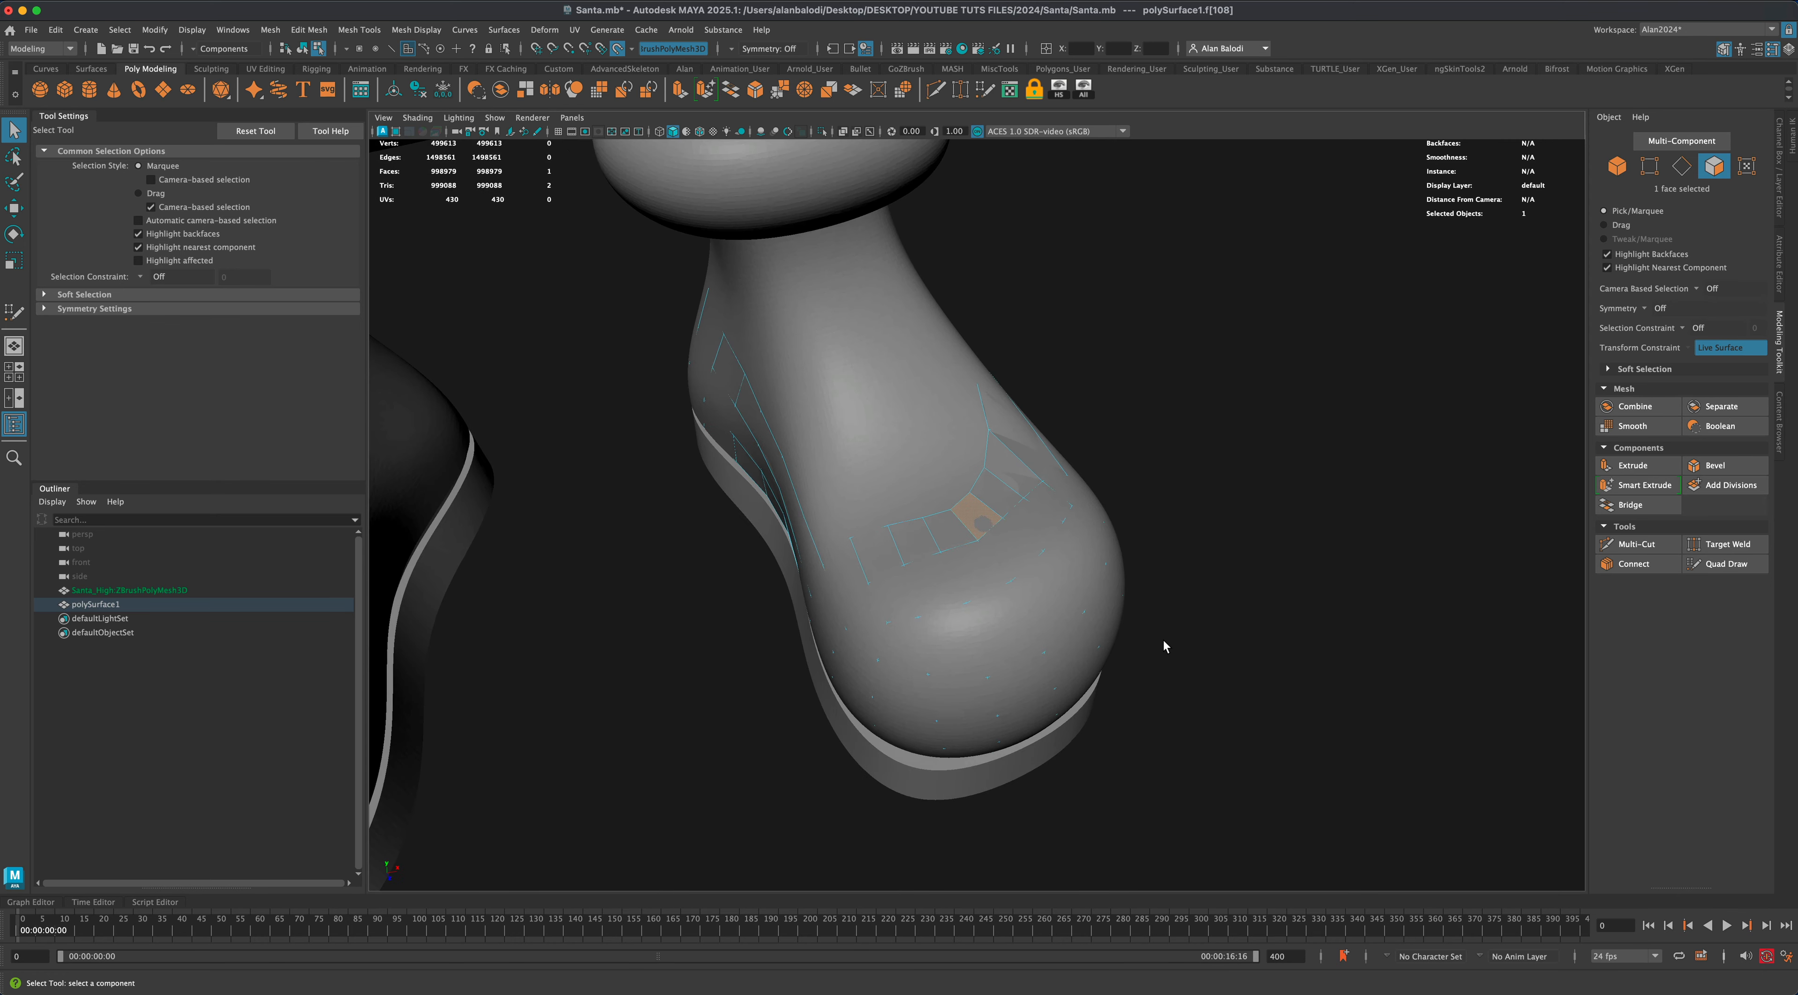
left_click_drag(1163, 638, 1228, 556, "alt")
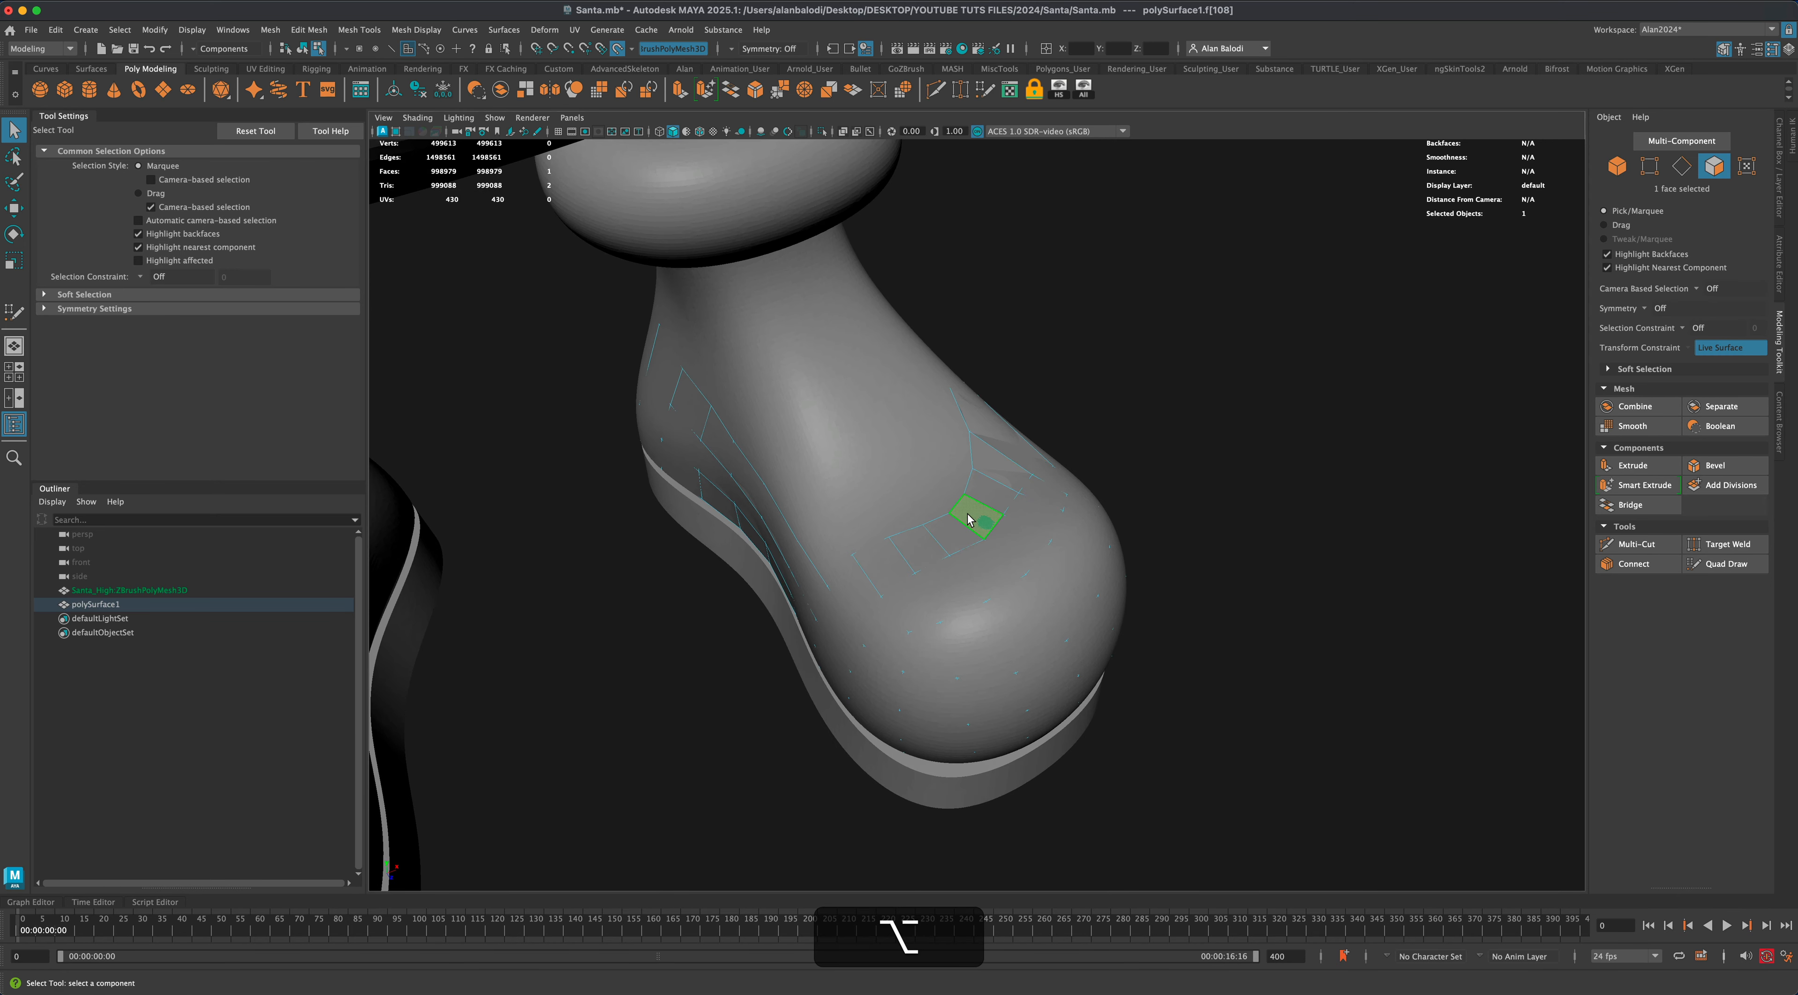
Return the retopology mesh to object mode and activate Quad Draw for work on the leg above the boot cuff.
right_click_drag(967, 519, 1041, 499)
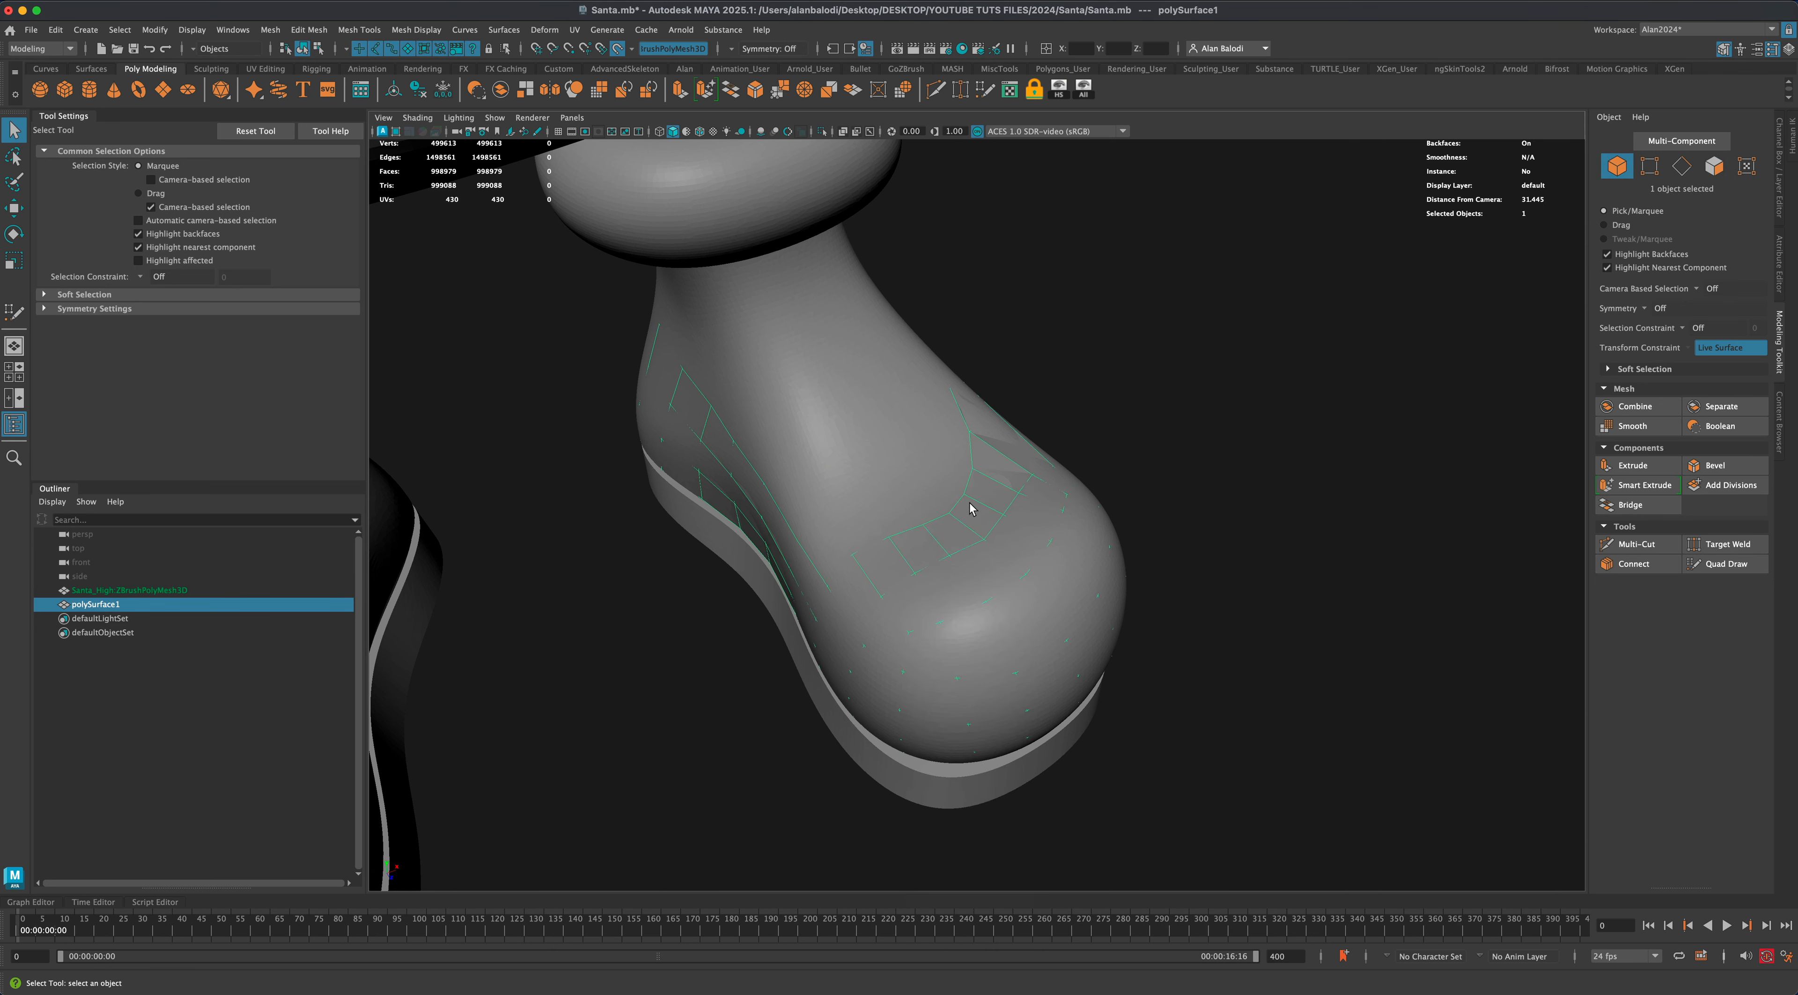
left_click(982, 87)
left_click_drag(1327, 637, 1371, 593, "alt")
right_click_drag(1136, 502, 1233, 662, "alt")
mouse_move(1233, 663)
left_mouse_down("alt")
mouse_move(1164, 614)
mouse_move(1153, 671)
mouse_move(1208, 674)
left_mouse_up("alt")
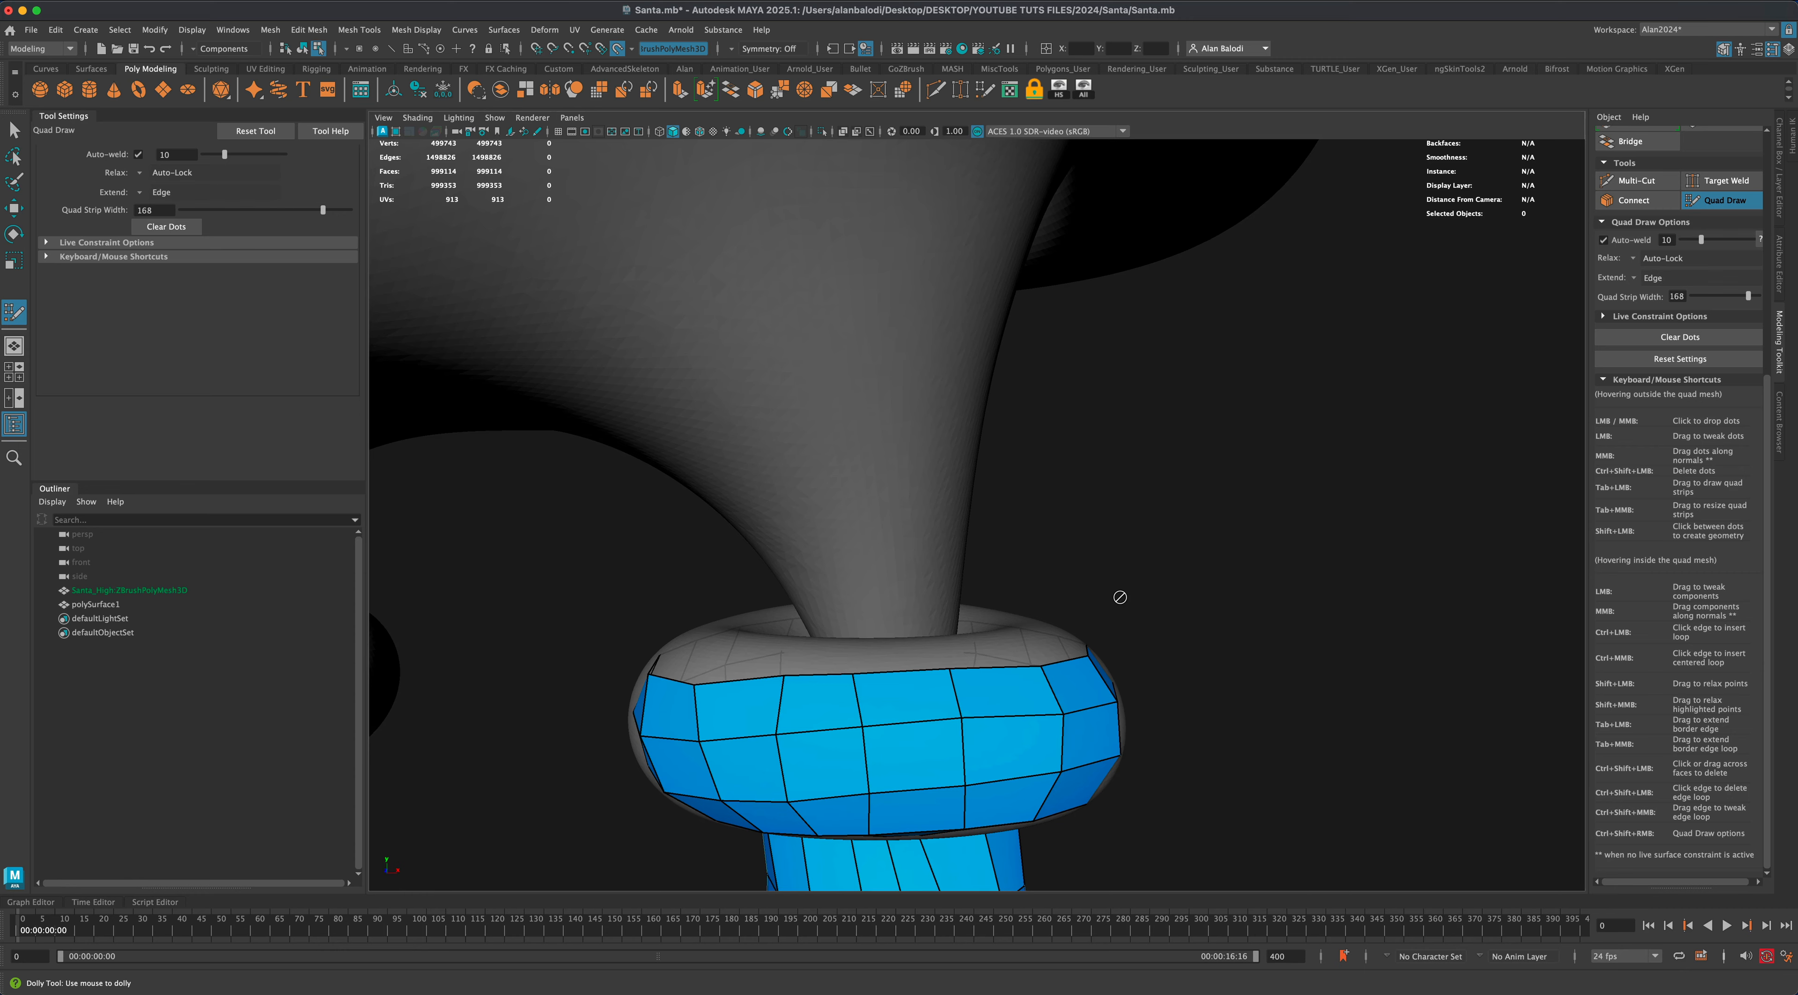
scroll(1120, 598, "down", 3)
scroll(1172, 580, "down", 2)
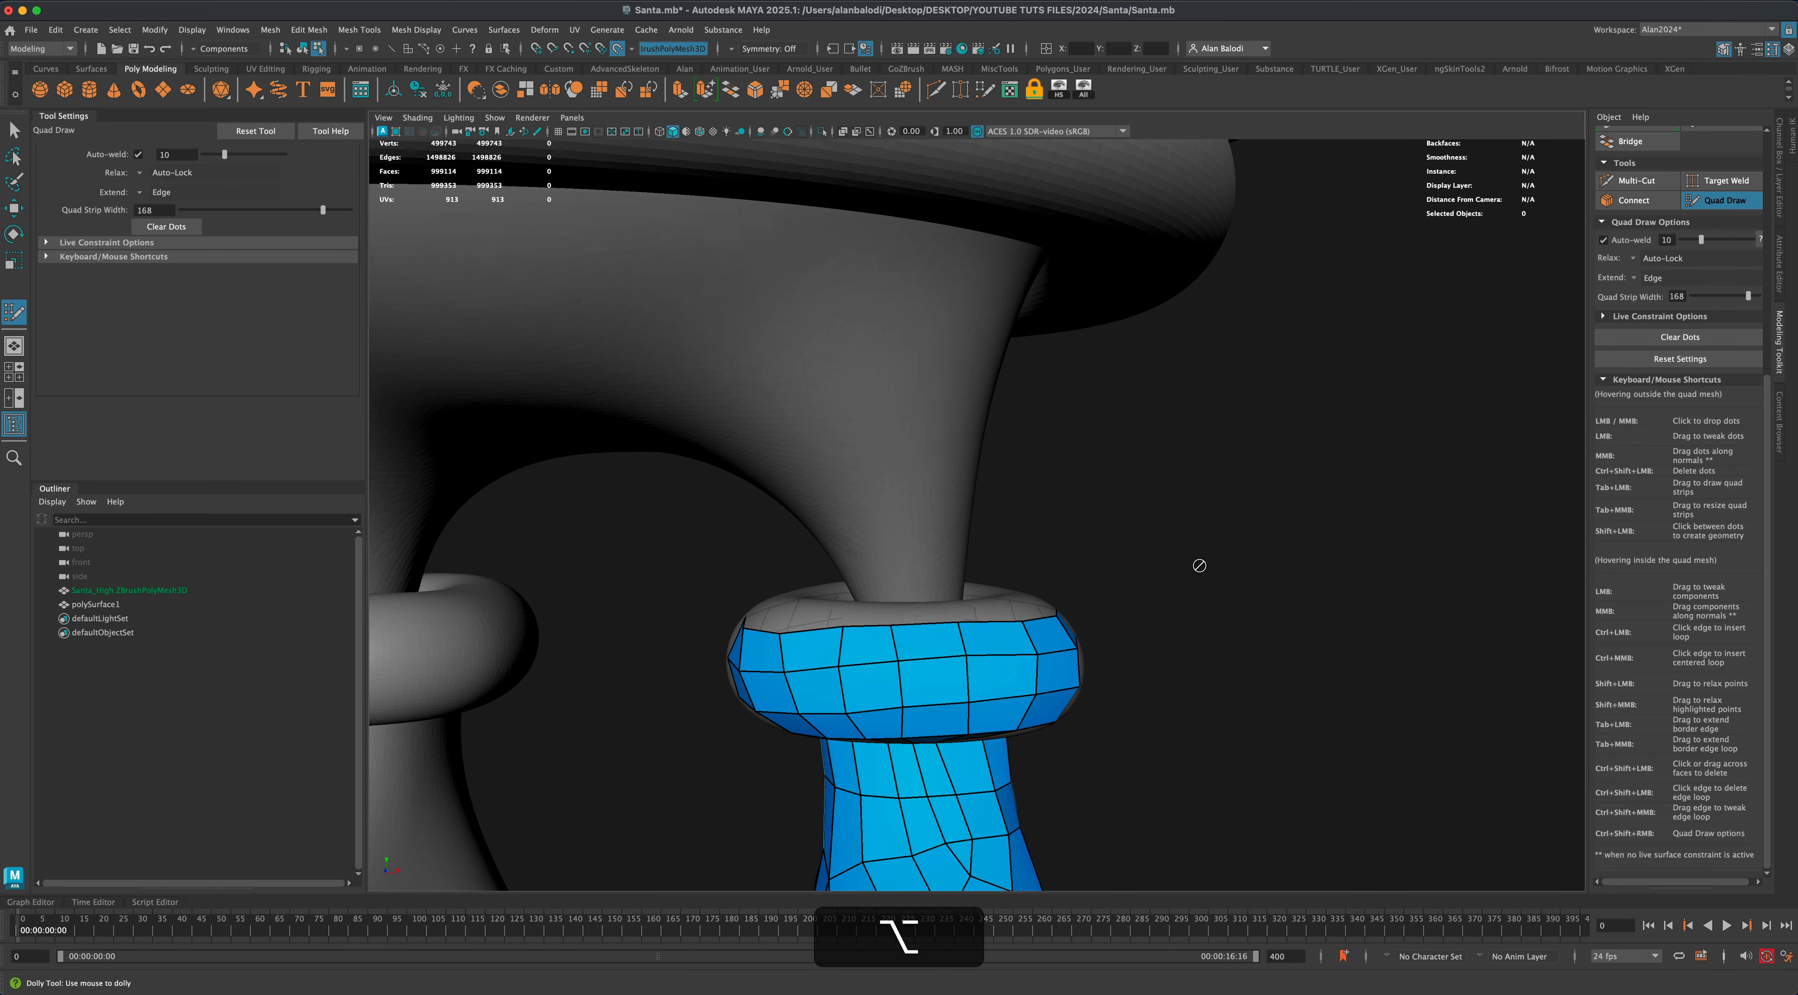
left_click_drag(1199, 566, 1185, 562, "alt")
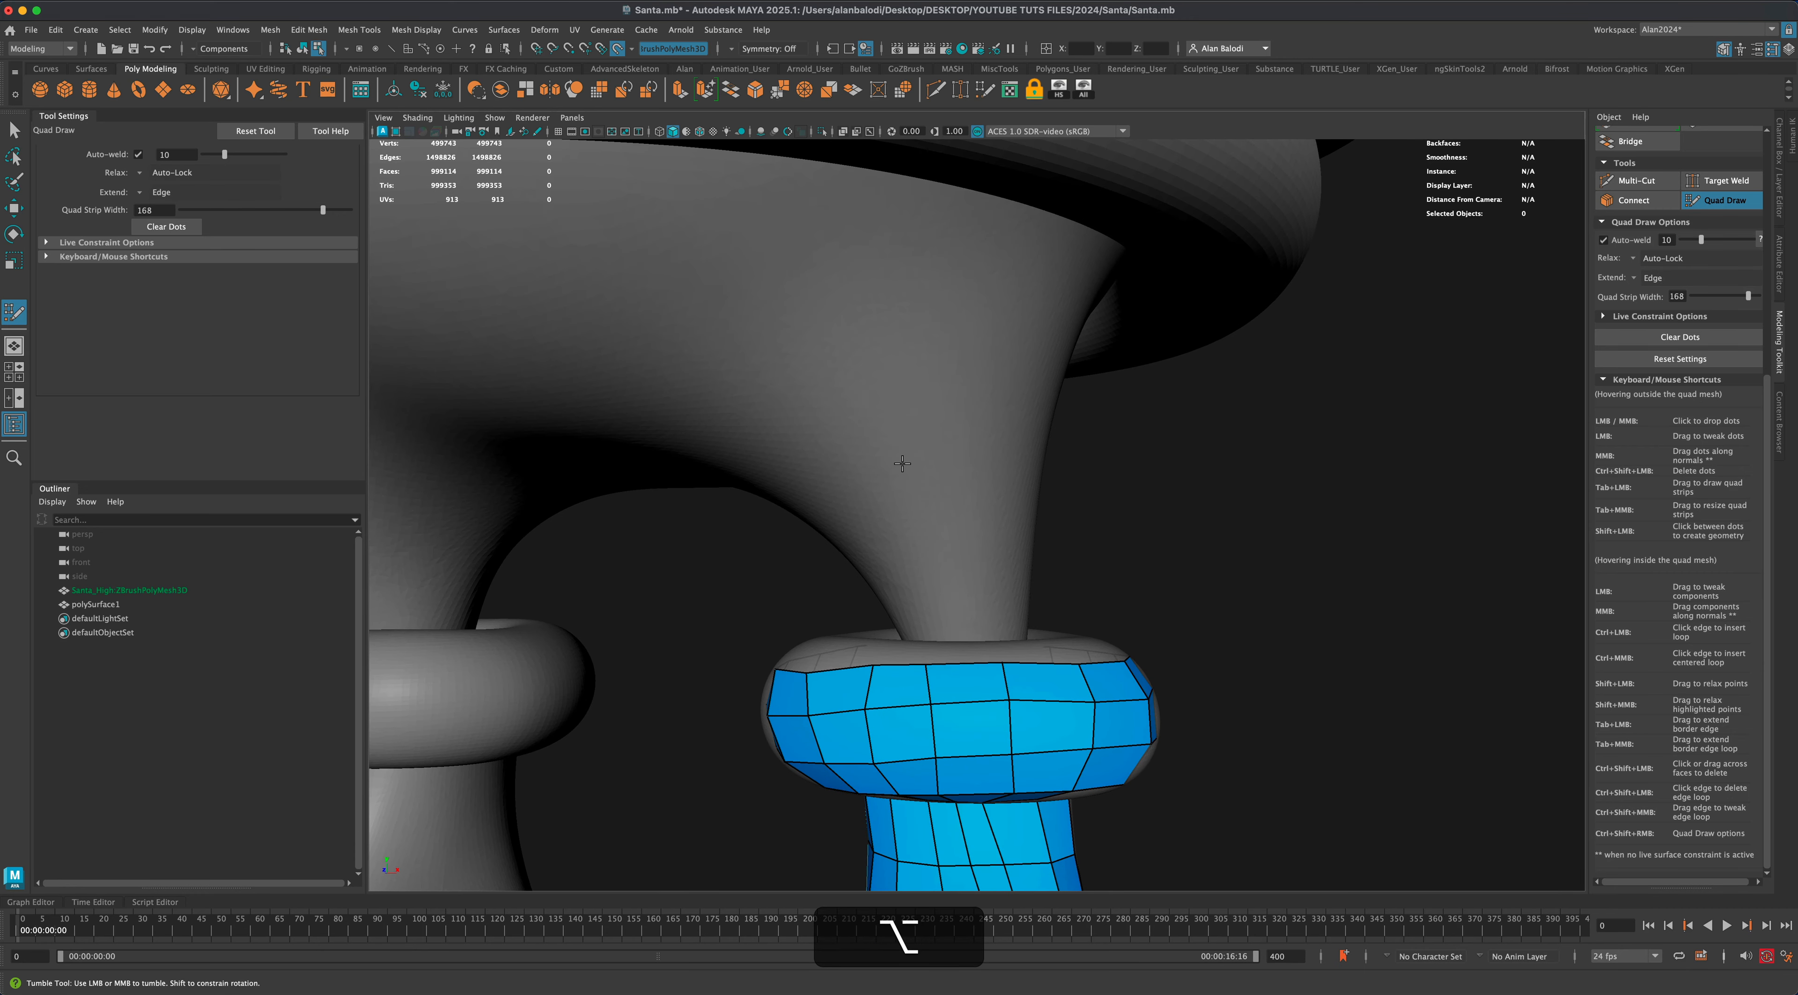
Try a wide quad strip down the front of the thigh, then undo it.
key("Tab")
mouse_move(824, 387)
left_mouse_down()
mouse_move(750, 349)
mouse_move(743, 302)
mouse_move(763, 277)
mouse_move(856, 407)
mouse_move(935, 603)
left_mouse_up()
scroll(1162, 577, "down", 4)
mouse_move(1160, 574)
left_mouse_down("alt")
mouse_move(1188, 570)
mouse_move(1167, 572)
left_mouse_up("alt")
scroll(993, 505, "up", 3)
key("super+z")
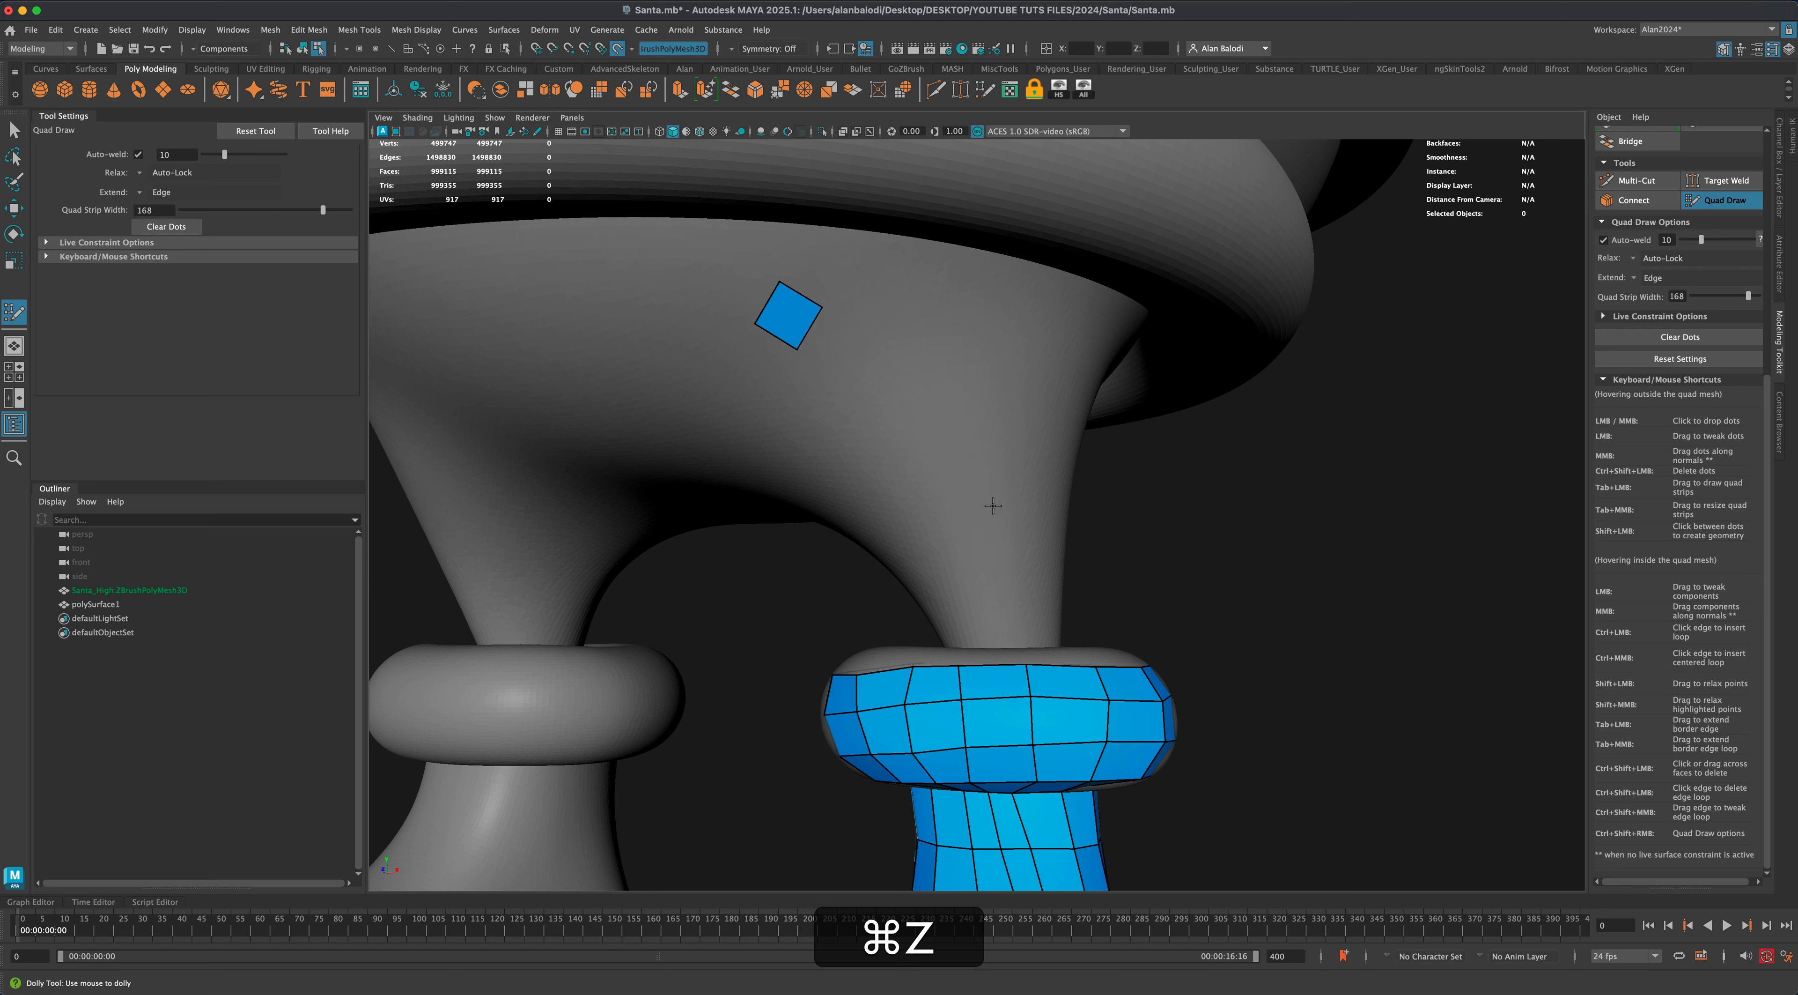
key("super+z")
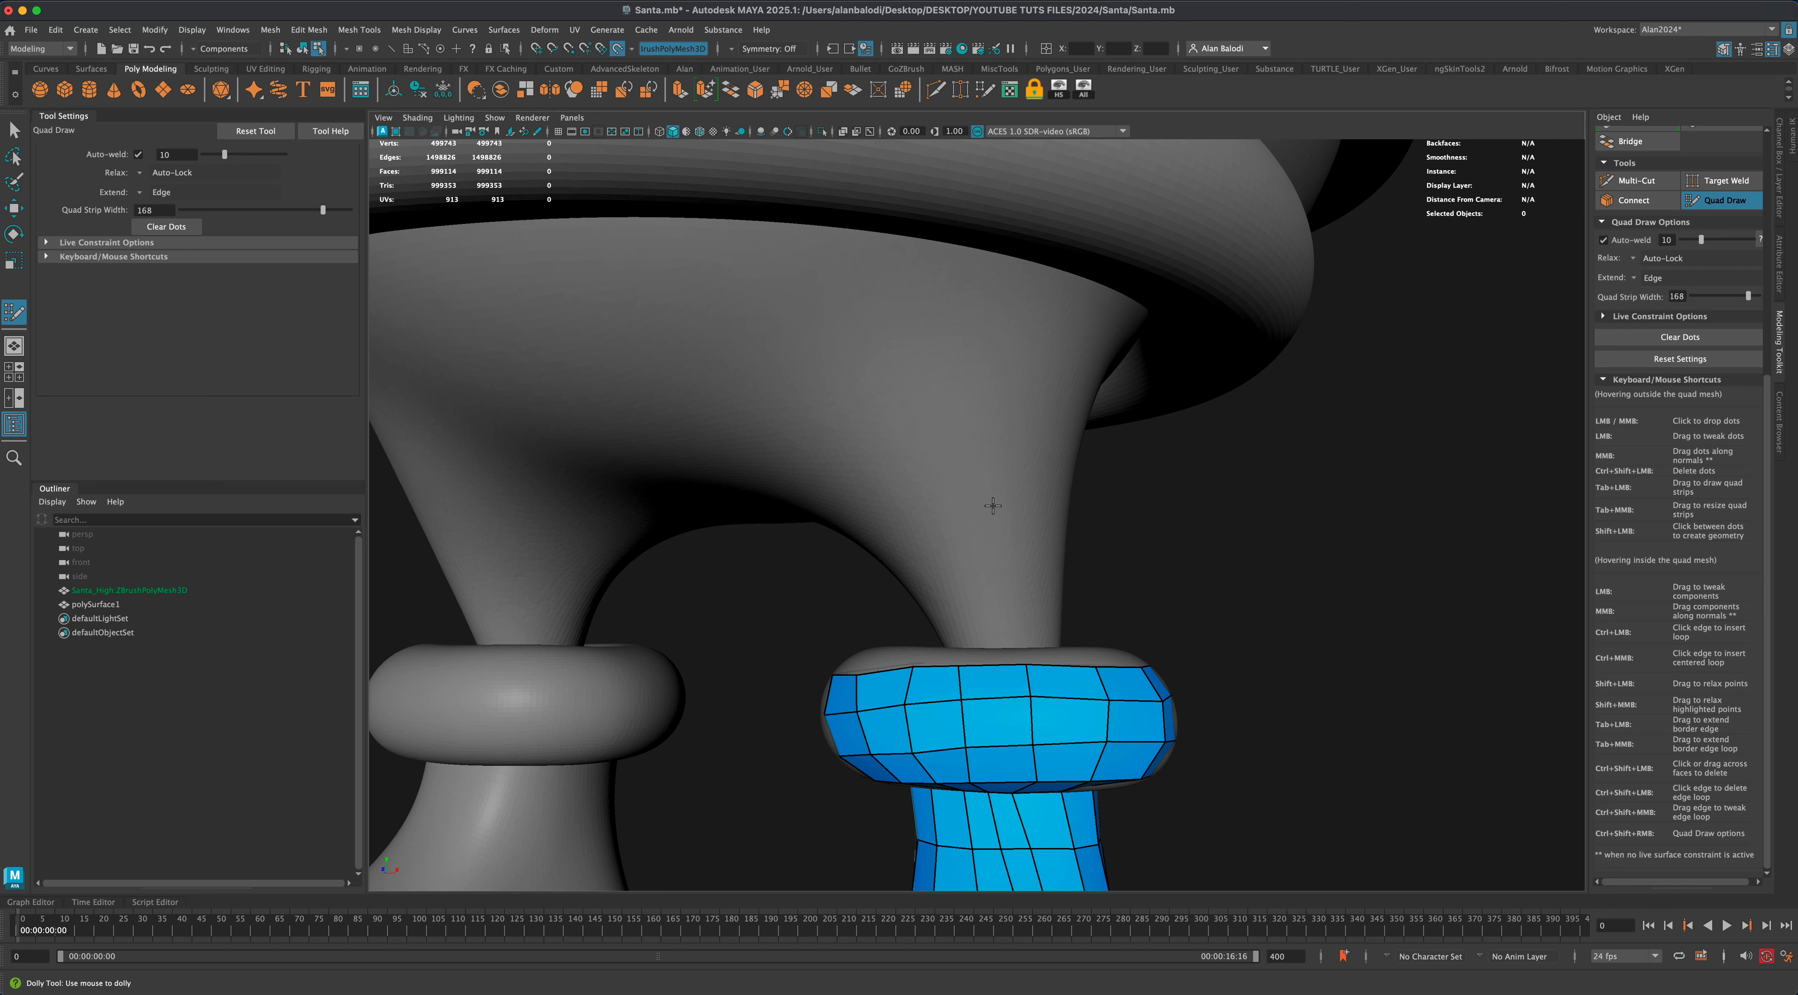
Reduce the quad strip width to 136 and draw an eight-quad strip down the front of the thigh to the boot cuff.
key("Tab")
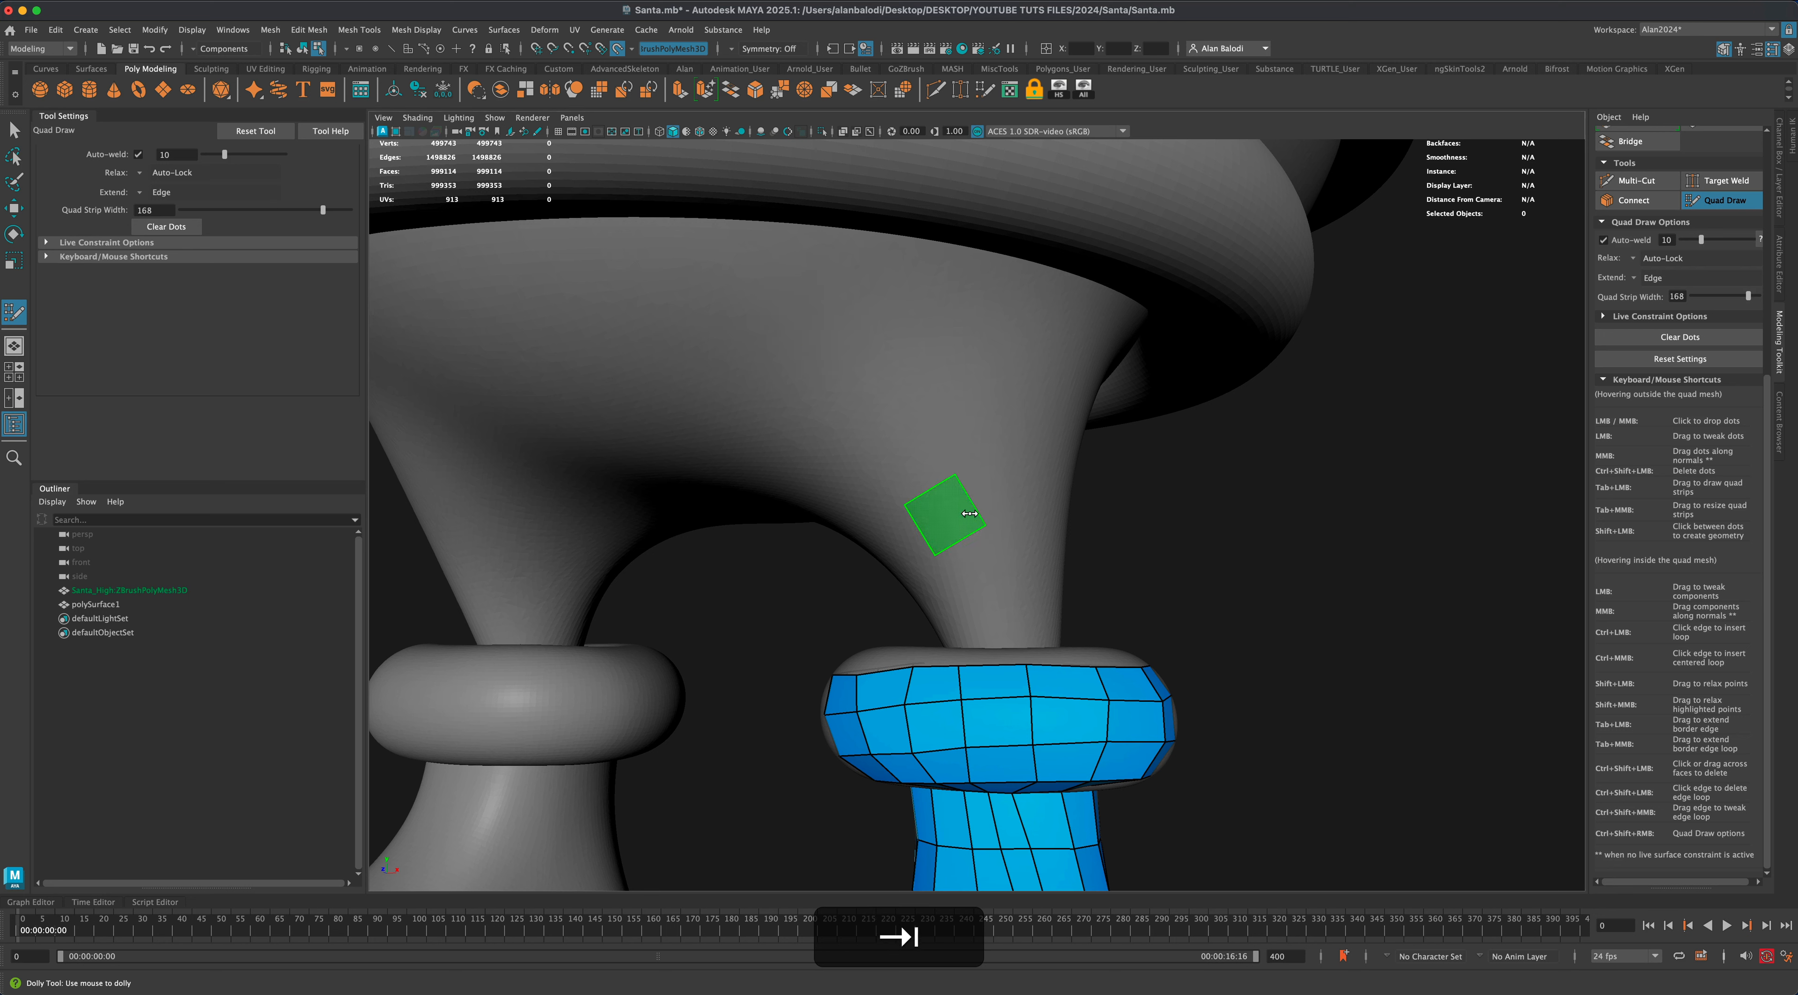
middle_click_drag(950, 548, 938, 477)
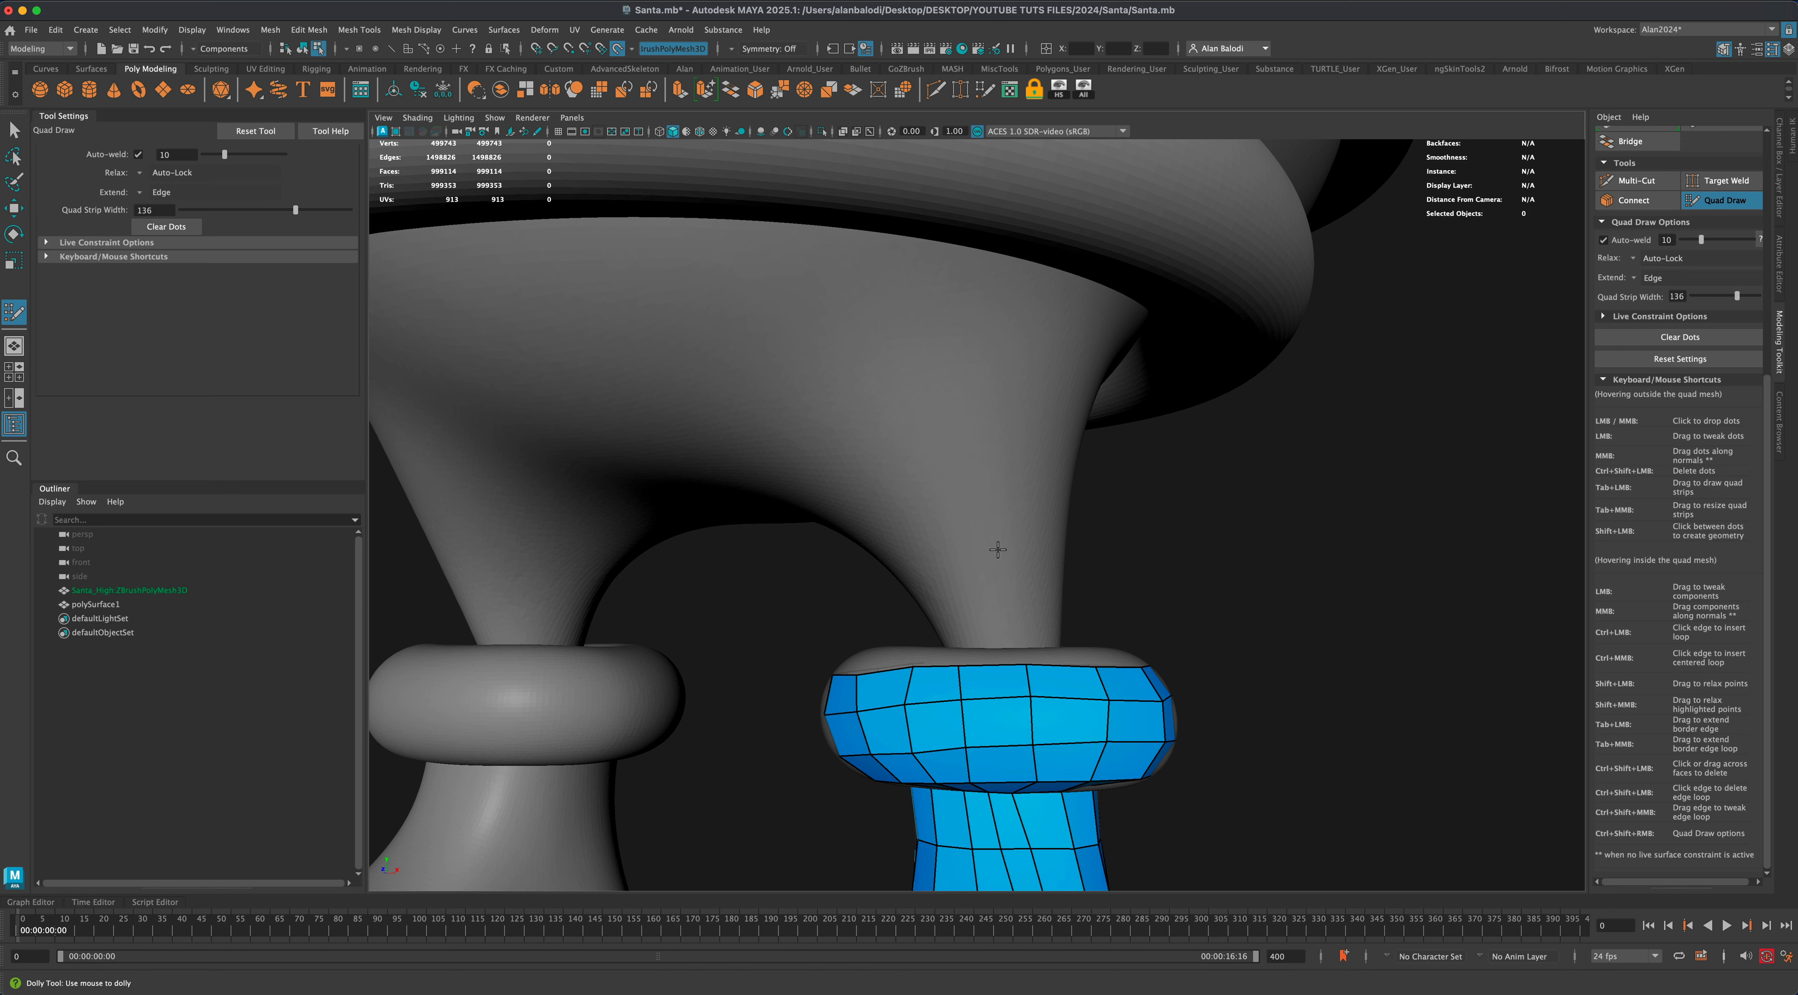
key("Tab")
left_click(922, 308)
left_click_drag(922, 317, 988, 644)
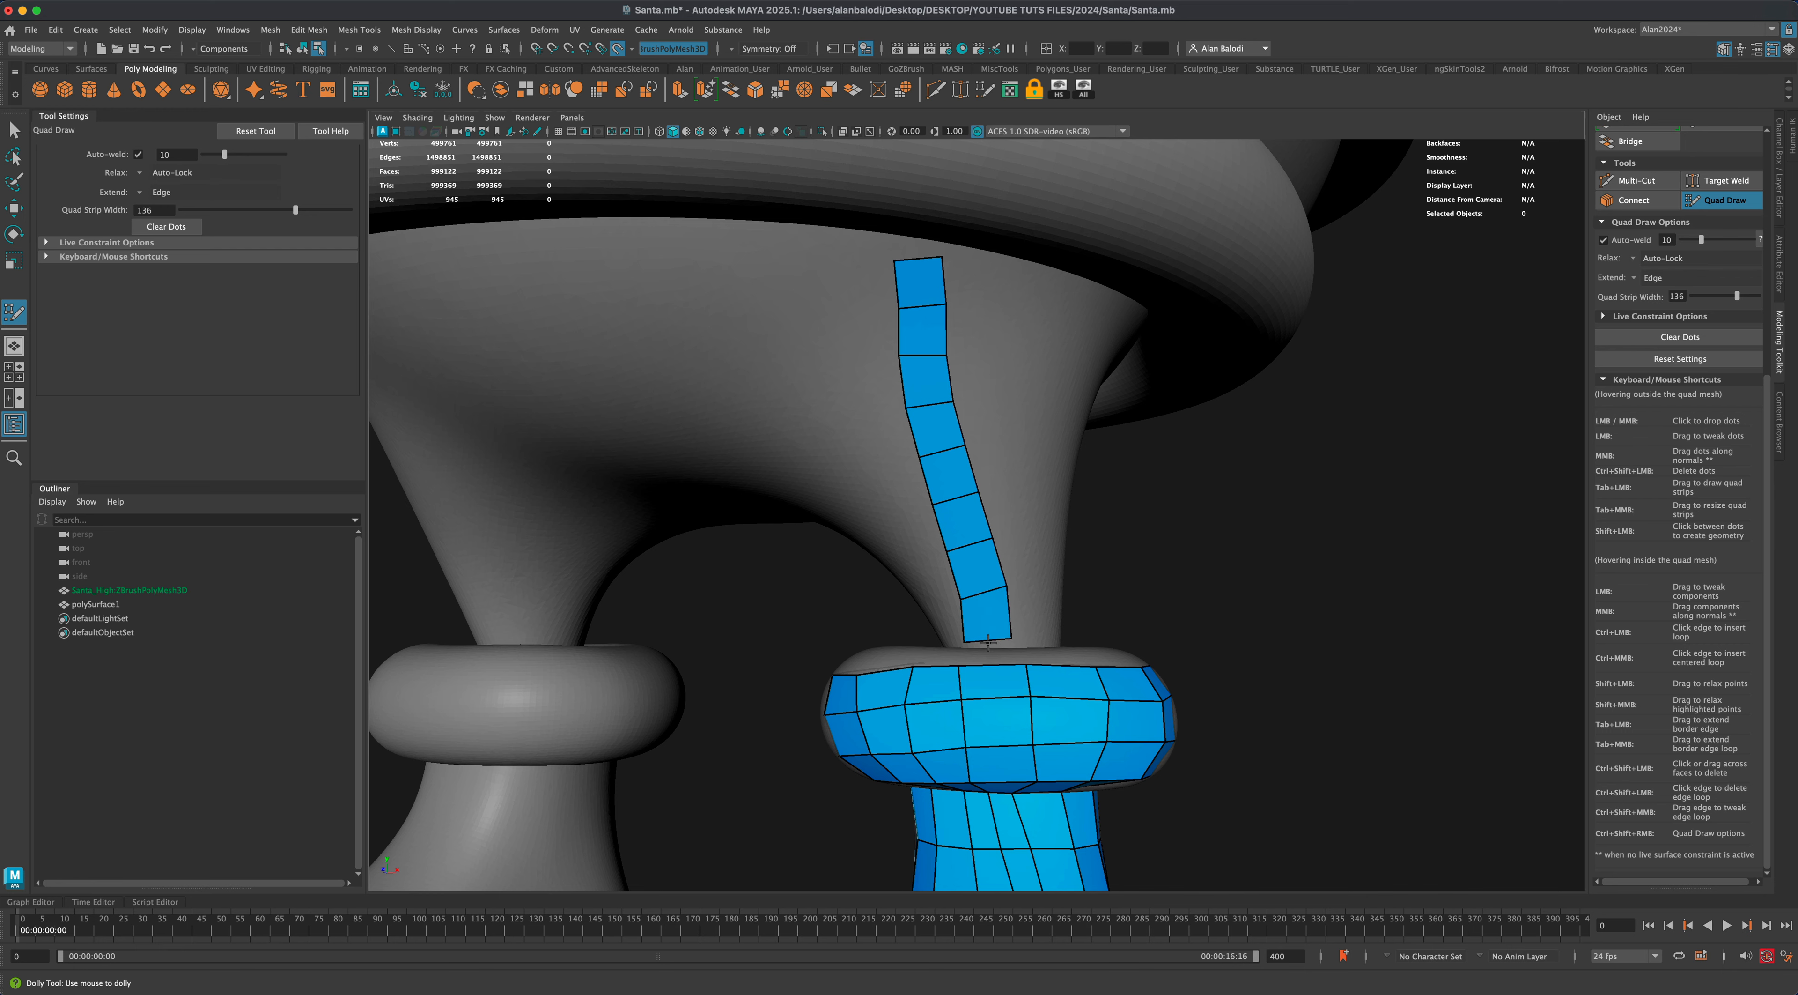
Place dots beside the strip's lower end and fill two quads above the boot cuff.
left_click_drag(1244, 590, 1217, 591, "alt")
scroll(1222, 593, "down", 15)
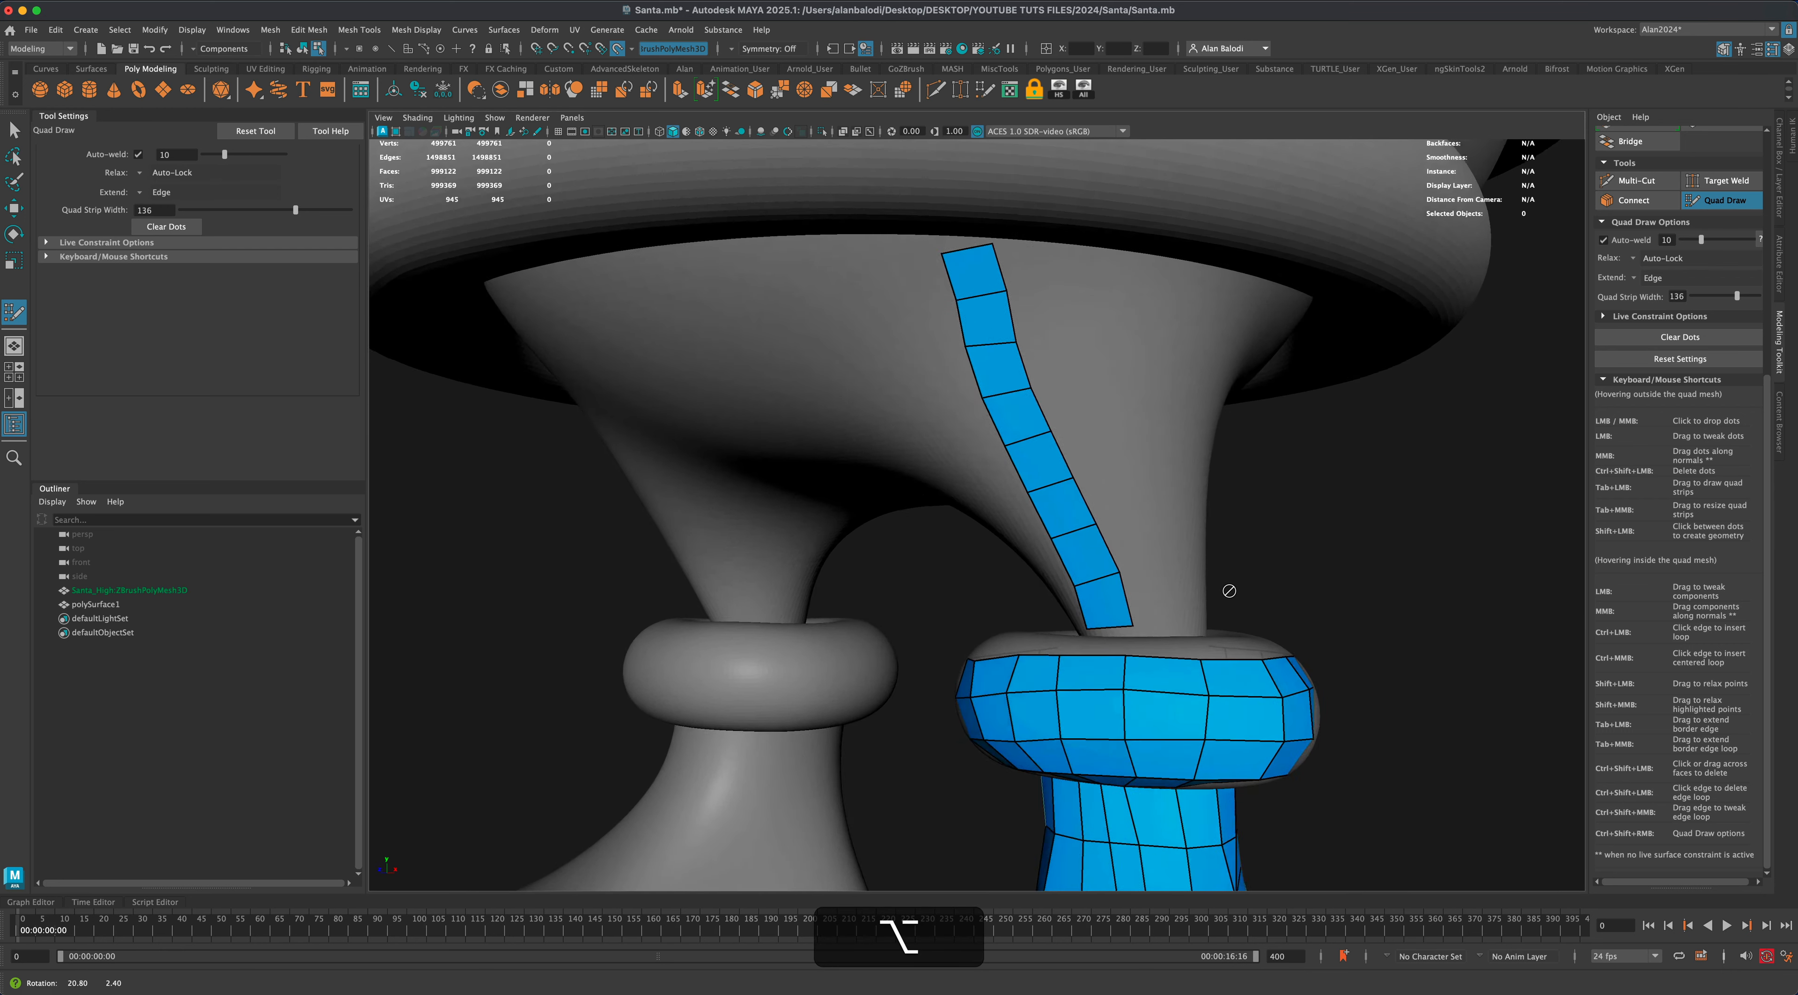
middle_click_drag(1225, 589, 1152, 482, "alt")
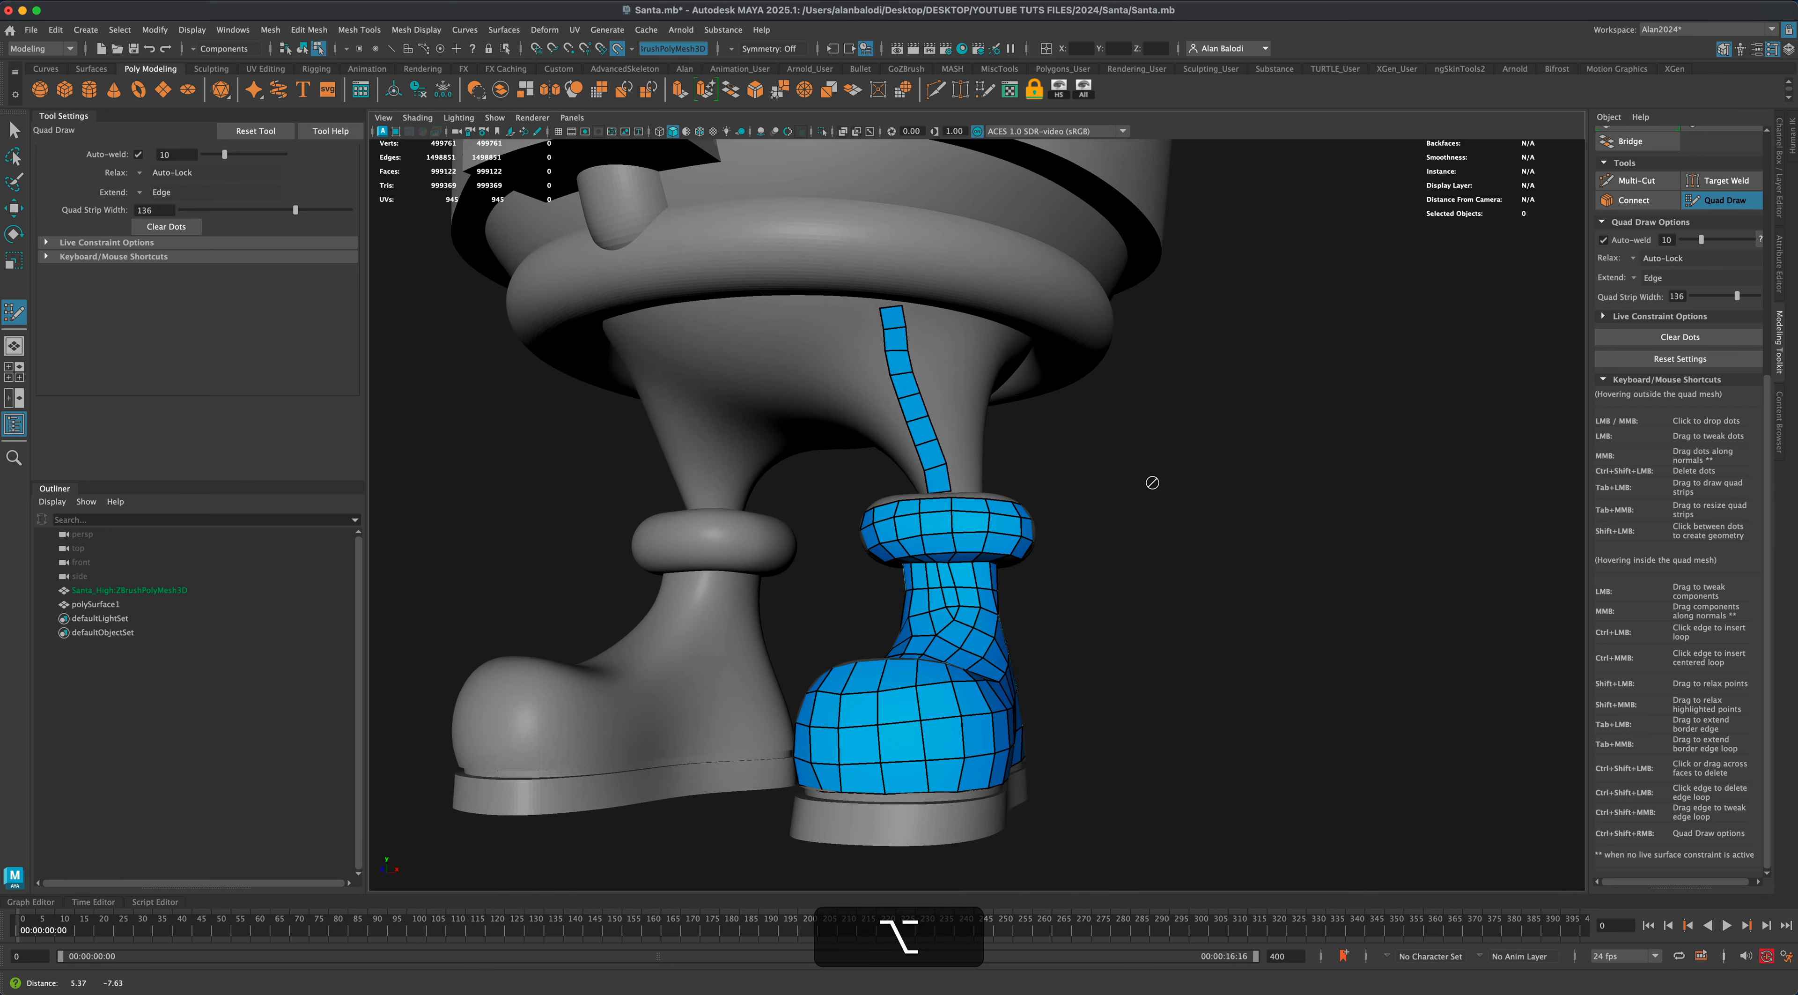
left_click_drag(1152, 482, 1126, 489, "alt")
right_click_drag(1183, 493, 1204, 501, "alt")
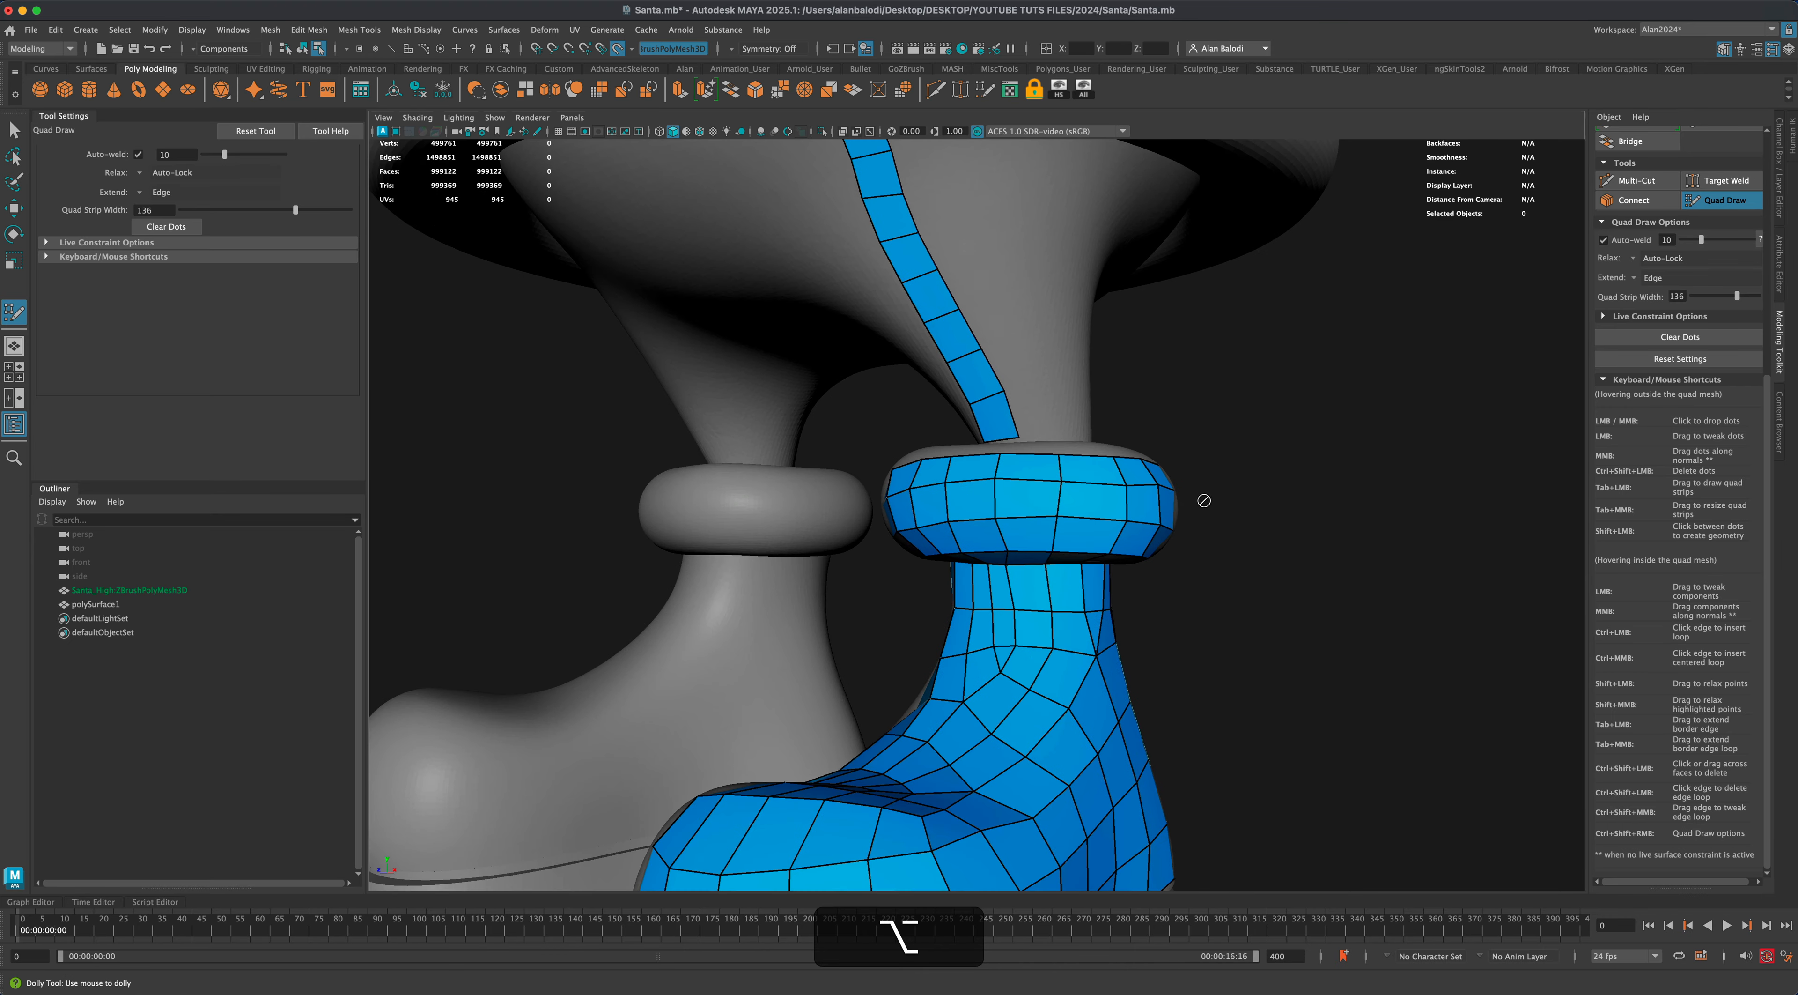
middle_click_drag(1256, 500, 1165, 598, "alt")
left_click_drag(1198, 526, 1180, 528, "alt")
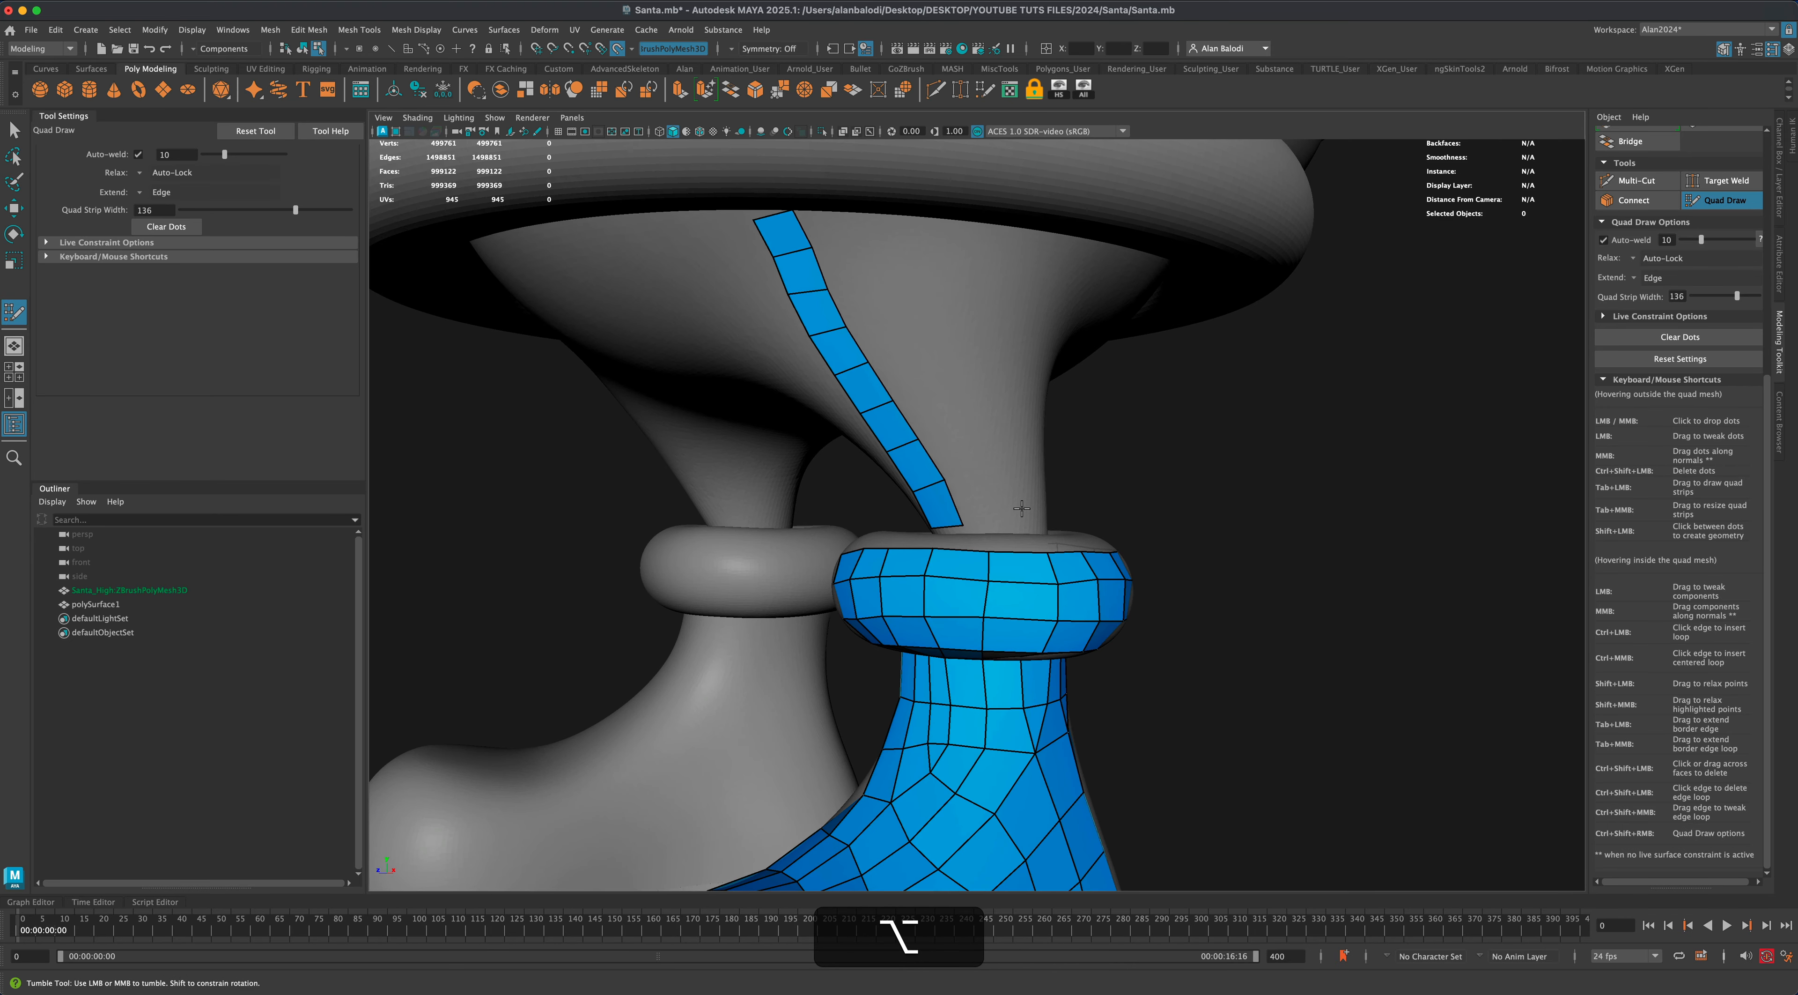
left_click(1003, 520)
left_click(1001, 483)
left_click(991, 492, "shift")
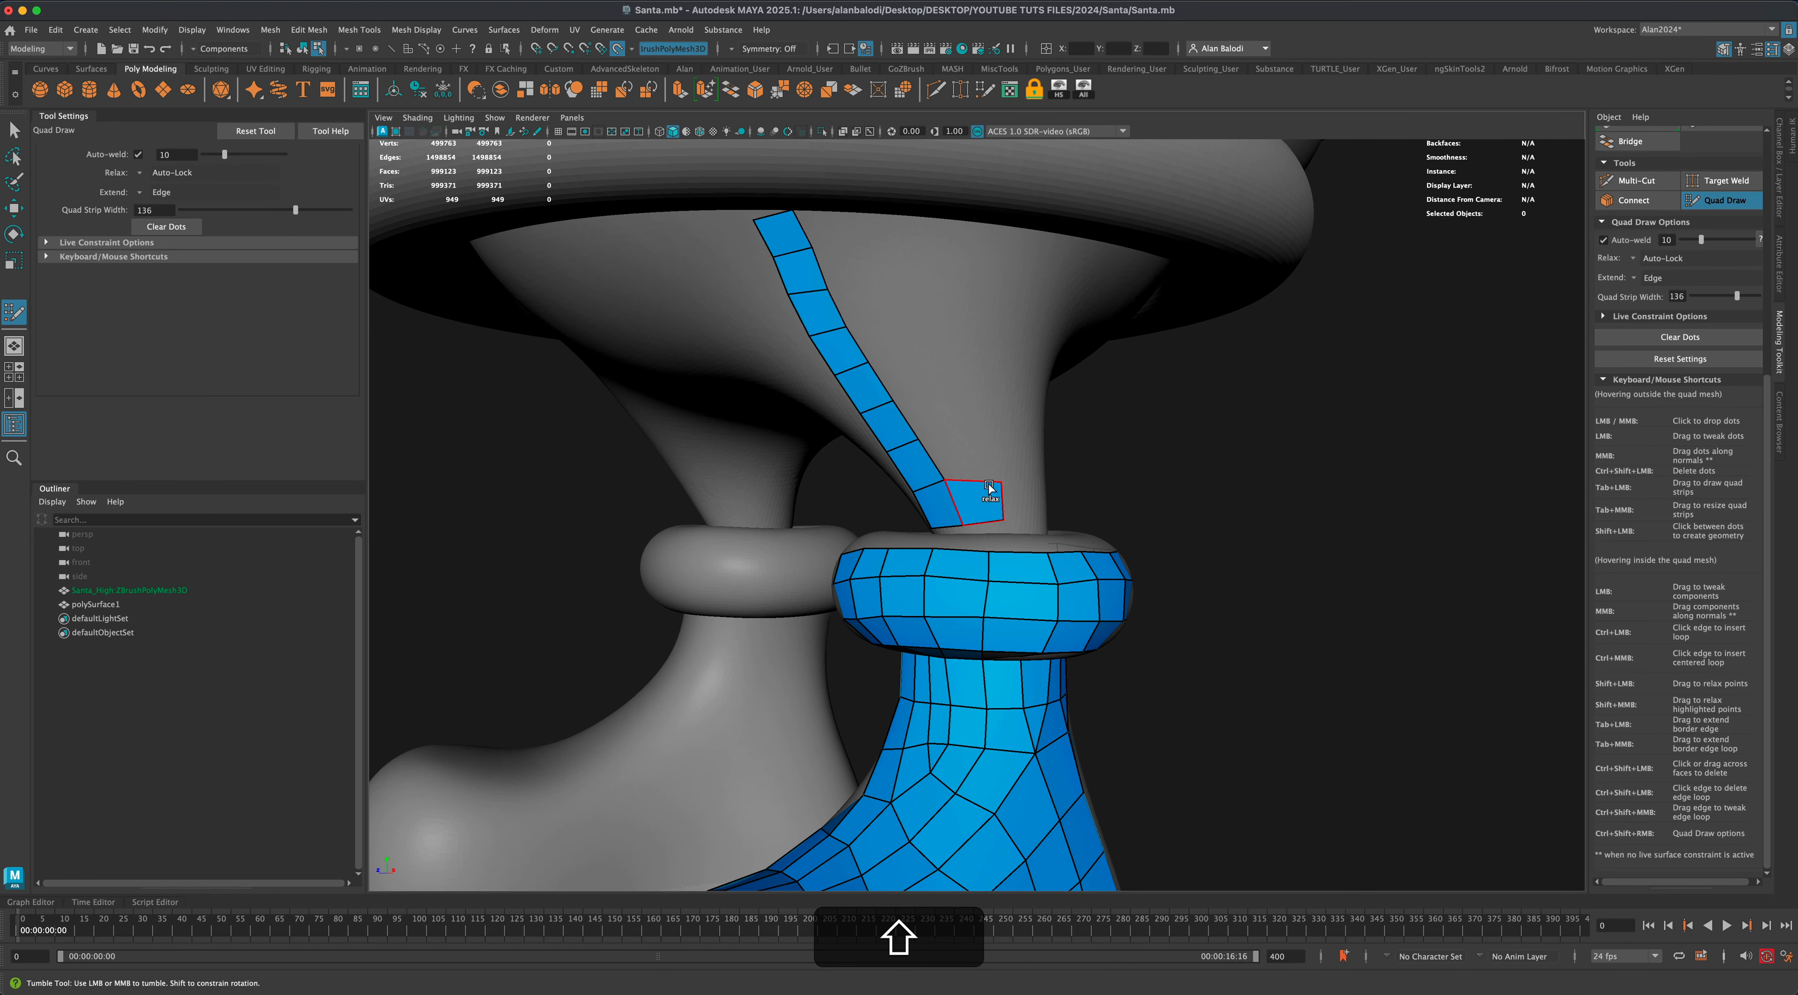
left_click(980, 435)
left_click(971, 453, "shift")
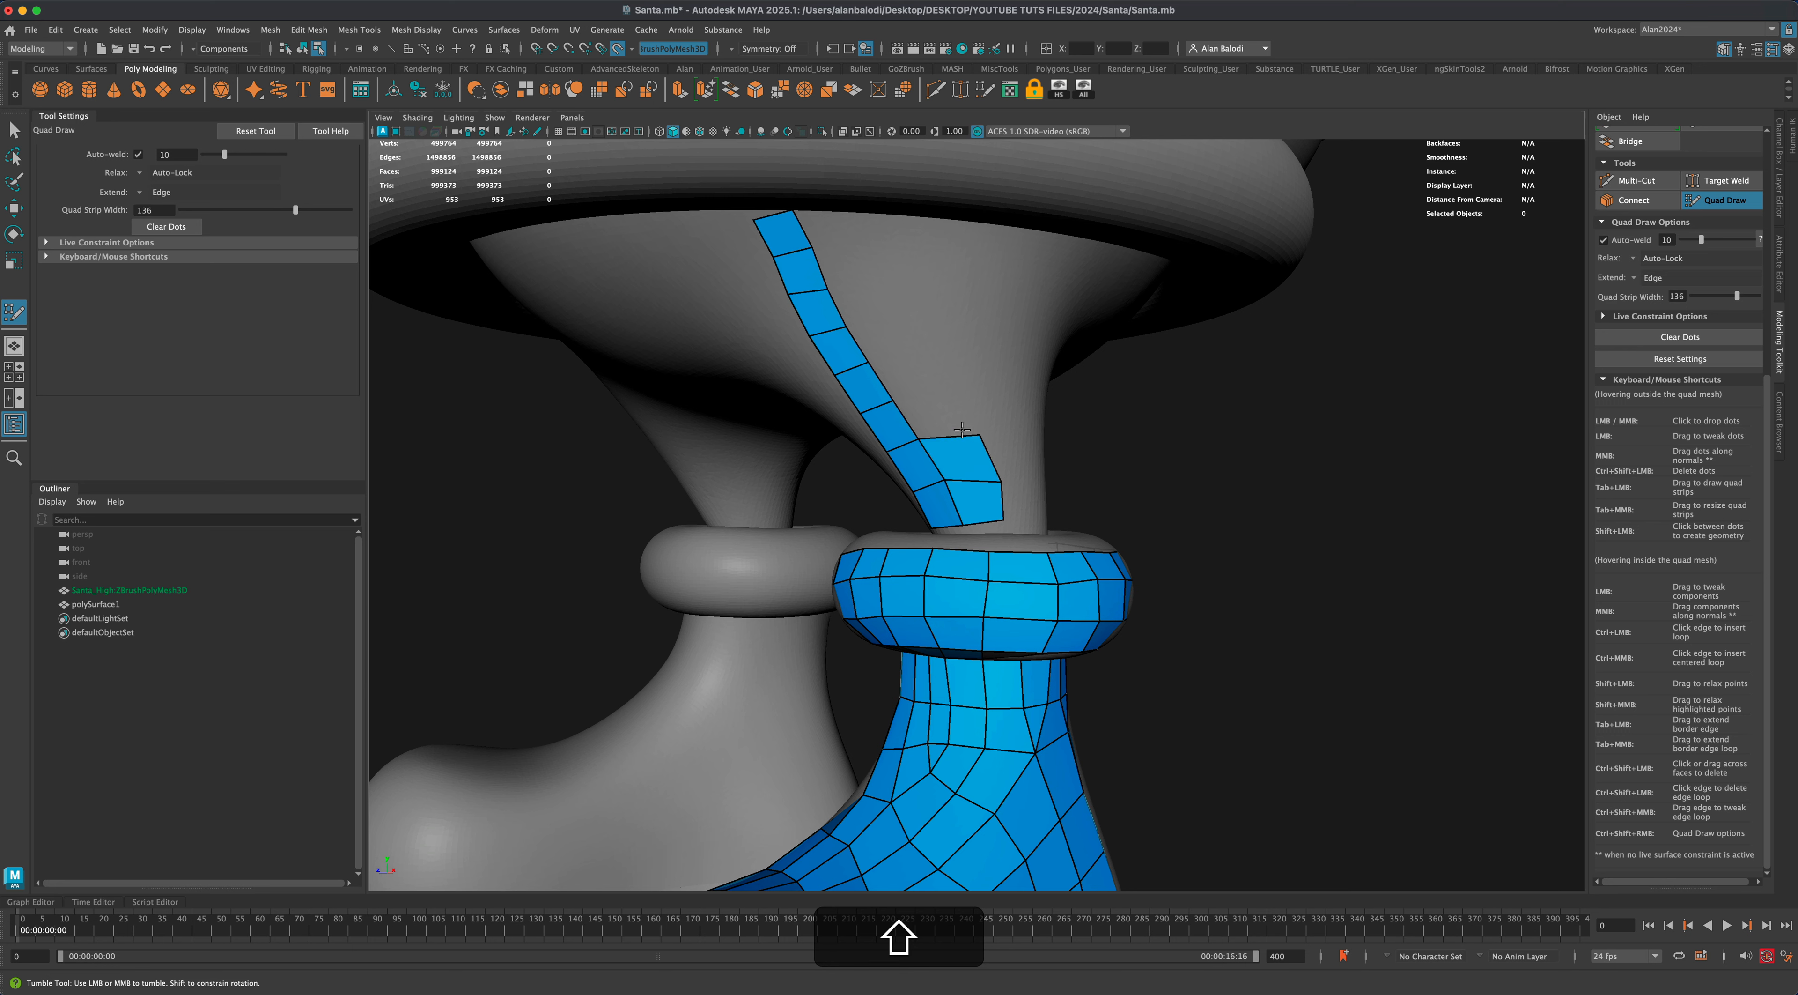
Extend the border edges of the thigh patch to carry the quads around the leg above the cuff.
key("Tab")
mouse_move(951, 438)
left_mouse_down()
mouse_move(936, 282)
mouse_move(999, 480)
mouse_move(810, 555)
left_mouse_up()
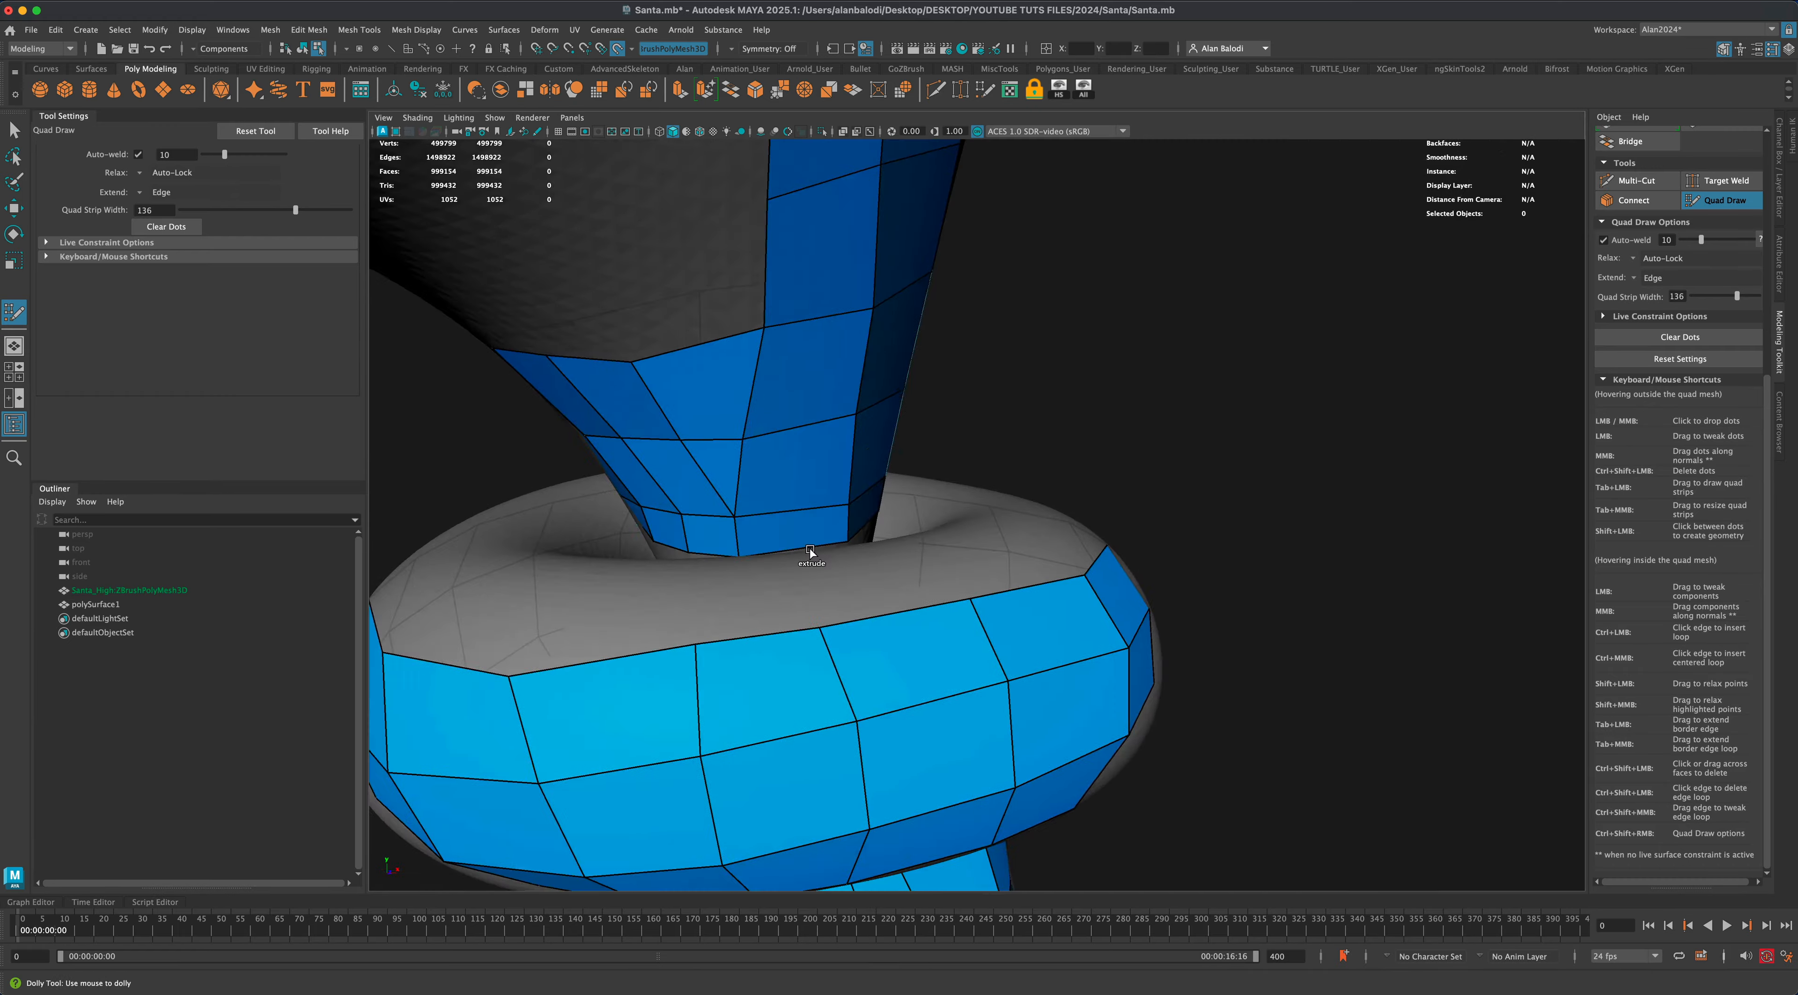
key("shift+super+z")
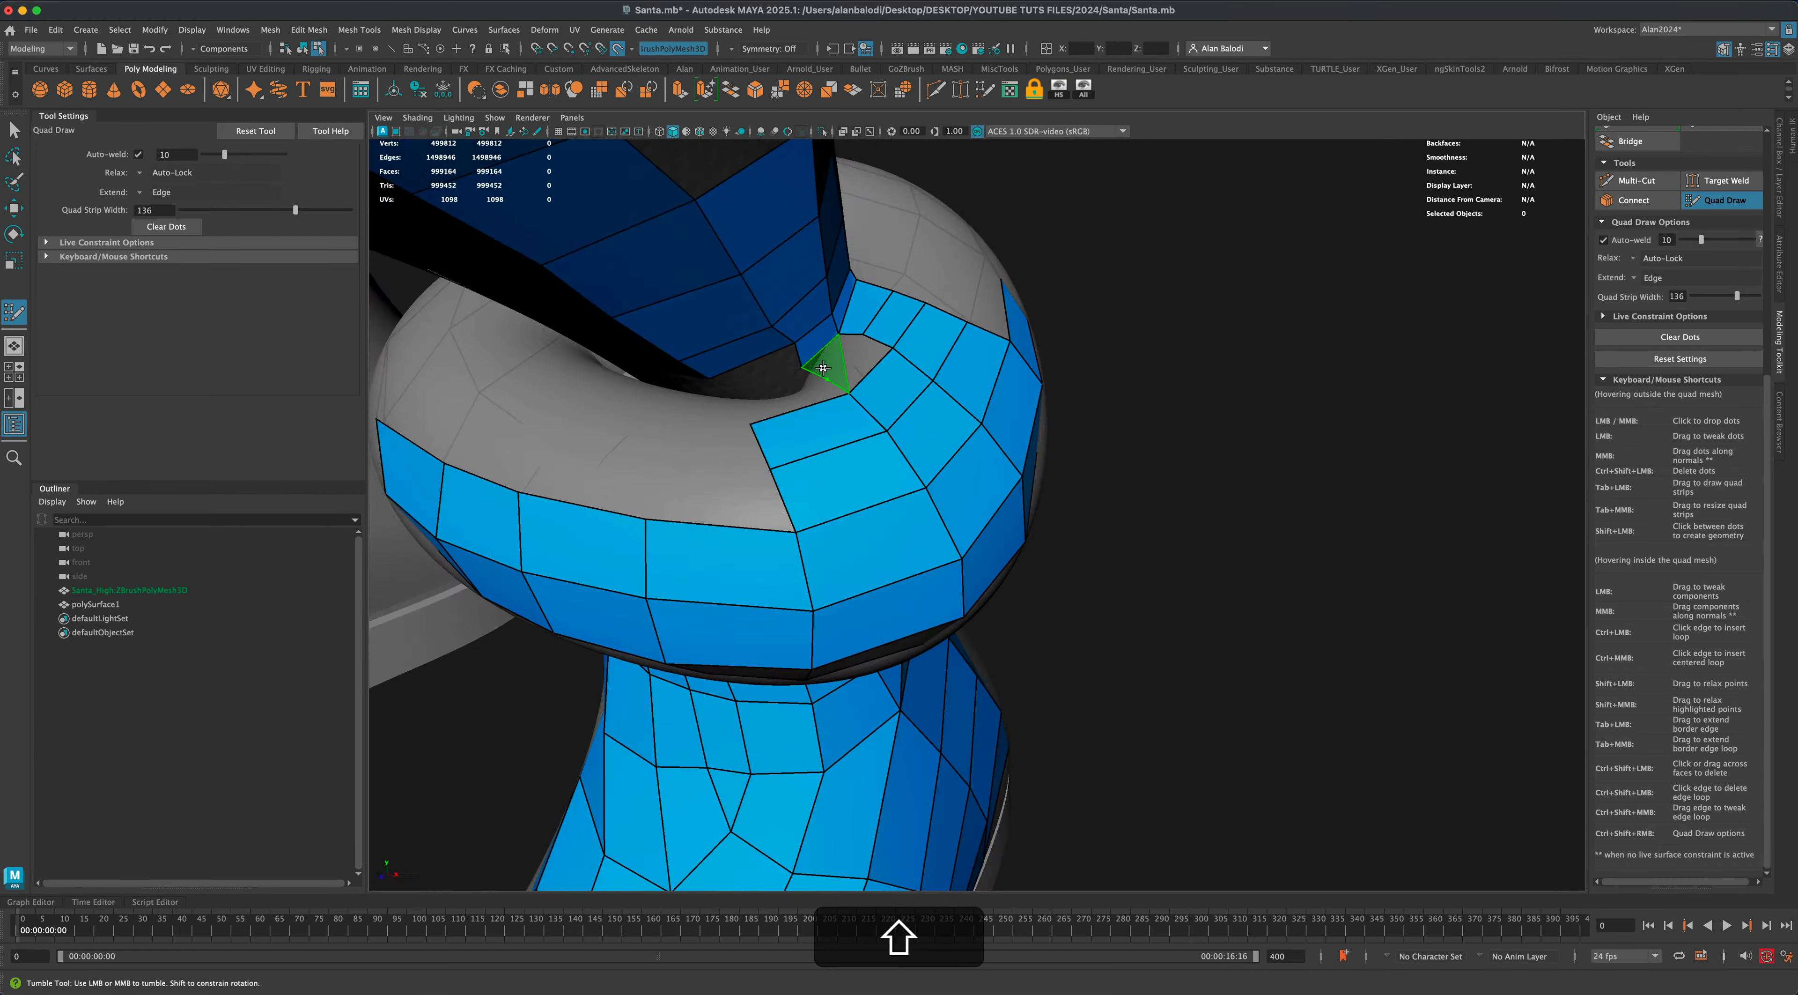
Fill quads between the base of the leg and the inner rim of the cuff.
left_click(823, 367, "shift")
left_click_drag(823, 367, 939, 698, "alt")
key("Tab")
key("Tab")
left_click(1064, 594, "shift")
right_click_drag(824, 699, 879, 747, "alt")
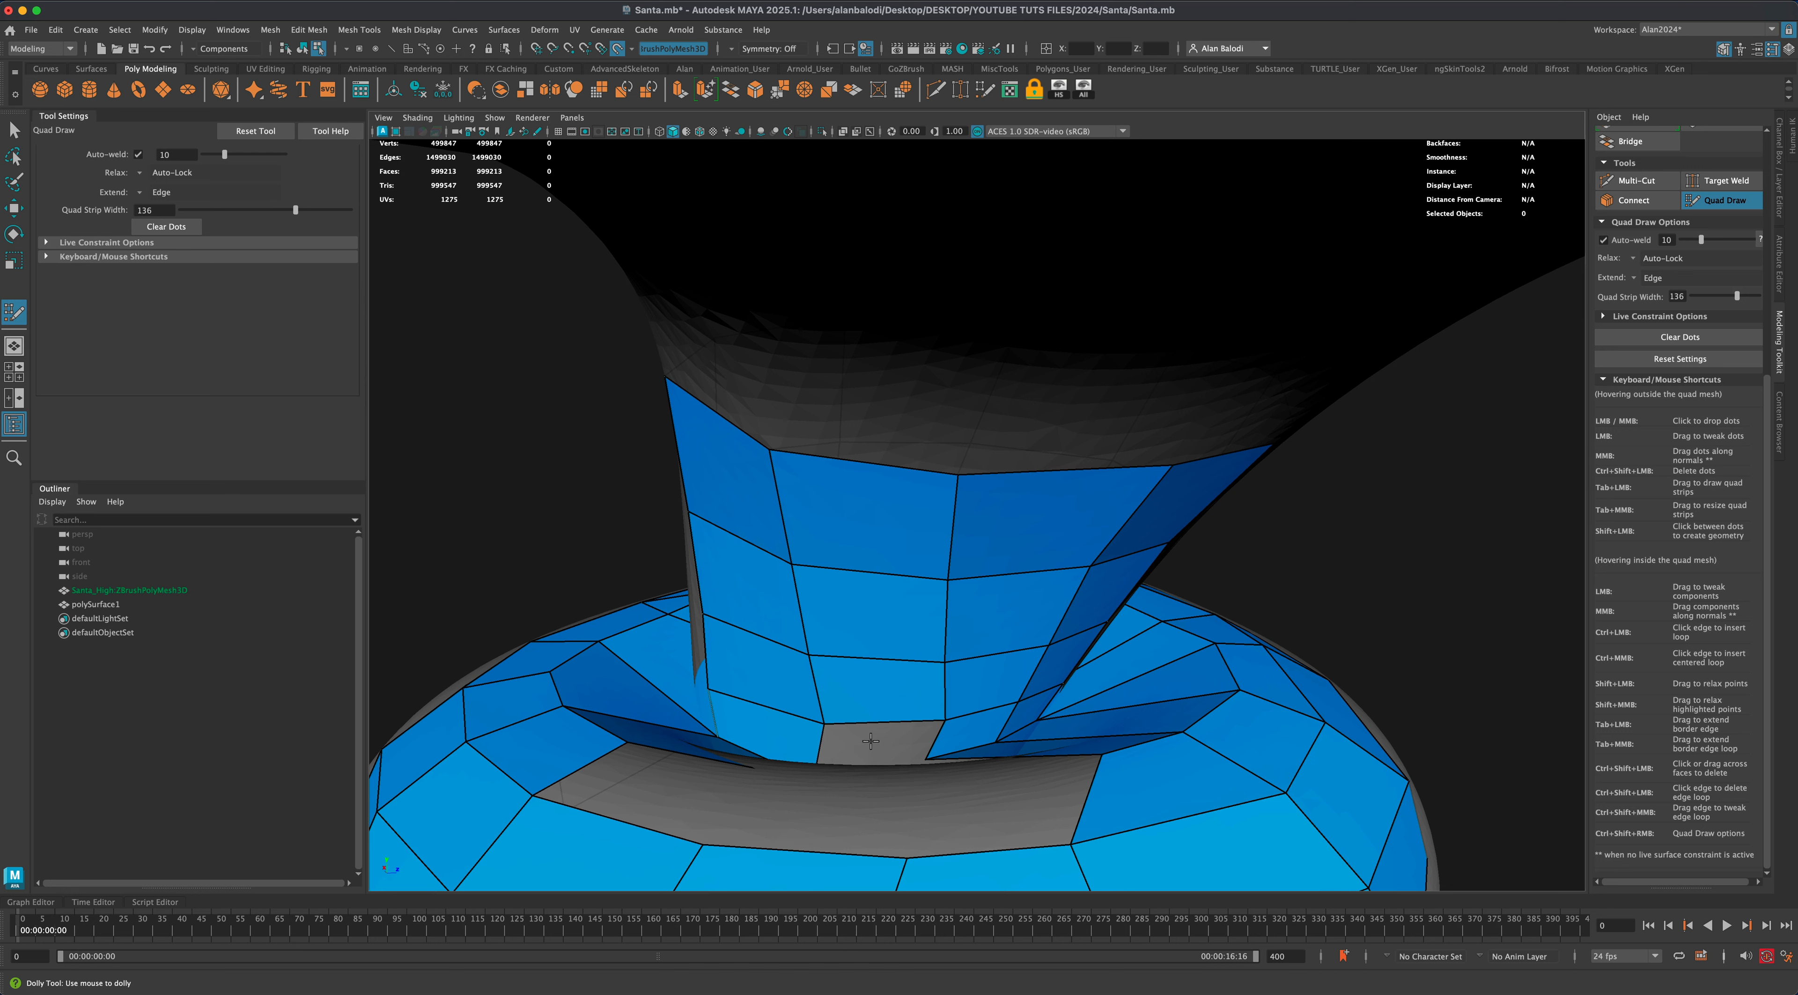
Close the one-quad gap in the leg's lowest row, weld its loose corner, and extend a quad from there toward the cuff.
key("Tab")
left_click_drag(871, 724, 871, 741)
left_click_drag(871, 742, 819, 702)
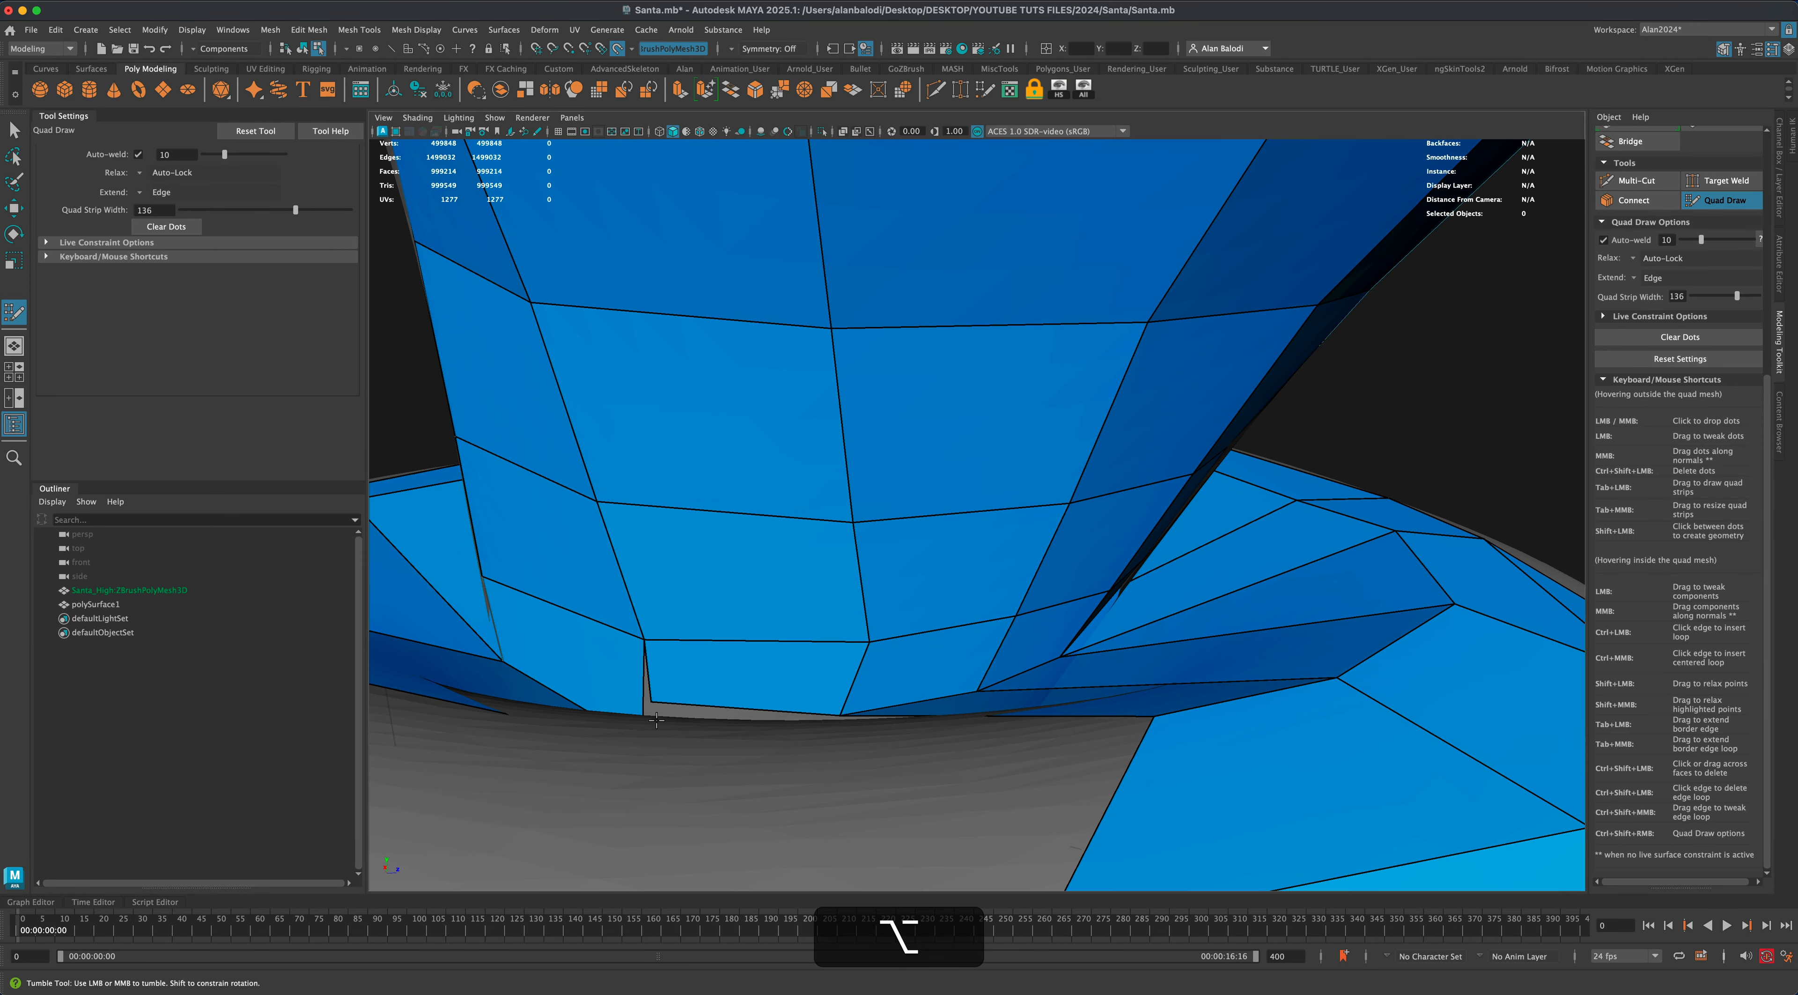
mouse_move(654, 703)
left_mouse_down()
mouse_move(664, 765)
mouse_move(584, 798)
mouse_move(754, 814)
left_mouse_up()
scroll(670, 793, "down", 4)
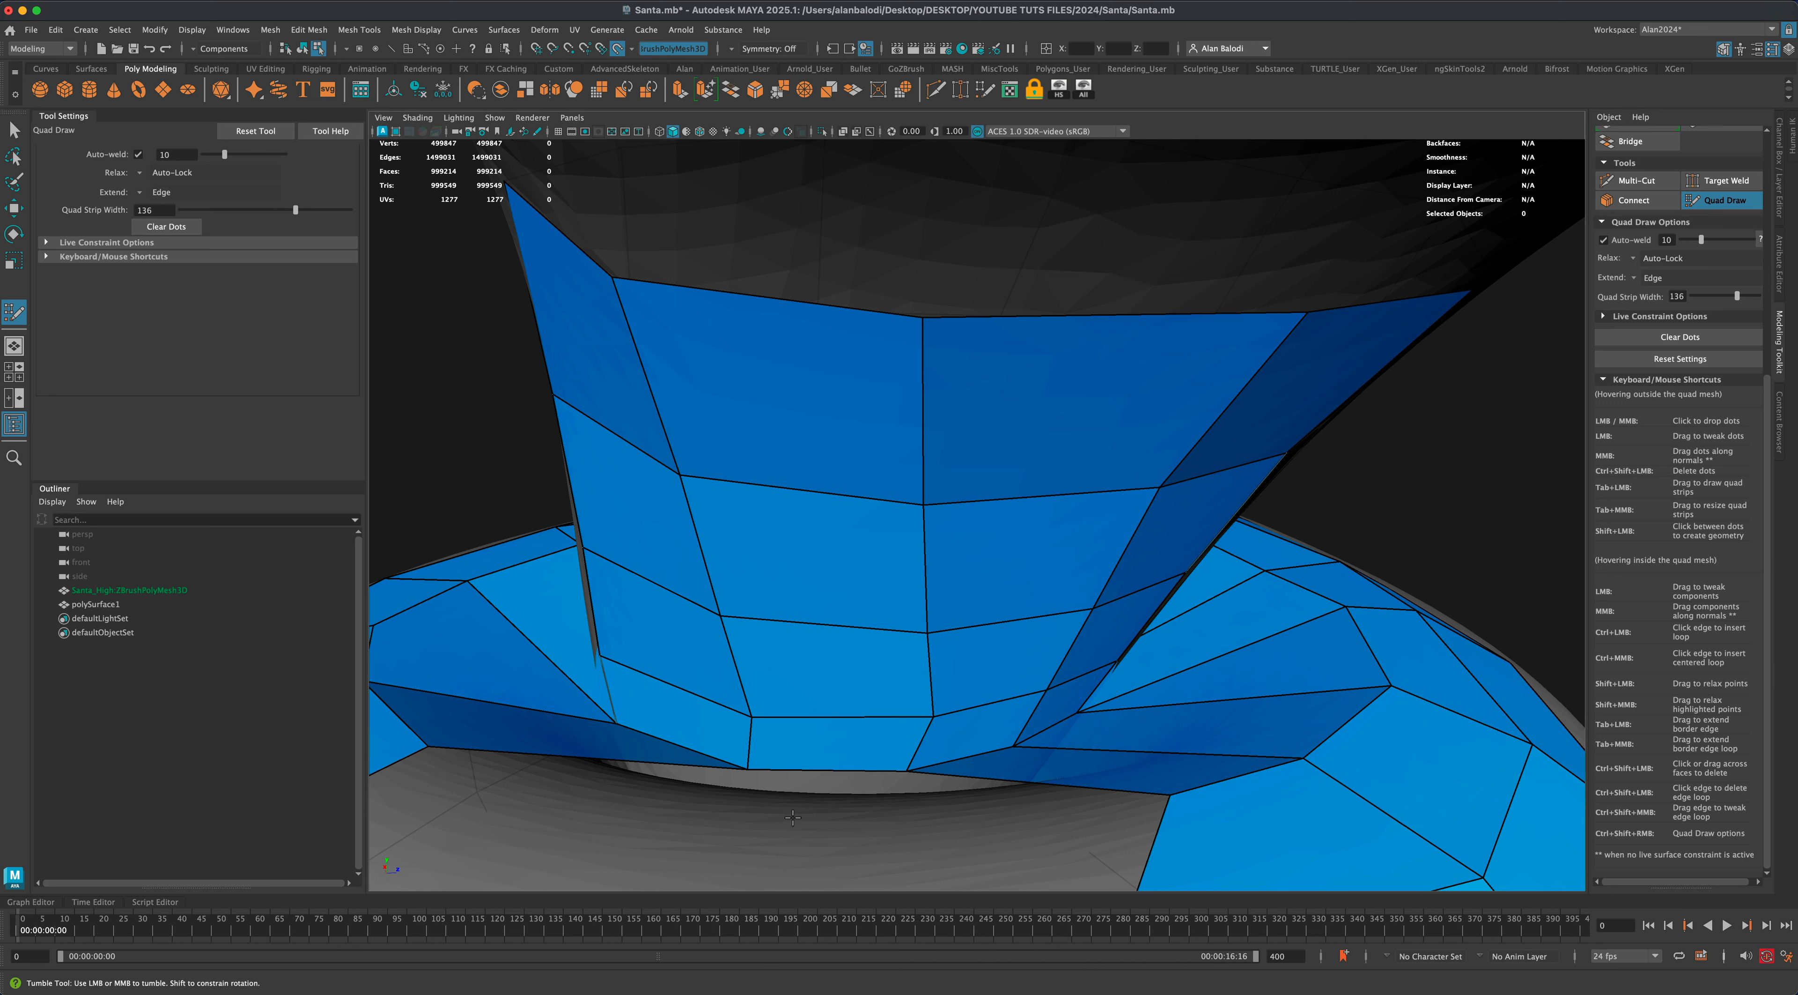
key("Tab")
left_click_drag(823, 773, 807, 845)
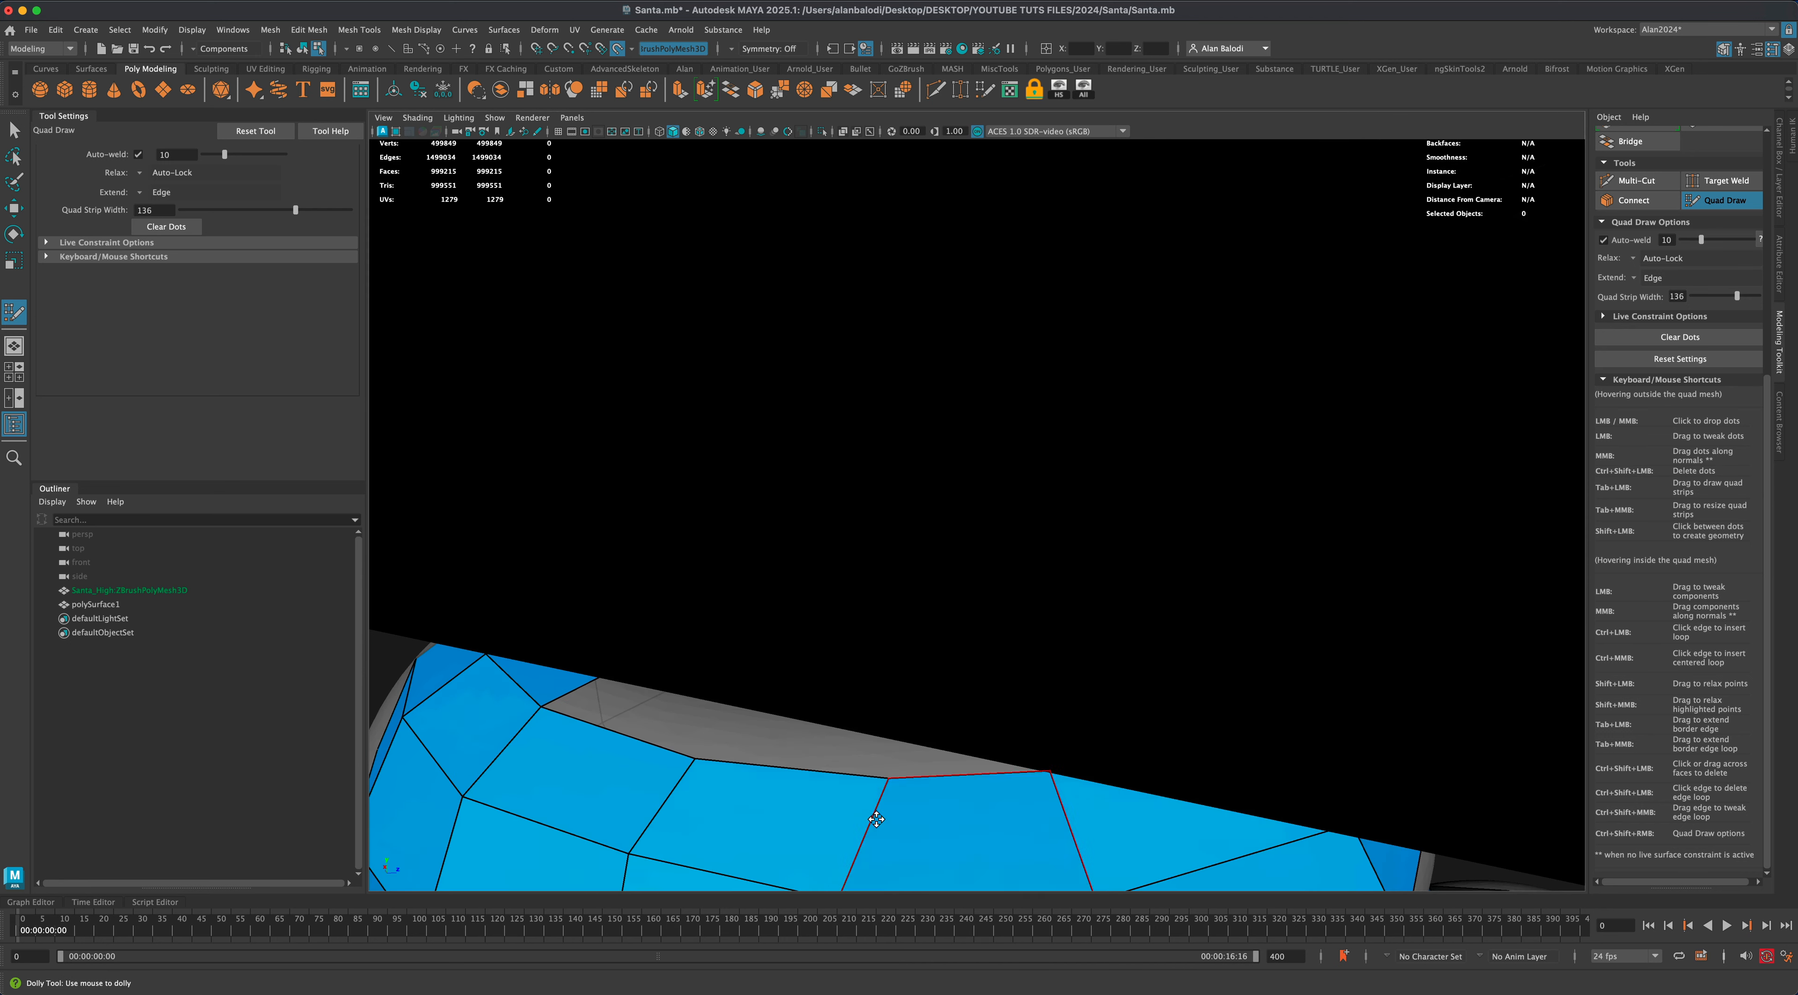
Fill the five remaining faces on top of the cuff to close the ring around the base of the leg.
left_click_drag(875, 820, 991, 762, "alt")
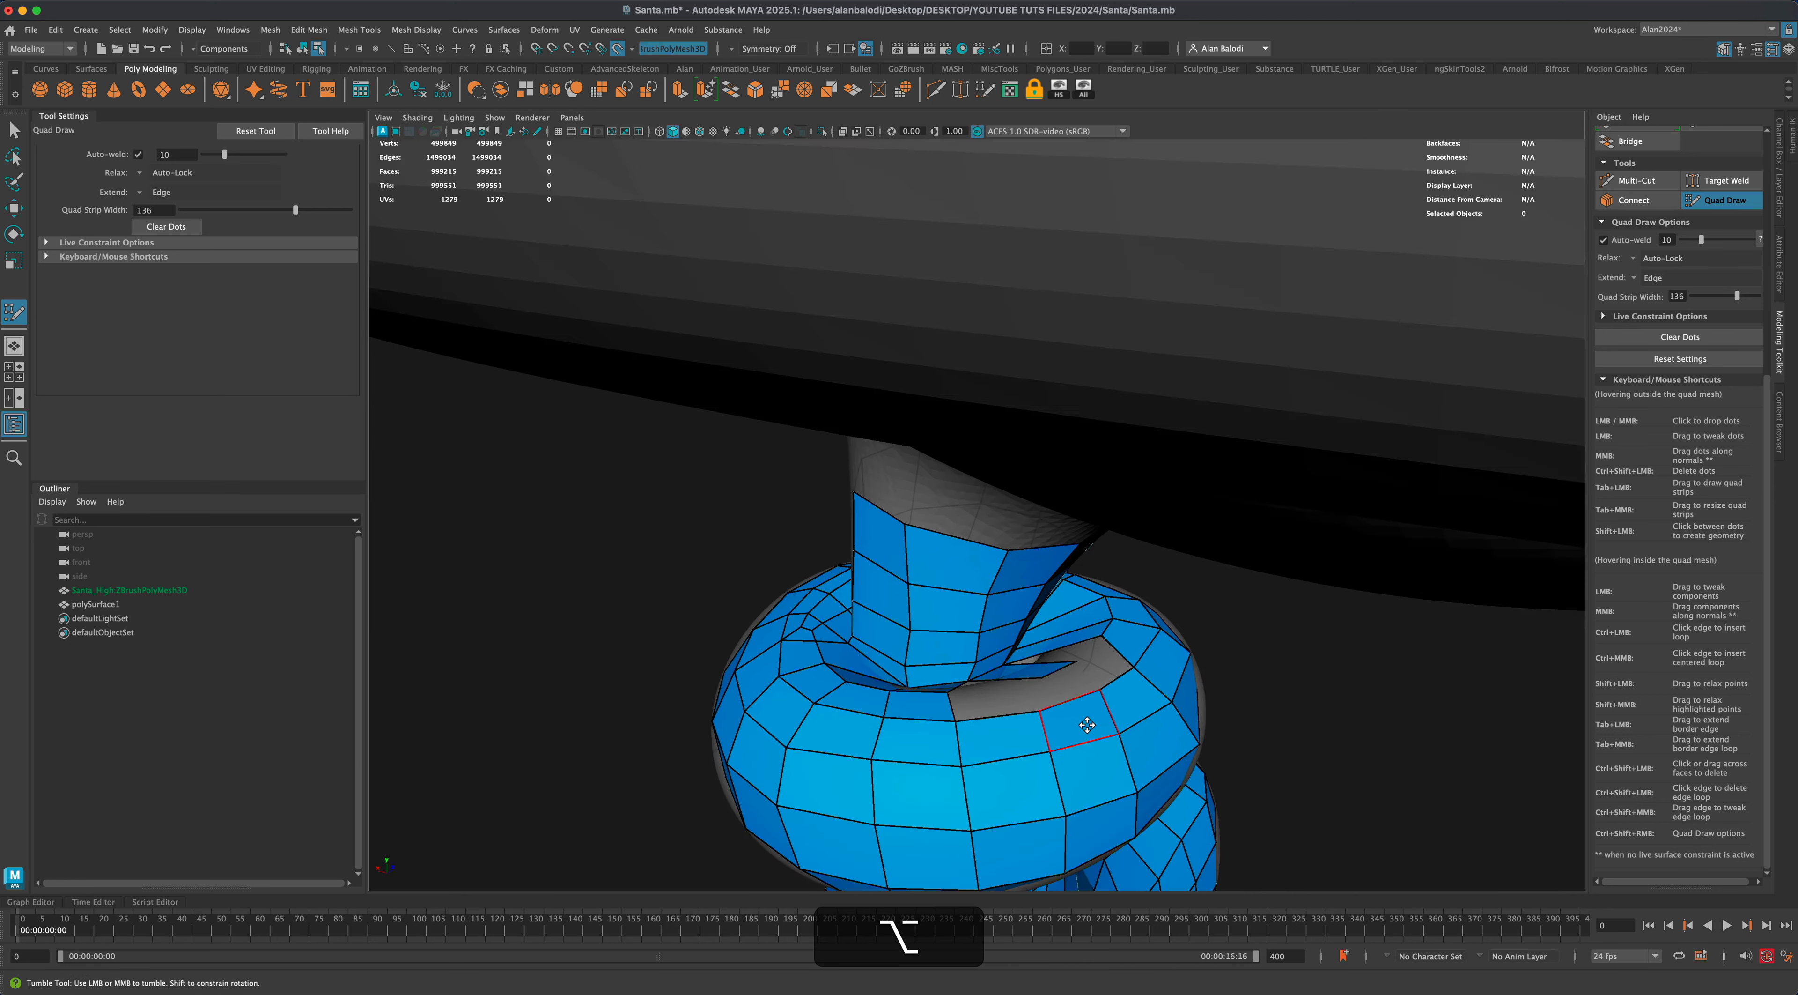
right_click_drag(992, 762, 1081, 725, "alt")
mouse_move(1081, 714)
left_mouse_down()
mouse_move(1041, 736)
mouse_move(1053, 723)
left_mouse_up()
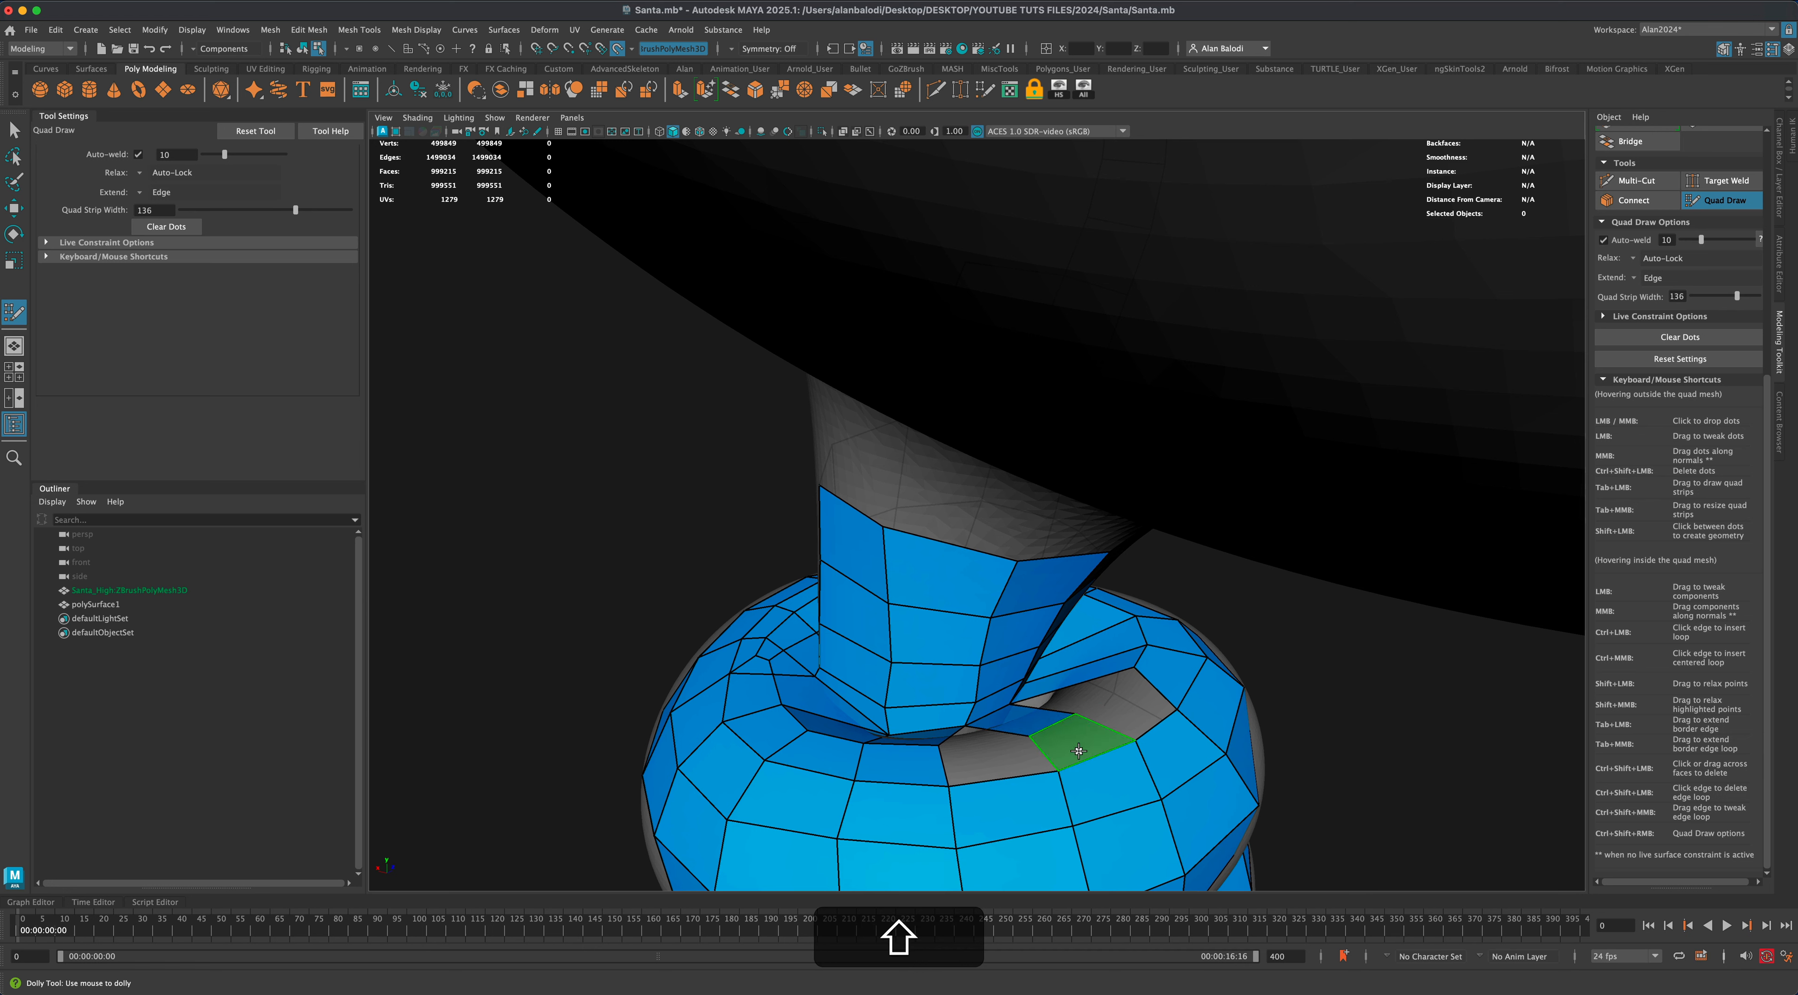
left_click(1076, 752, "shift")
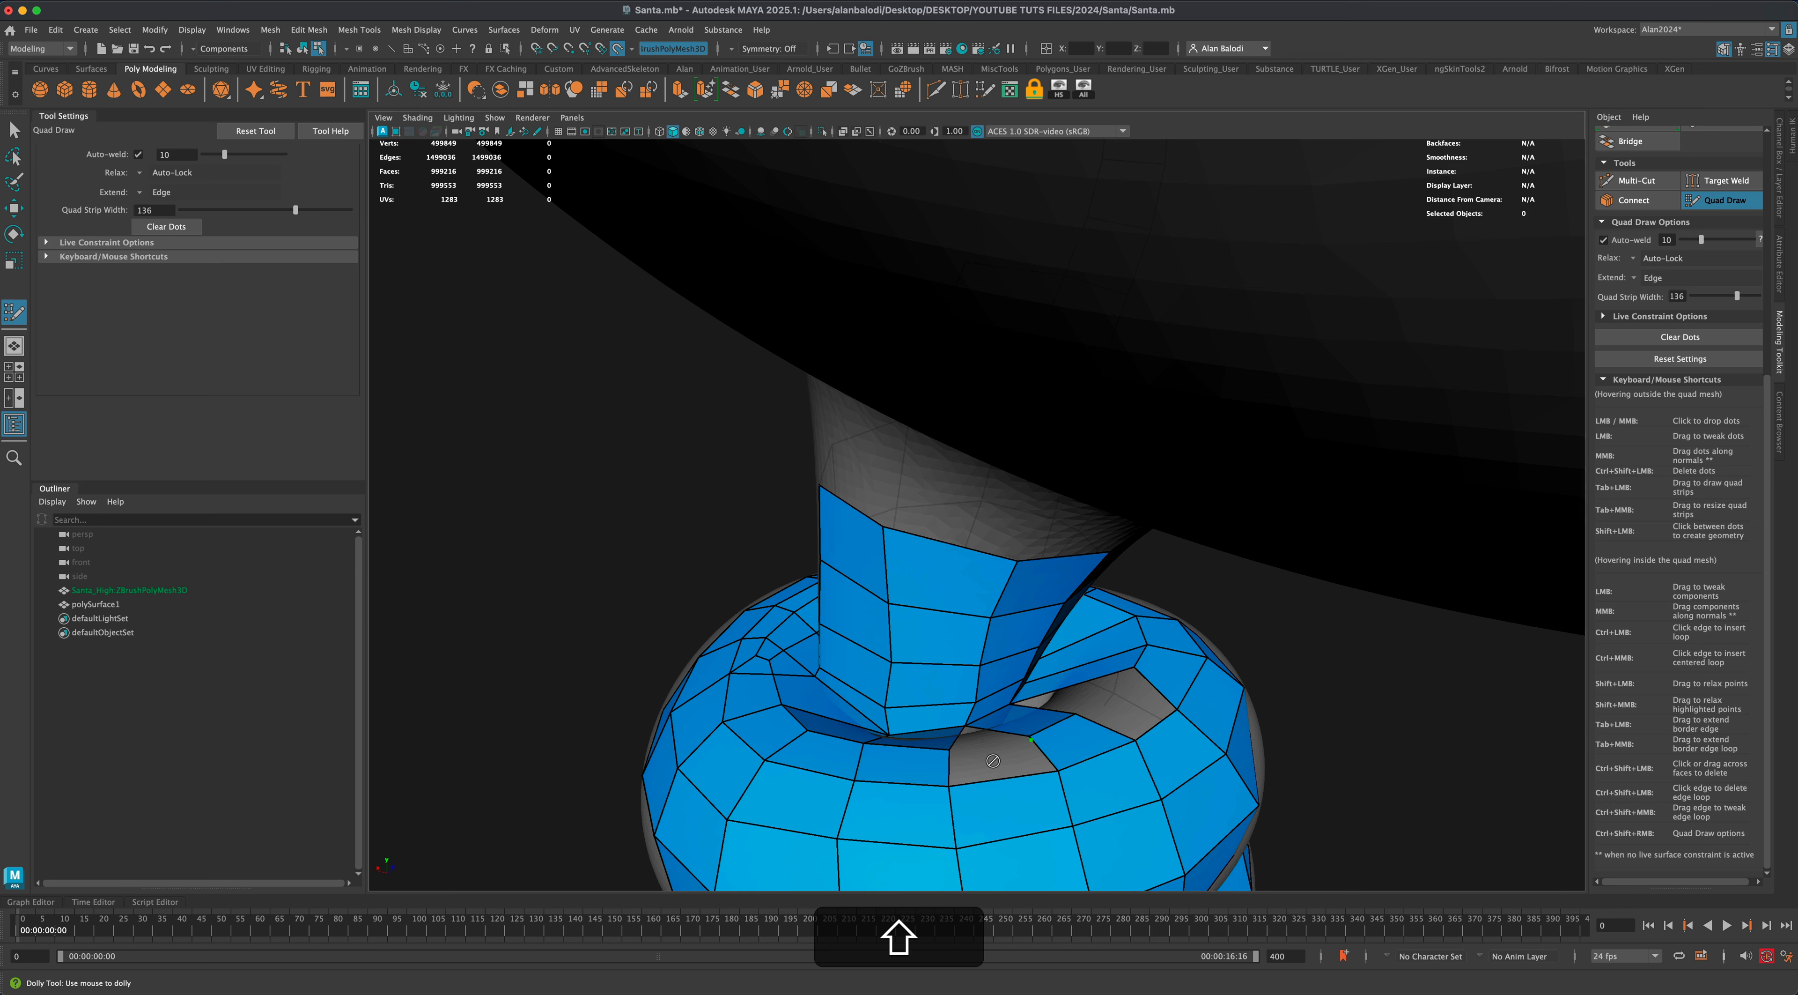
key("shift+super+z")
key("super+z")
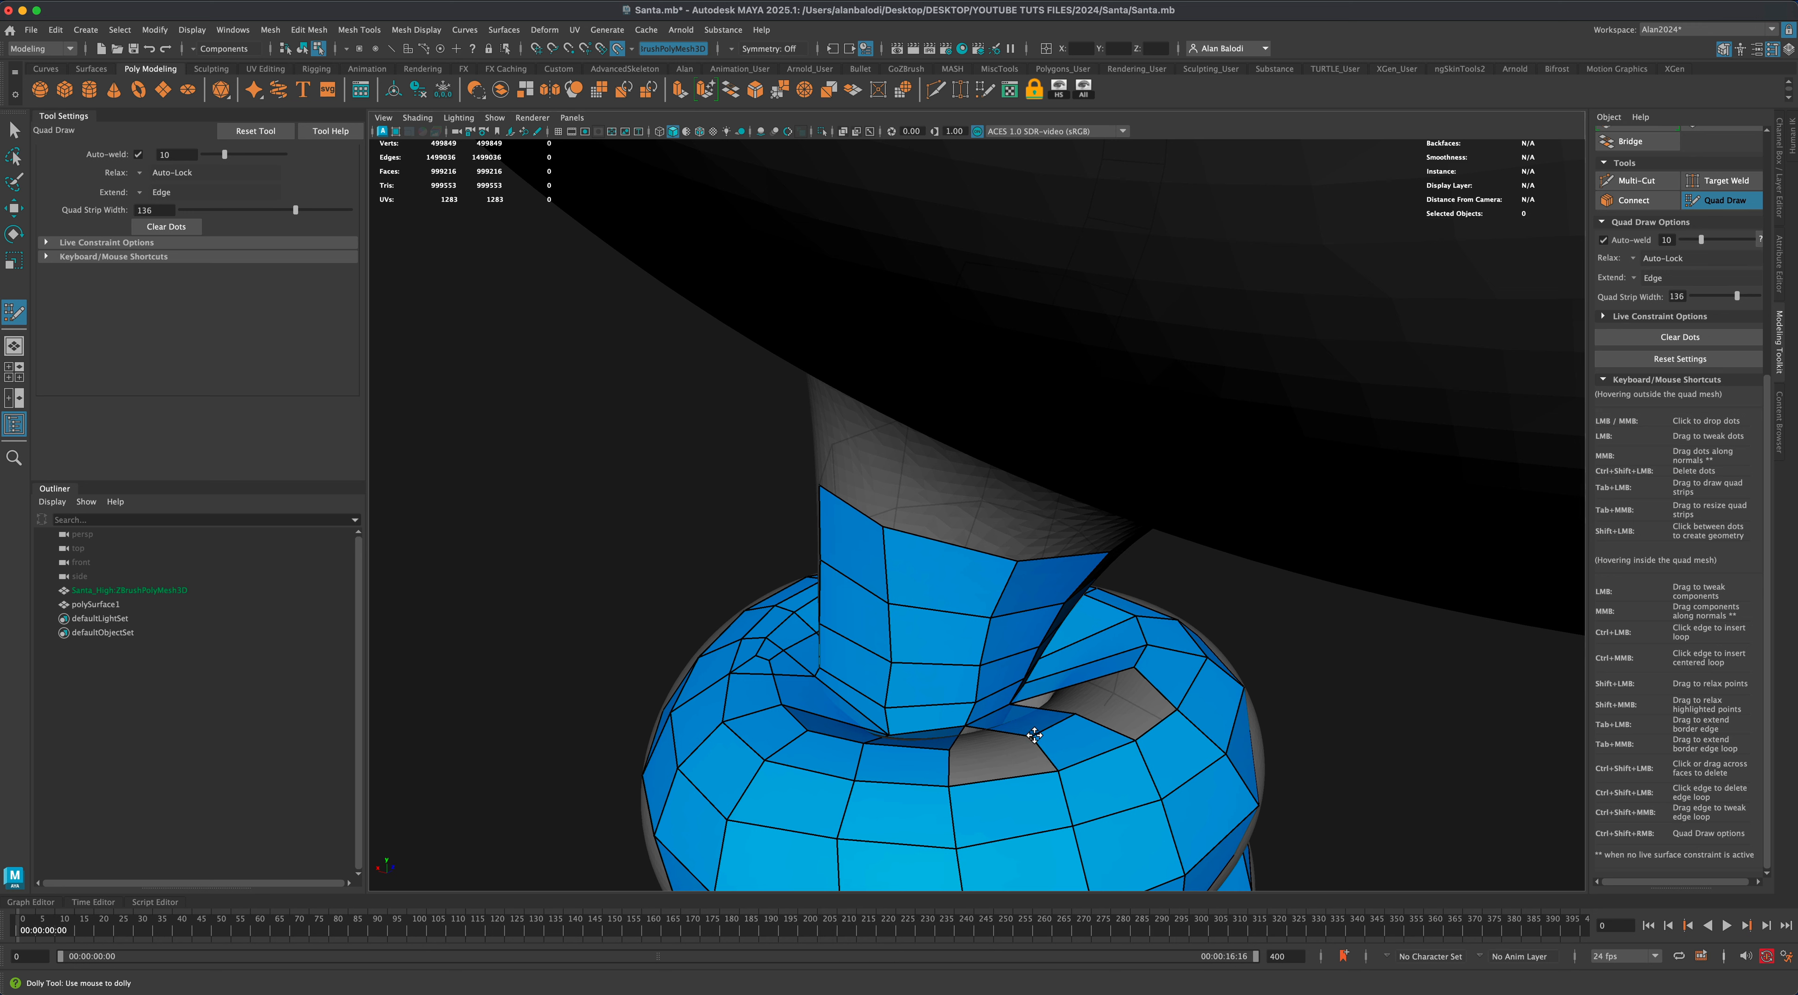
key("shift")
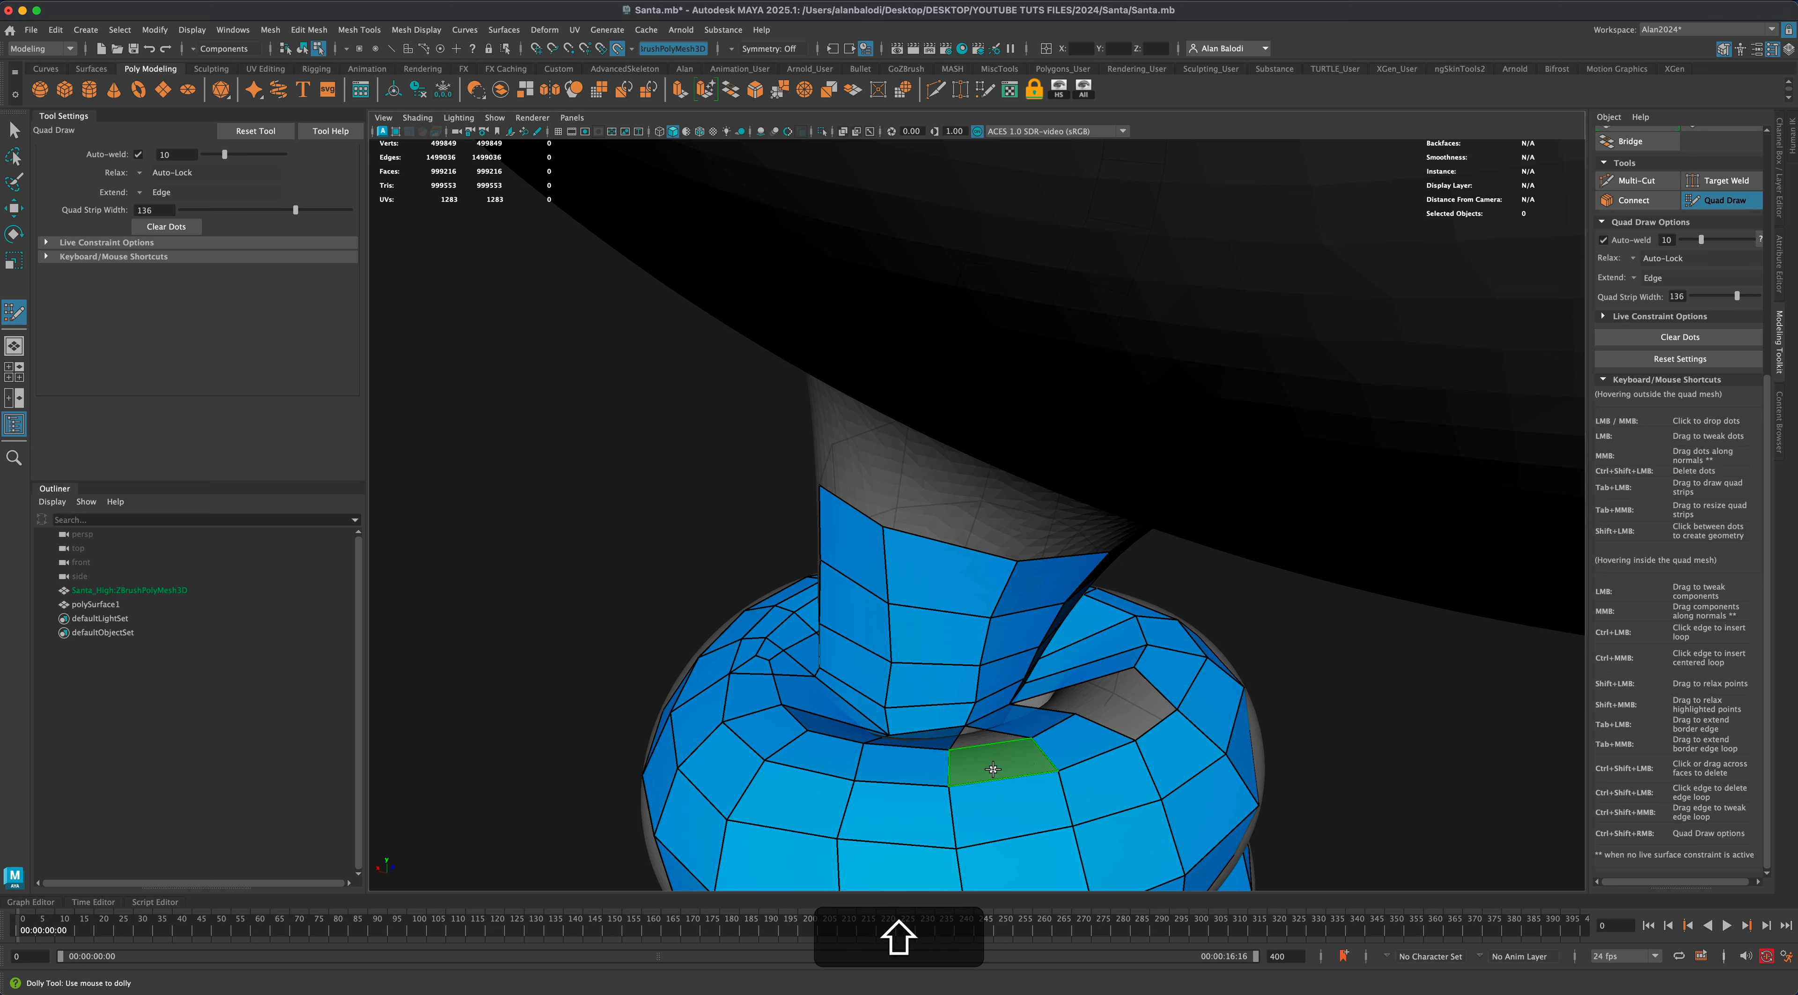
left_click(993, 769, "shift")
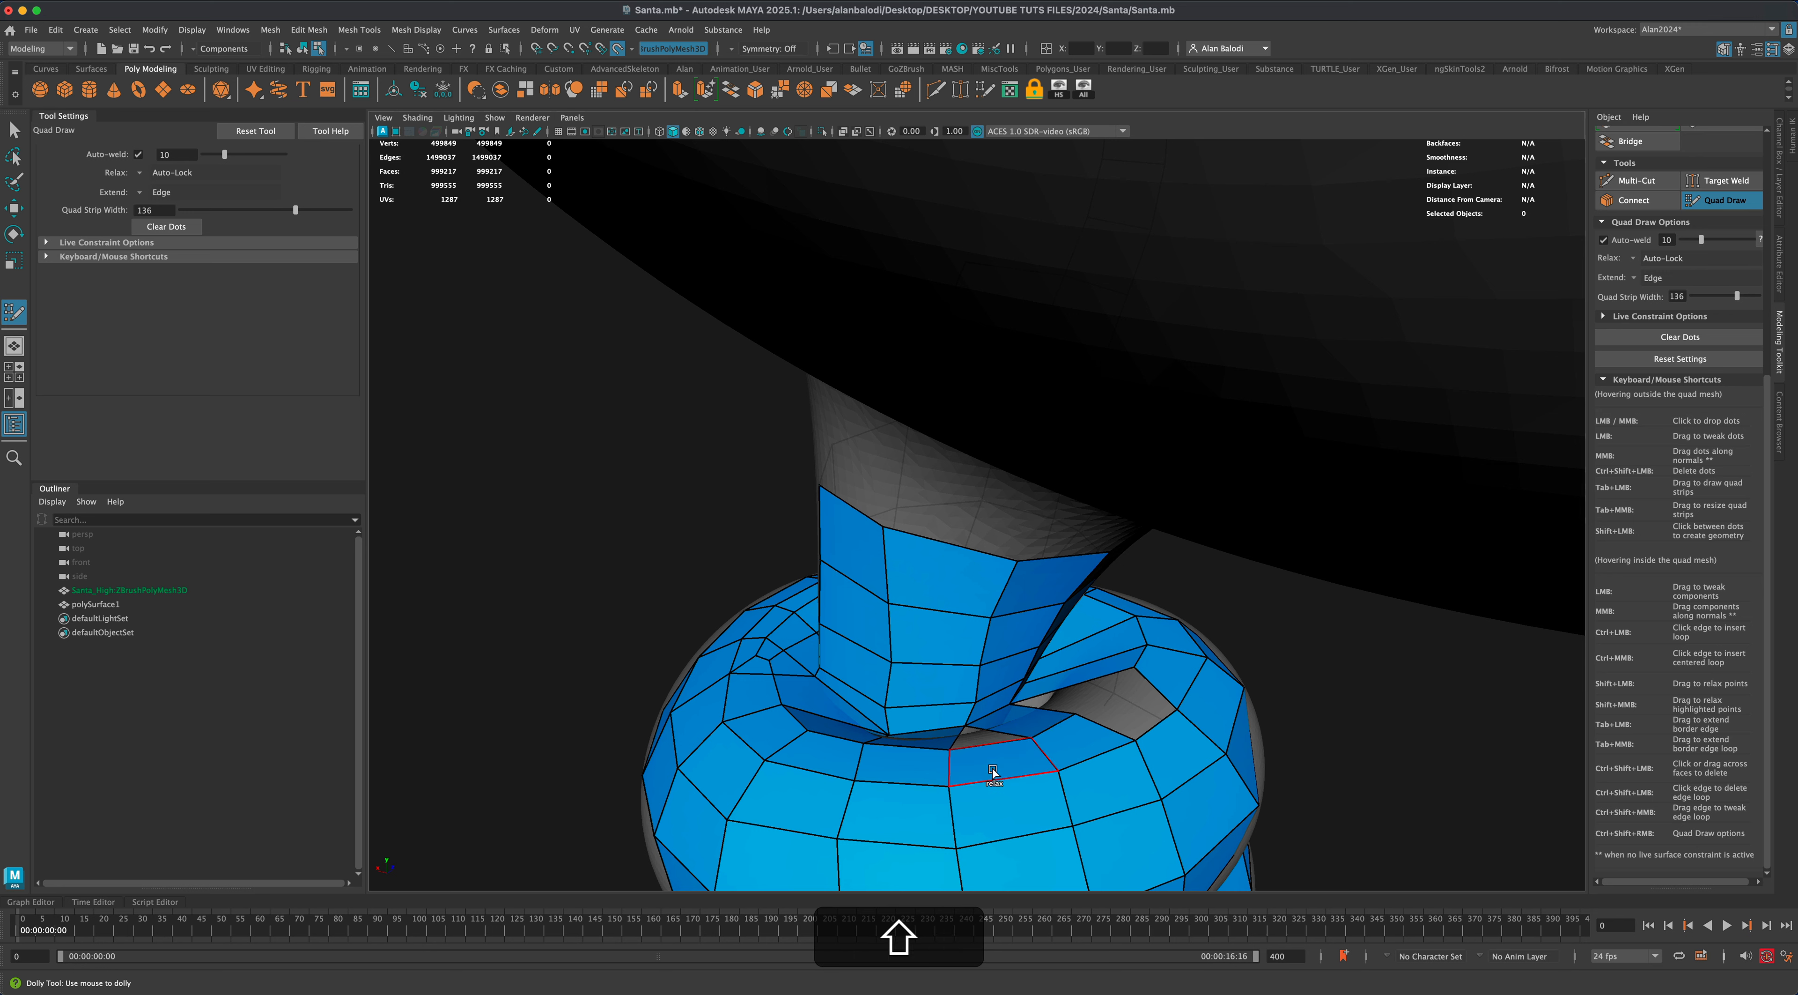
left_click(982, 737, "shift")
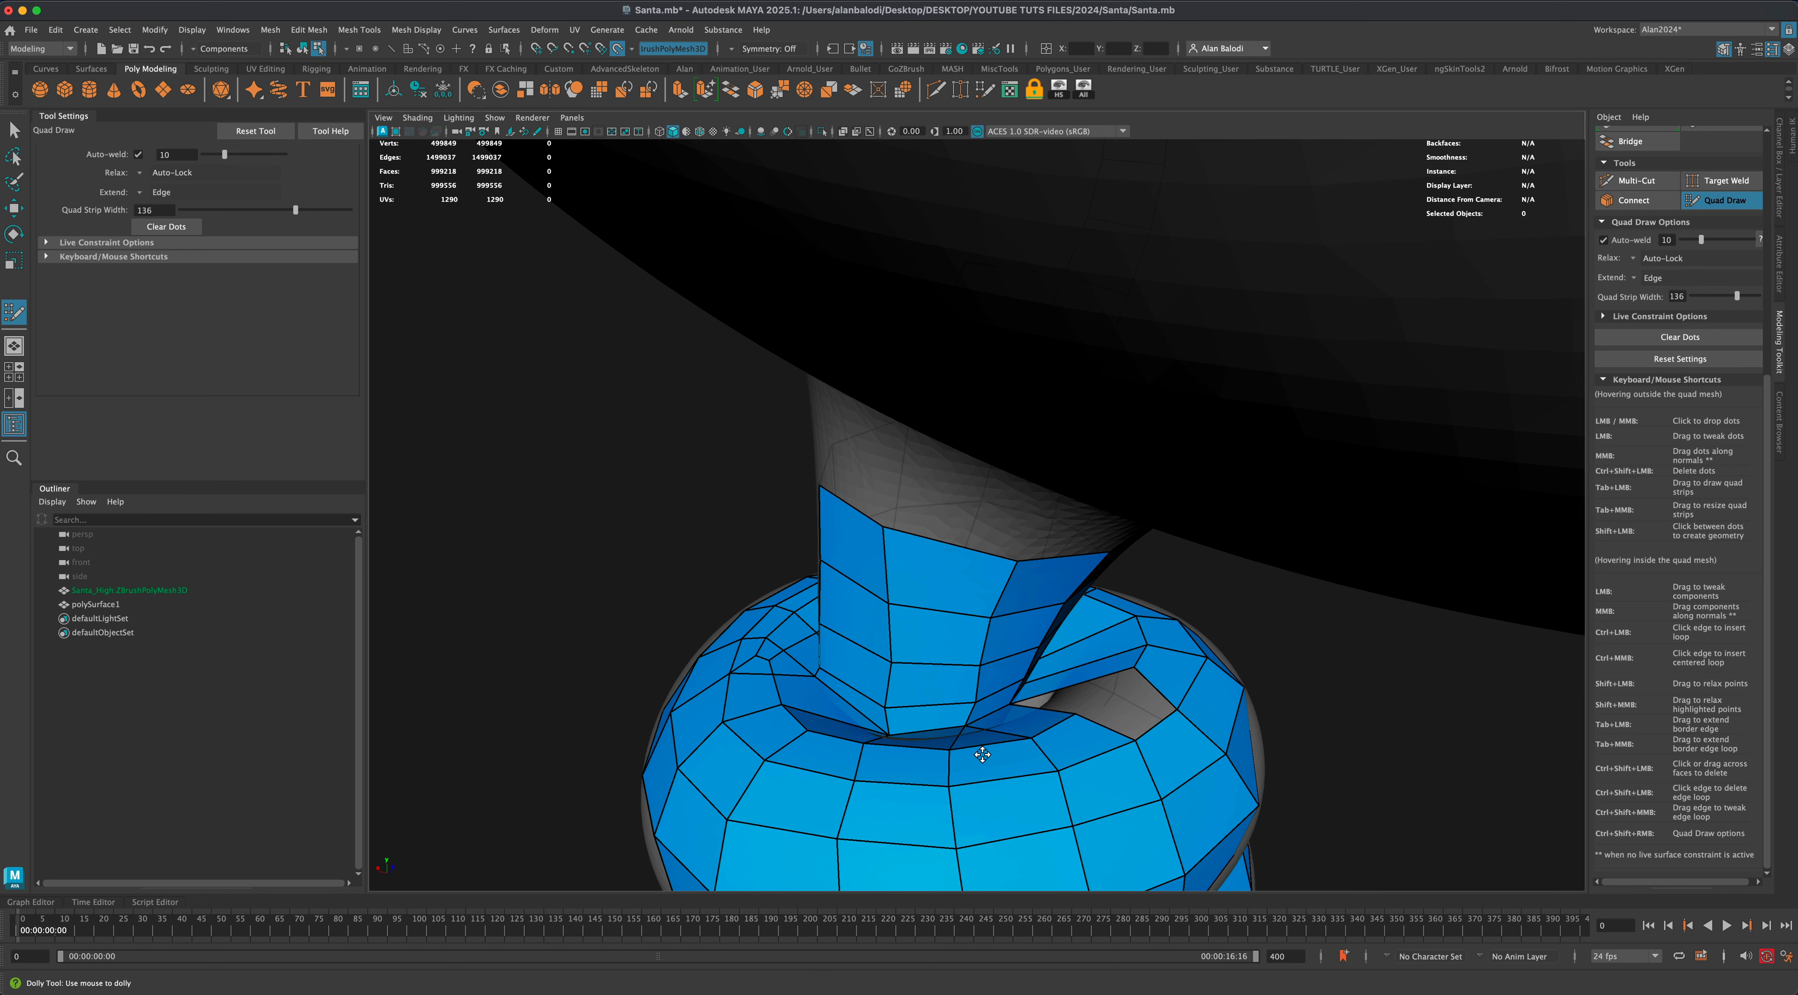
scroll(981, 790, "down", 3)
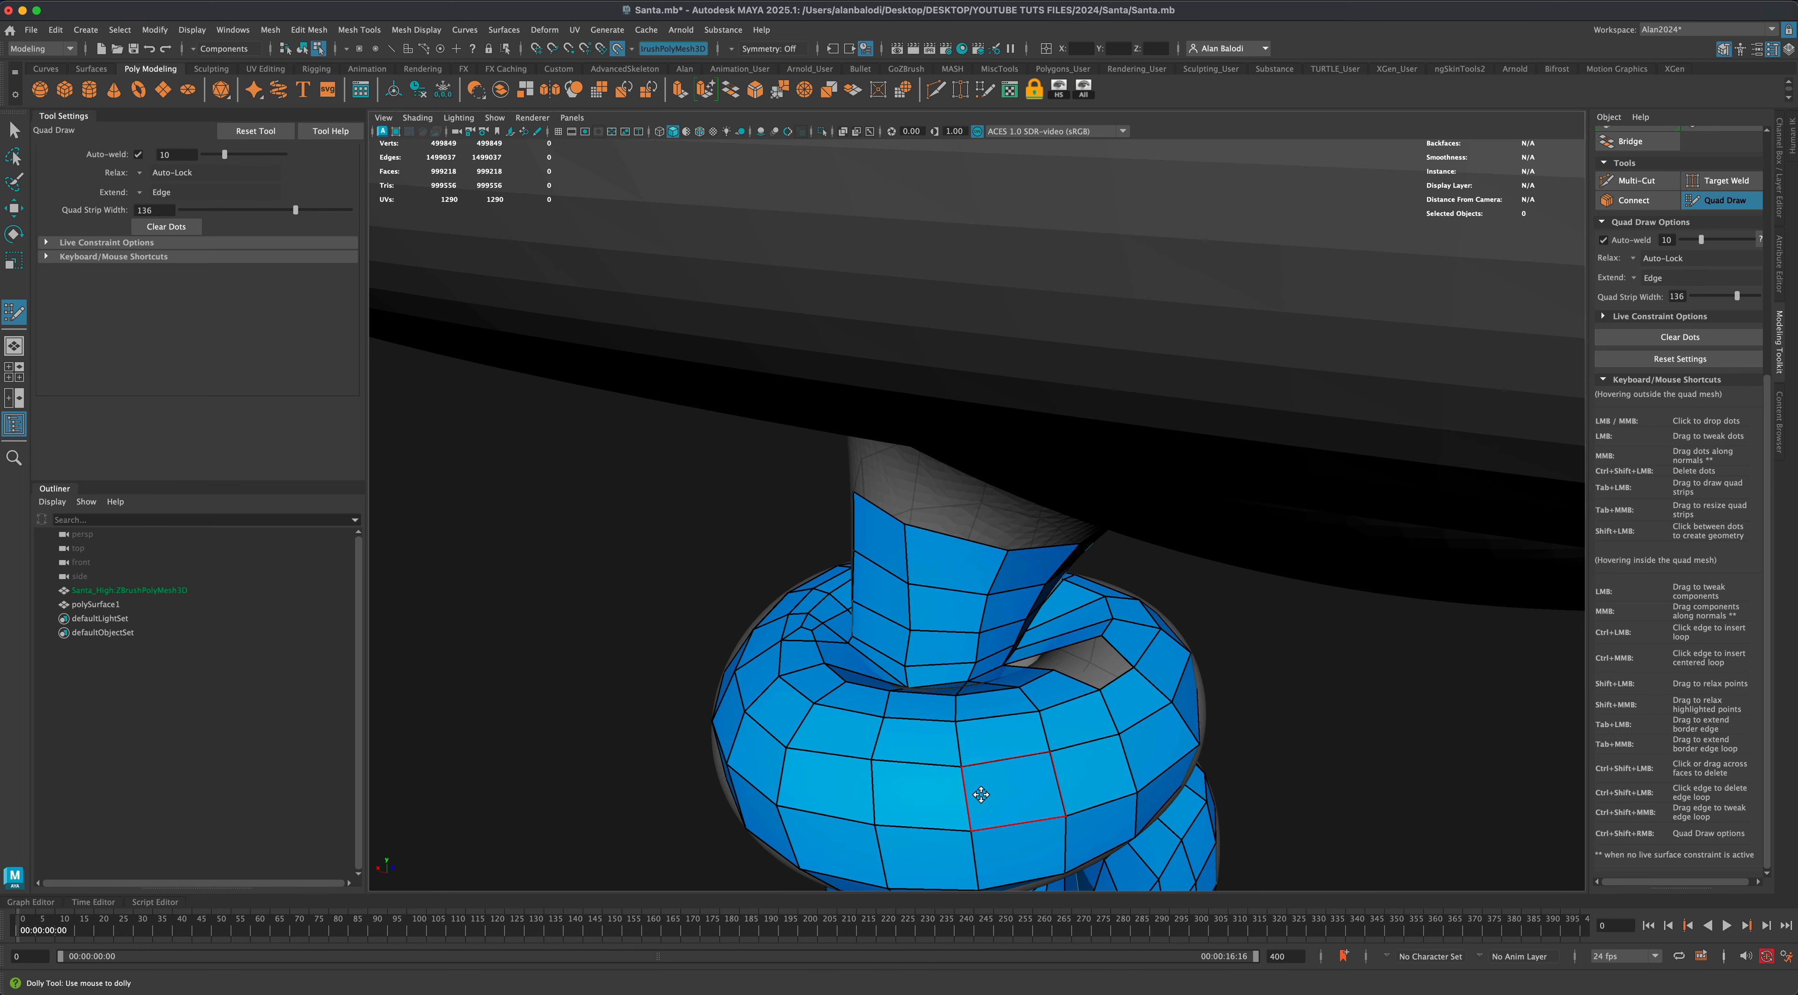
left_click(1096, 664, "shift")
left_click(1057, 655, "shift")
scroll(1044, 796, "down", 3)
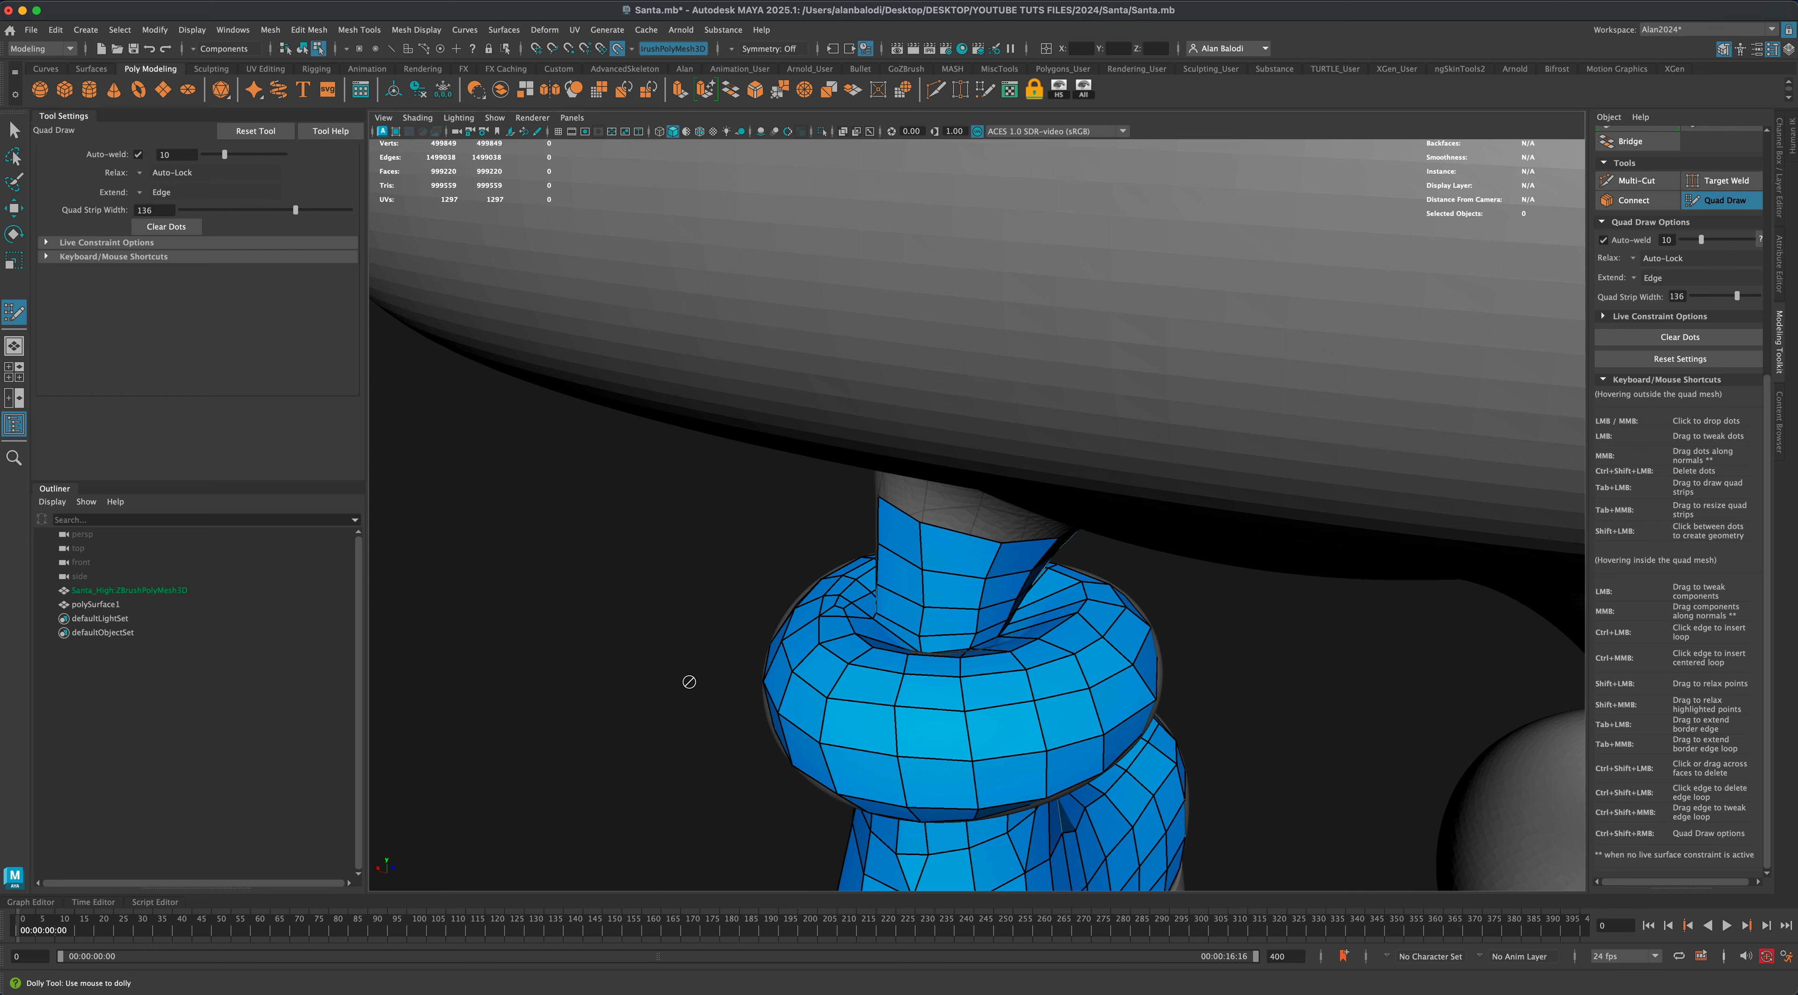
Extend the boot's lower border edge loop down the side of the sole to its bottom edge.
scroll(672, 699, "down", 5)
left_click_drag(673, 699, 829, 692, "alt")
left_click_drag(1210, 737, 1068, 718, "alt")
right_click_drag(939, 628, 1047, 628, "alt")
middle_click_drag(939, 509, 939, 621)
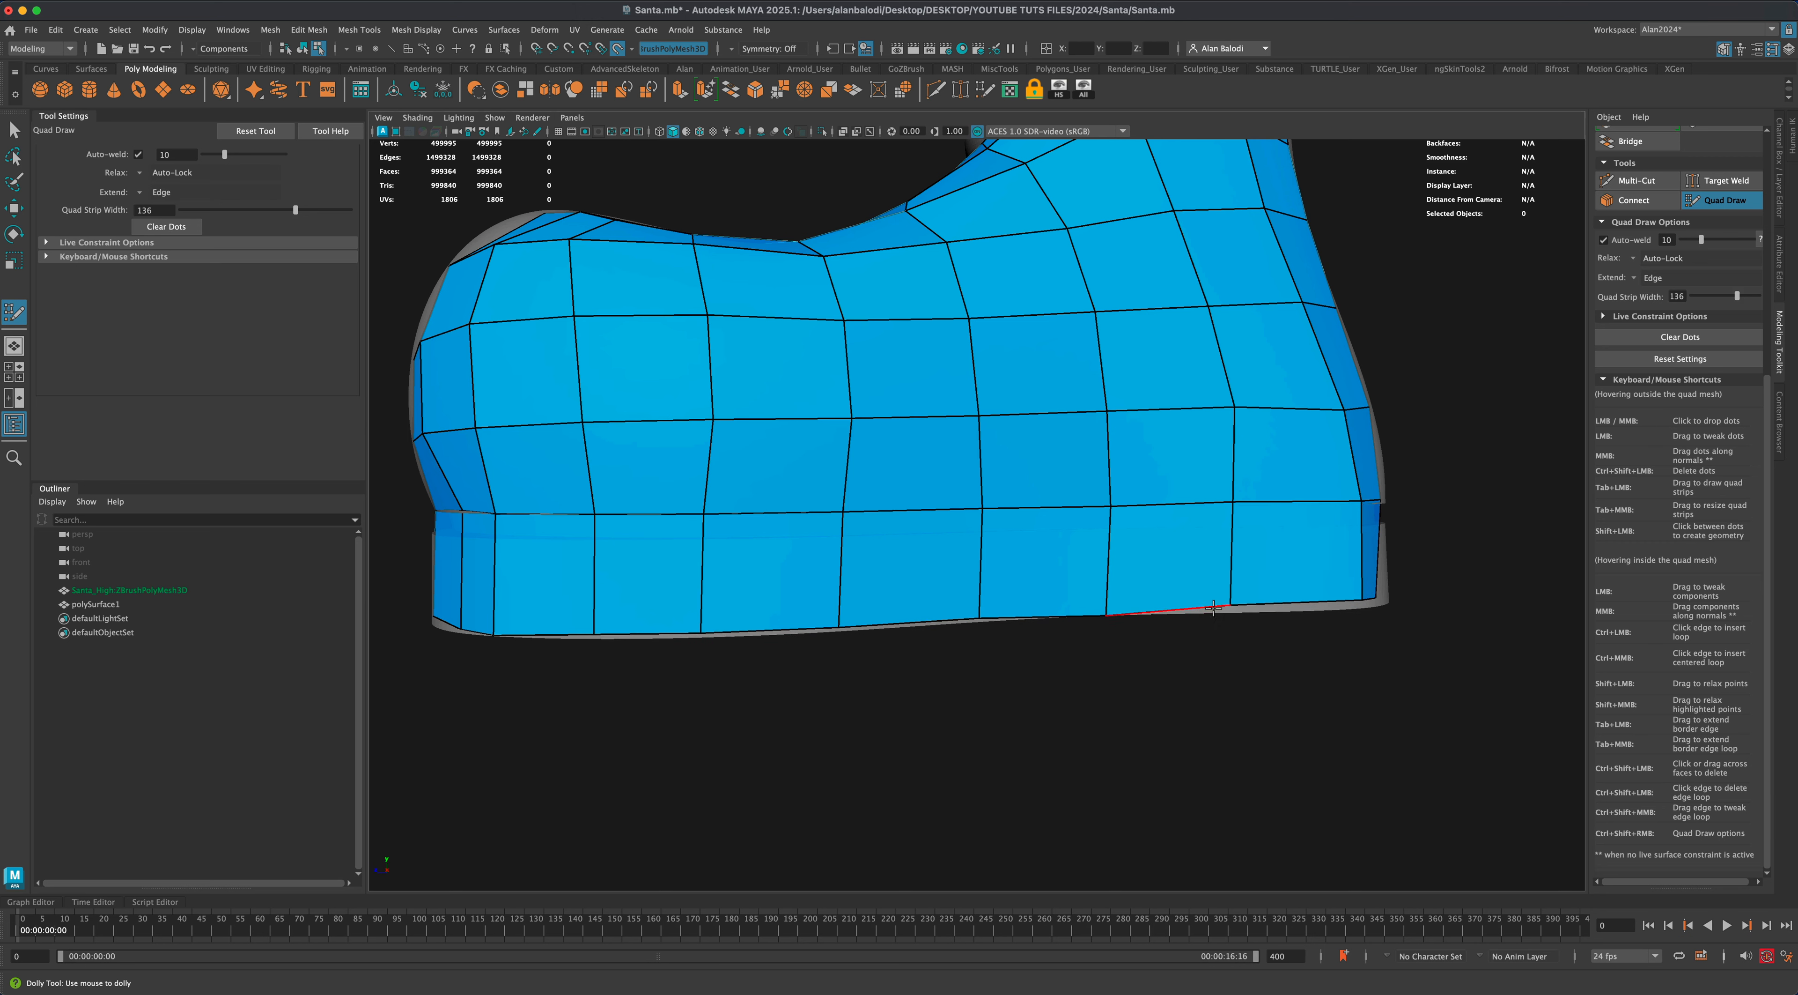
Insert an edge loop around the sole just below its seam with the boot.
right_click_drag(1231, 612, 819, 674, "alt")
left_click_drag(819, 675, 874, 590, "alt")
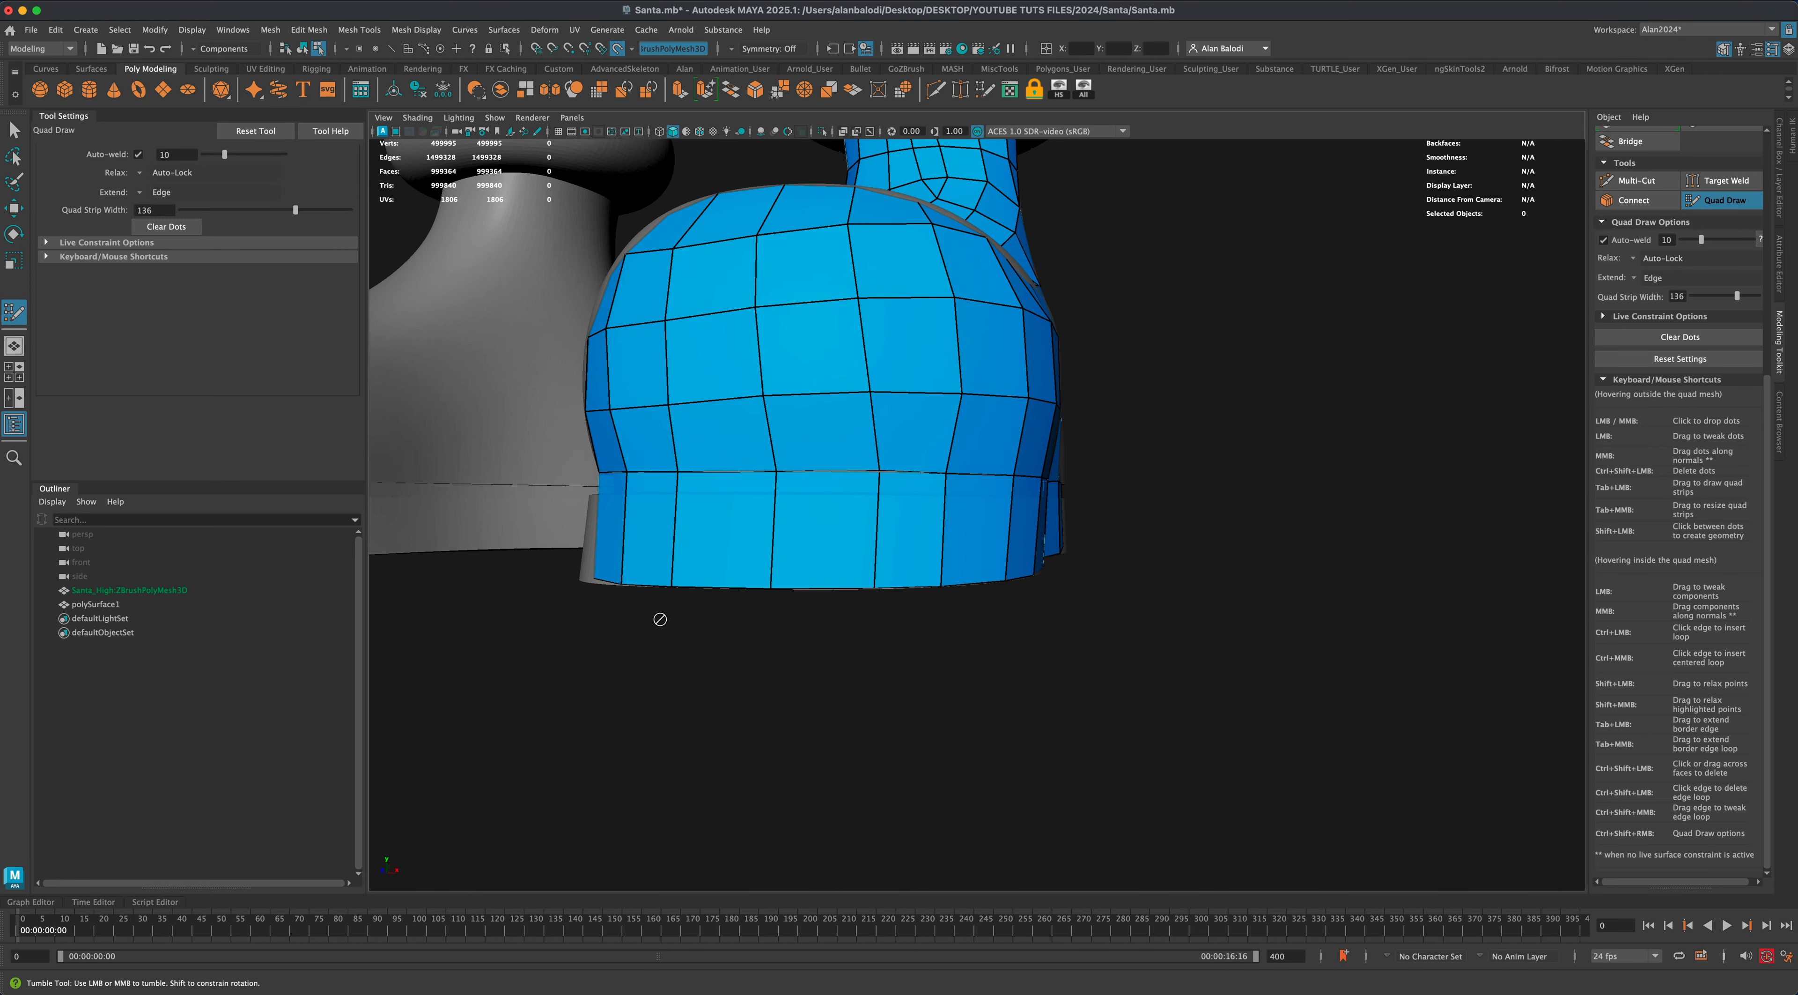
left_click_drag(662, 613, 879, 637, "alt")
scroll(854, 690, "down", 4)
scroll(802, 663, "down", 3)
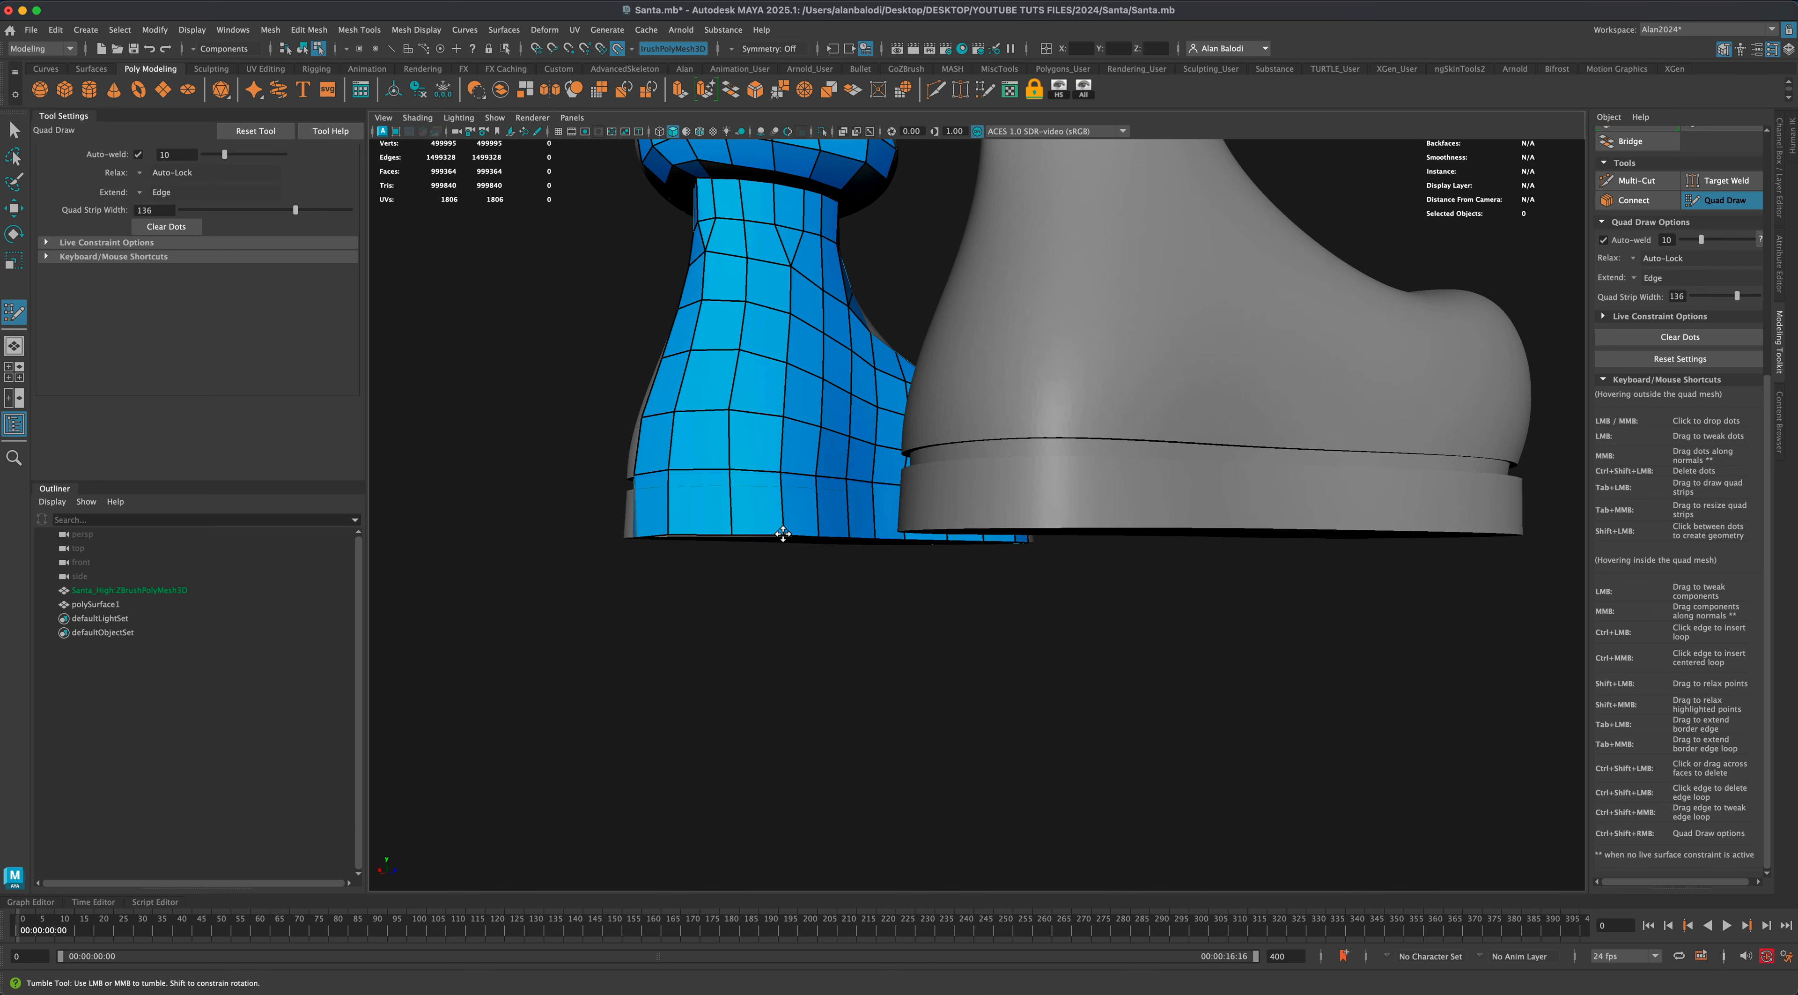
left_click_drag(698, 503, 919, 705, "alt")
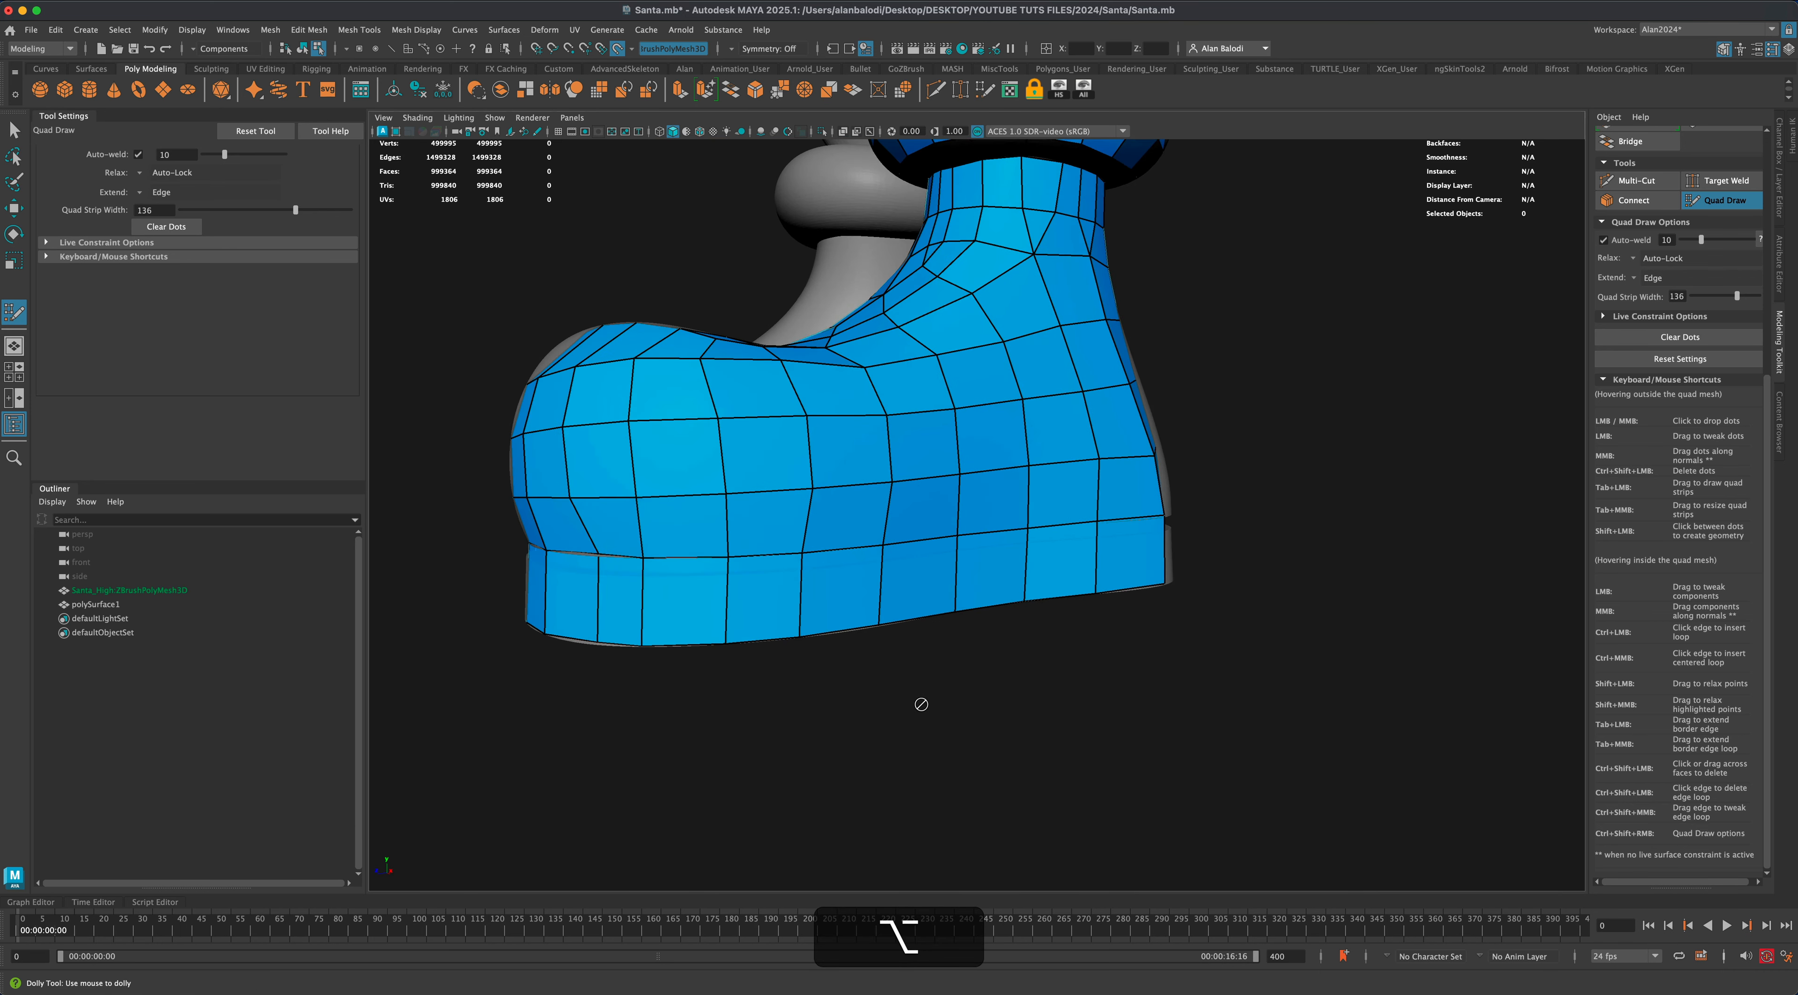
left_click_drag(801, 561, 800, 567, "ctrl")
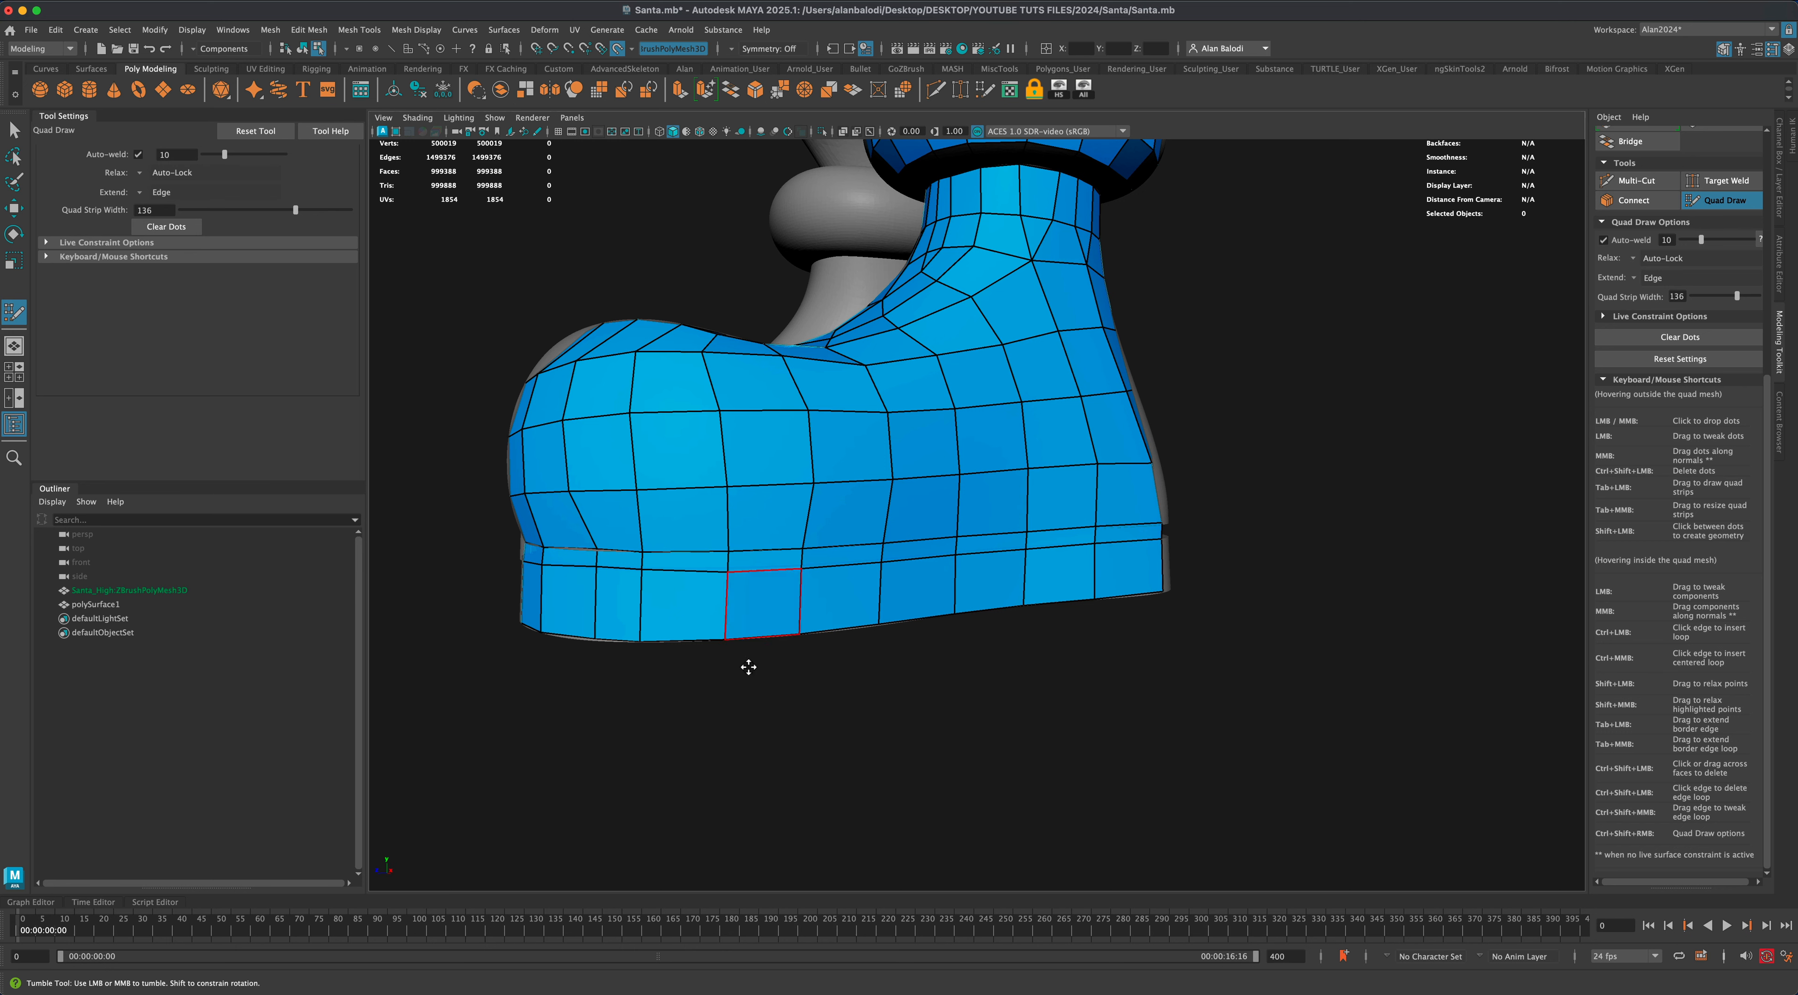
Reactivate Quad Draw on the retopology mesh and examine the boot, cuff and sole topology from several sides.
left_click_drag(747, 665, 761, 583, "alt")
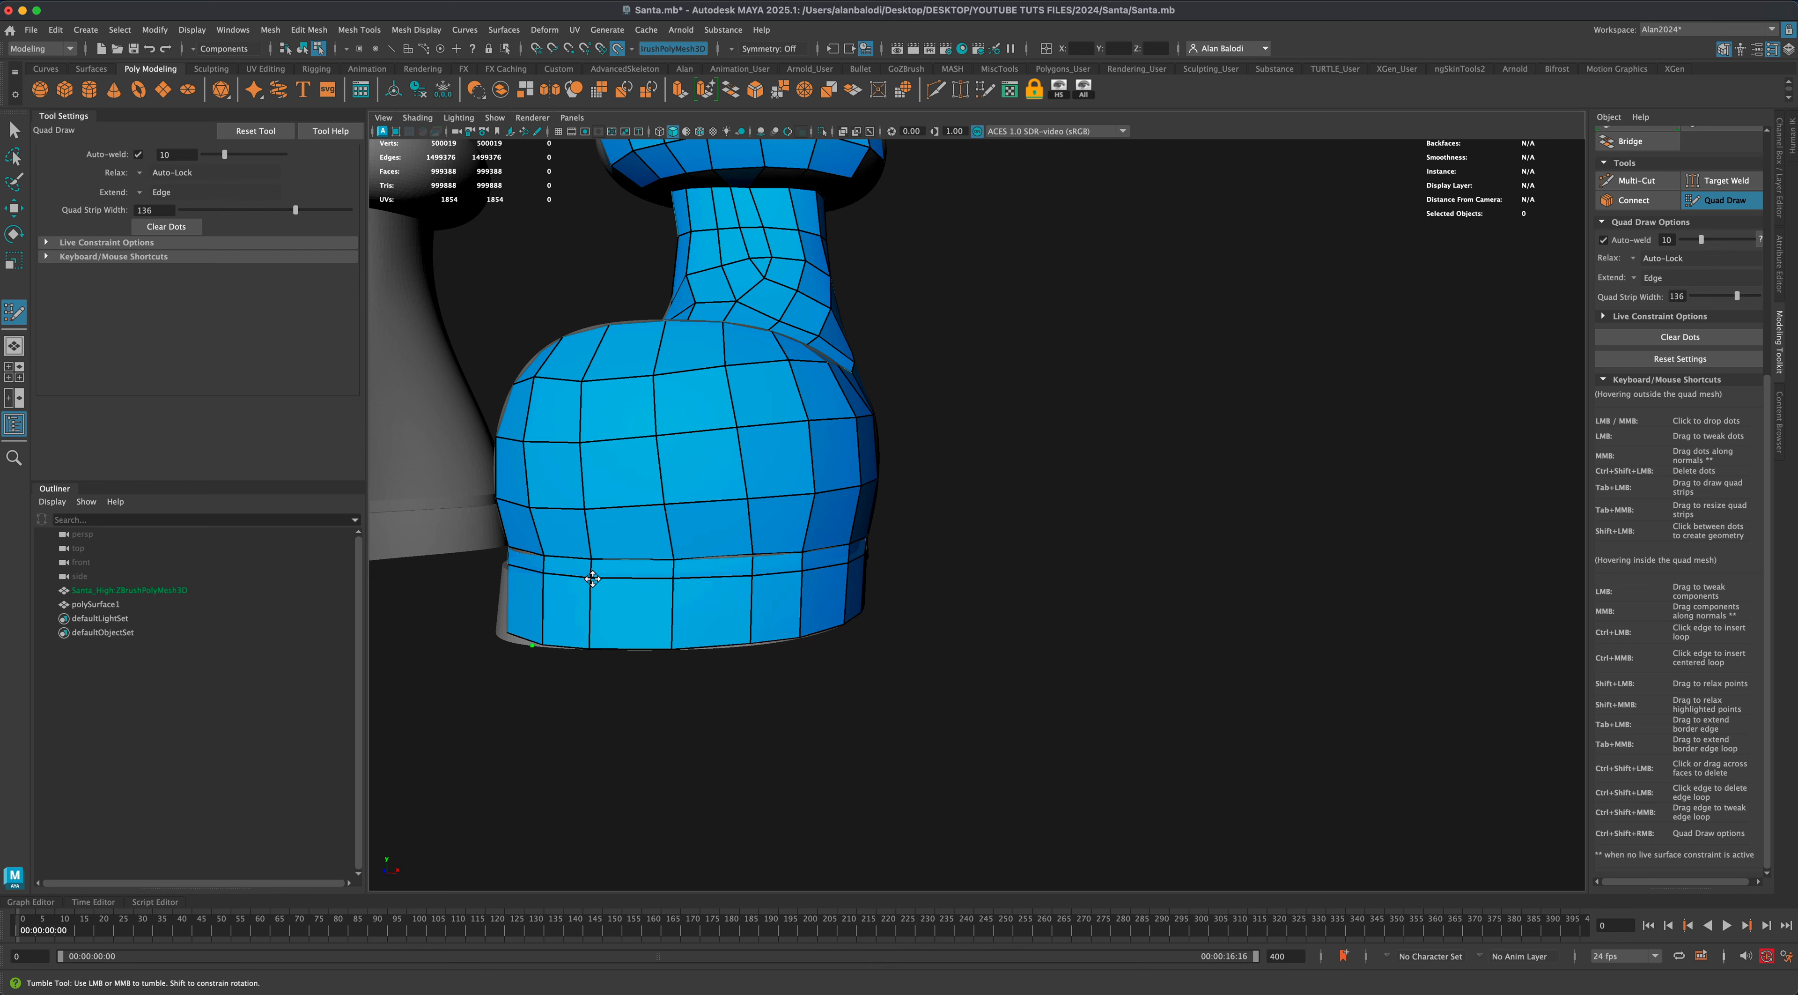
left_click_drag(584, 585, 1164, 737, "alt")
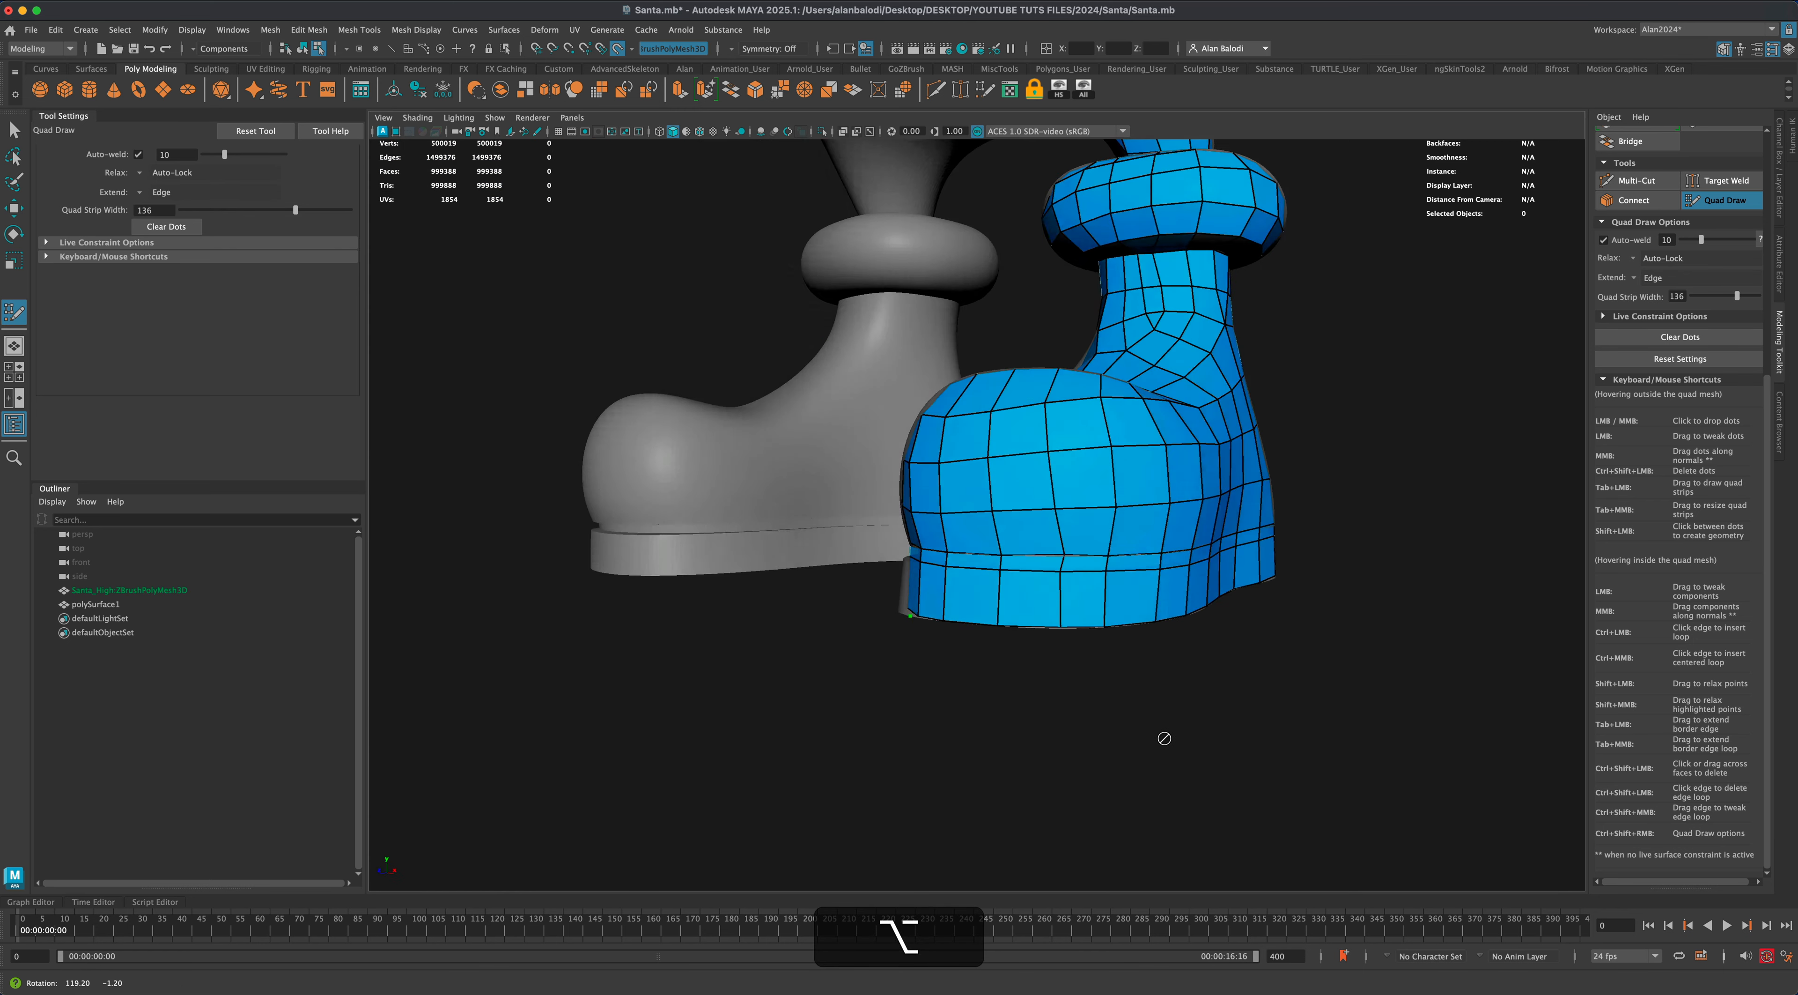
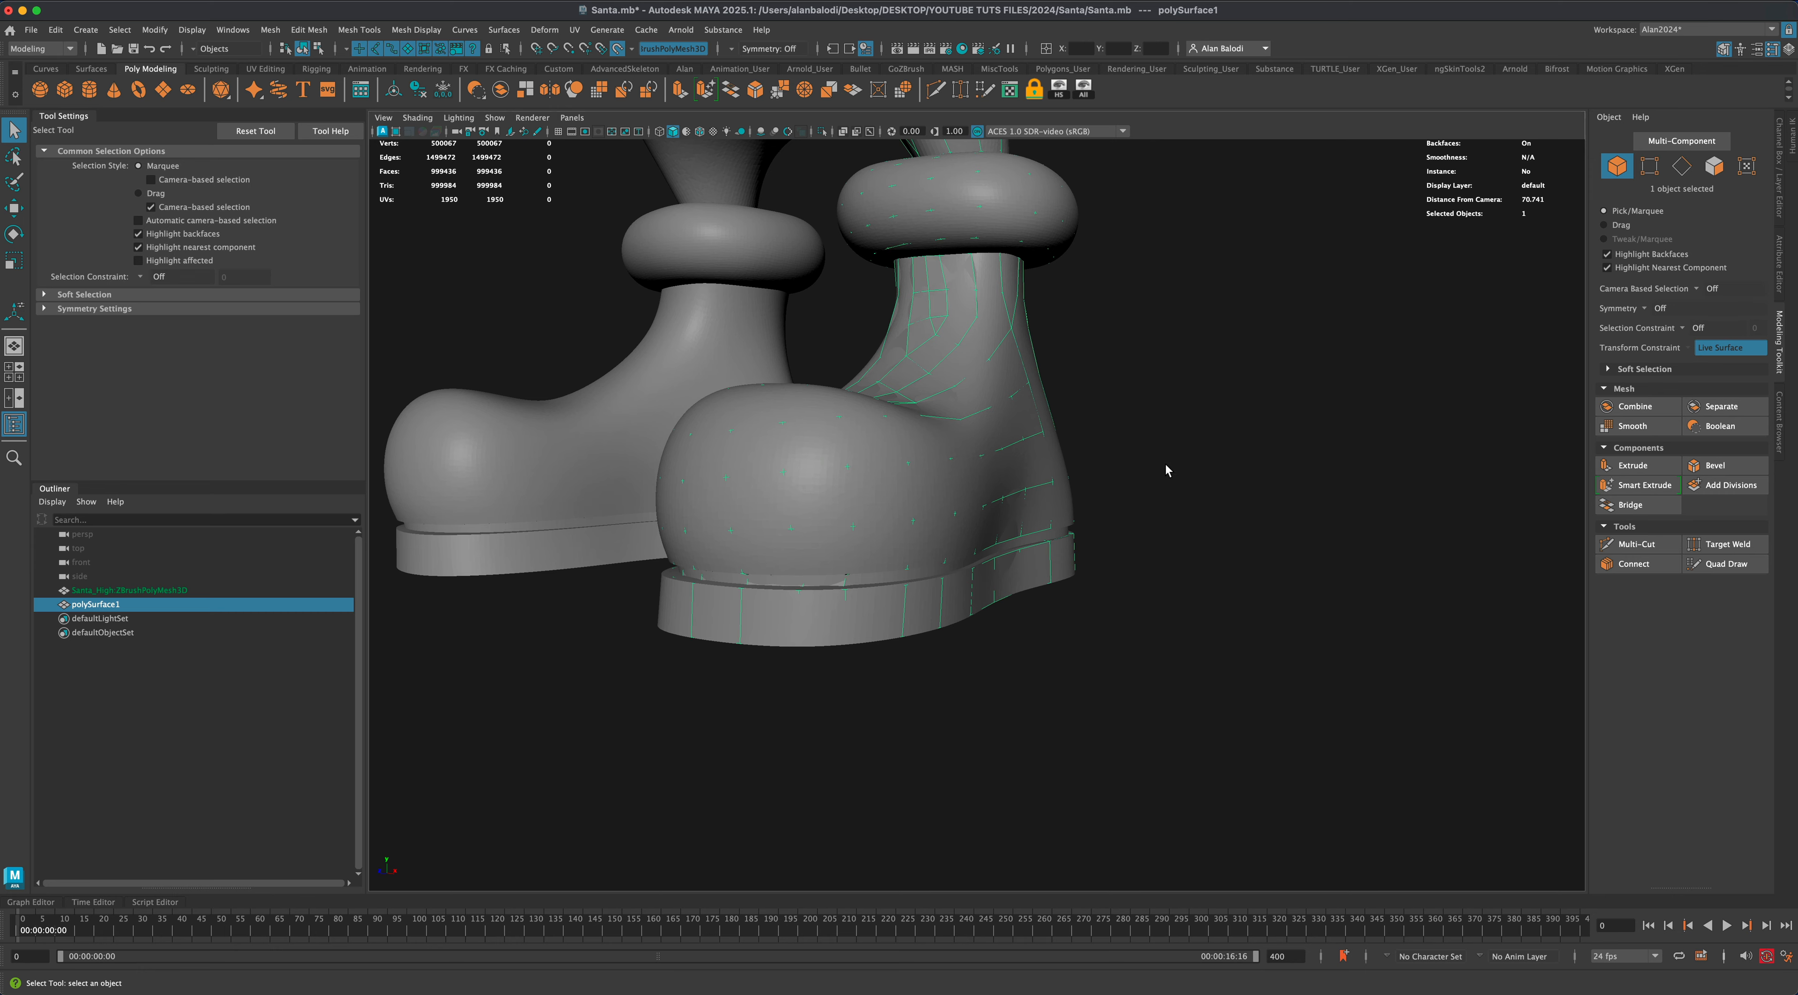
left_click_drag(1165, 464, 1148, 527, "alt")
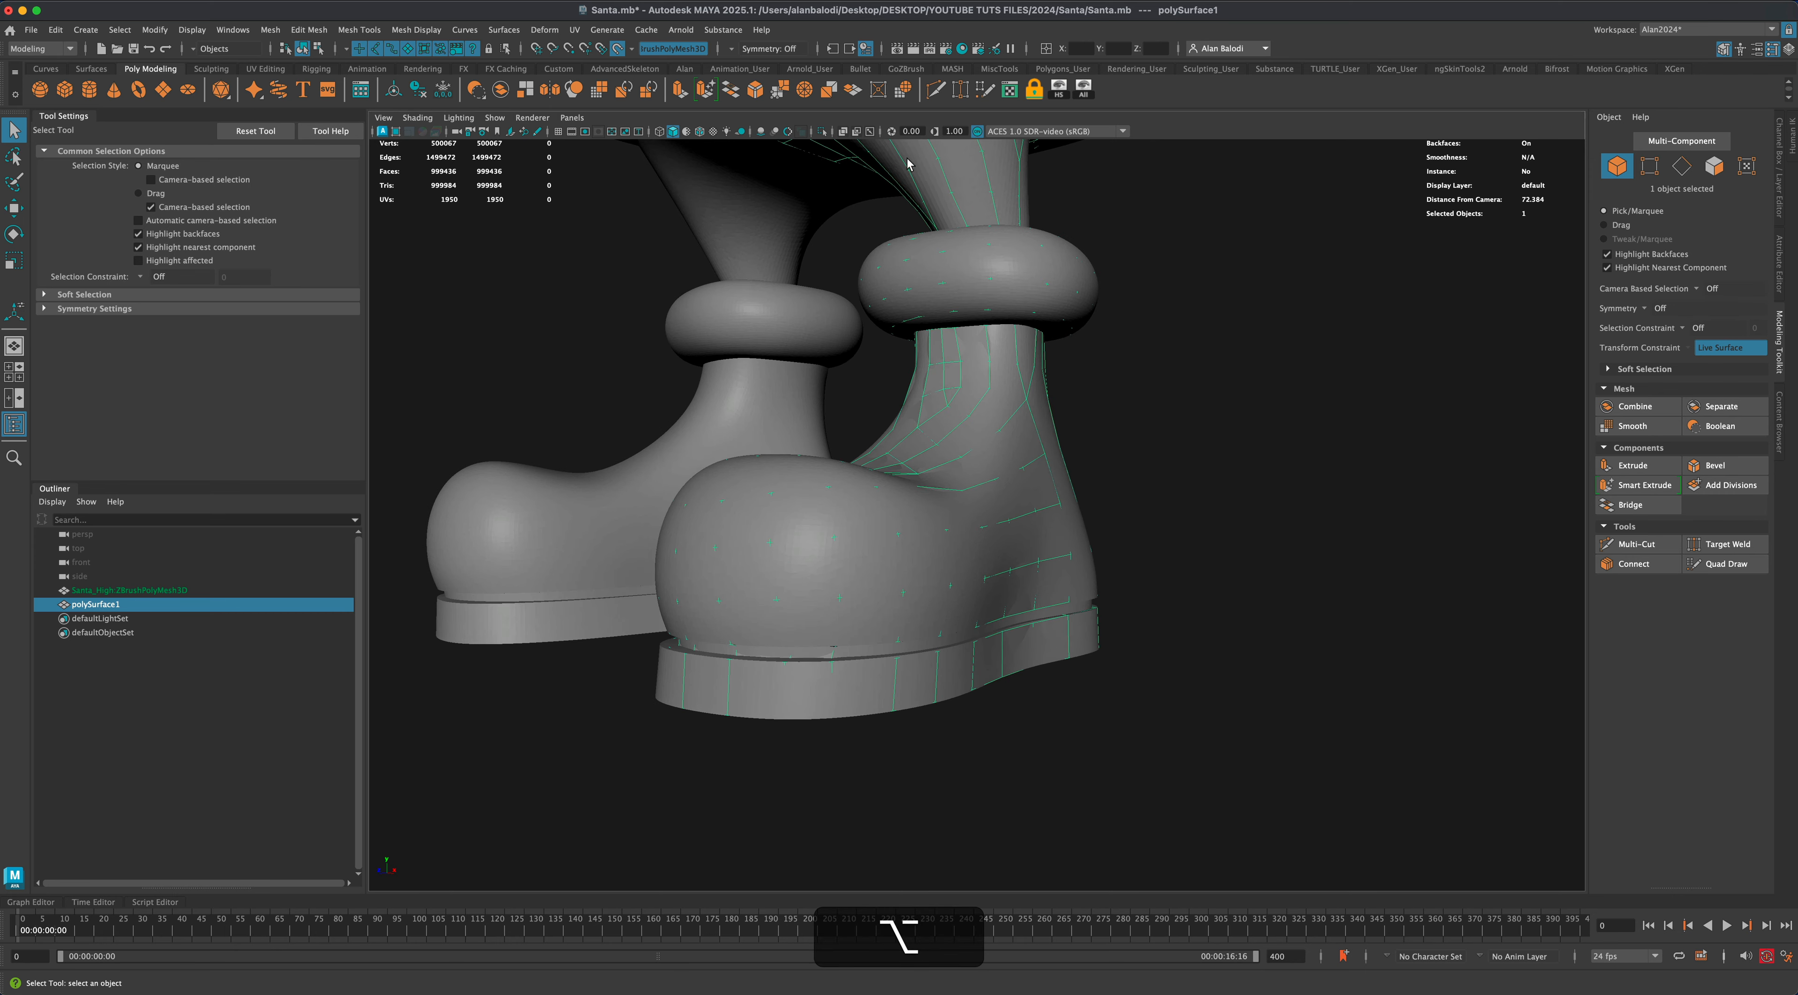
left_click(984, 90)
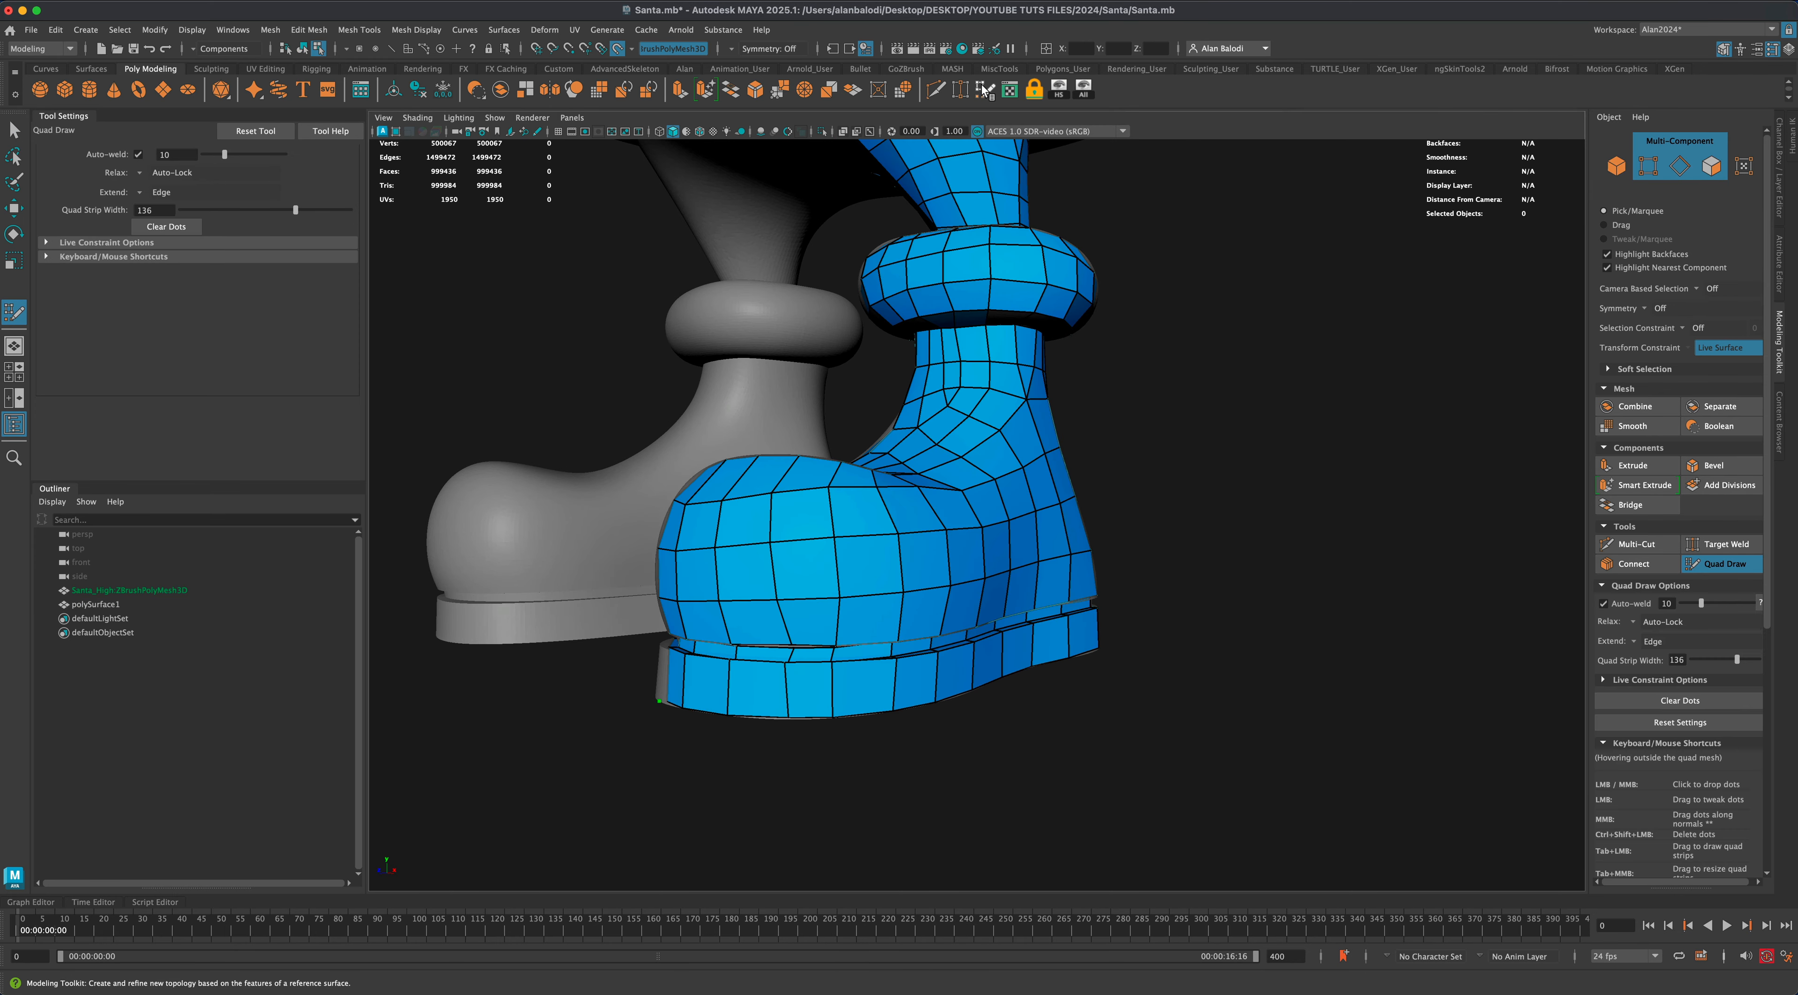
left_click_drag(1180, 634, 1225, 630, "alt")
left_click_drag(1115, 666, 1176, 668, "alt")
right_click_drag(1168, 678, 1166, 685, "alt")
middle_click_drag(1165, 685, 1193, 587, "alt")
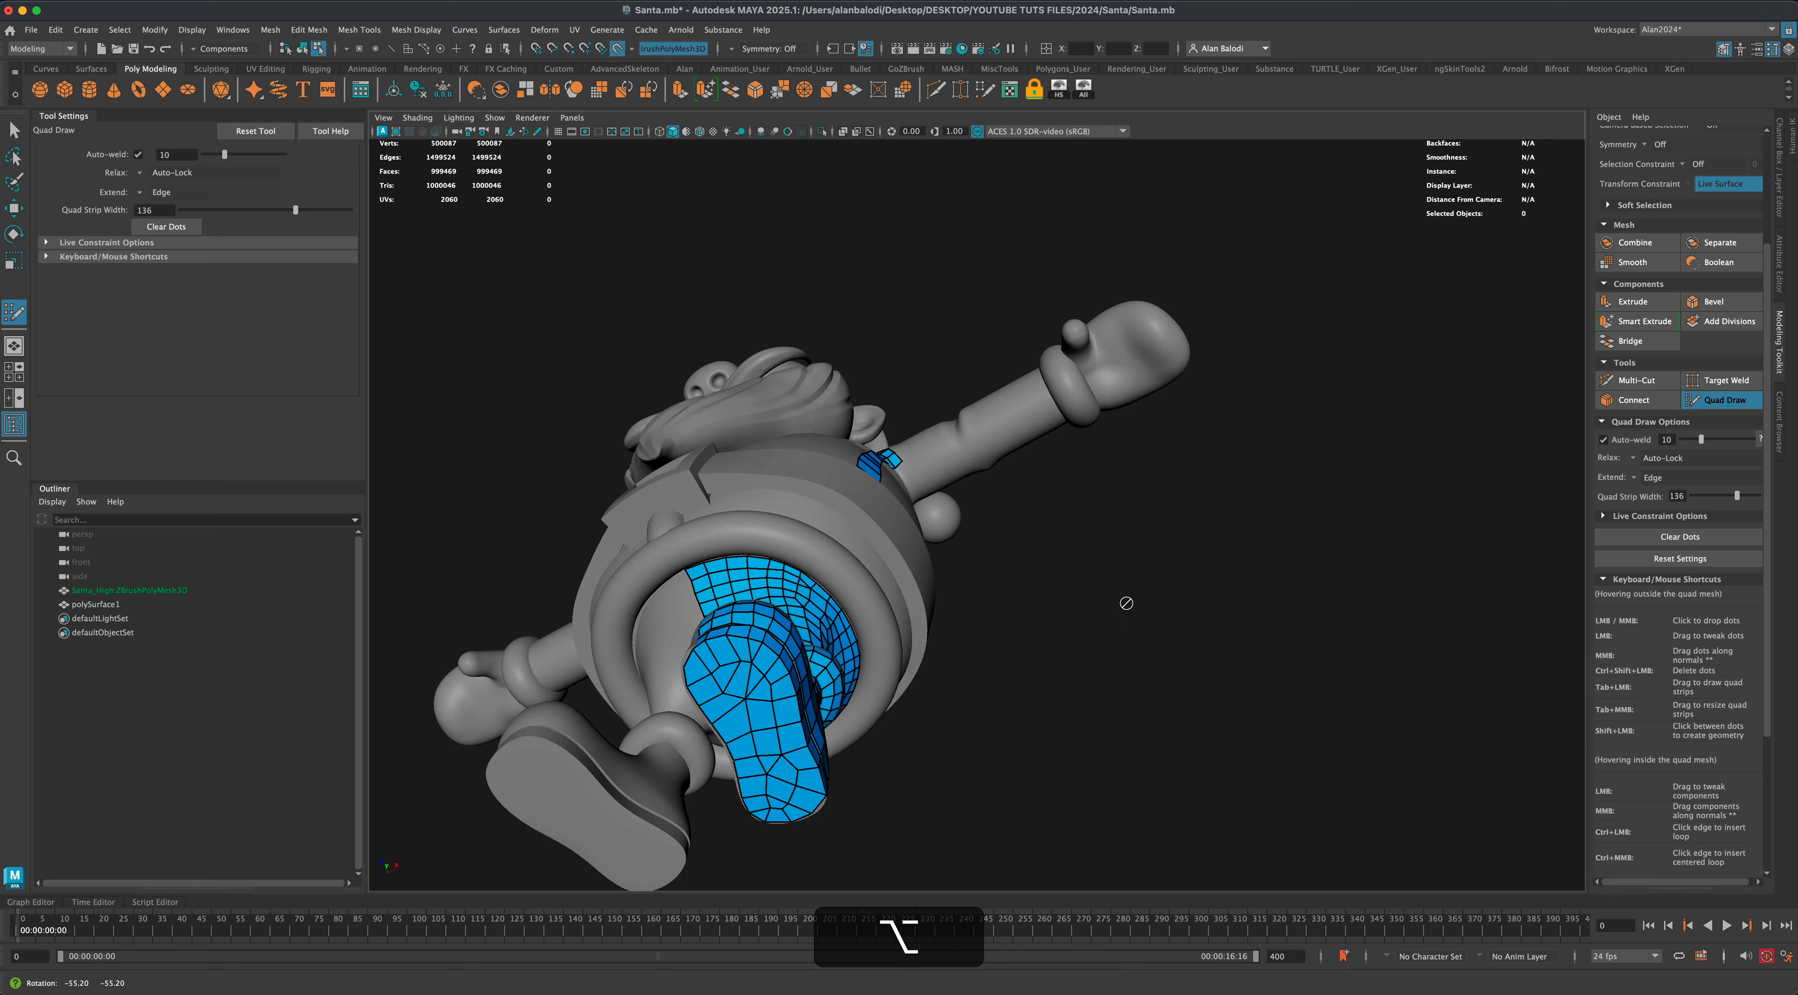
Separate the retopology mesh into its leg part and its shoulder strip, and select each resulting piece to identify it.
left_click_drag(1126, 601, 736, 573, "alt")
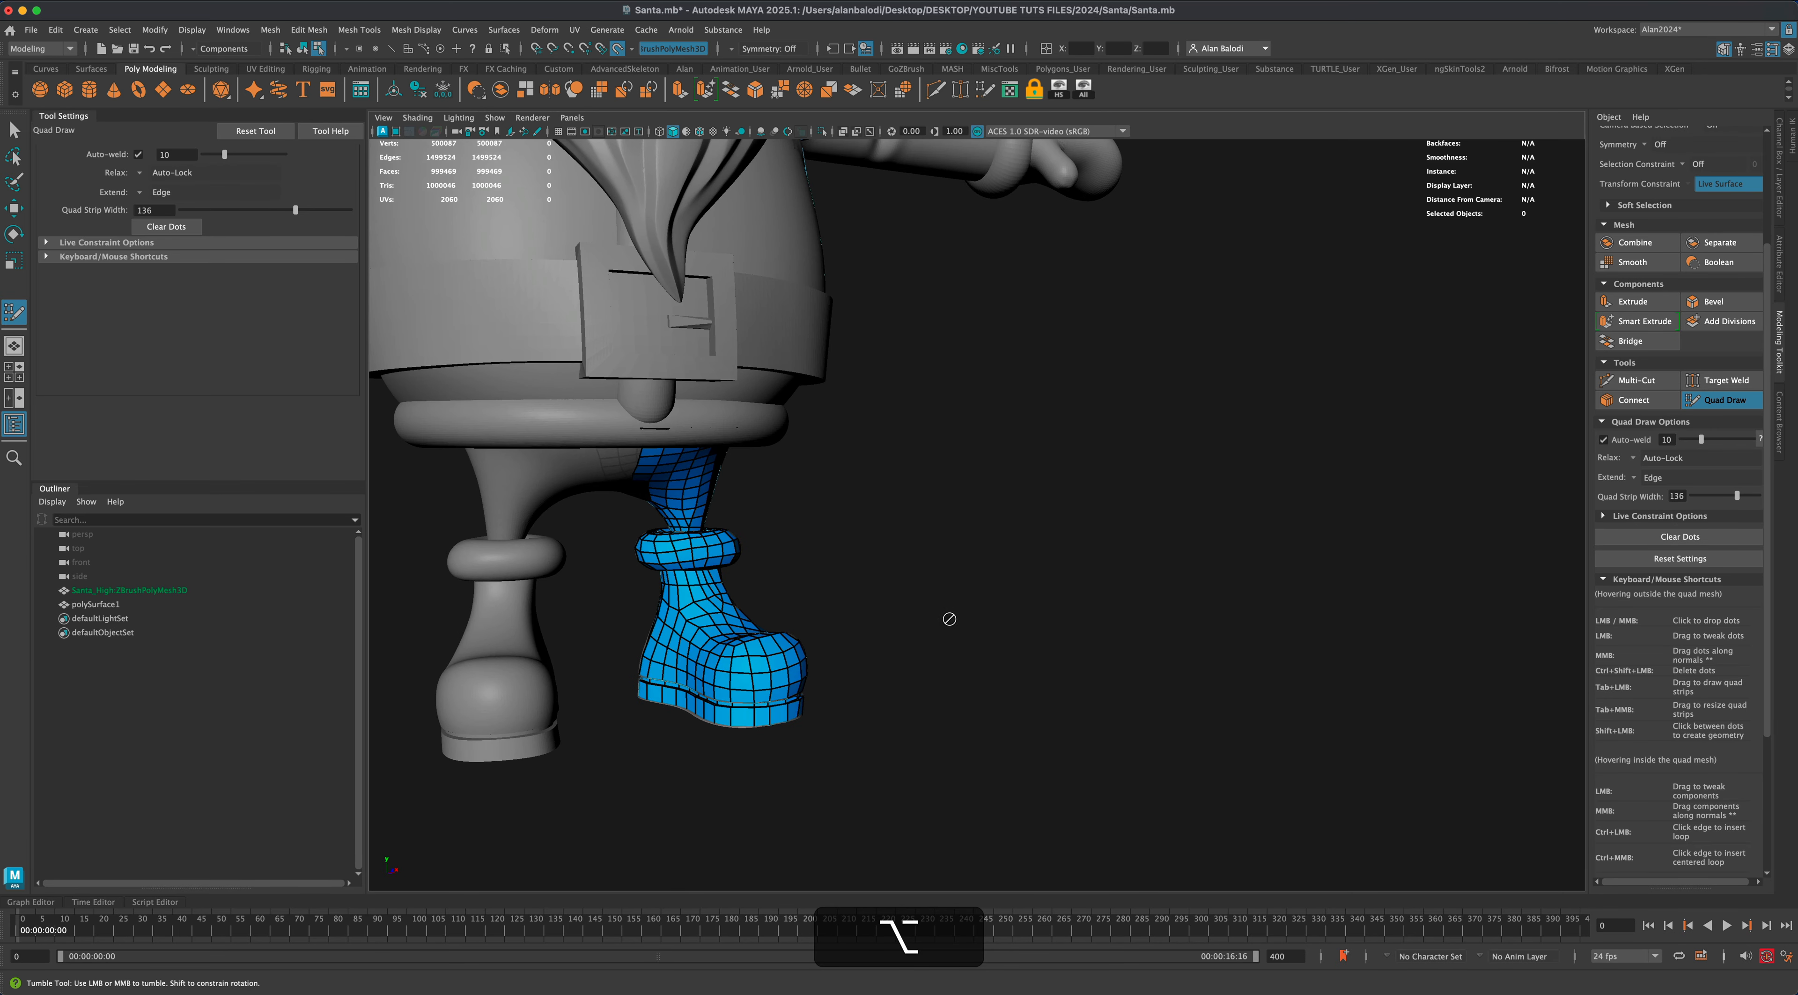
left_click_drag(949, 619, 988, 524, "alt")
middle_click_drag(1036, 627, 977, 624, "alt")
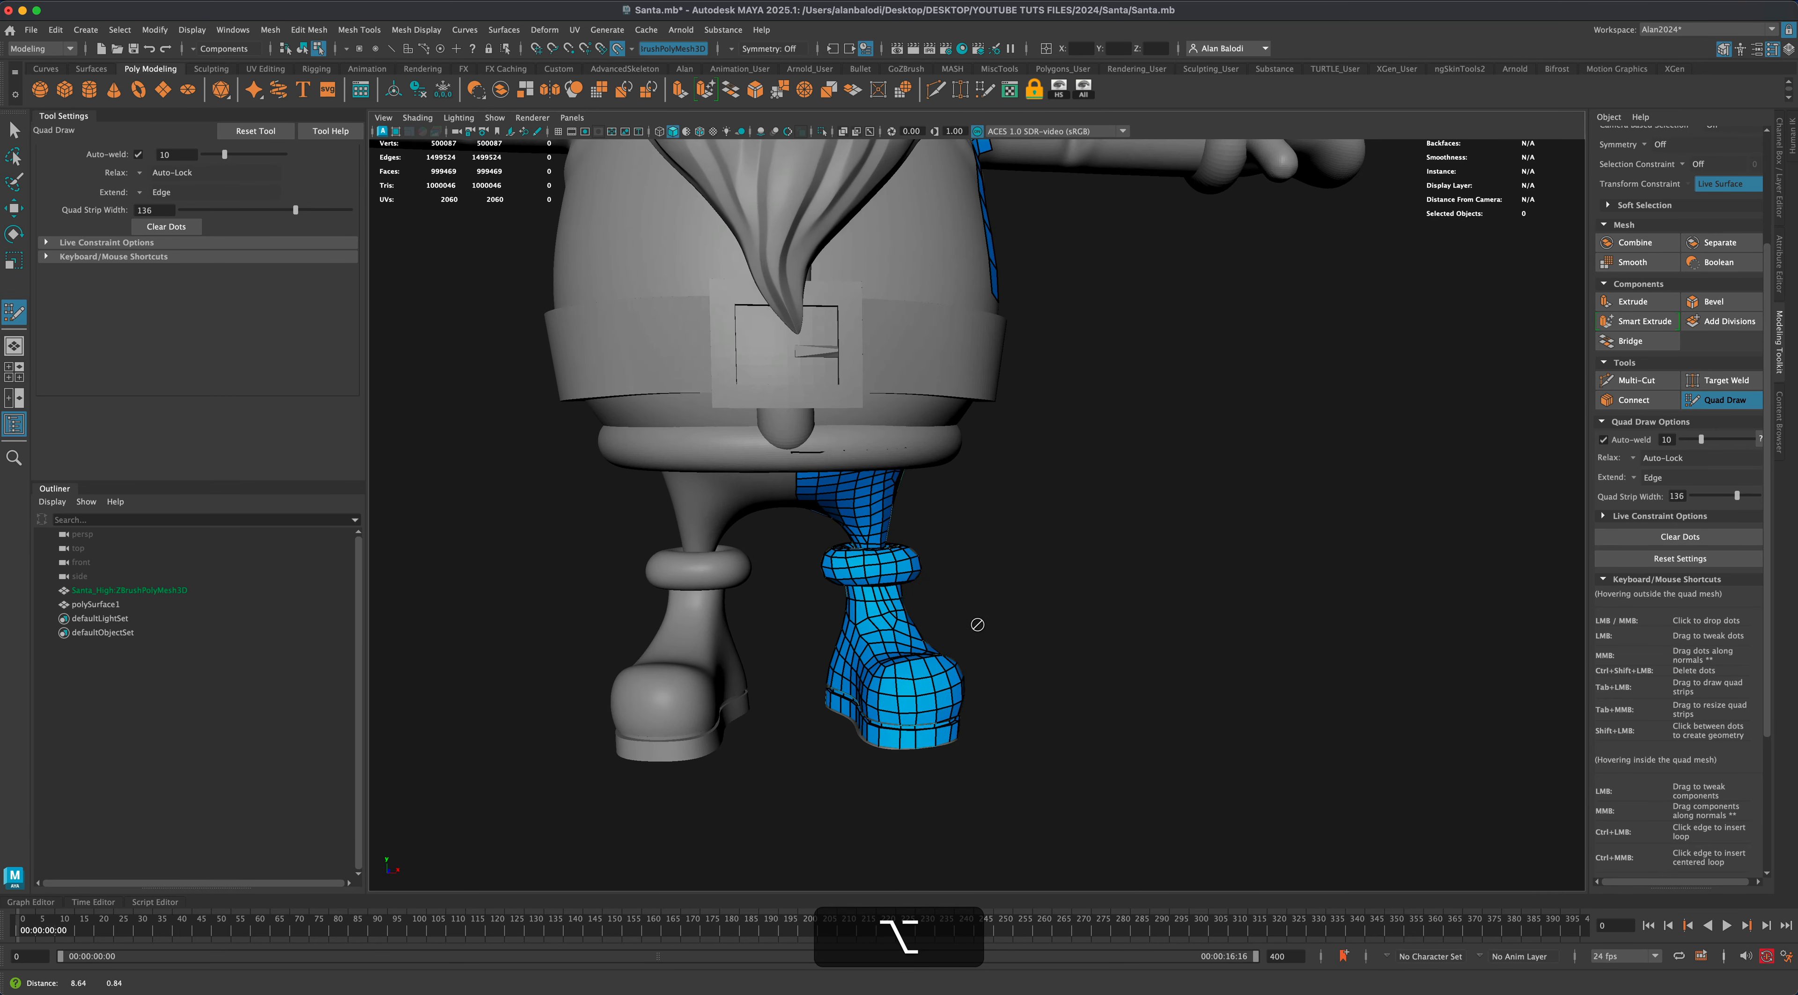
mouse_move(1096, 609)
left_mouse_down("alt")
mouse_move(1056, 601)
mouse_move(1079, 605)
left_mouse_up("alt")
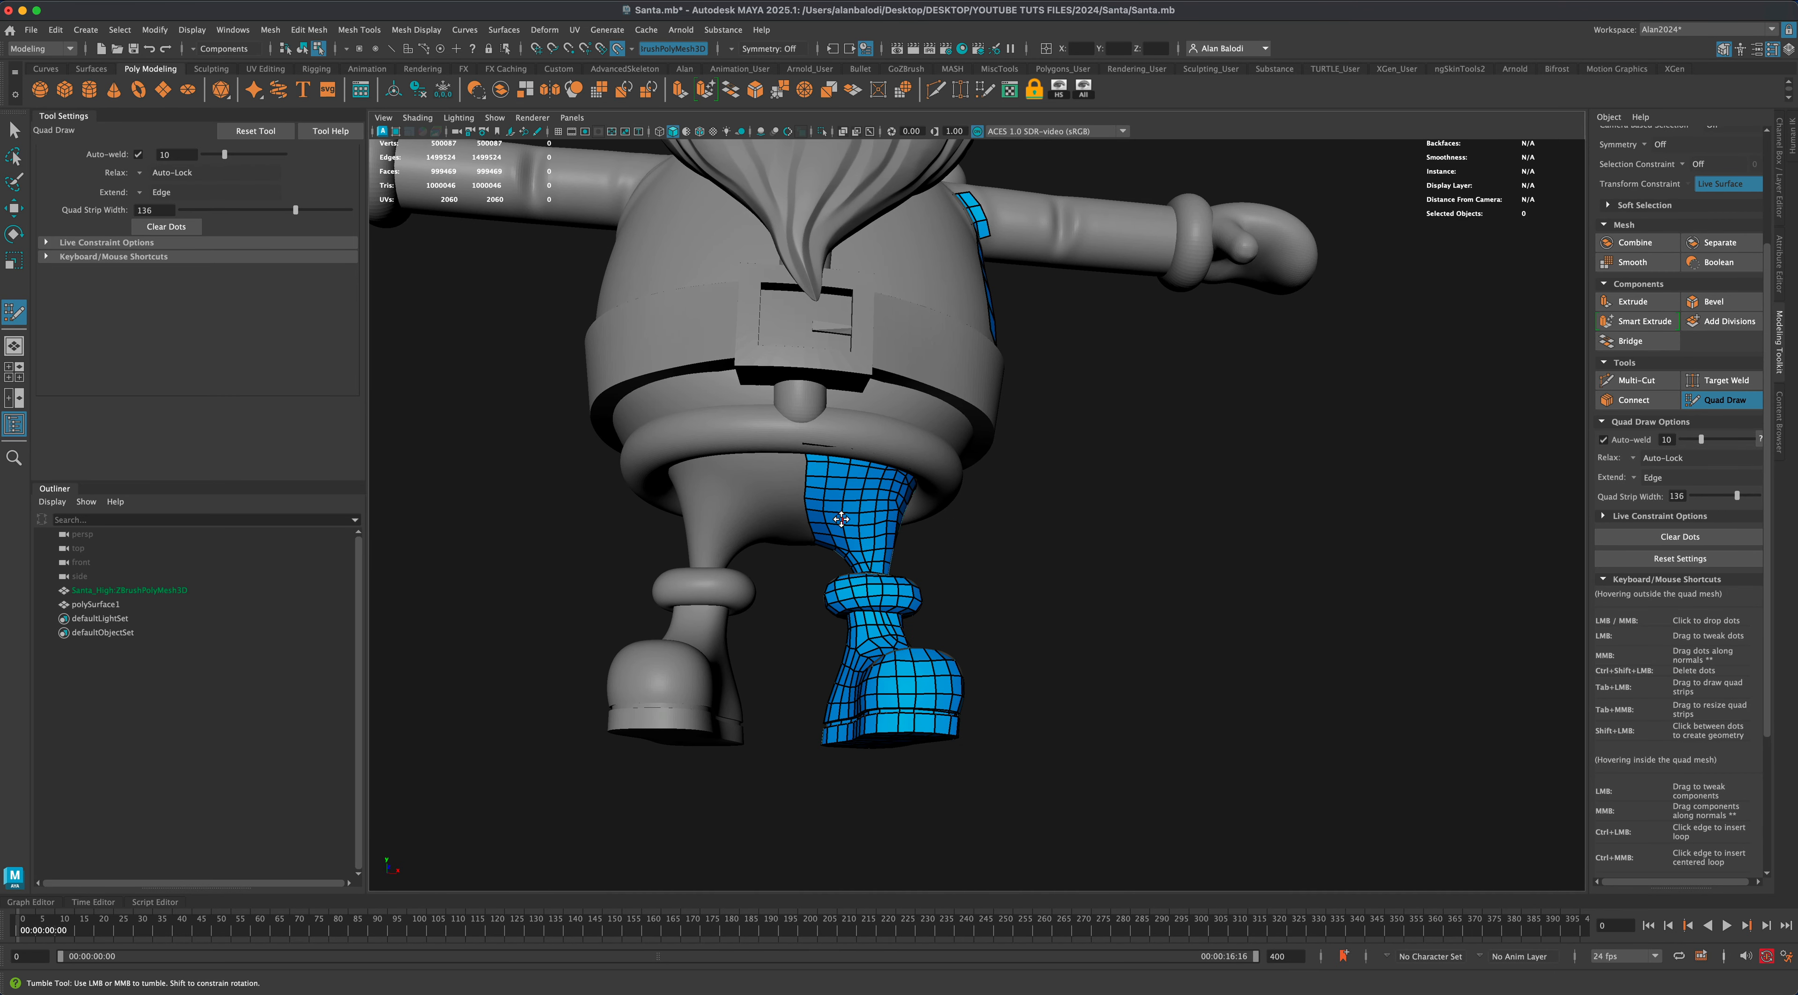
left_click_drag(822, 519, 789, 593, "alt")
key("q")
left_click(95, 604)
left_click(1721, 406)
left_click(51, 604)
left_click(105, 632)
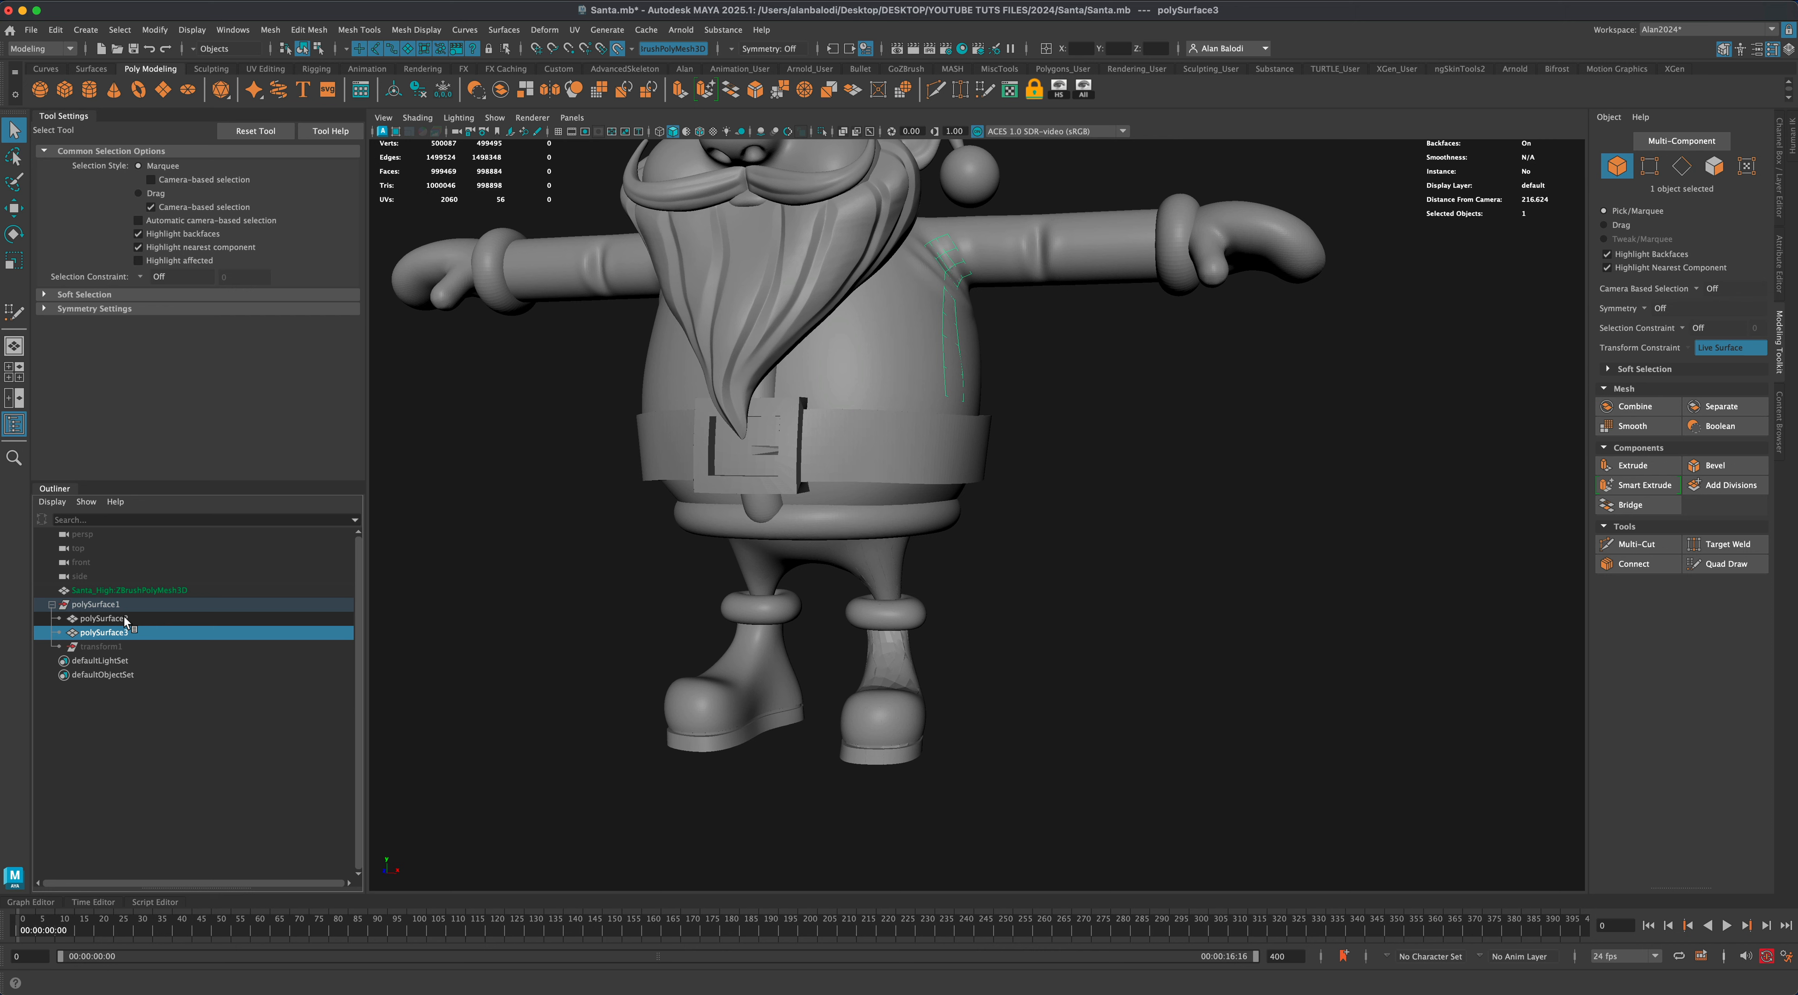
left_click(126, 619)
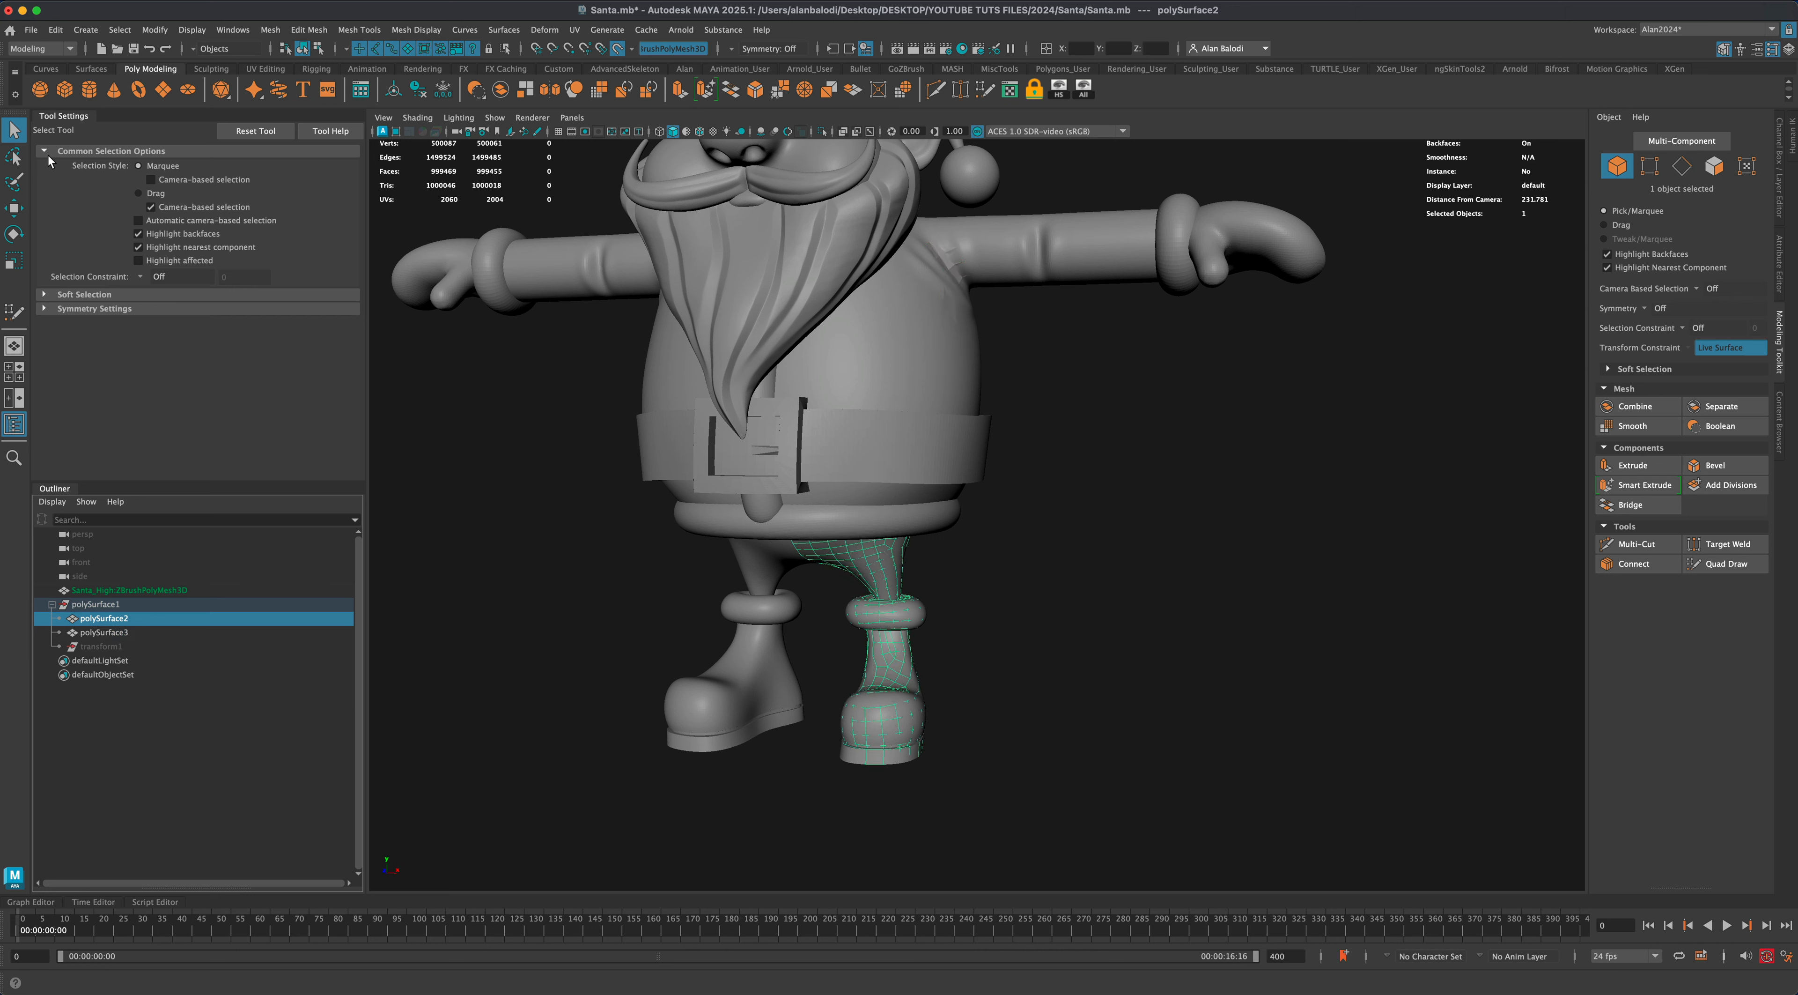
Mirror the leg mesh along the X axis to the other leg, with the border option set to bridge the border.
left_click(966, 701)
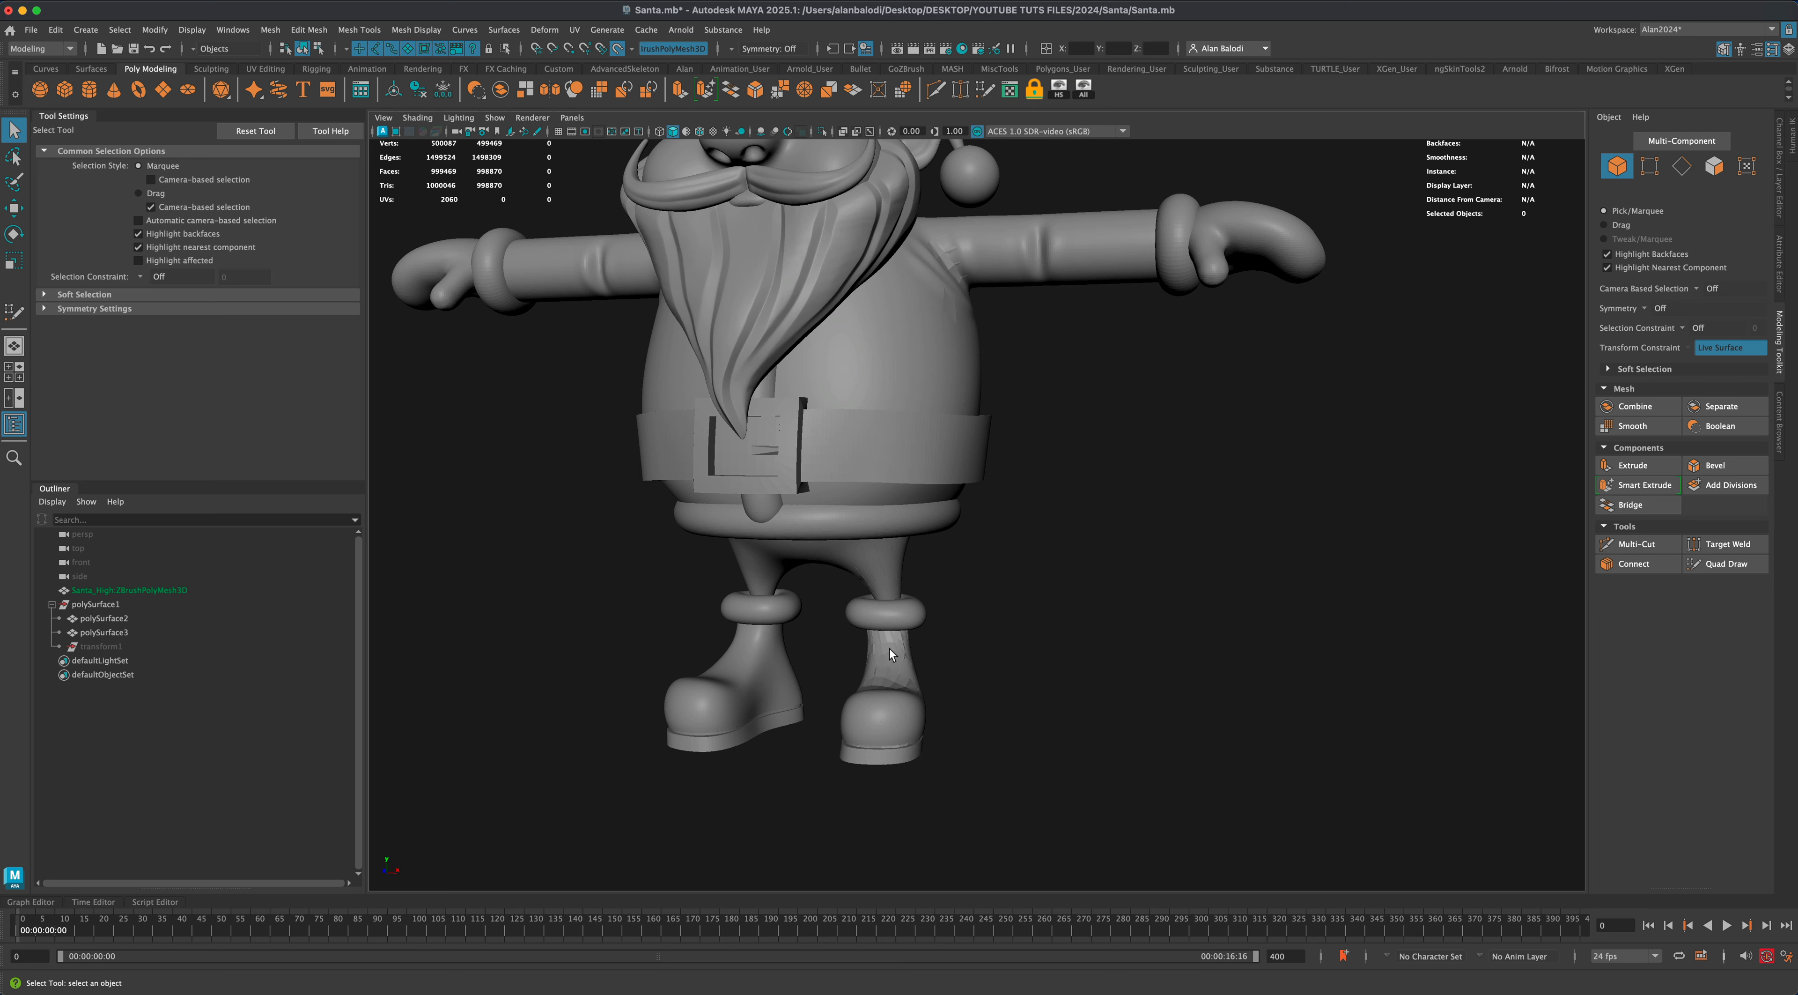
left_click(891, 654)
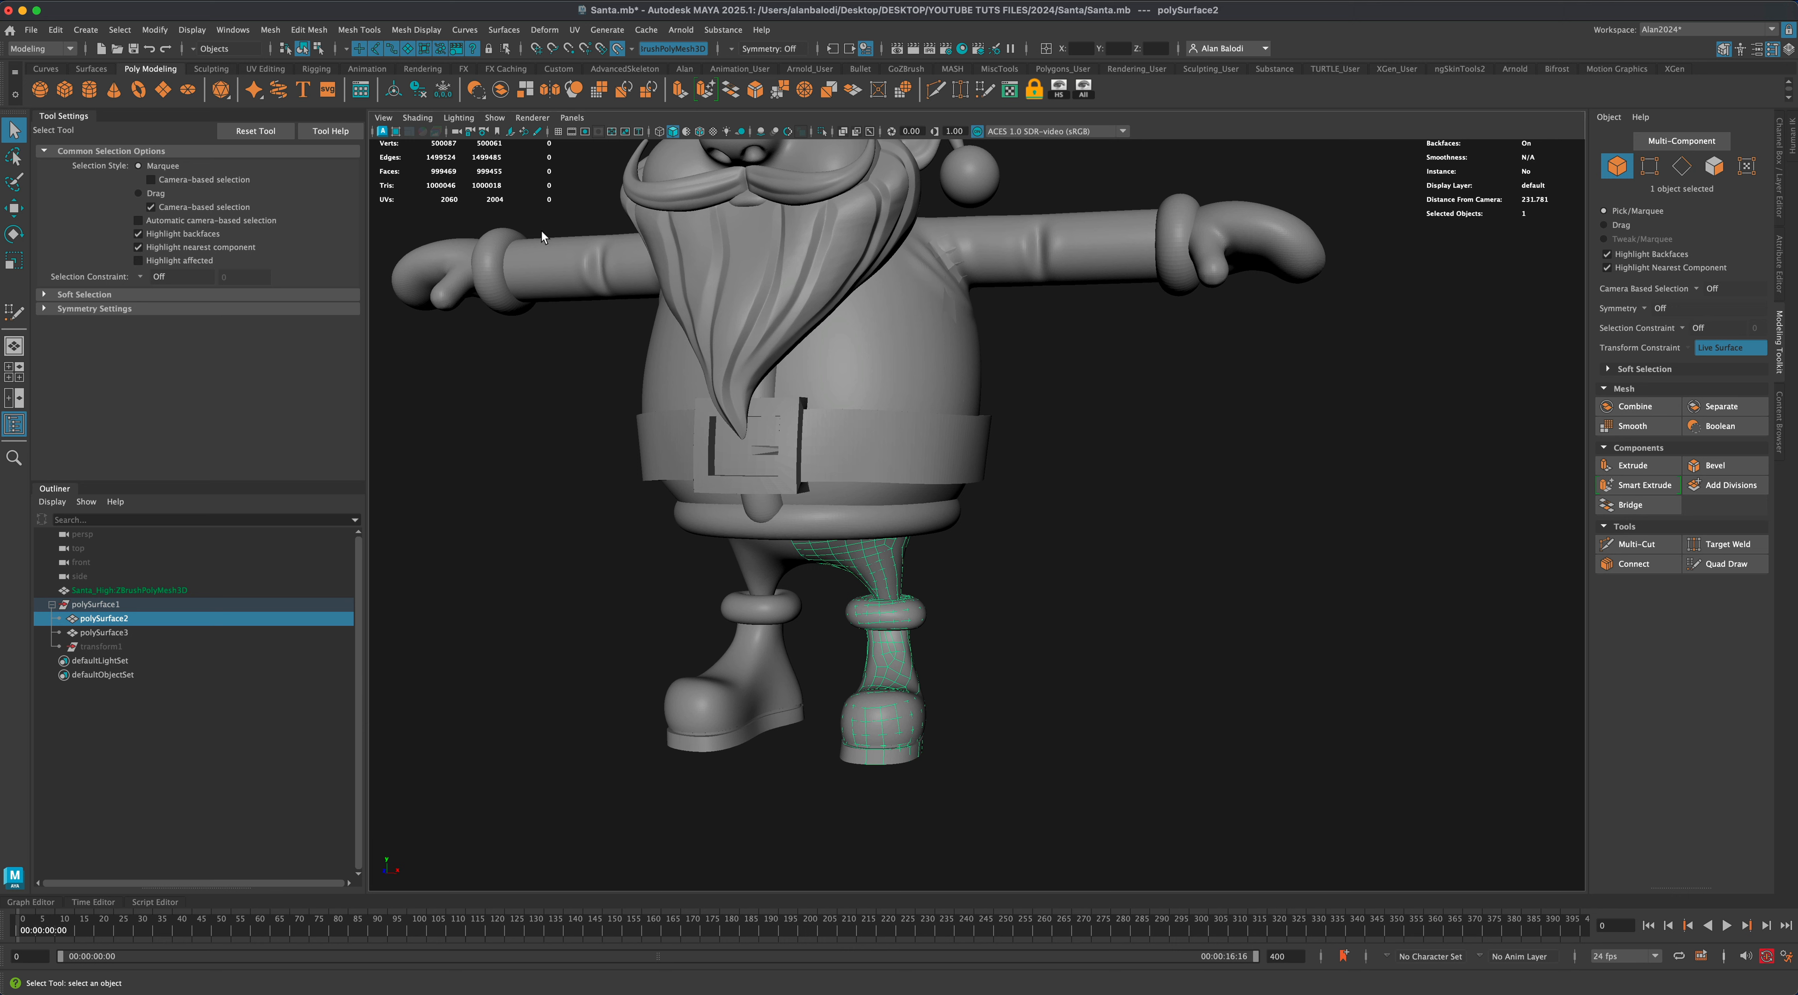
left_click(550, 92)
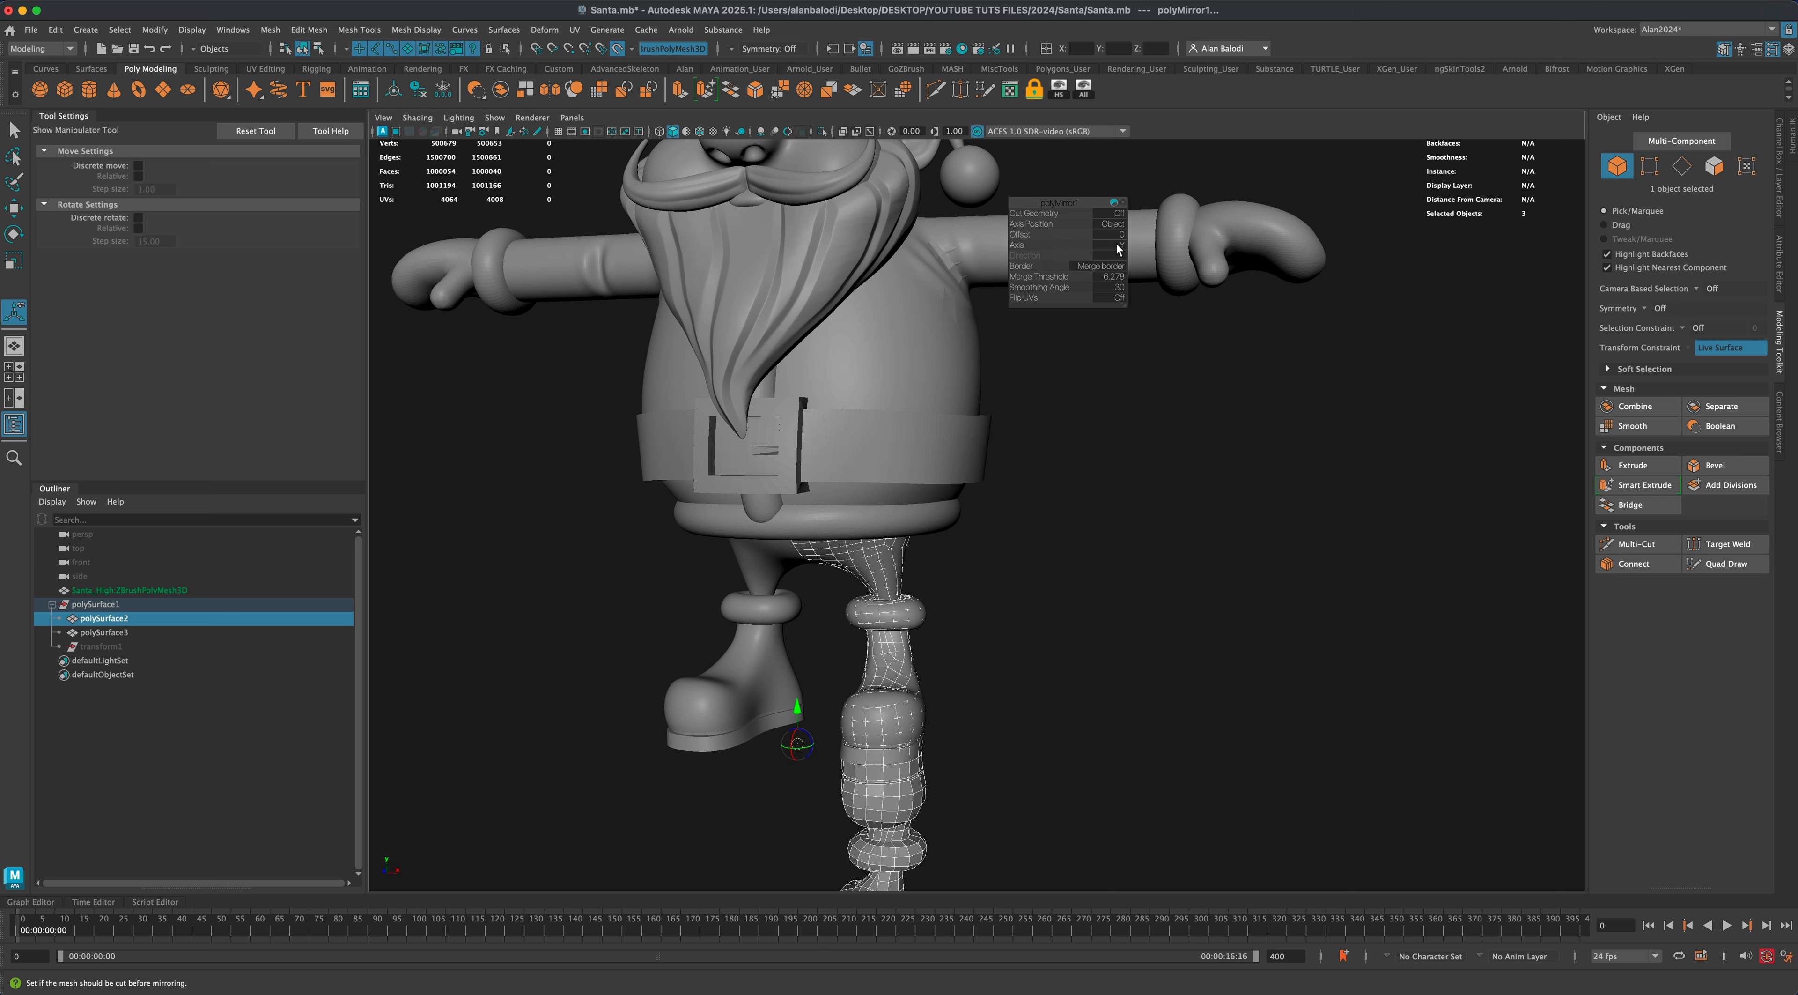
left_click_drag(1012, 244, 1000, 244)
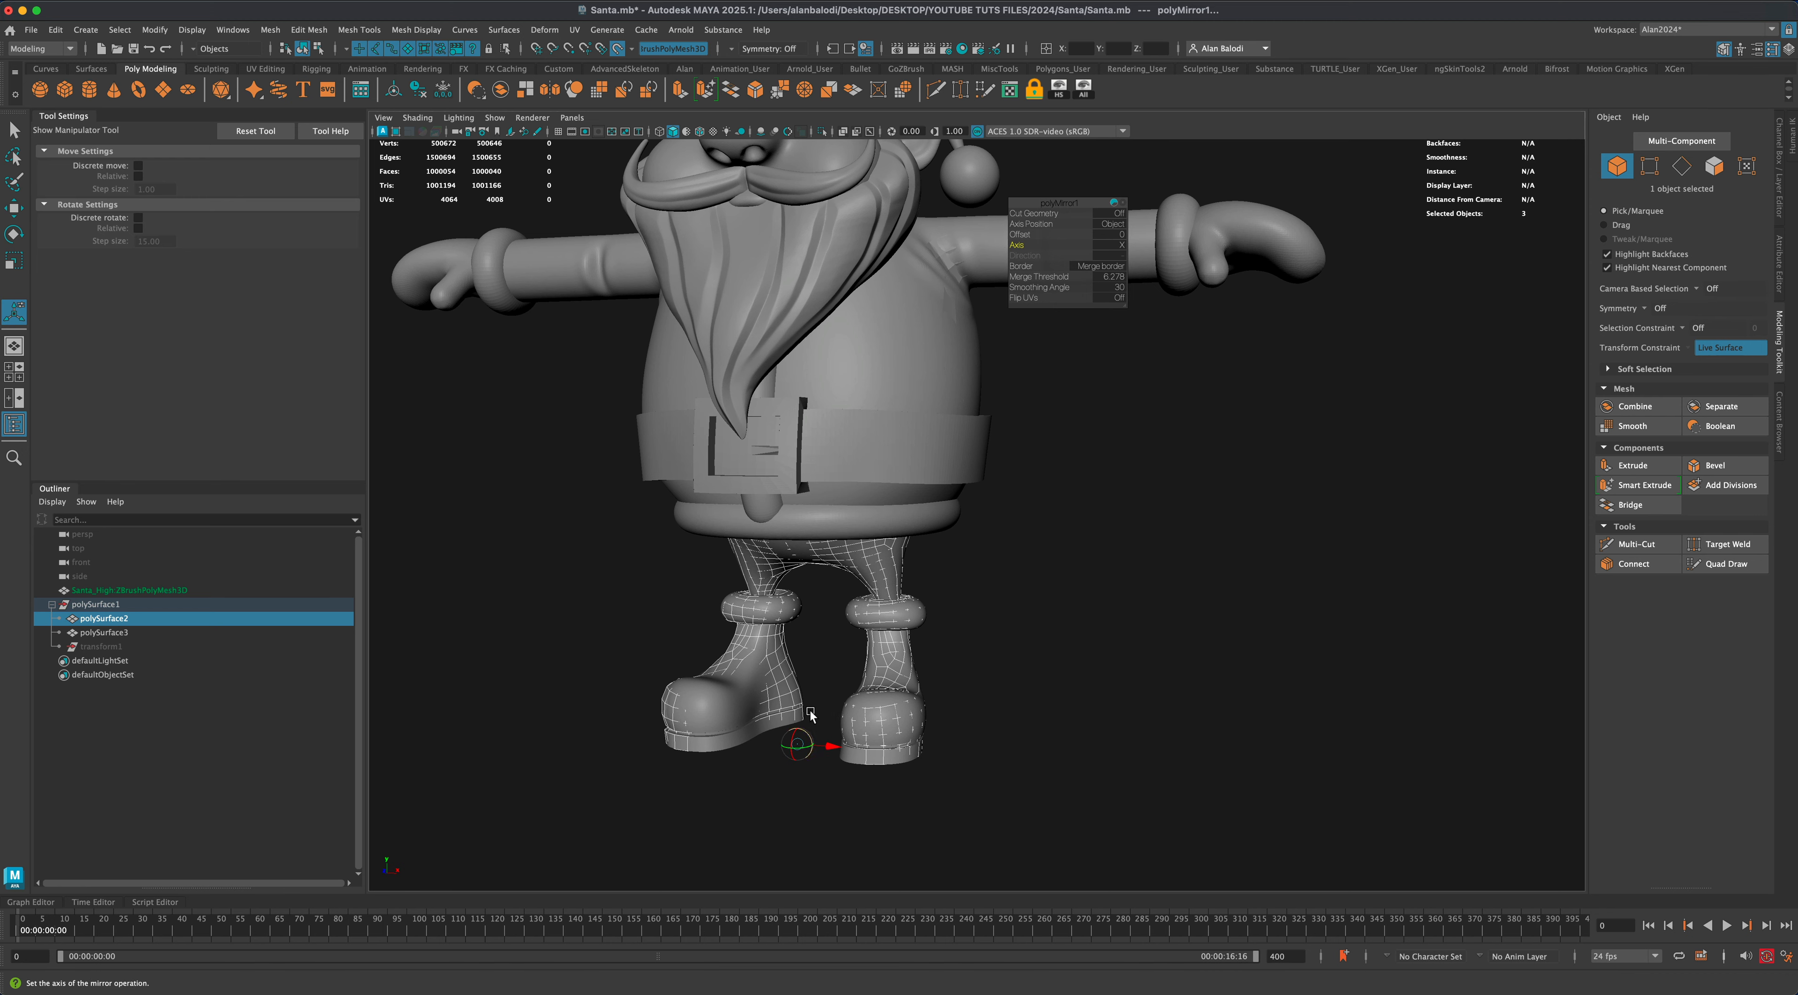
left_click(1087, 267)
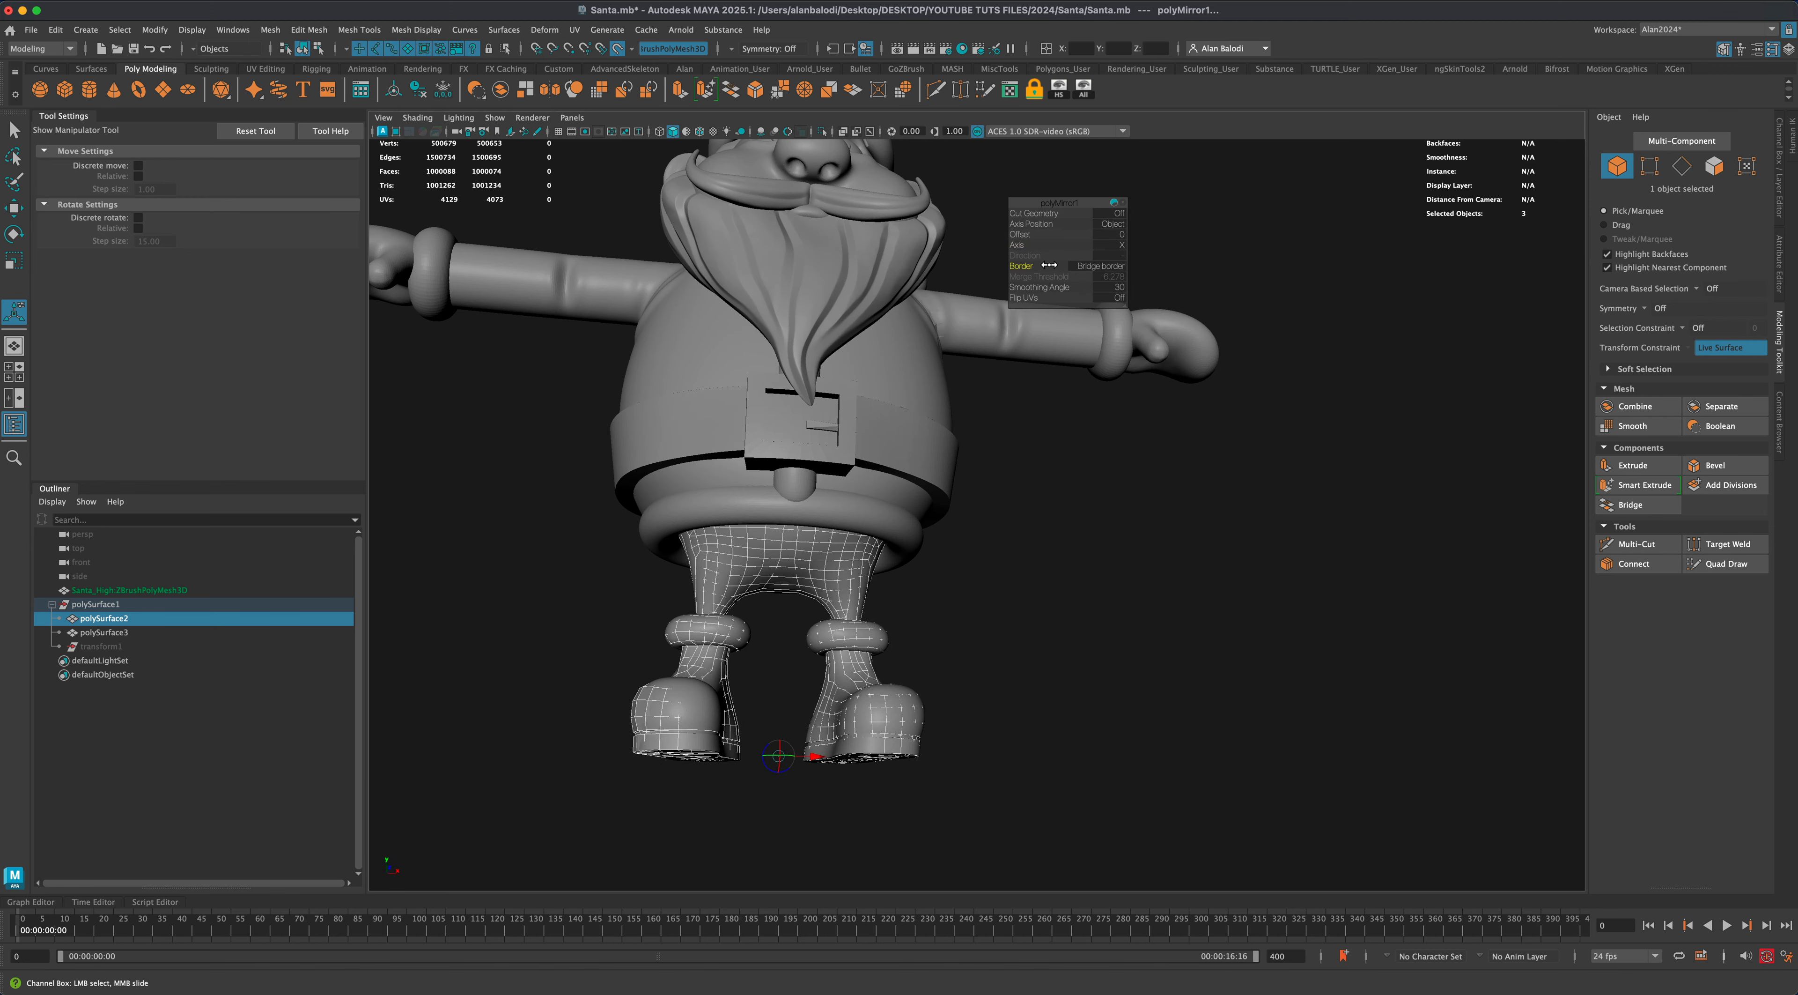
left_click_drag(1207, 491, 482, 594, "alt")
key("q")
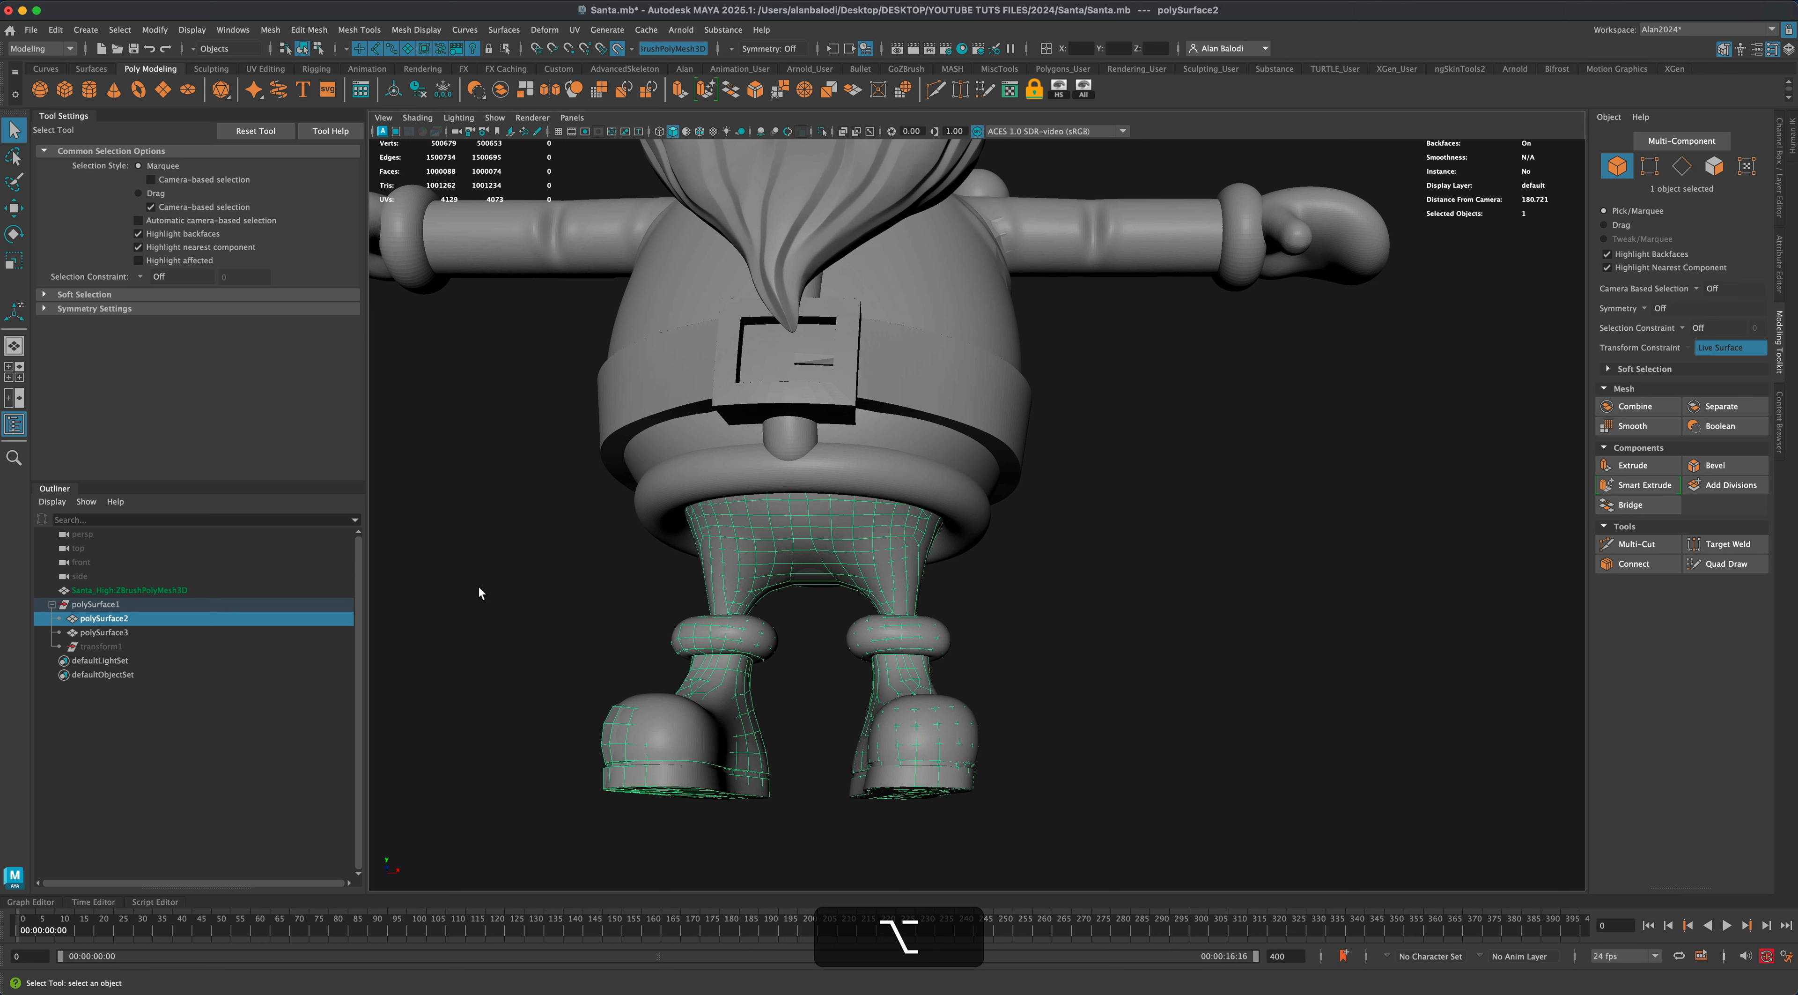
Combine the mirrored legs with the shoulder strip into one mesh and delete its construction history.
left_click(126, 632)
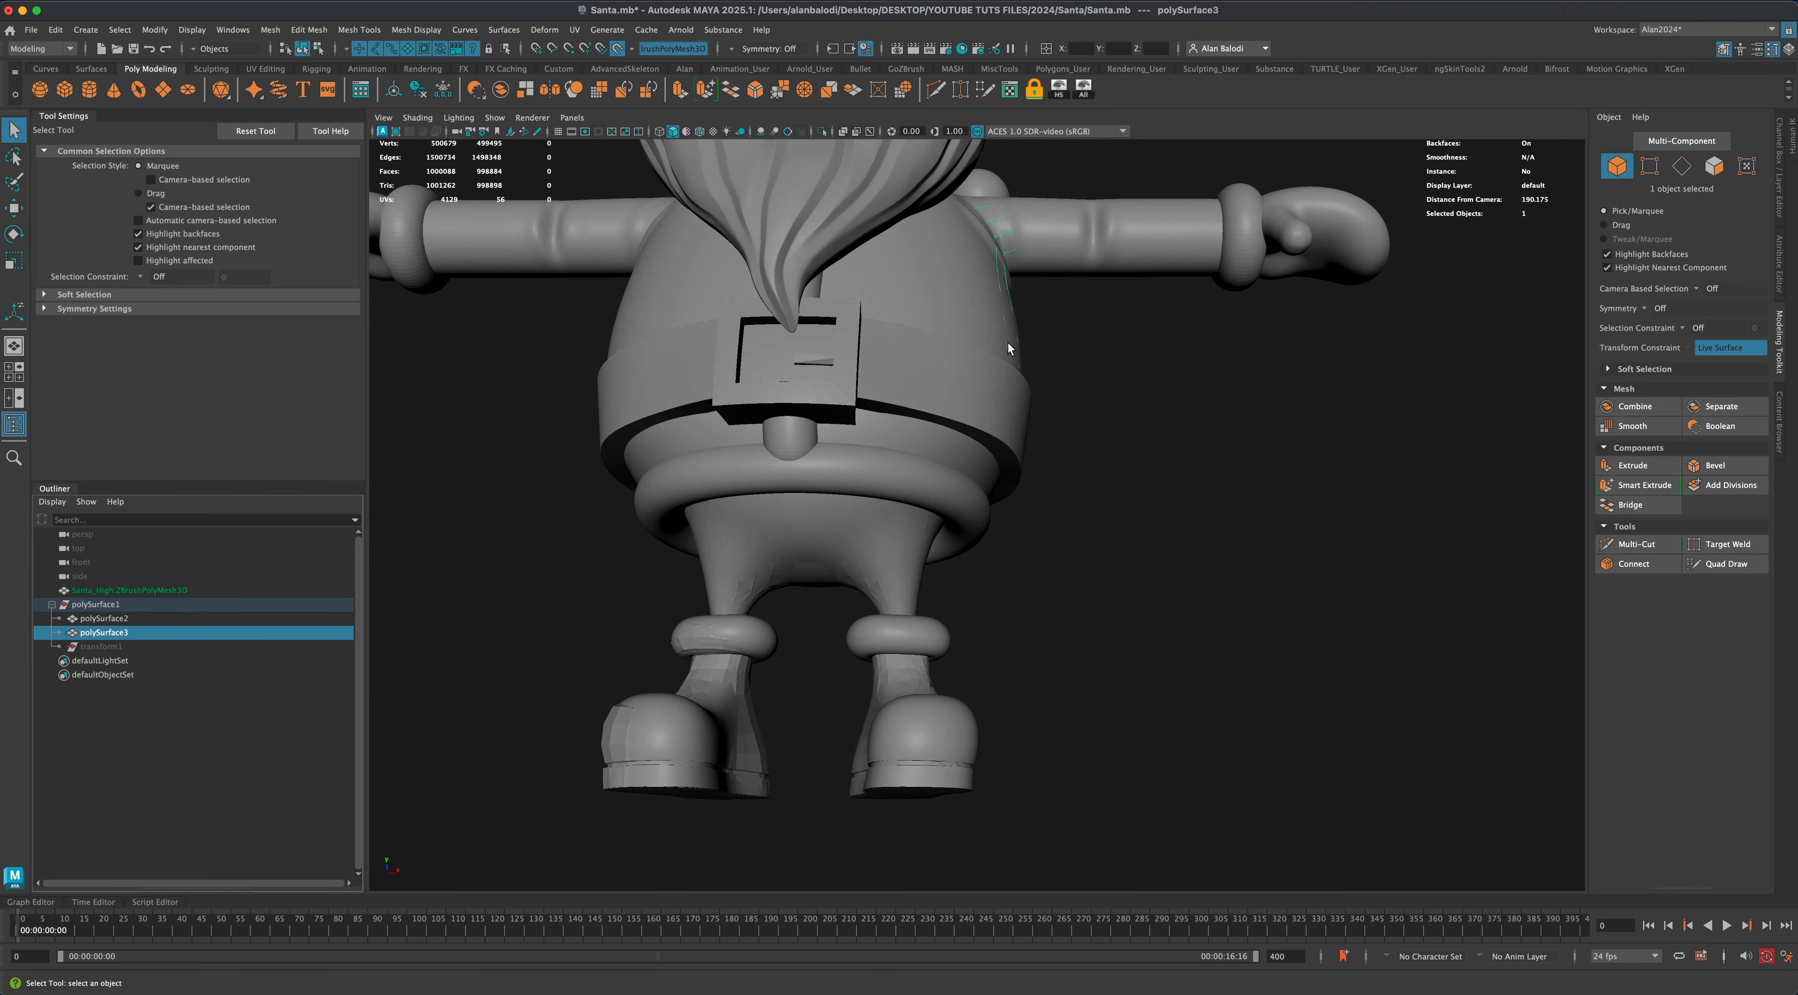
left_click(123, 620, "shift")
left_click(1634, 406)
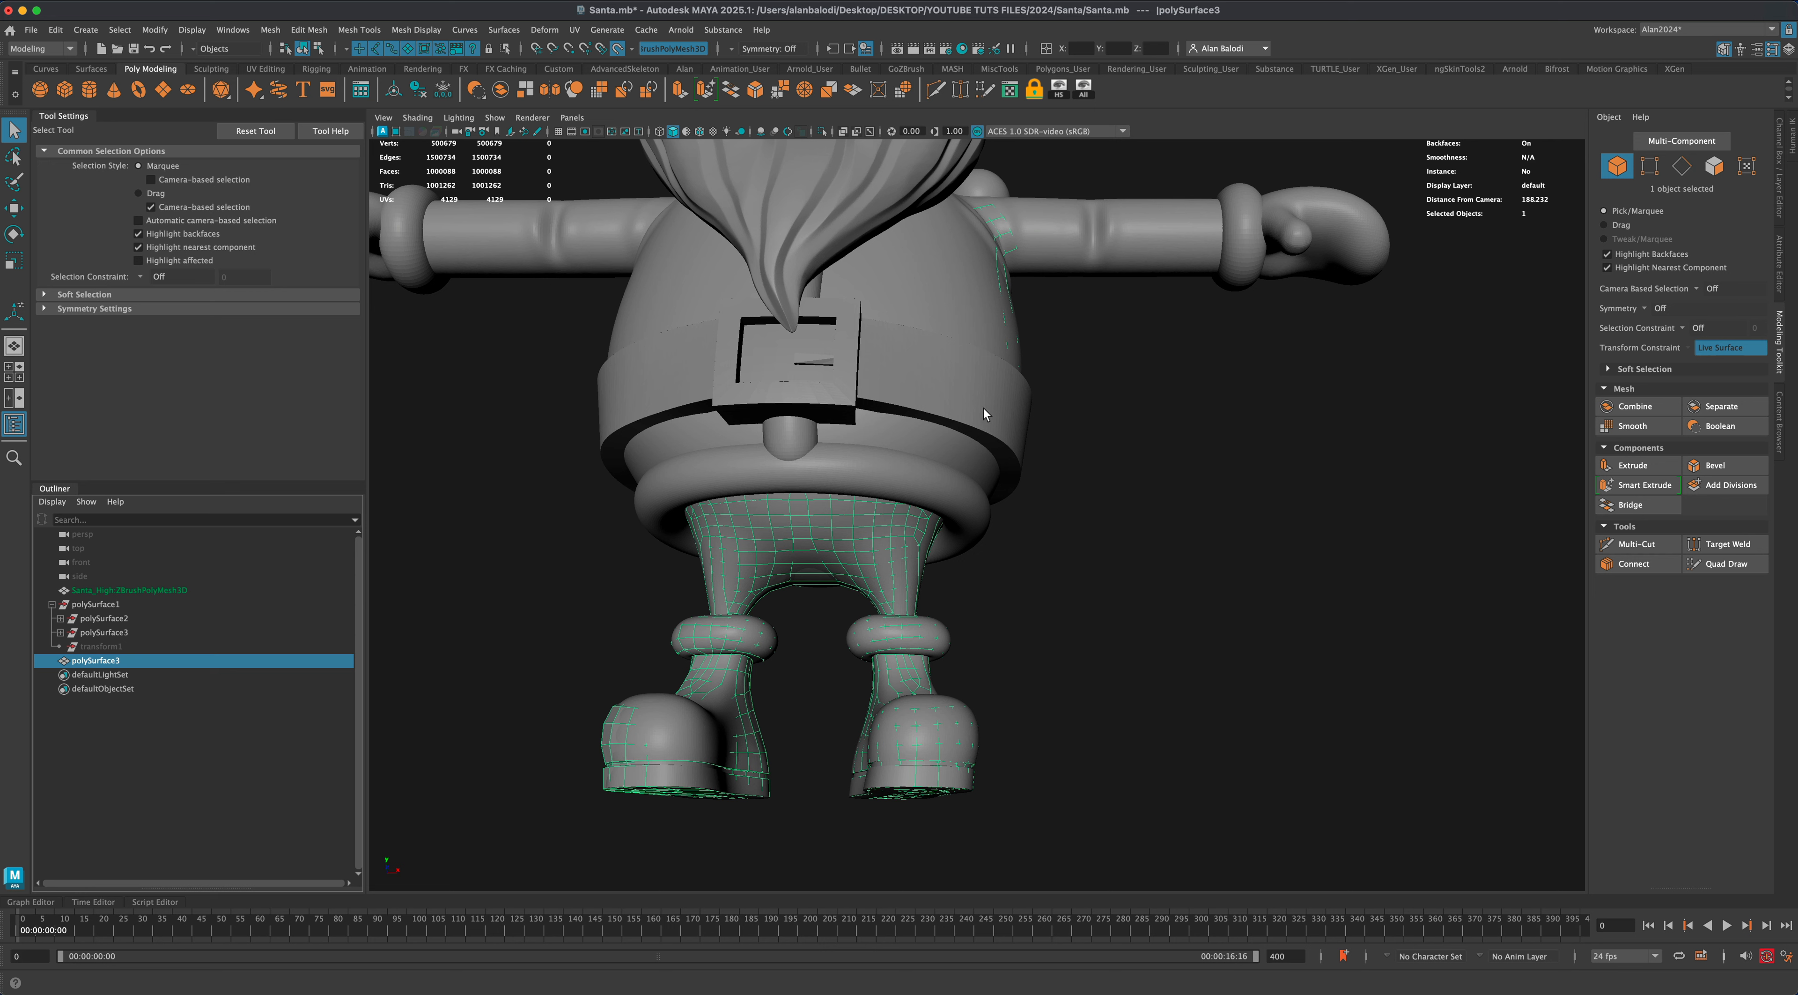
left_click(418, 92)
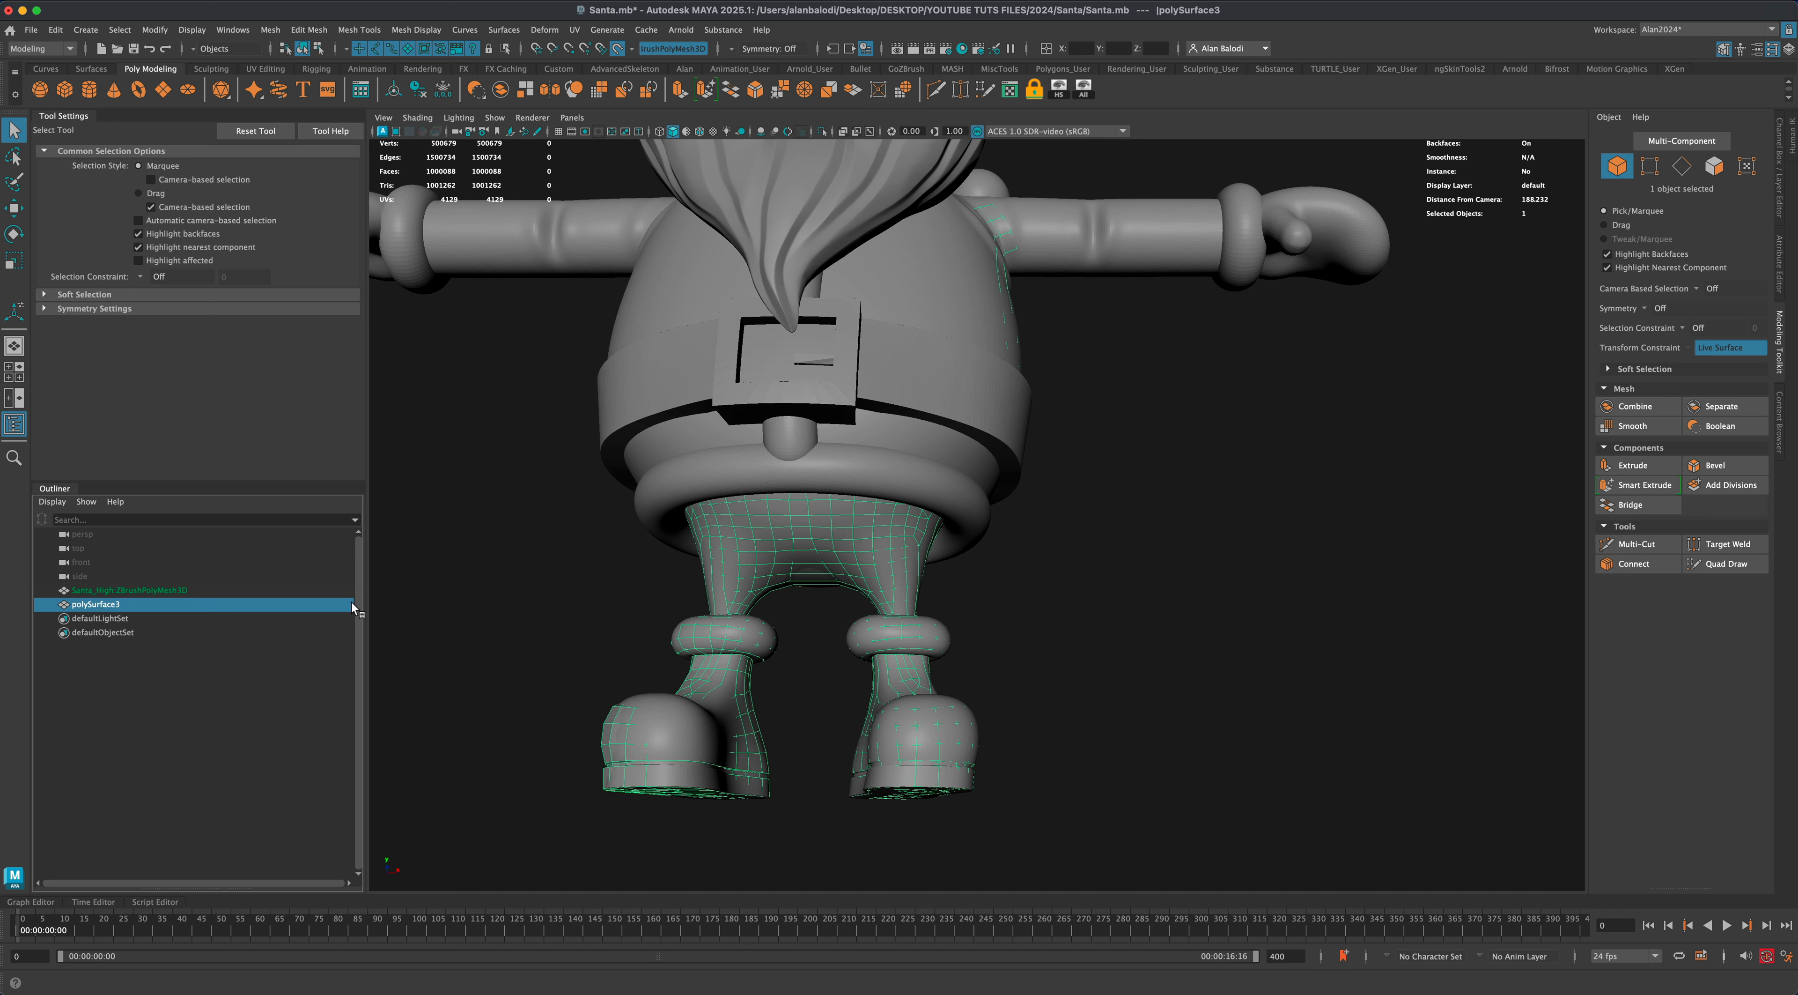
left_click(1067, 580)
left_click(907, 533)
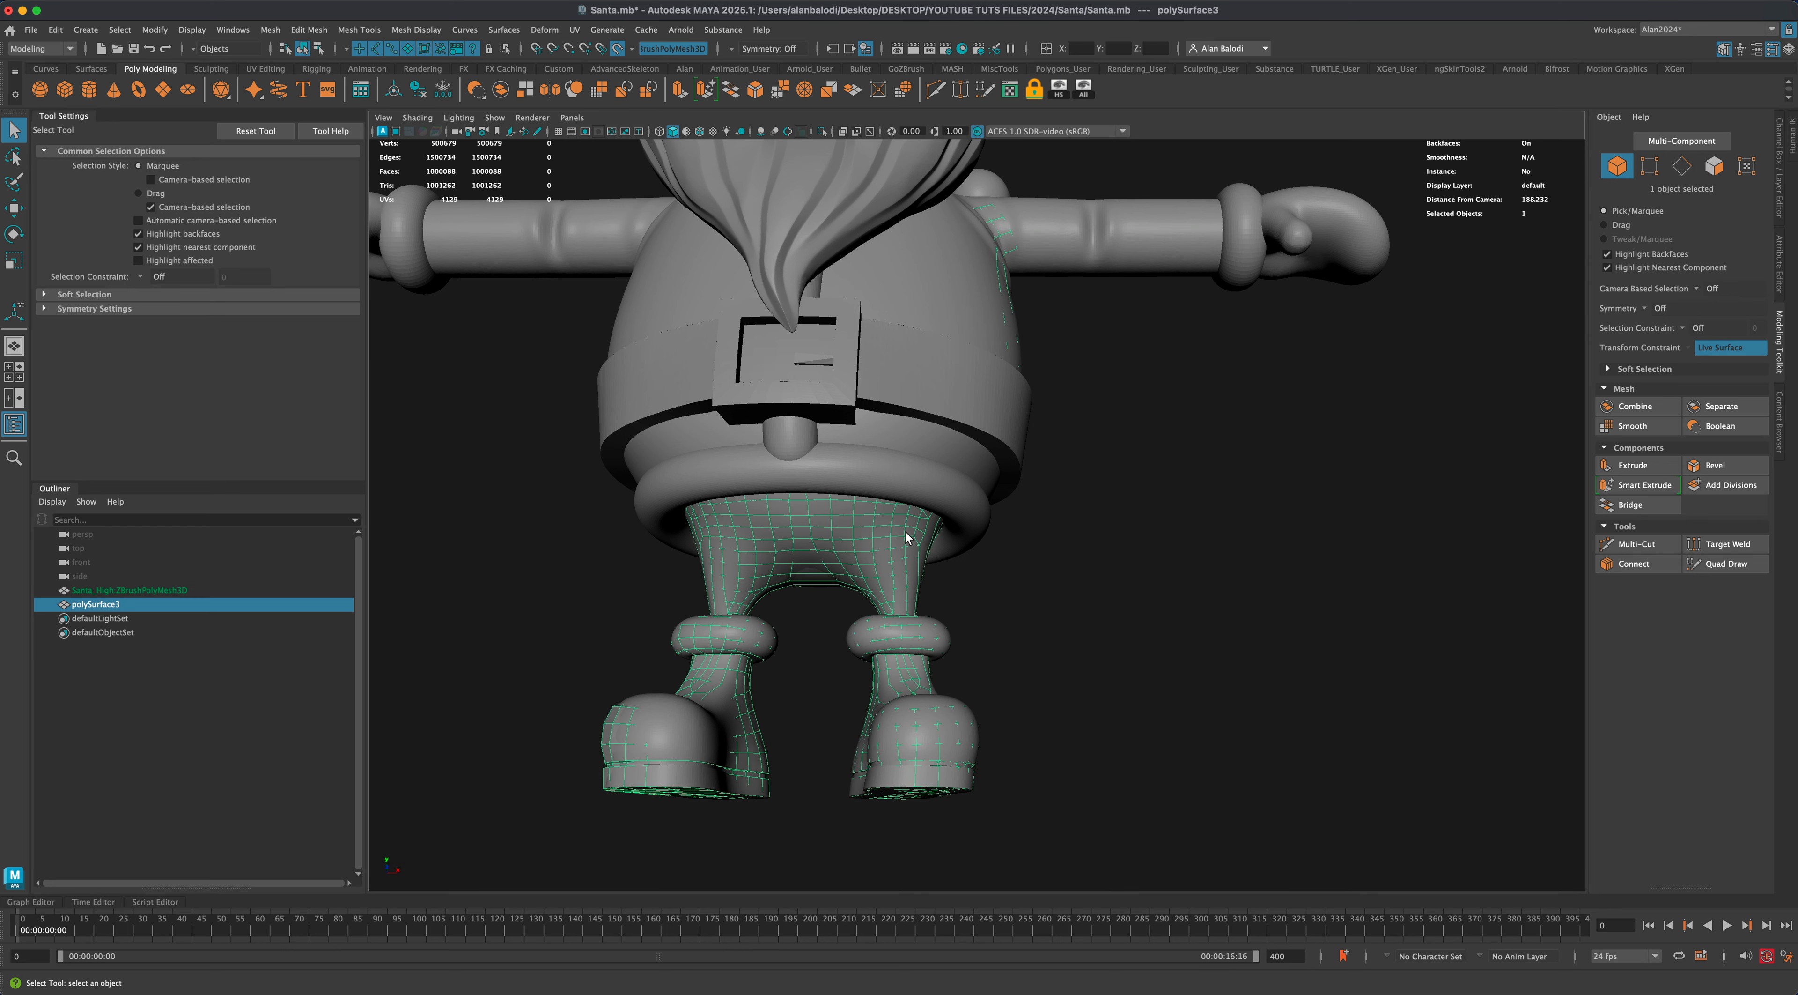
Activate Quad Draw on the combined mesh and examine the crotch and both soles from the front and below.
left_click(985, 90)
mouse_move(1147, 537)
right_mouse_down("alt")
mouse_move(1161, 545)
mouse_move(1133, 578)
right_mouse_up("alt")
left_click_drag(1133, 578, 804, 569, "alt")
left_click_drag(1042, 600, 1064, 670, "alt")
right_click_drag(1064, 671, 1068, 671, "alt")
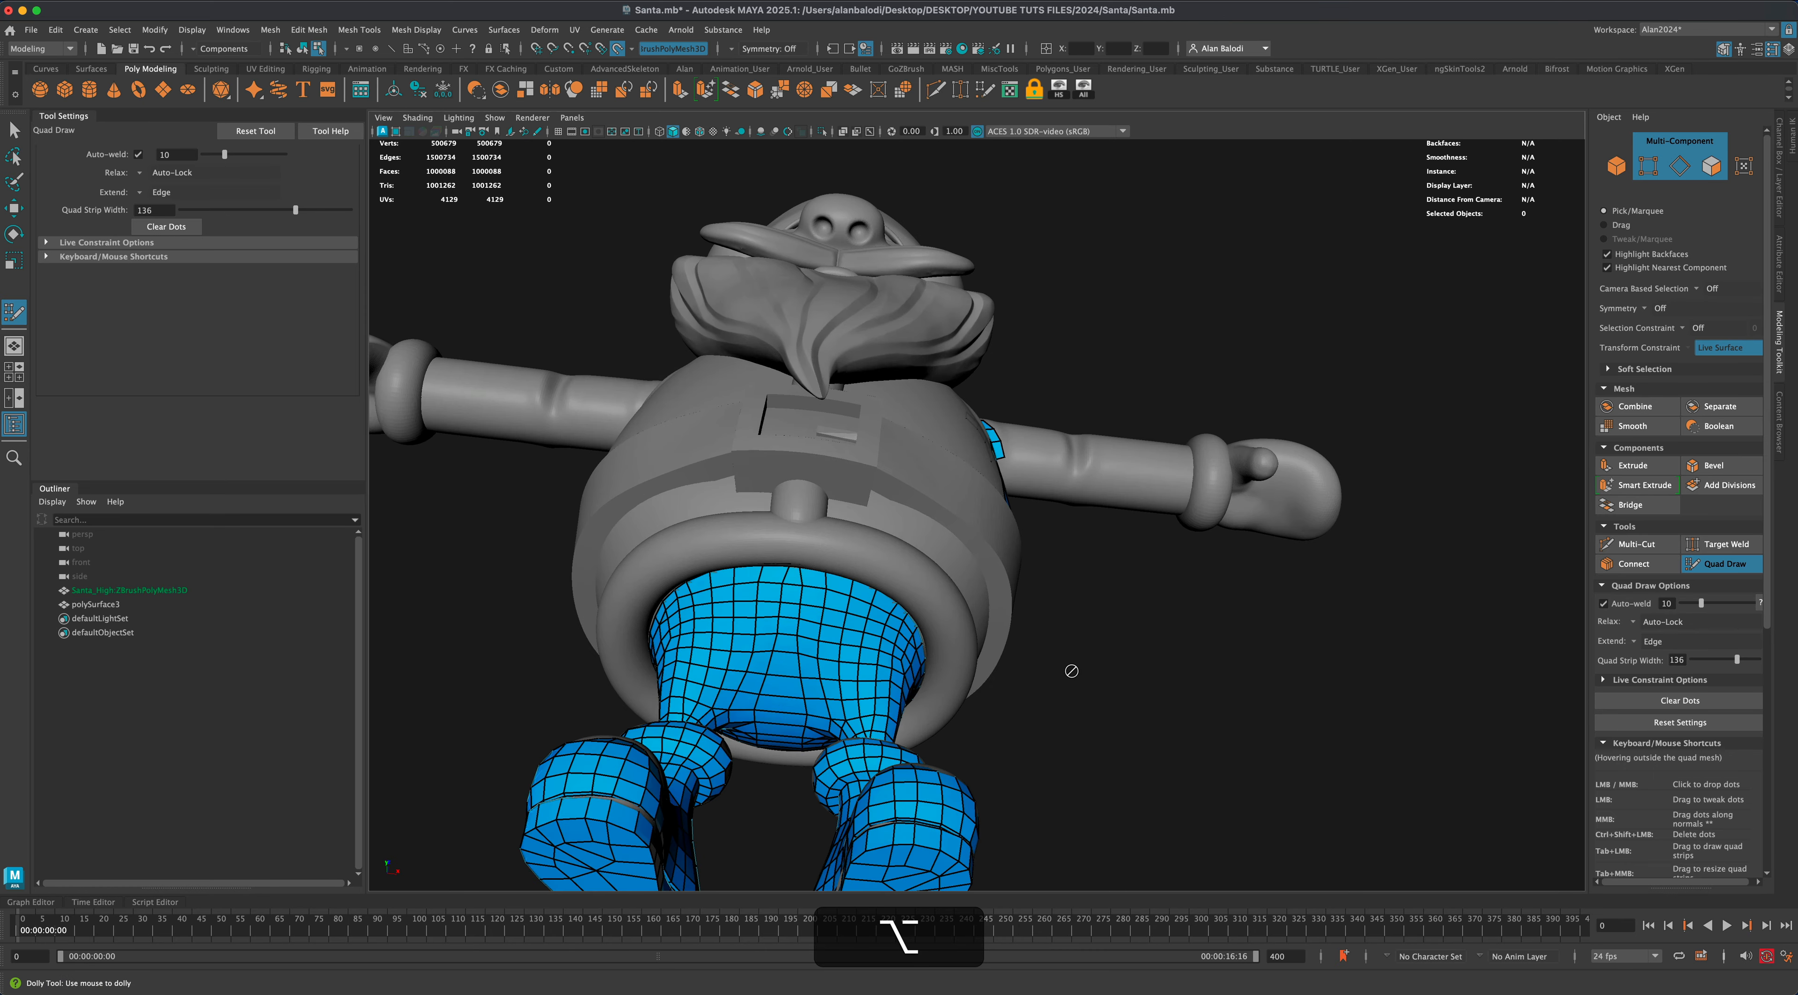
middle_click_drag(1068, 671, 920, 537, "alt")
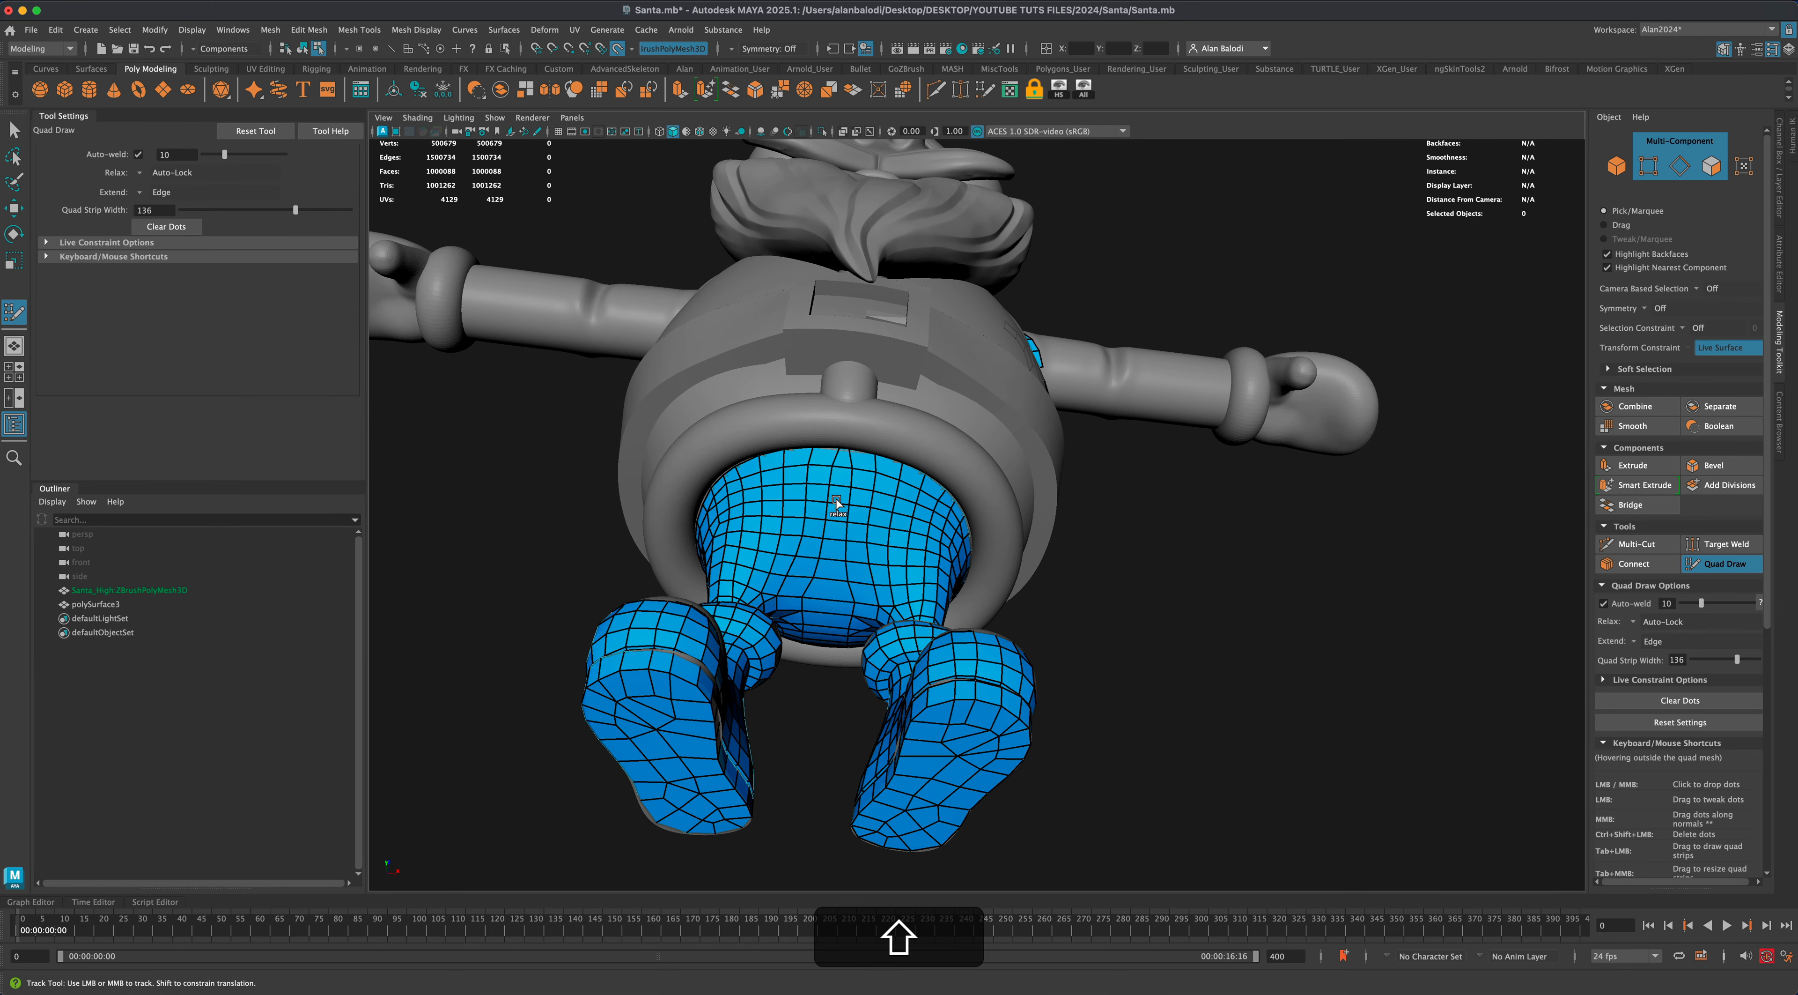
mouse_move(1115, 658)
left_mouse_down("alt+shift")
mouse_move(1140, 684)
mouse_move(1164, 638)
left_mouse_up("alt+shift")
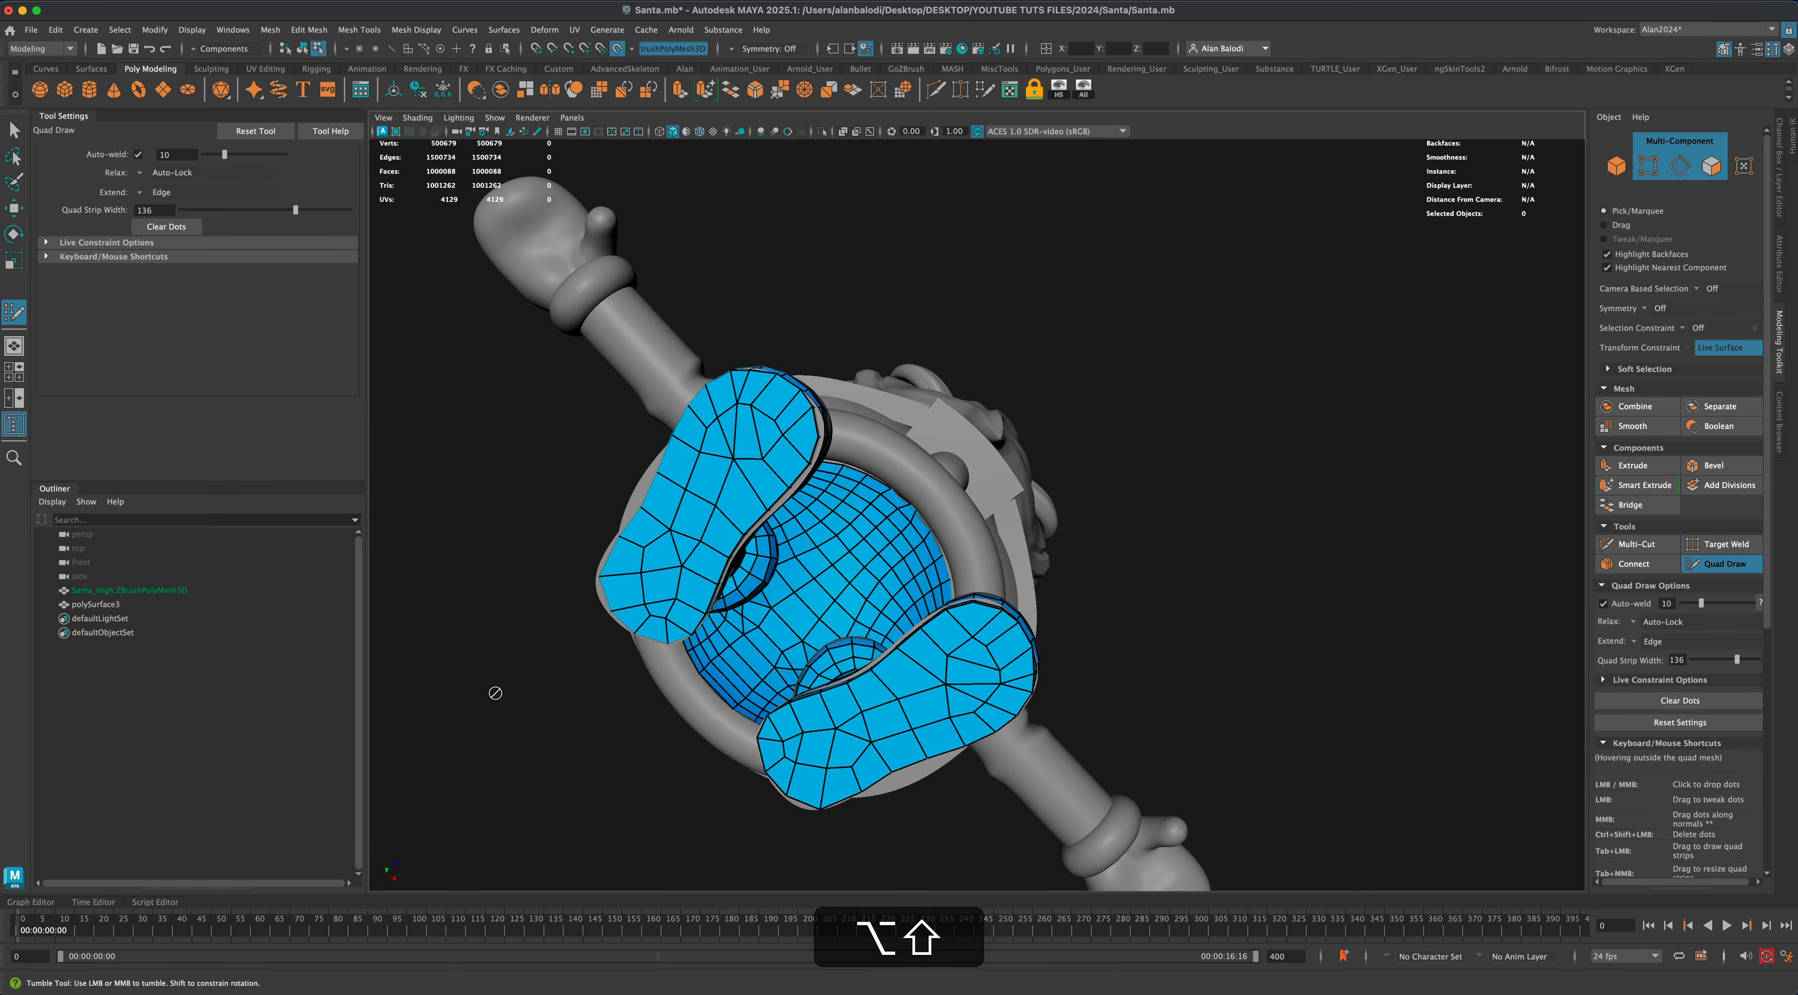
mouse_move(520, 681)
left_mouse_down("alt+shift")
mouse_move(552, 685)
mouse_move(573, 655)
left_mouse_up("alt+shift")
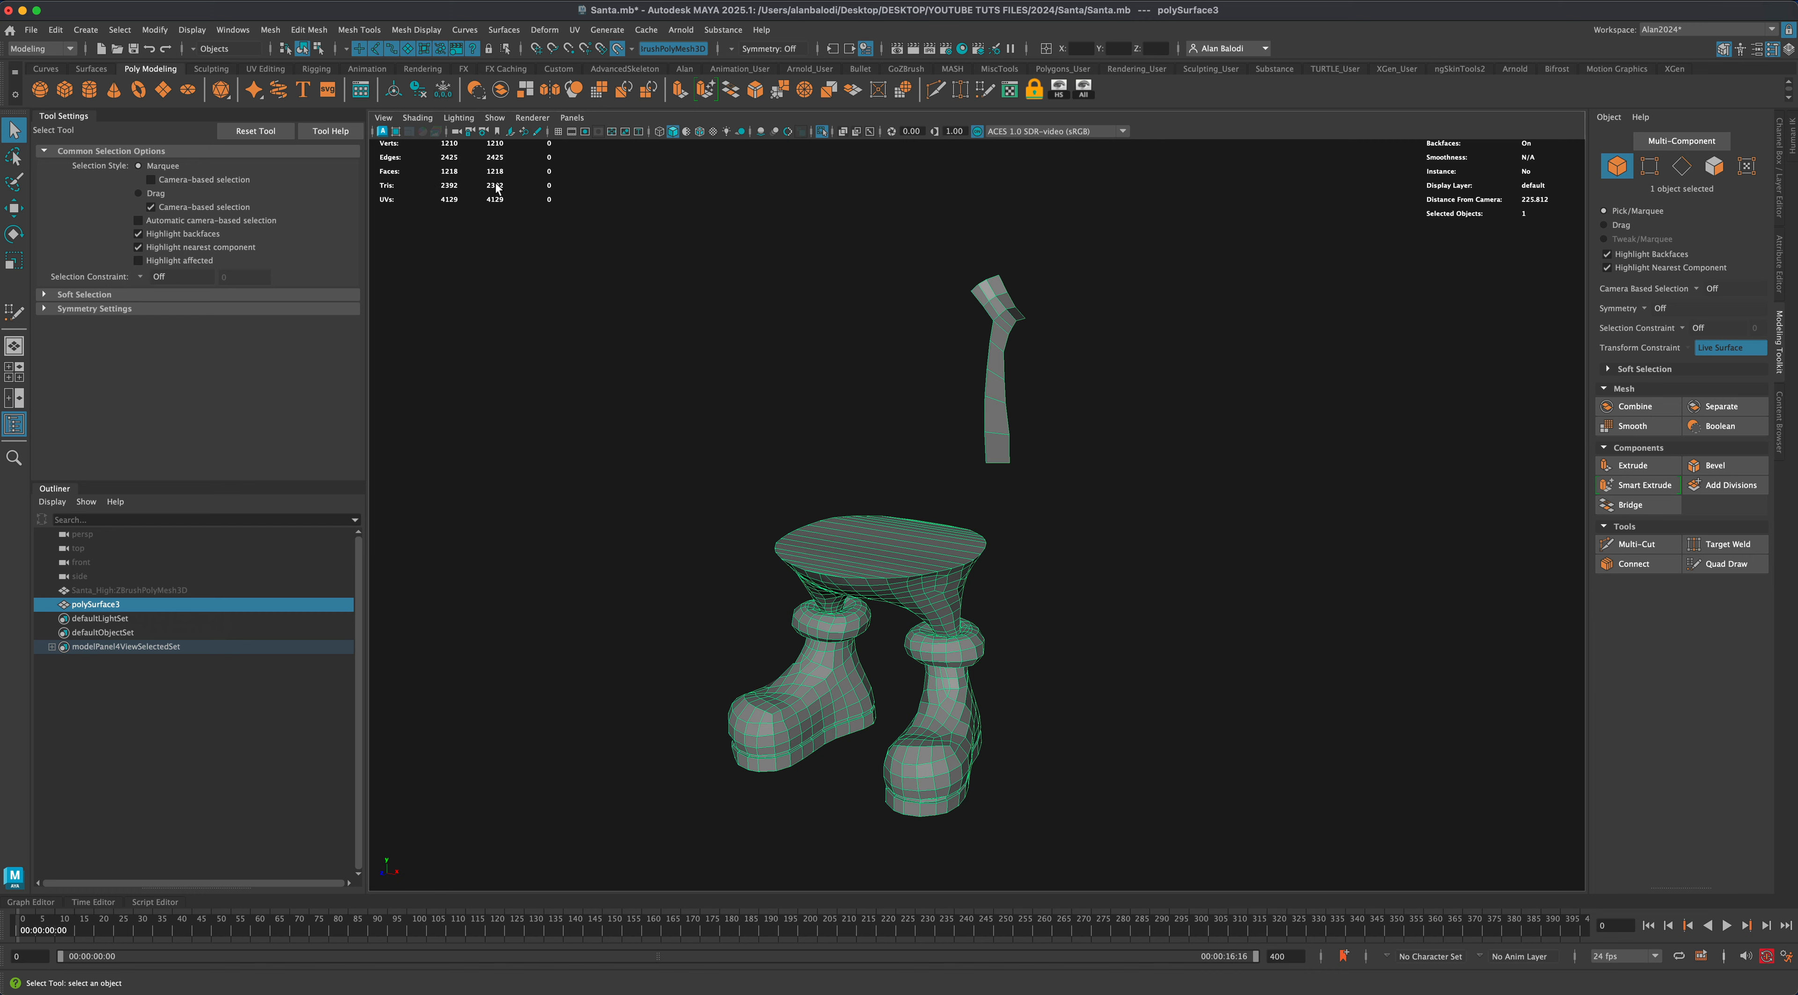
Select and delete the row of bridged faces that caps the open top of the two legs.
left_click_drag(1075, 629, 904, 598, "alt")
right_click_drag(831, 579, 827, 616)
left_click(801, 627)
left_click_drag(801, 627, 946, 589, "alt")
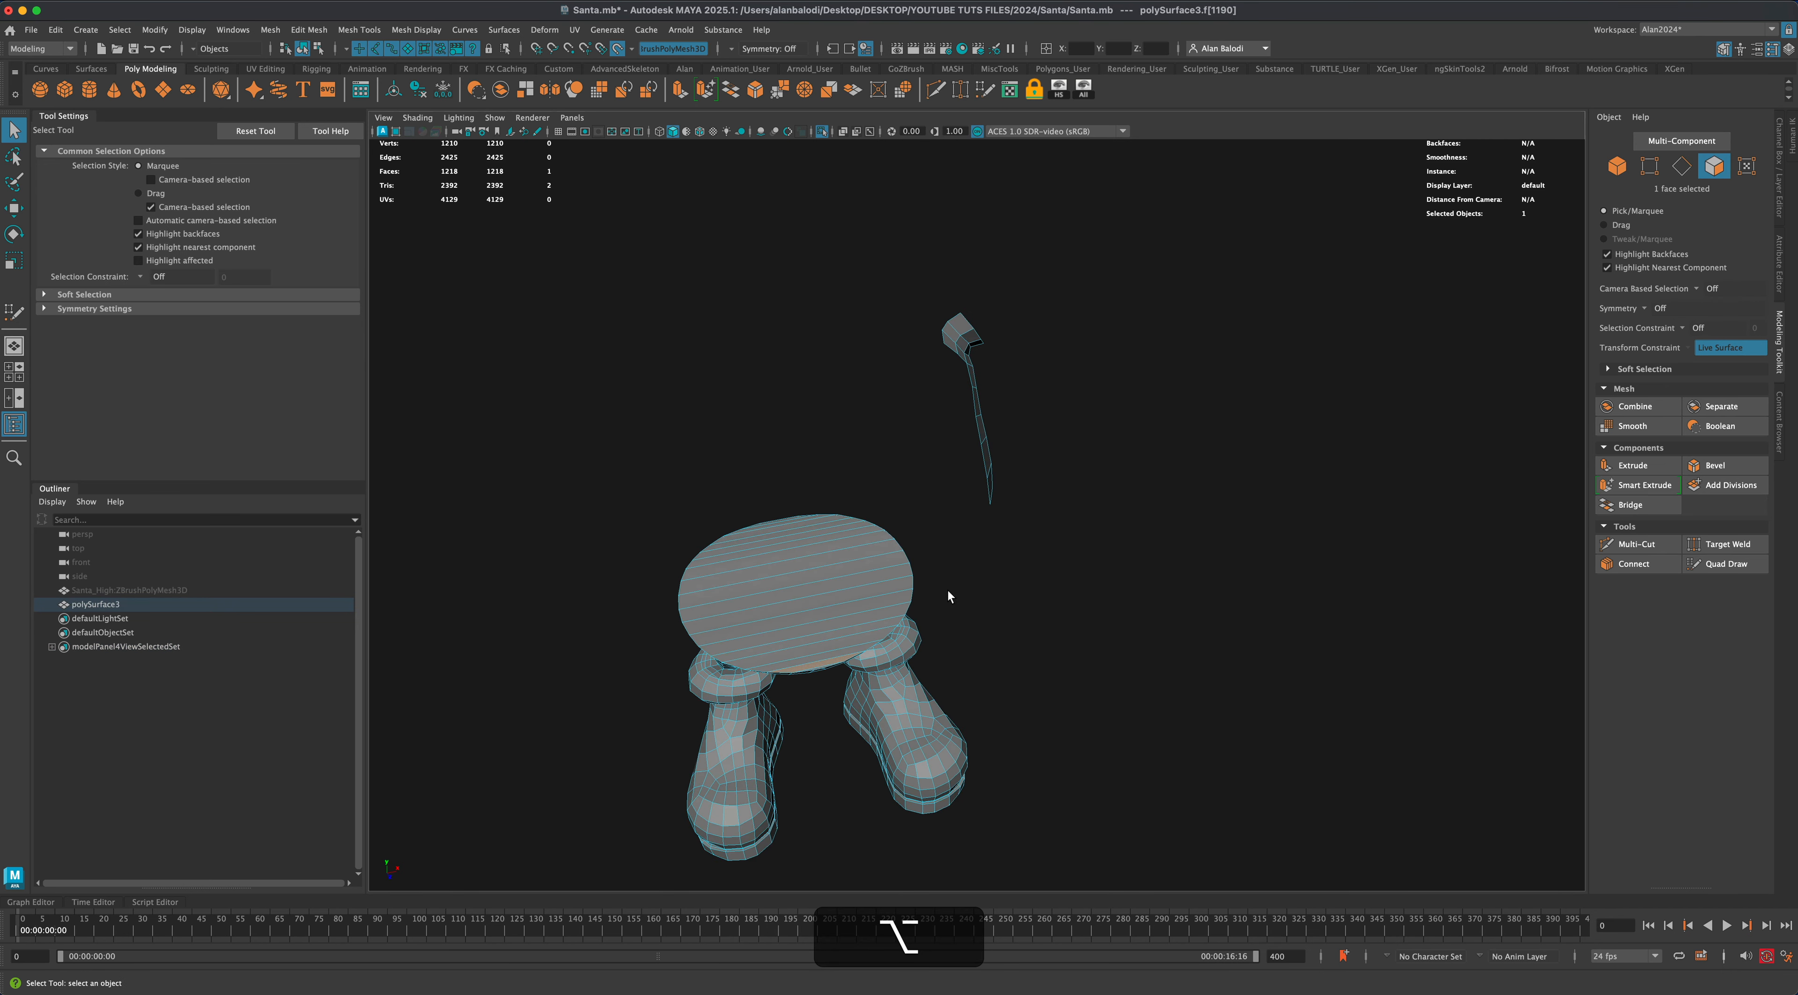
double_click(771, 536, "shift")
left_click_drag(781, 536, 964, 641, "alt")
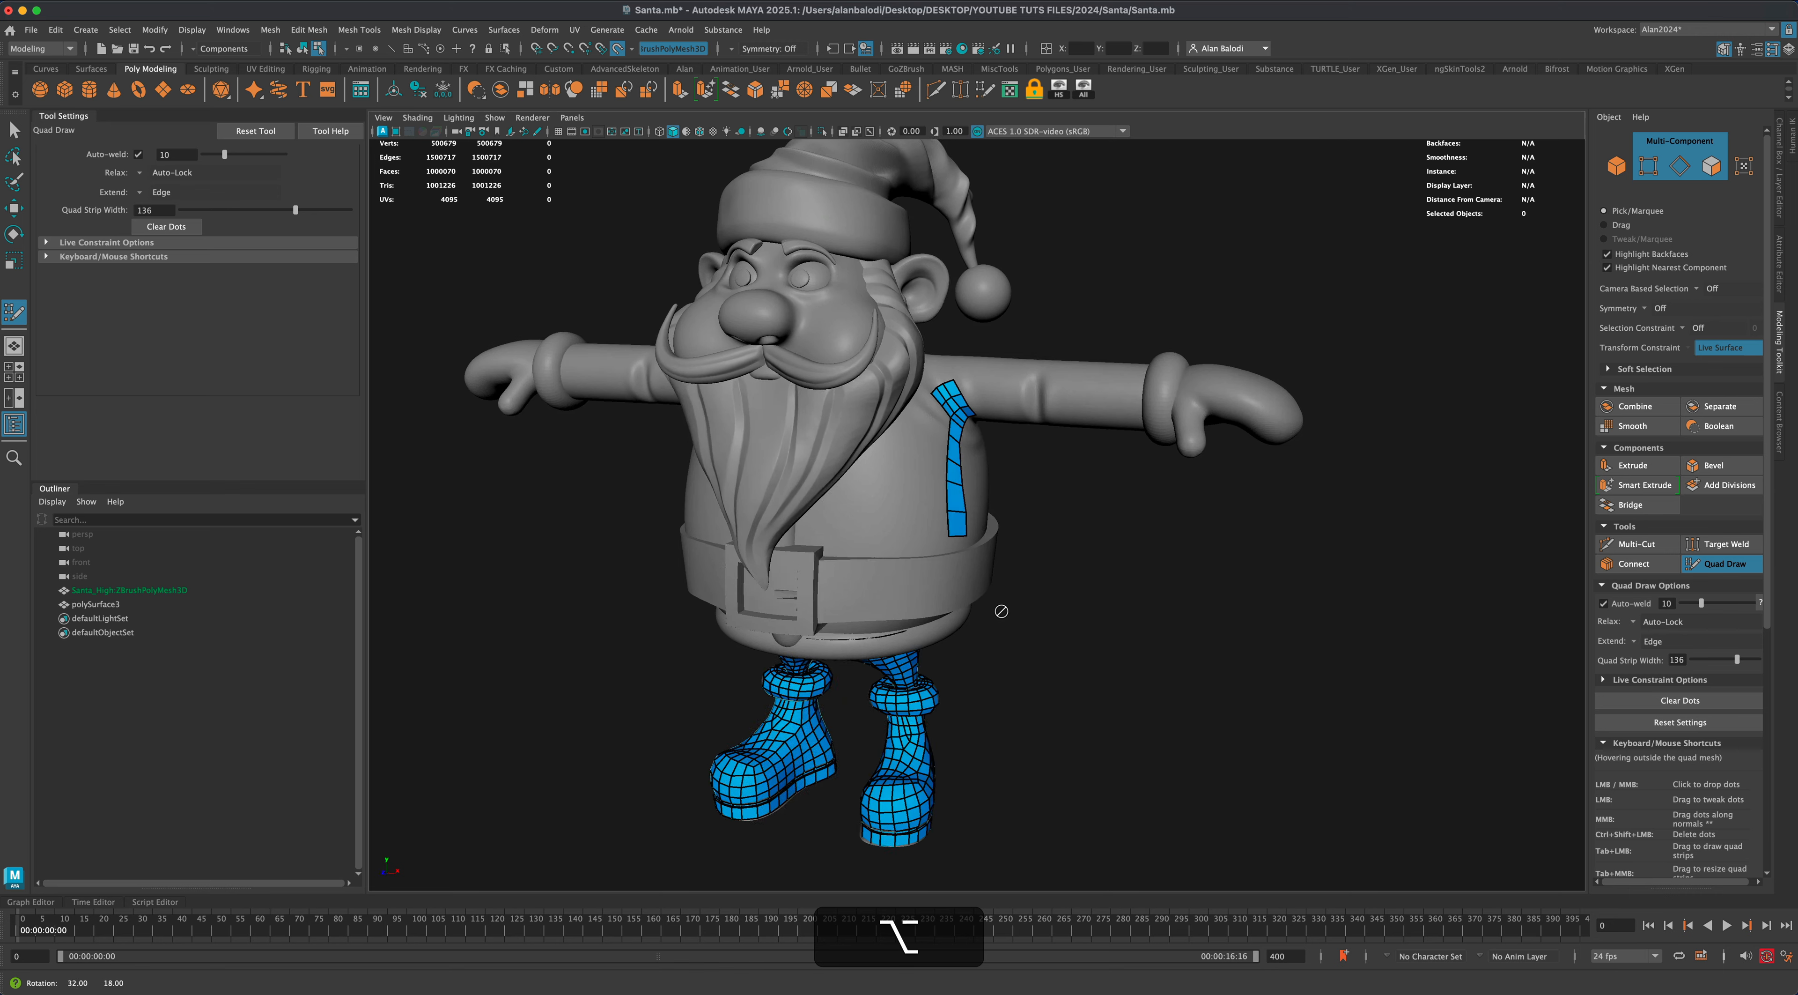
Select all connected faces of the quad strip on the chest and shoulder and delete them.
mouse_move(1047, 615)
left_mouse_down("alt")
mouse_move(1005, 608)
mouse_move(1079, 621)
mouse_move(1075, 590)
mouse_move(907, 667)
mouse_move(1083, 719)
left_mouse_up("alt")
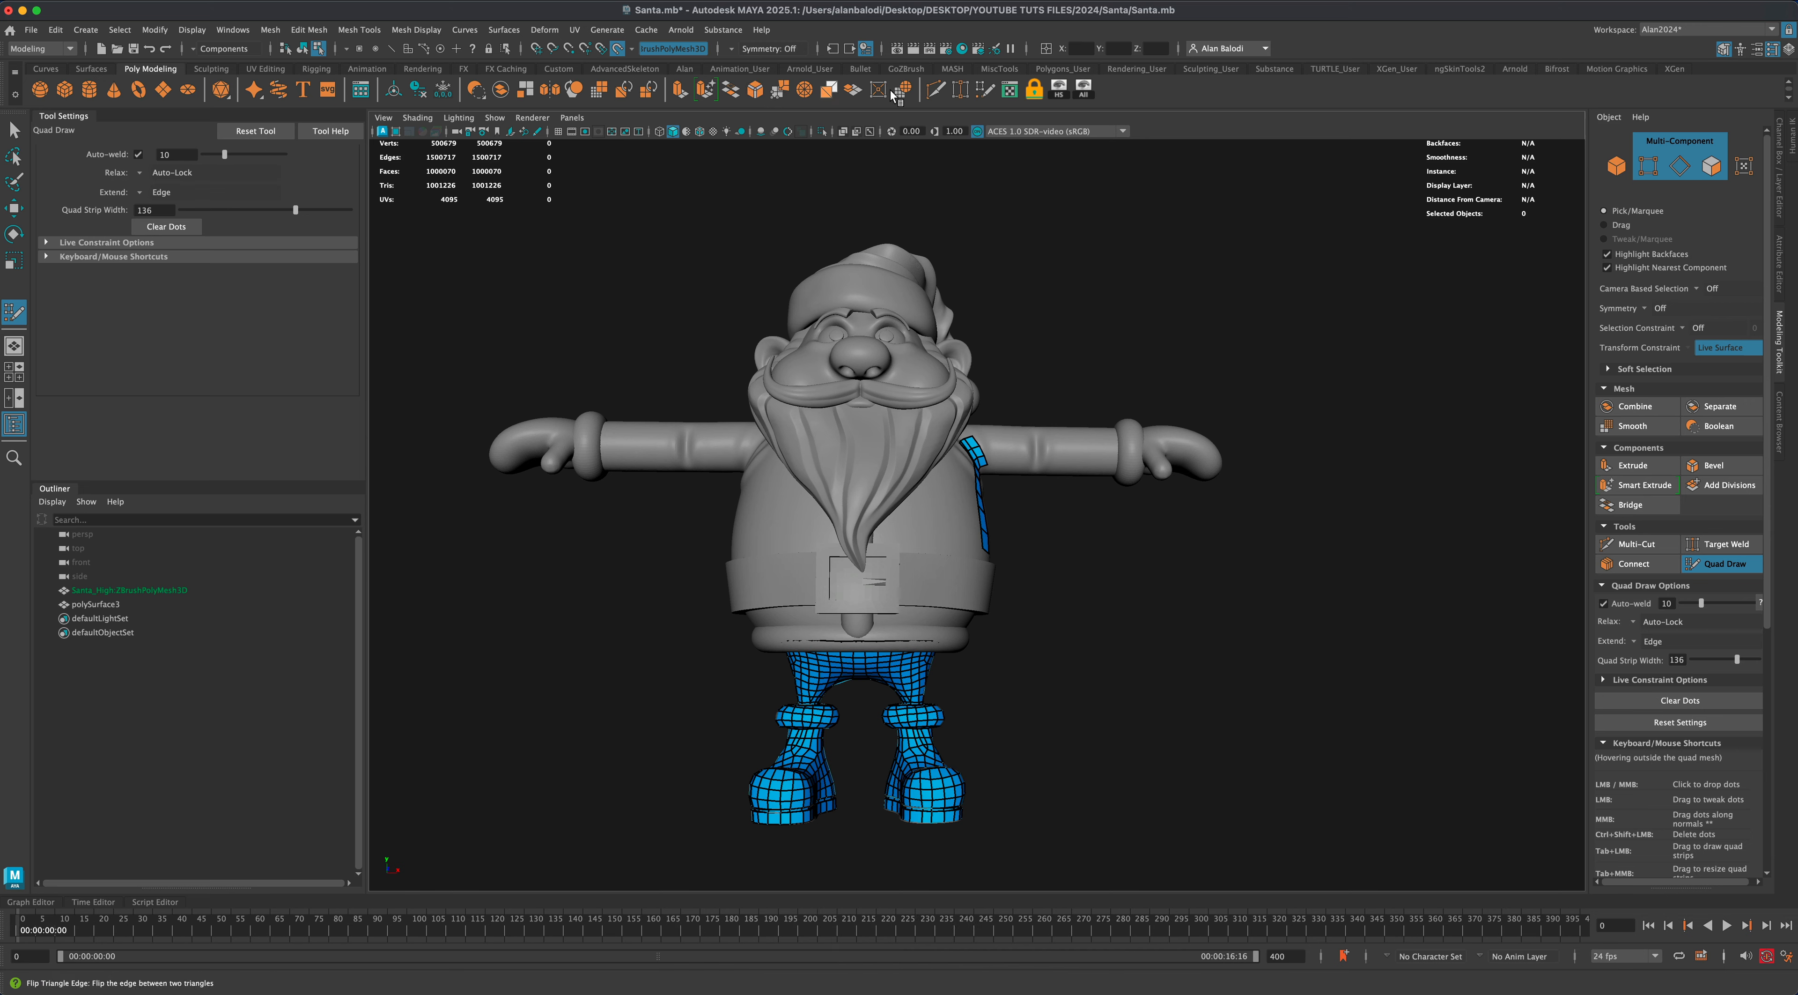
mouse_move(1196, 624)
left_mouse_down("alt")
mouse_move(1188, 645)
mouse_move(1177, 627)
mouse_move(1196, 613)
mouse_move(1180, 625)
left_mouse_up("alt")
right_click_drag(1179, 625, 1166, 641, "alt")
left_click_drag(1167, 640, 1145, 622, "alt")
key("q")
right_click_drag(1006, 515, 1007, 559)
double_click(1007, 516)
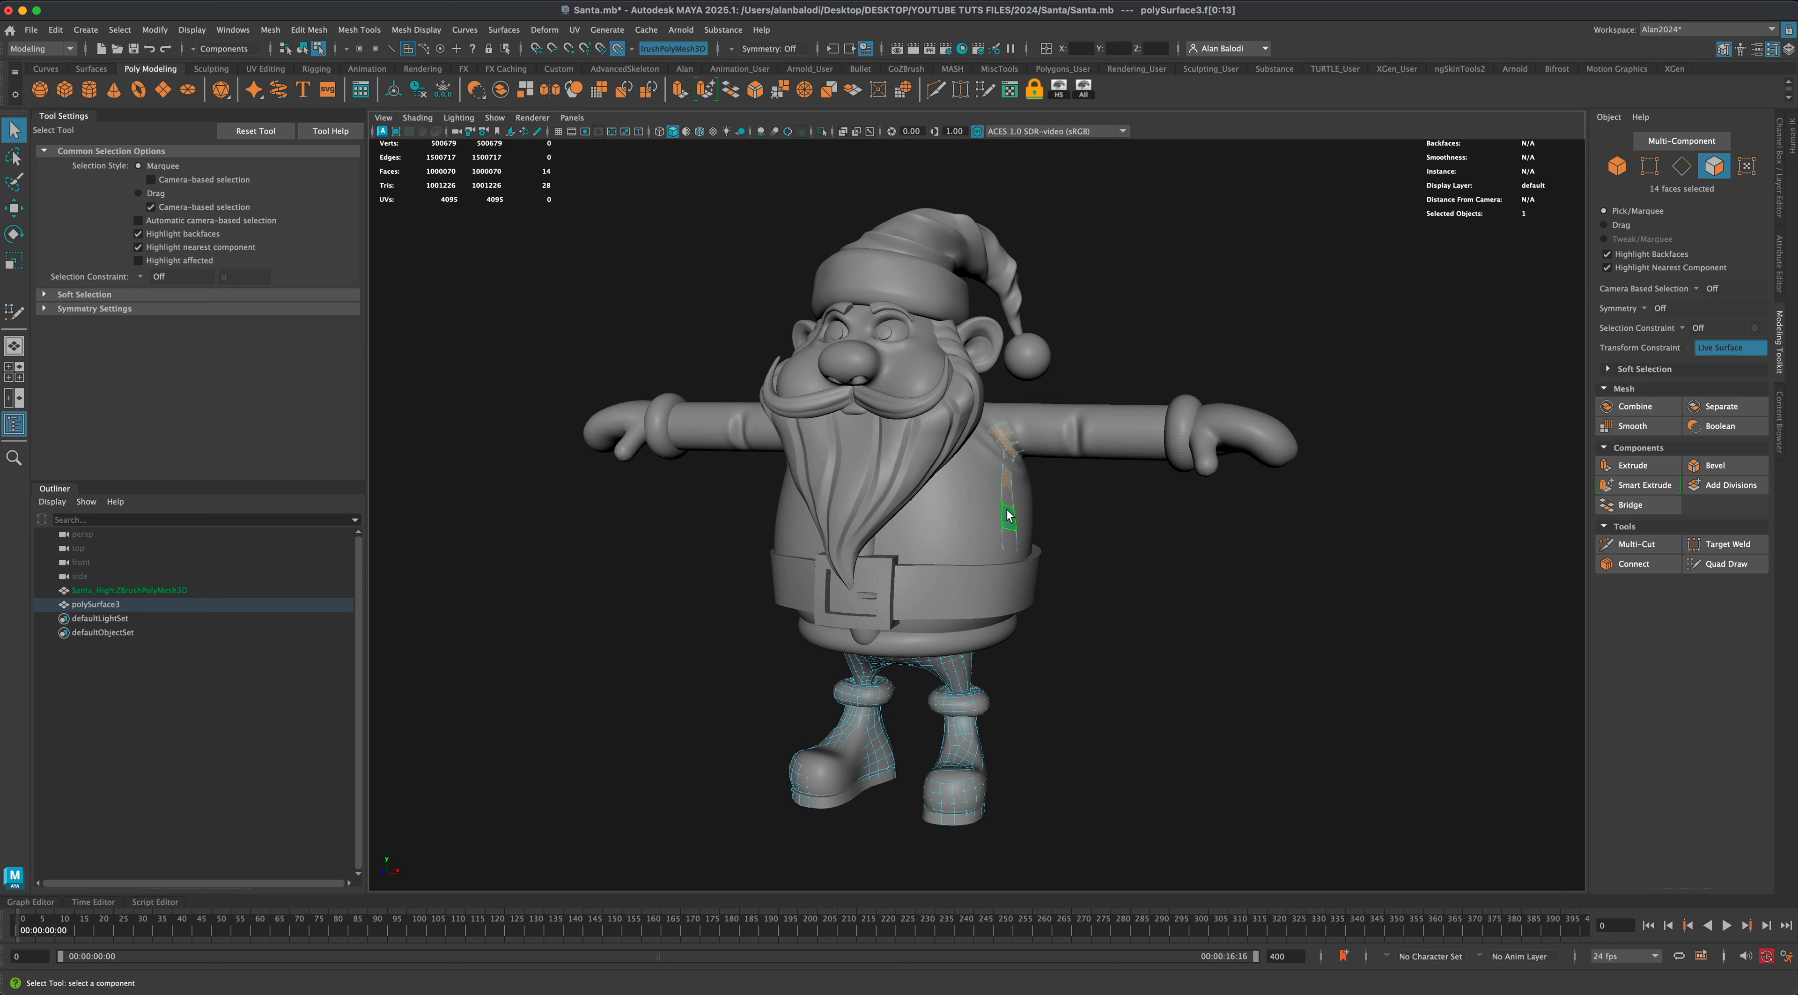
key("Delete")
mouse_move(1110, 534)
left_mouse_down("alt")
mouse_move(1110, 565)
mouse_move(1098, 542)
left_mouse_up("alt")
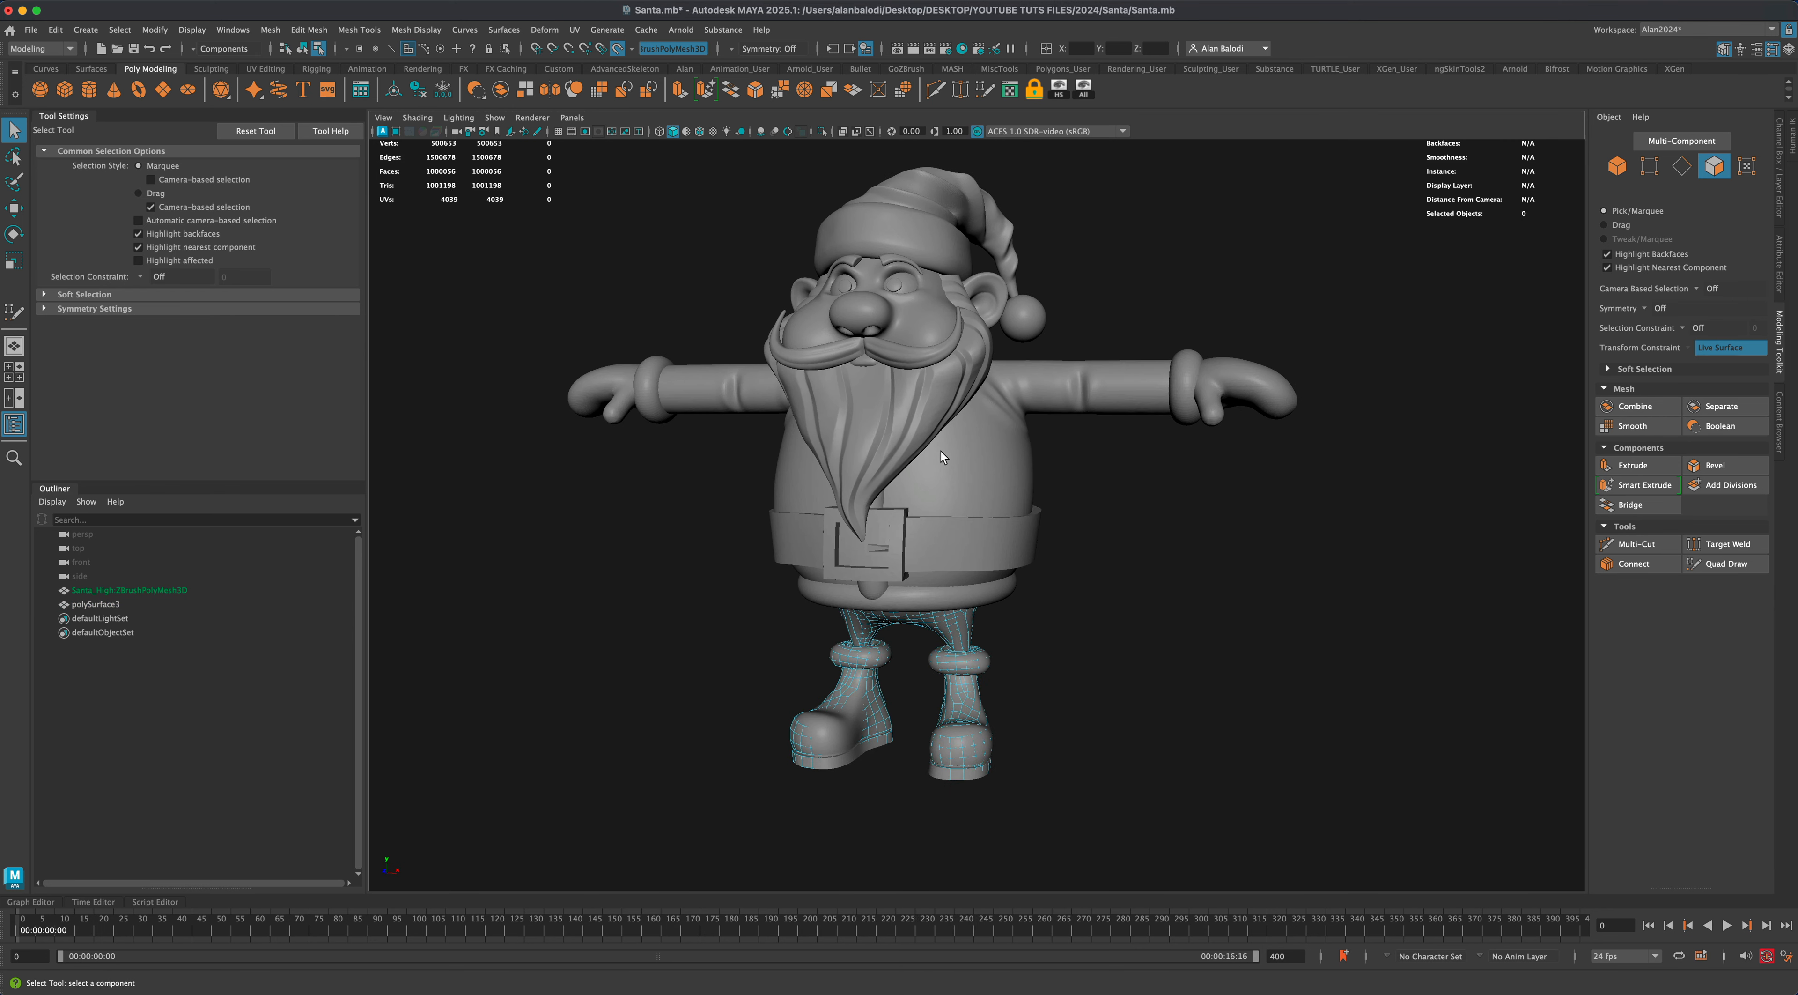
Return to object selection and select the remaining leg mesh, polySurface3.
right_click_drag(962, 622, 1034, 651)
left_click(1034, 652)
left_click_drag(1034, 658, 1124, 659, "alt")
left_click(959, 631)
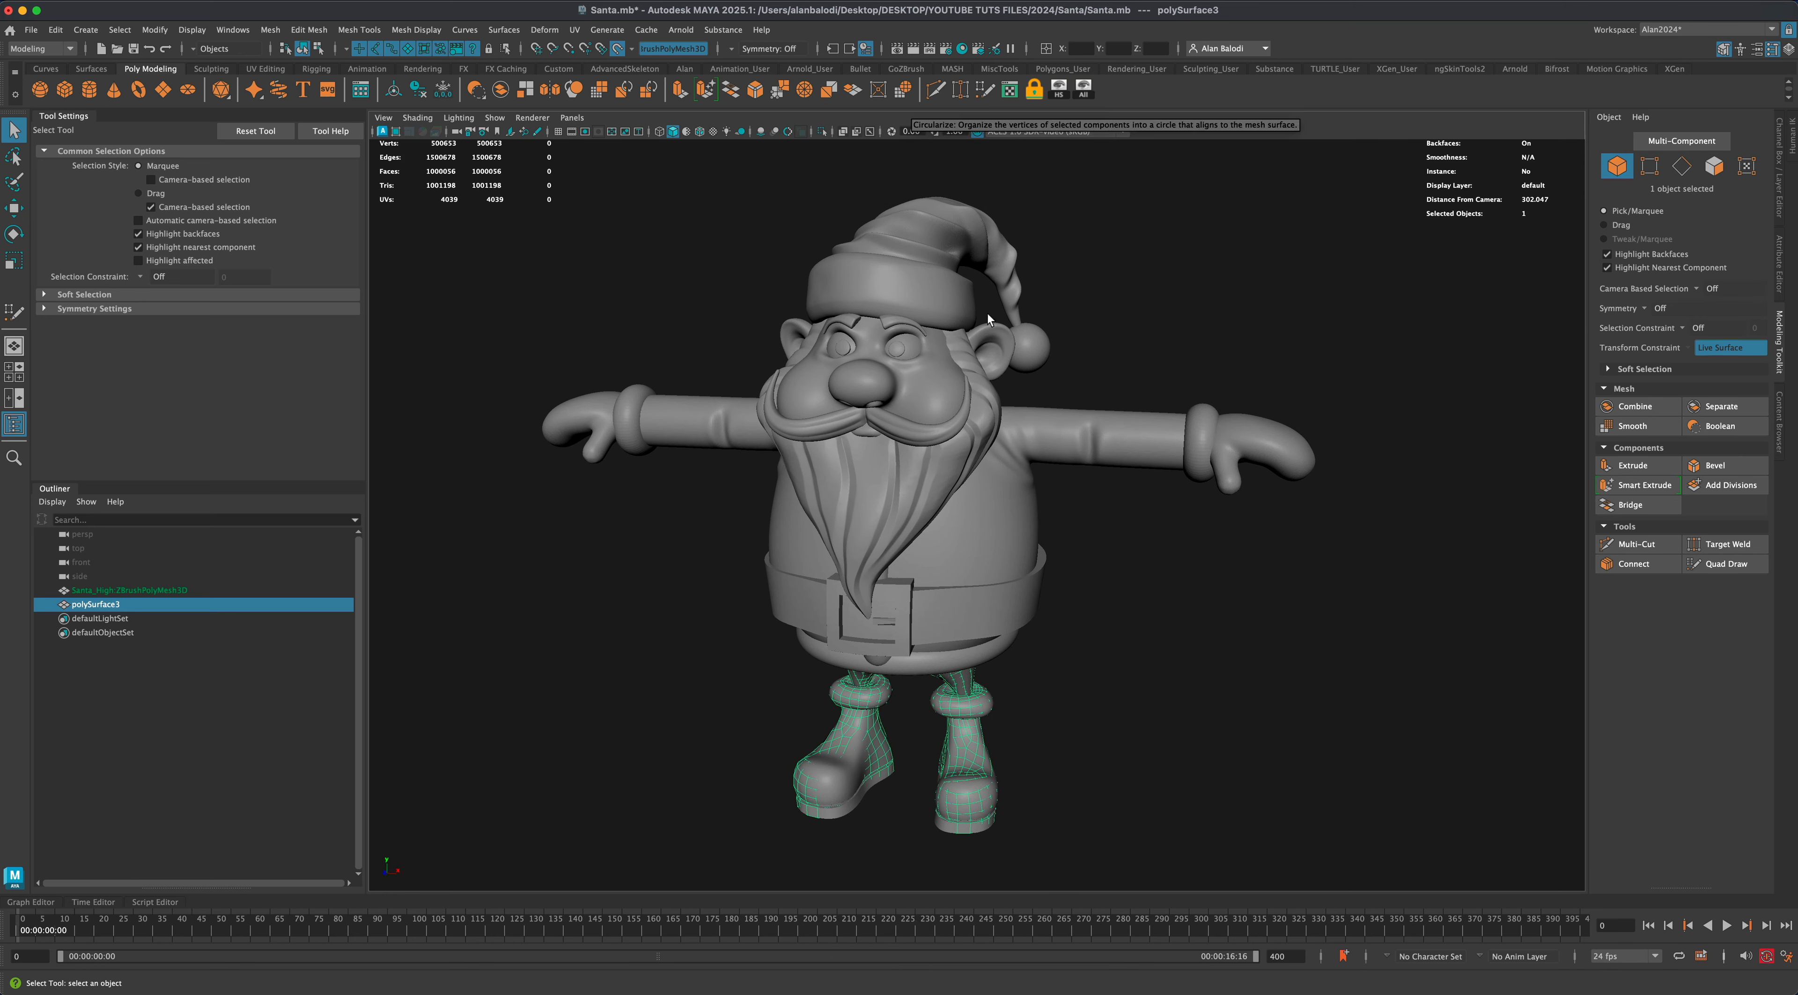
left_click(1089, 572)
left_click_drag(1054, 617, 1075, 596, "alt")
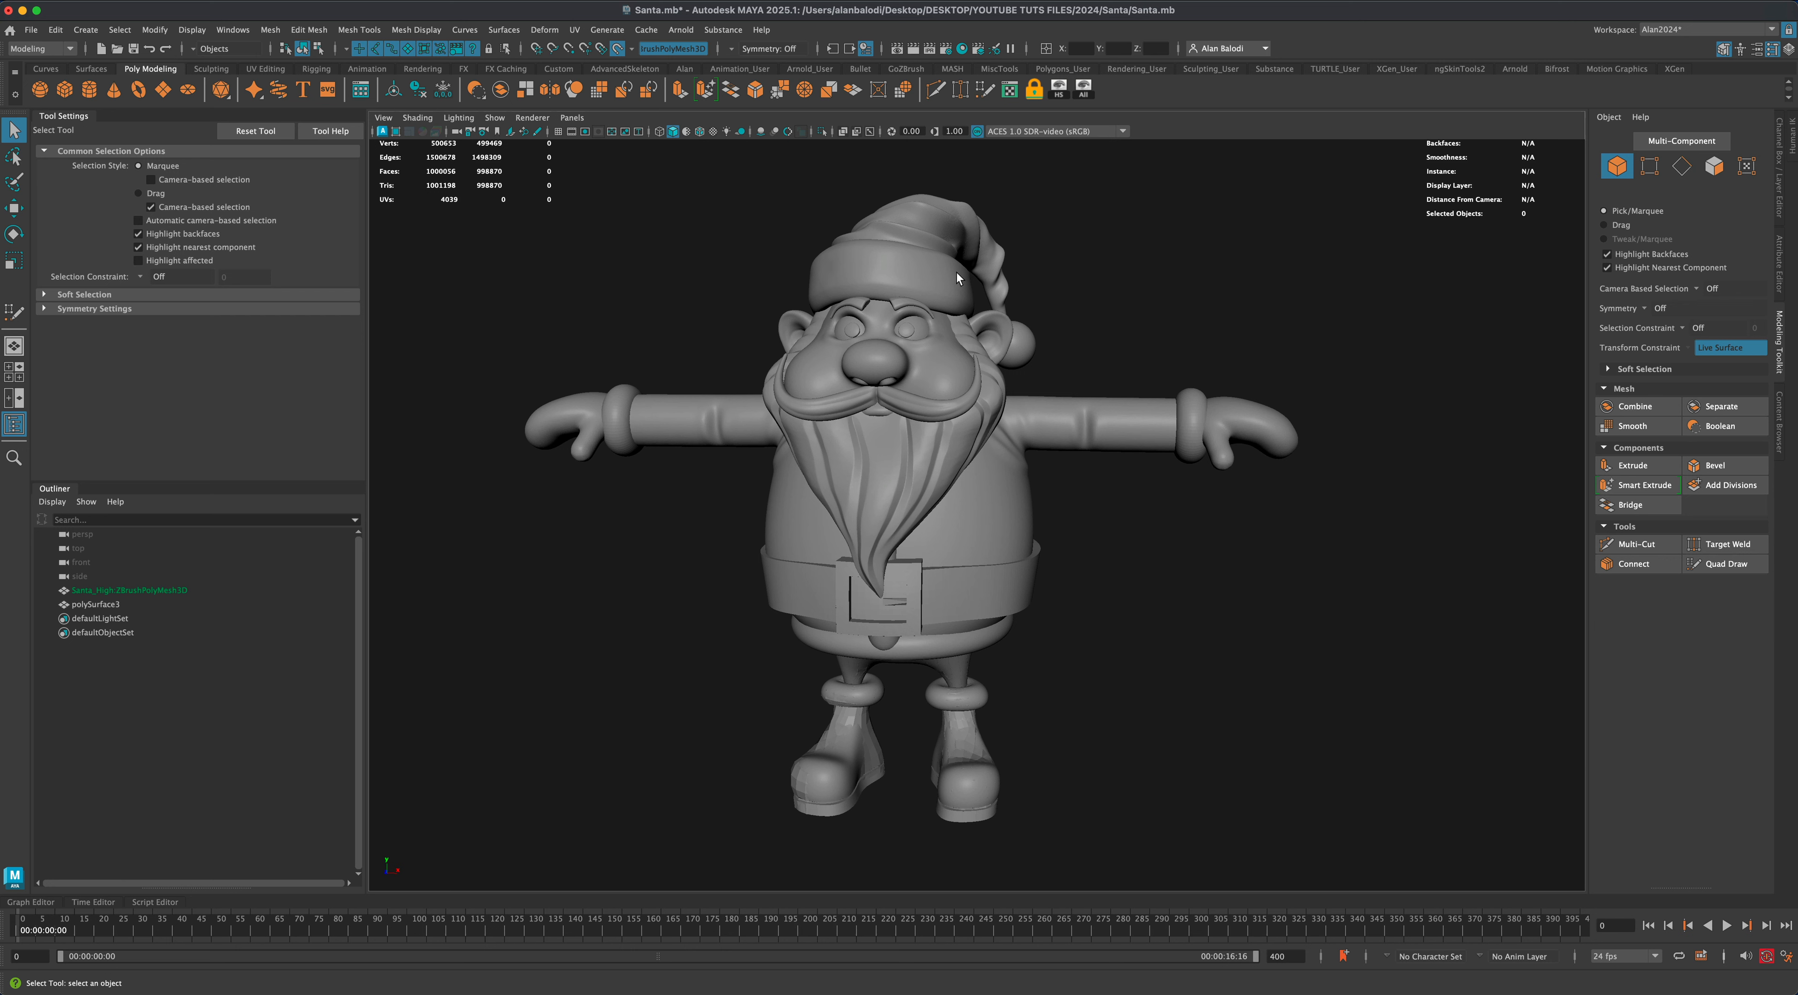
left_click_drag(1089, 551, 1087, 553, "alt")
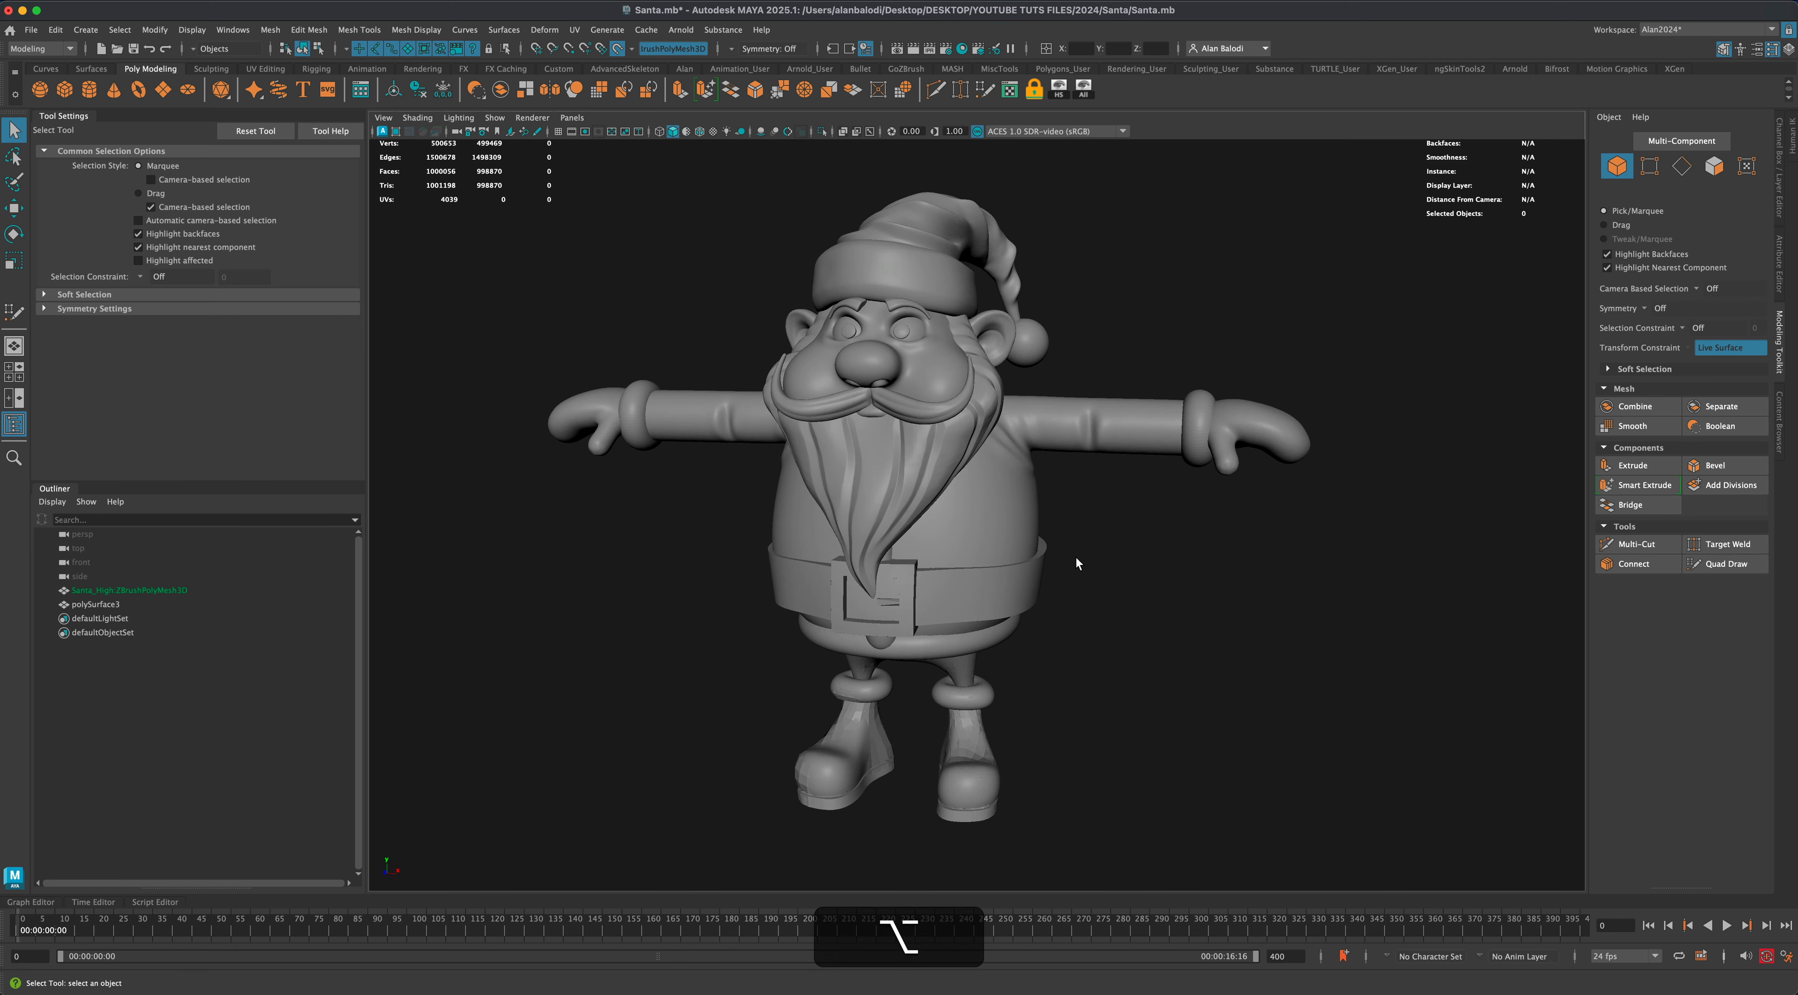
left_click_drag(1085, 637, 1107, 583, "alt")
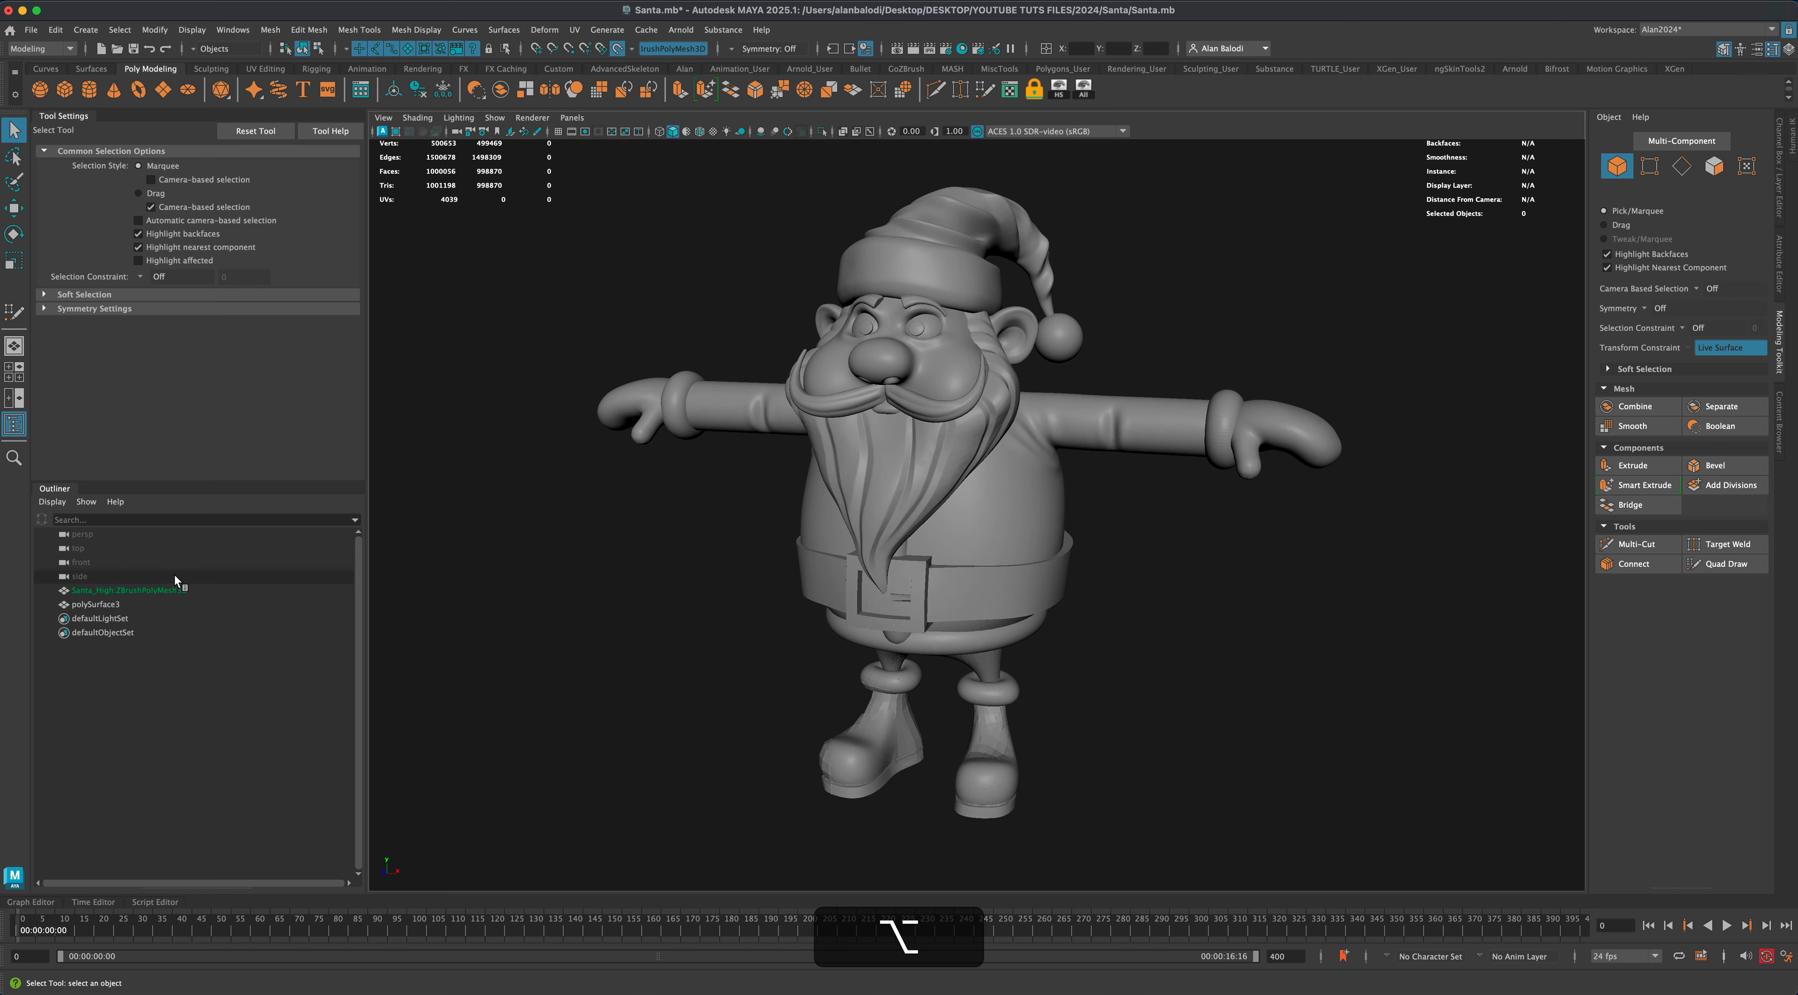
left_click(113, 604)
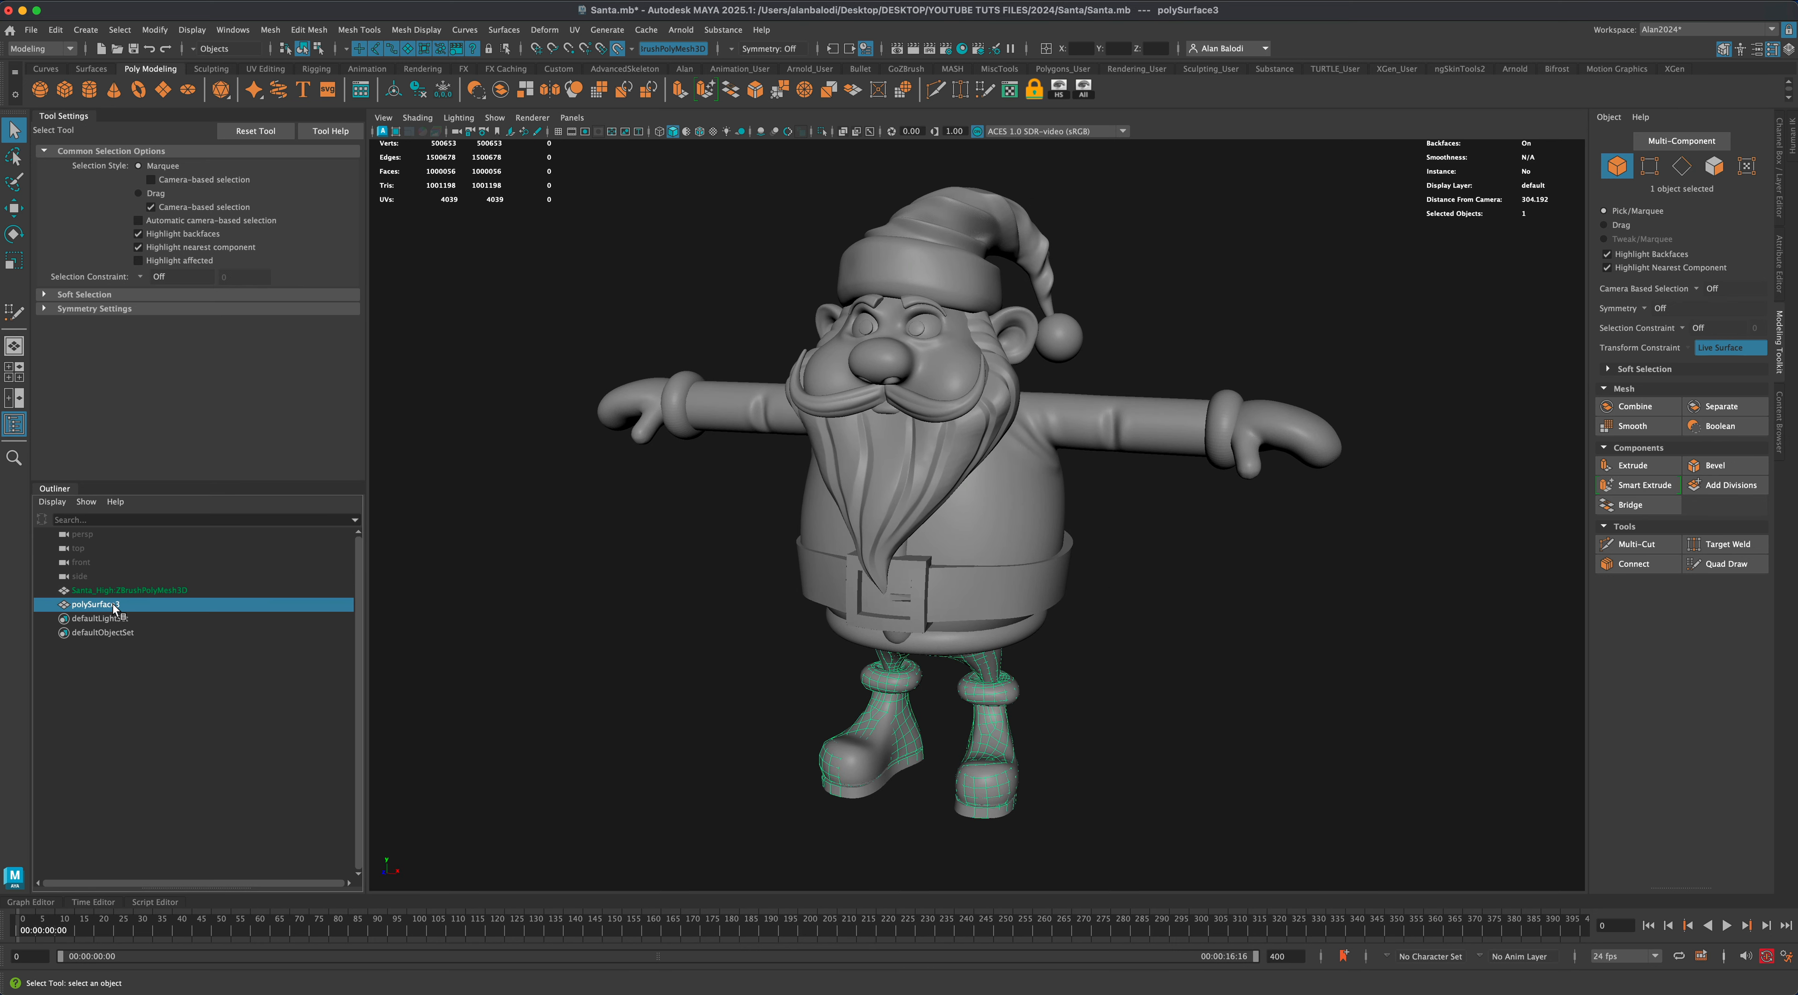
Rename the retopologised leg mesh polySurface3 as low and clear the selection.
double_click(114, 605)
type("low")
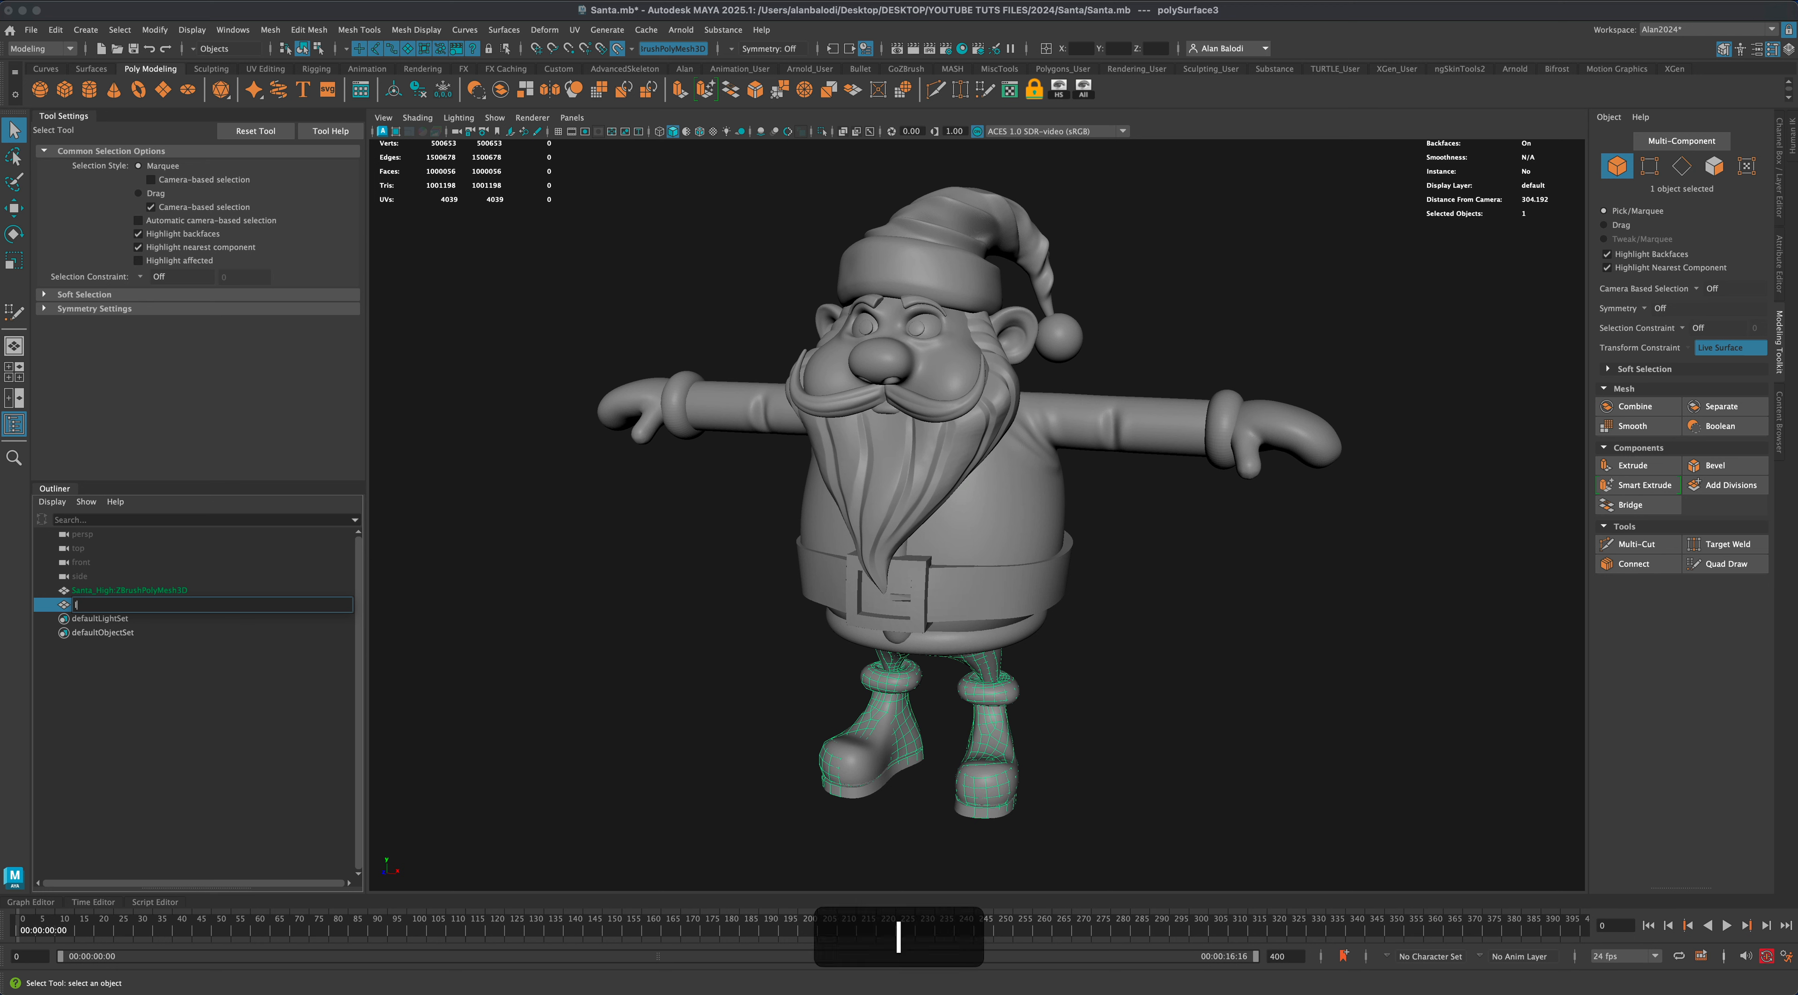
key("Return")
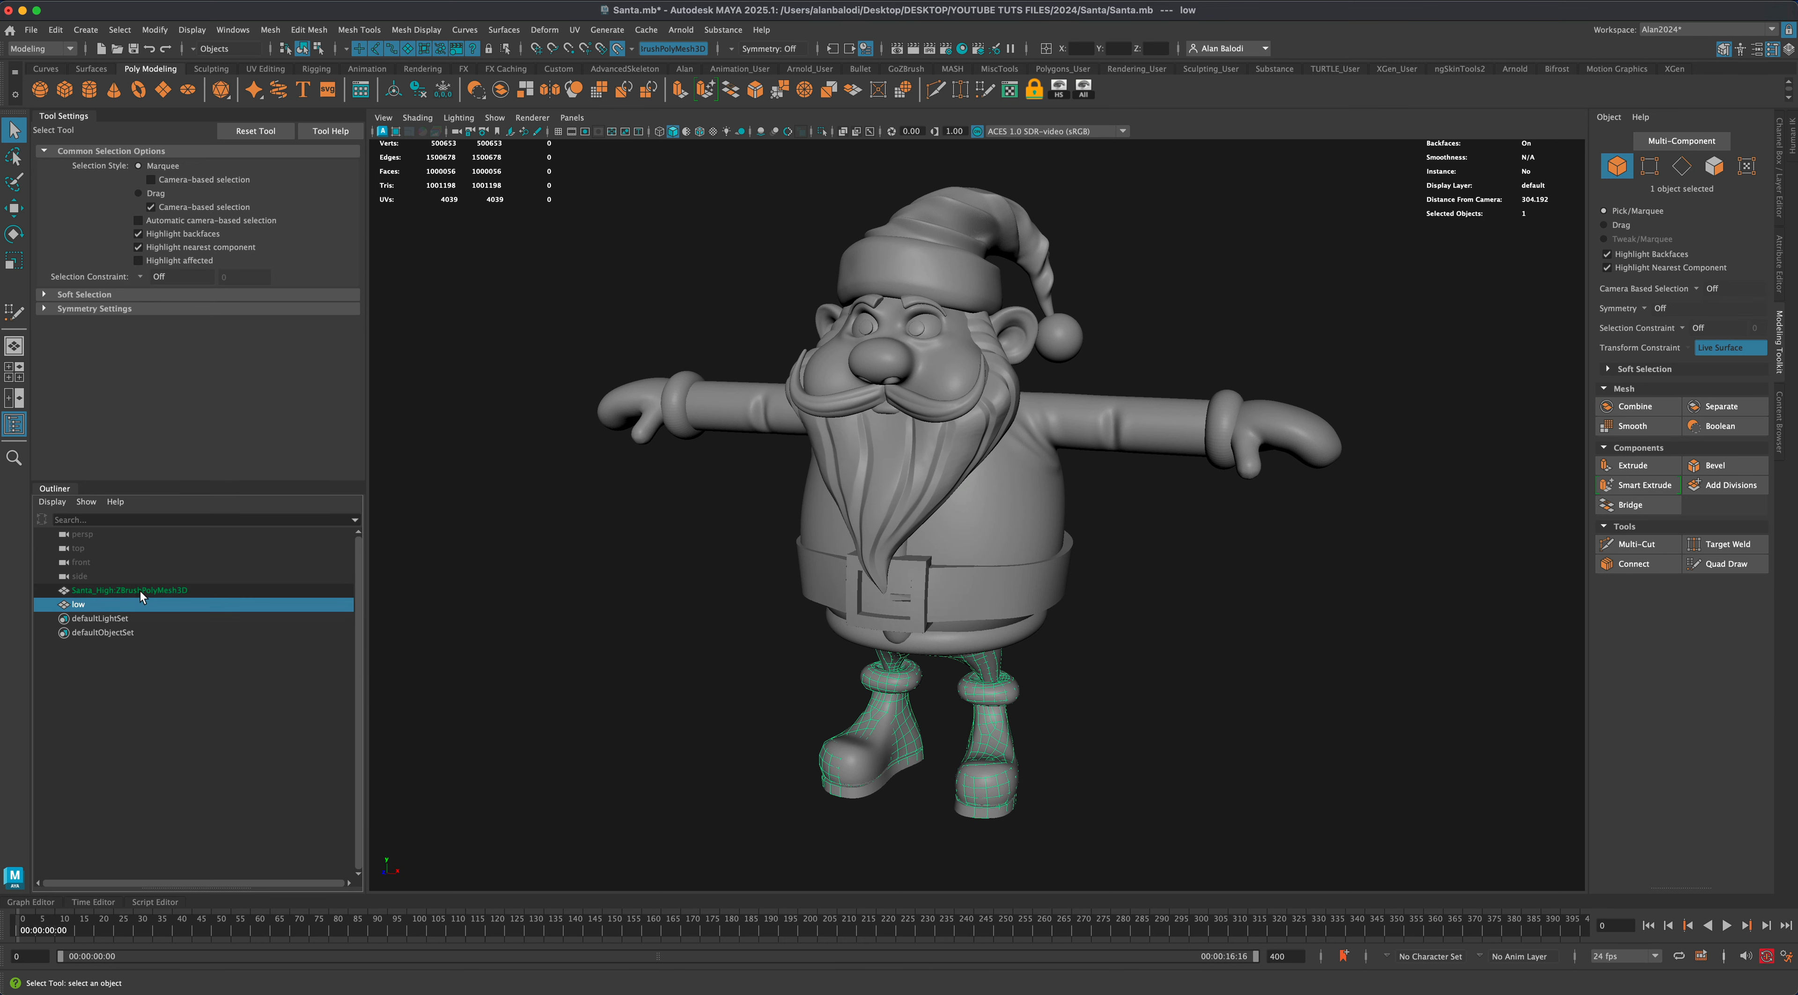
left_click(140, 591)
left_click(146, 672)
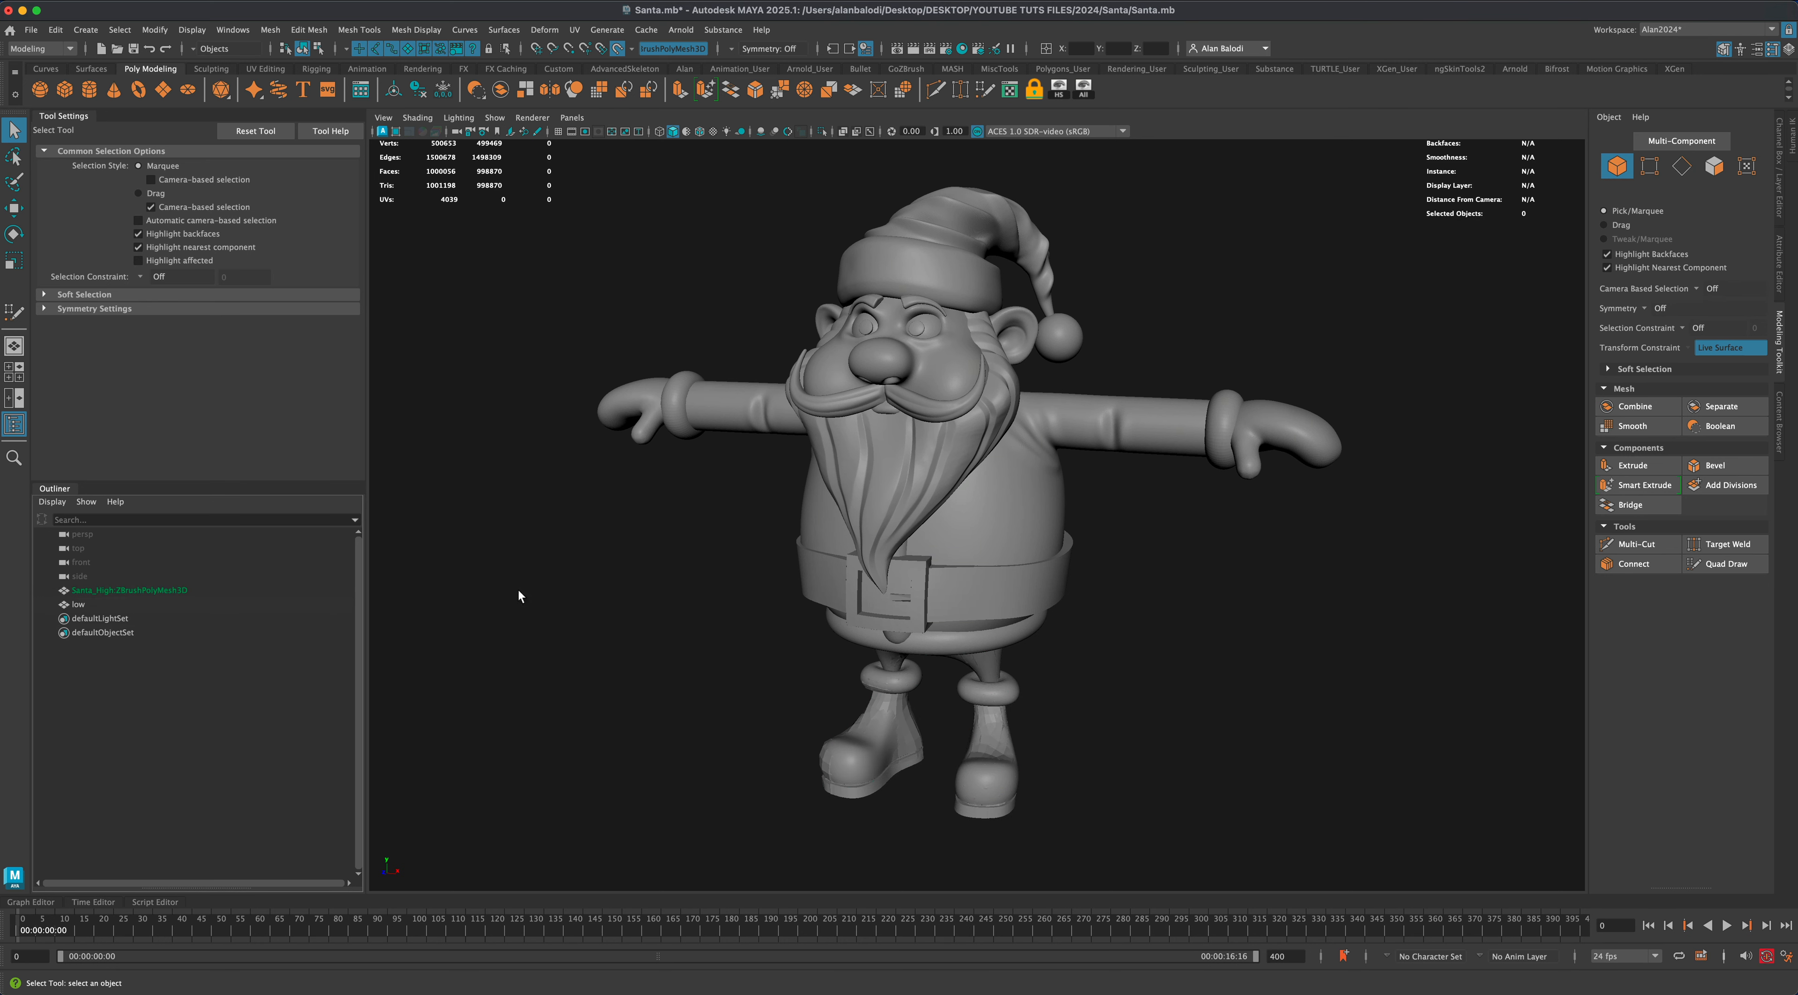
Turn off the live surface and rename the Santa_High:ZBrushPolyMesh3D mesh as high.
left_click(619, 49)
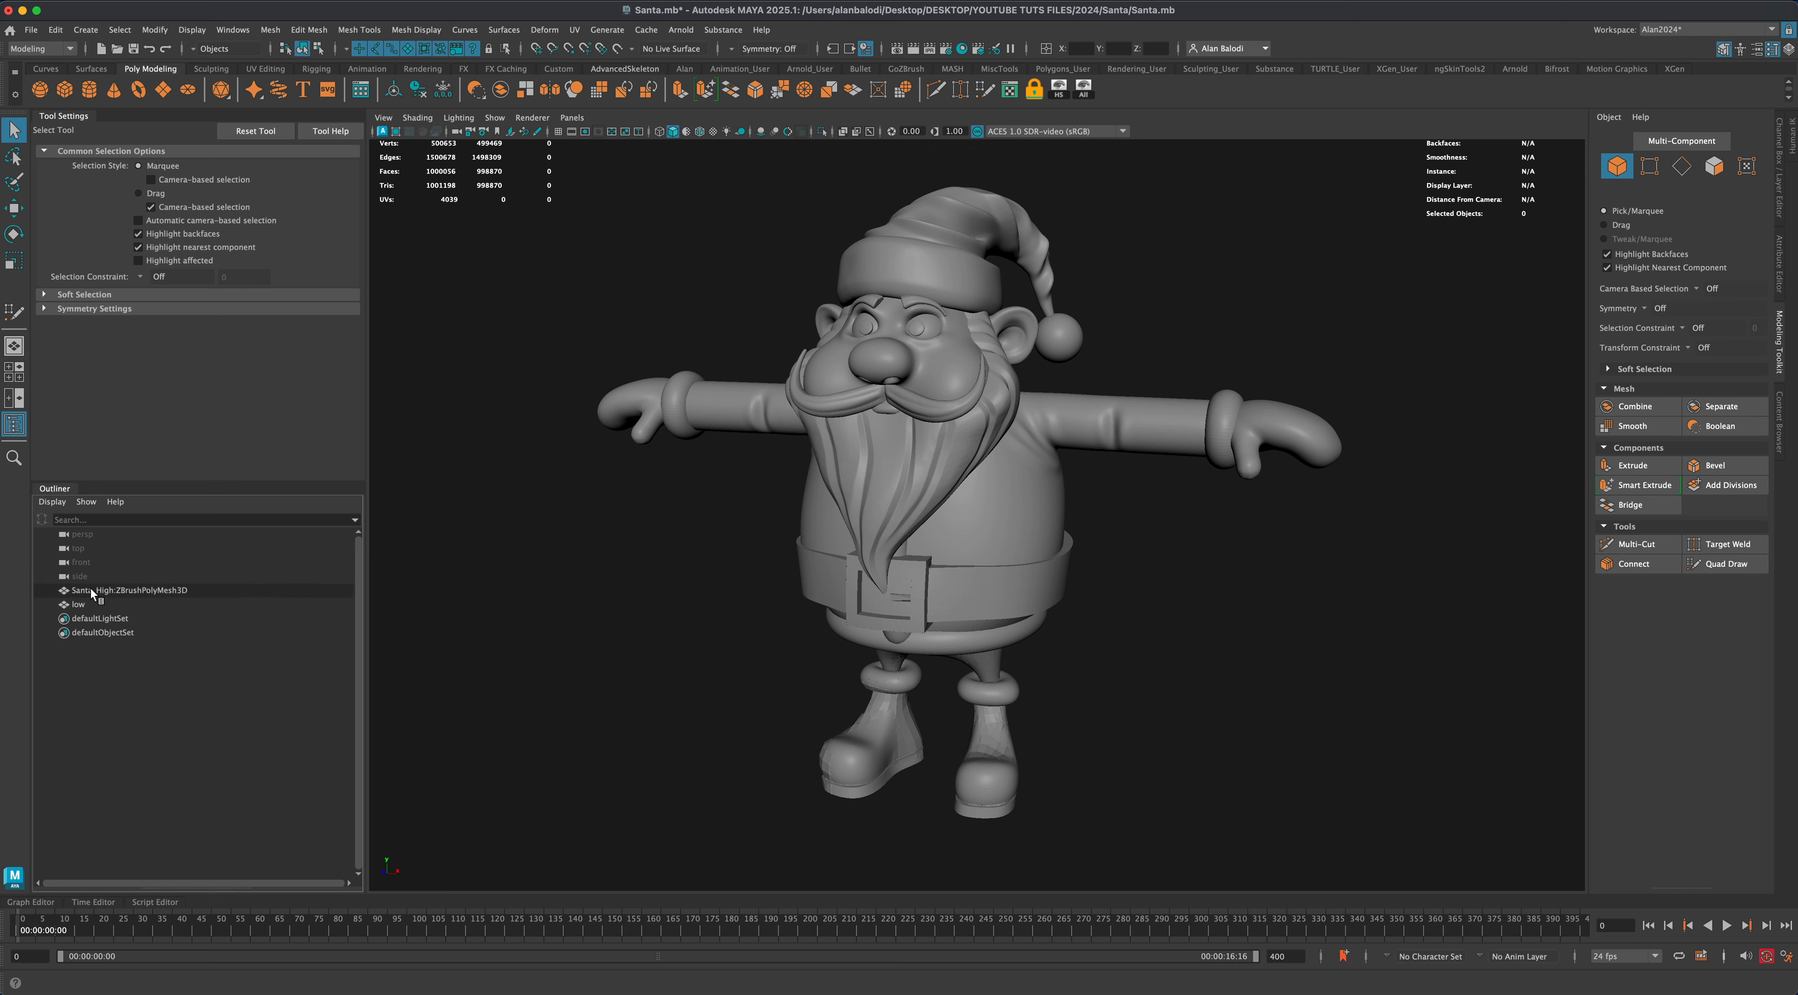
double_click(147, 590)
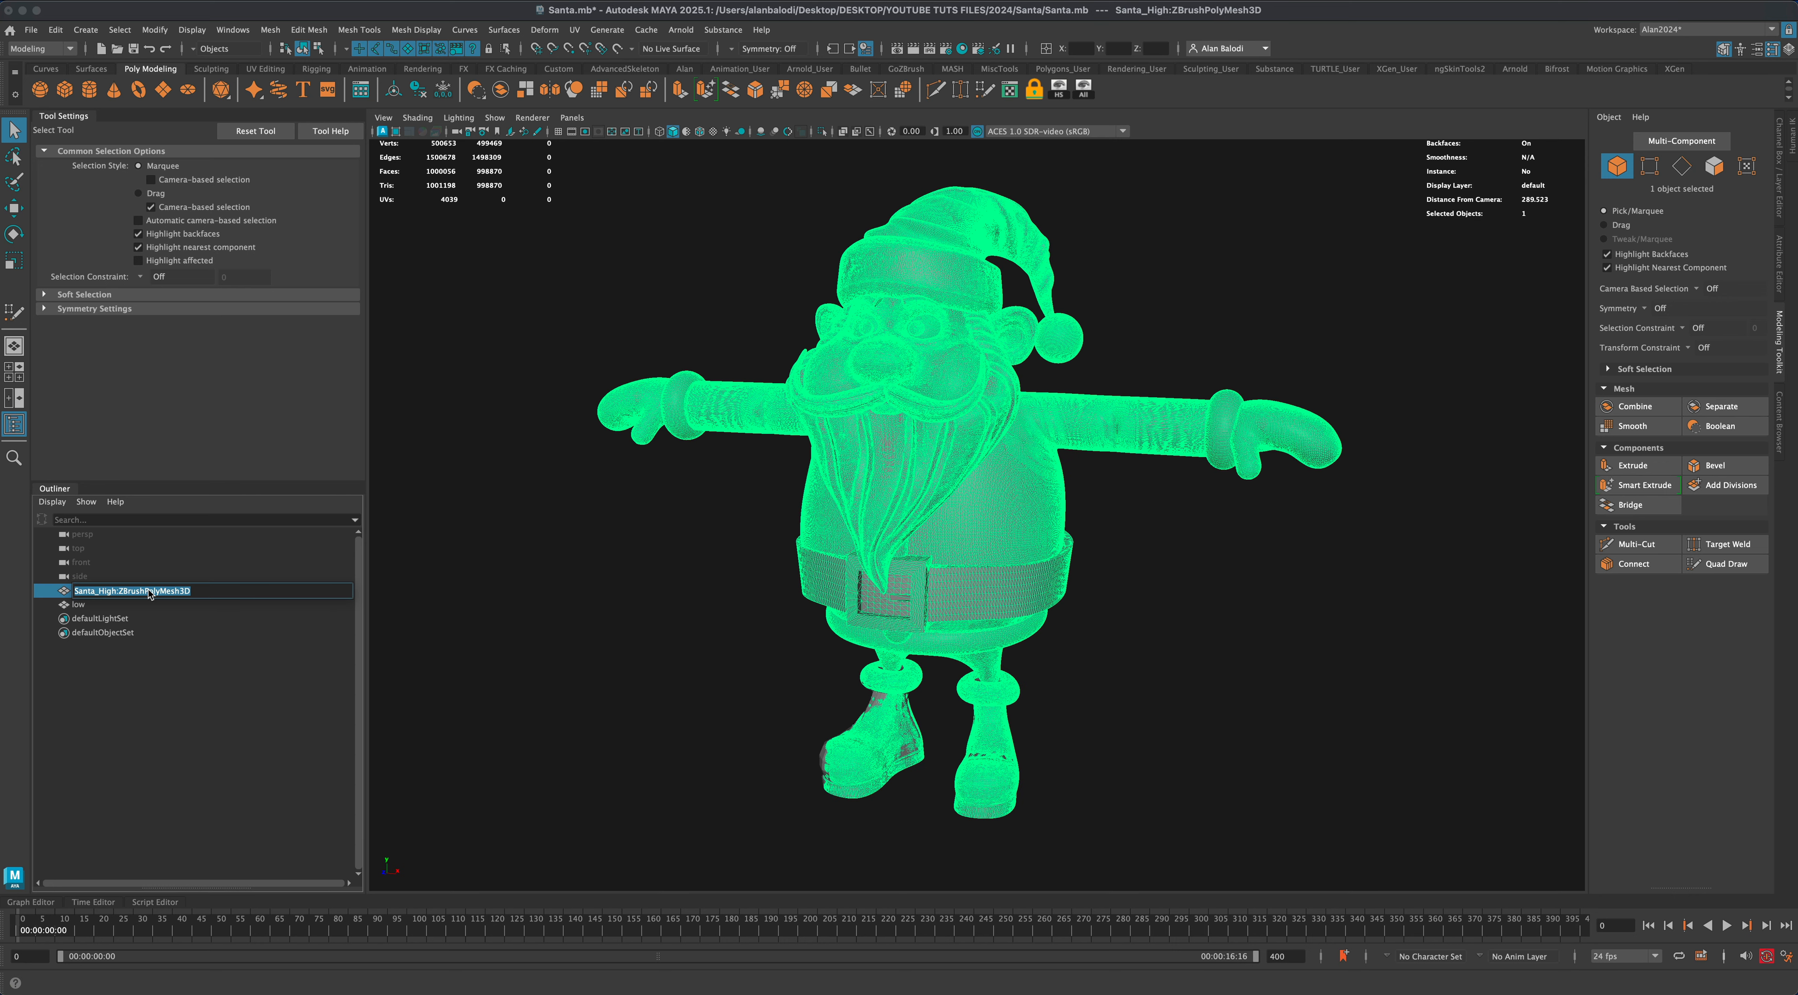
type("high")
key("Return")
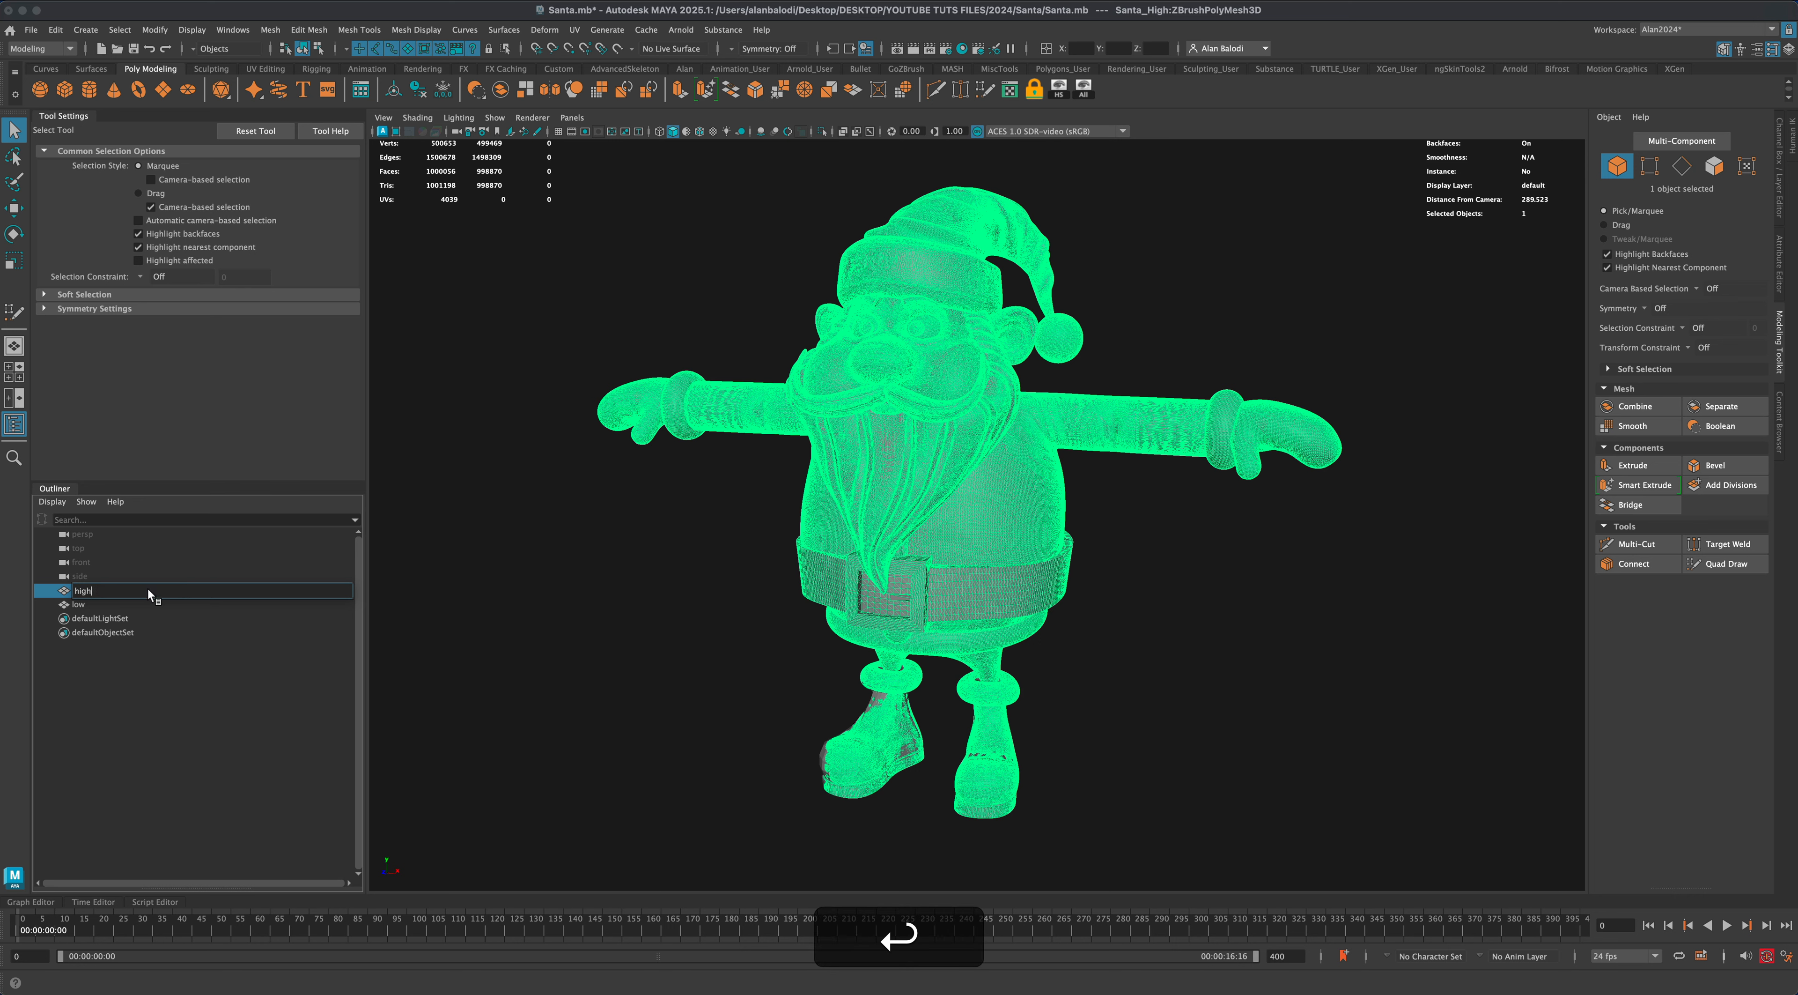
left_click(509, 601)
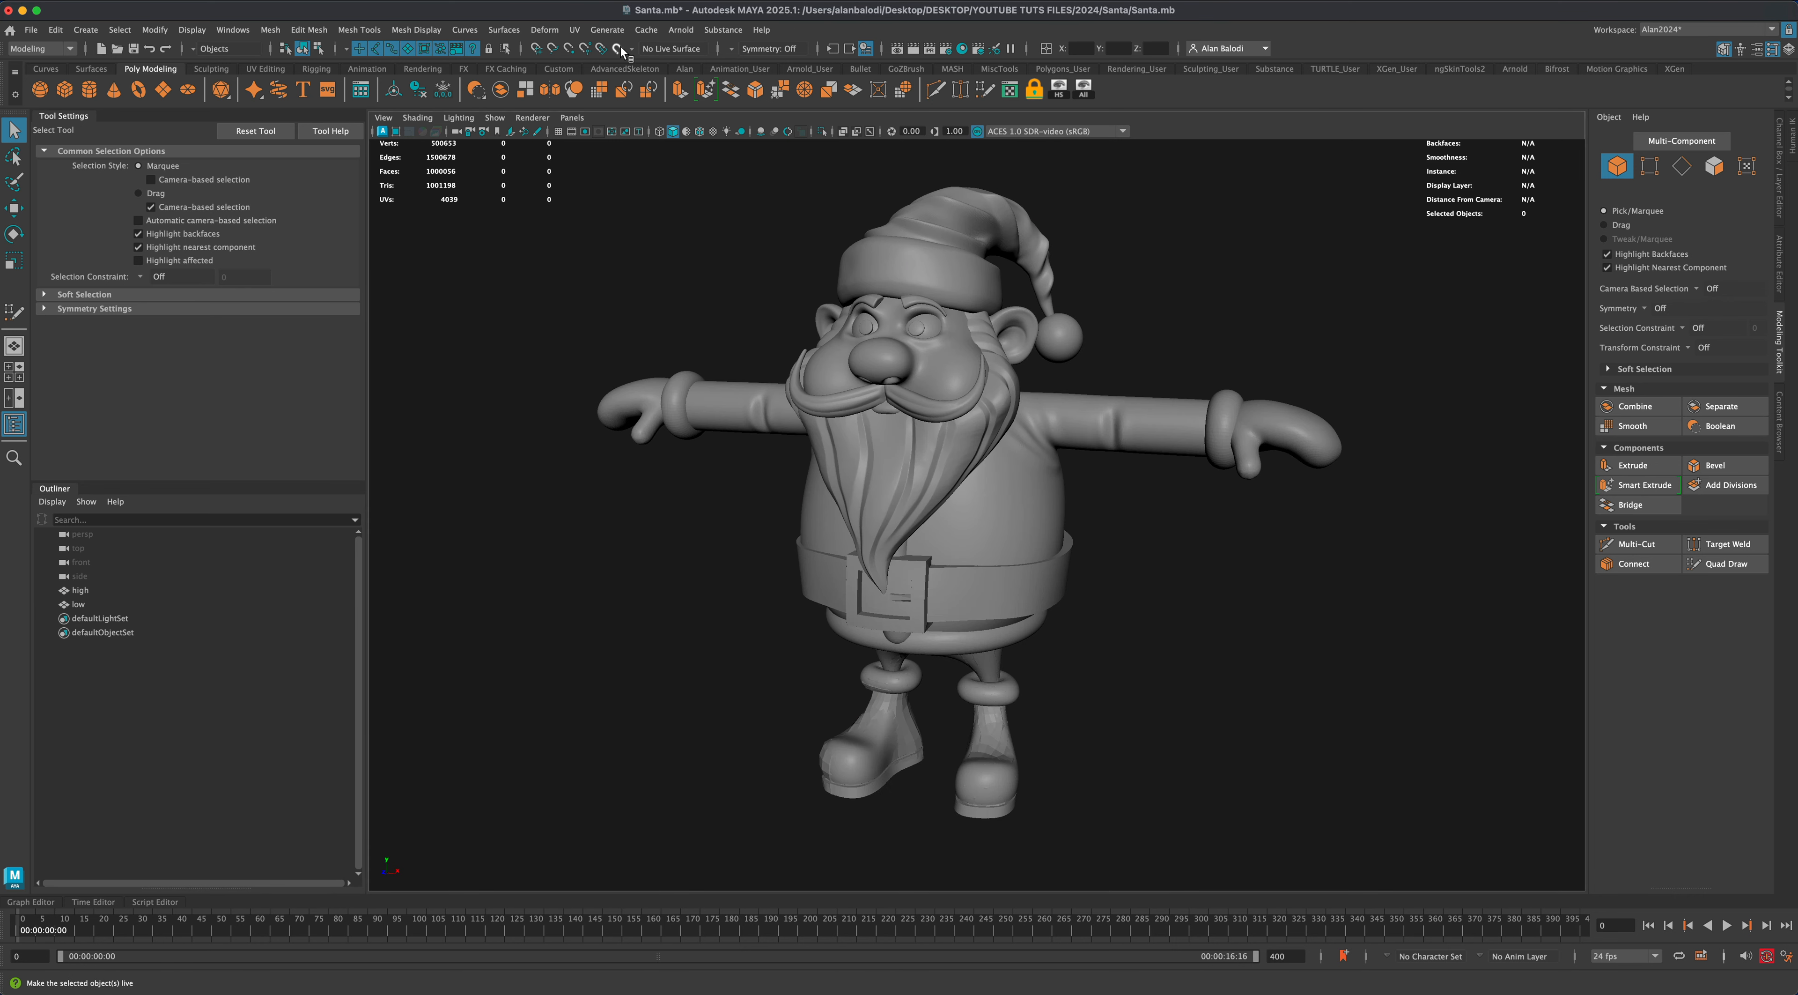
Save the current scene under its existing file name.
left_click(32, 32)
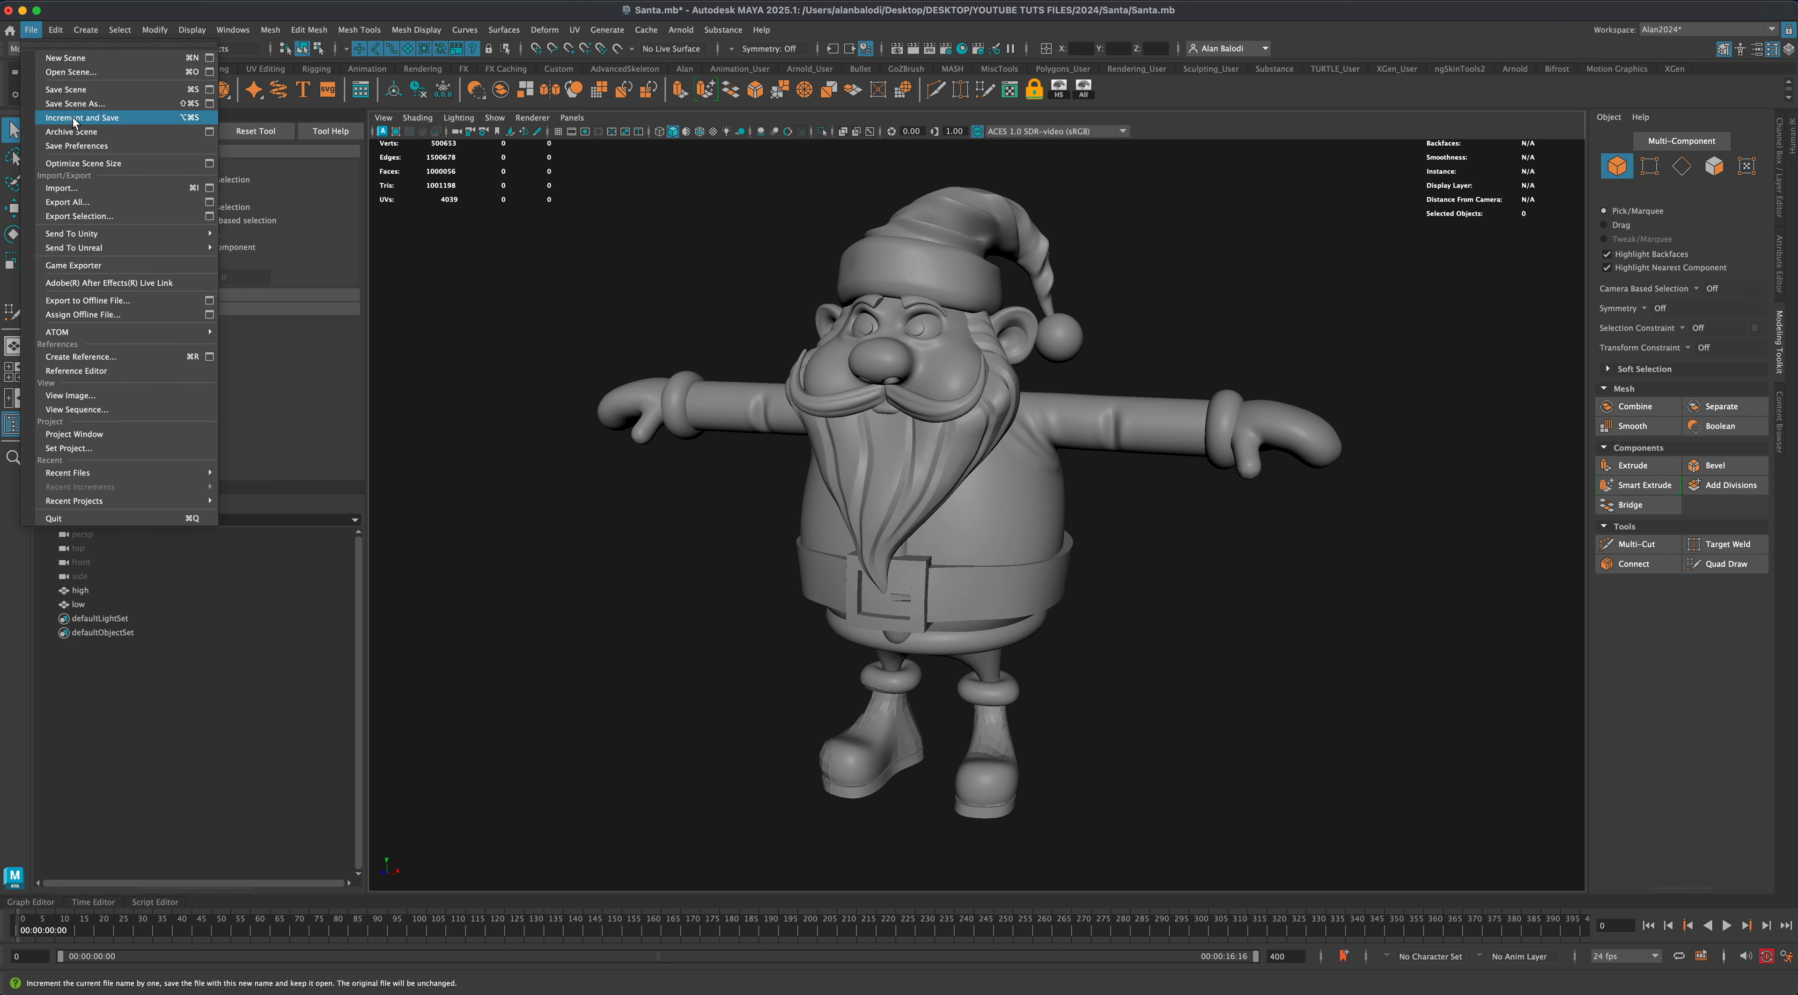
left_click(81, 90)
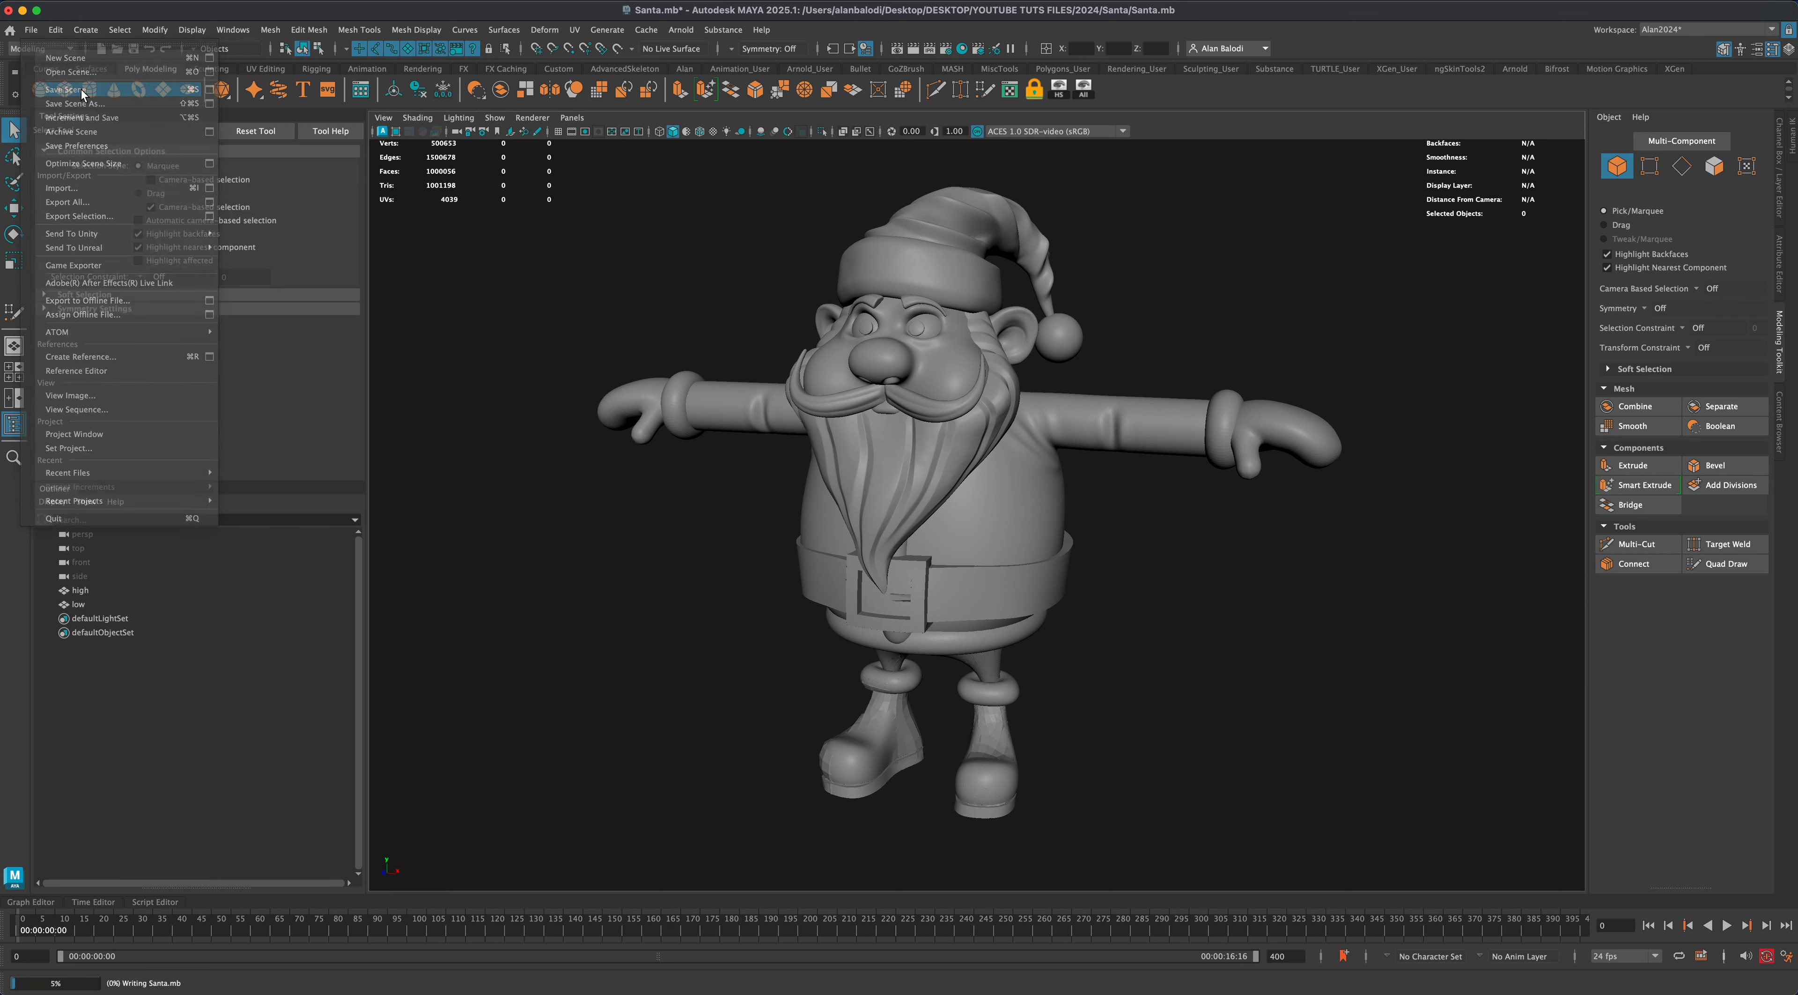
left_click_drag(982, 520, 1141, 561, "alt")
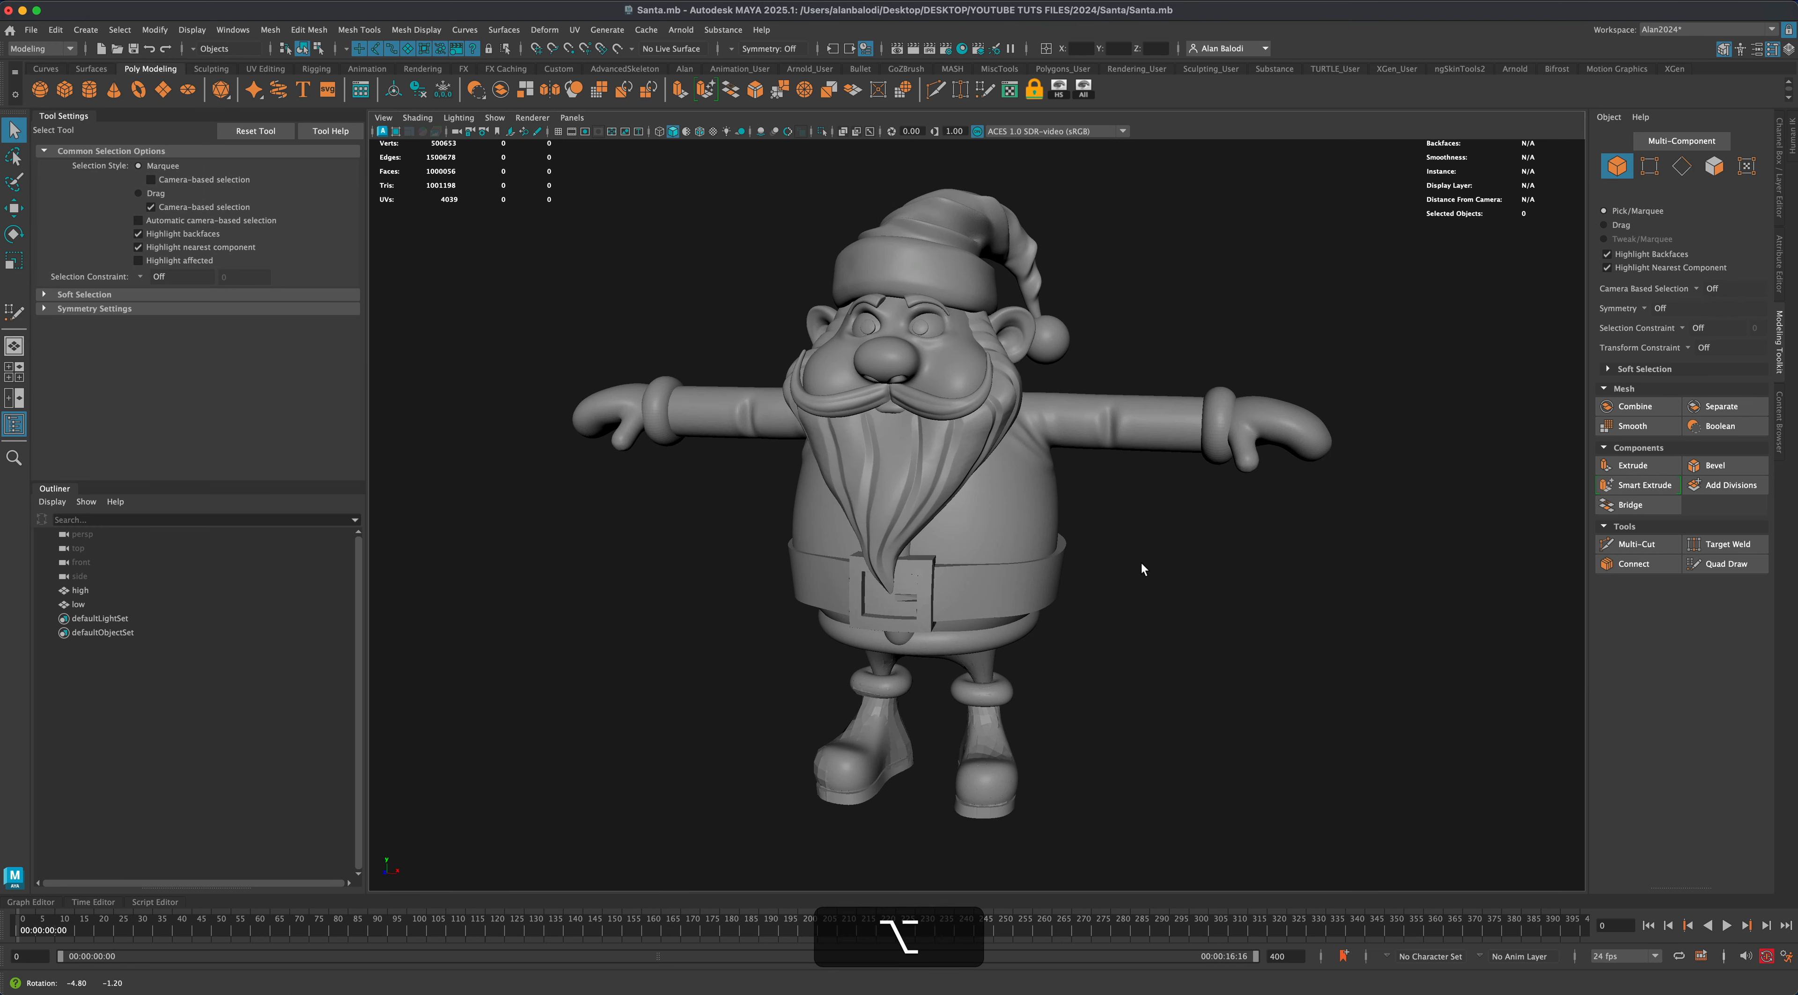
Show the Channel Box for the high mesh, clear the selection and examine the Santa from the front.
left_click(1049, 518)
left_click(1724, 48)
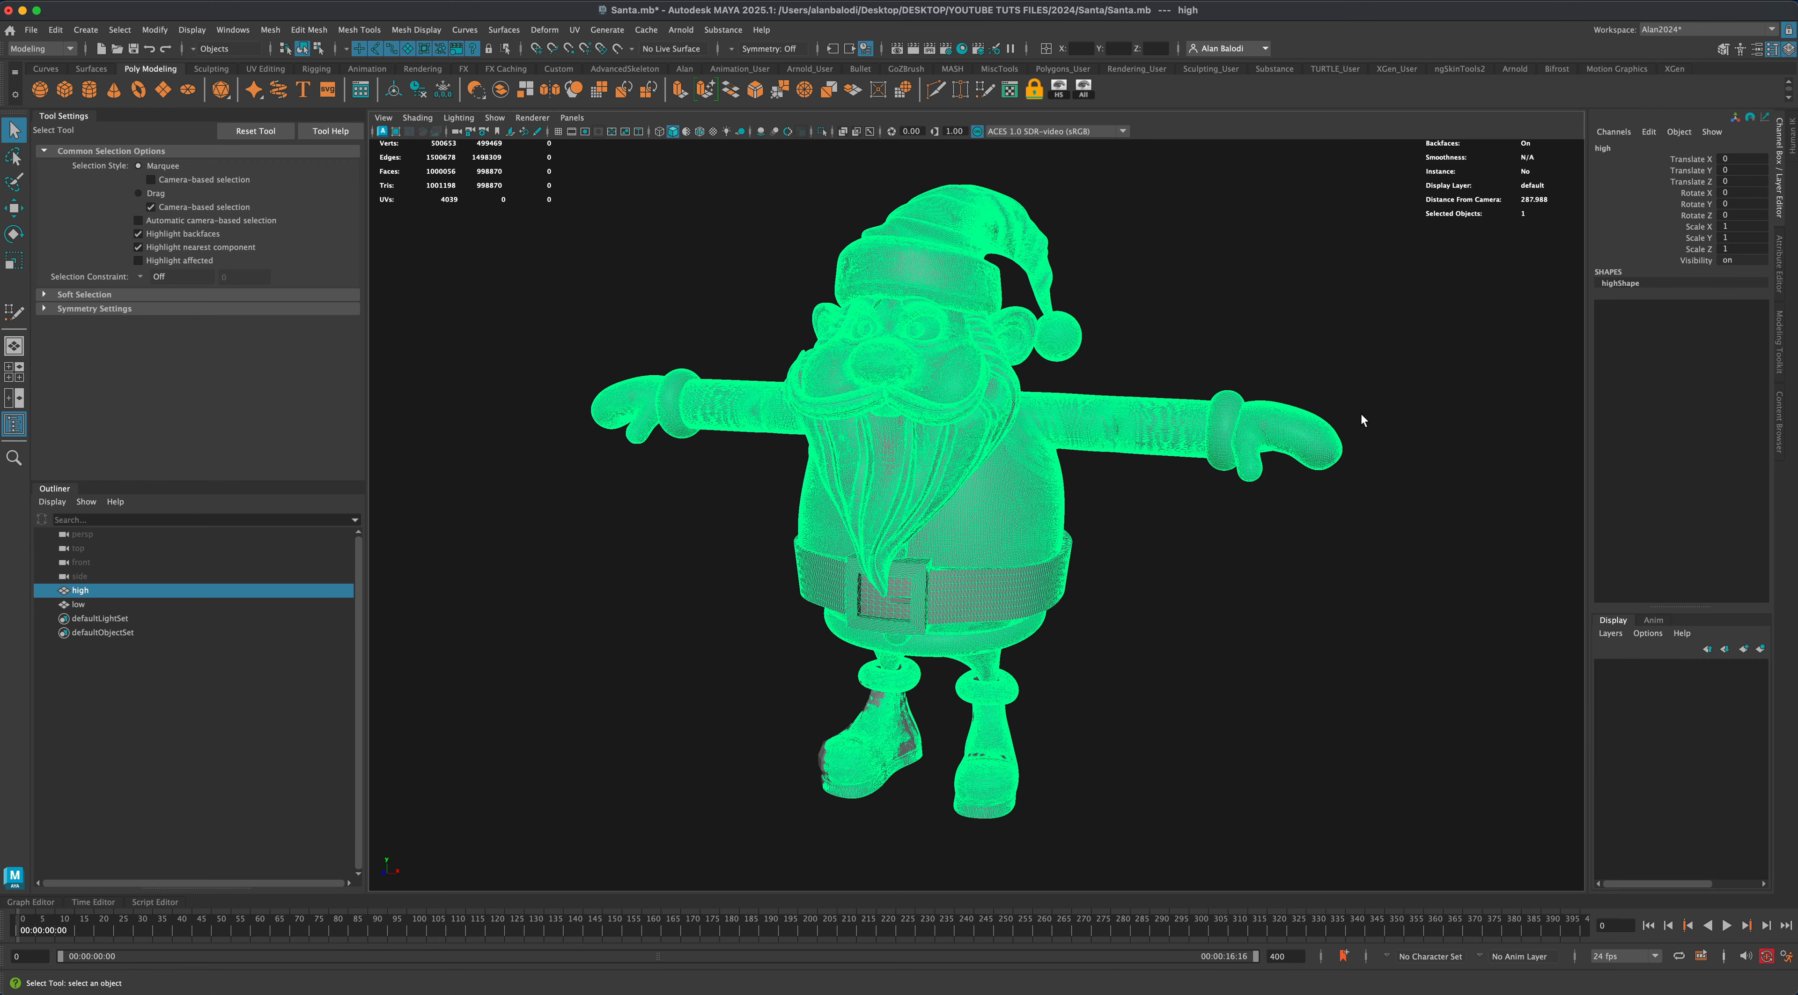
left_click_drag(1365, 413, 1083, 482, "alt")
left_click(687, 491)
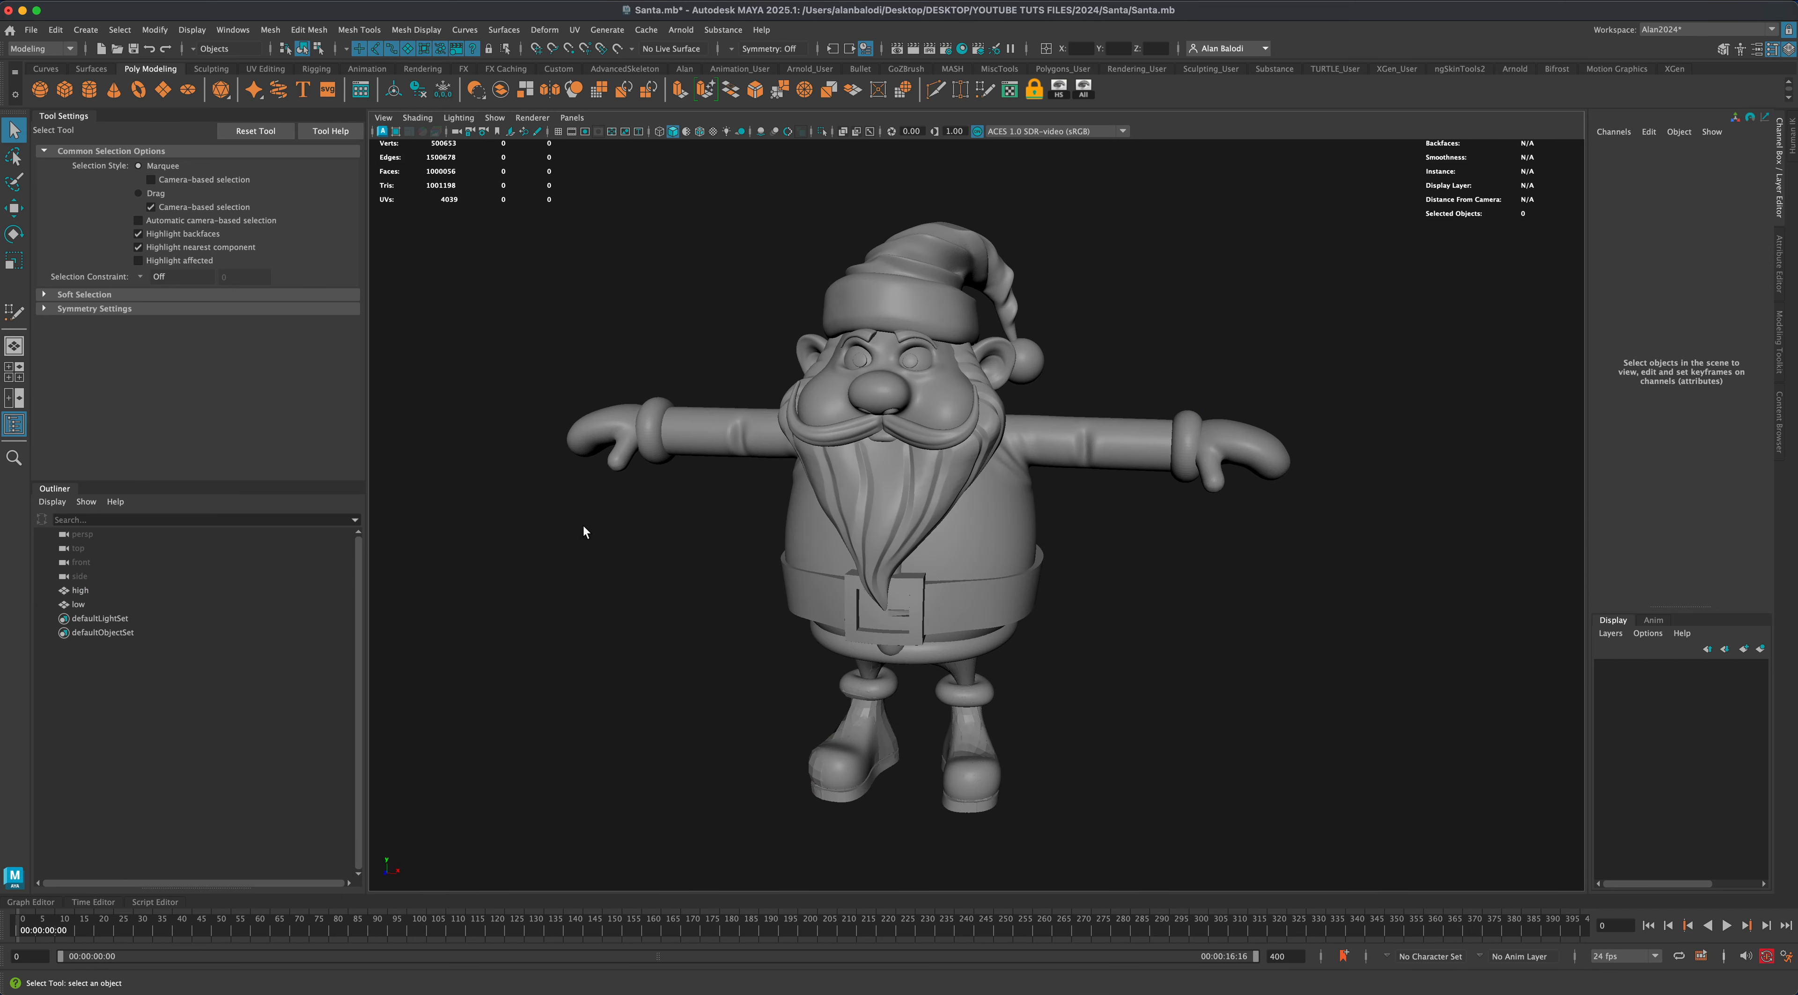
middle_click_drag(573, 568, 593, 577, "alt")
left_click_drag(597, 577, 589, 575, "alt")
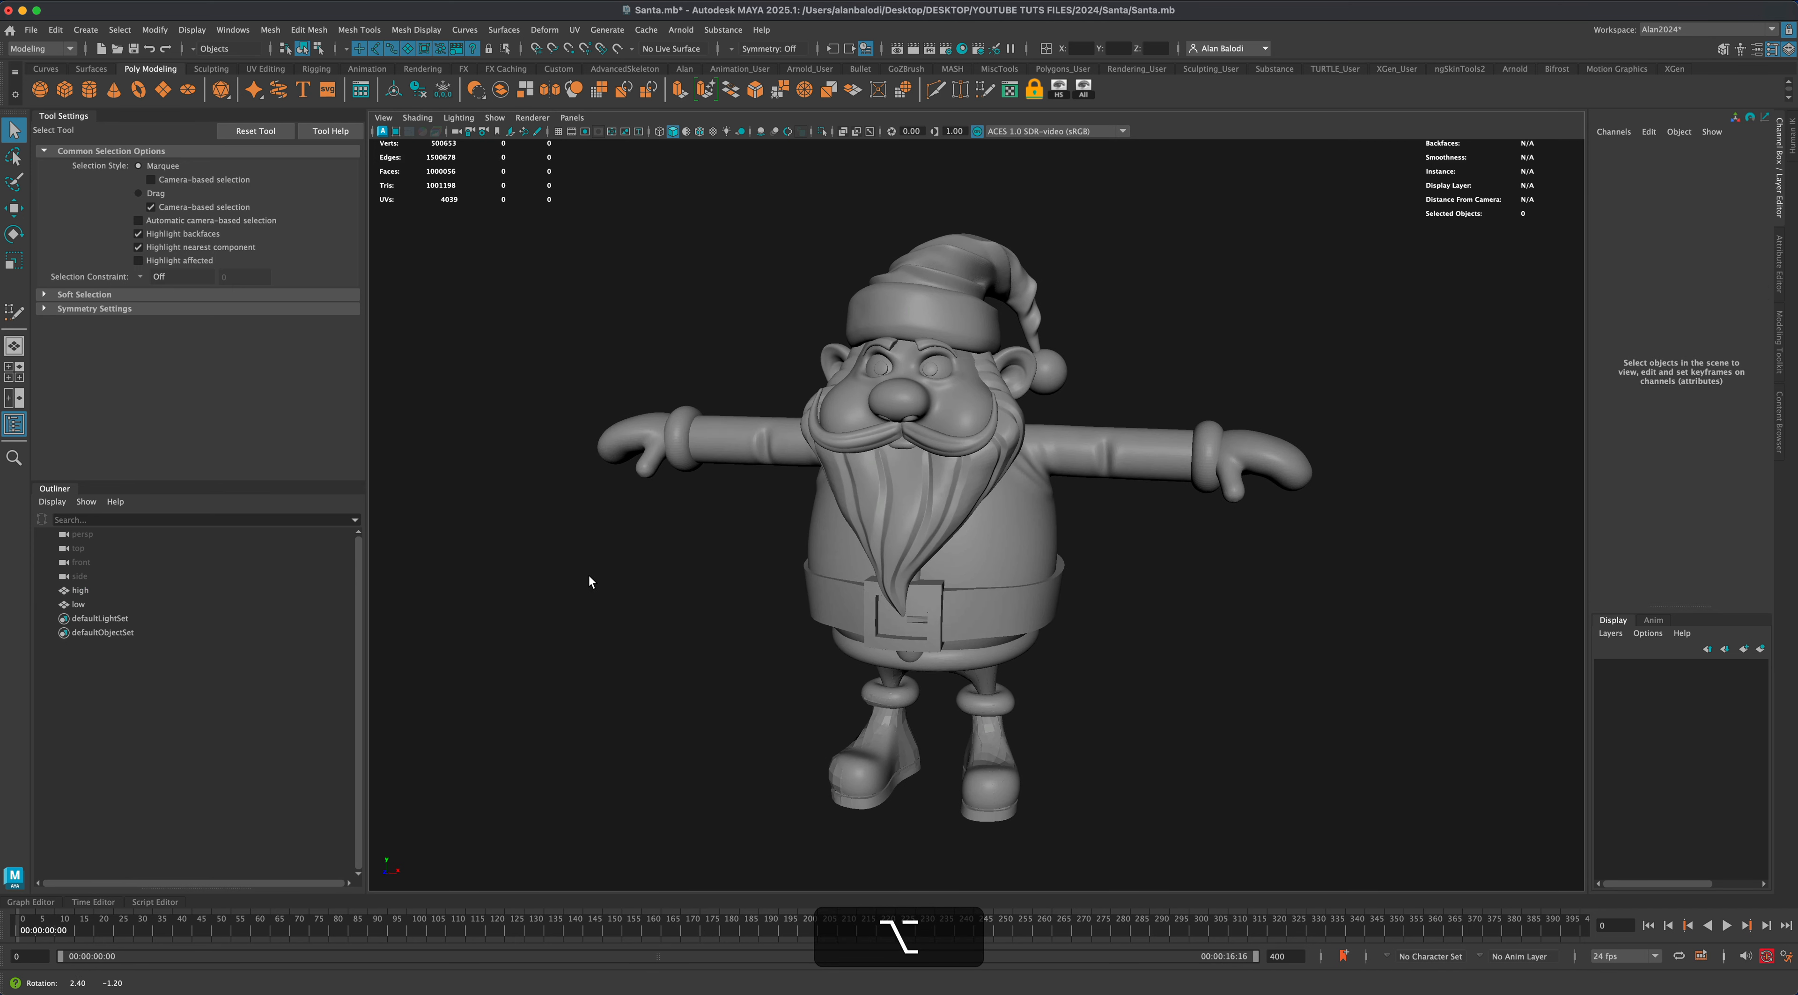
scroll(1099, 586, "up", 1, "alt")
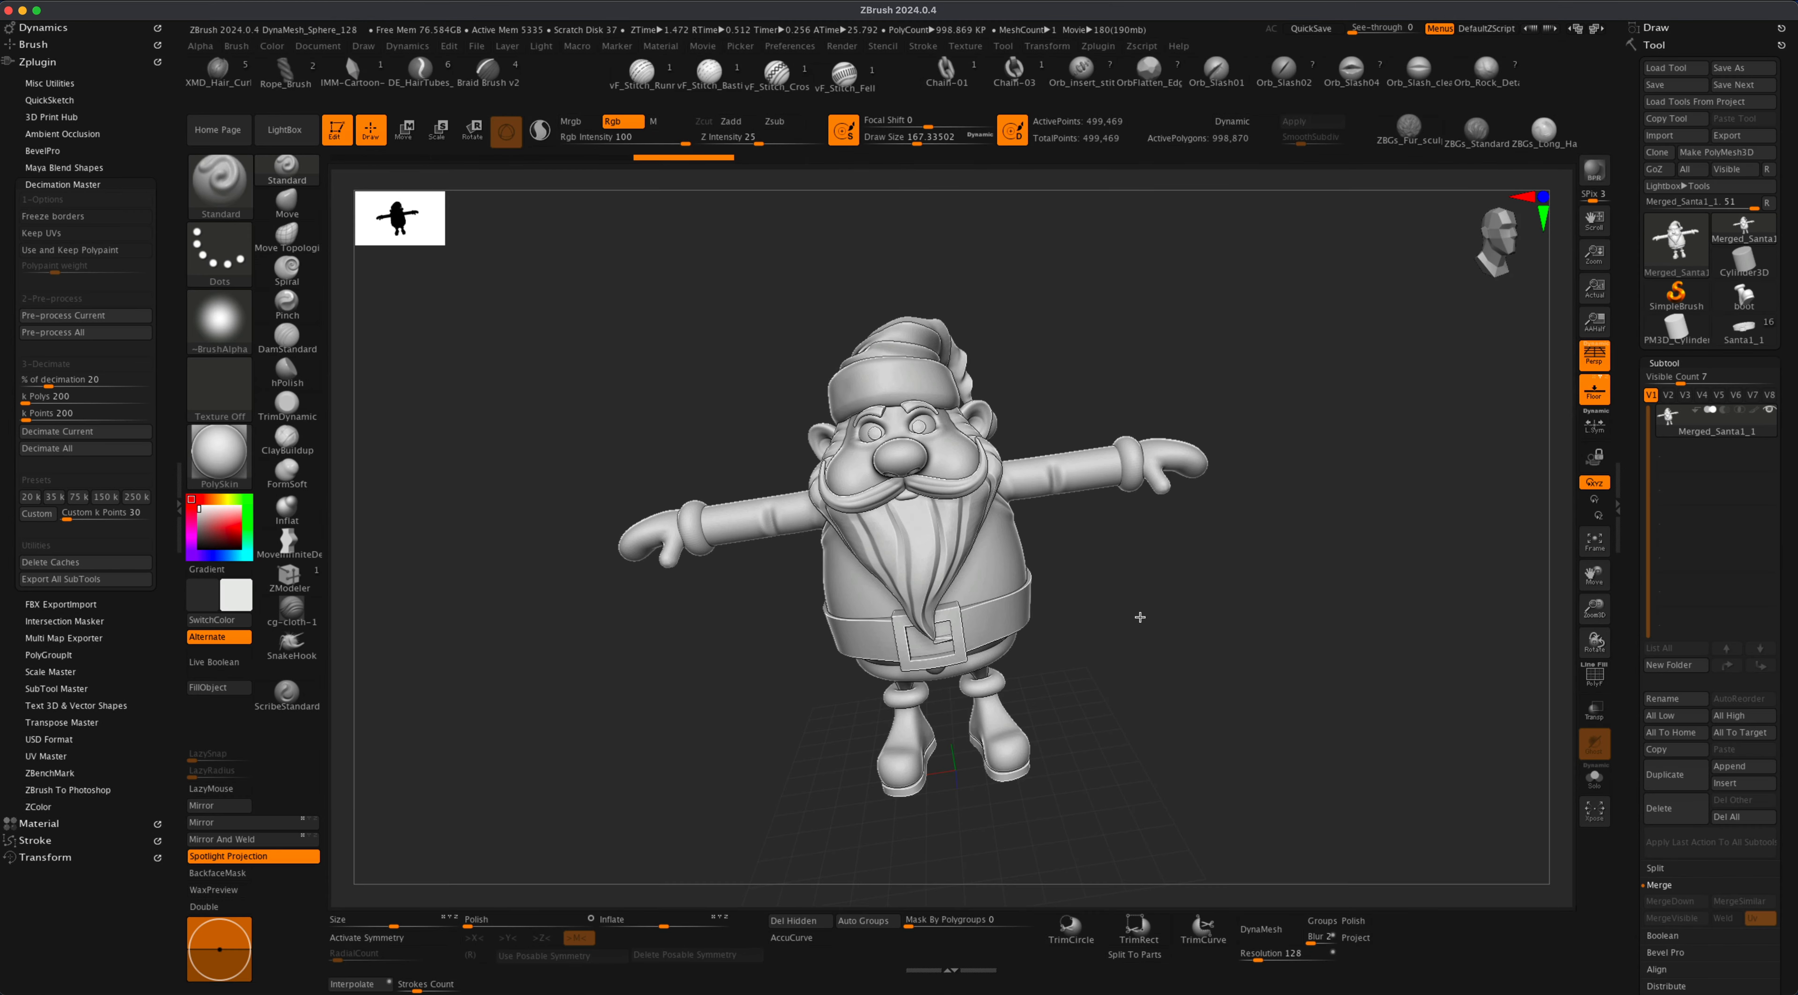
Switch to ZBrush, import Santa_High.obj from the Santa folder and frame the model in the view.
left_click_drag(1140, 617, 1157, 601, "alt")
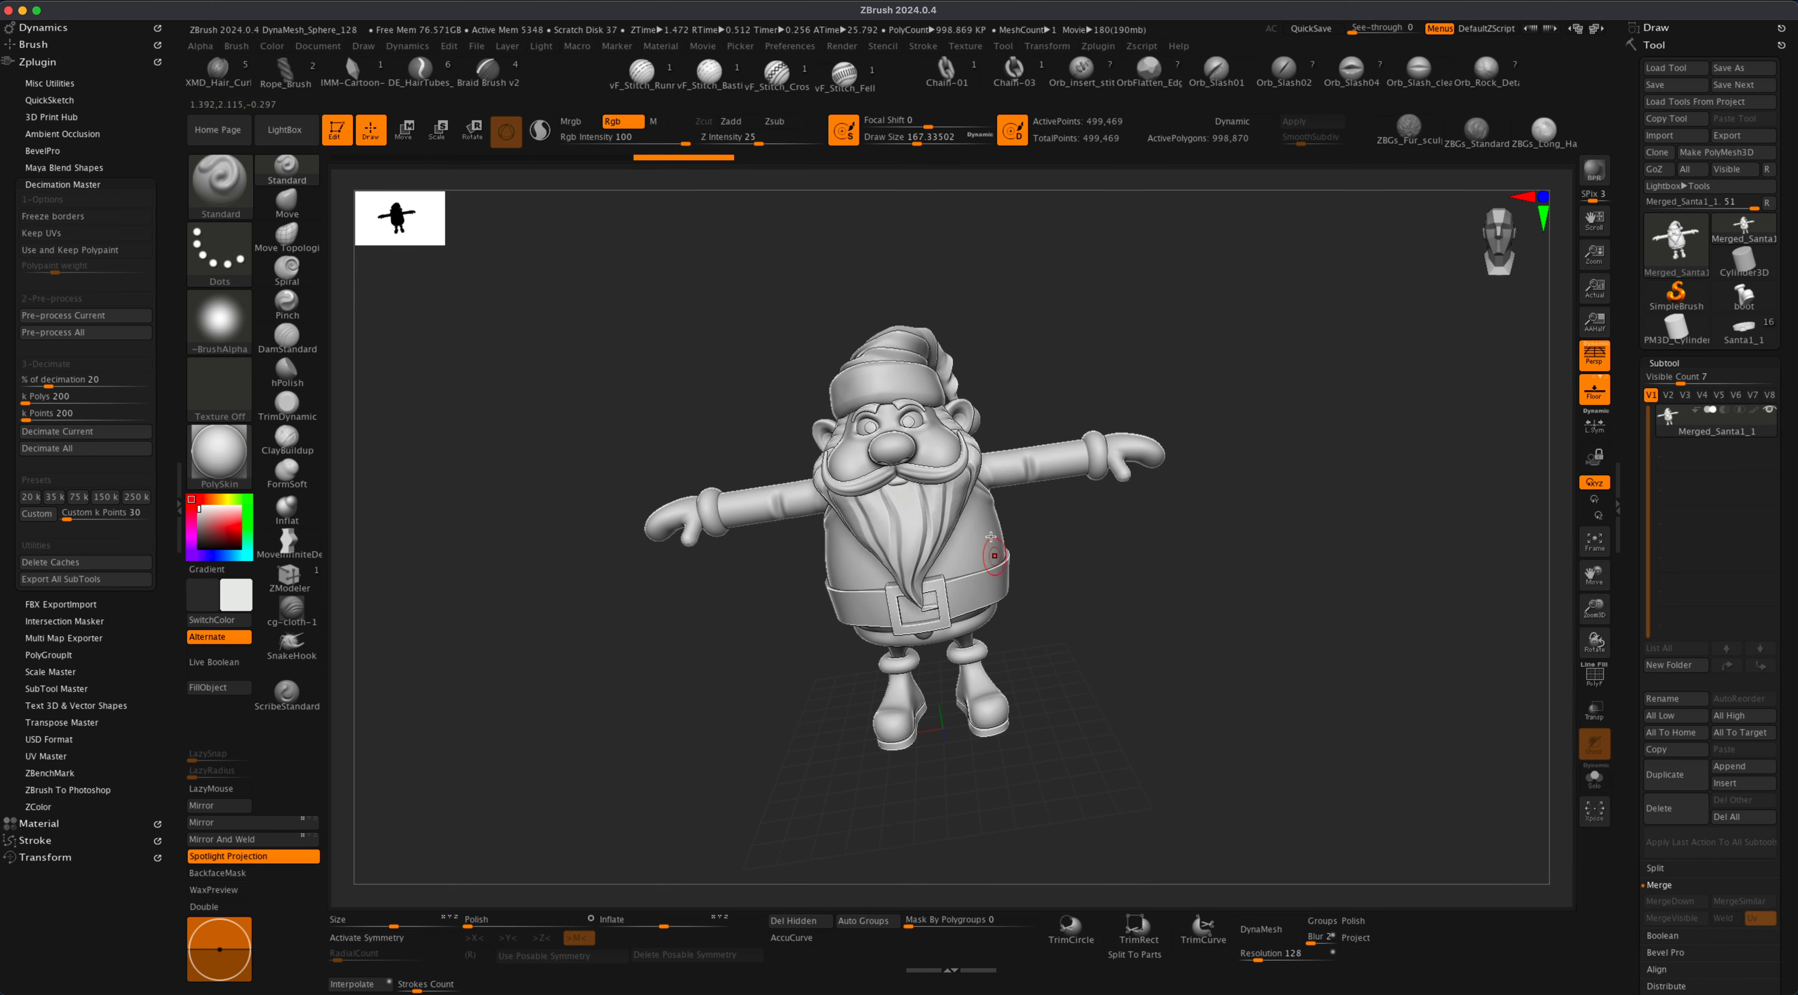
mouse_move(1688, 437)
left_click(1661, 137)
left_click(668, 124)
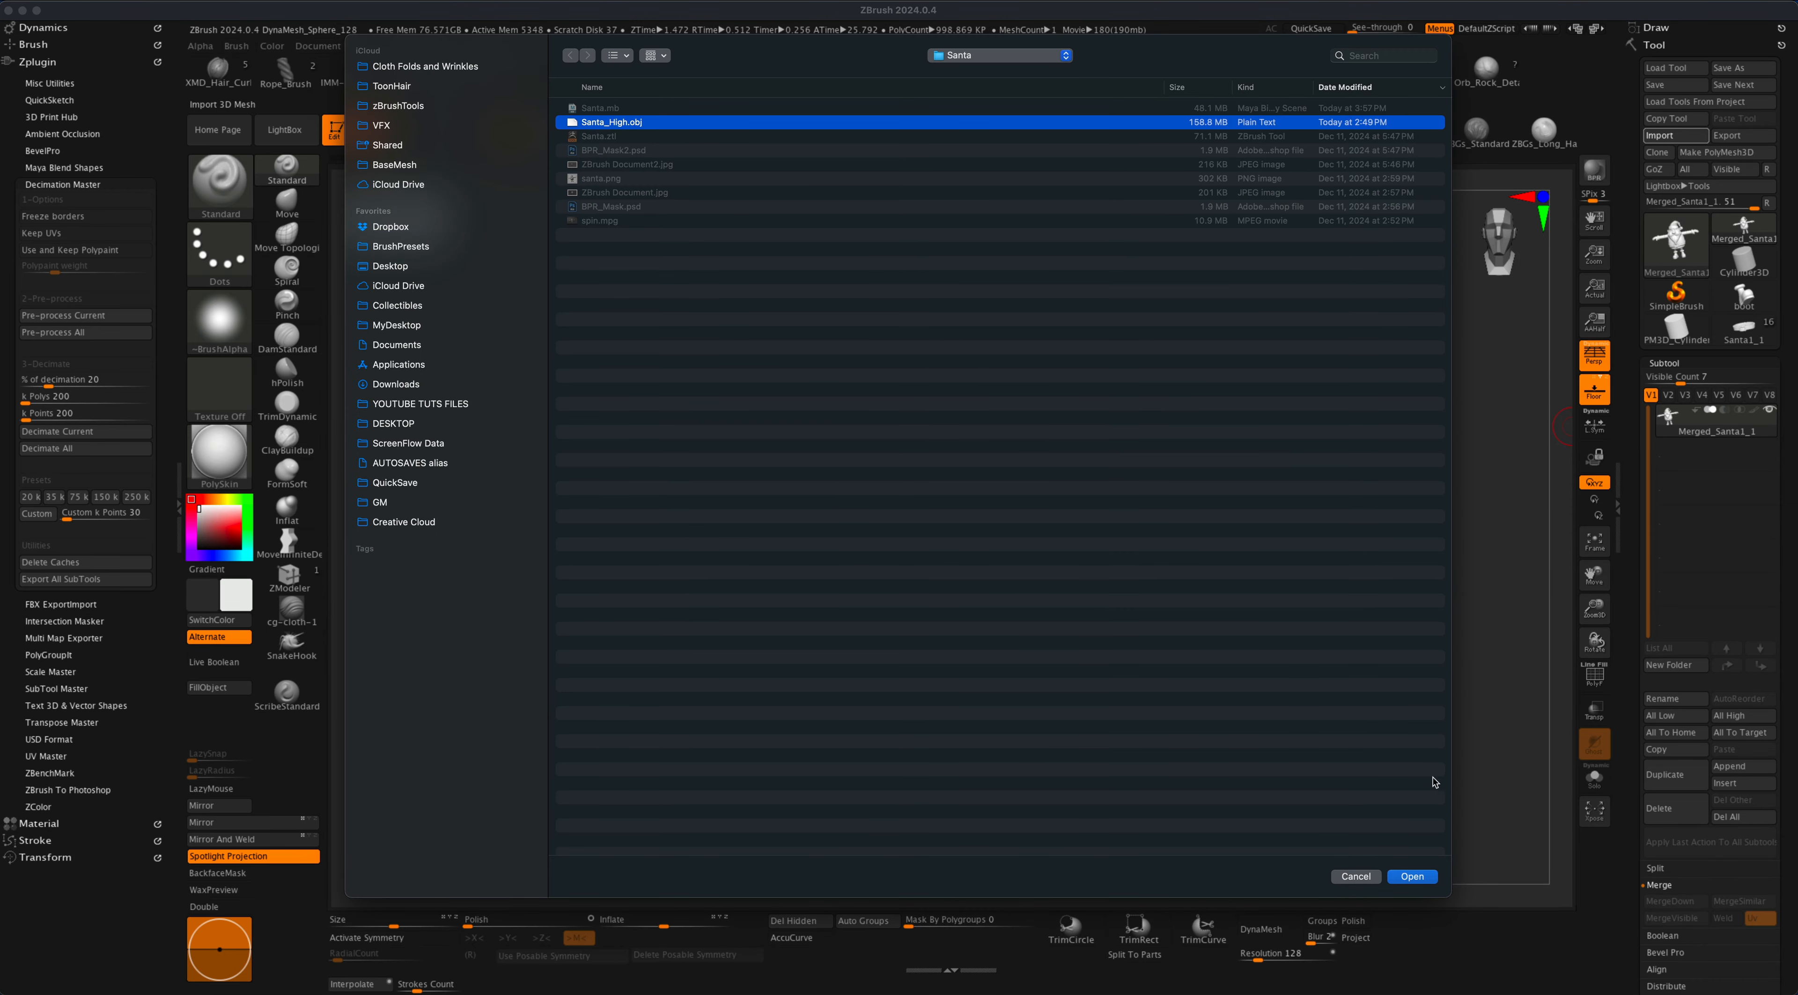
left_click(1413, 877)
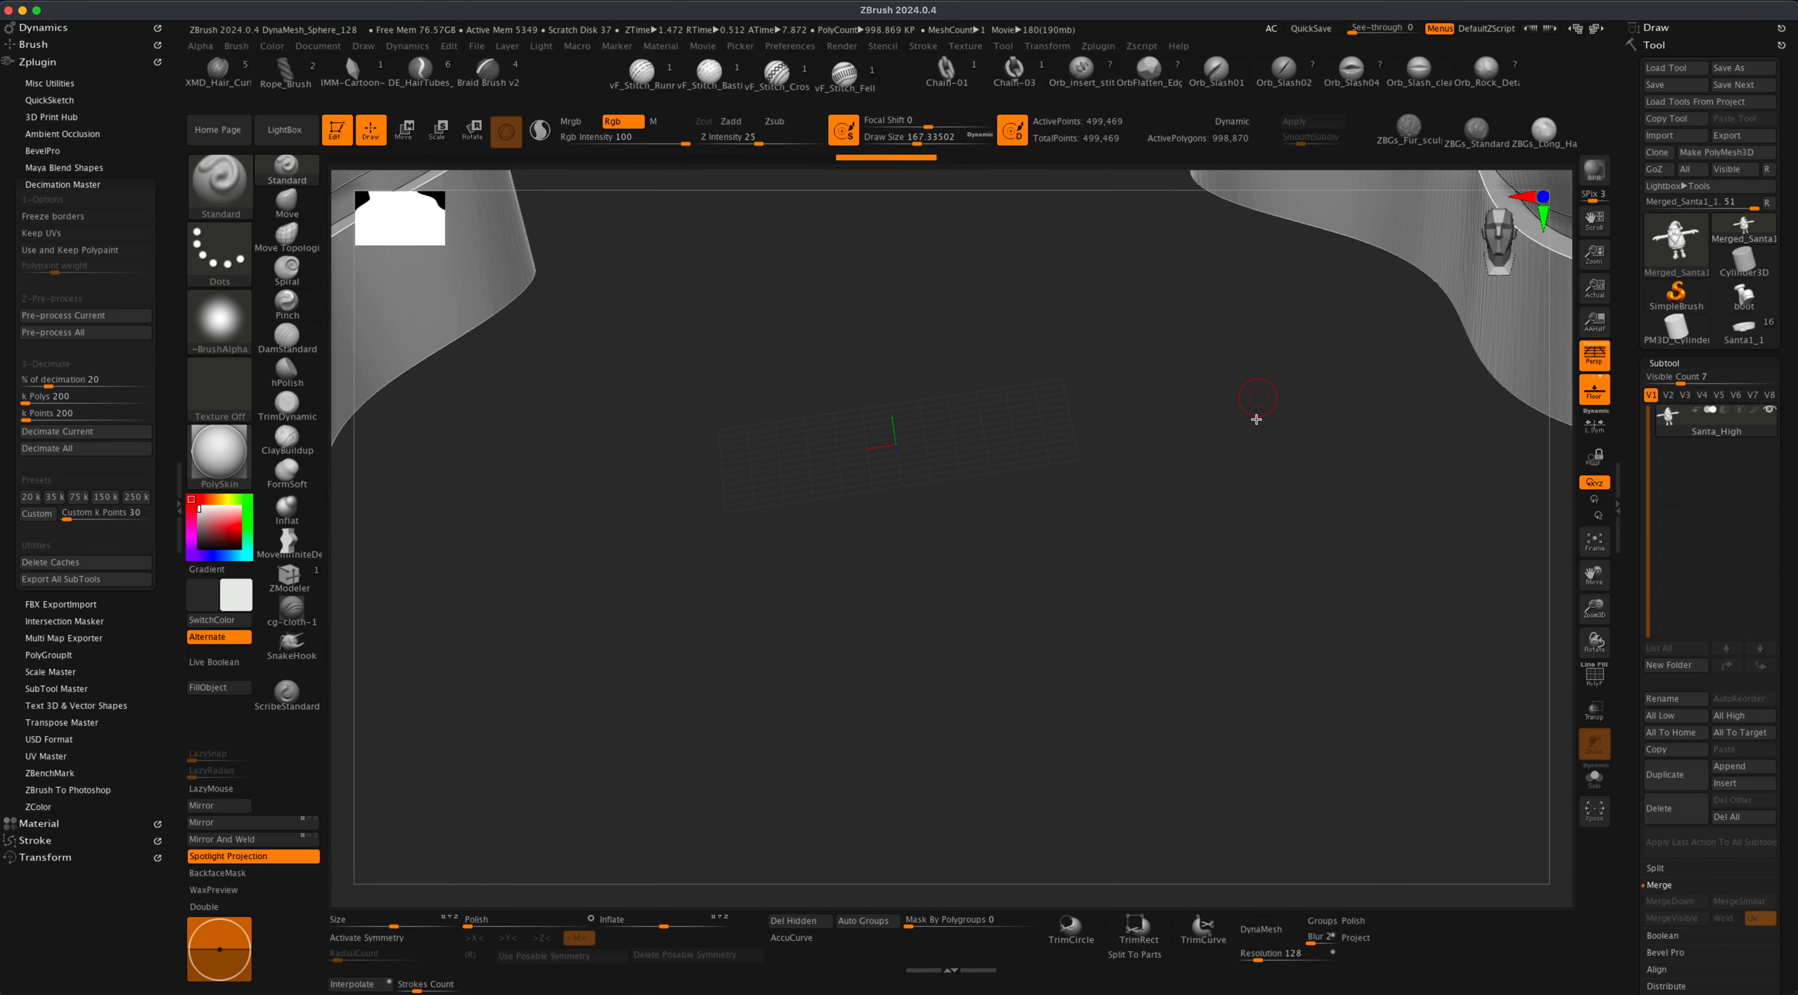
key("f")
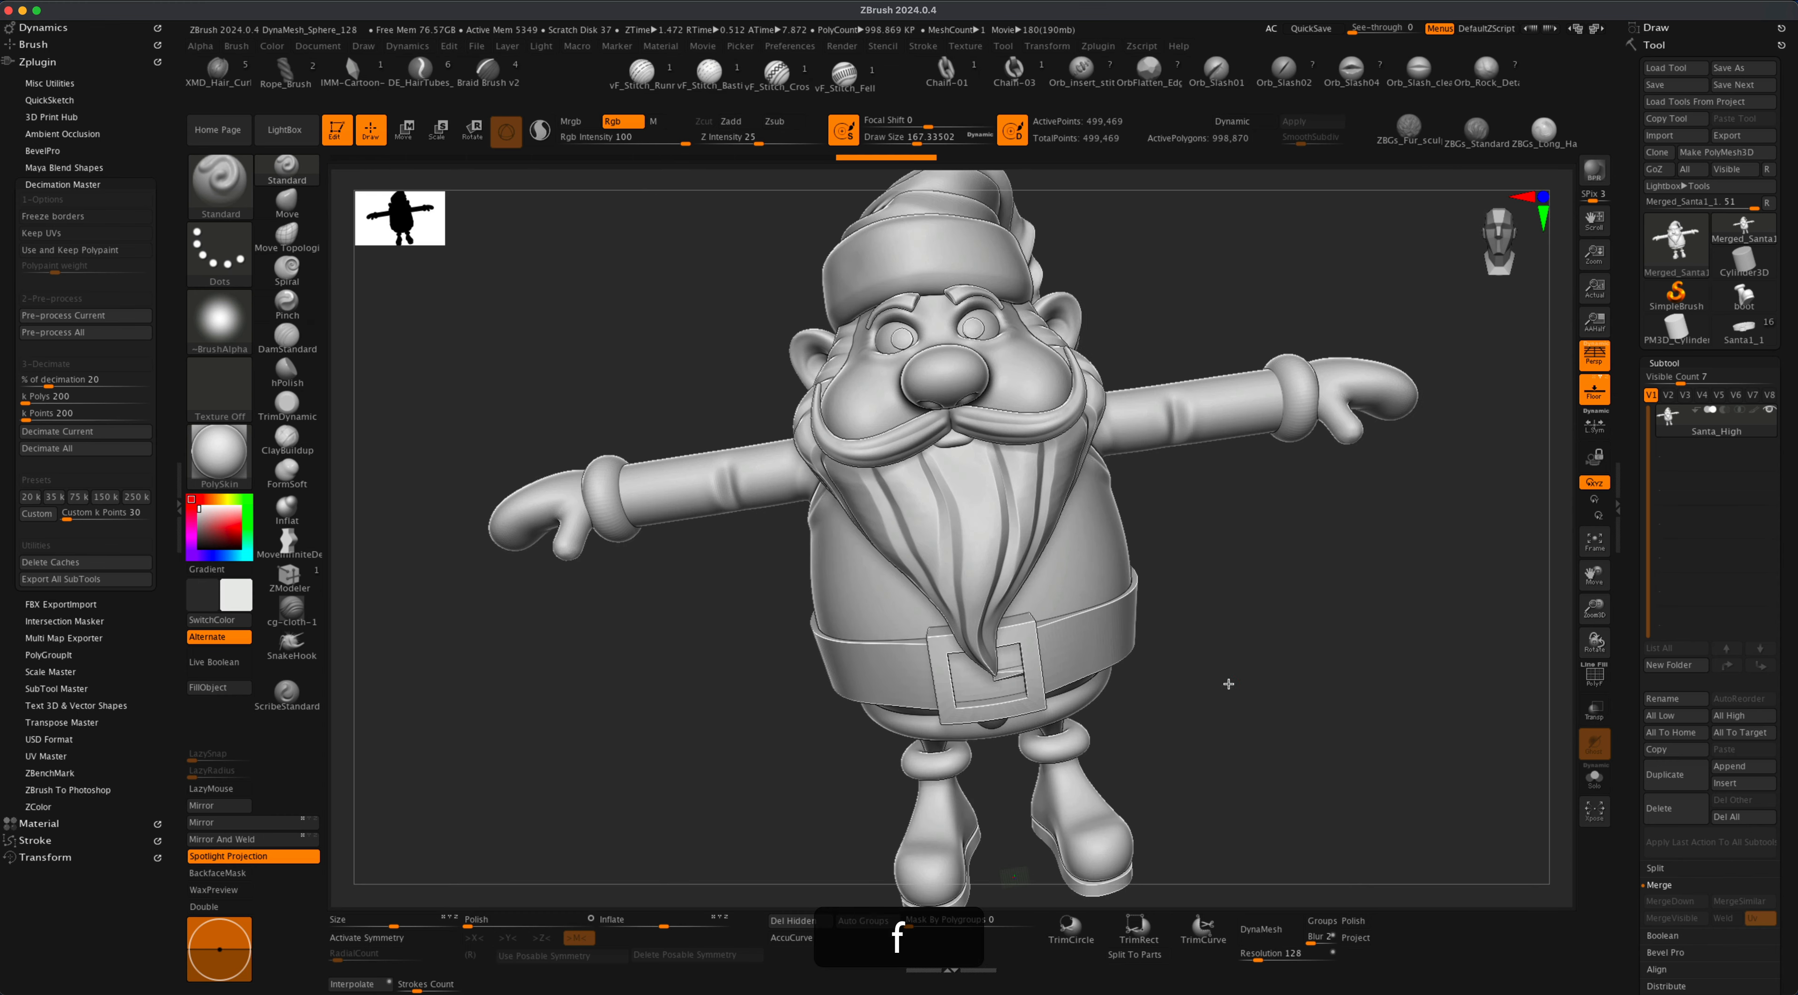
Display the polyframe and isolate the polygroup of the torso and sleeves by hiding all other parts.
left_click_drag(1237, 728, 1177, 663, "alt")
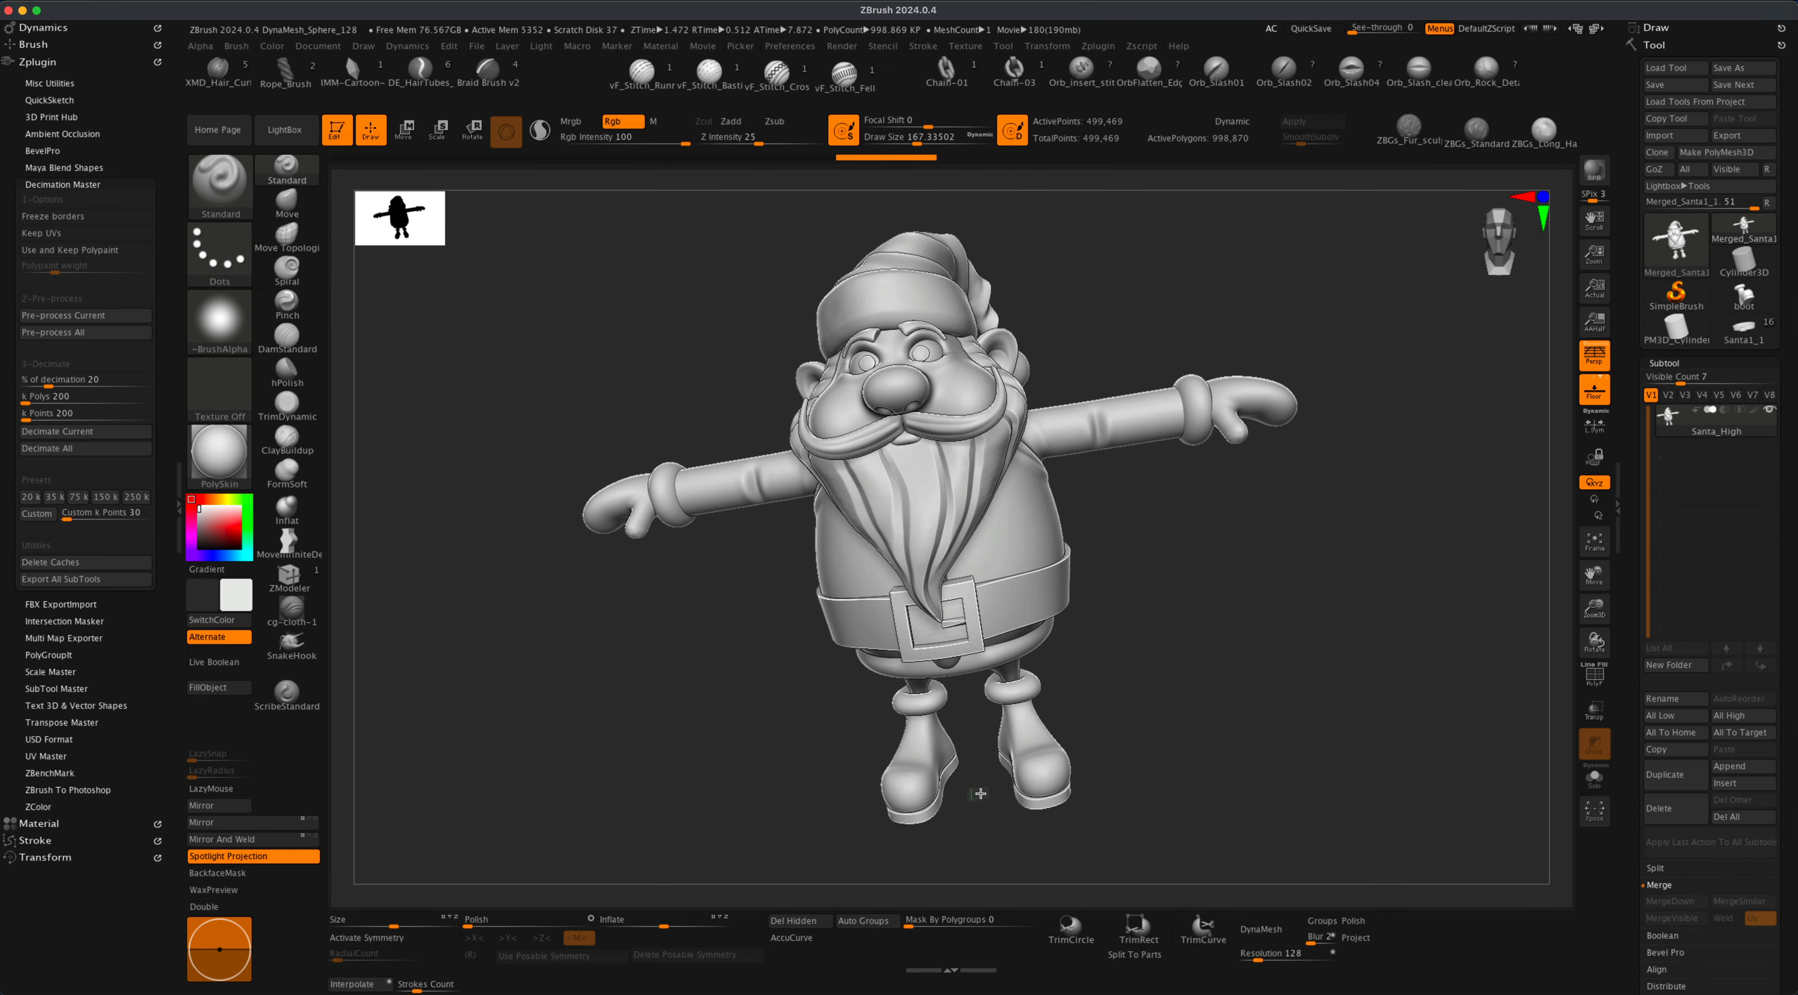
mouse_move(1160, 560)
left_mouse_down()
mouse_move(1127, 581)
mouse_move(1164, 570)
left_mouse_up()
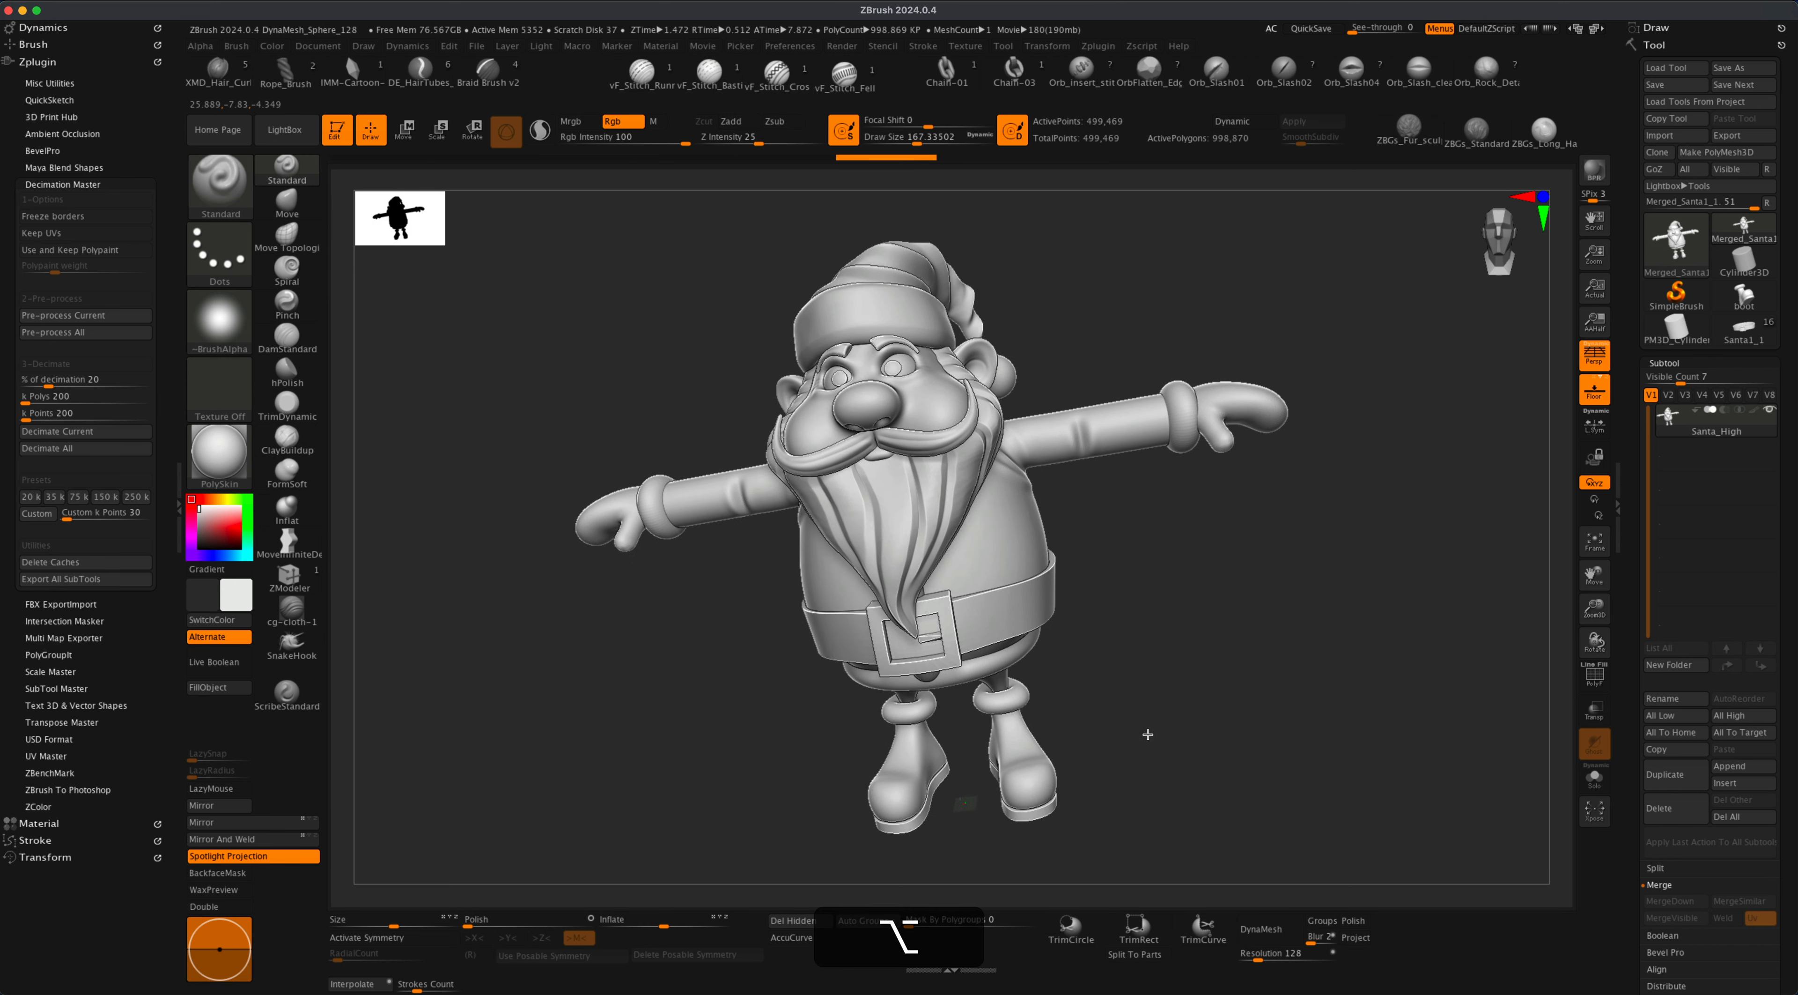
left_click_drag(1142, 723, 1154, 591, "alt")
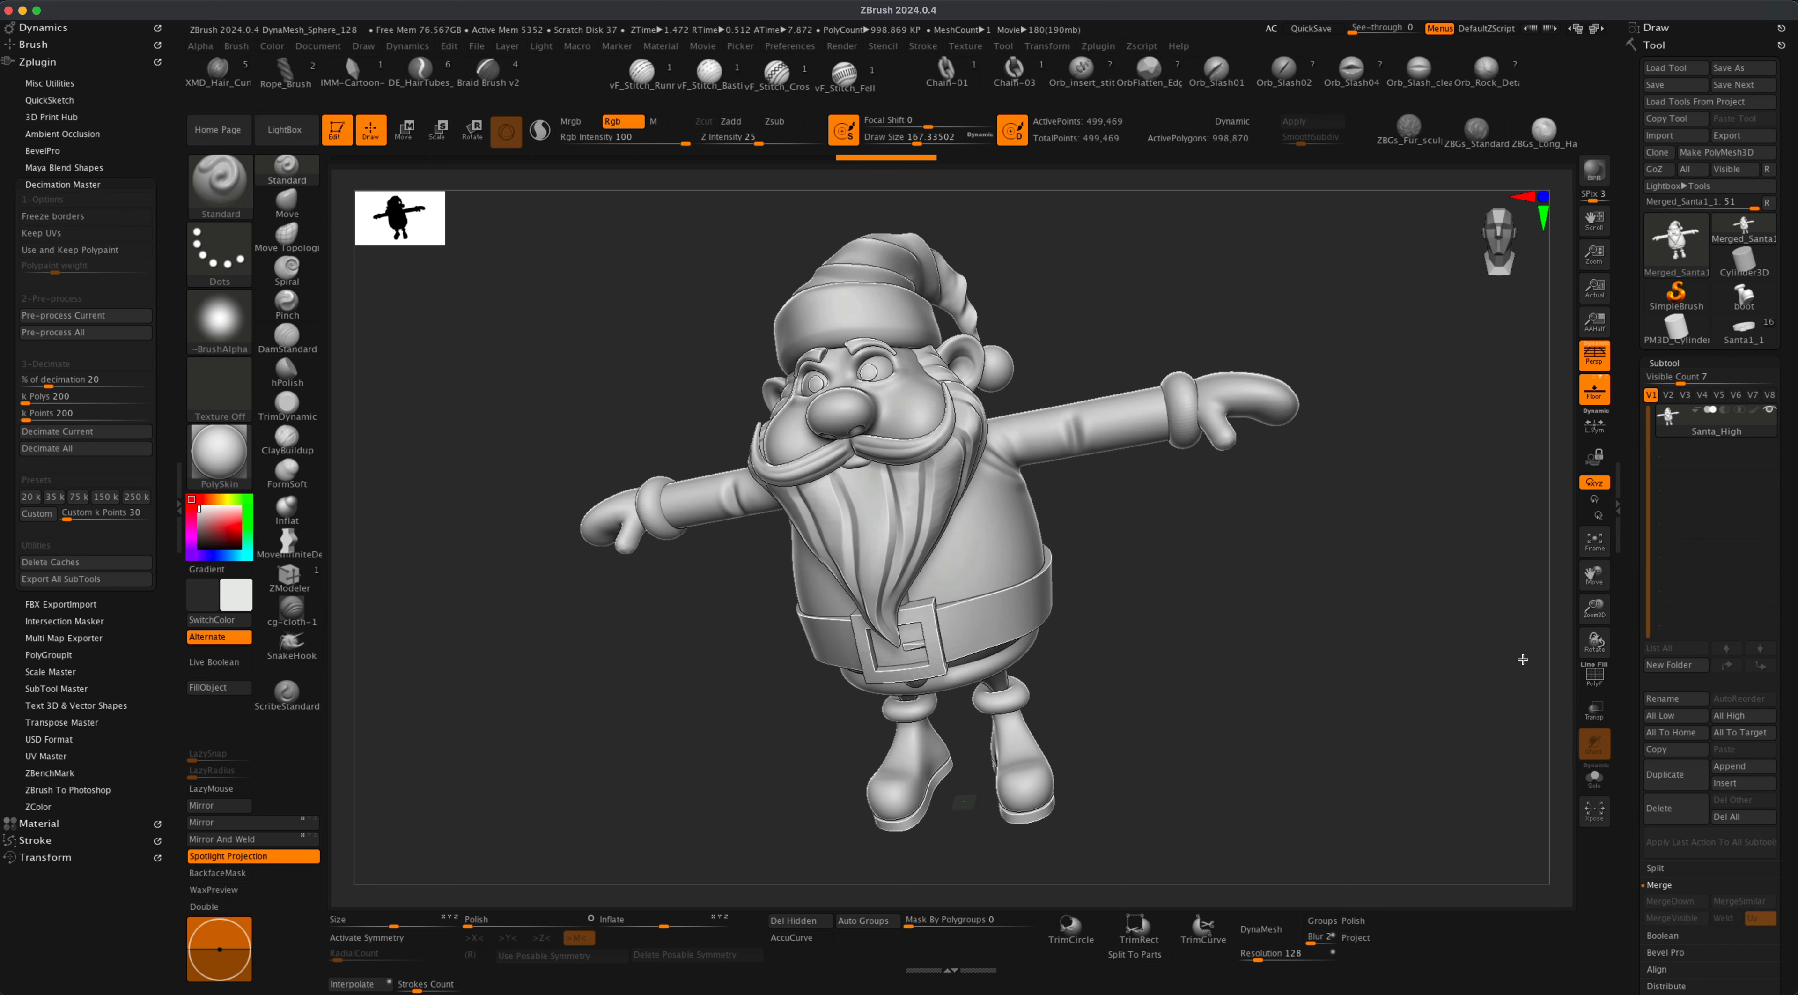
left_click(1595, 674)
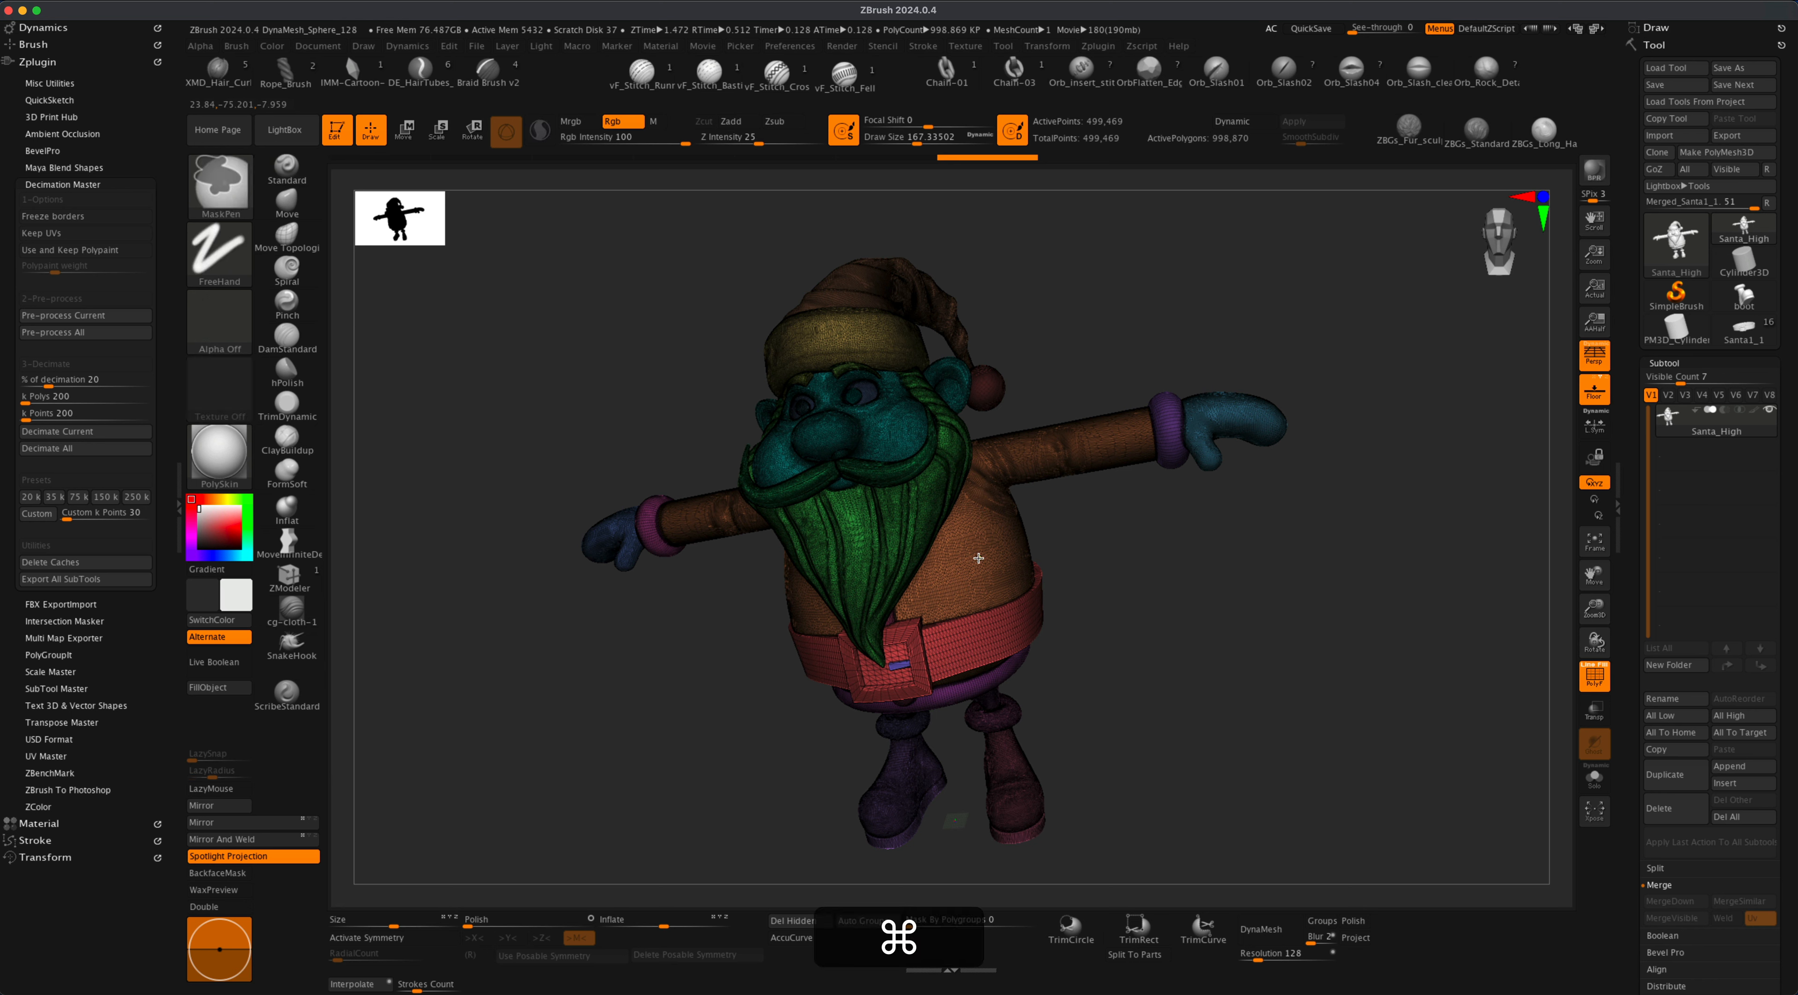
left_click(981, 557, "shift+super")
mouse_move(1111, 588)
left_mouse_down()
mouse_move(1091, 594)
mouse_move(1106, 604)
left_mouse_up()
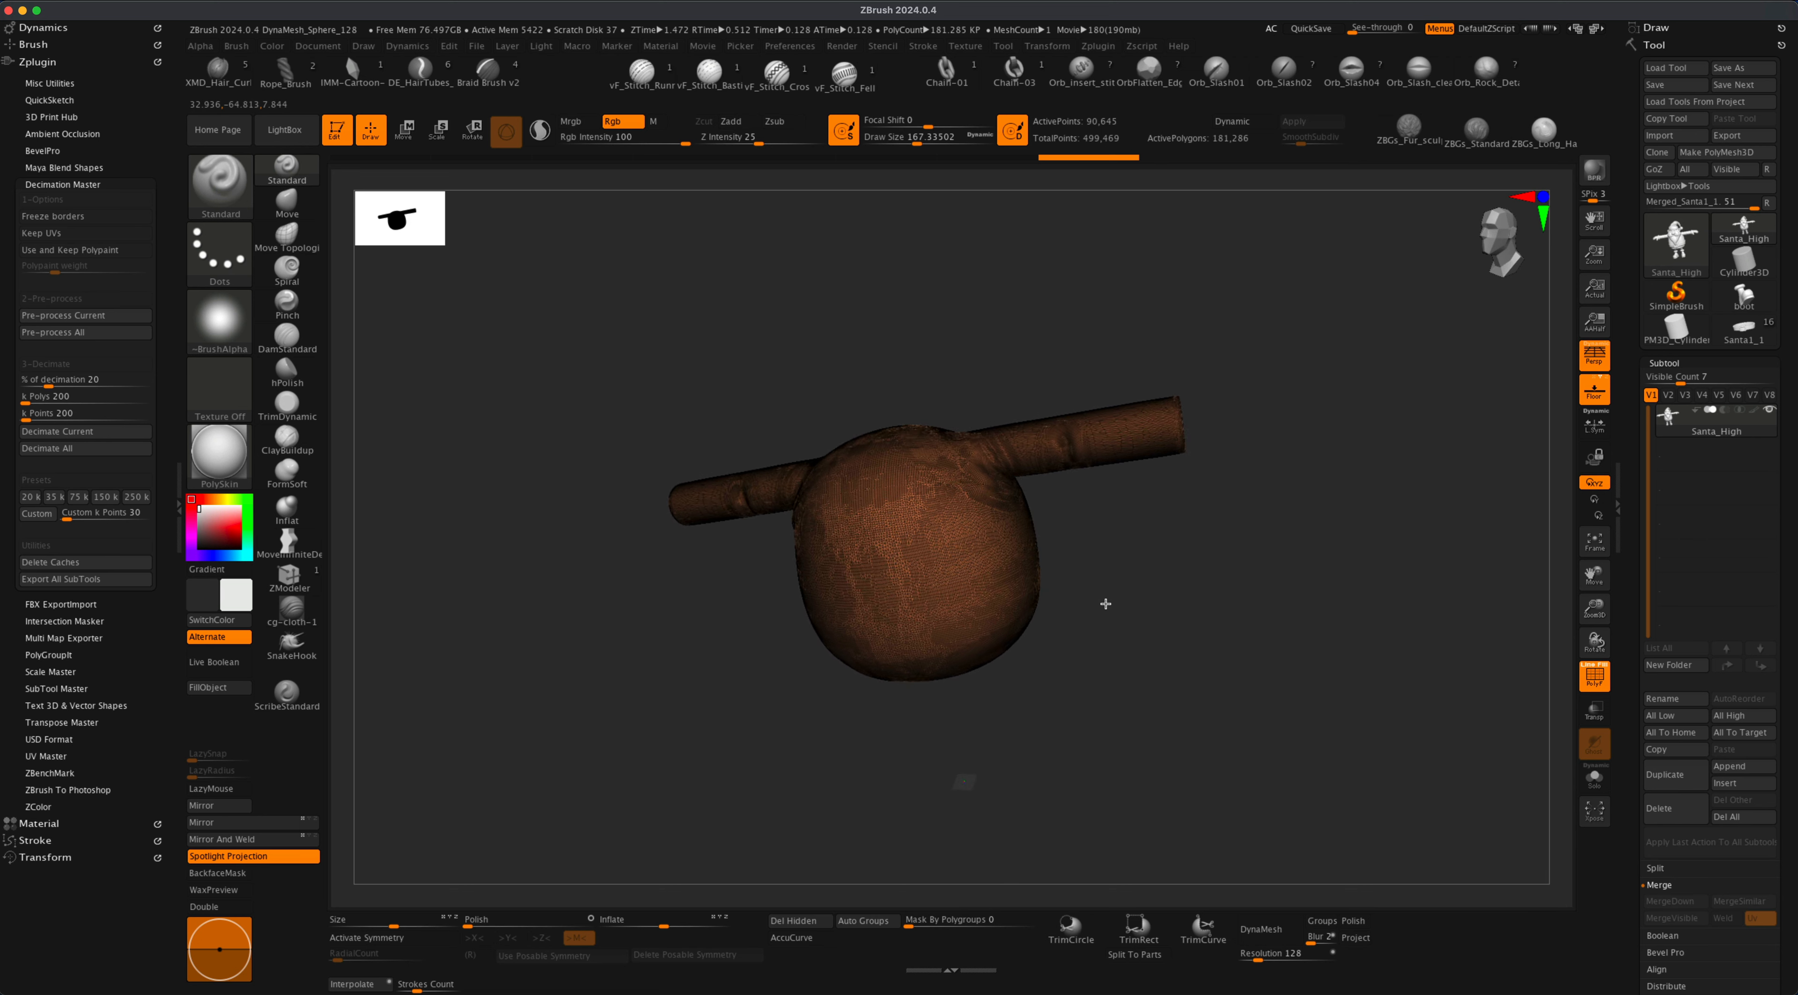
Split the hidden parts into their own subtool and hide that subtool, leaving the torso and sleeves displayed.
left_click(1666, 868)
left_click(1670, 884)
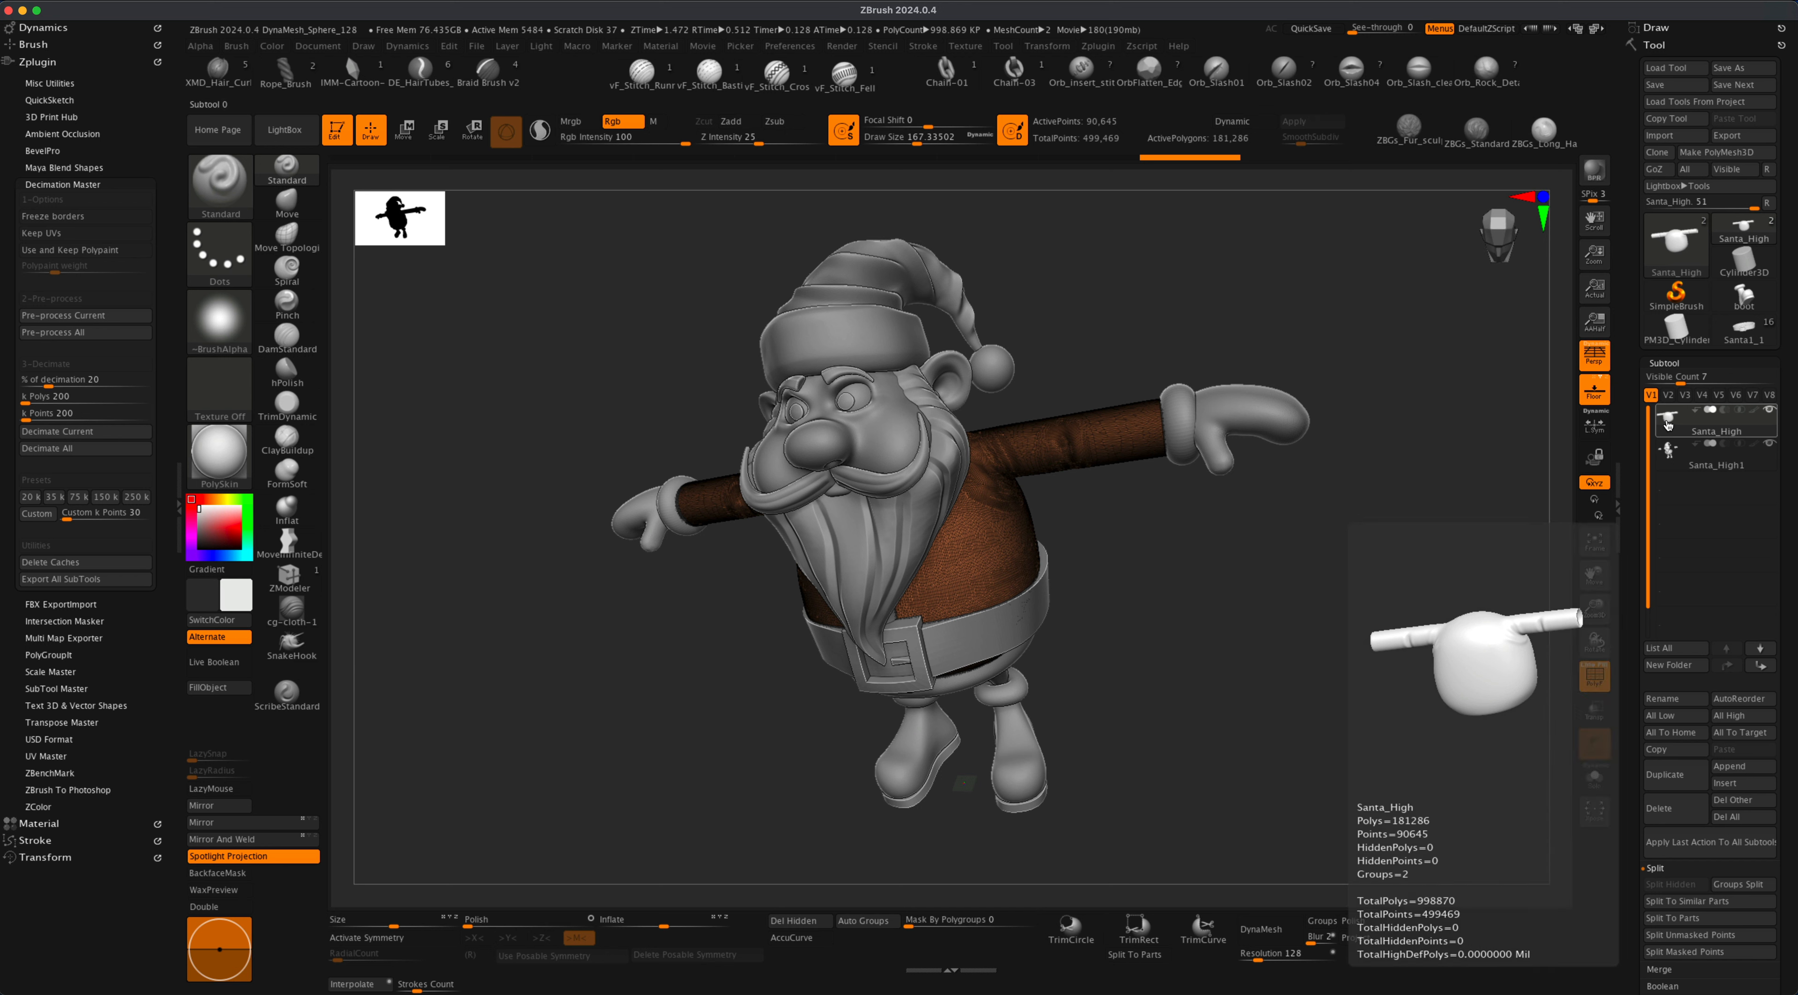
left_click(1770, 448)
mouse_move(1305, 615)
left_mouse_down()
mouse_move(1253, 662)
mouse_move(1212, 591)
mouse_move(1241, 565)
mouse_move(1289, 658)
mouse_move(1312, 651)
mouse_move(1276, 634)
left_mouse_up()
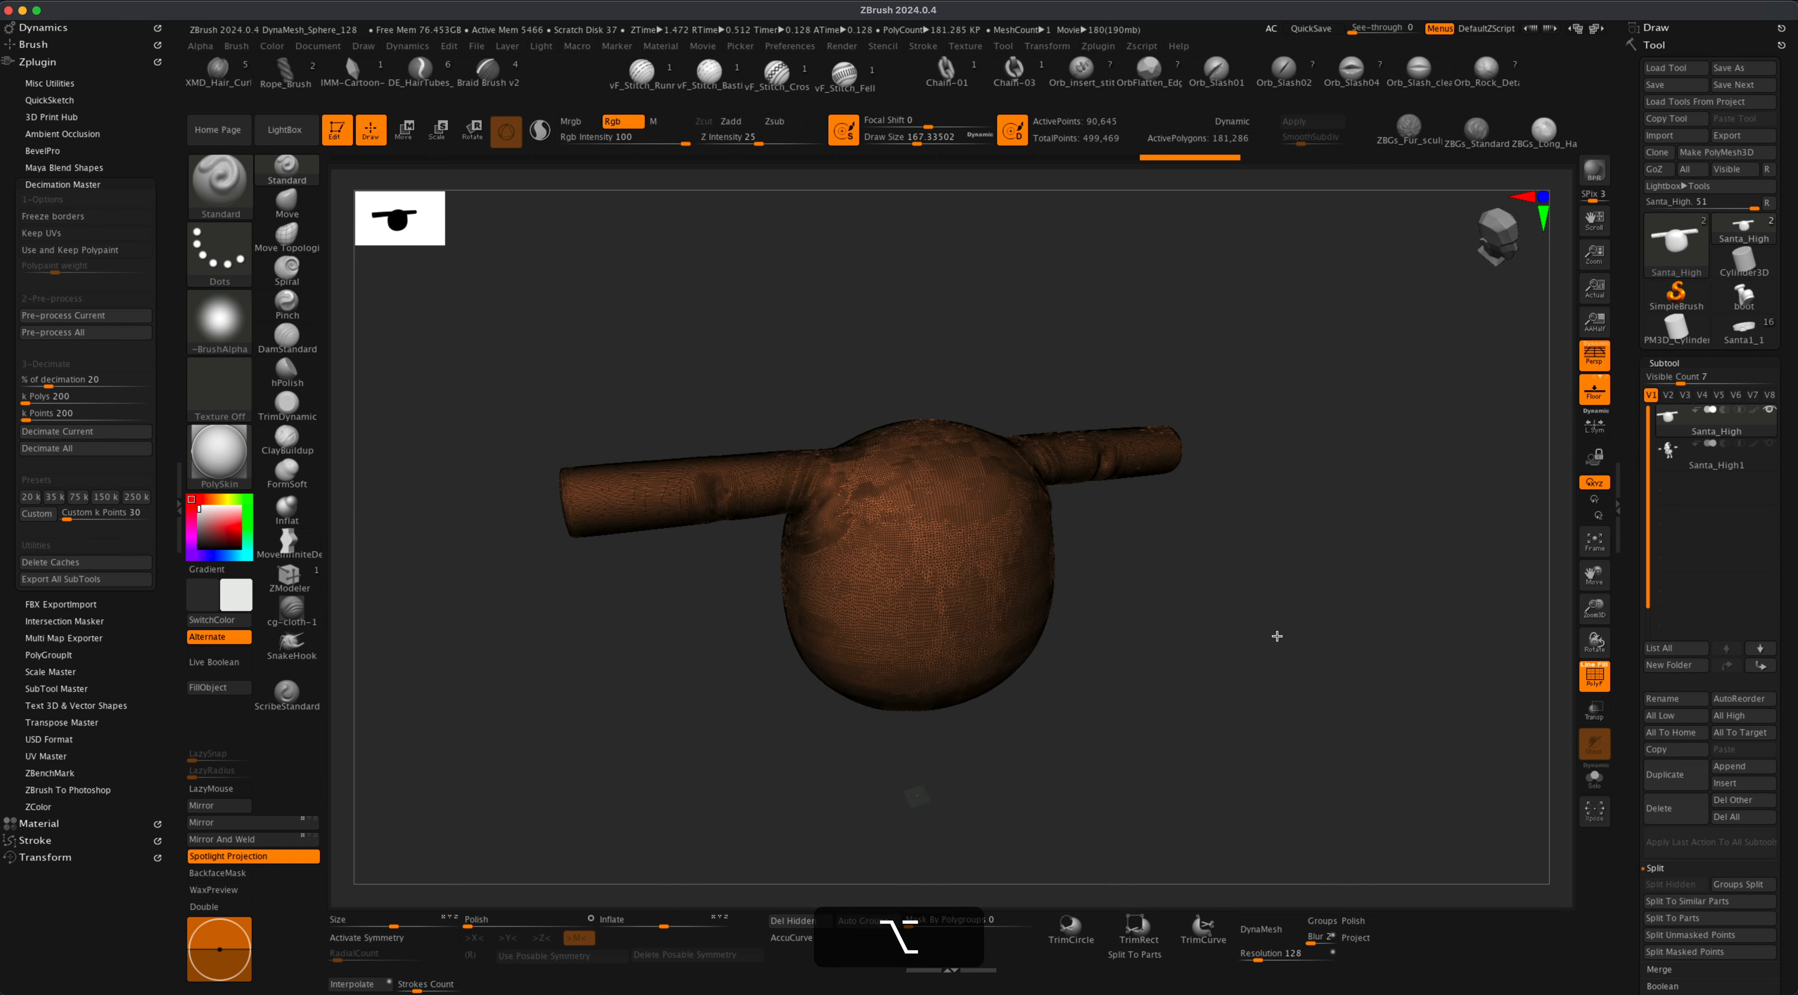
Activate X symmetry for the torso and set ZRemesher to a target polygons count of 1 with Adapt off.
left_click(393, 936)
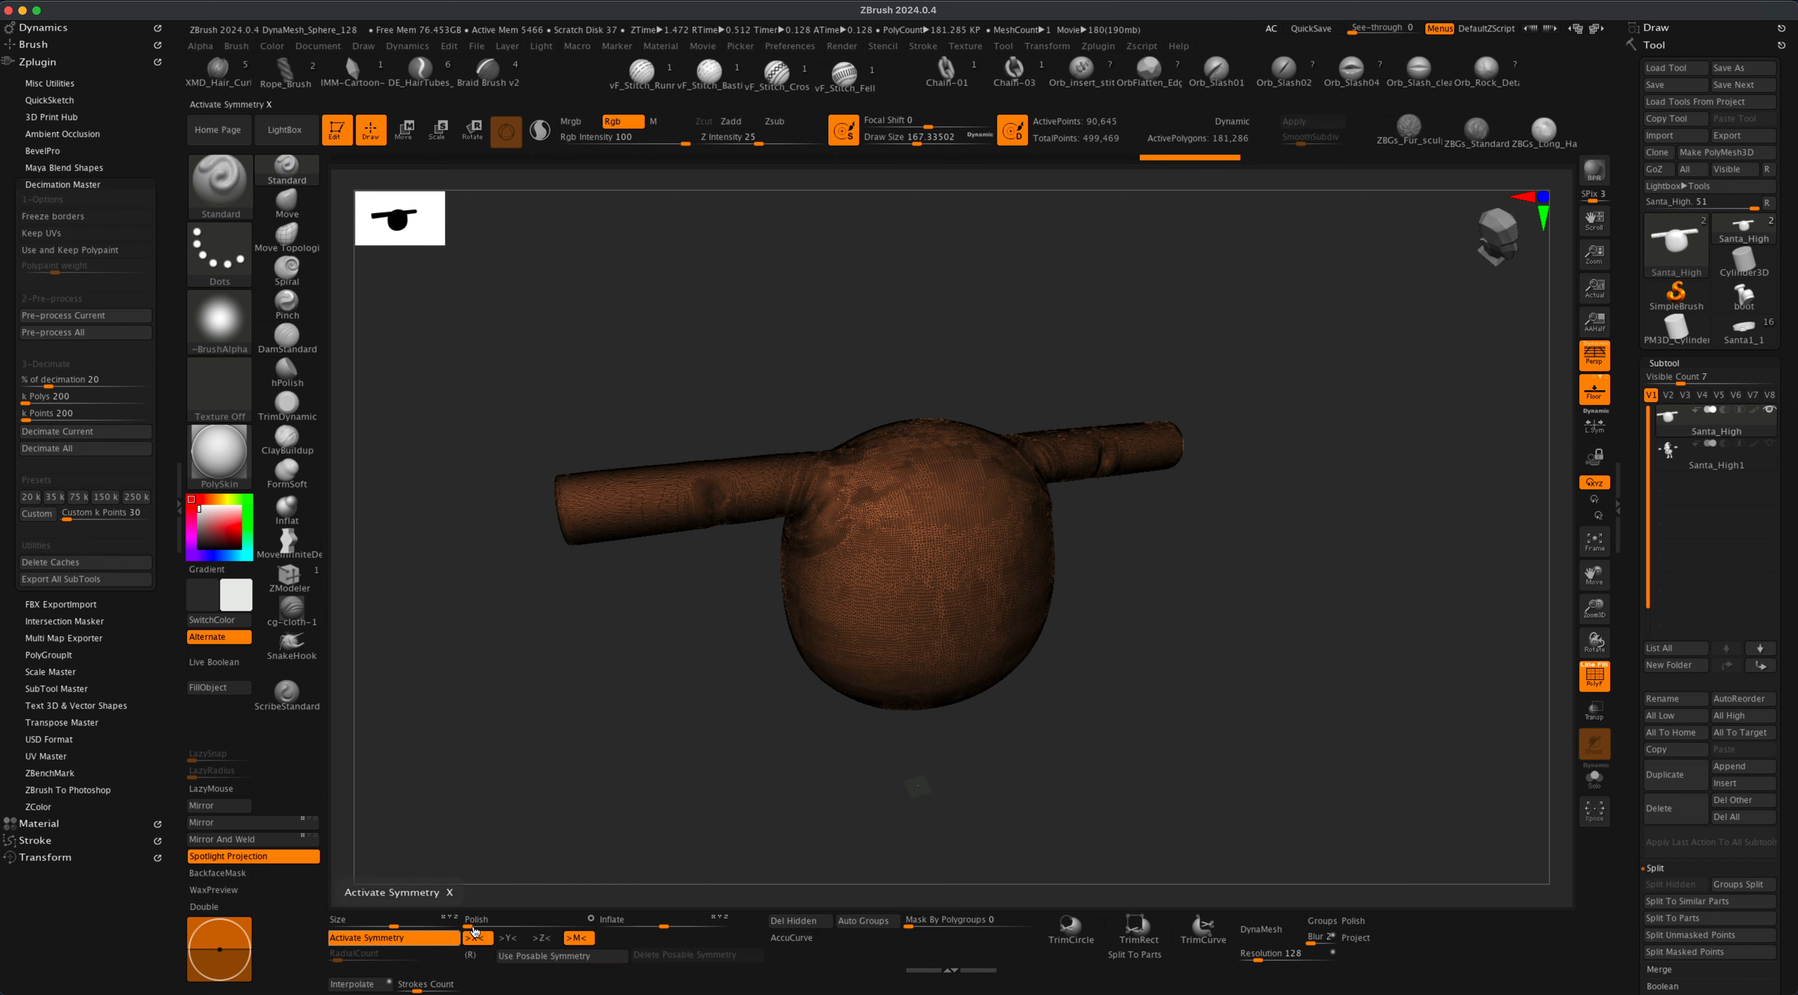
scroll(1785, 690, "down", 5)
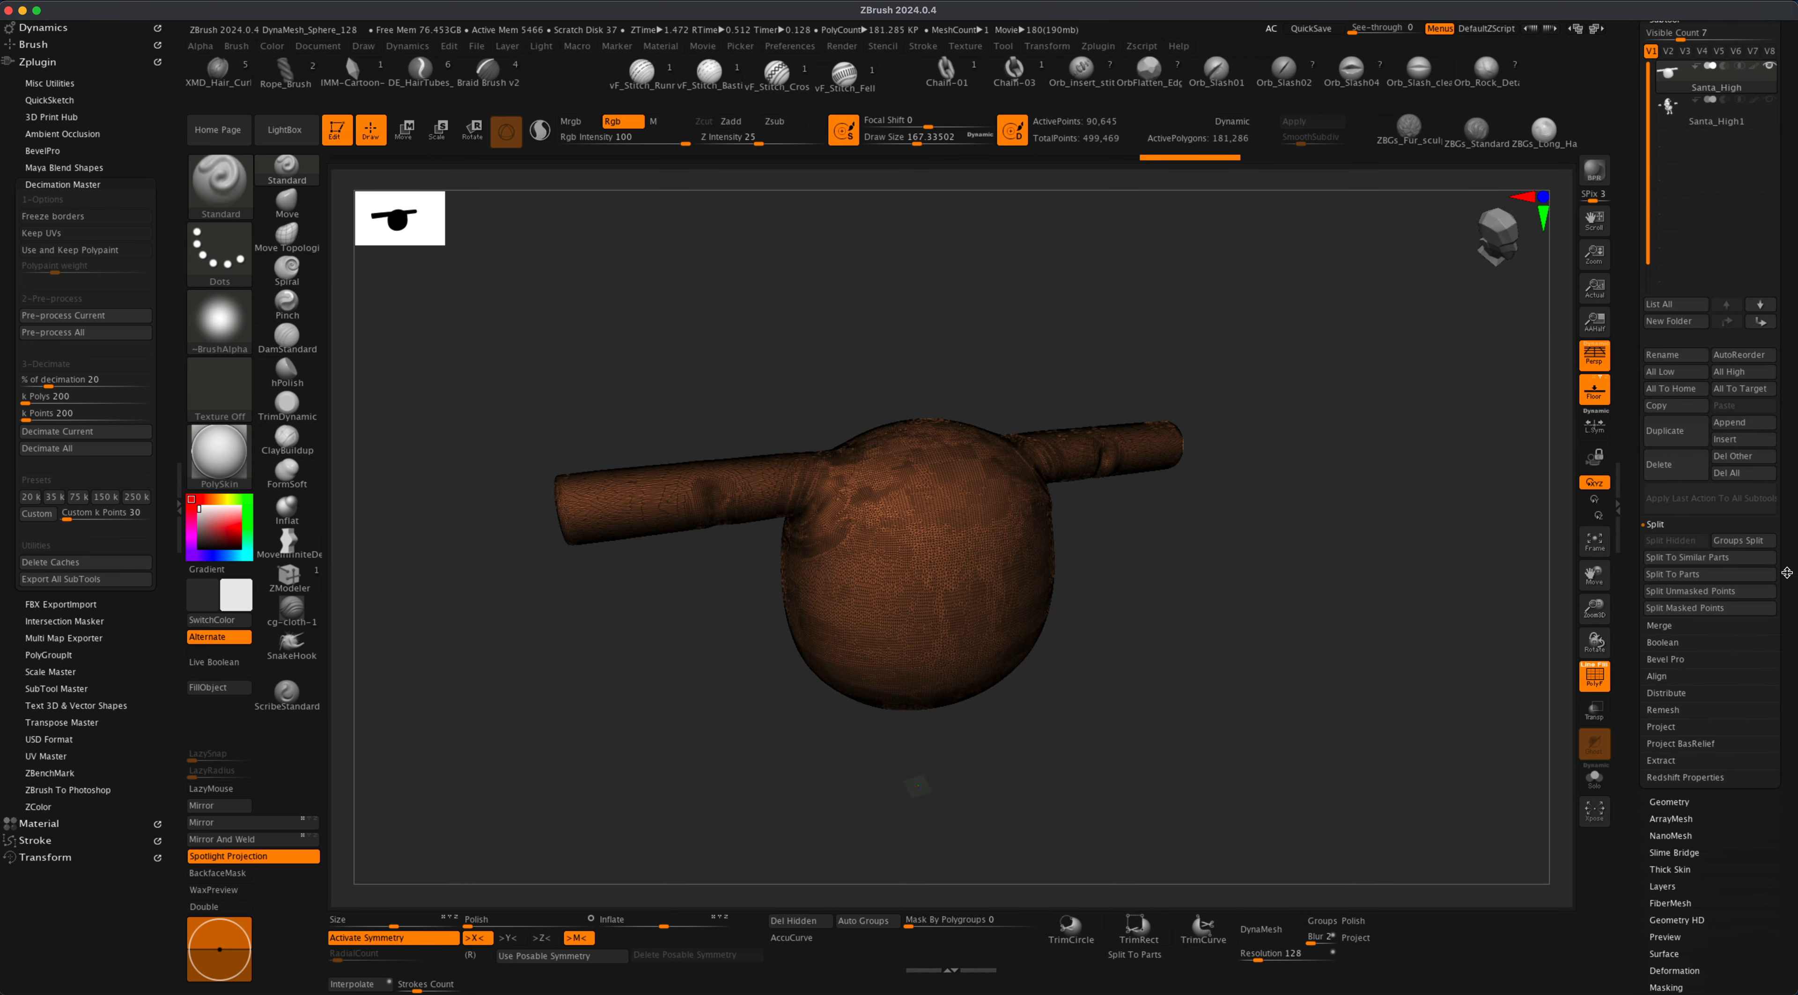
left_click(1670, 802)
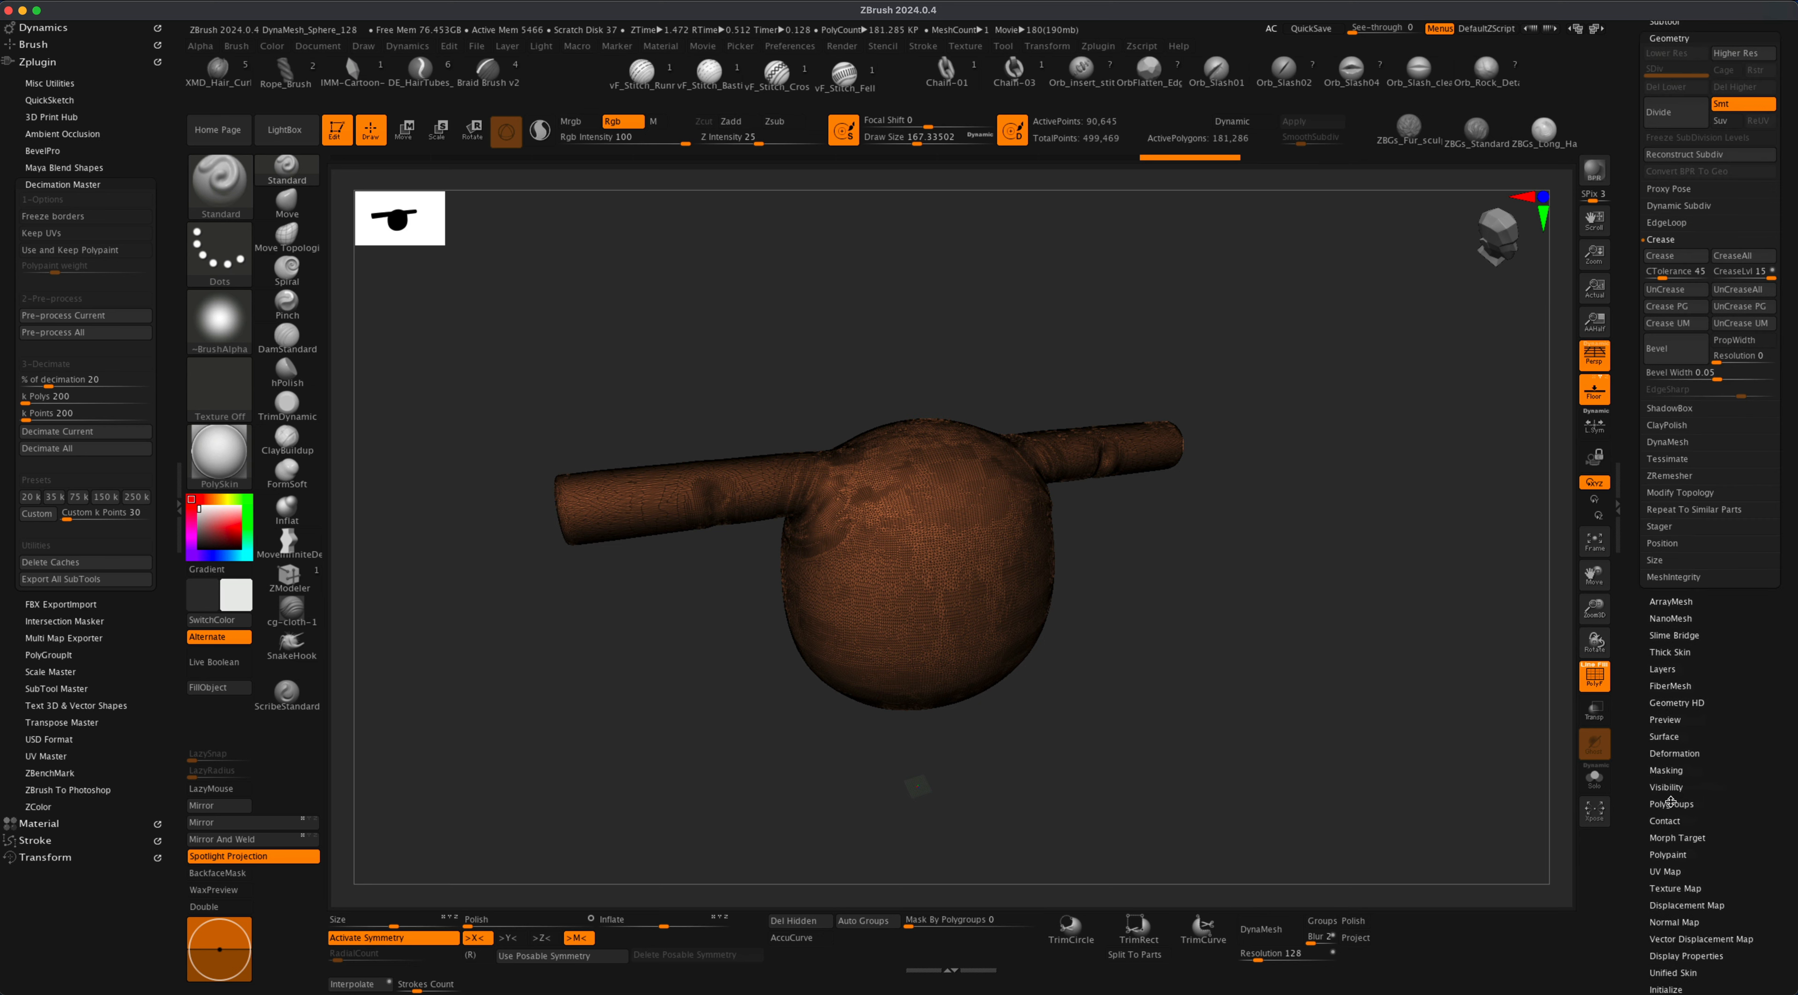
left_click(1670, 477)
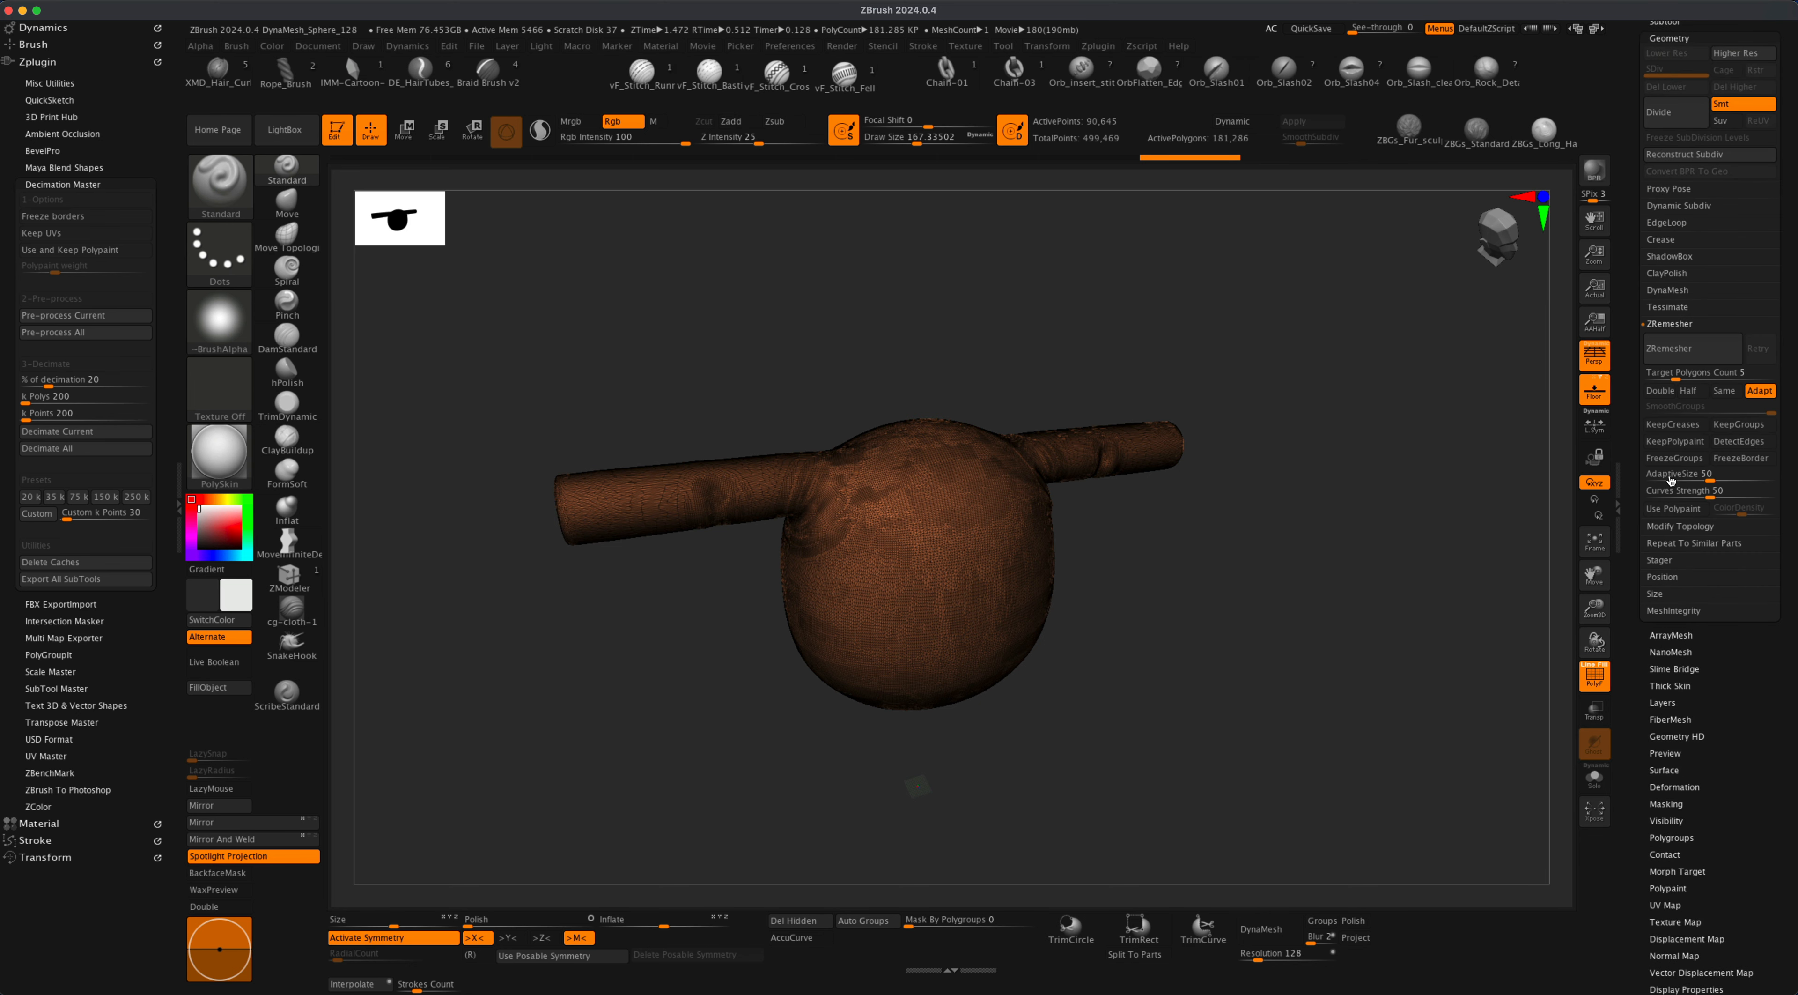
left_click(1759, 390)
left_click(1733, 373)
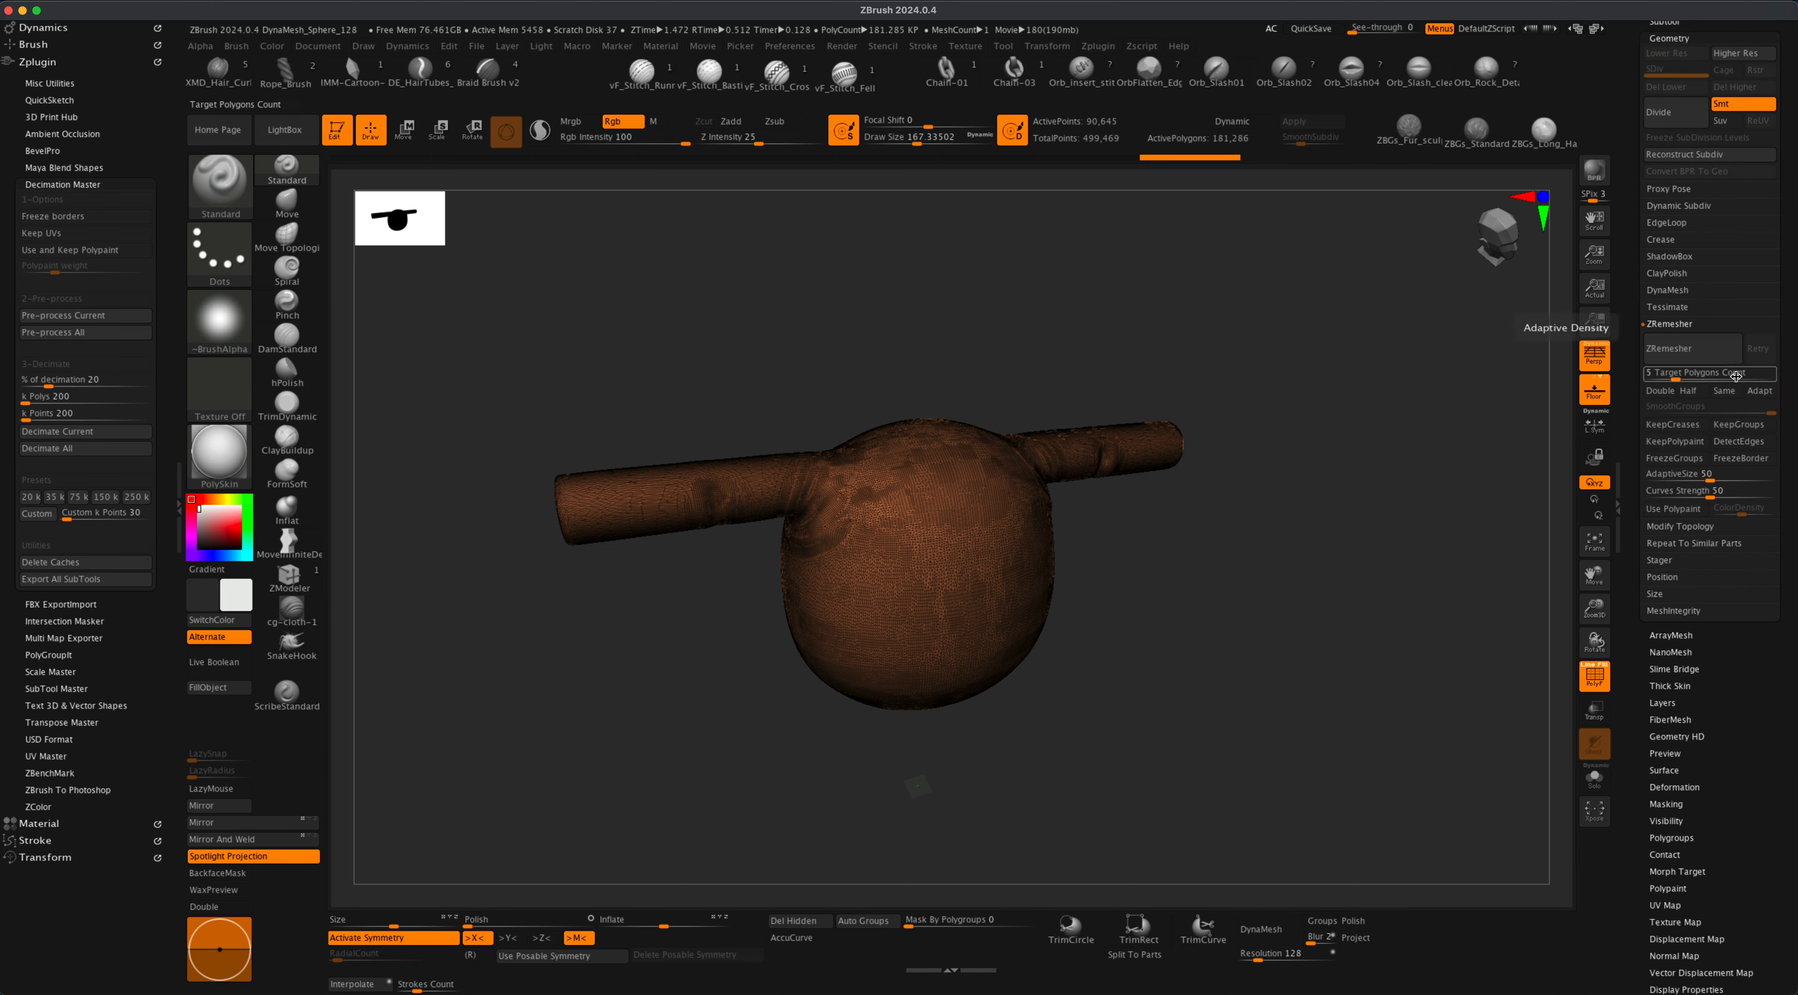
type("1")
key("Return")
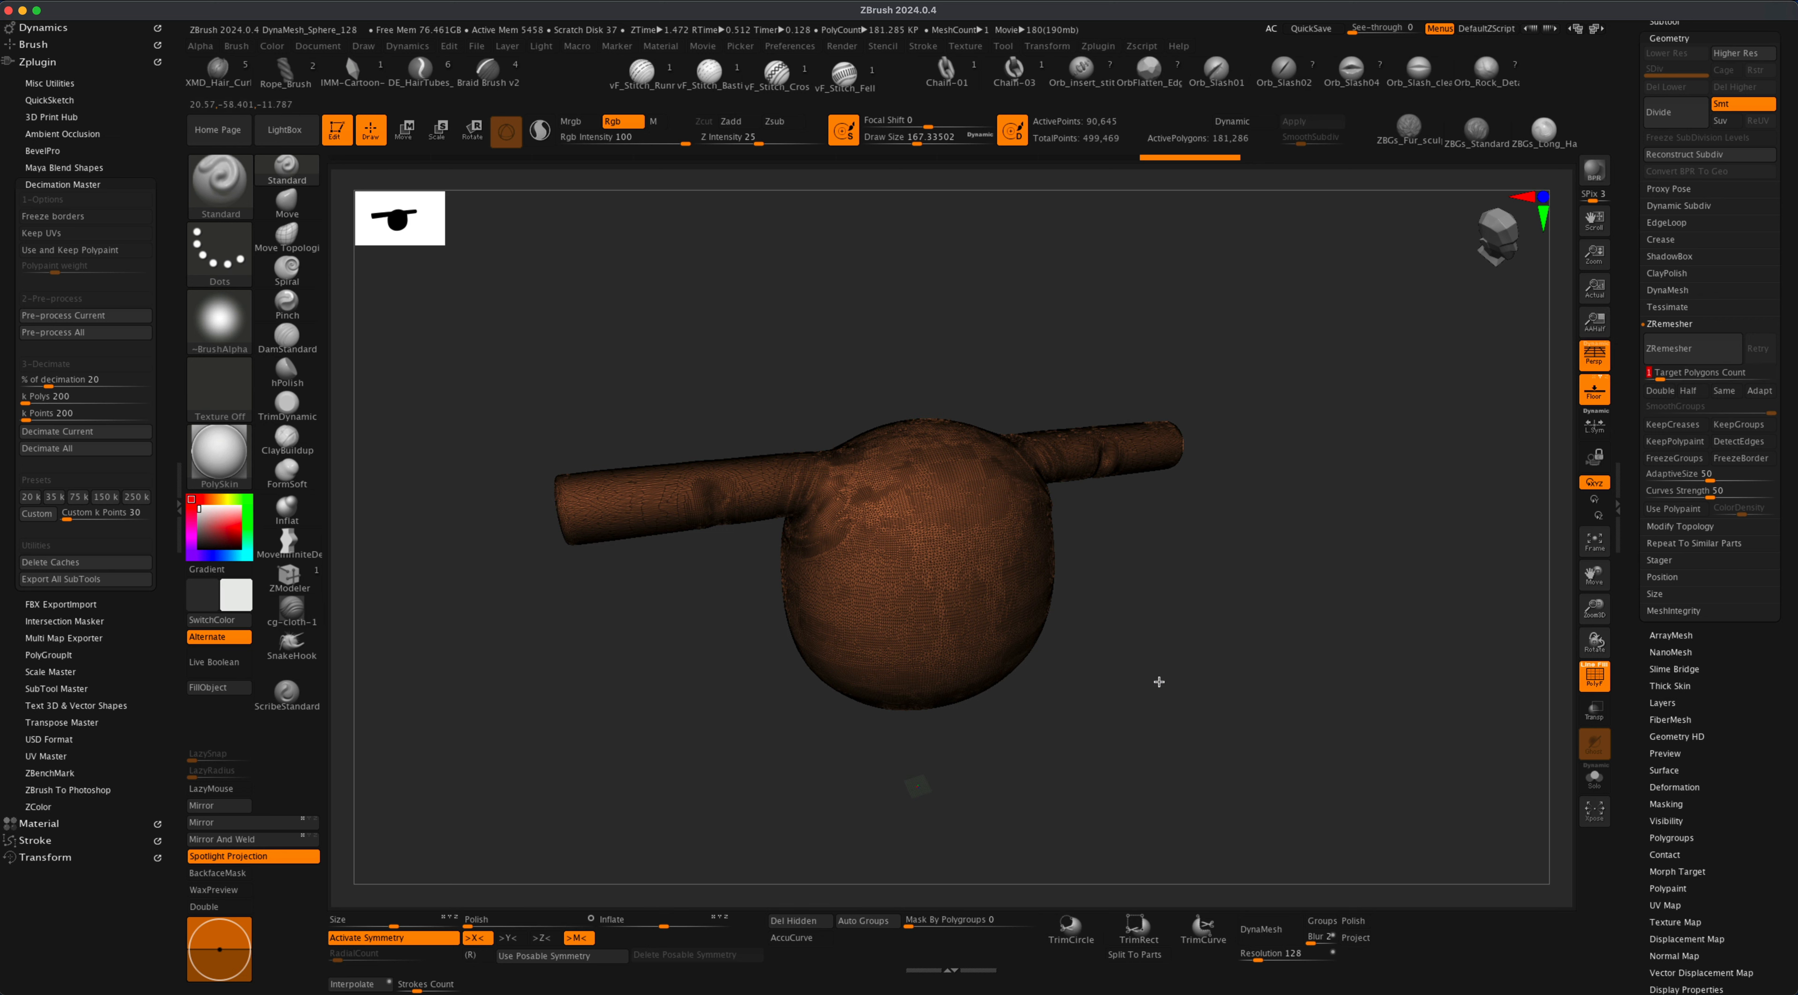
Run ZRemesher on the torso and sleeves and check the new topology from the front.
left_click_drag(1104, 587, 1249, 605)
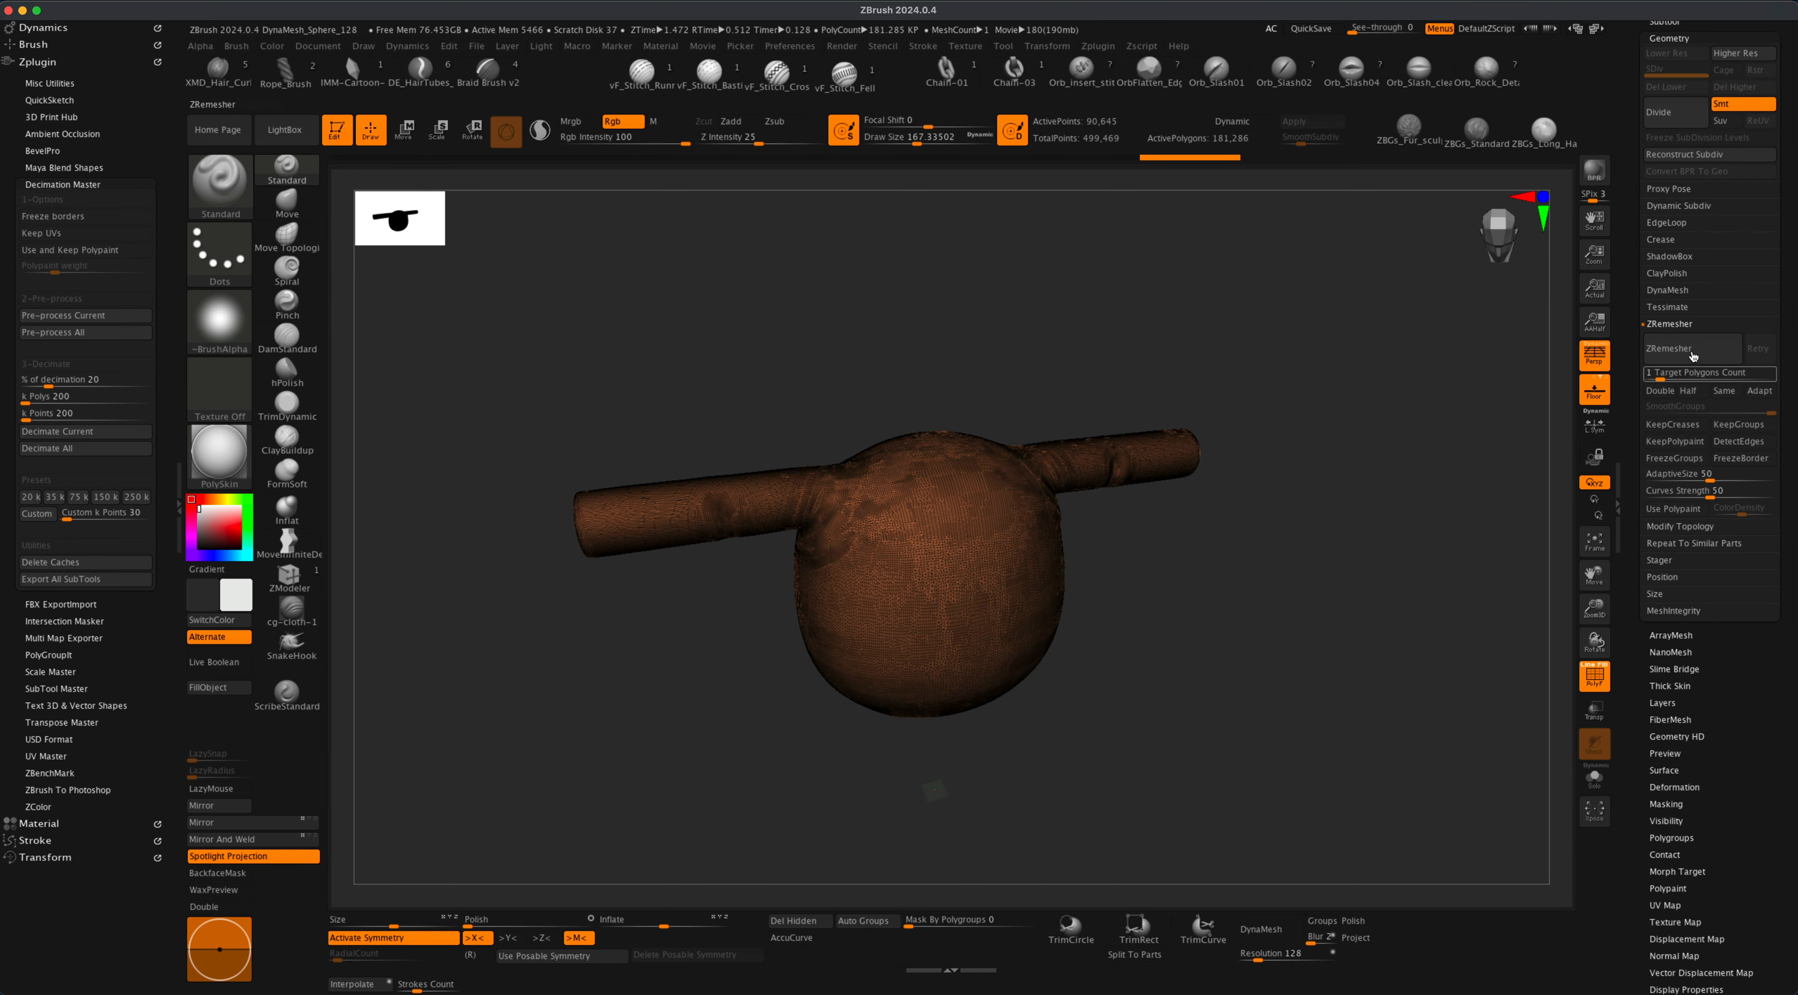
left_click(1693, 350)
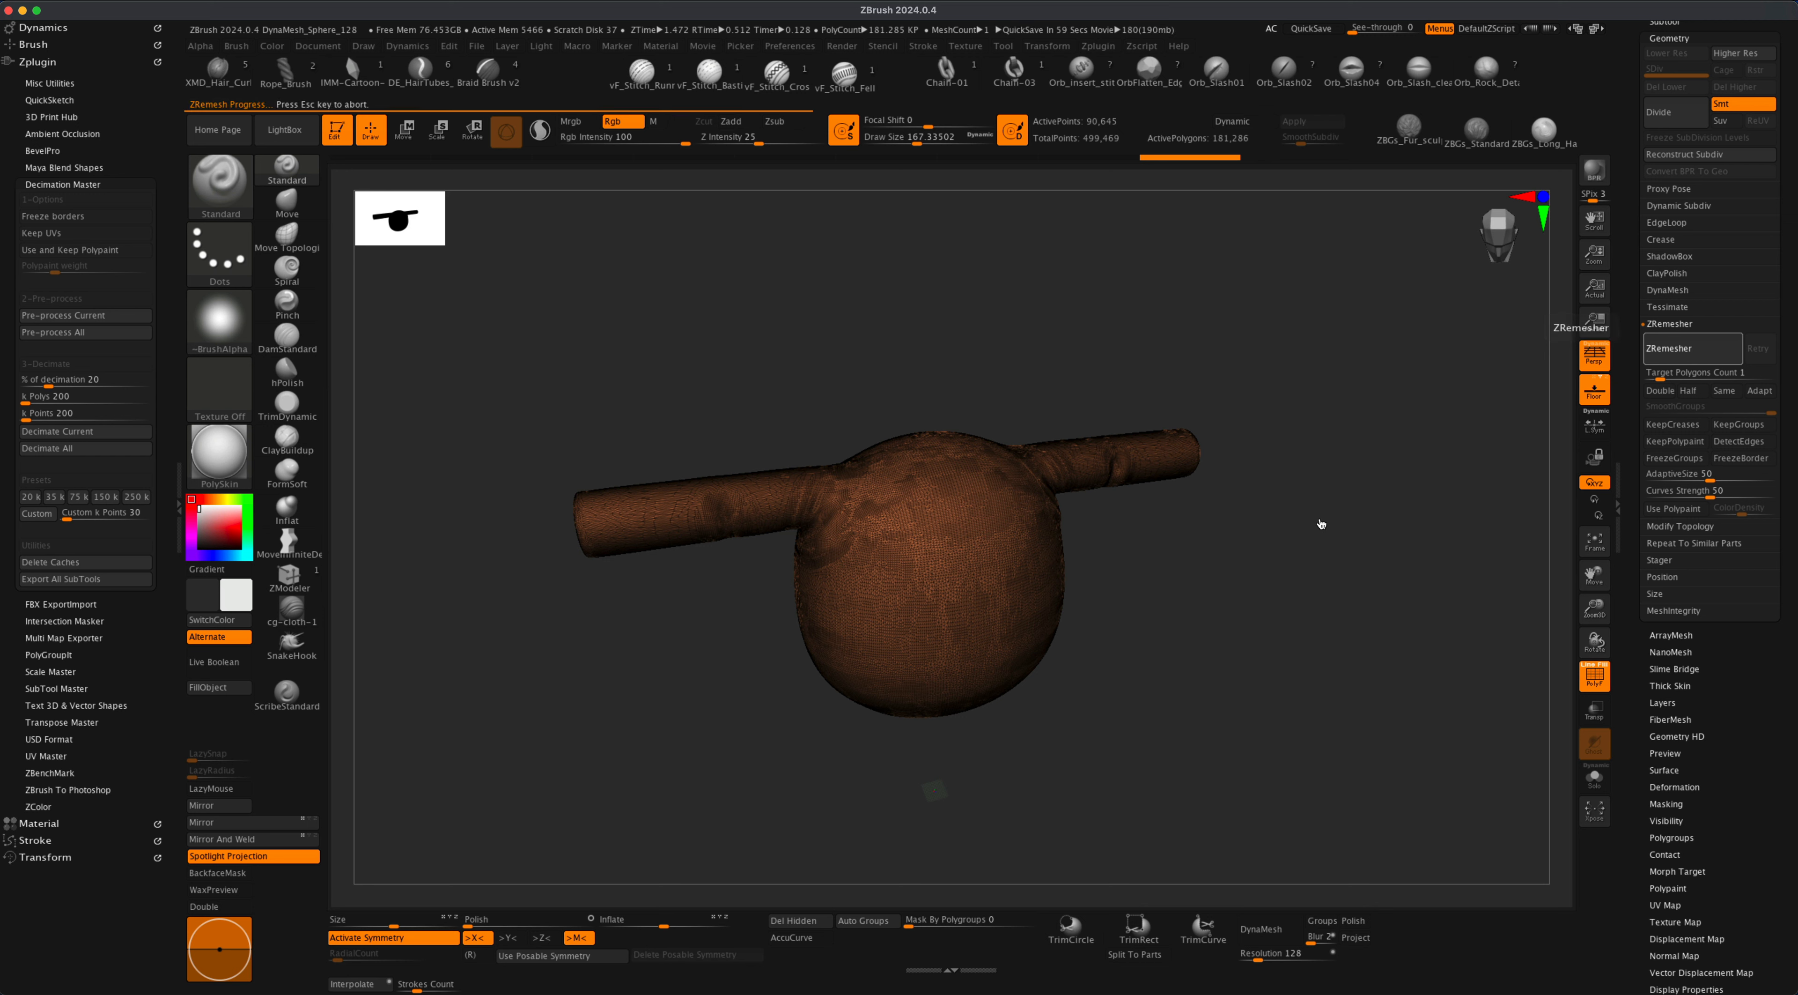
left_click_drag(1322, 524, 1246, 621)
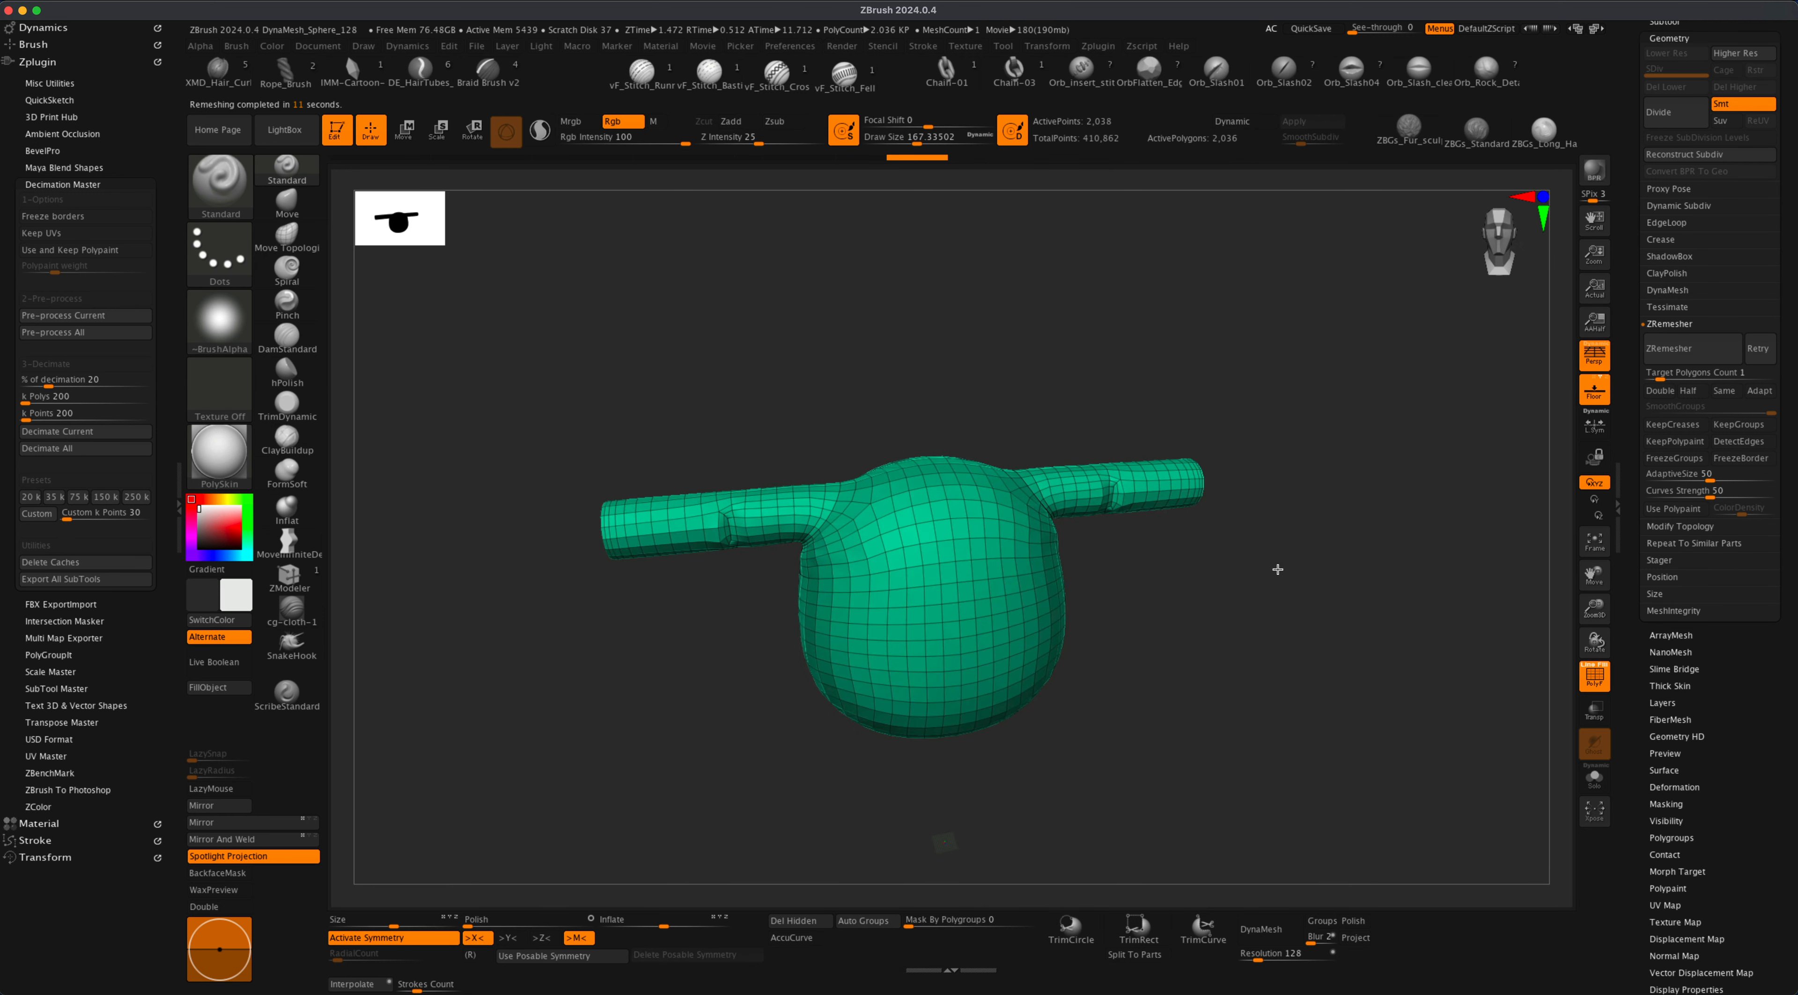
left_click_drag(1291, 601, 1239, 594, "shift")
left_click_drag(1635, 350, 1634, 569)
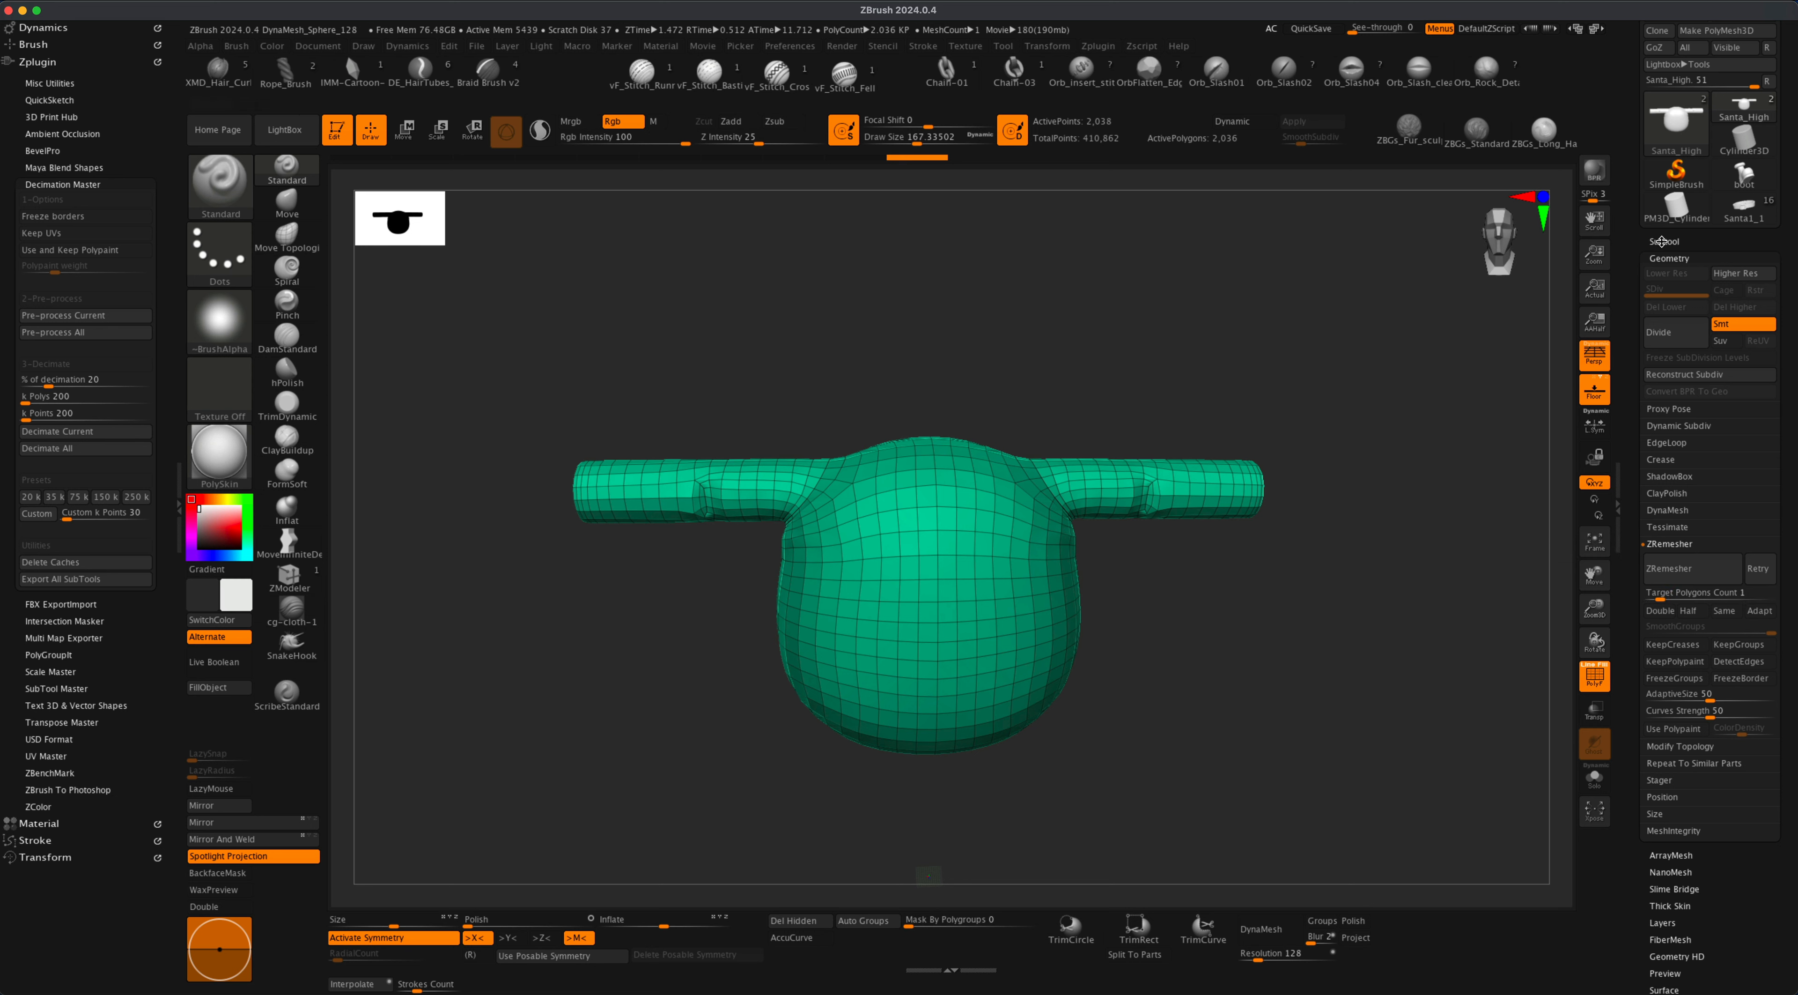
Export the remeshed torso and sleeves to the Santa folder as an OBJ file named Santa_Low_Body.
left_click(1662, 241)
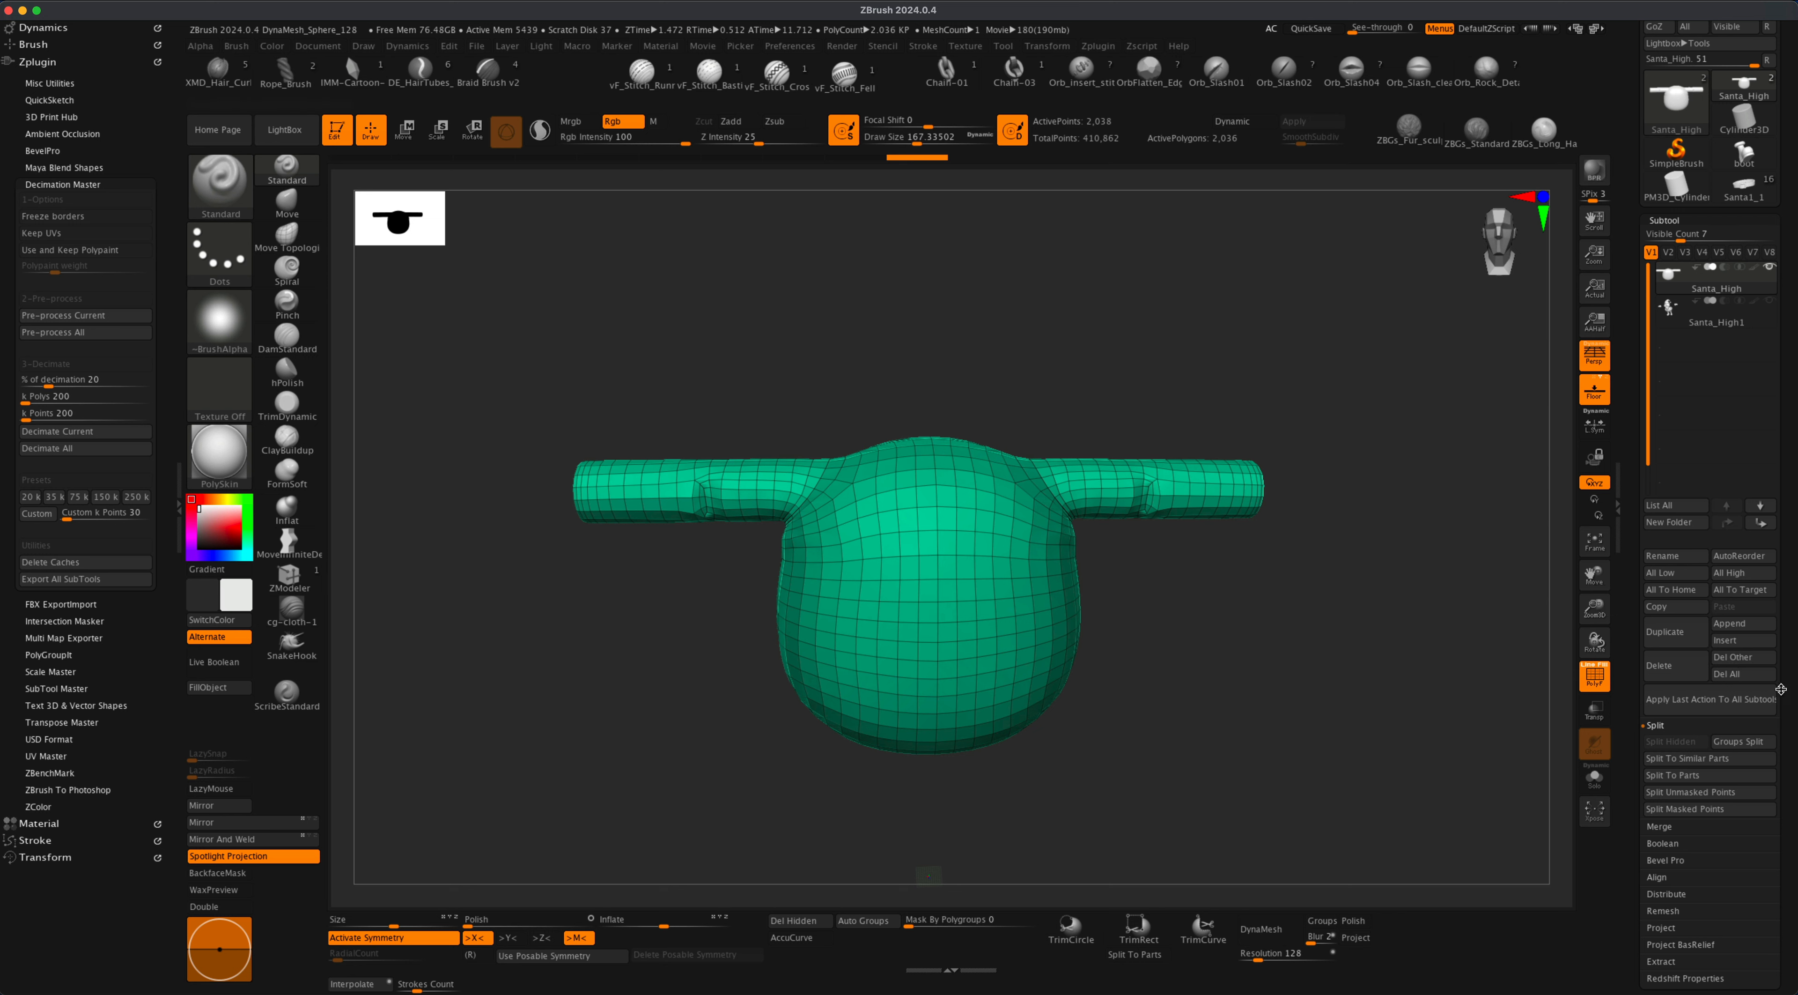
scroll(1787, 727, "up", 3)
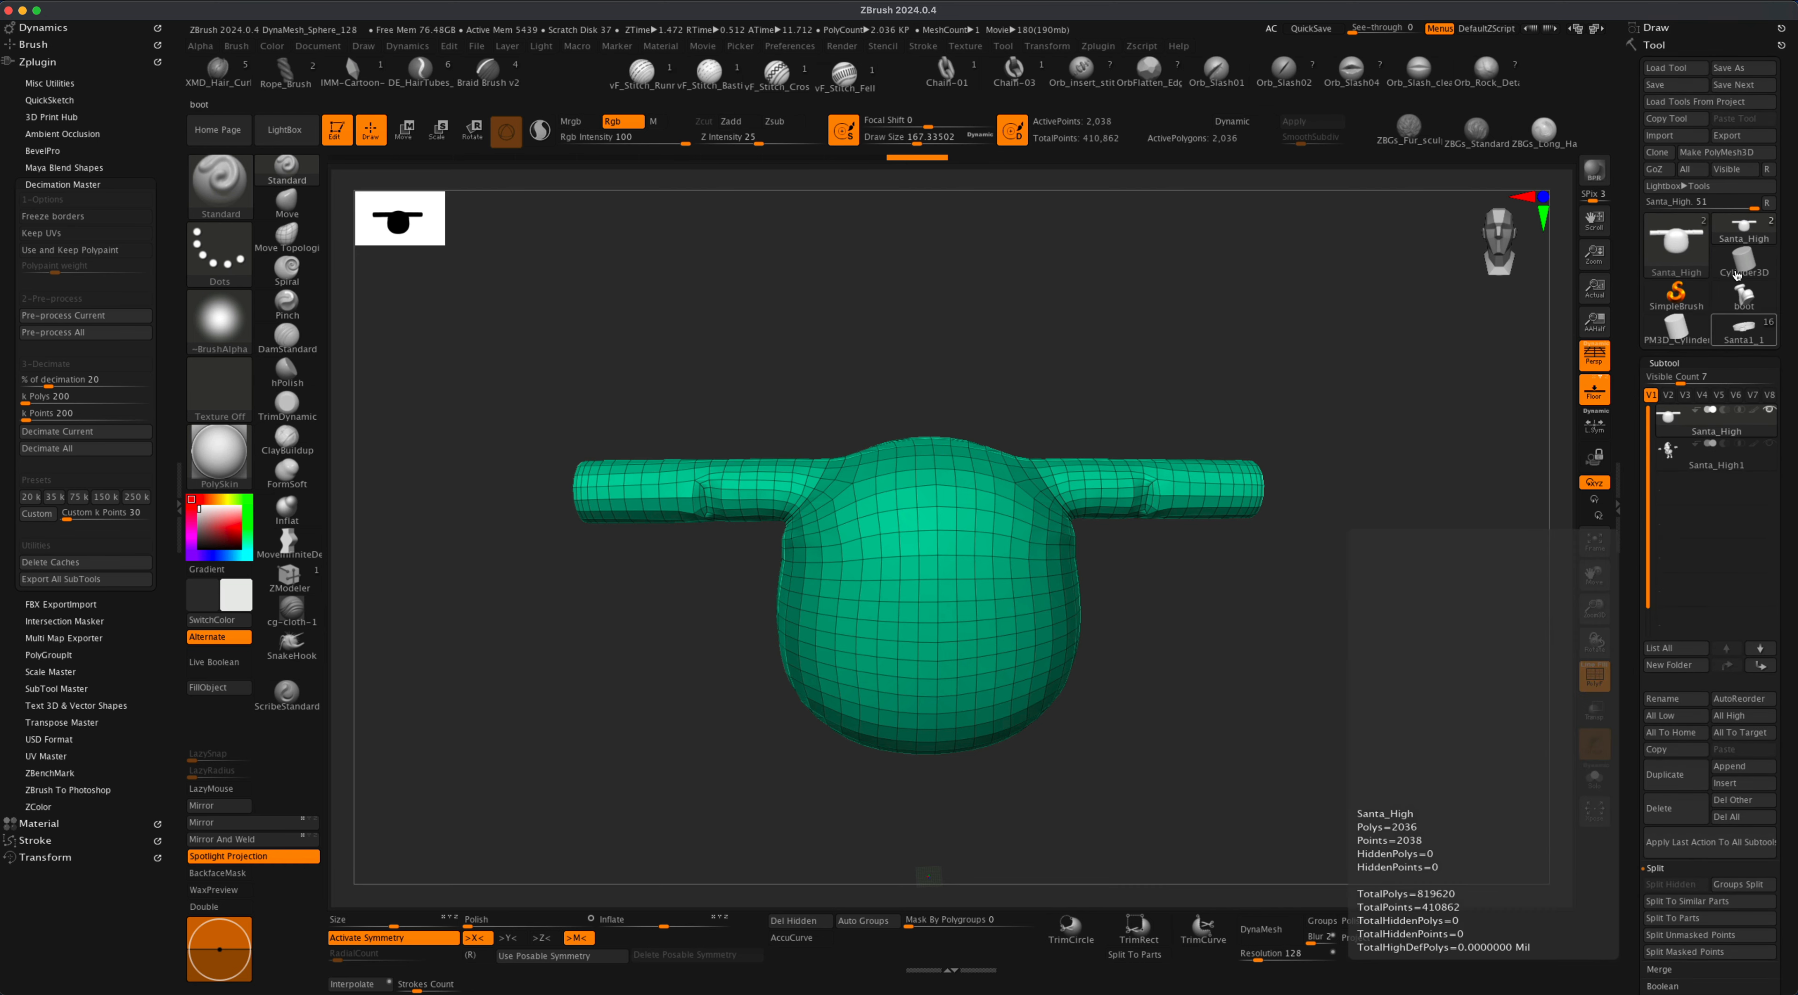
left_click(1743, 135)
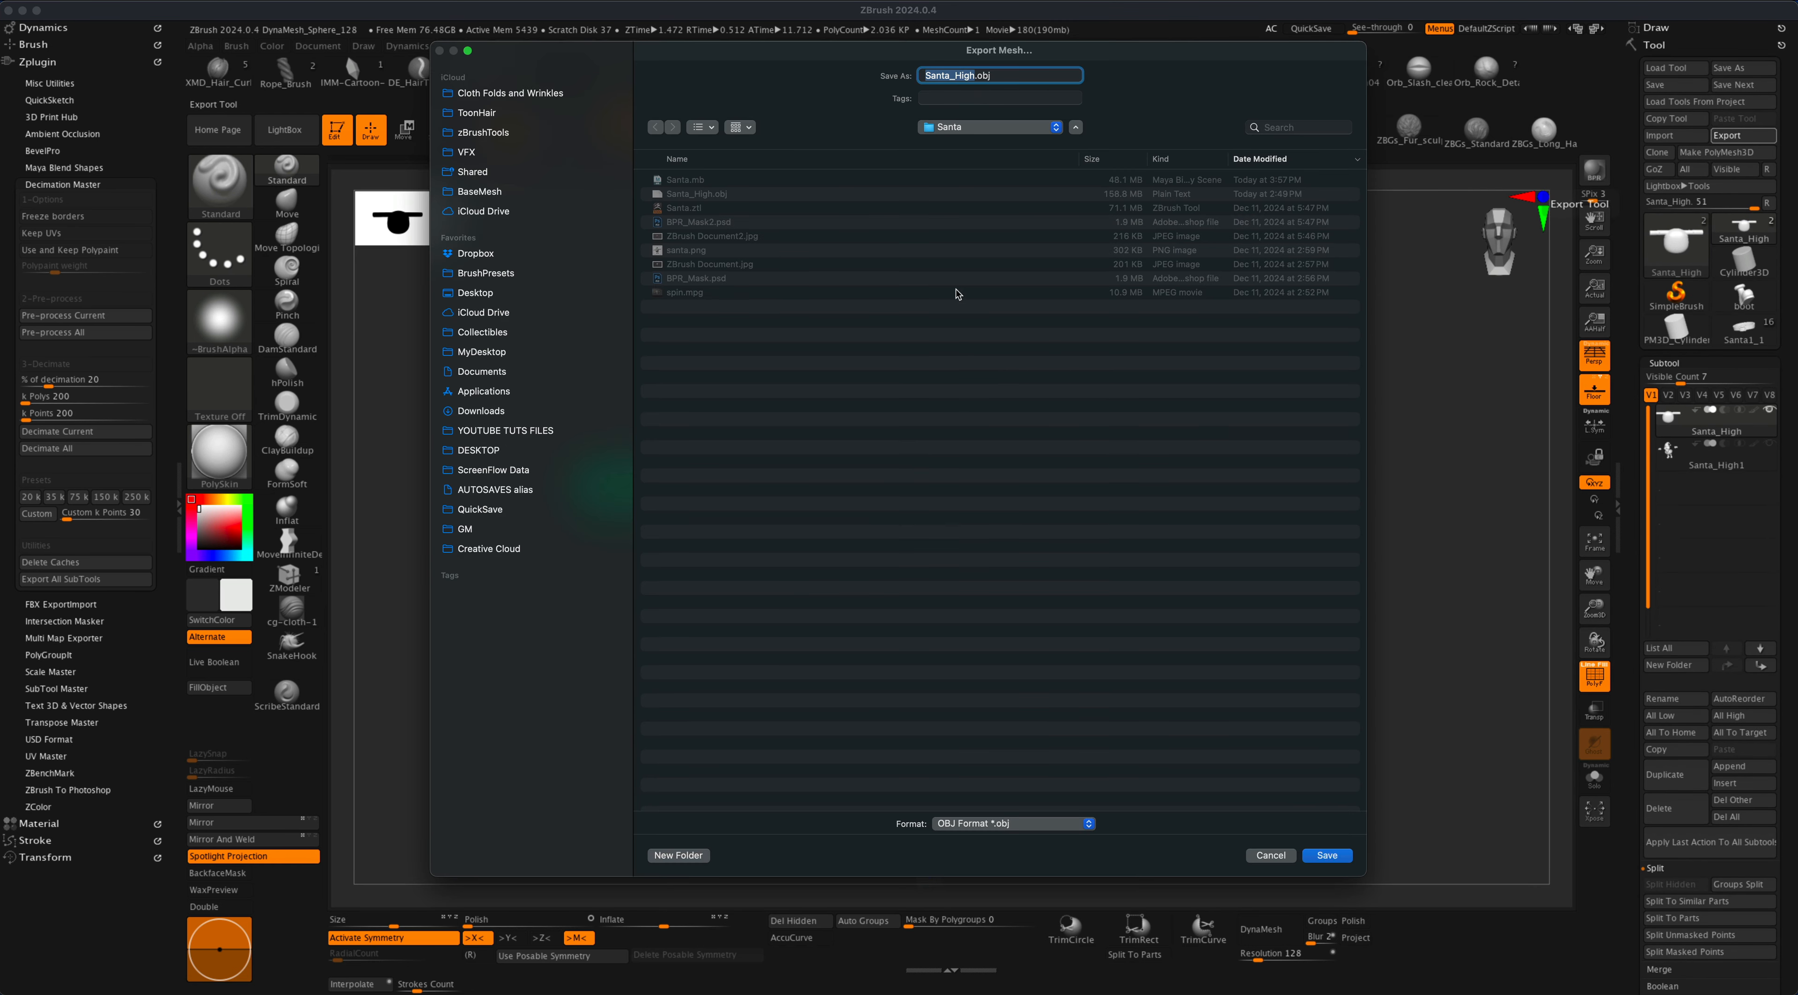
left_click(995, 75)
key("BackSpace")
key("BackSpace")
key("BackSpace")
key("BackSpace")
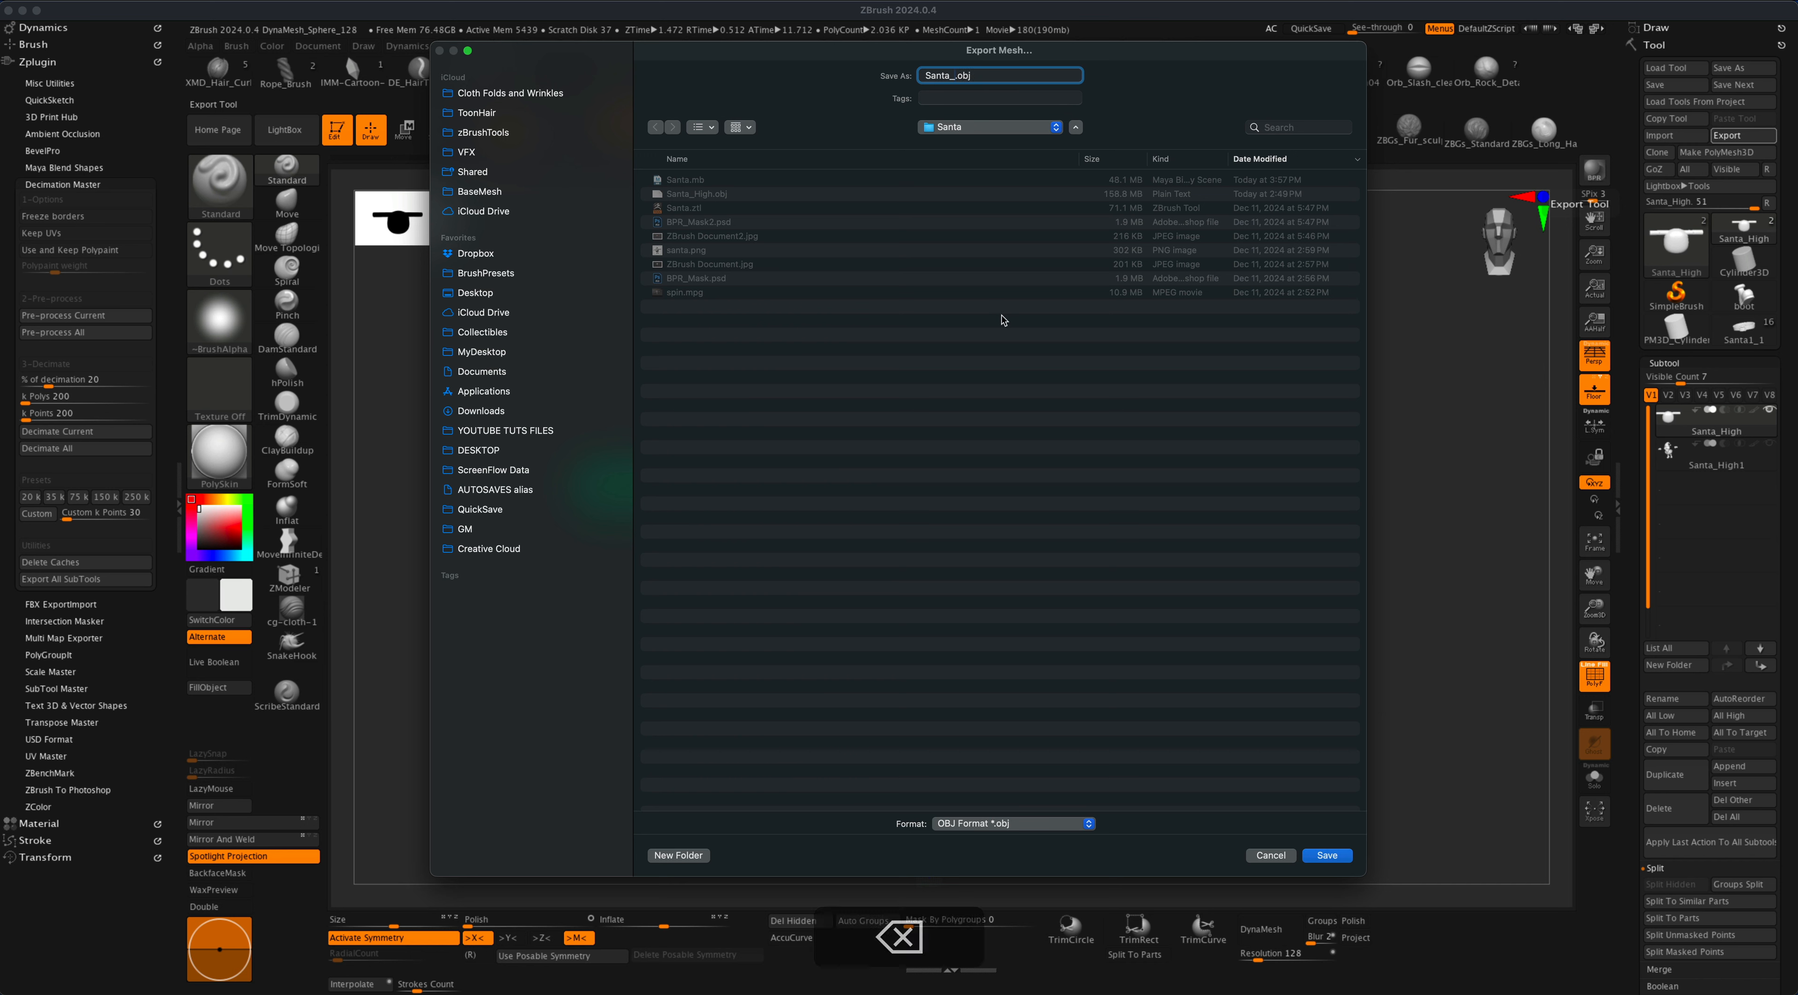
type("Low_Body")
left_click(1328, 855)
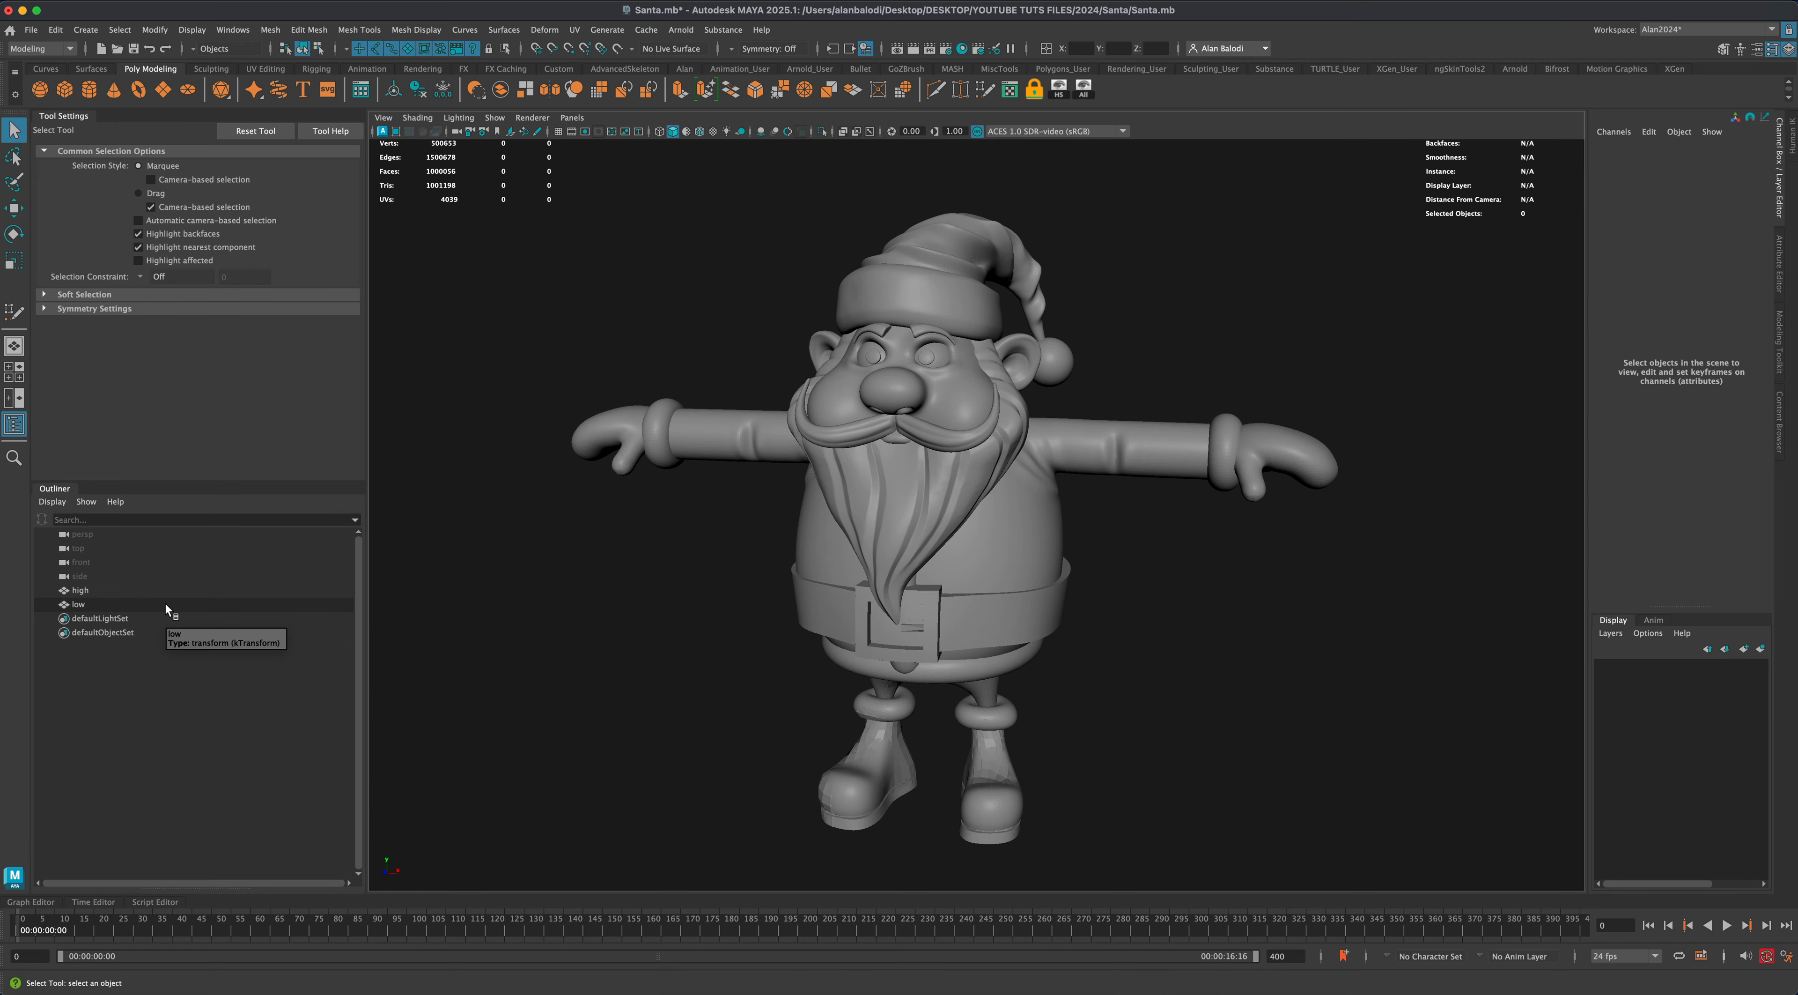
Switch to Maya and import Santa_Low_Body.obj into the Santa scene.
left_click(165, 604)
left_click(31, 29)
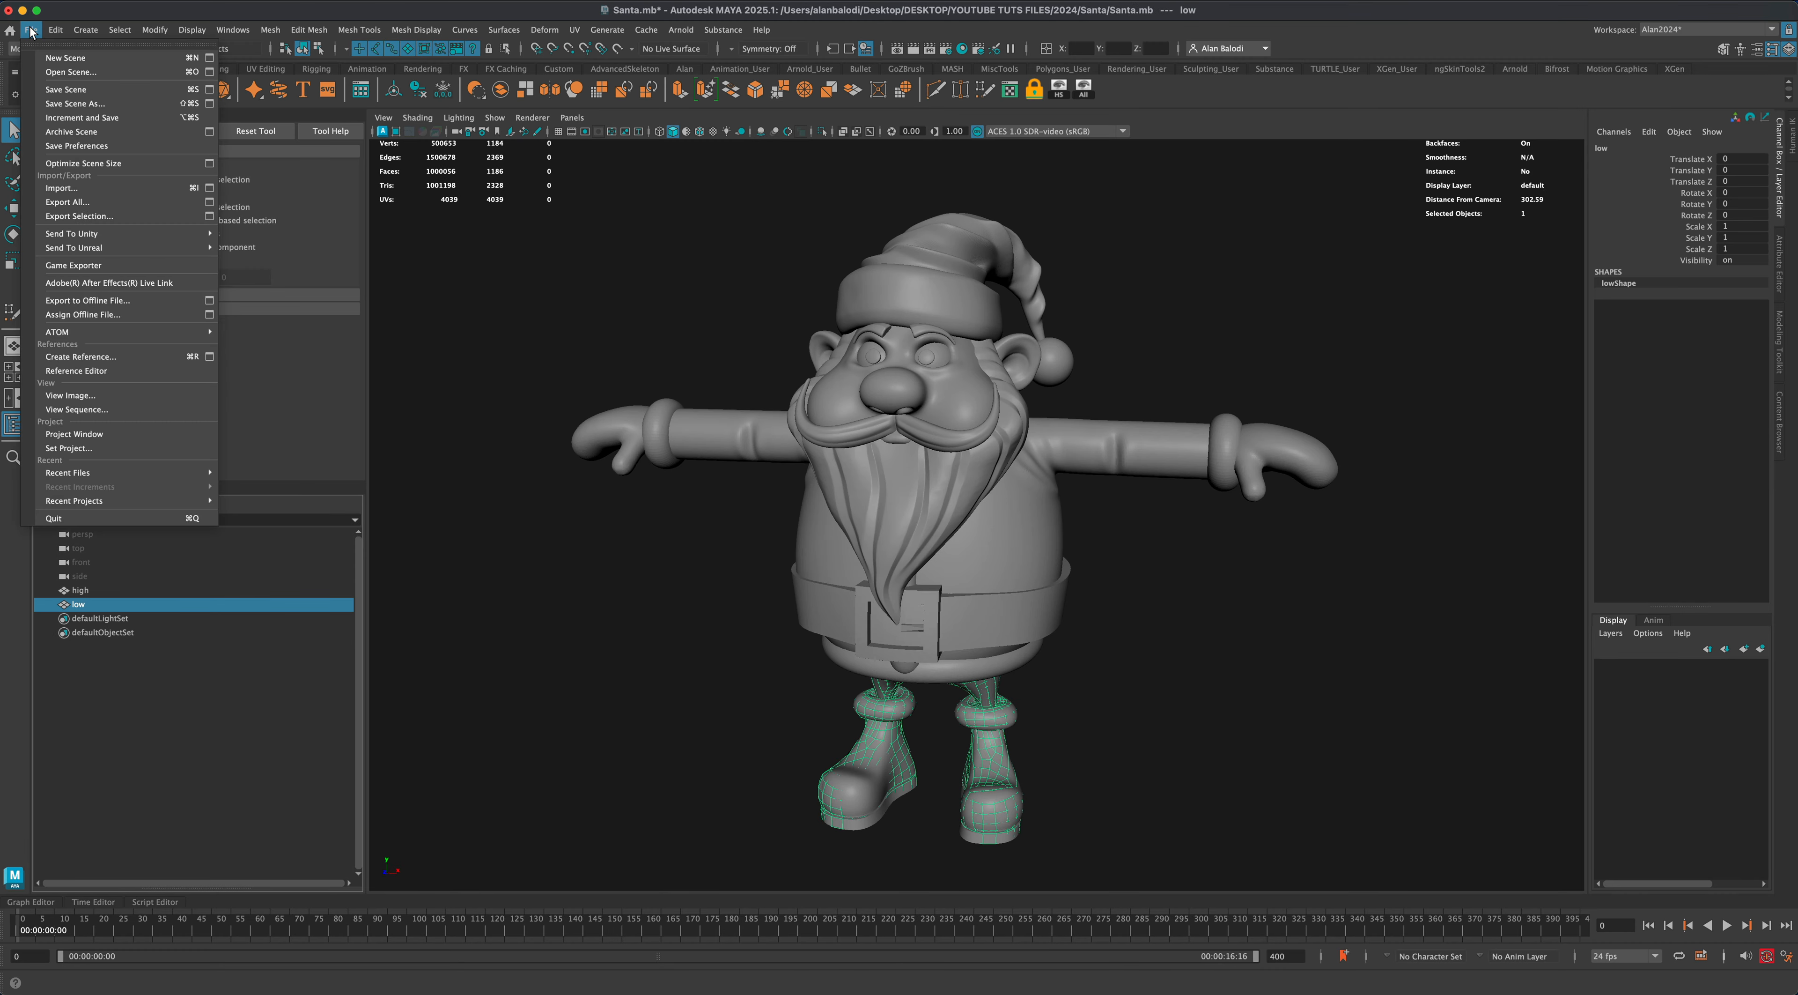
left_click(72, 189)
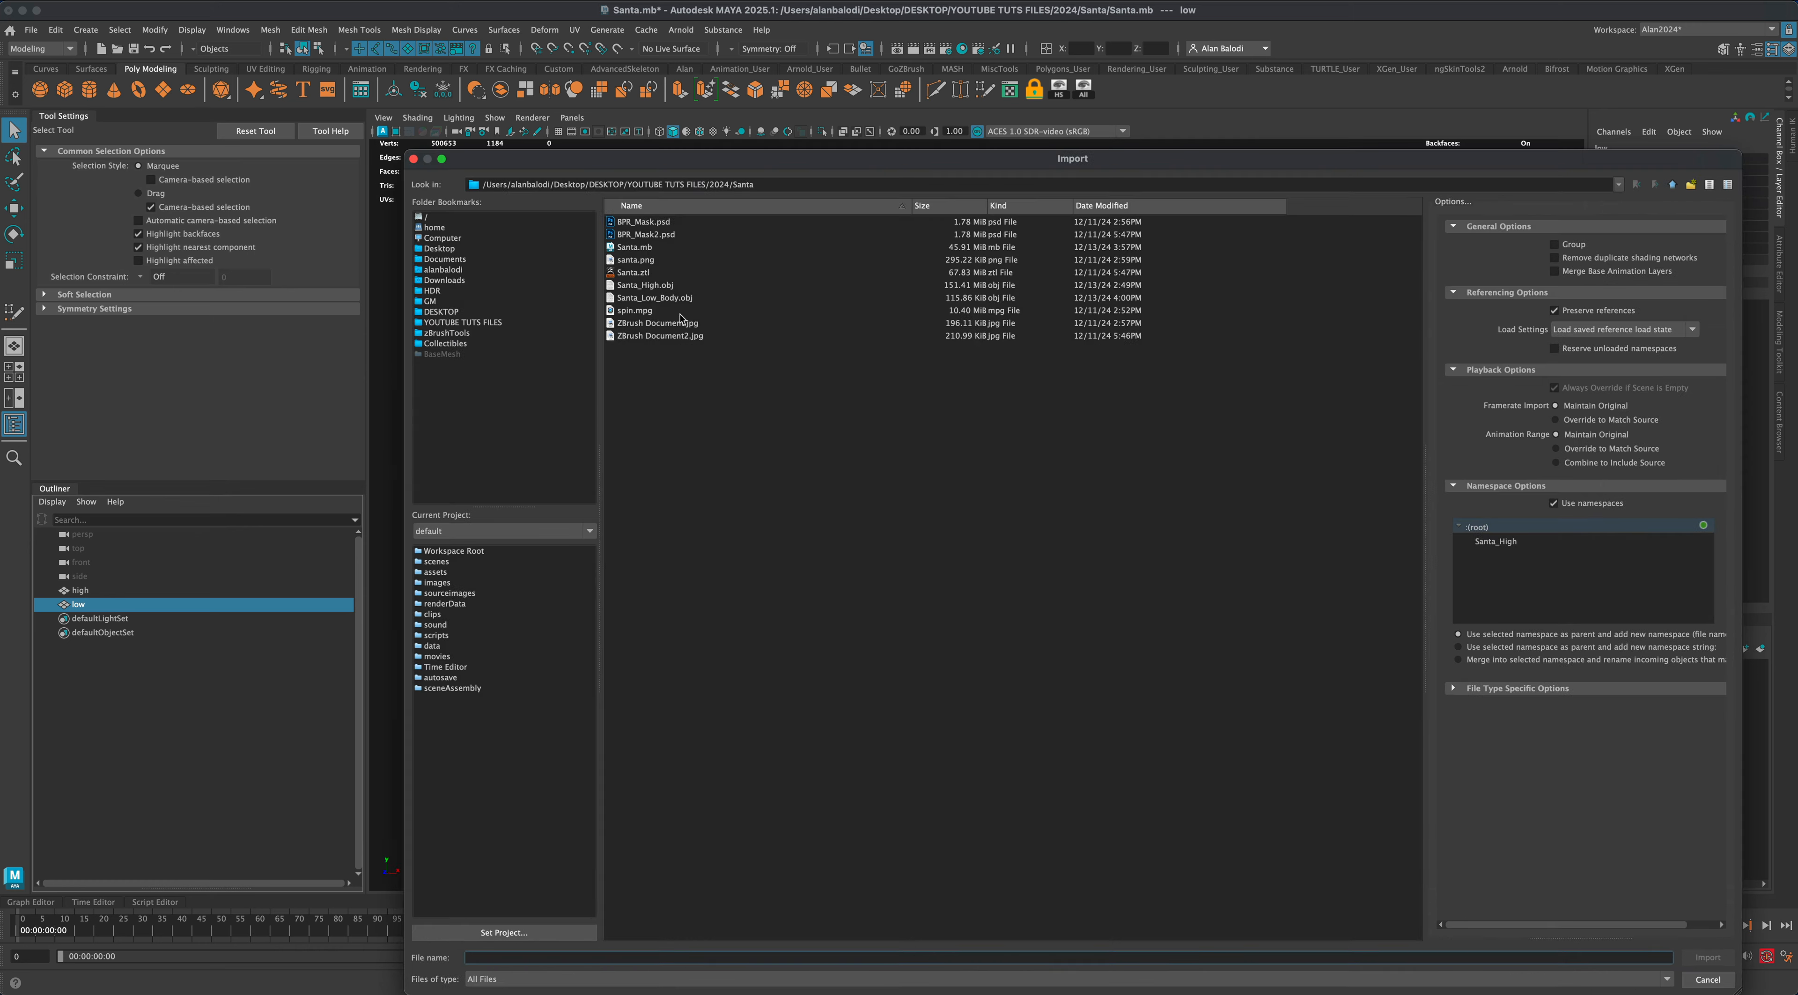
left_click(662, 299)
left_click(1707, 957)
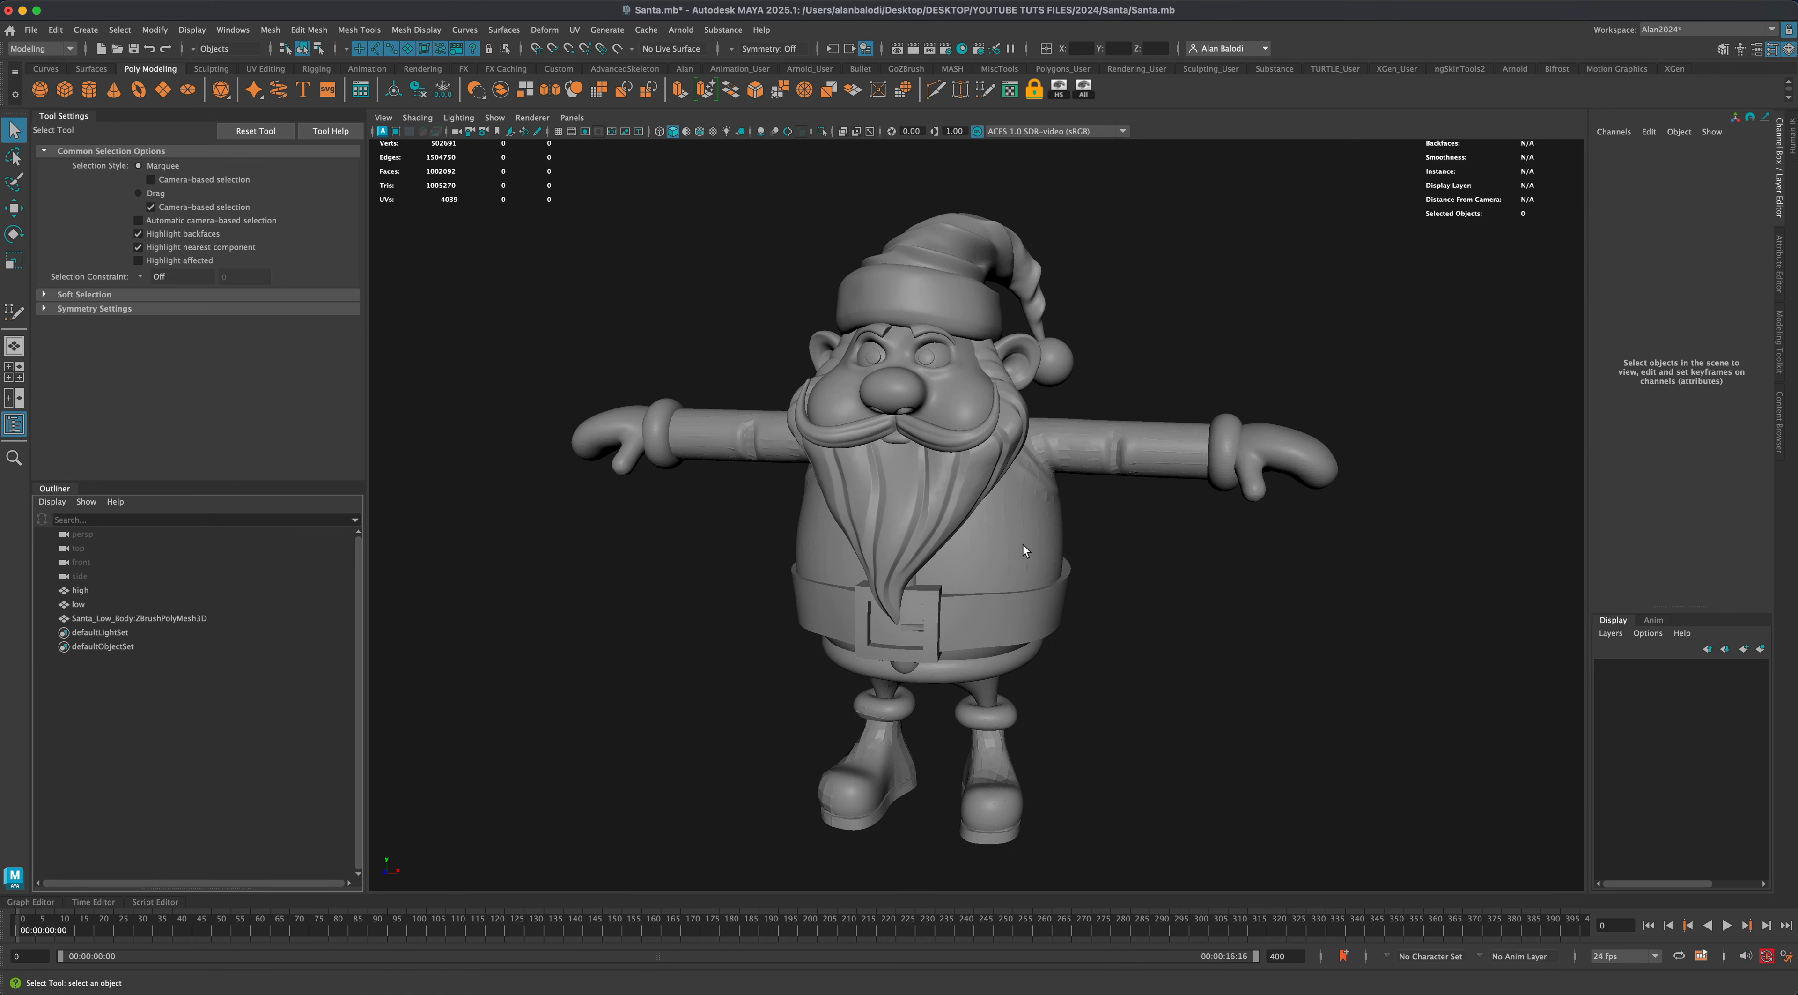
left_click(1022, 545)
left_click(1089, 629)
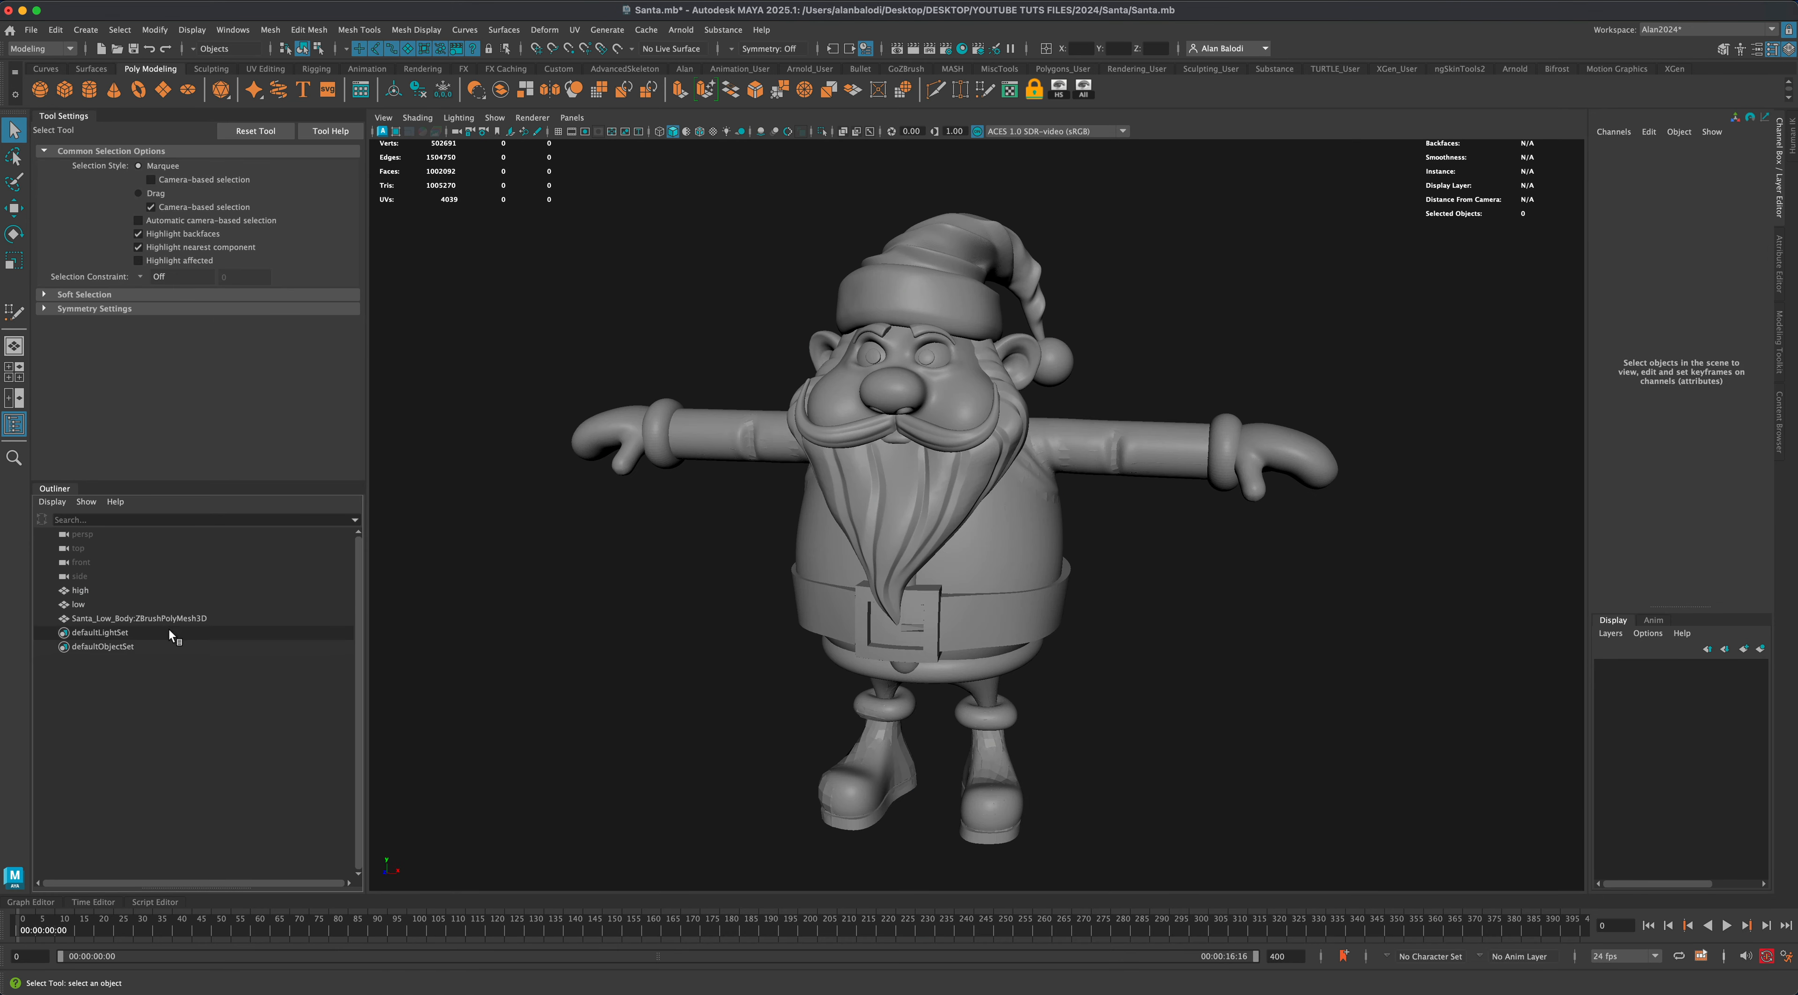
Rename the imported torso and sleeves mesh to body.
left_click(172, 617)
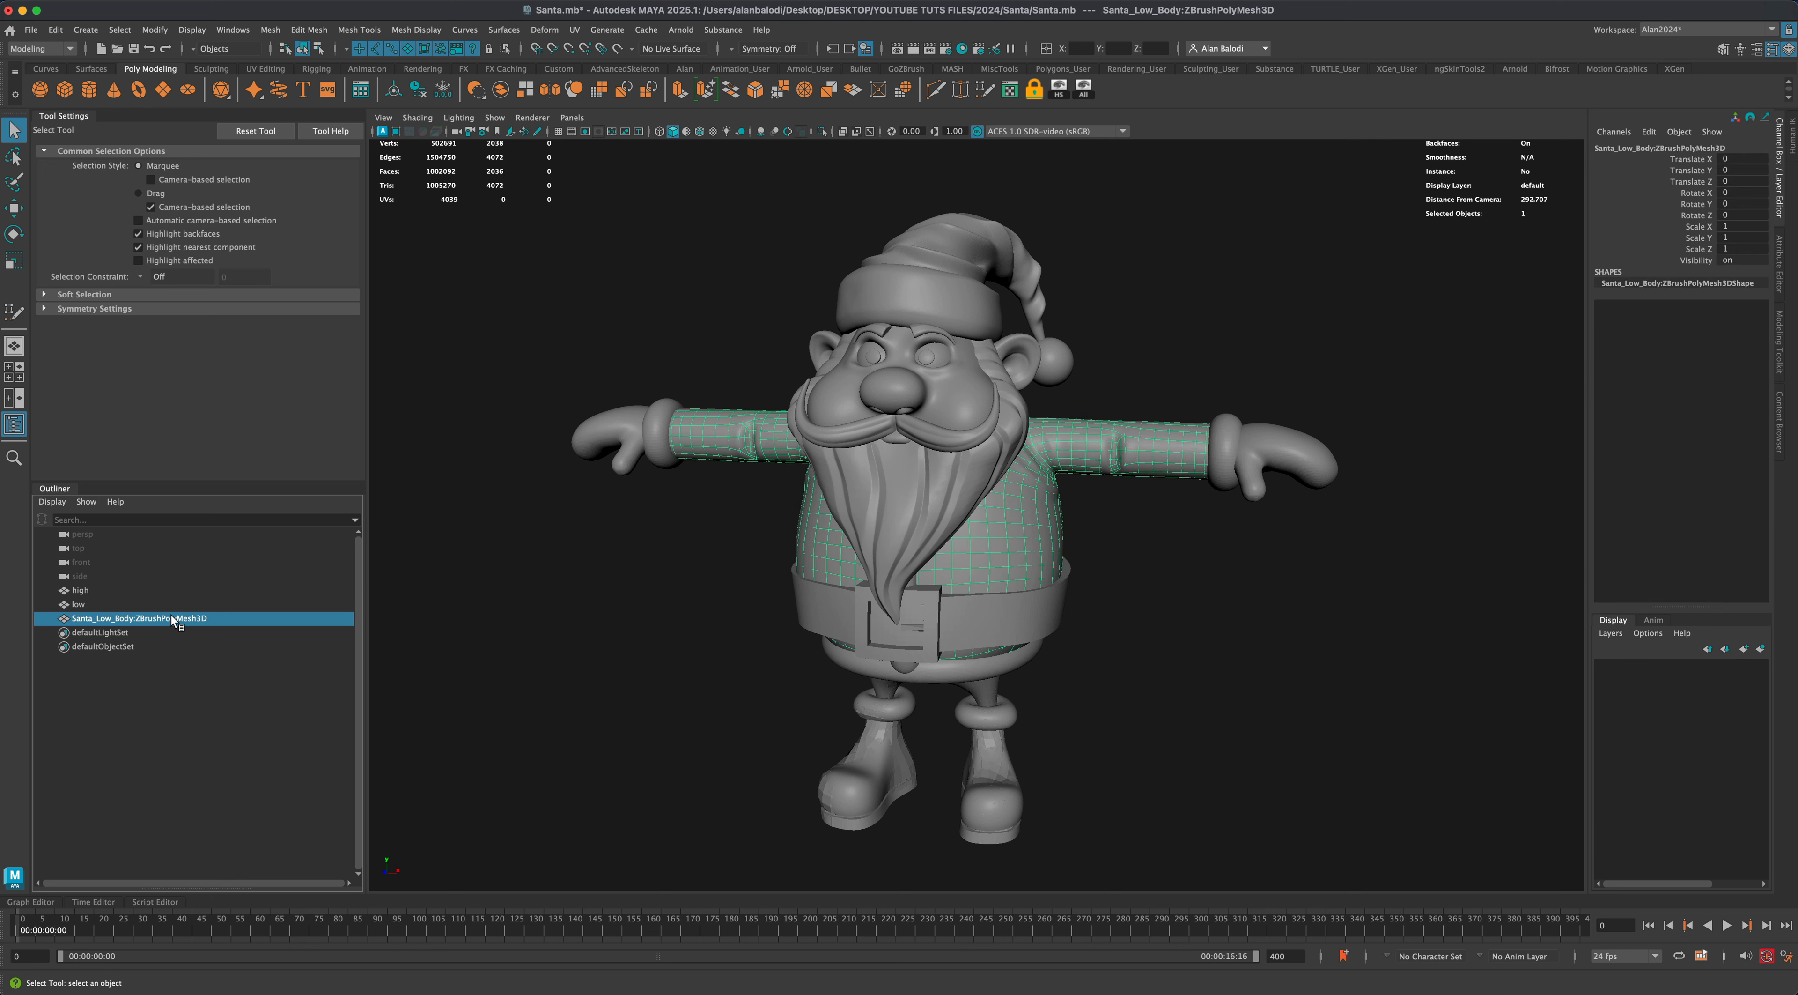
double_click(127, 619)
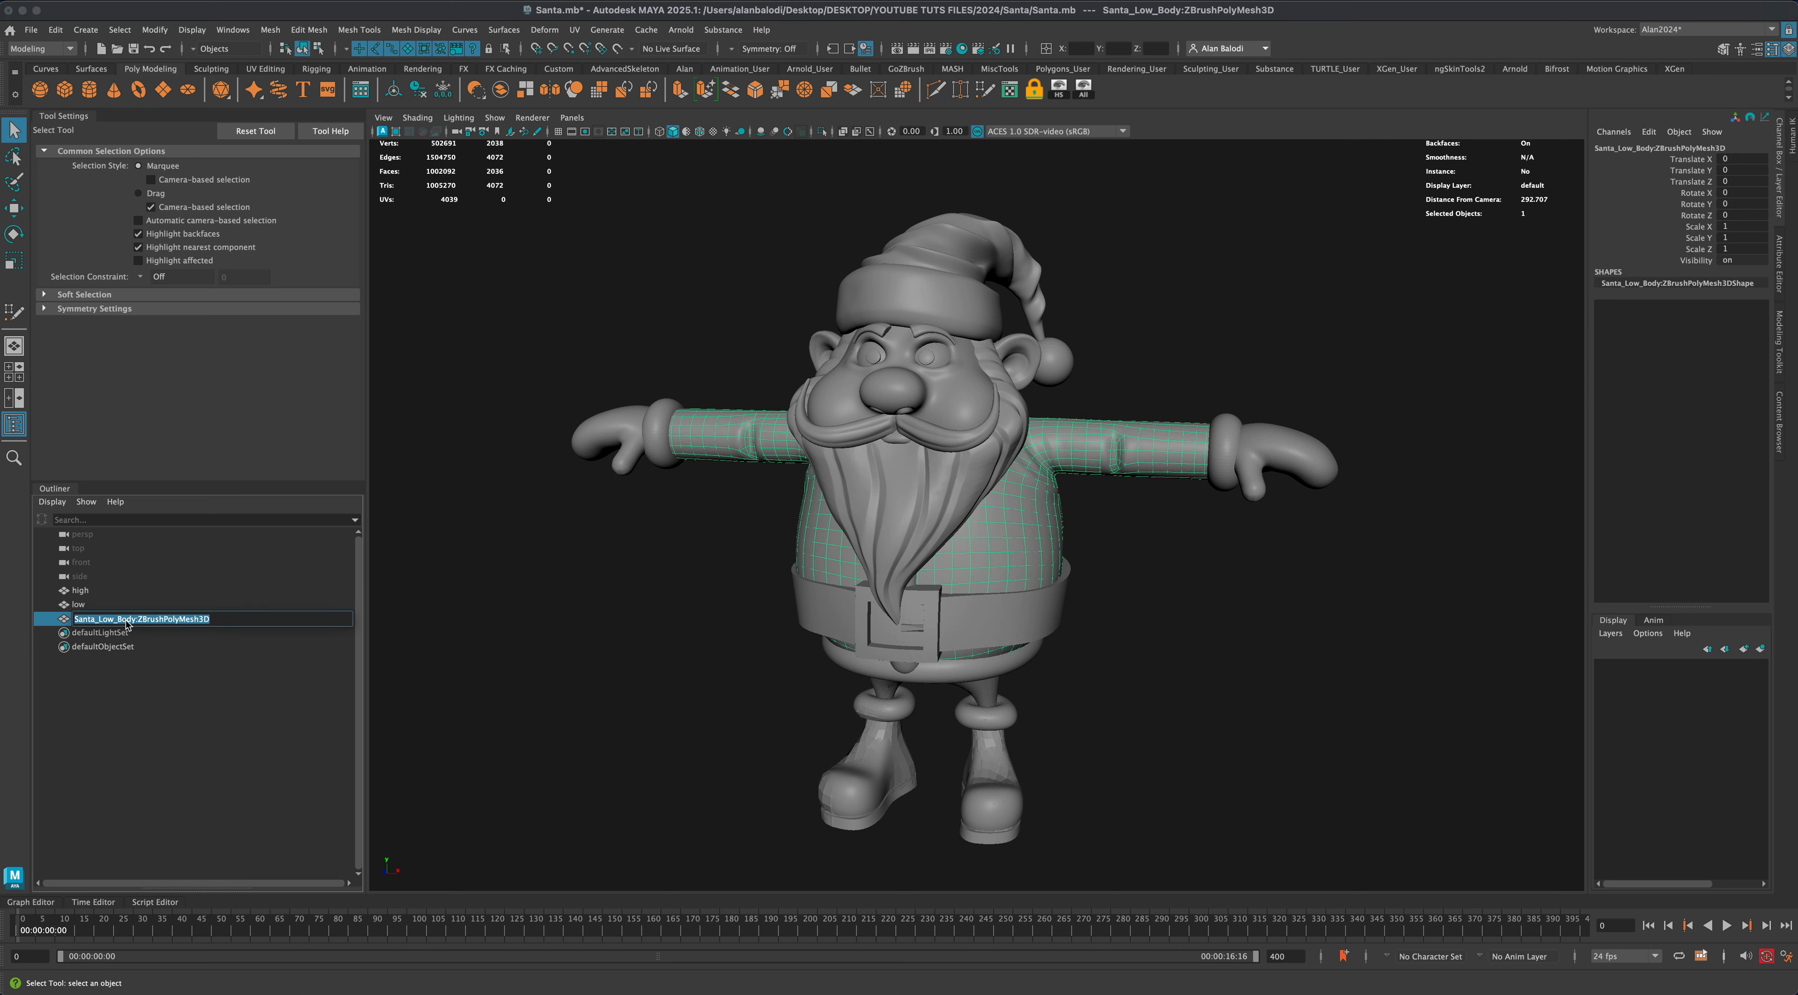
type("body")
key("Return")
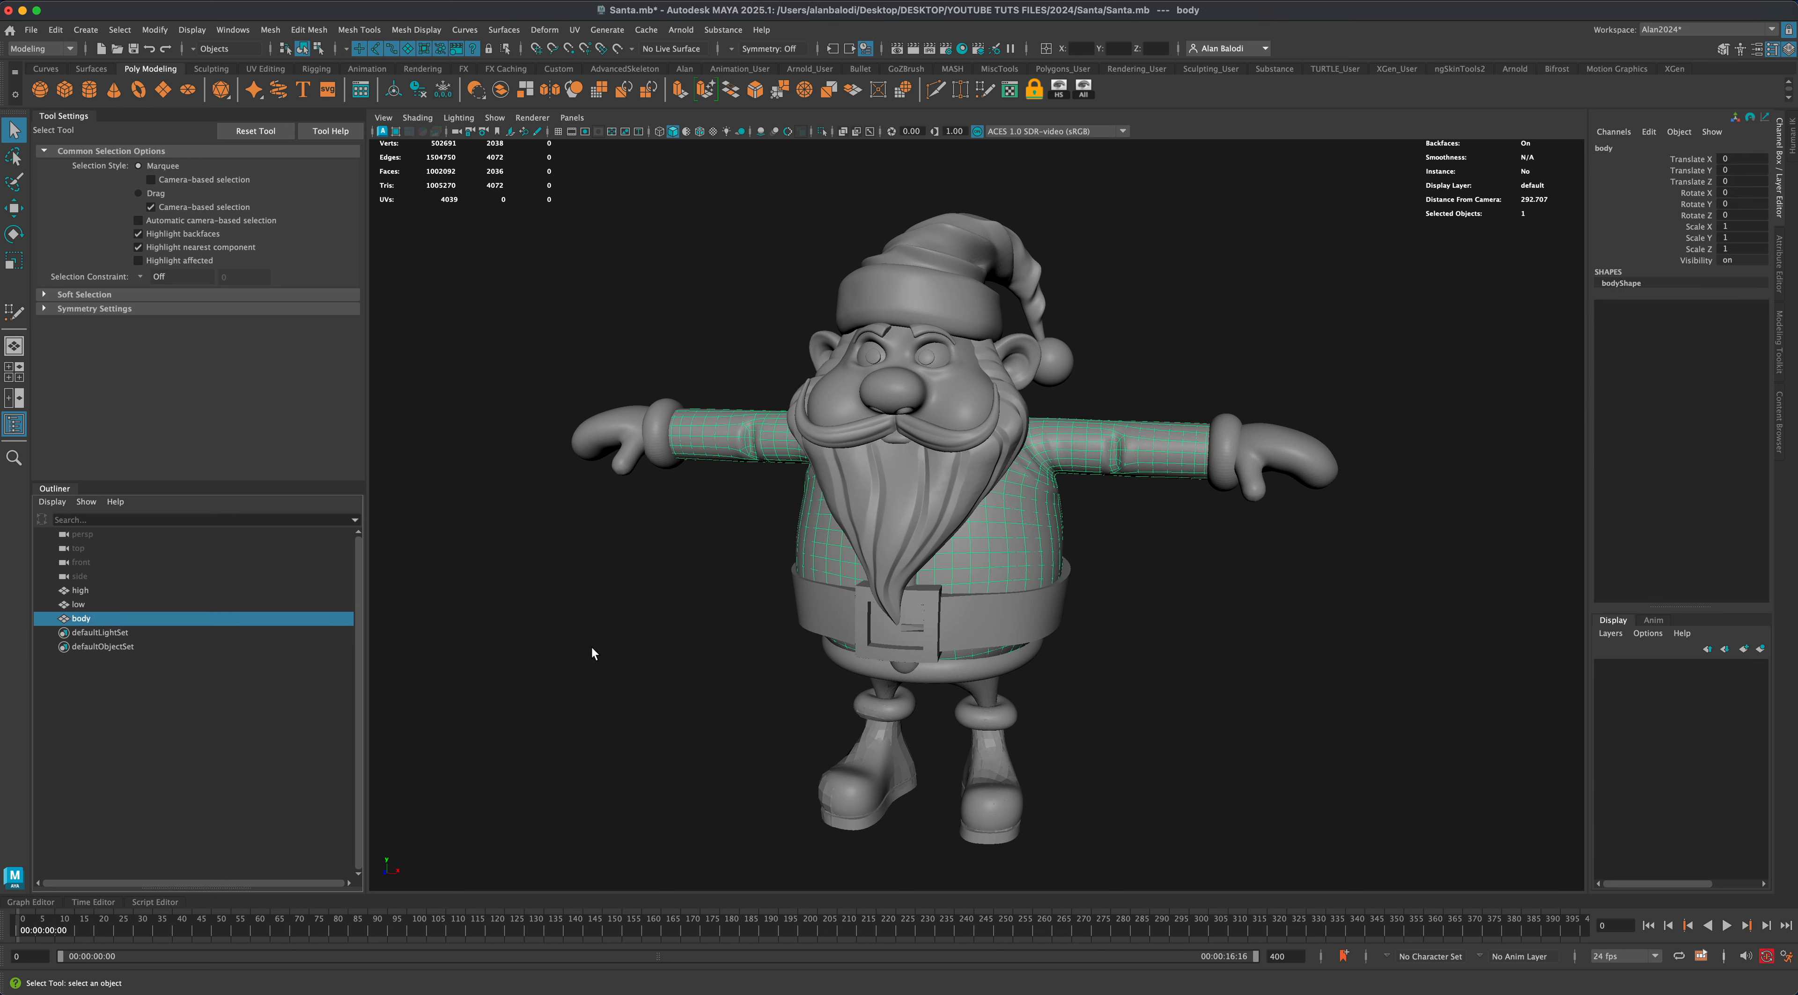
Select the low and body meshes together and view them from the front.
left_click(132, 605)
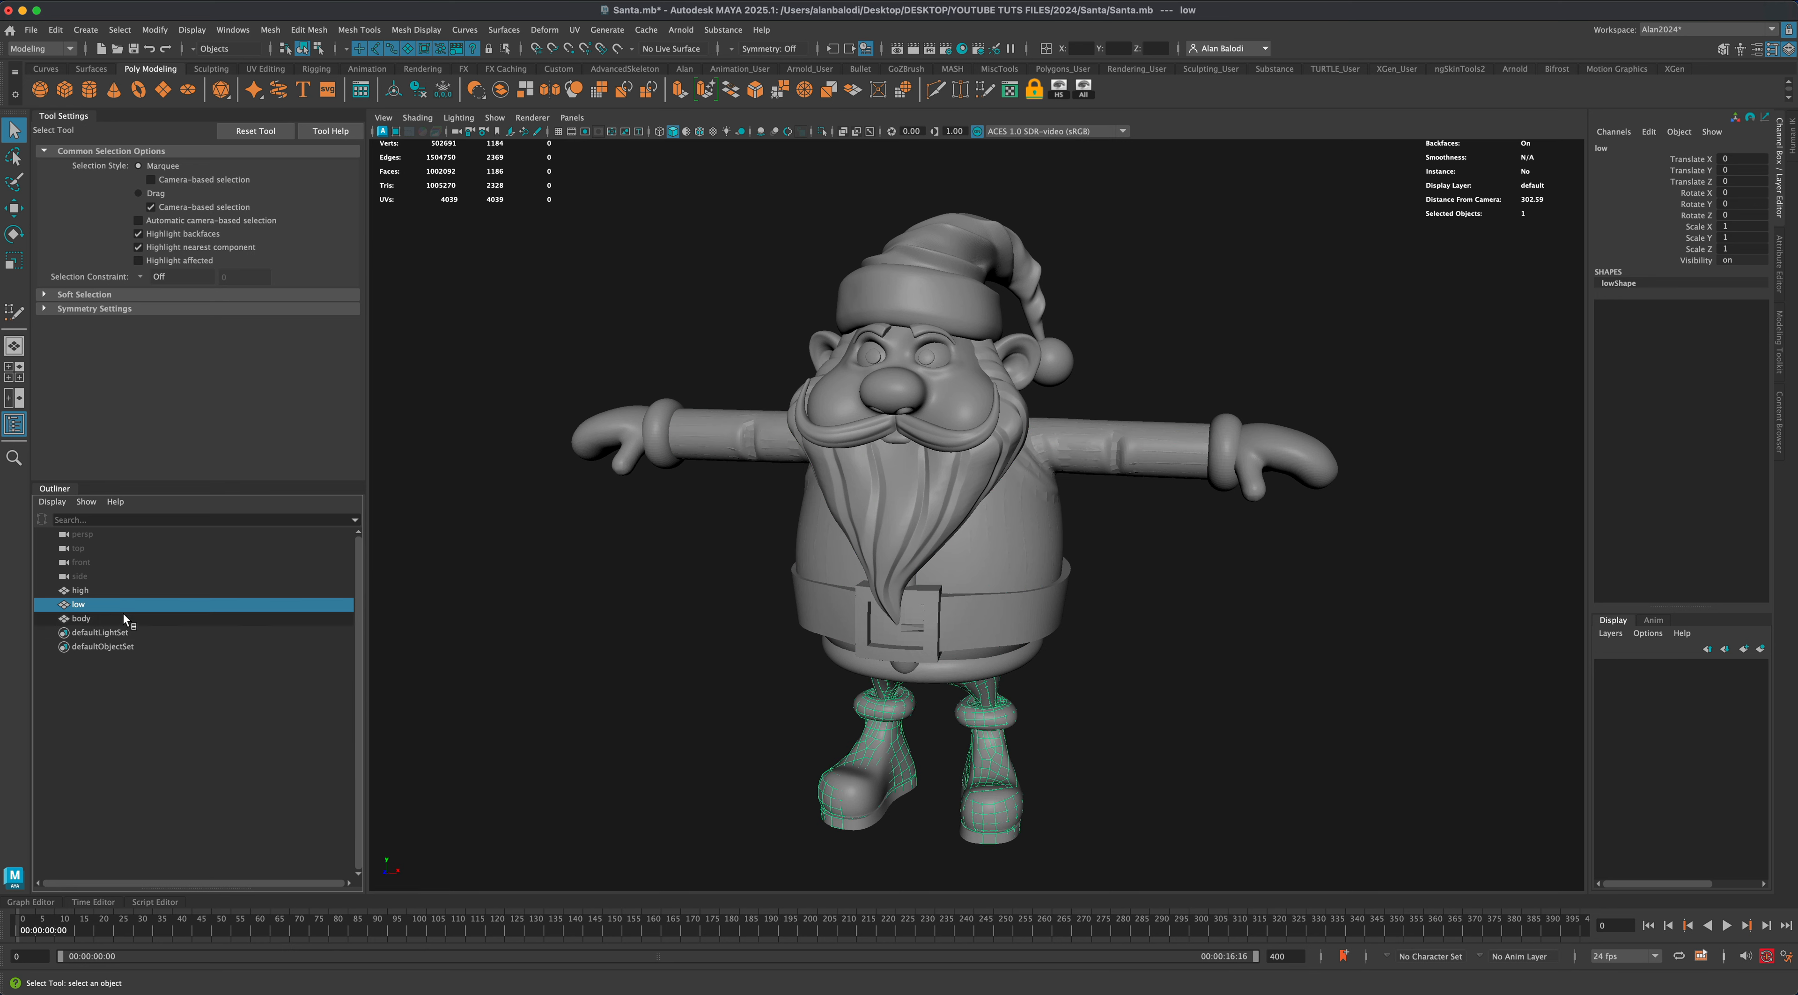
left_click(123, 614, "shift")
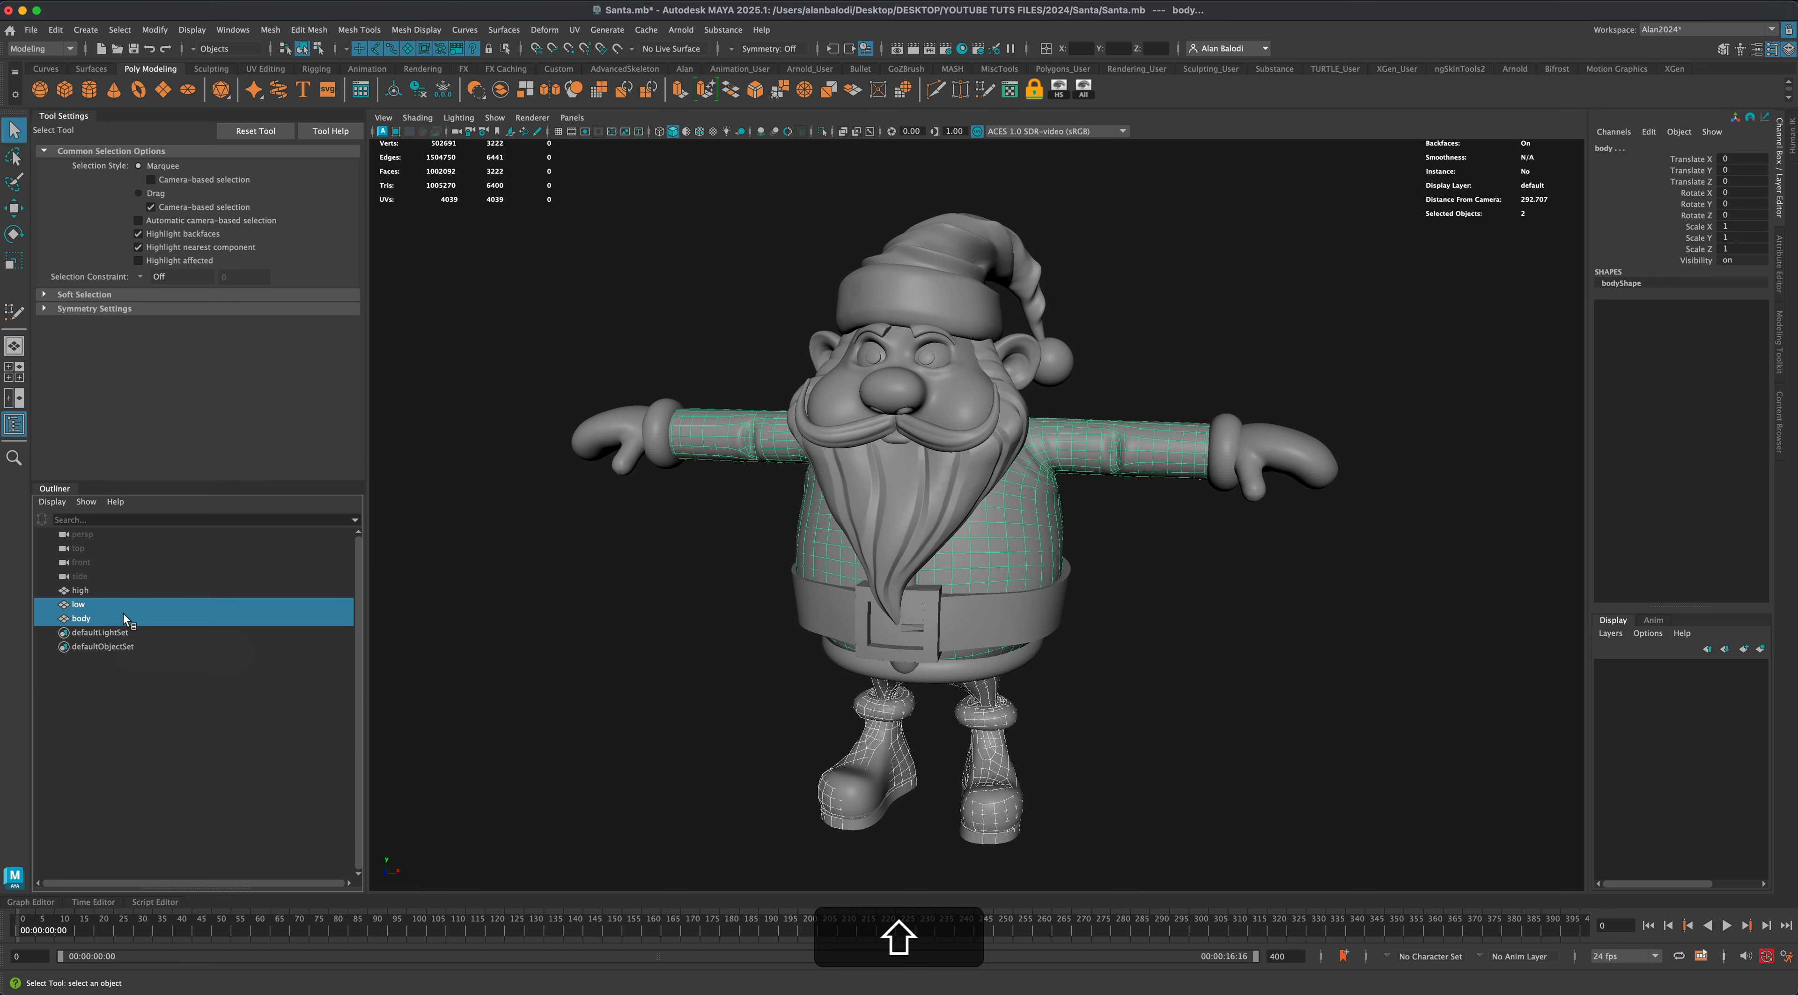
mouse_move(662, 707)
left_mouse_down("alt+shift")
mouse_move(677, 673)
mouse_move(623, 689)
mouse_move(609, 667)
mouse_move(645, 697)
mouse_move(704, 697)
mouse_move(681, 704)
left_mouse_up("alt+shift")
scroll(681, 704, "up", 2)
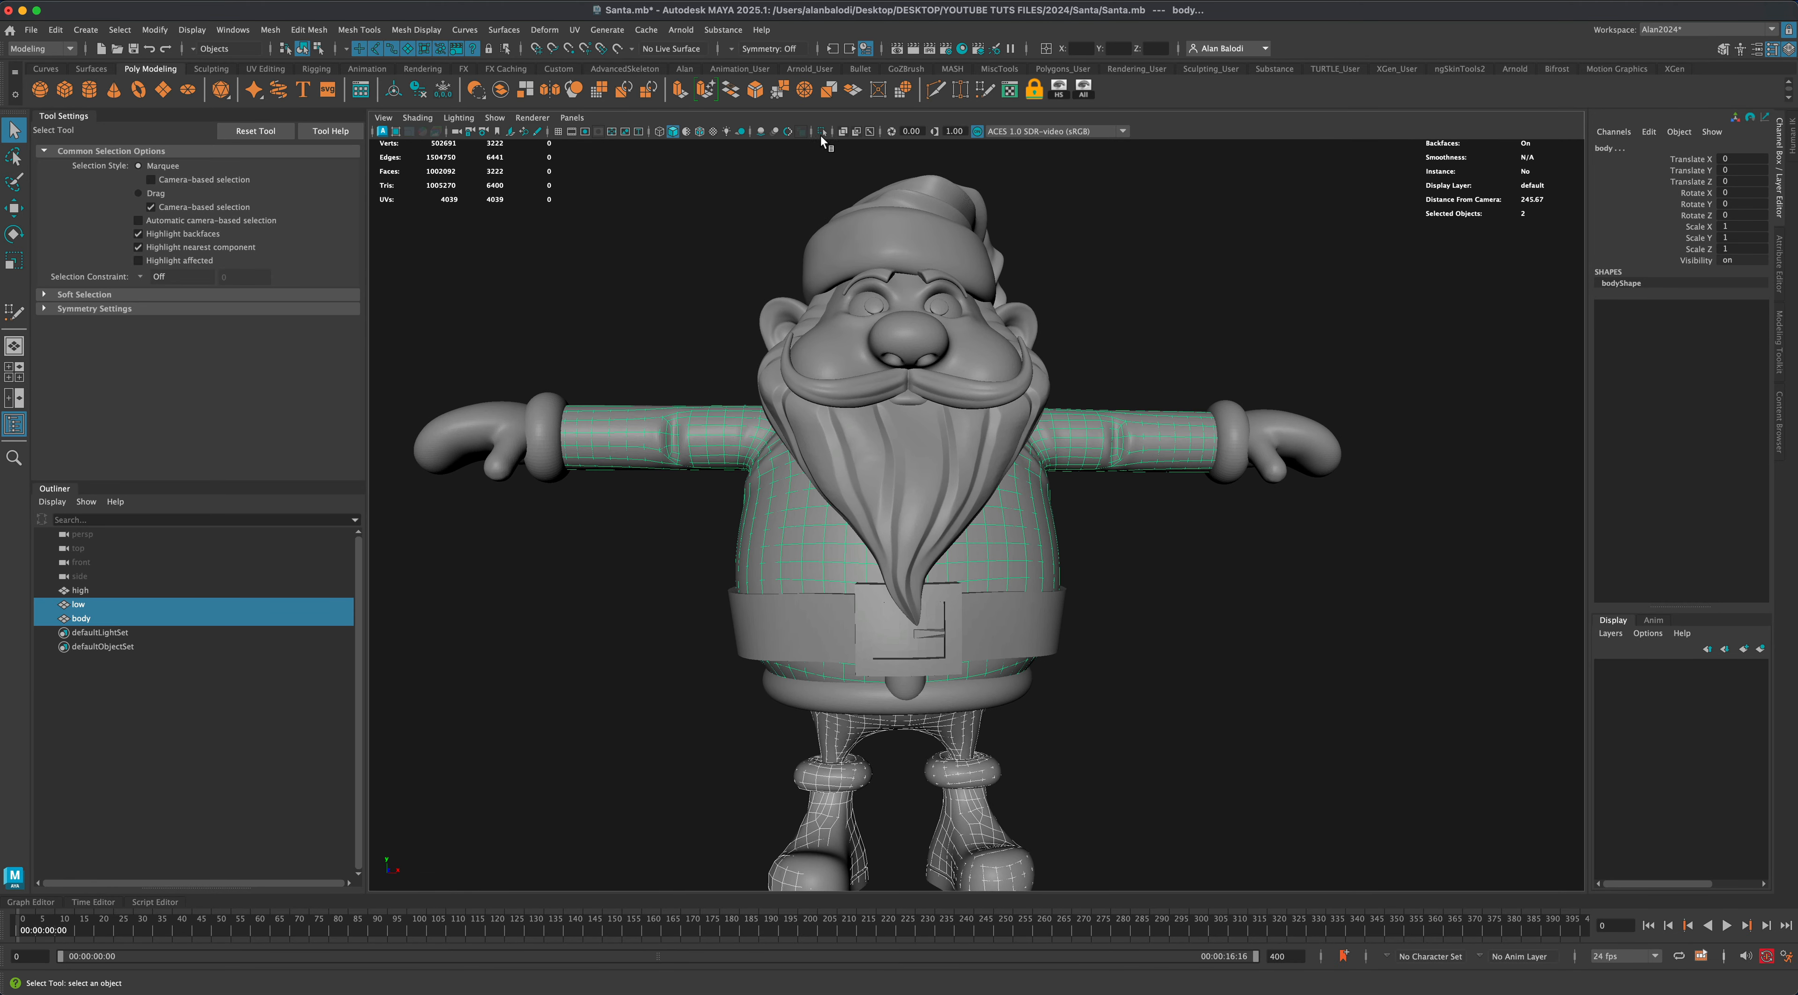
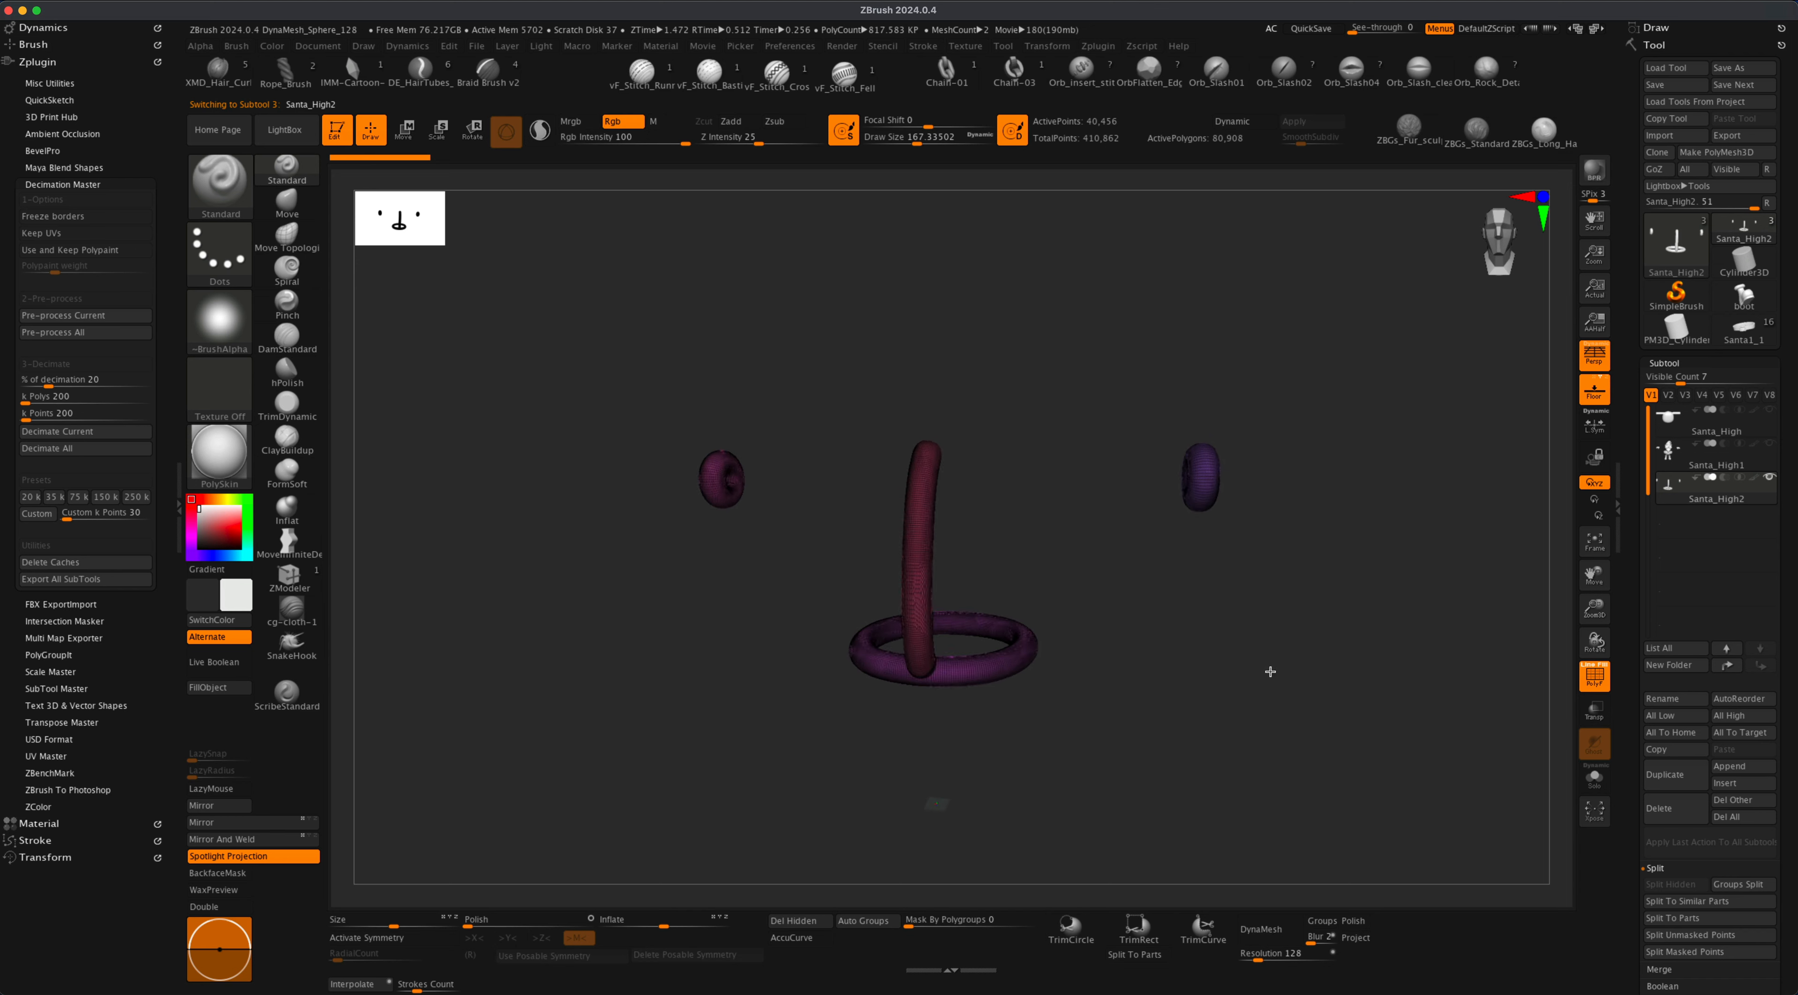
For the ring-shaped trims subtool in ZBrush, set ZRemesher's target polygons count to 1, activate X symmetry and turn Adapt off.
left_click_drag(1265, 676, 1414, 738, "alt")
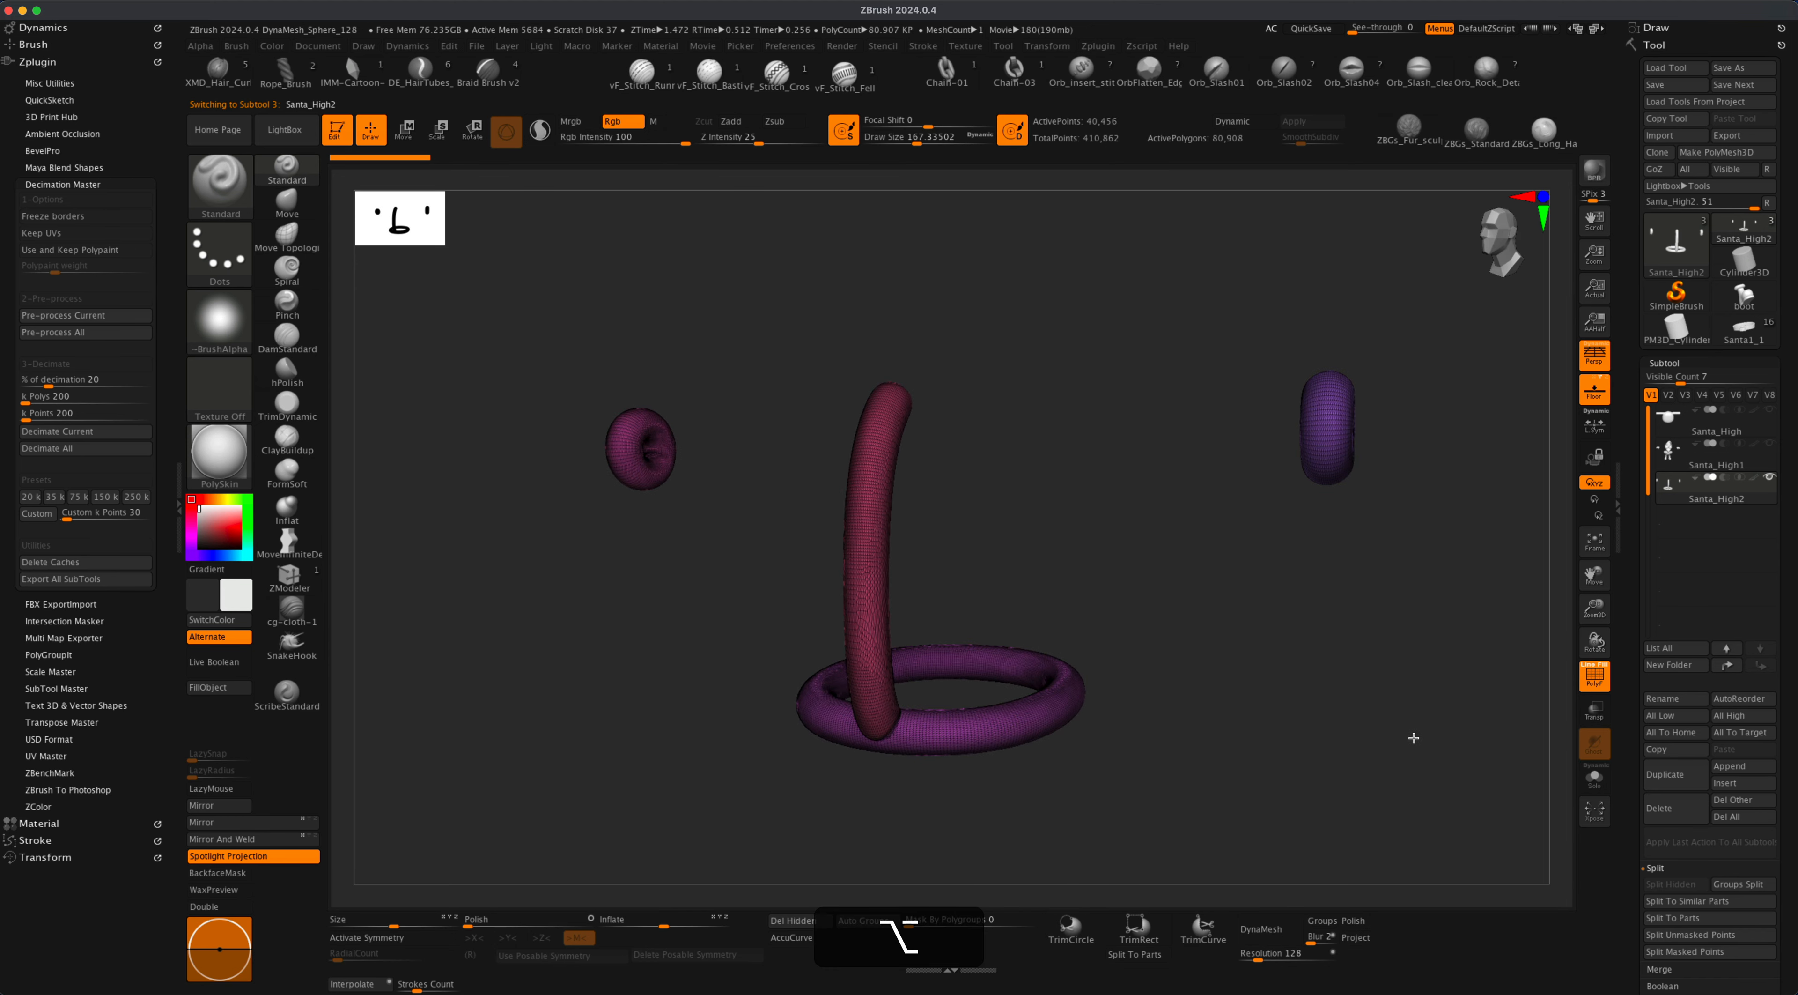
scroll(1732, 677, "down", 5)
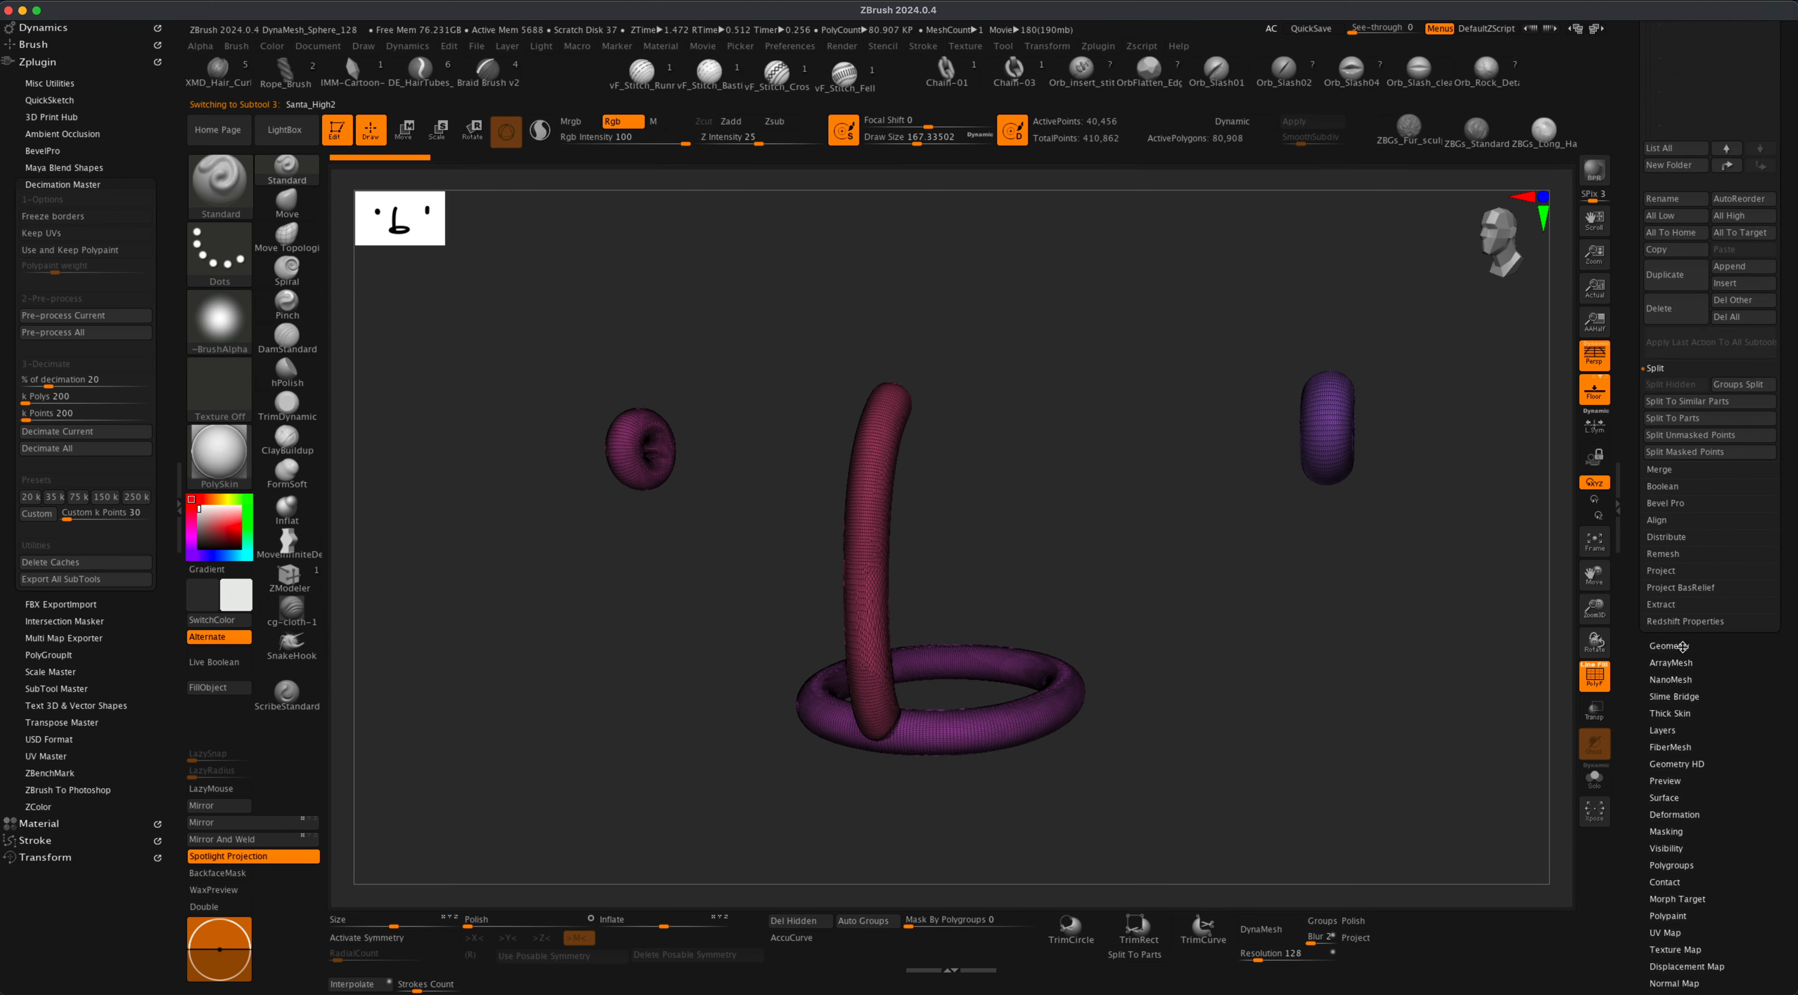
left_click(1683, 647)
left_click(1711, 364)
type("1")
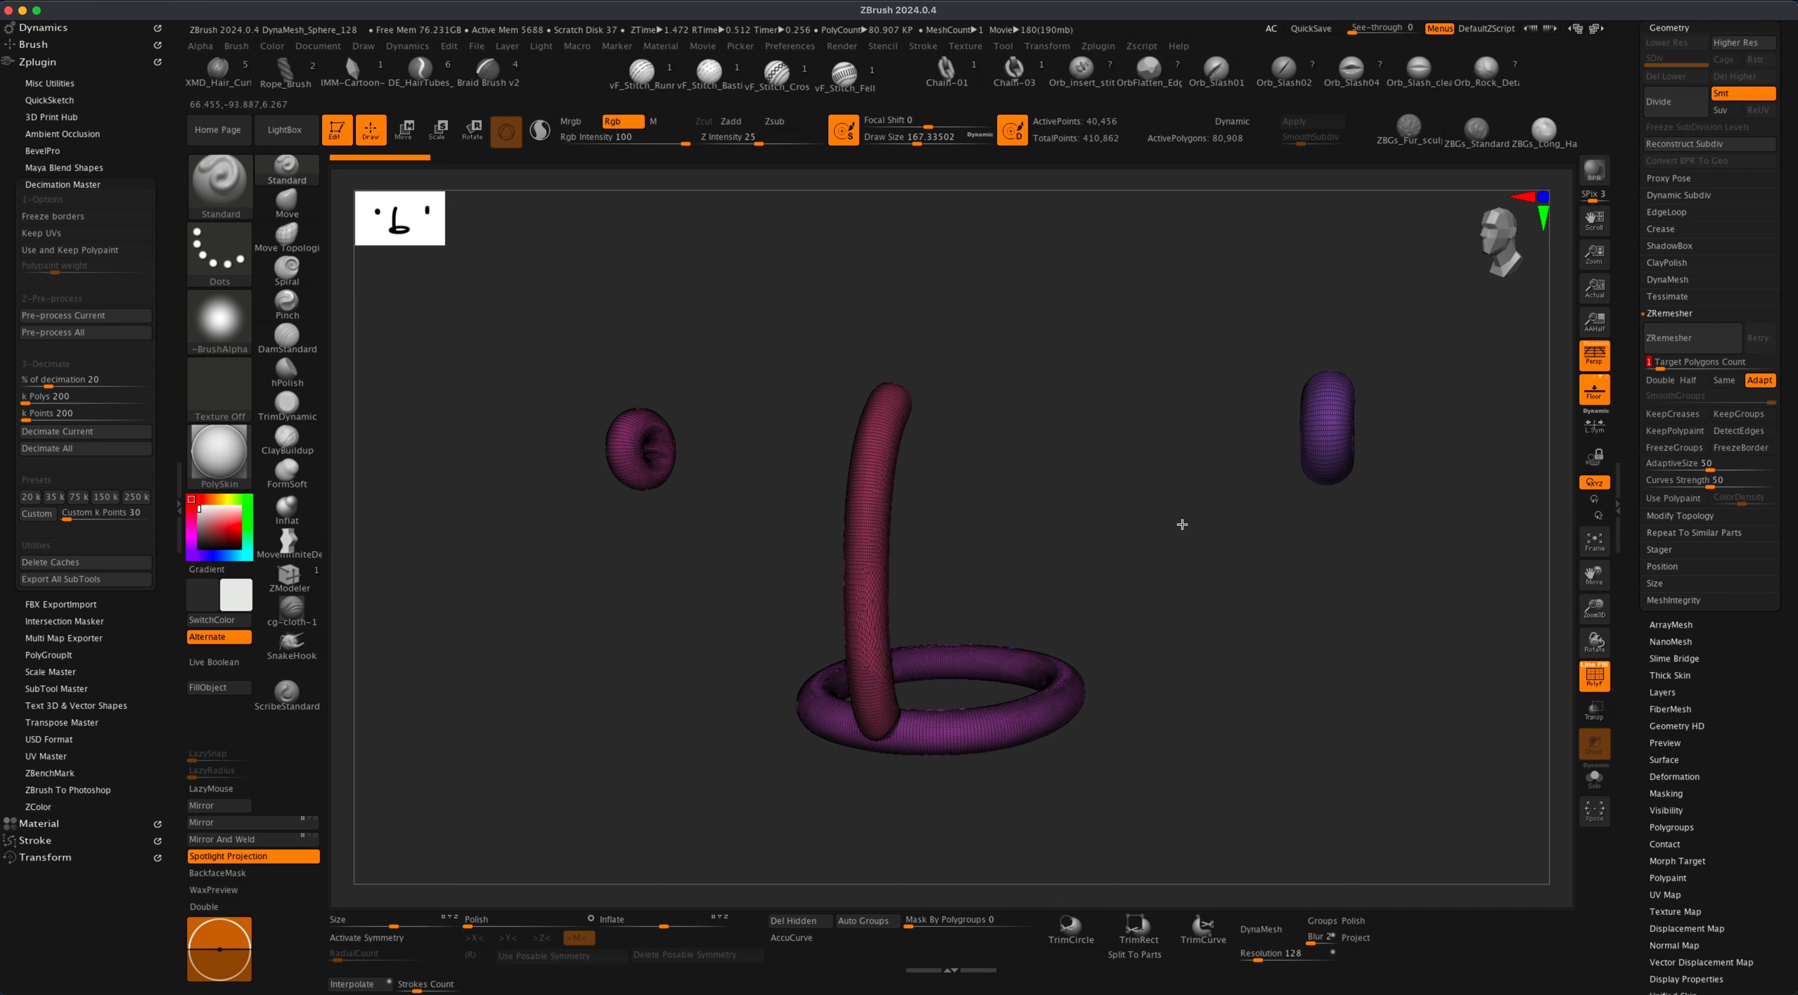
type("x")
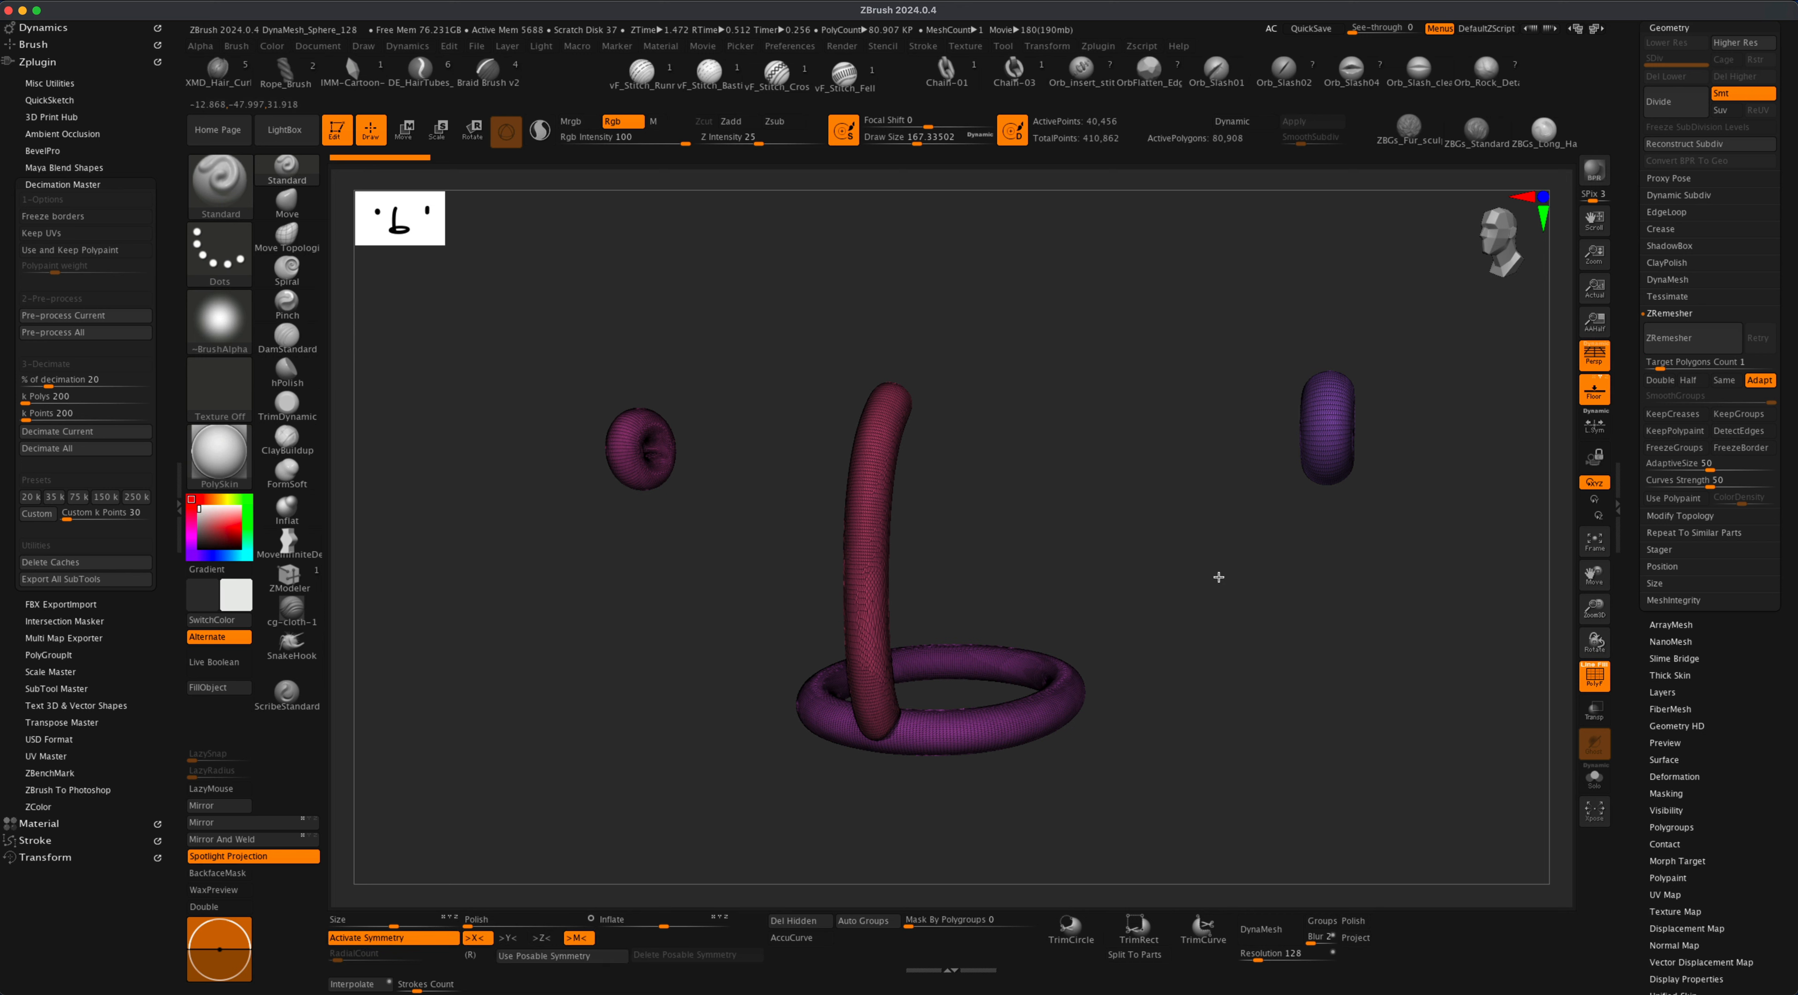
left_click(1762, 383)
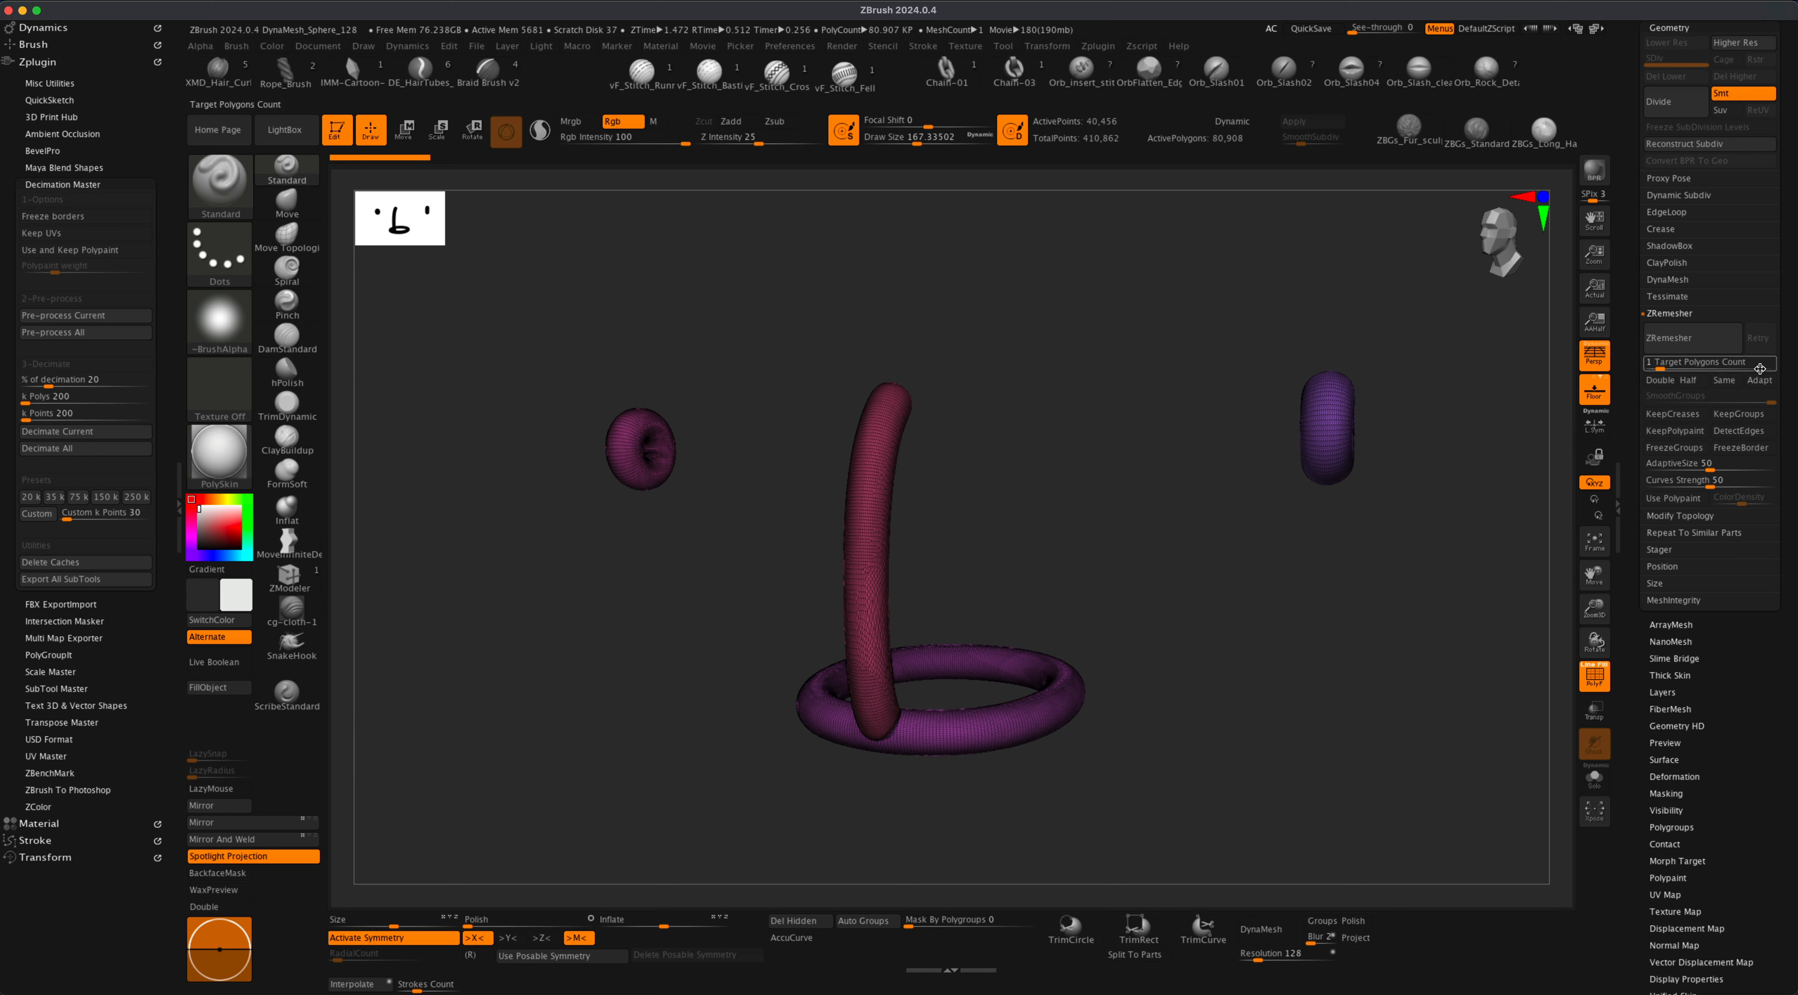
Run ZRemesher on the ring-shaped trims and inspect the new topology.
left_click(1689, 339)
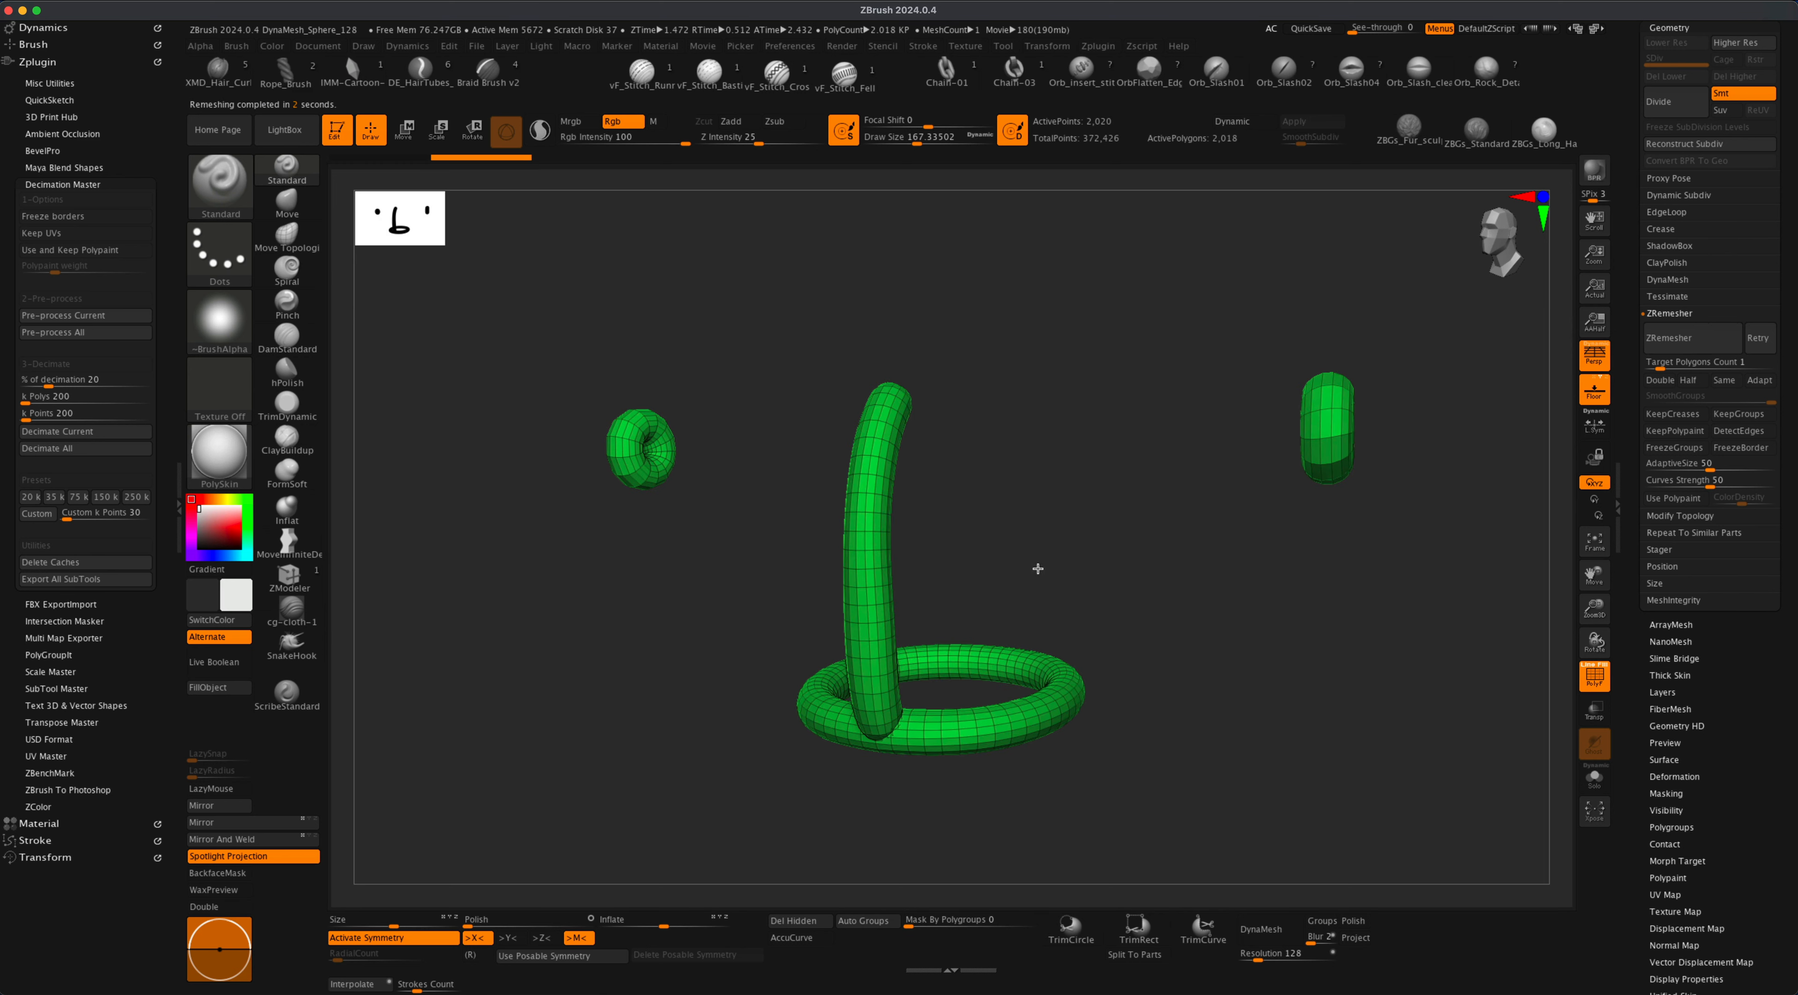
mouse_move(720, 578)
left_mouse_down()
mouse_move(691, 609)
mouse_move(730, 517)
mouse_move(730, 545)
mouse_move(710, 502)
mouse_move(711, 587)
left_mouse_up()
mouse_move(1028, 586)
left_mouse_down("alt")
mouse_move(1136, 621)
mouse_move(1168, 590)
mouse_move(1168, 630)
mouse_move(1168, 615)
mouse_move(1126, 616)
left_mouse_up("alt")
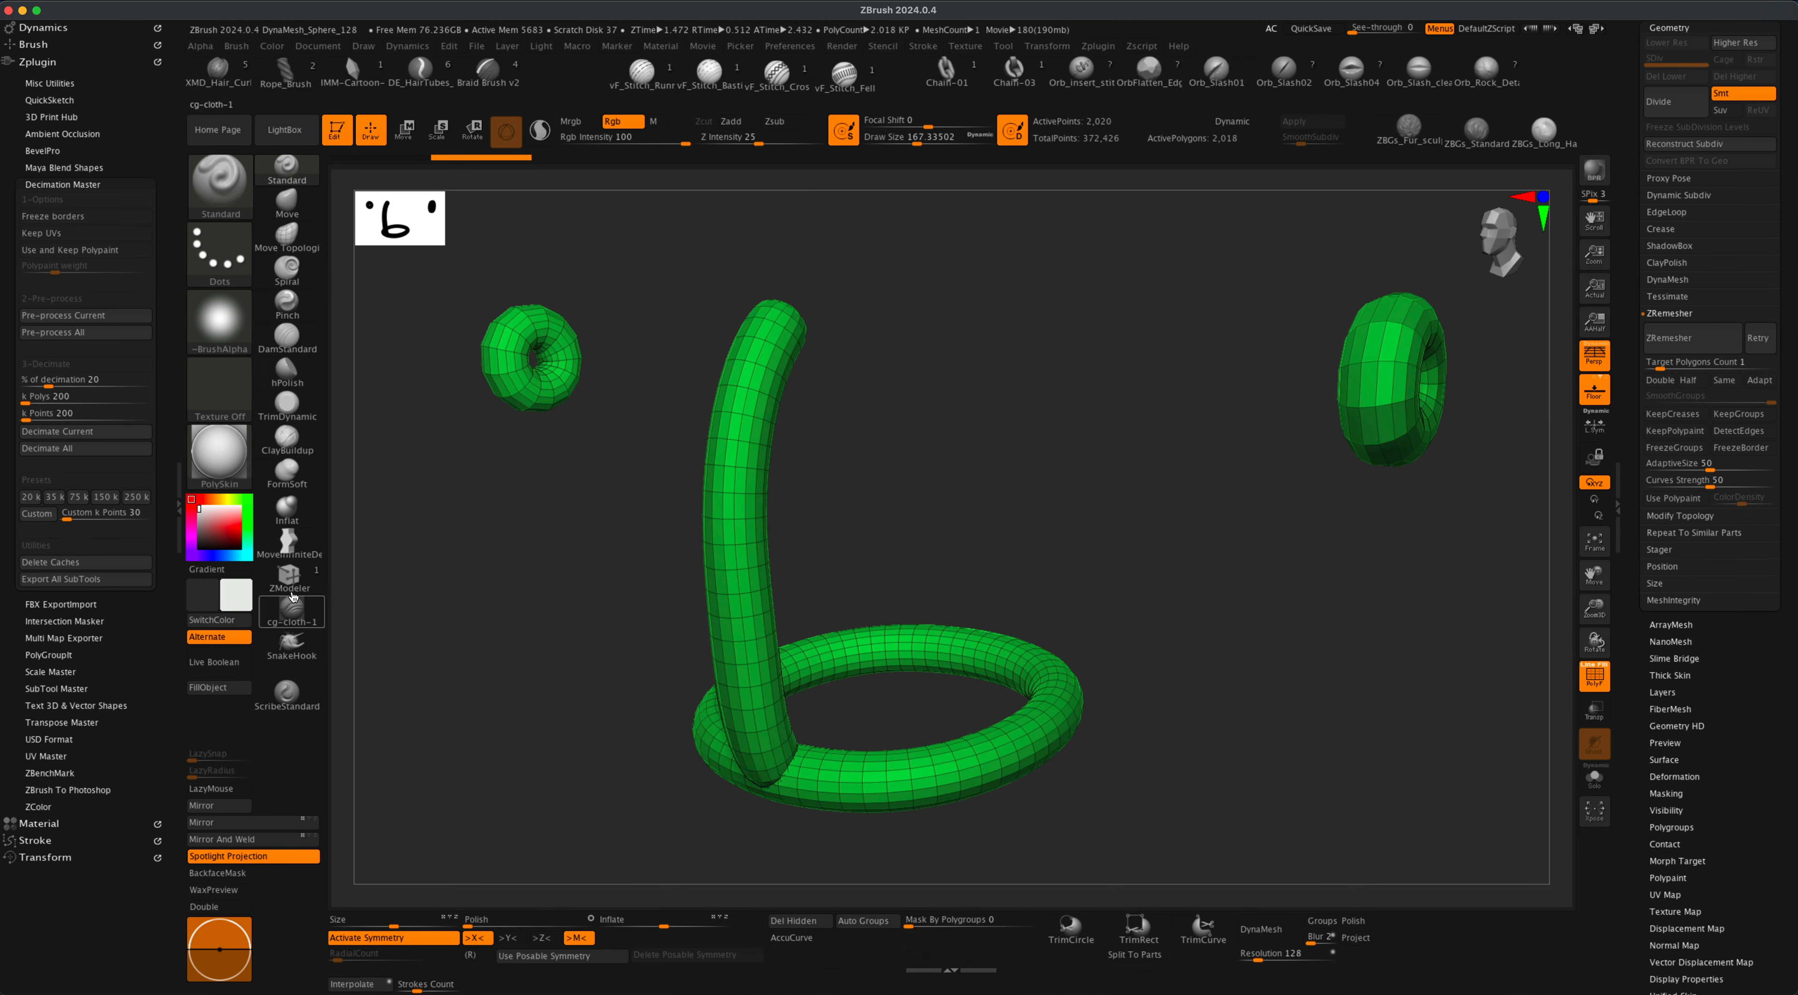
Set ZModeler's edge action to Delete with EdgeLoop Complete and remove two edge loops from the horizontal hem trim.
left_click(289, 577)
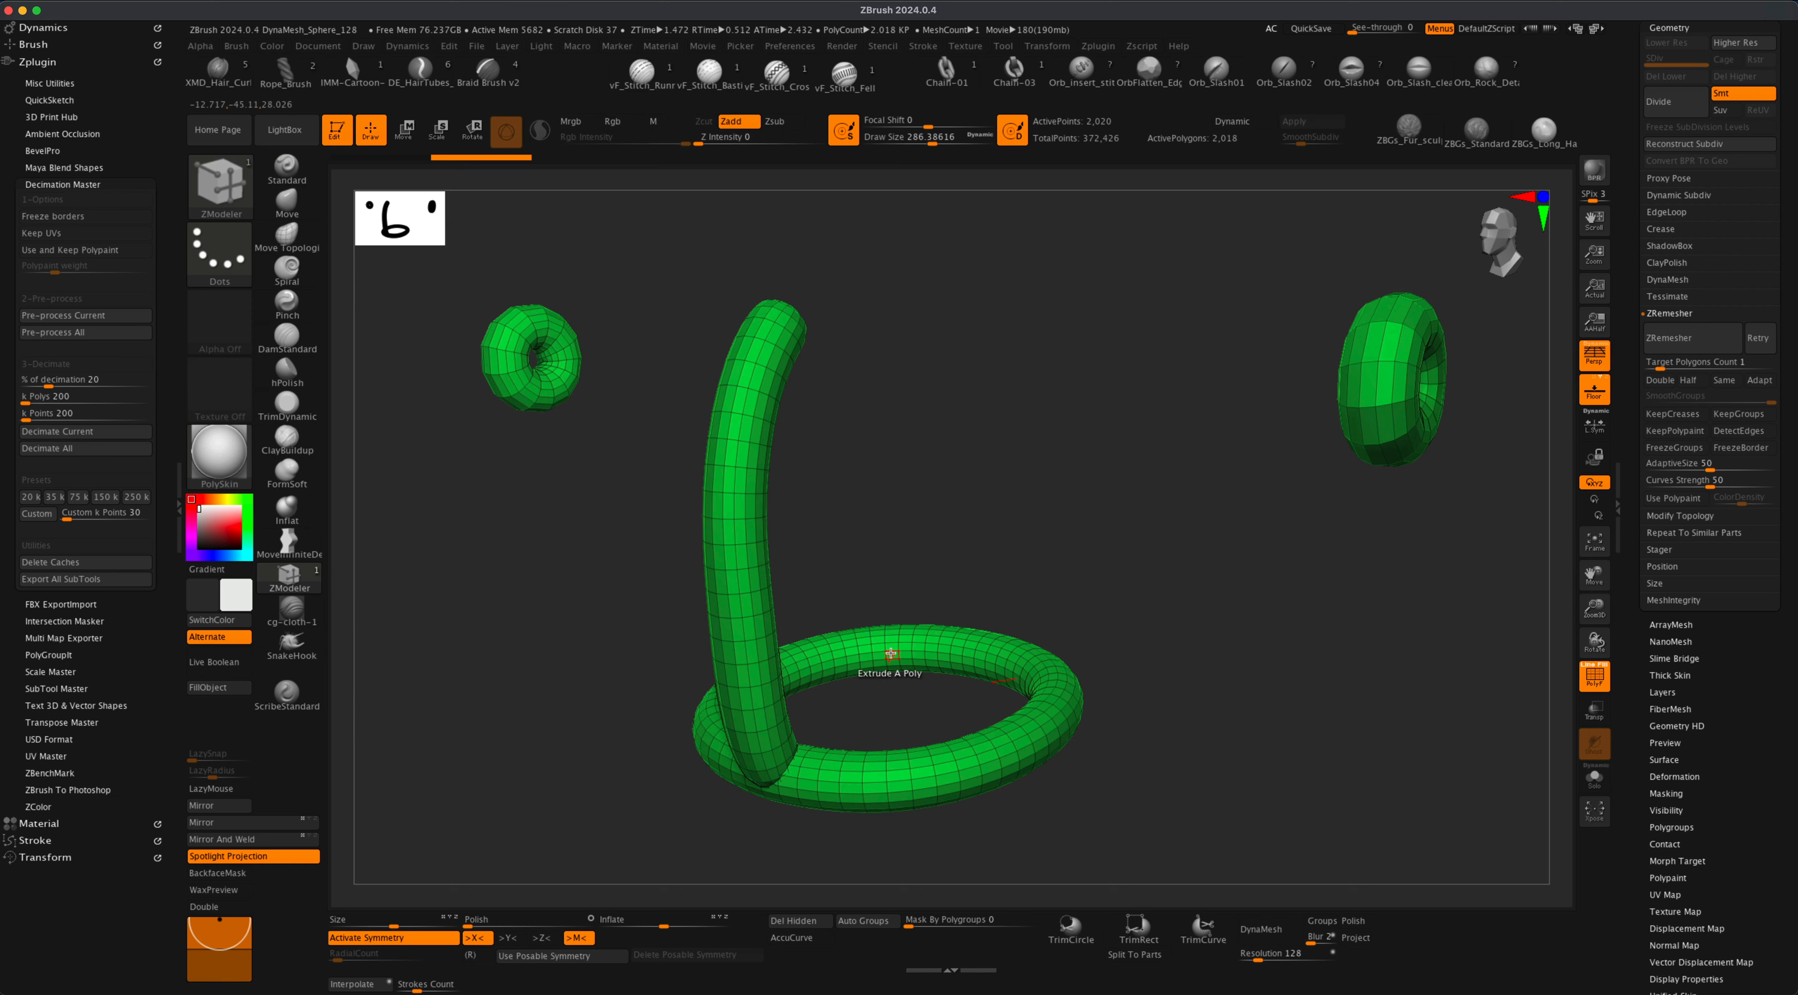
key("space")
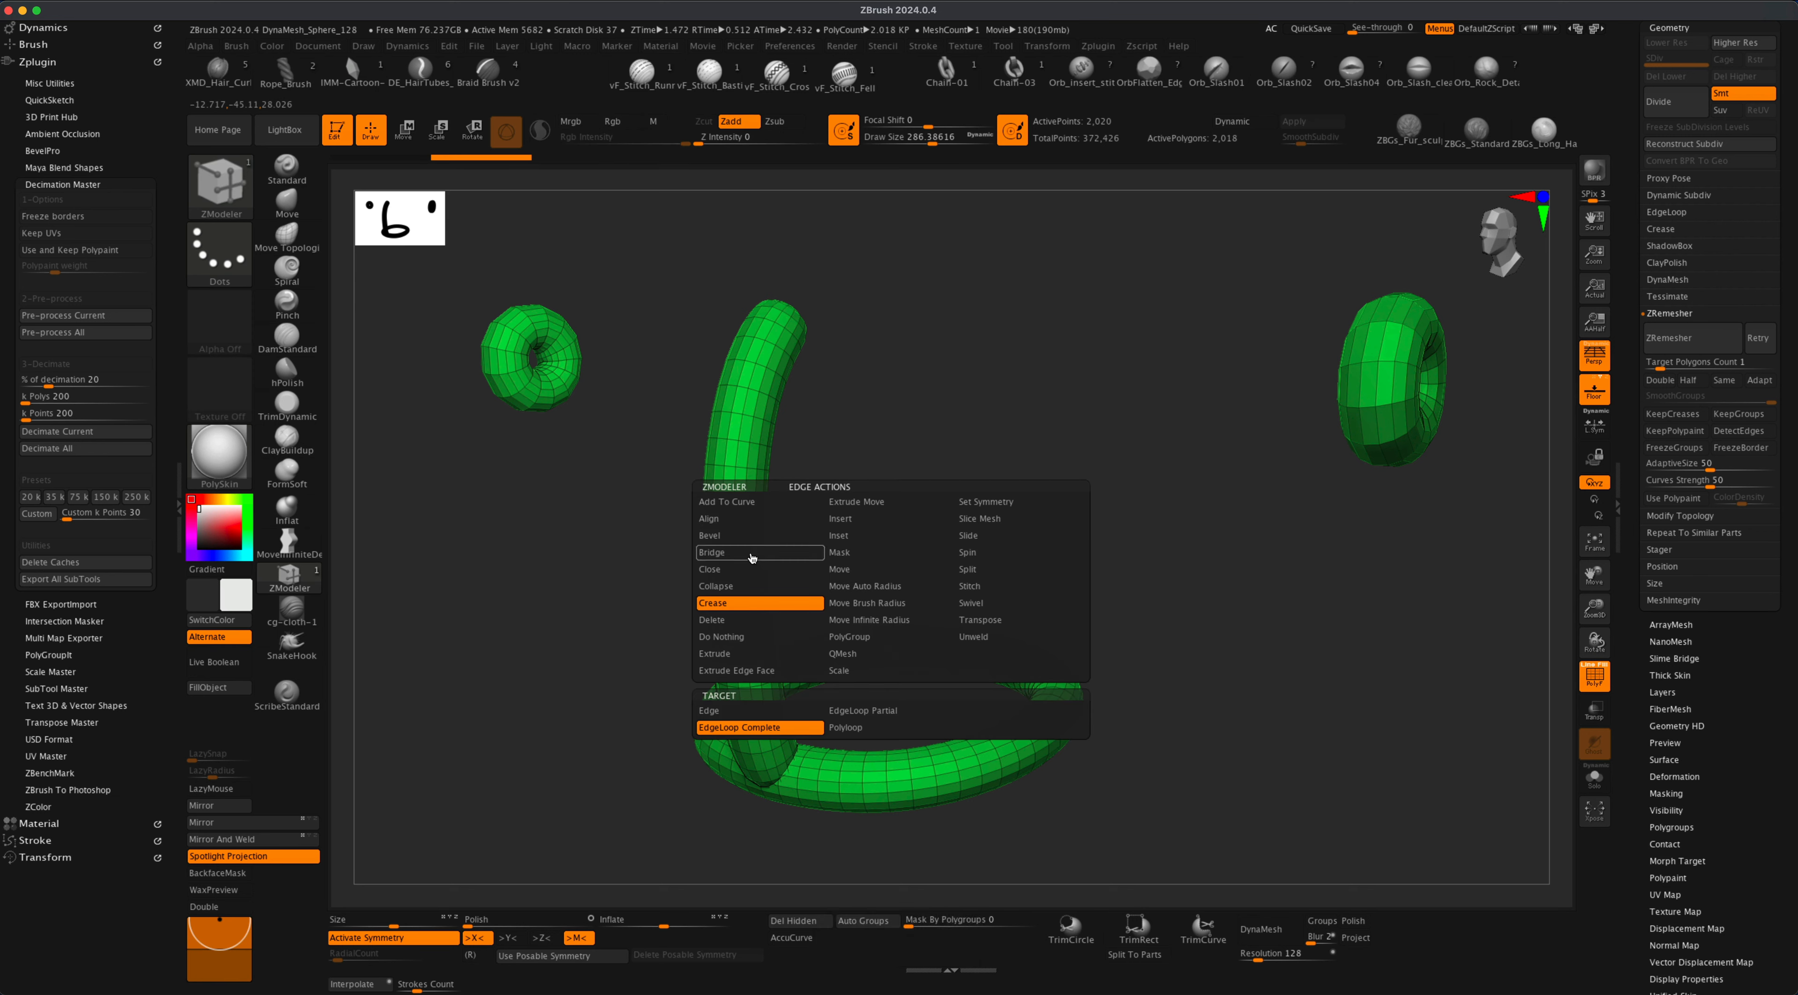
left_click(740, 620)
left_click_drag(1172, 713, 1259, 736, "alt")
left_click(837, 618)
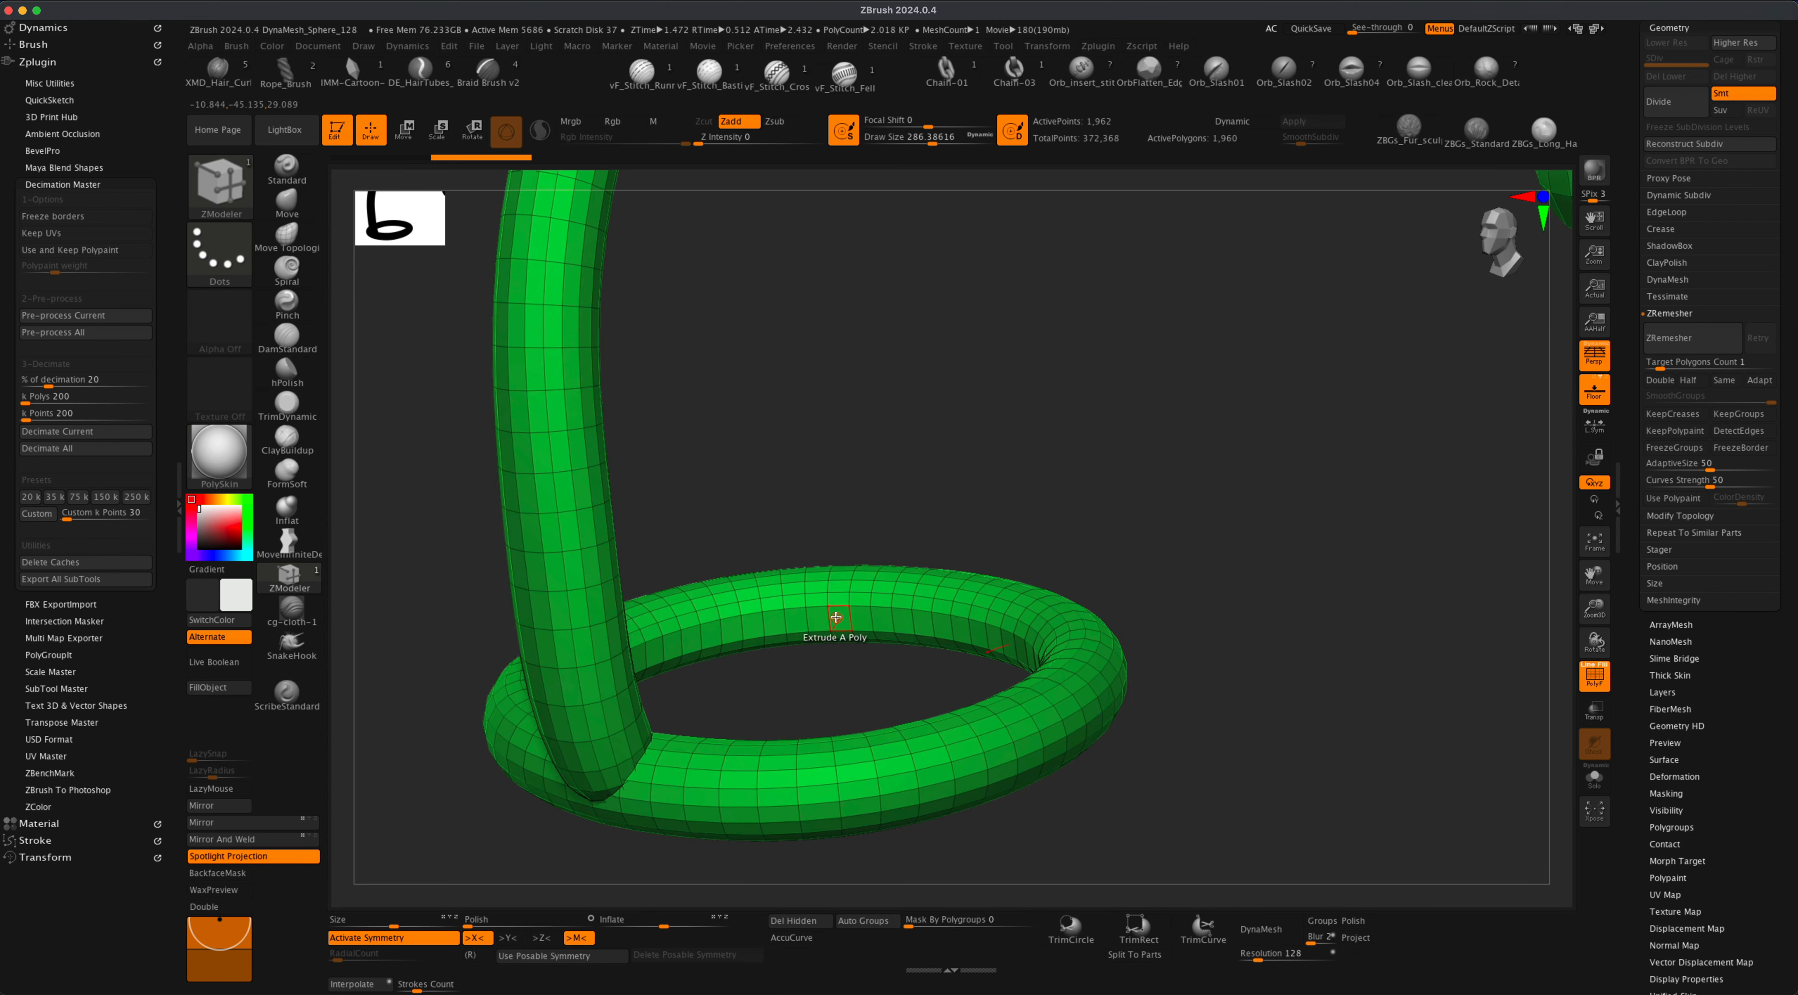
left_click(837, 605)
left_click_drag(1281, 620, 1209, 683, "alt")
mouse_move(1108, 587)
left_mouse_down("alt")
mouse_move(1097, 606)
mouse_move(1118, 606)
left_mouse_up("alt")
left_click_drag(1118, 606, 1121, 590)
Make Santa_High1 the active subtool, isolate the belt and buckle, and split the hidden parts into their own subtool.
left_click_drag(1704, 613, 1703, 810)
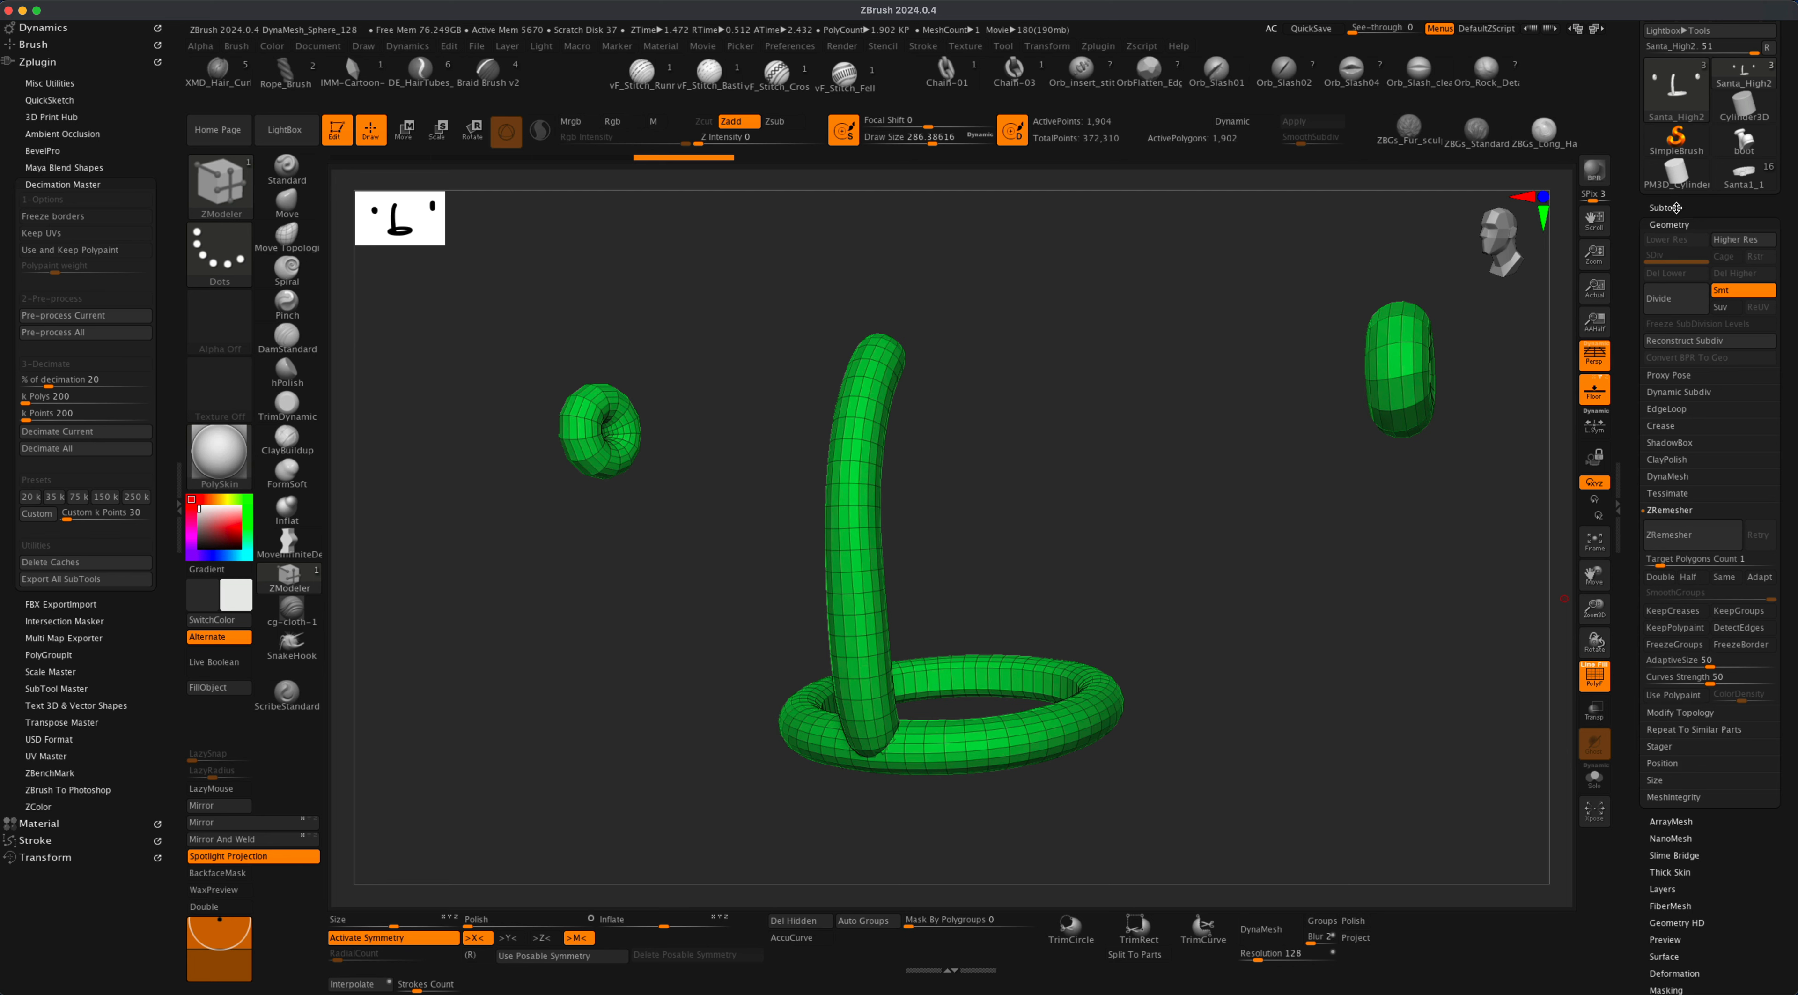
left_click(1676, 208)
left_click_drag(1290, 523, 1232, 554, "alt")
left_click(1715, 300)
mouse_move(1232, 606)
left_mouse_down()
mouse_move(1216, 659)
mouse_move(1257, 642)
mouse_move(1257, 498)
mouse_move(1232, 587)
left_mouse_up()
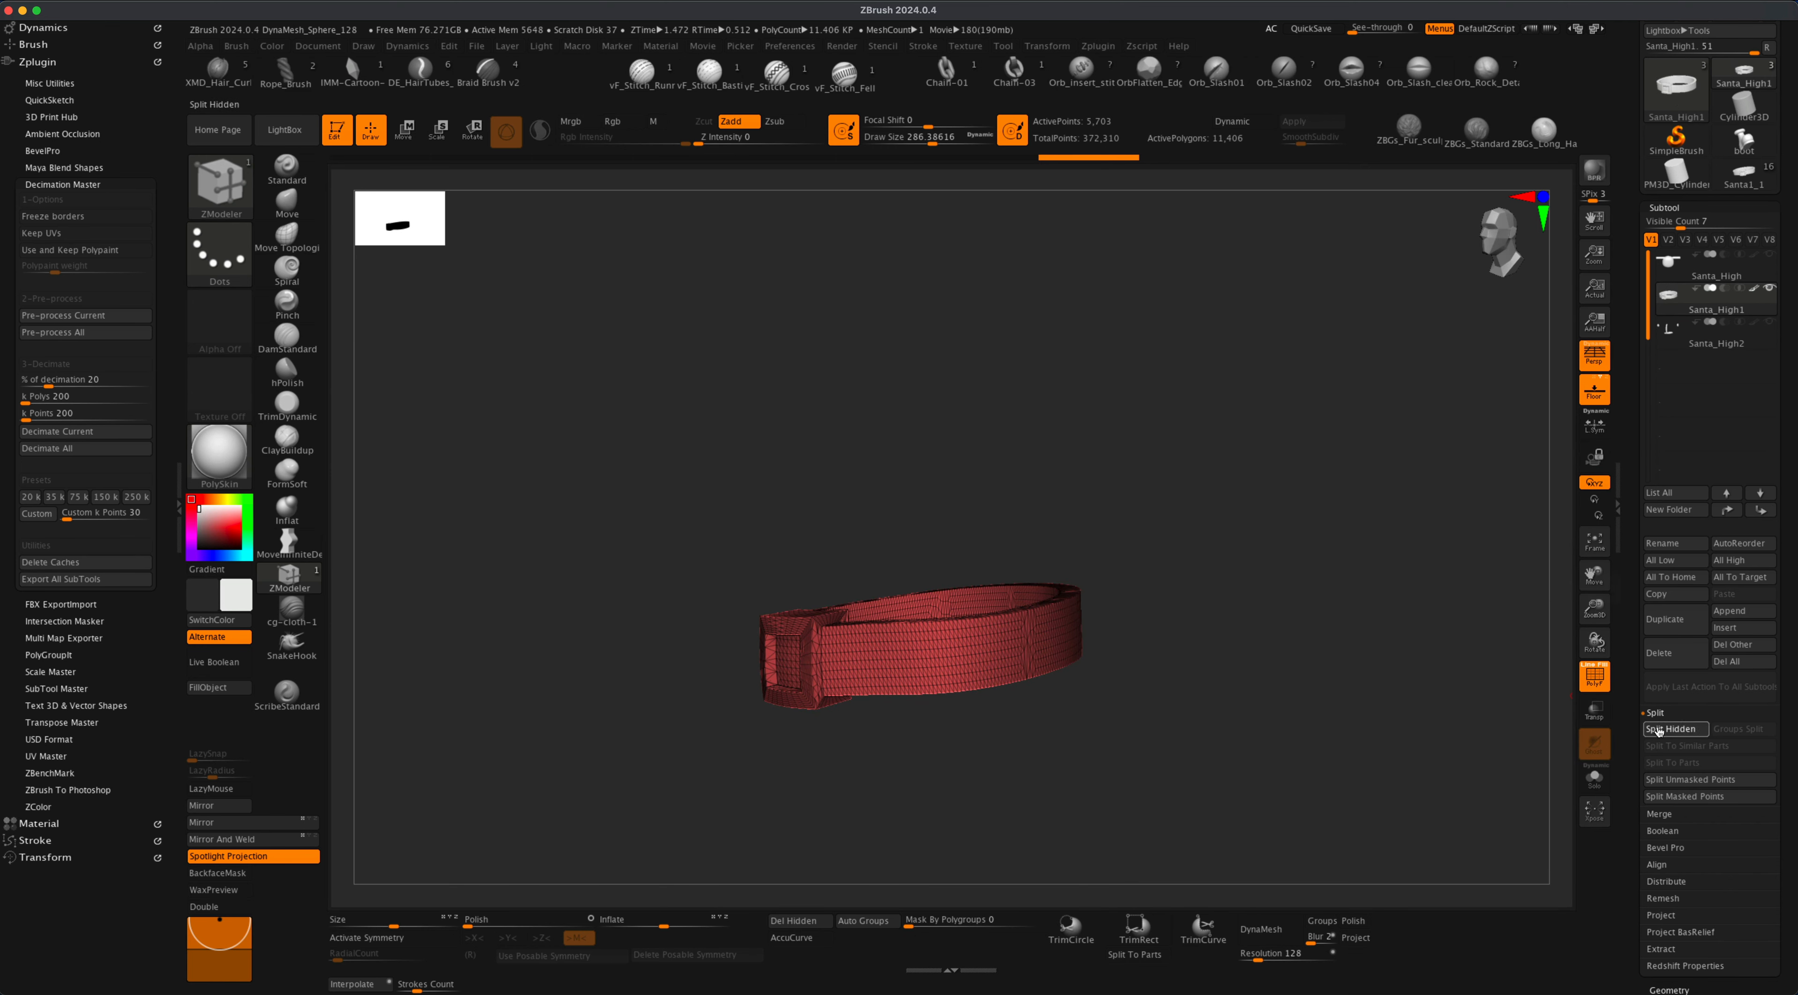
left_click(1659, 729)
Hide the subtool with the split-off parts and view the belt and buckle from above the front.
mouse_move(1675, 293)
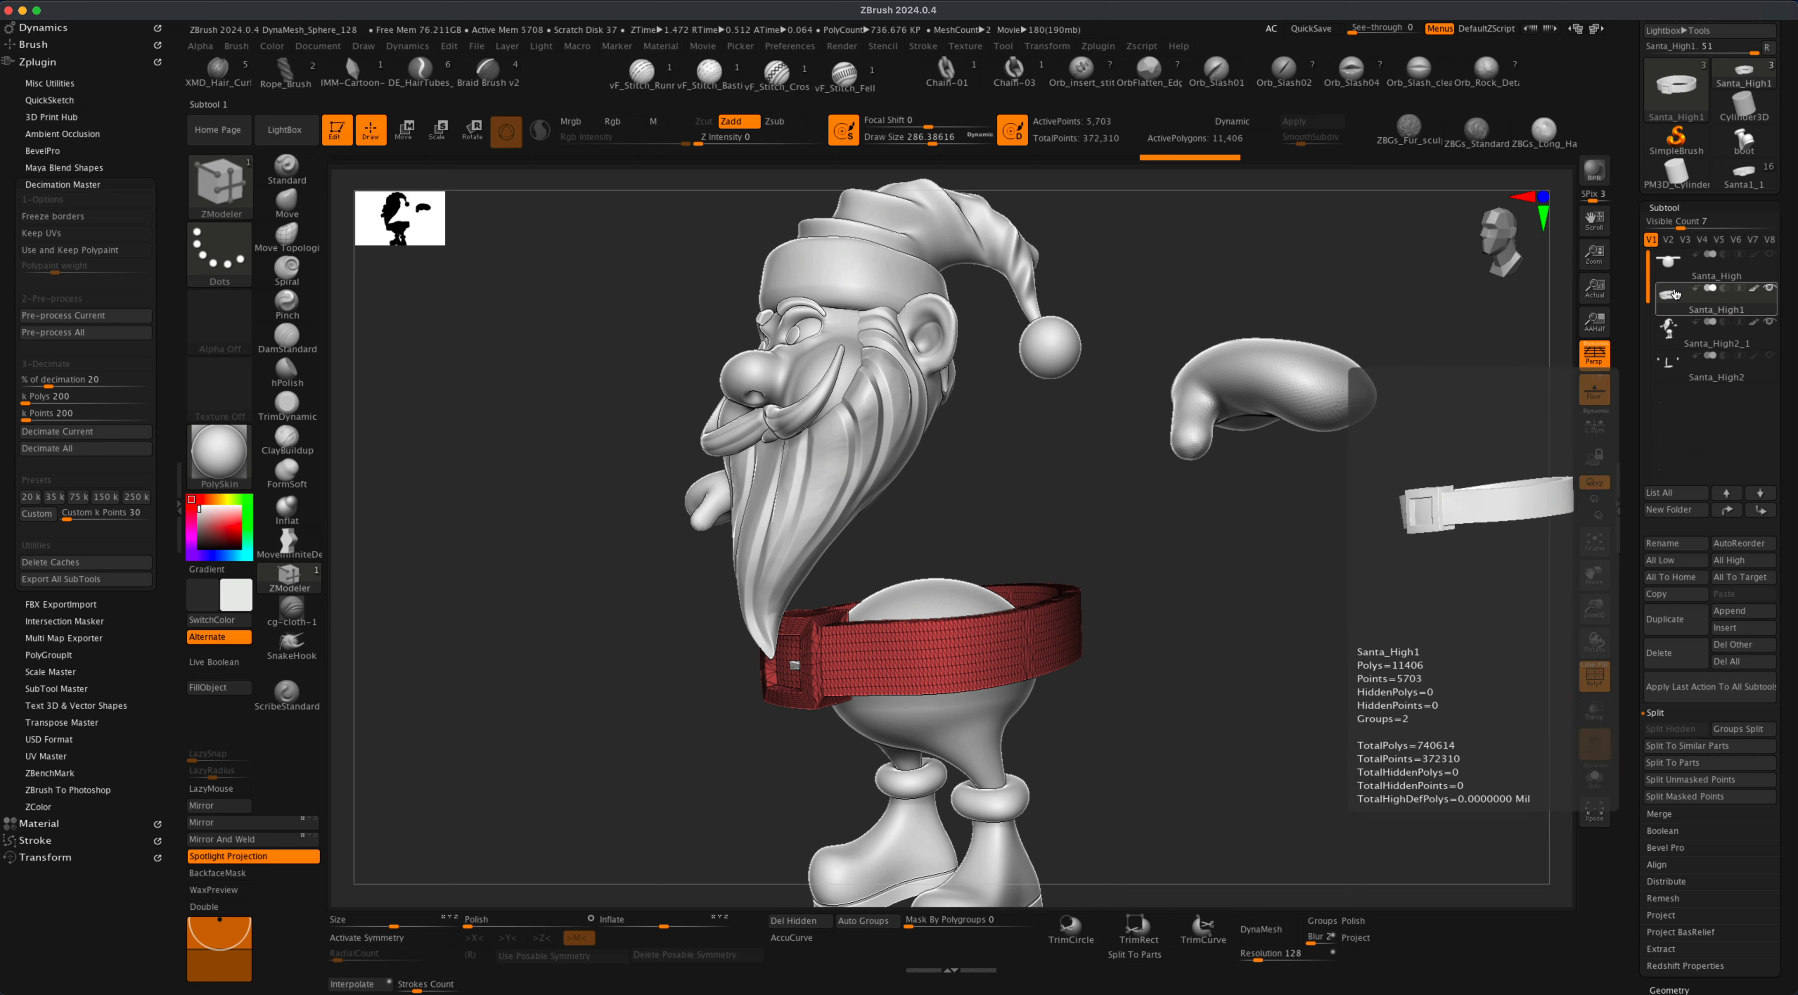
left_click(1767, 320)
left_click_drag(1195, 602, 1268, 661)
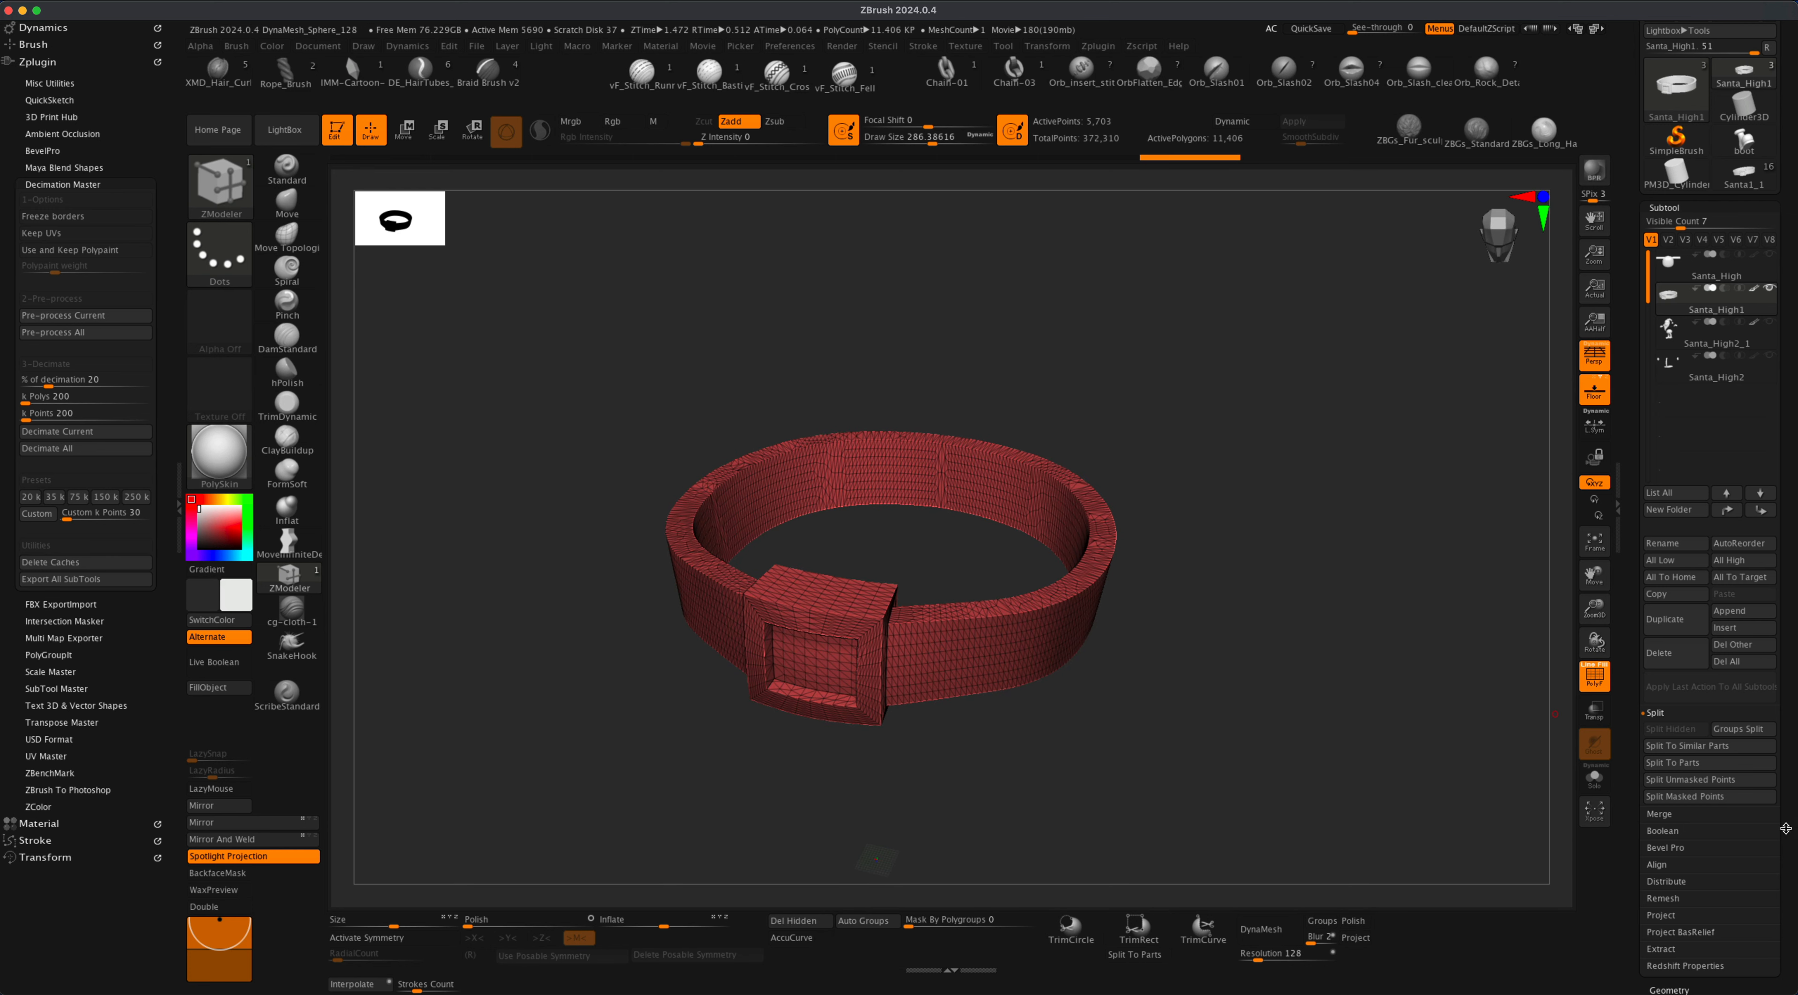
Set ZRemesher's target polygons count to 1 for the belt, turn Adapt off and activate X symmetry.
left_click_drag(1785, 828, 1794, 739)
left_click(1685, 801)
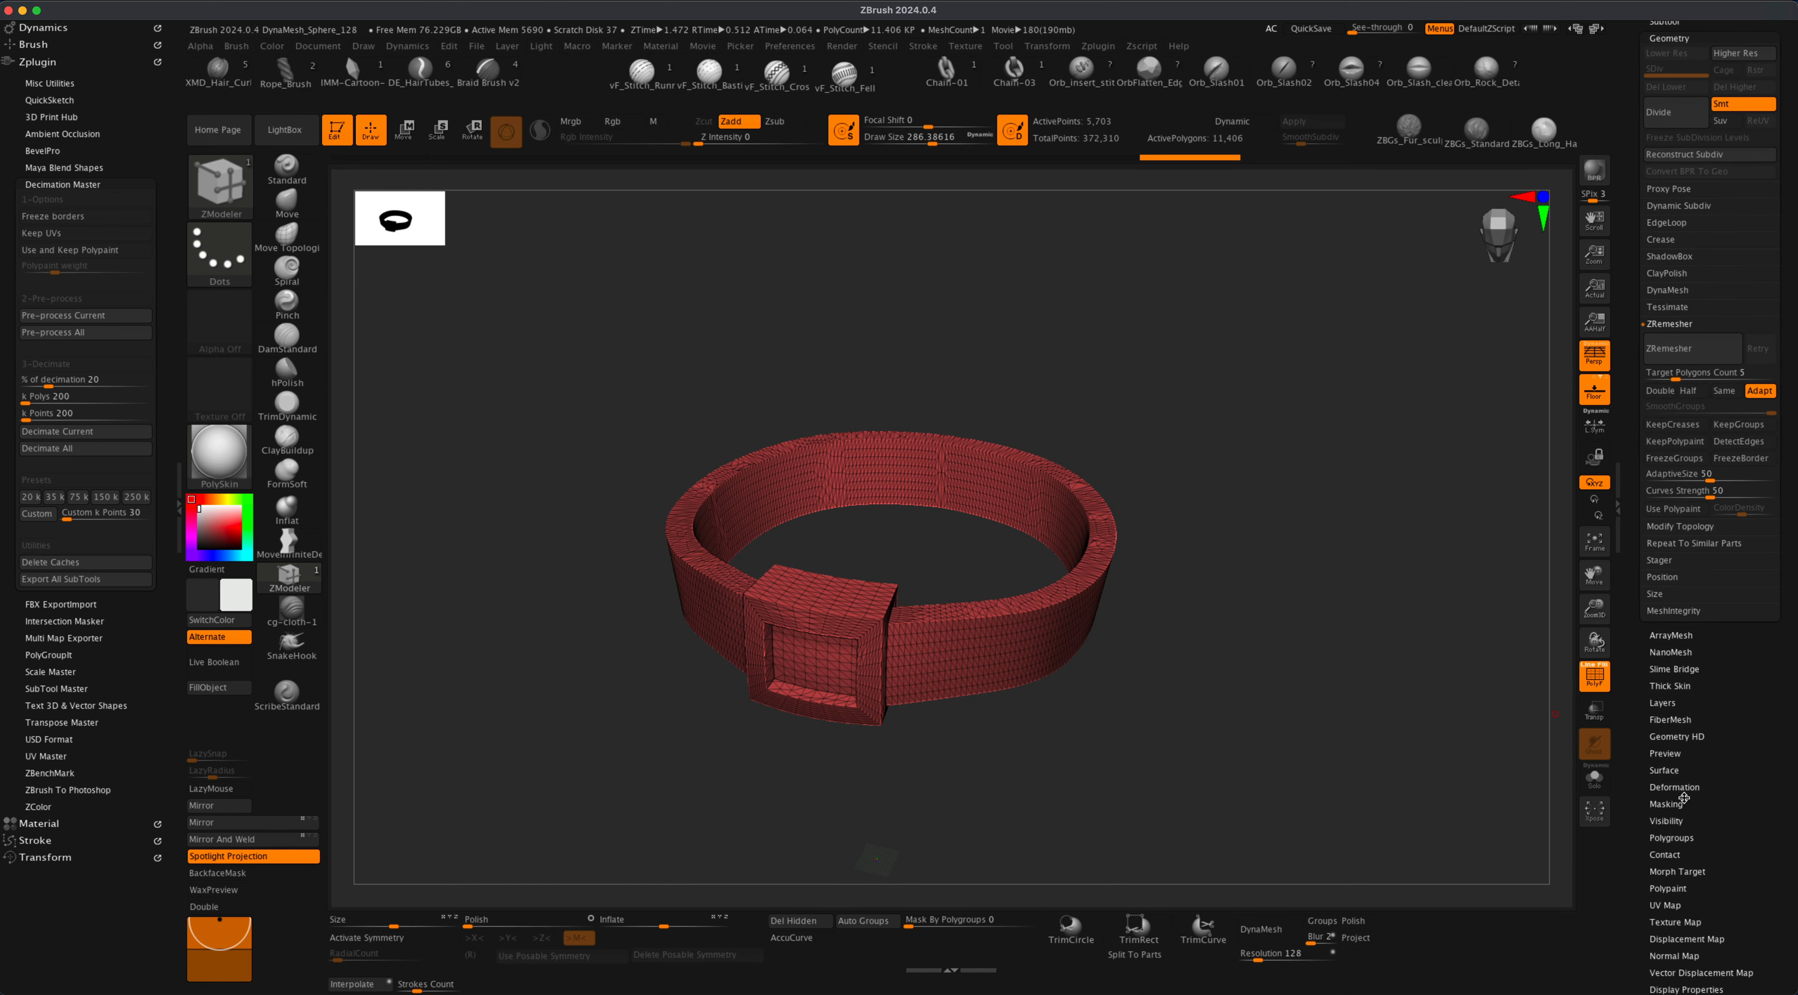
left_click(1705, 374)
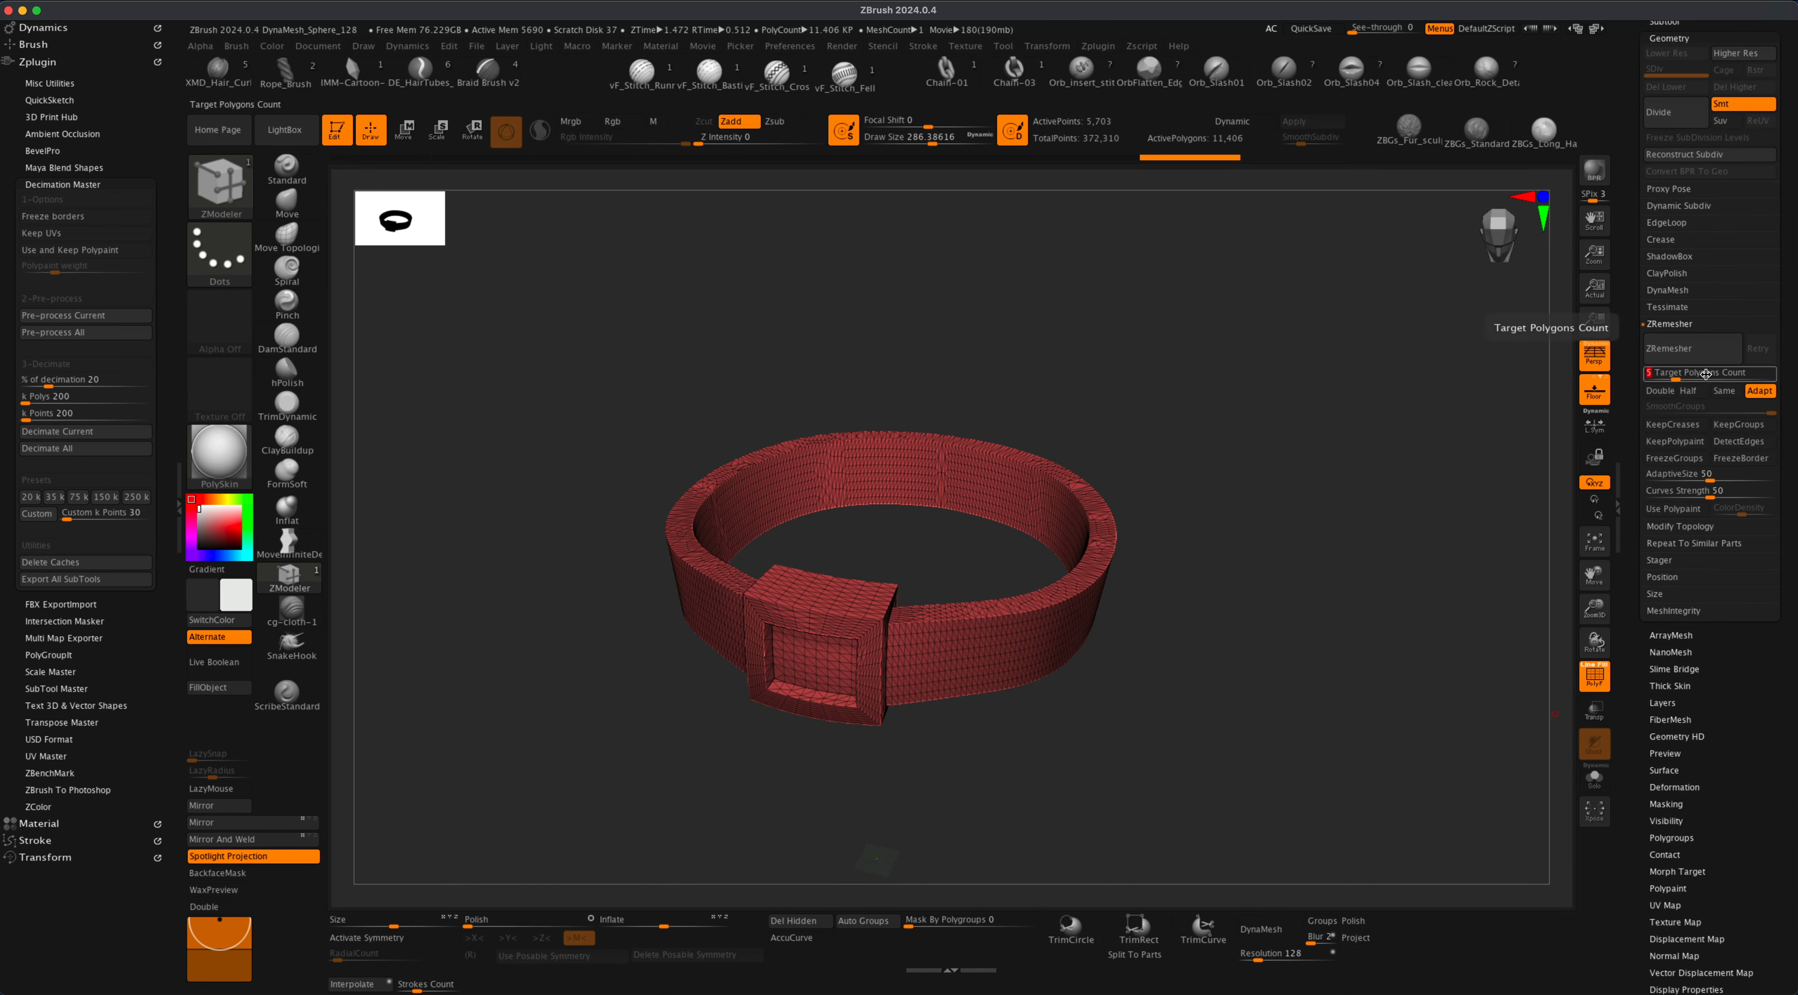
type("1")
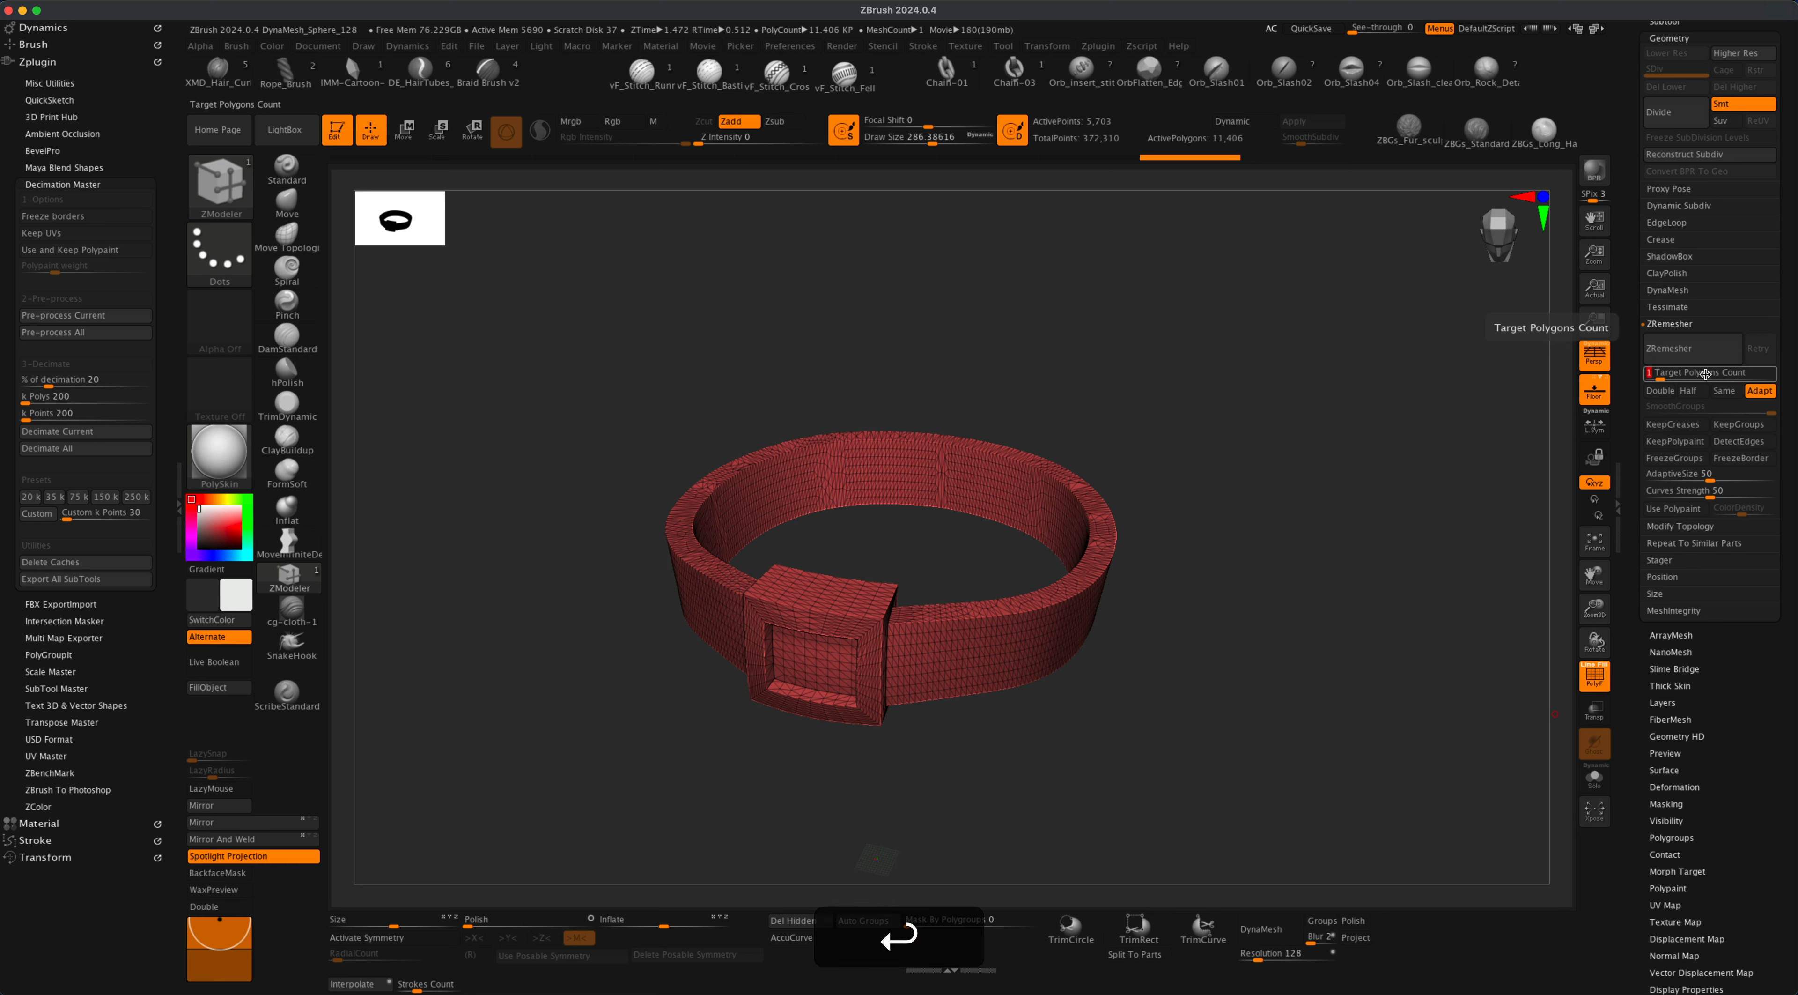
left_click(1759, 390)
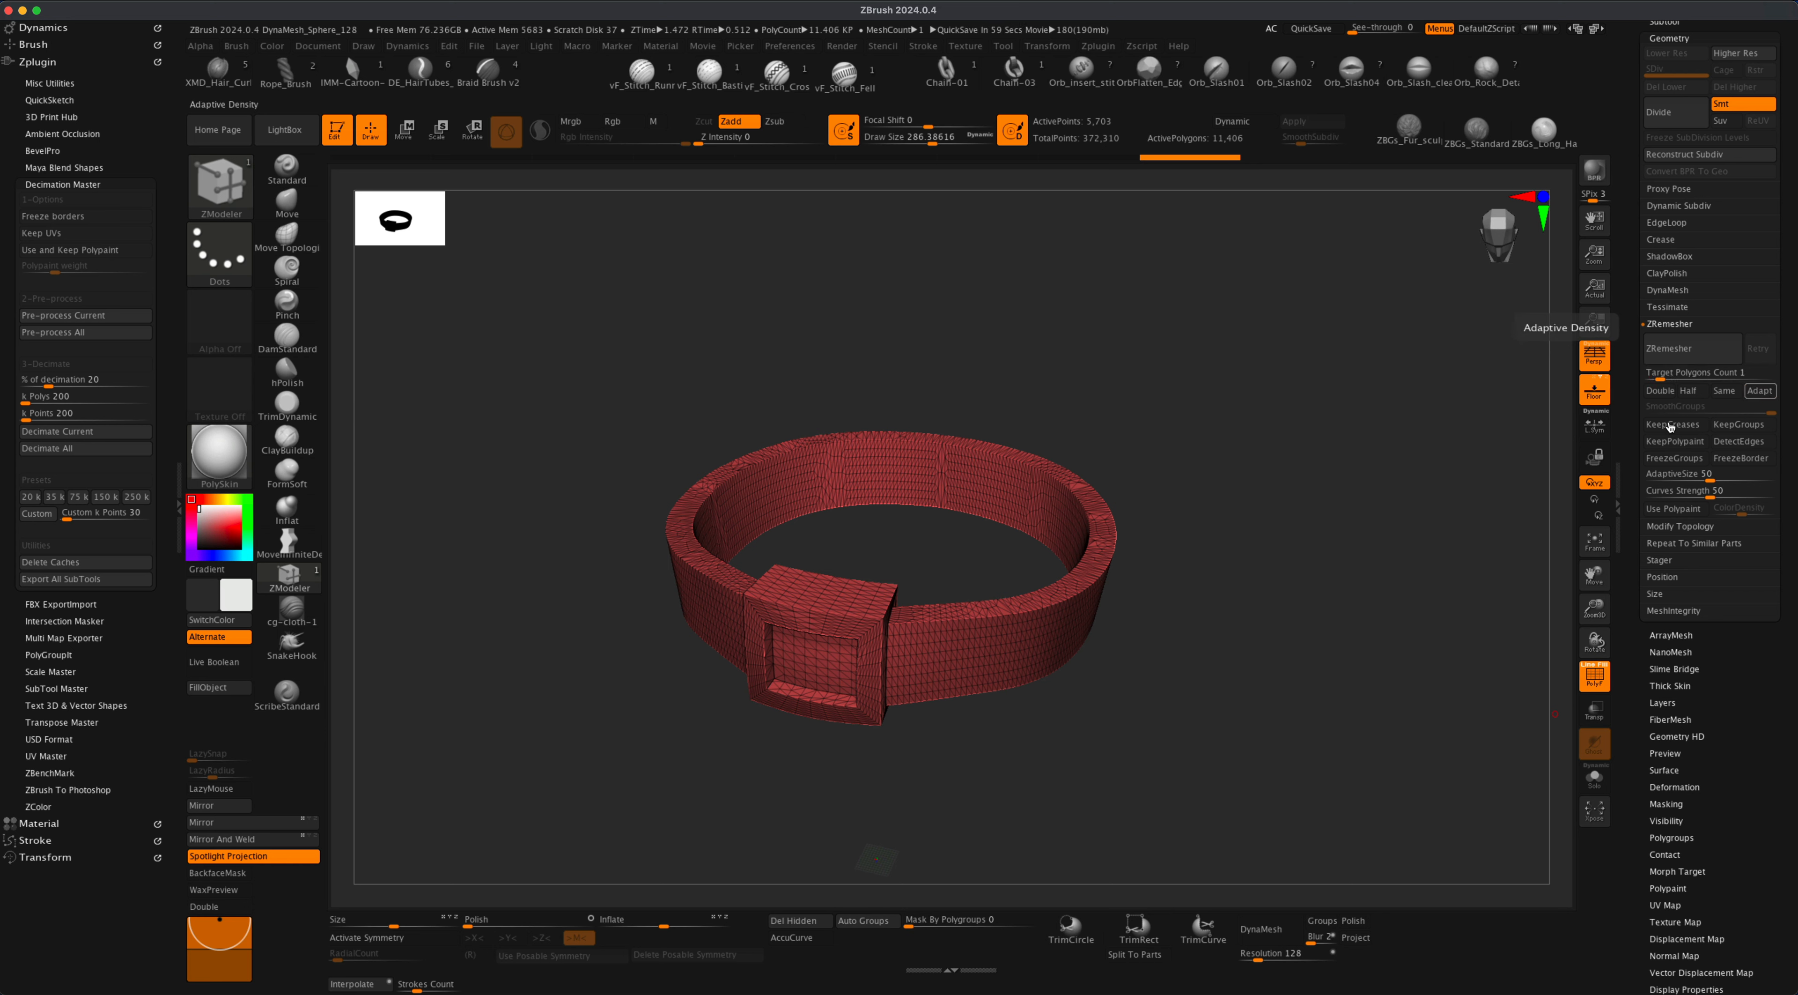
key("x")
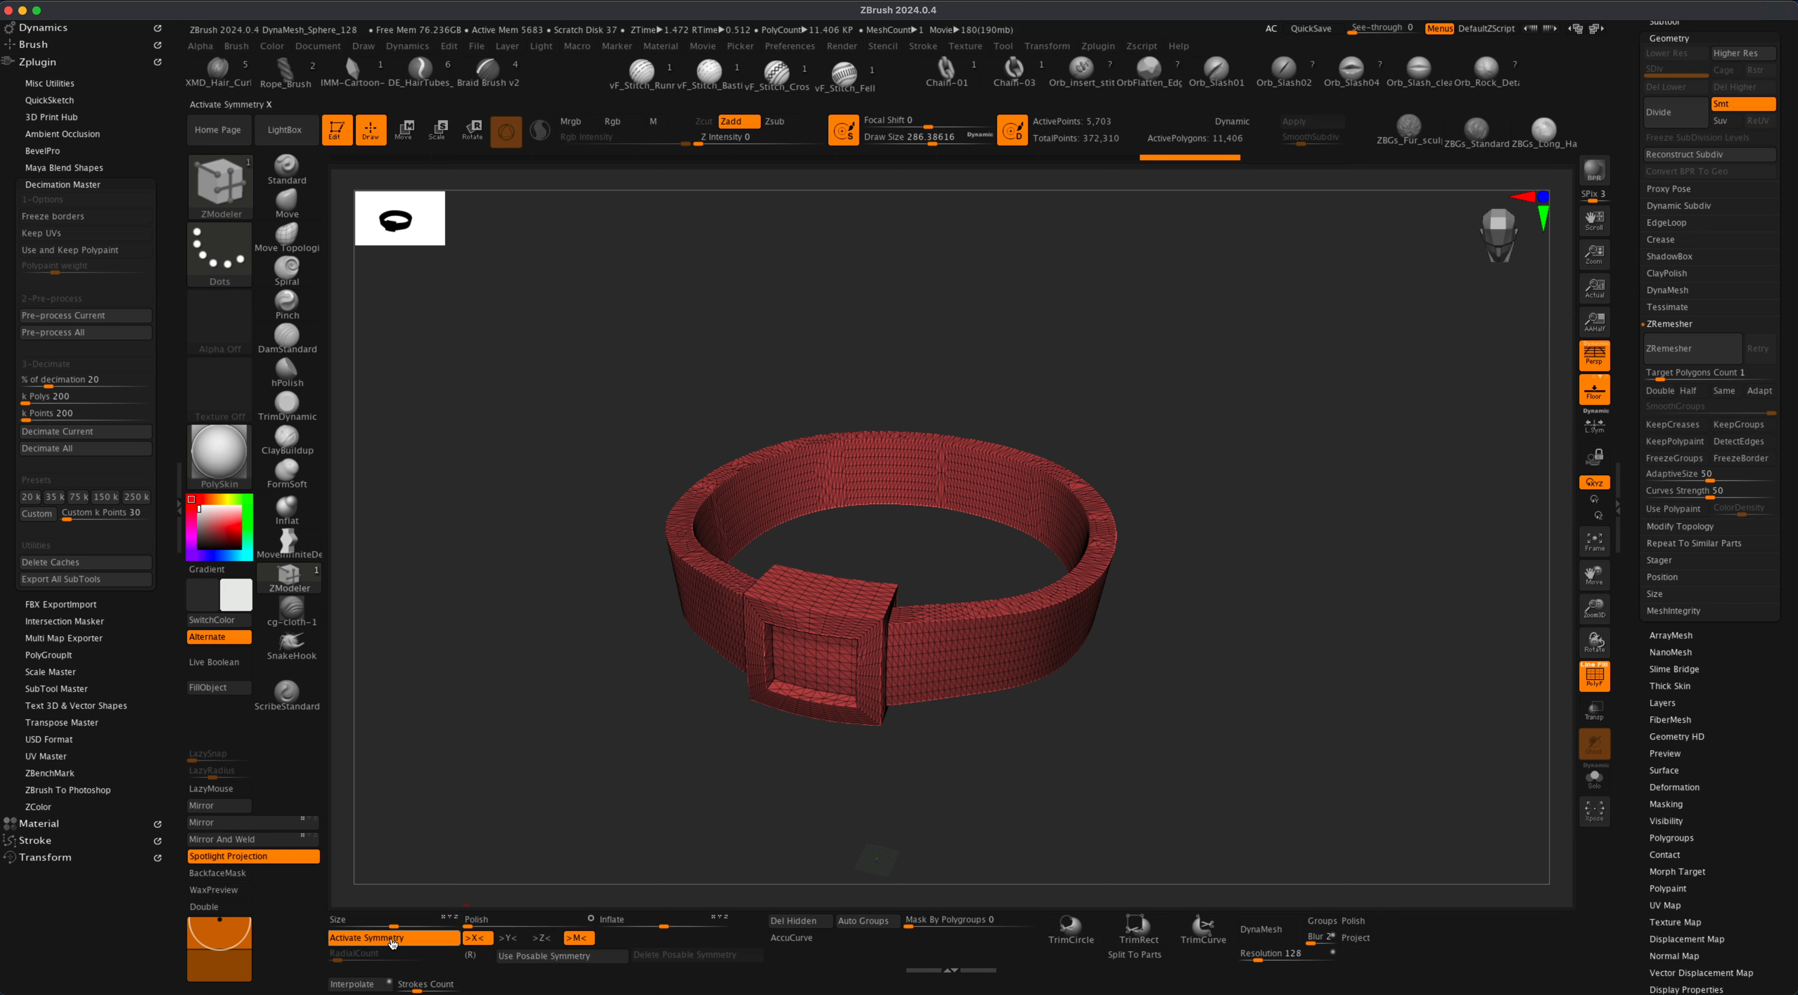
Turn on ZRemesher's DetectEdges and remesh the belt and buckle.
left_click(1732, 442)
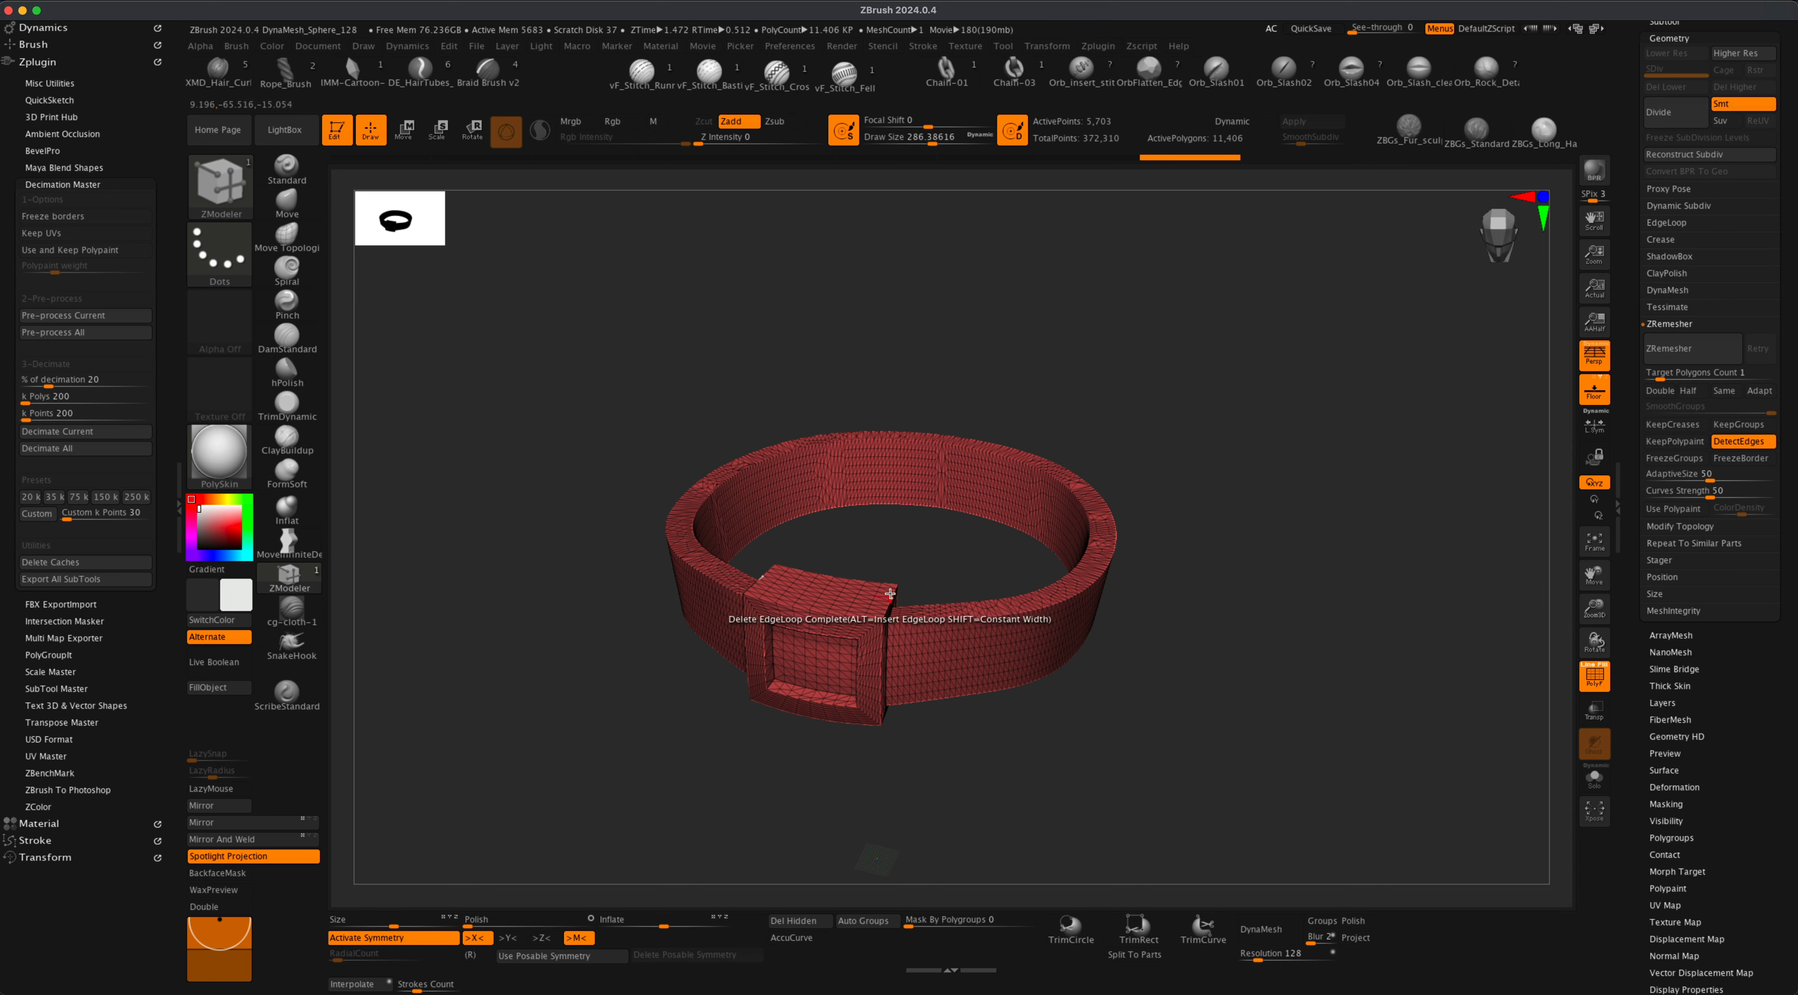
left_click(1677, 349)
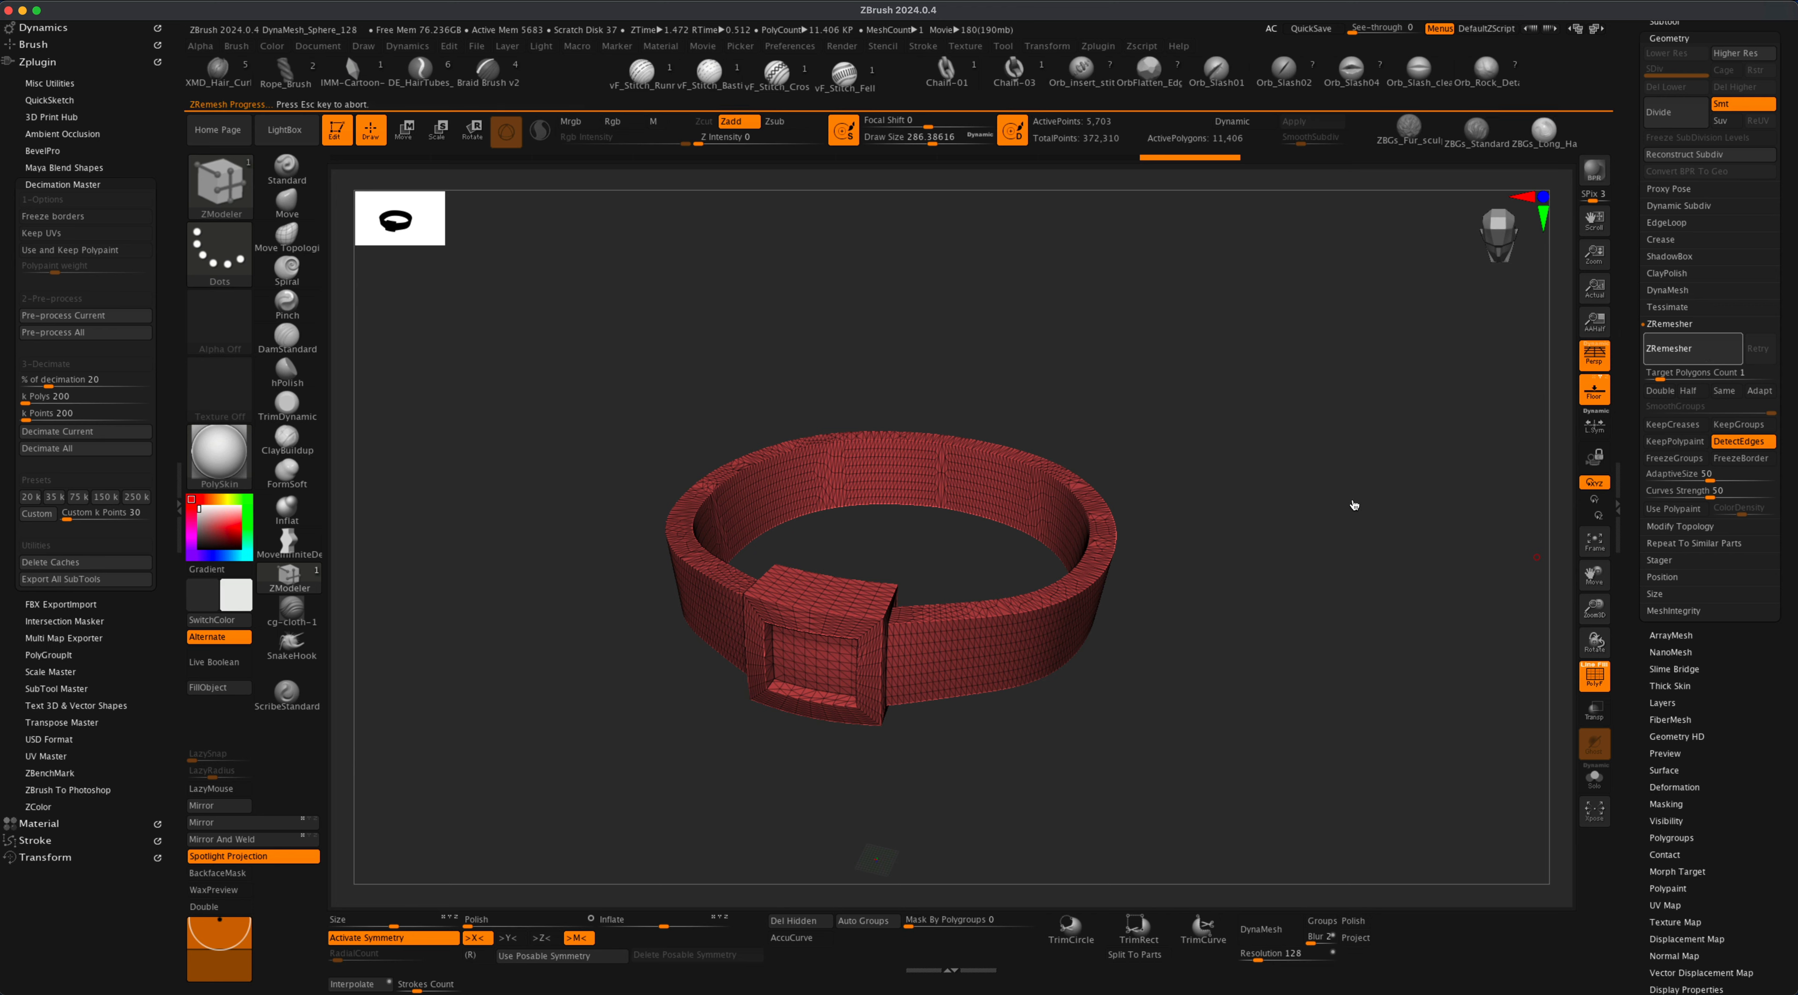
left_click_drag(1274, 604, 1415, 530)
left_click_drag(1230, 624, 1144, 563)
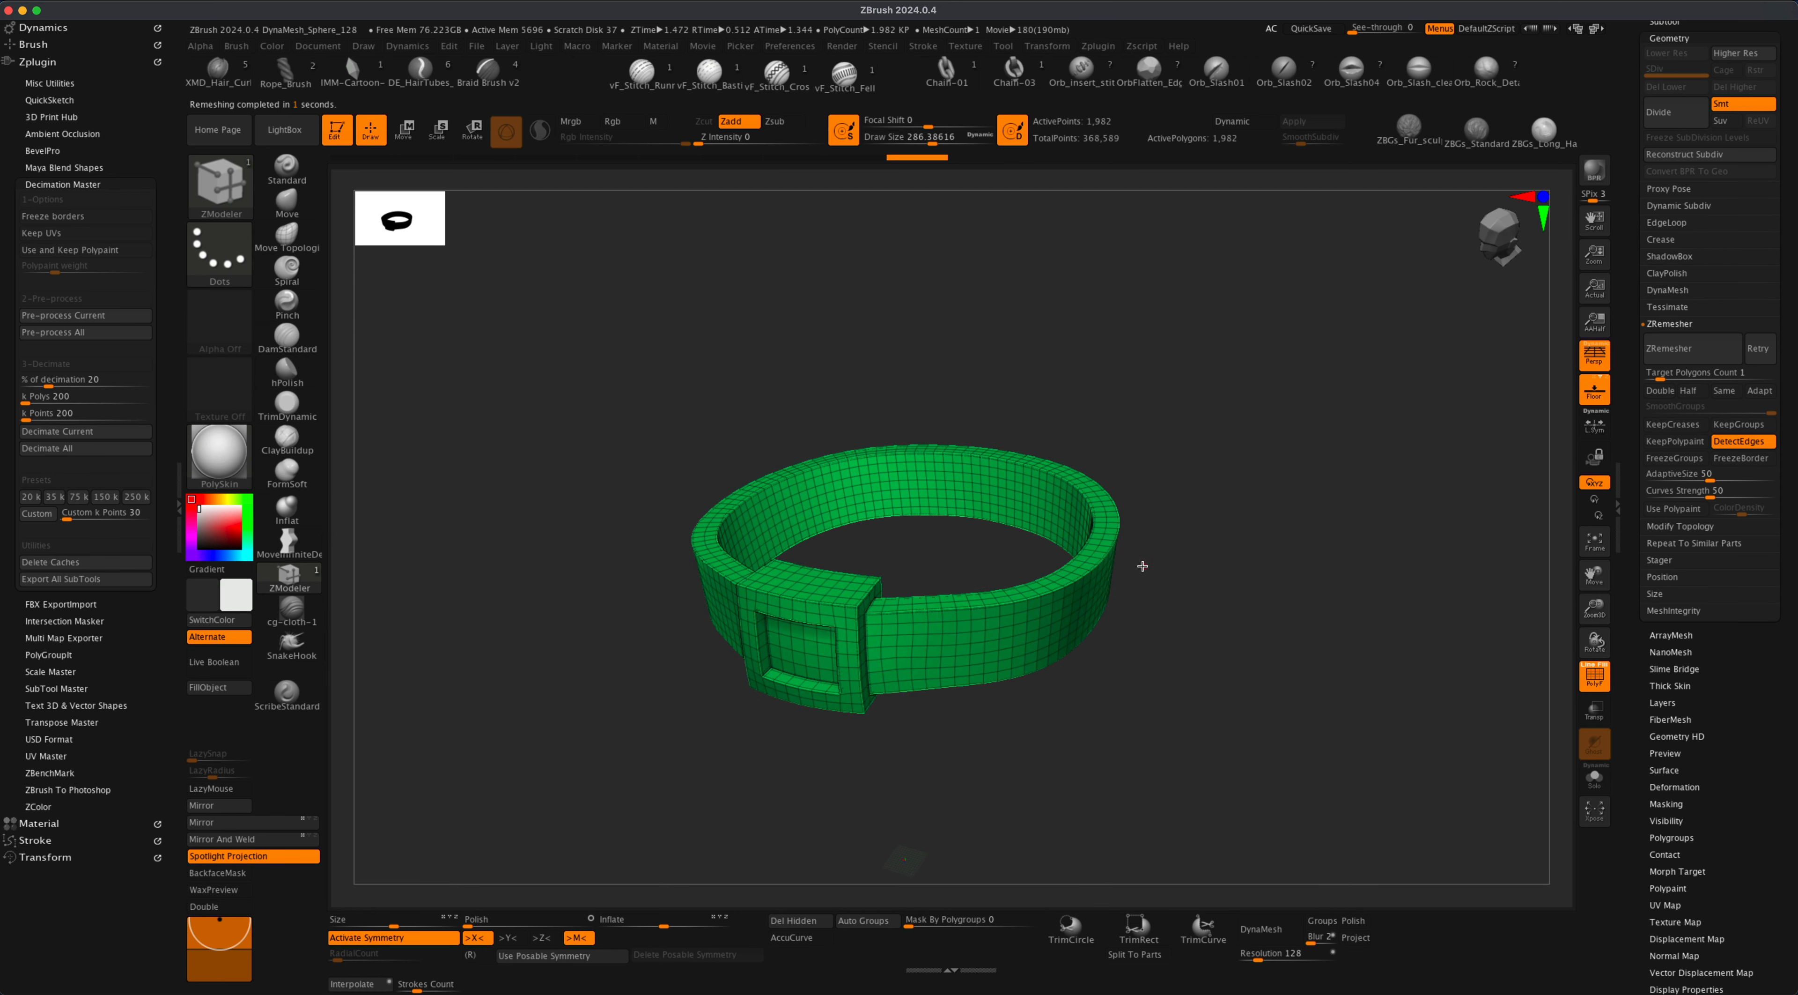
Remesh the belt and buckle again with ZRemesher's target set to Half.
left_click(1688, 391)
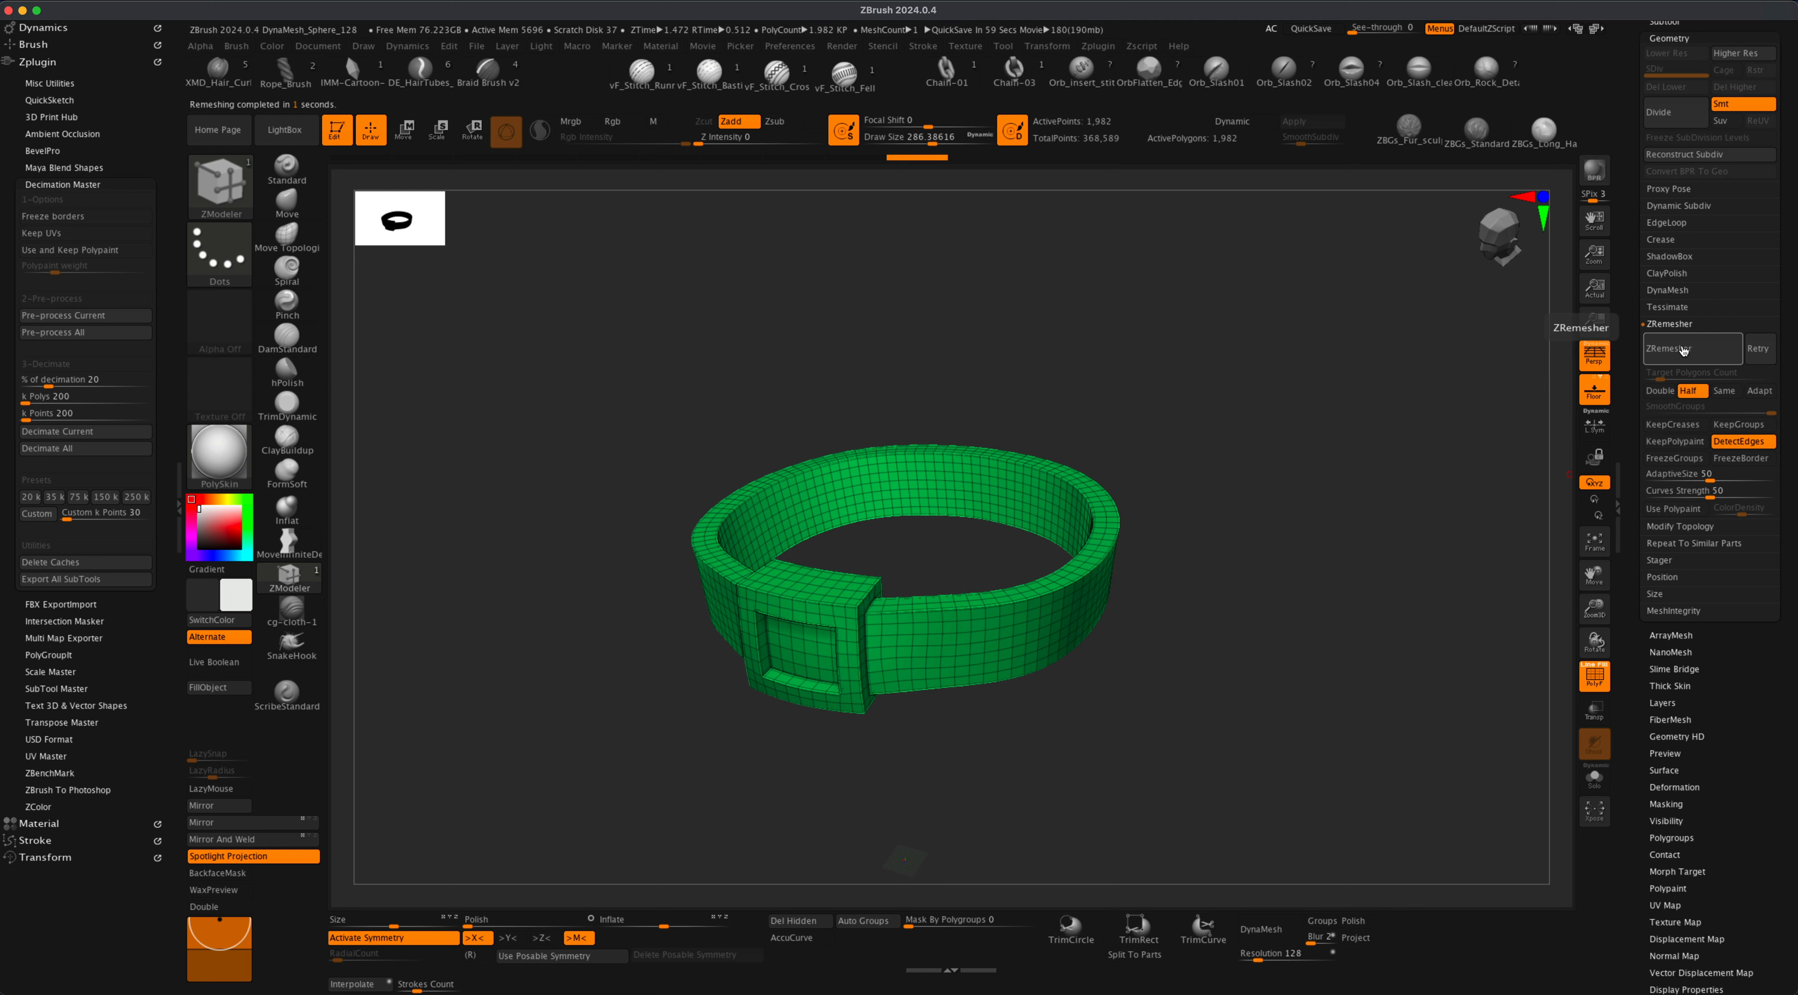
left_click(1684, 350)
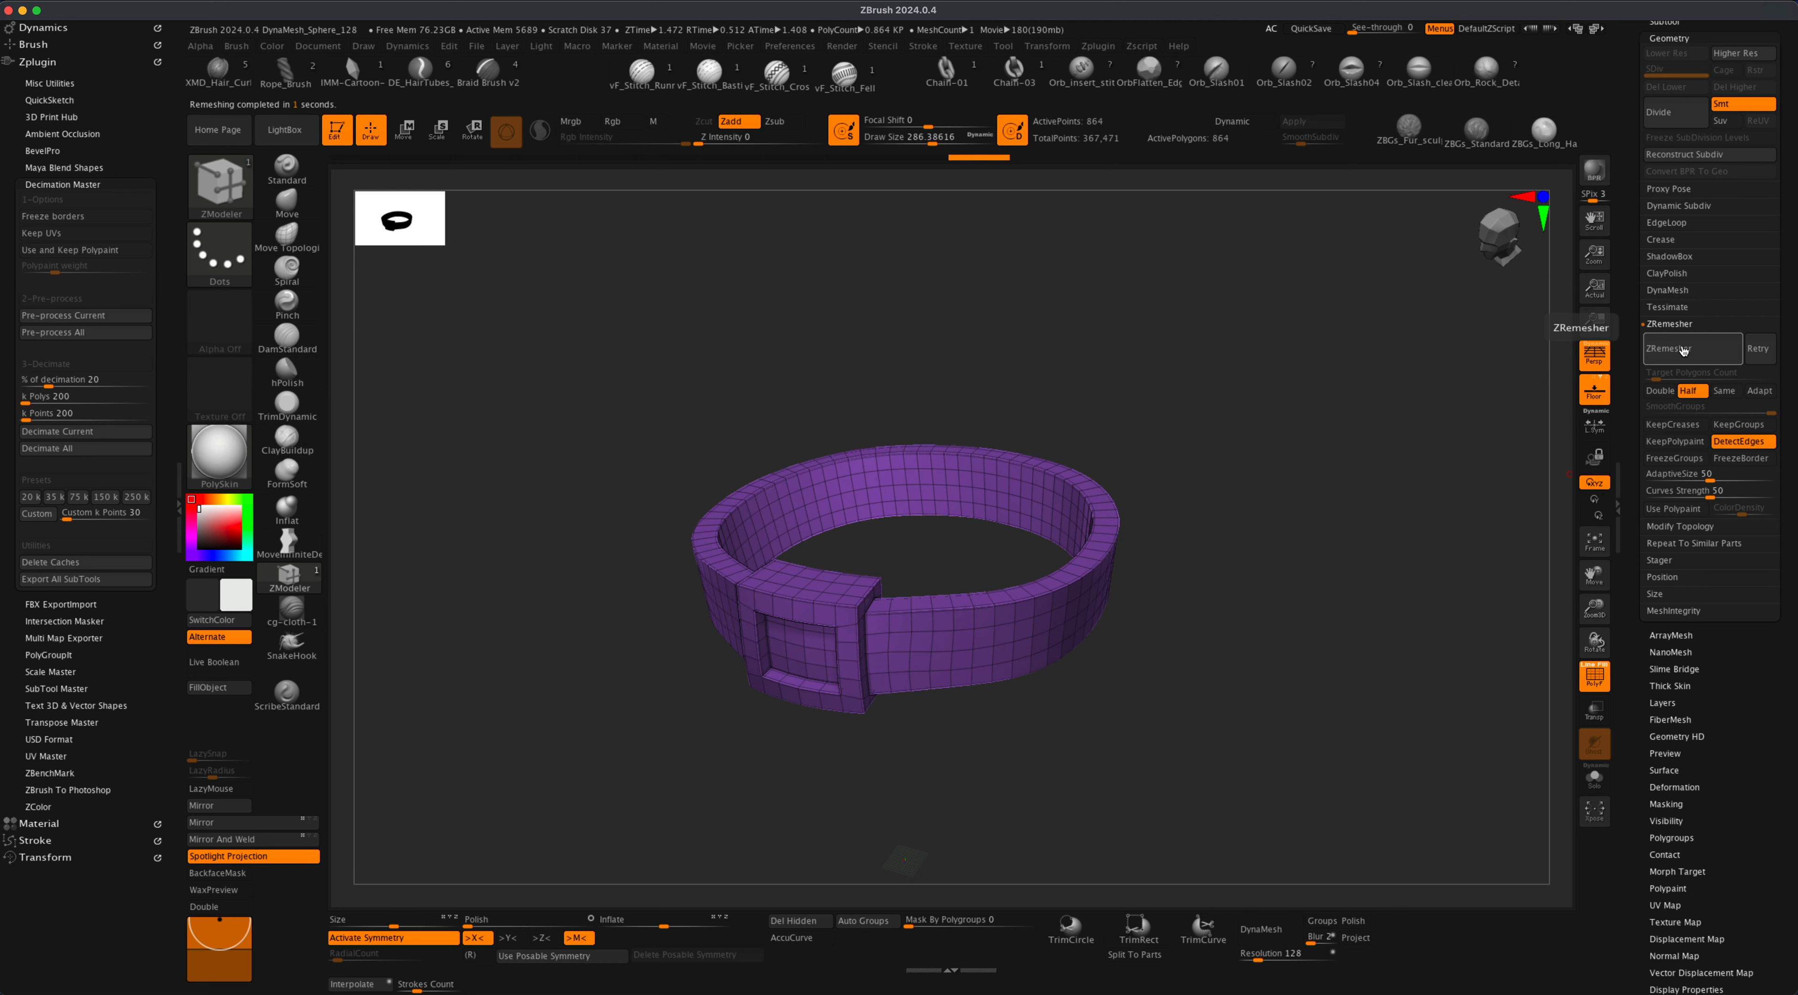
left_click_drag(1381, 546, 1268, 605)
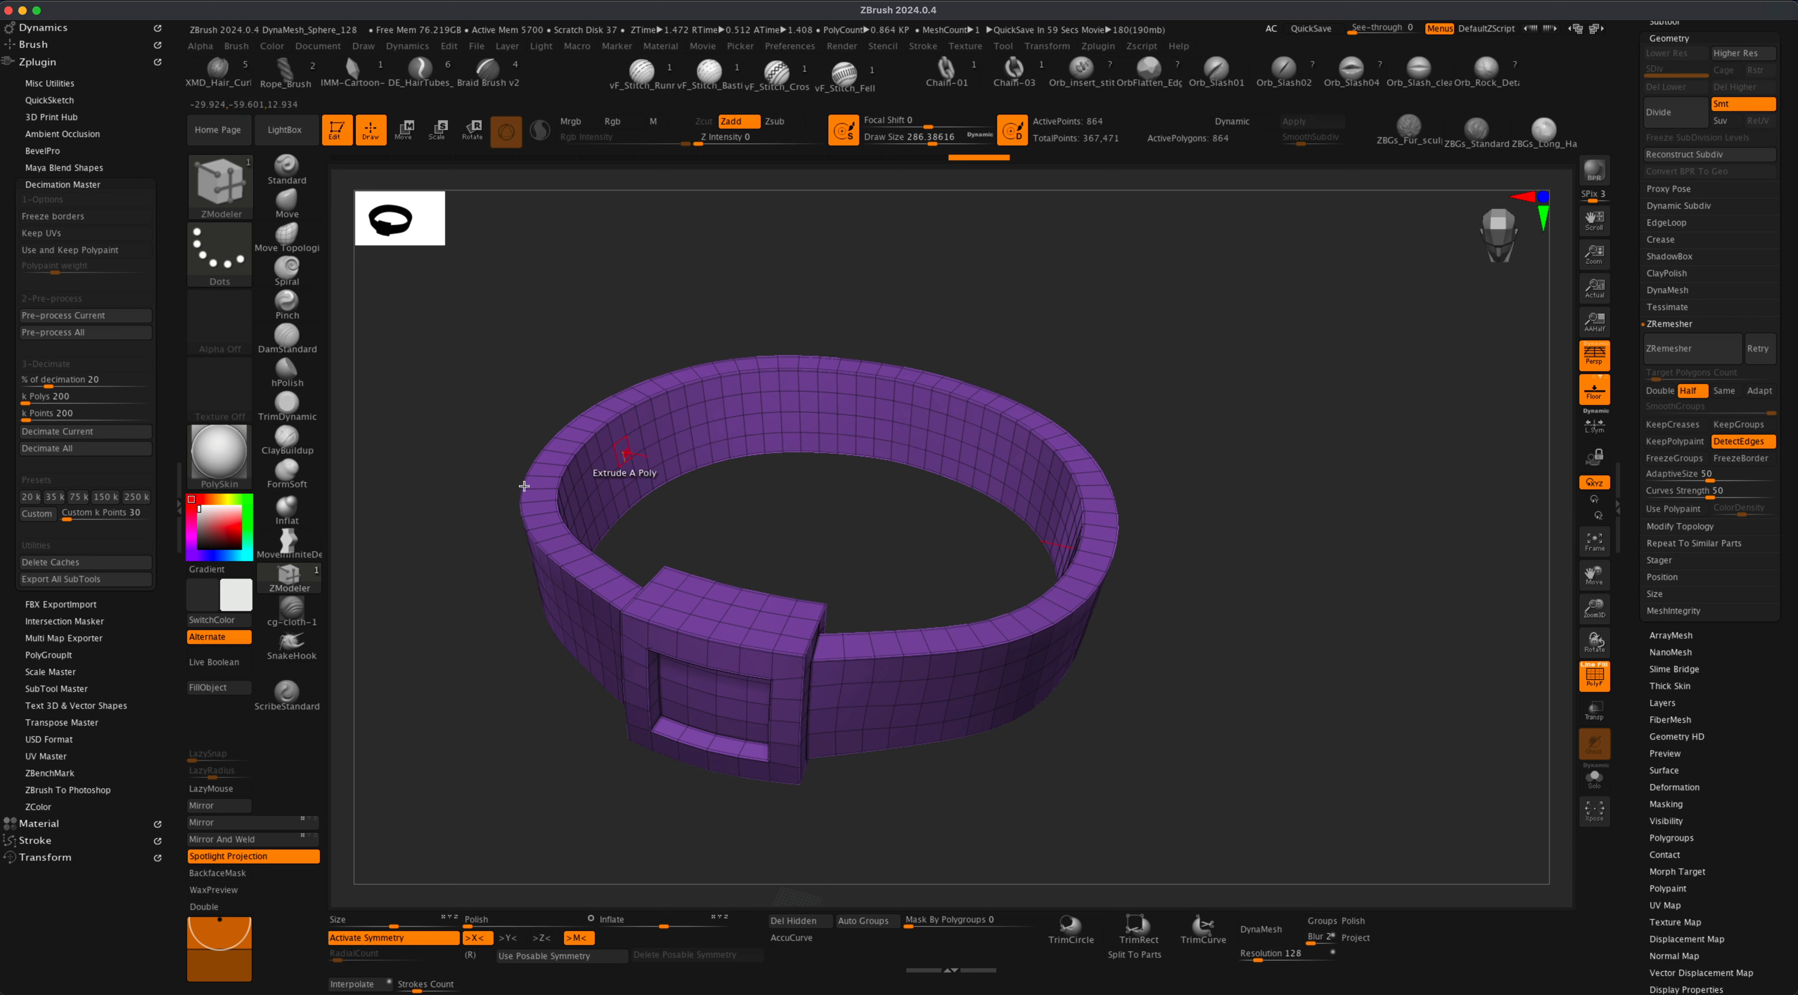
Set ZModeler's polygon action to Delete with Polyloop and remove the four polygon loops of the belt's inner wall.
key("space")
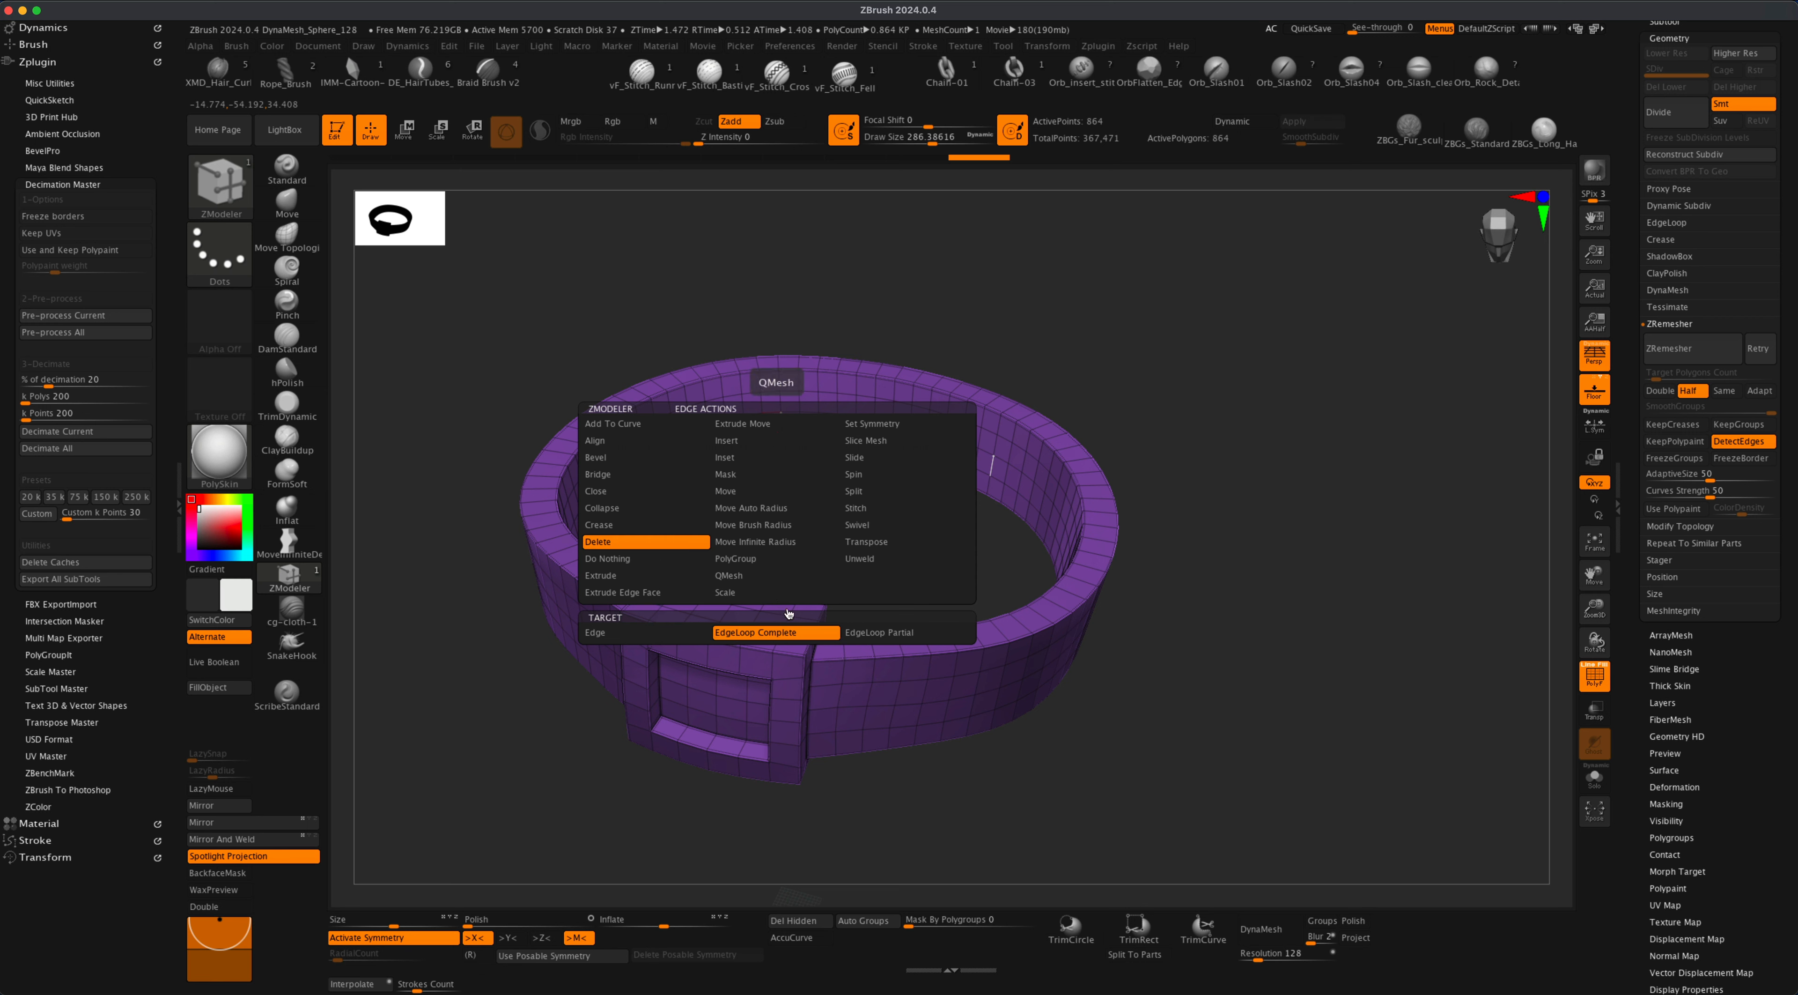
left_click(815, 633)
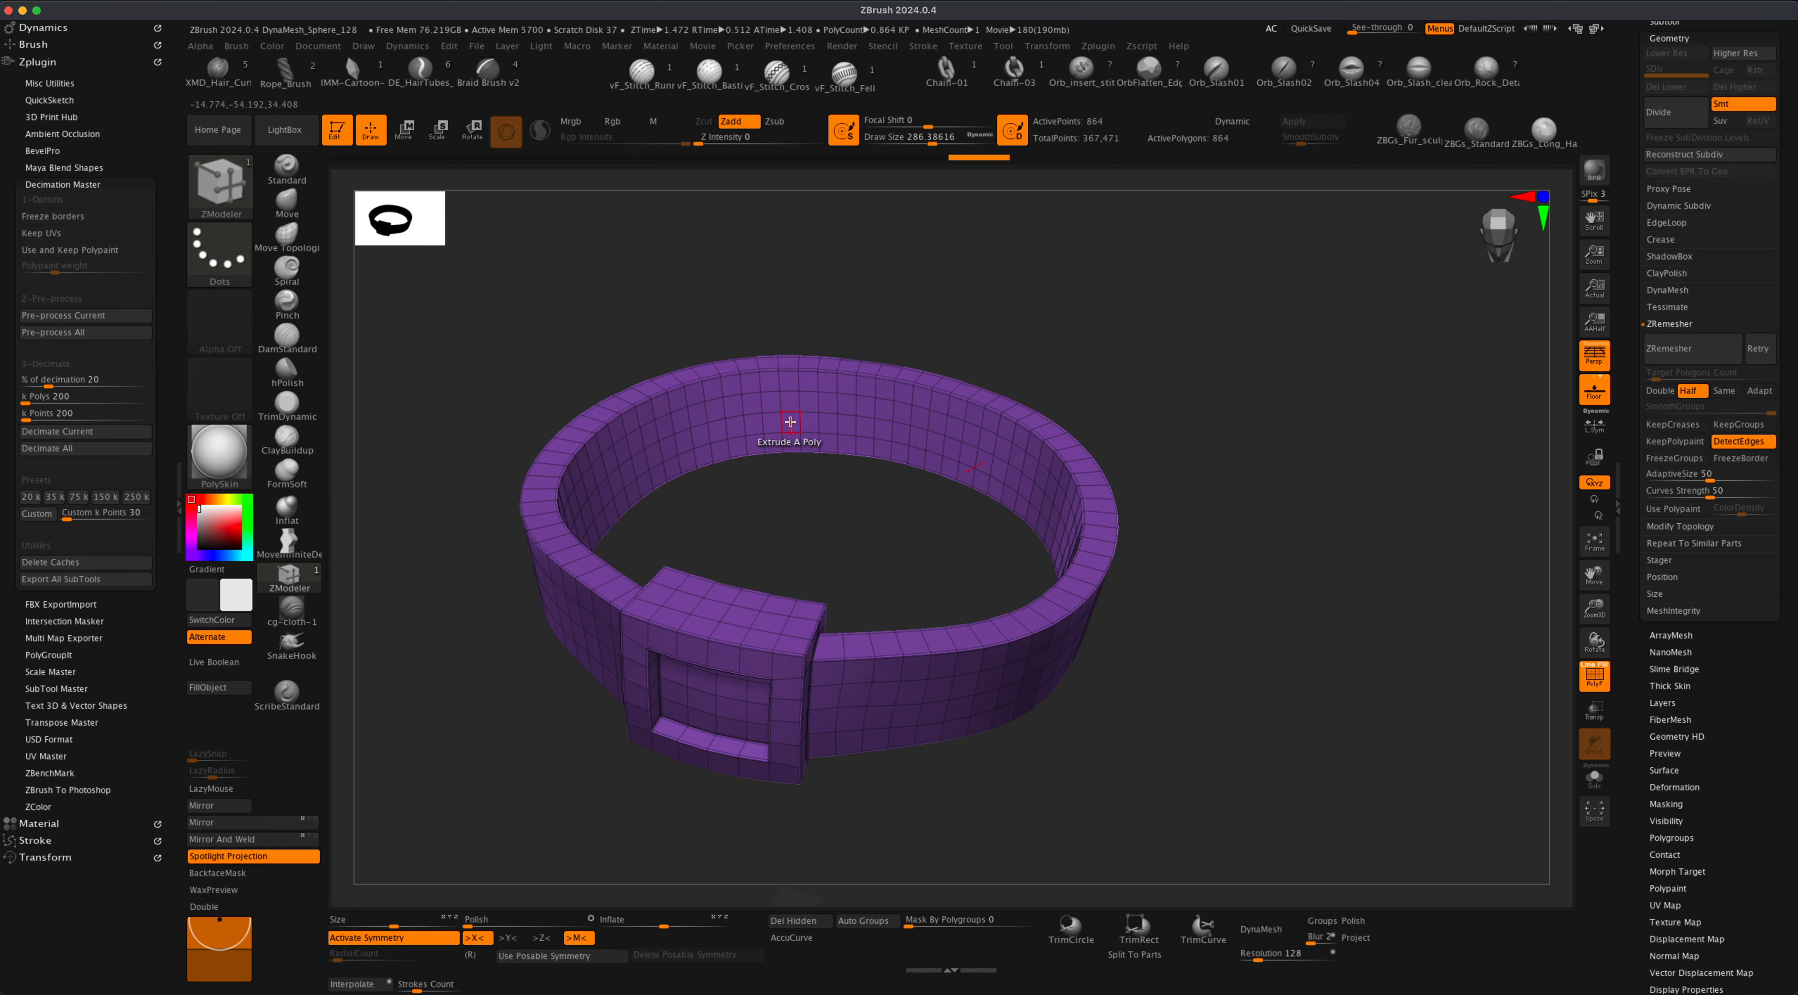
key("space")
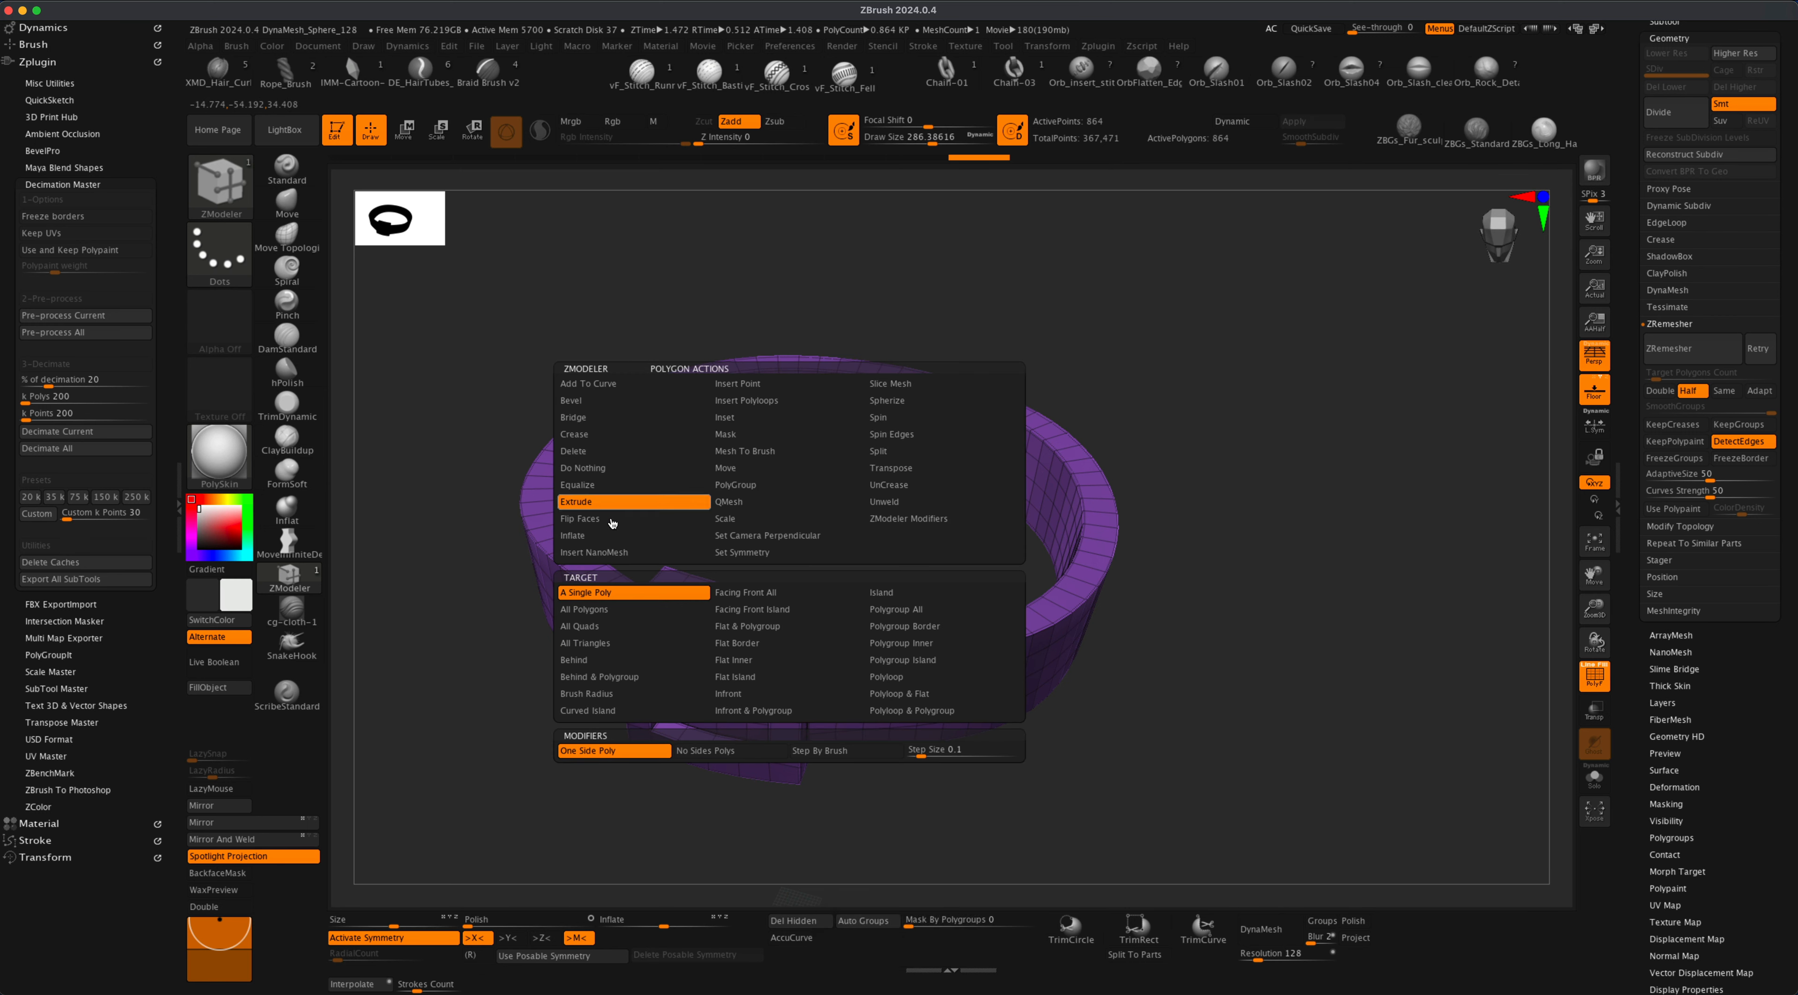
left_click(606, 457)
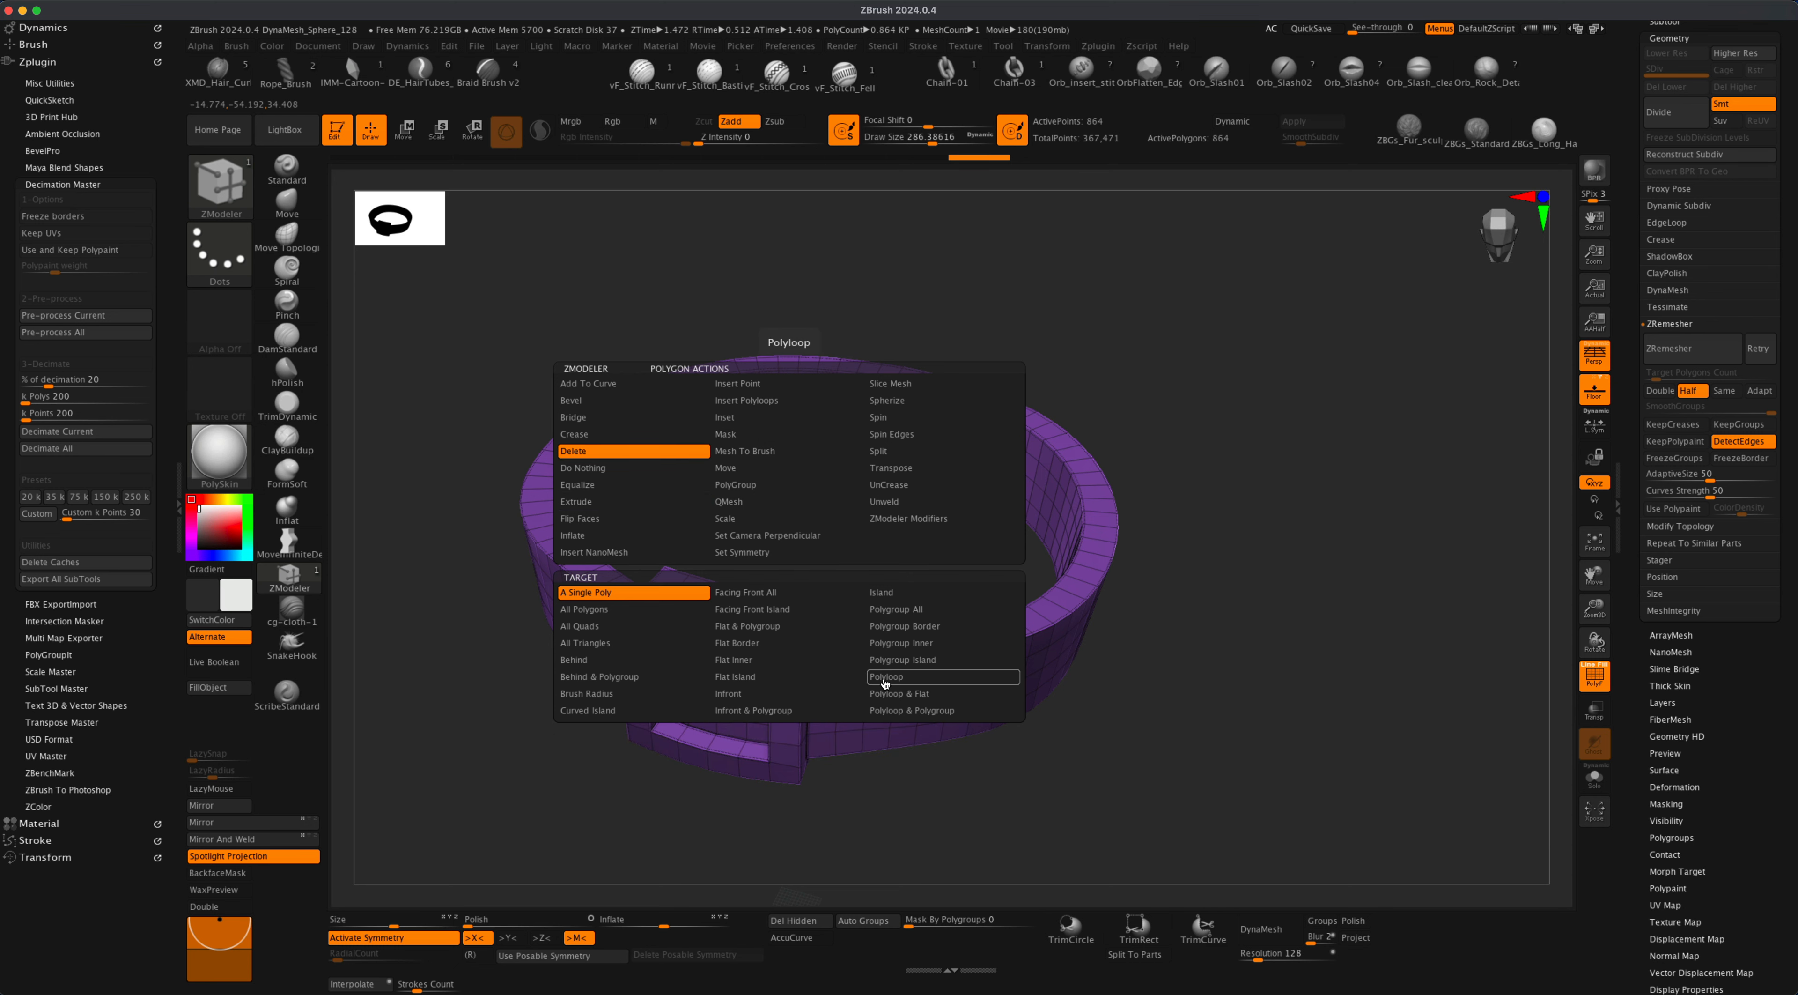
left_click(885, 682)
left_click_drag(1201, 578, 1272, 655, "alt")
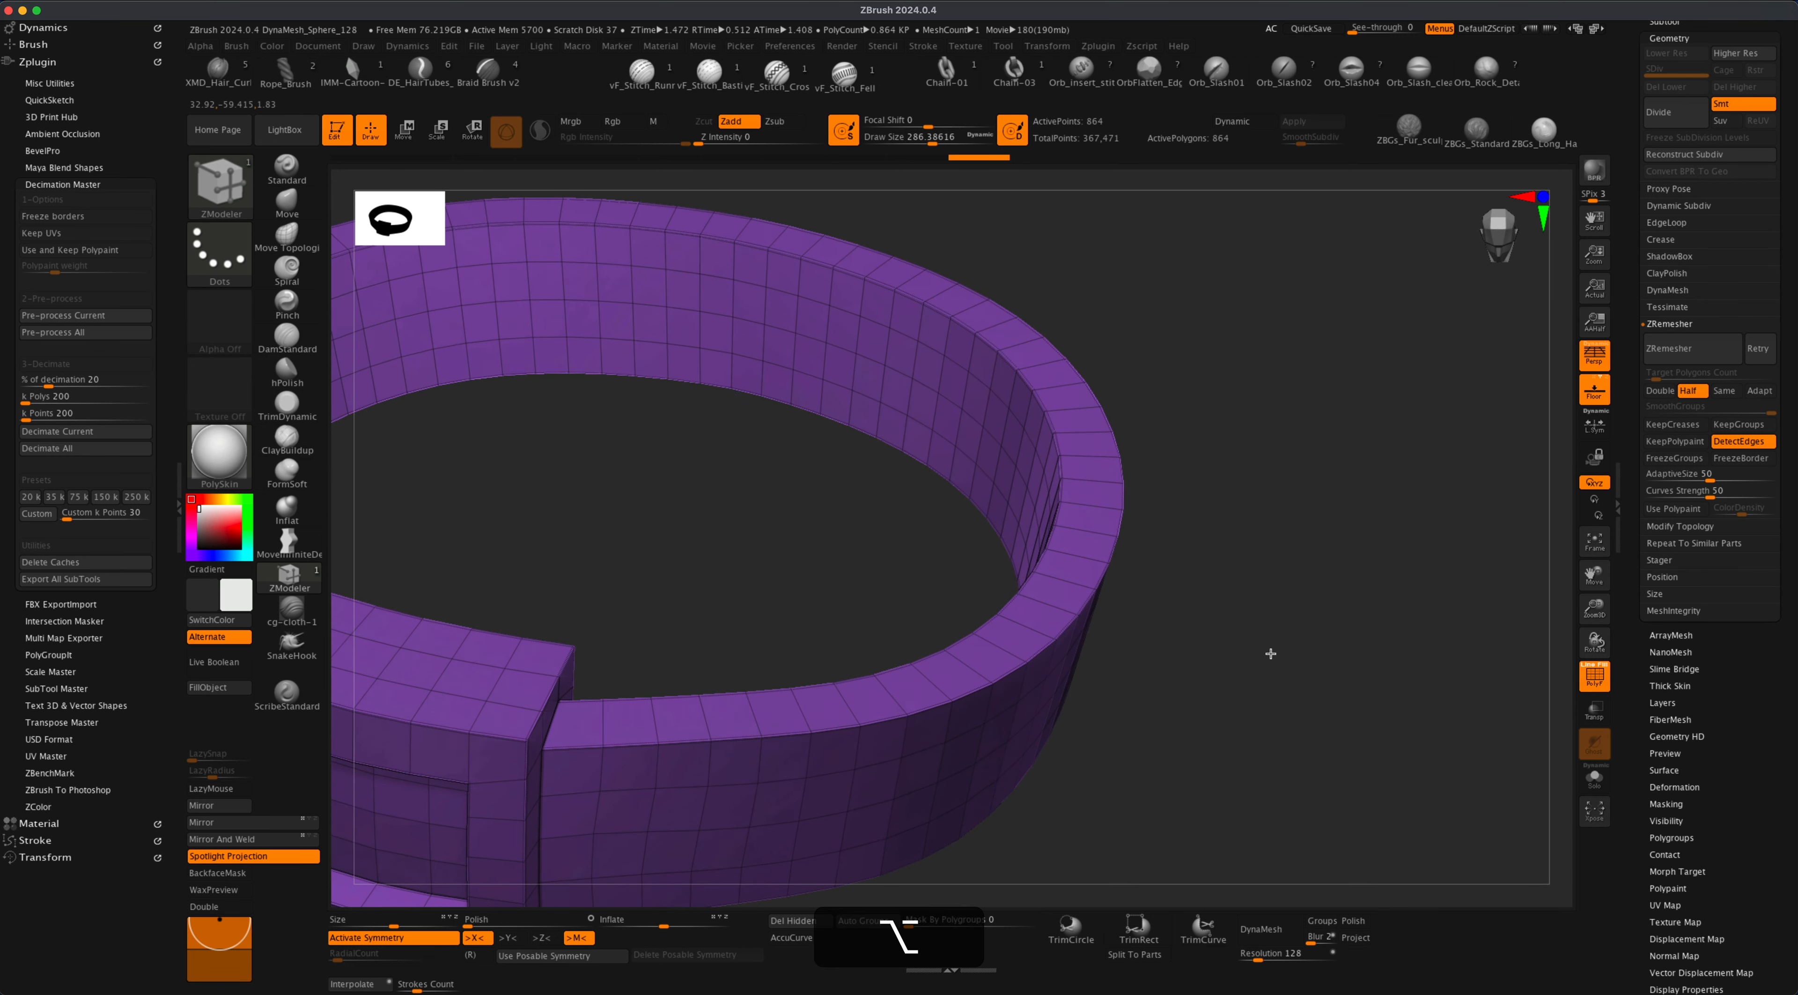
left_click(784, 348)
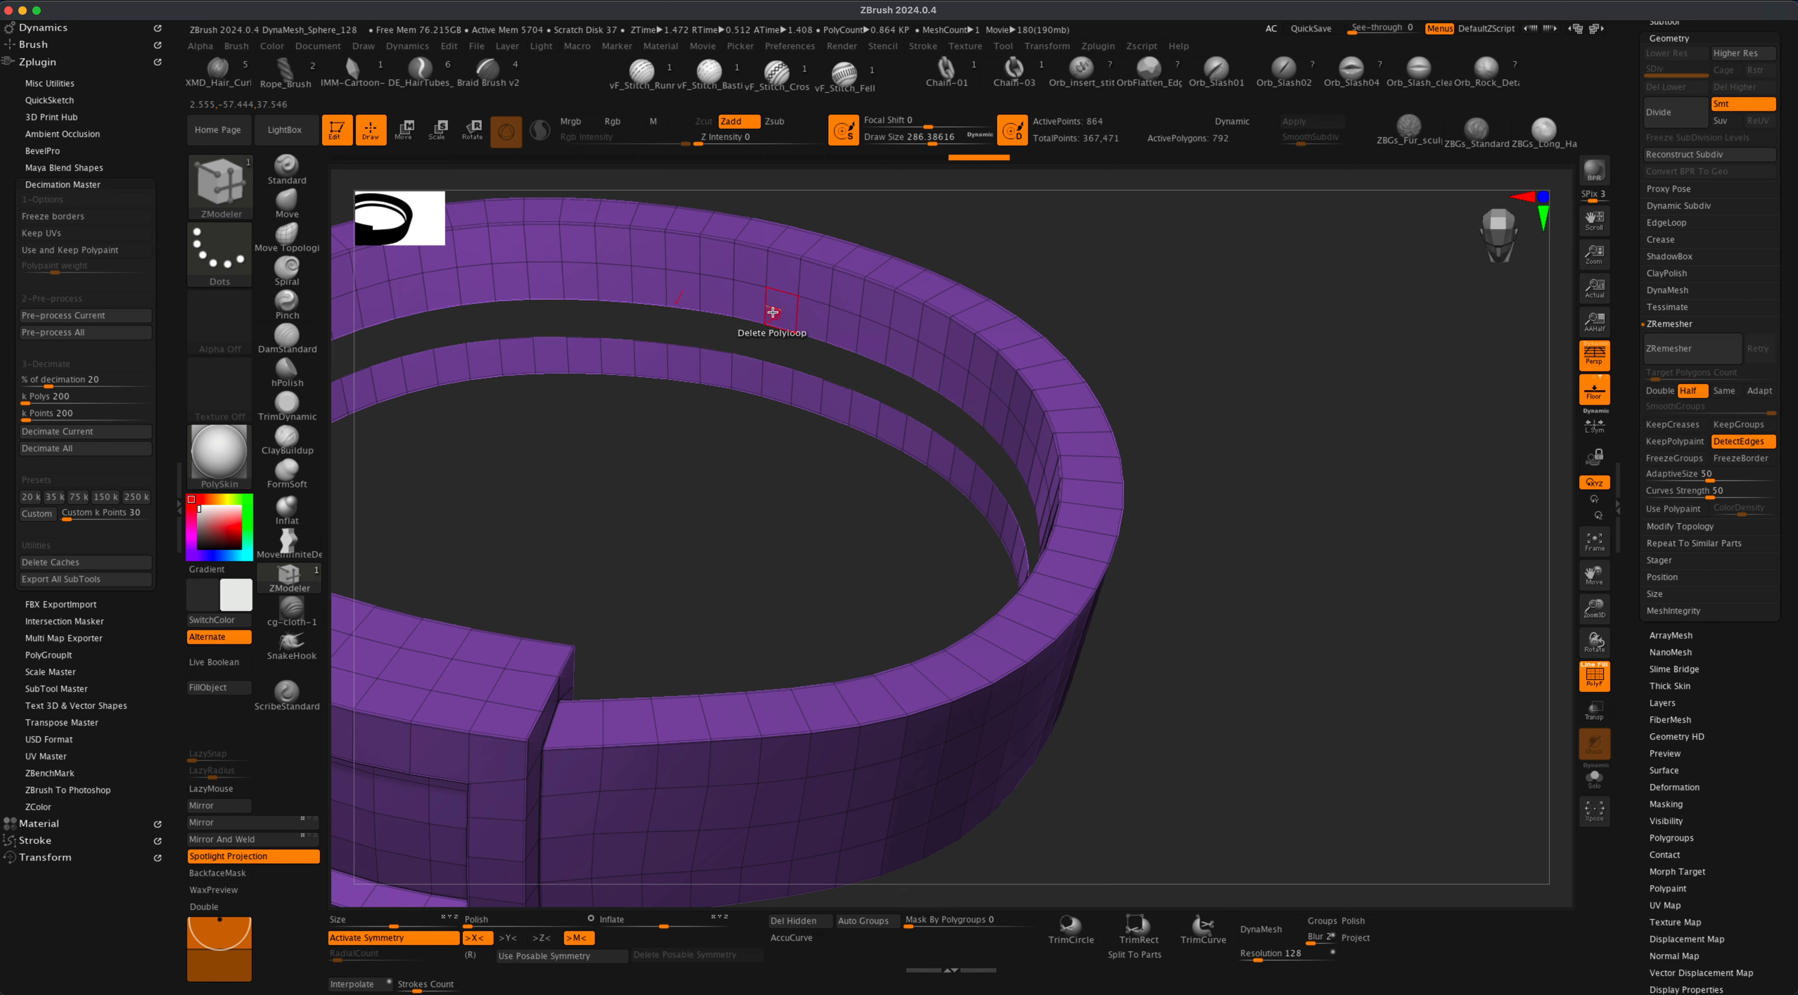
left_click(773, 310)
left_click(773, 283)
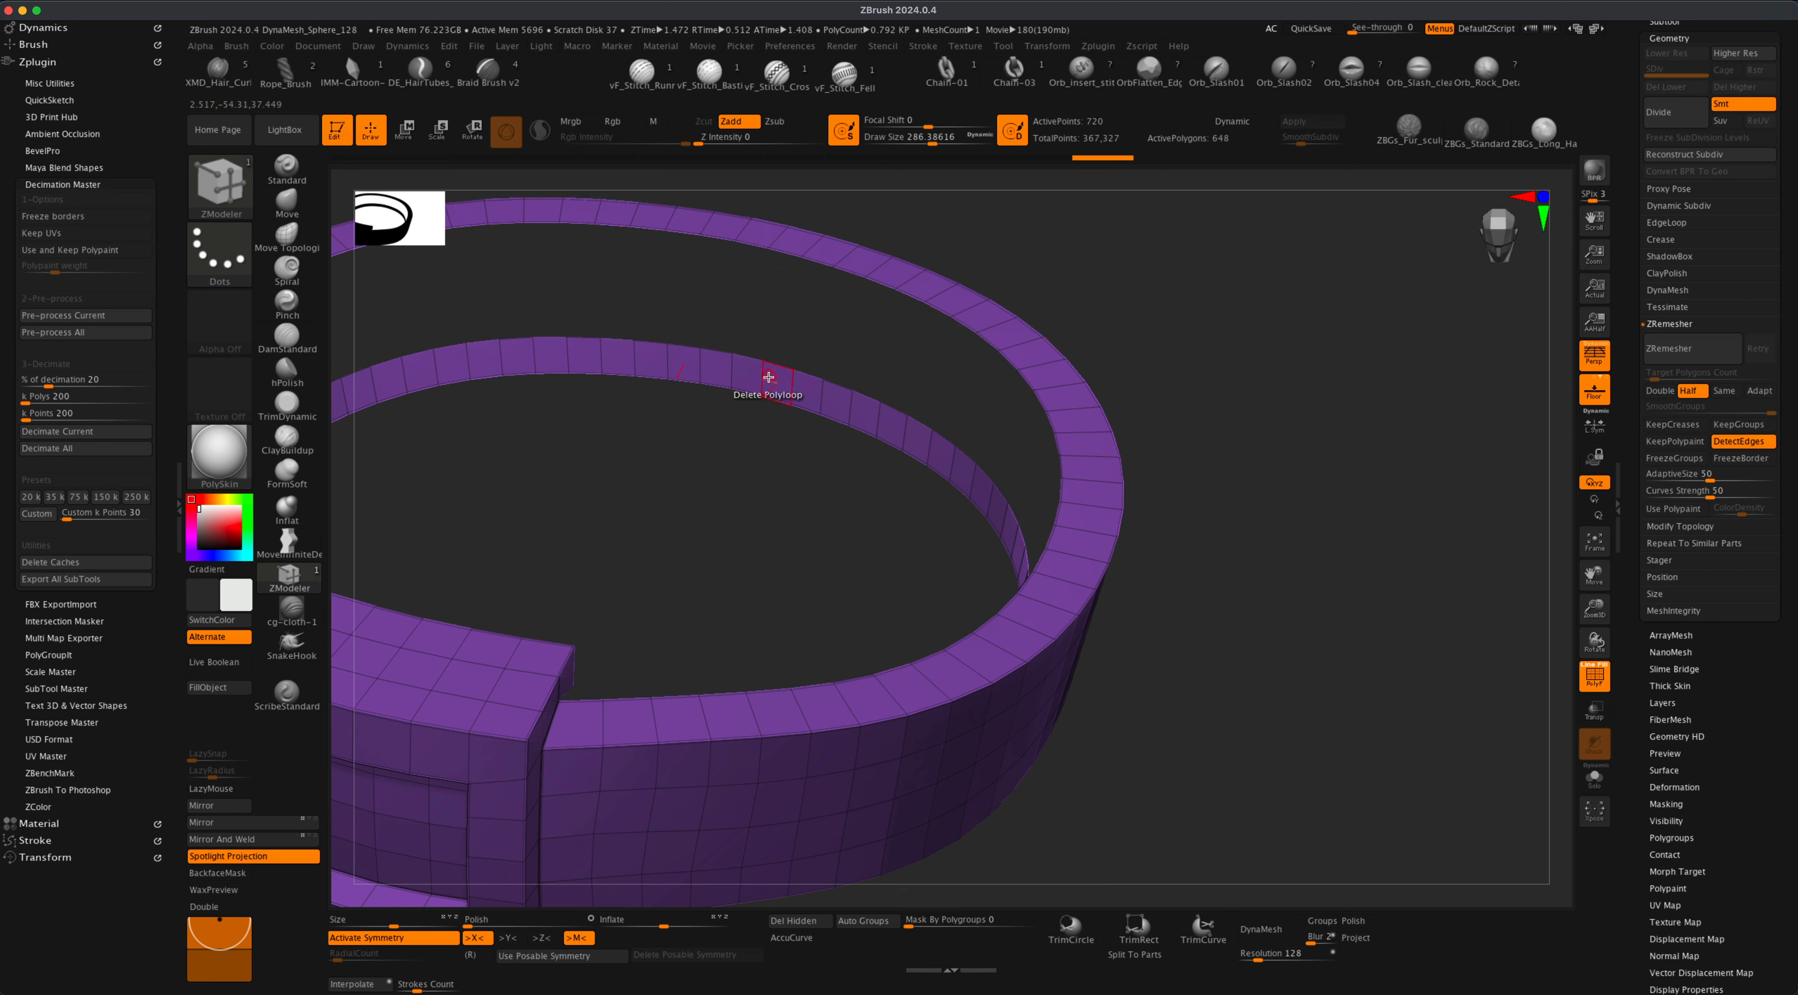
left_click(769, 379)
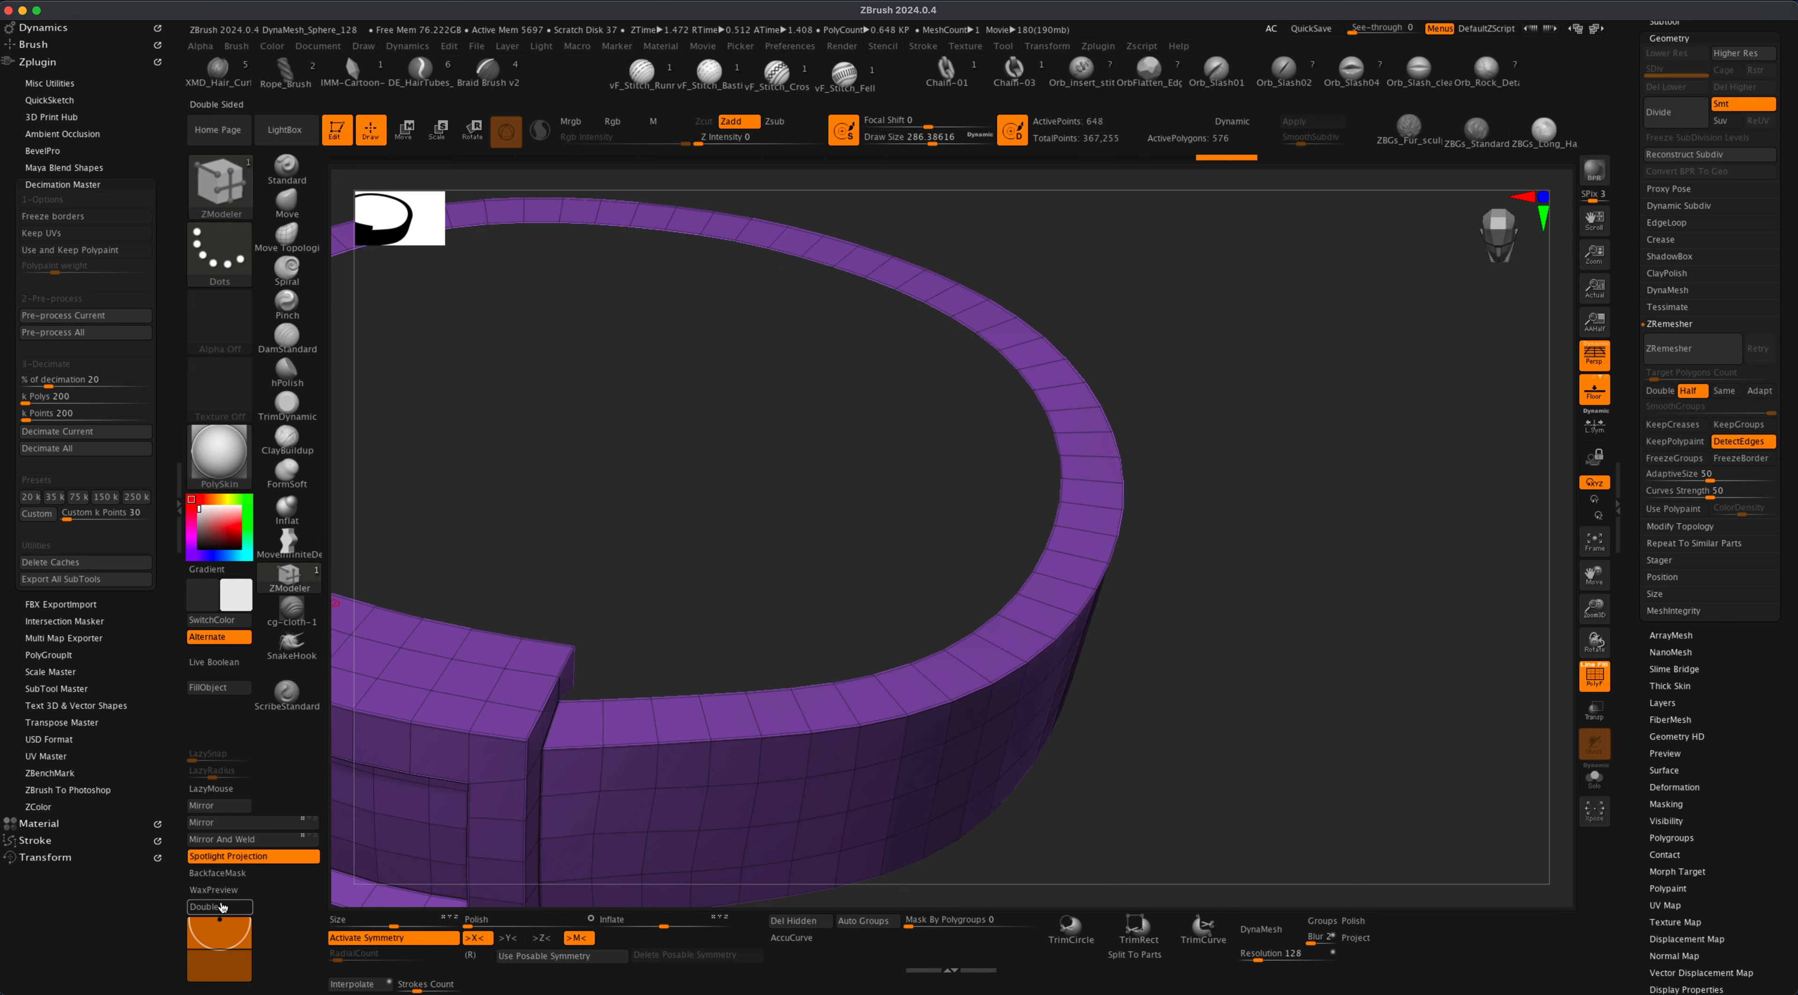
Make the mesh display double-sided and delete the middle edge loop from the belt's lower rim.
left_click(219, 906)
left_click_drag(1288, 600, 1217, 446)
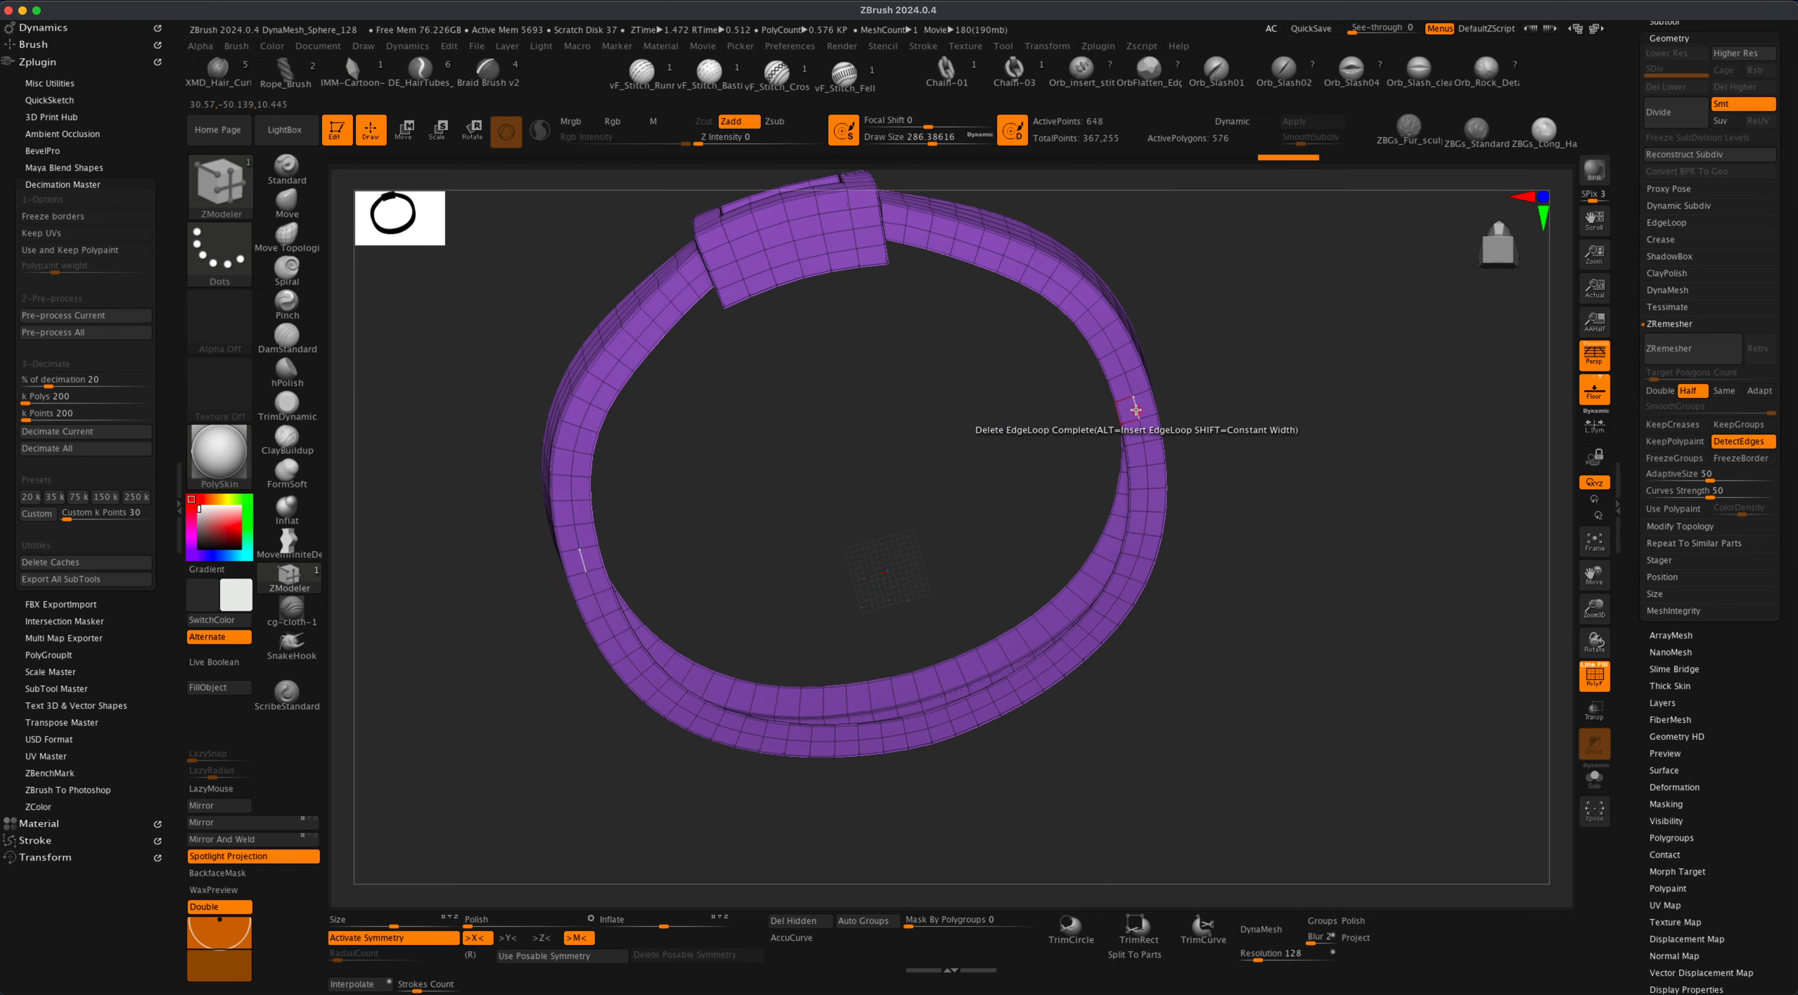
key("space")
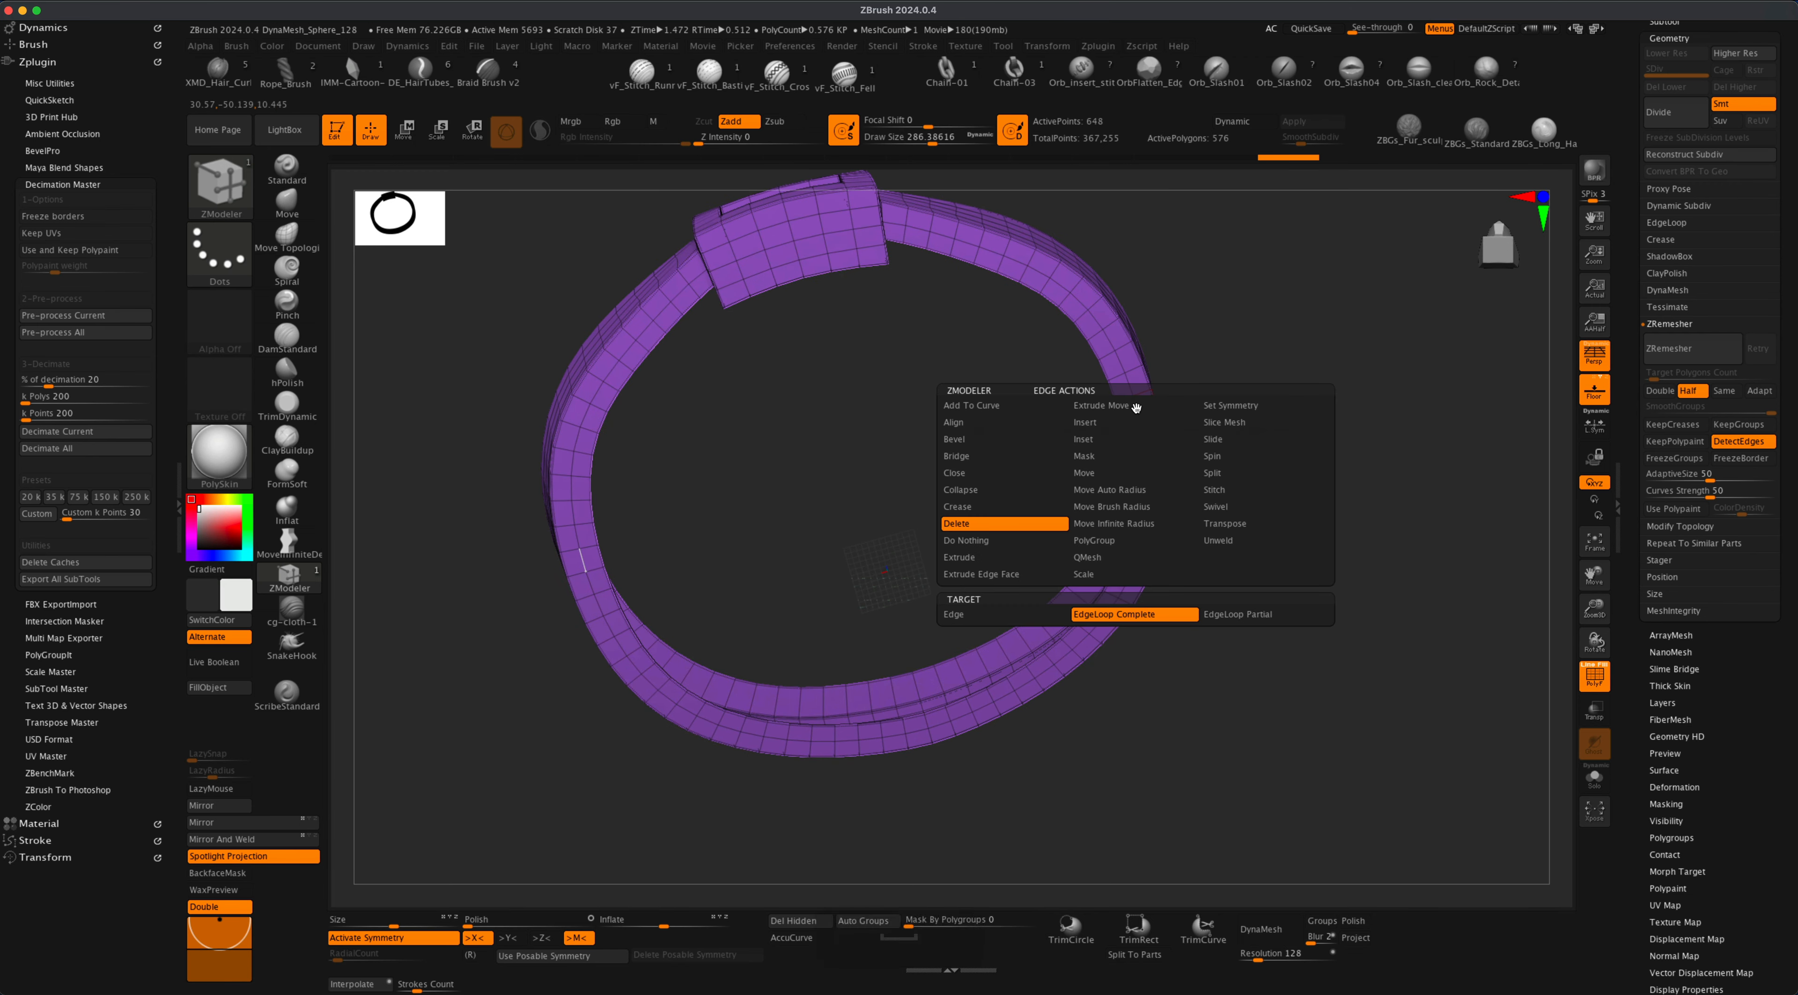
left_click(1136, 408)
left_click_drag(1264, 391, 1292, 615)
Show the Santa_High2 subtool beside the belt and turn the polyframe off to examine the trims.
left_click(1664, 23)
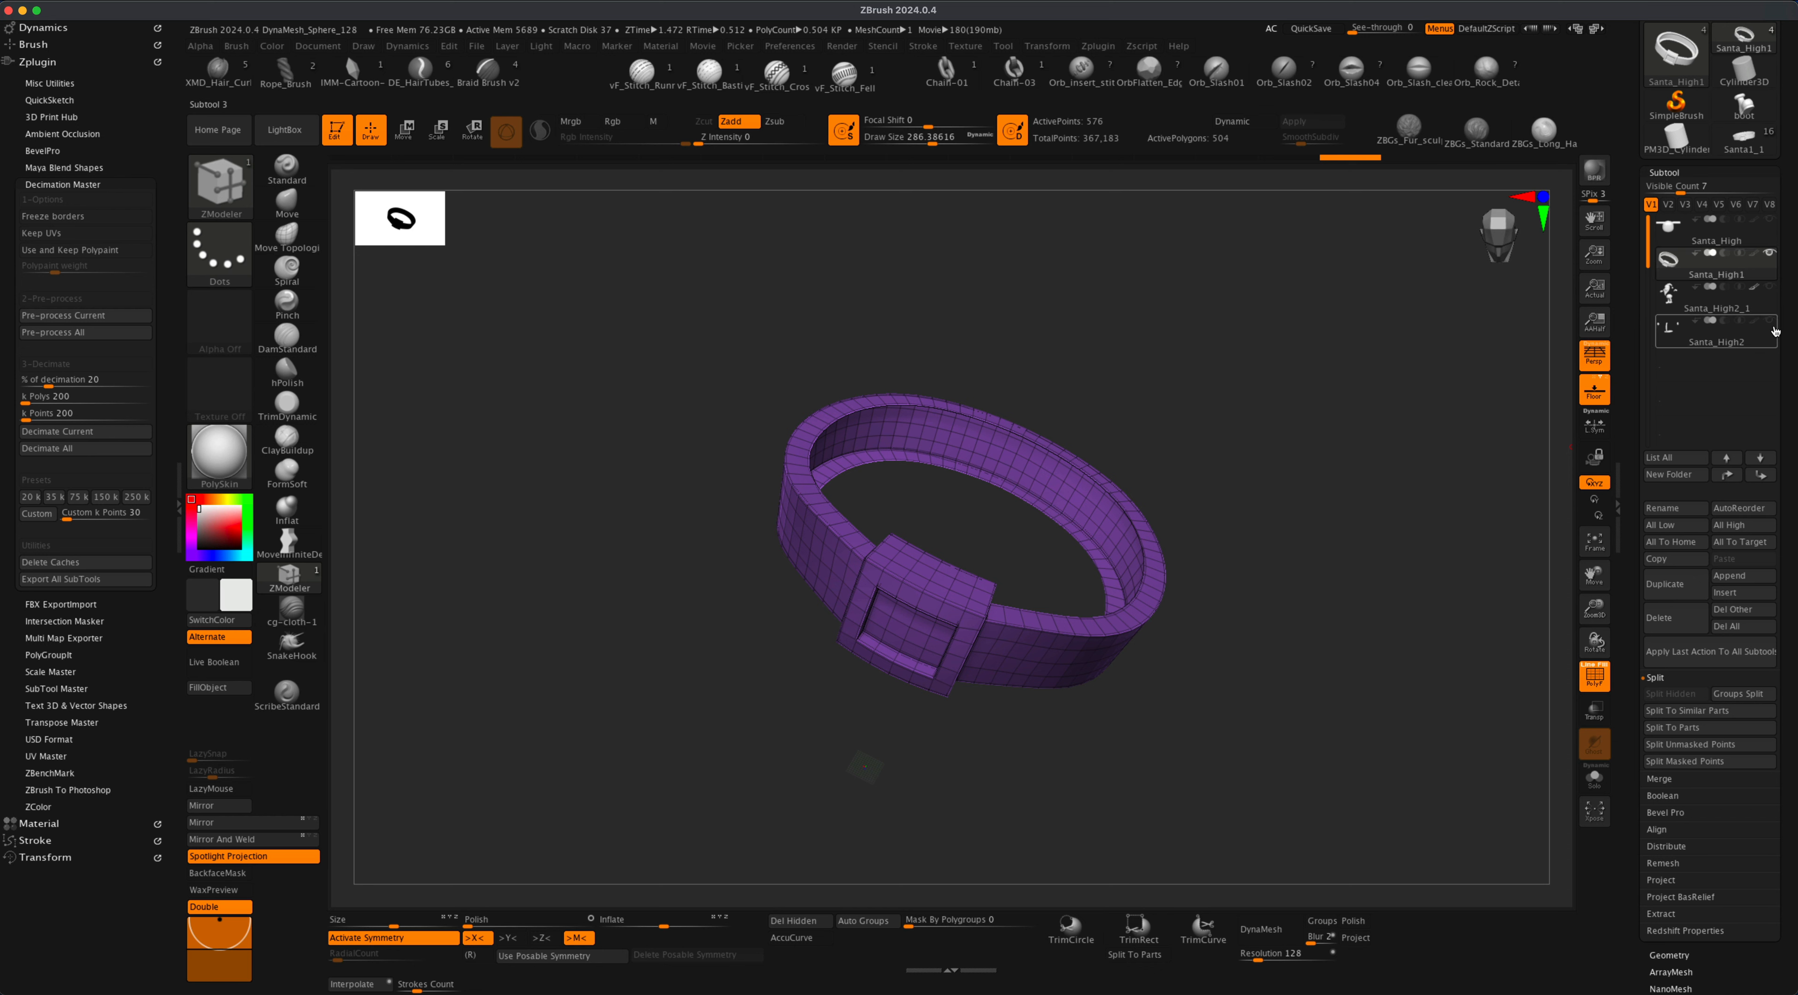
left_click(1771, 325)
left_click_drag(1330, 536, 1194, 593, "alt")
left_click(1609, 676)
left_click_drag(1423, 576, 1367, 505)
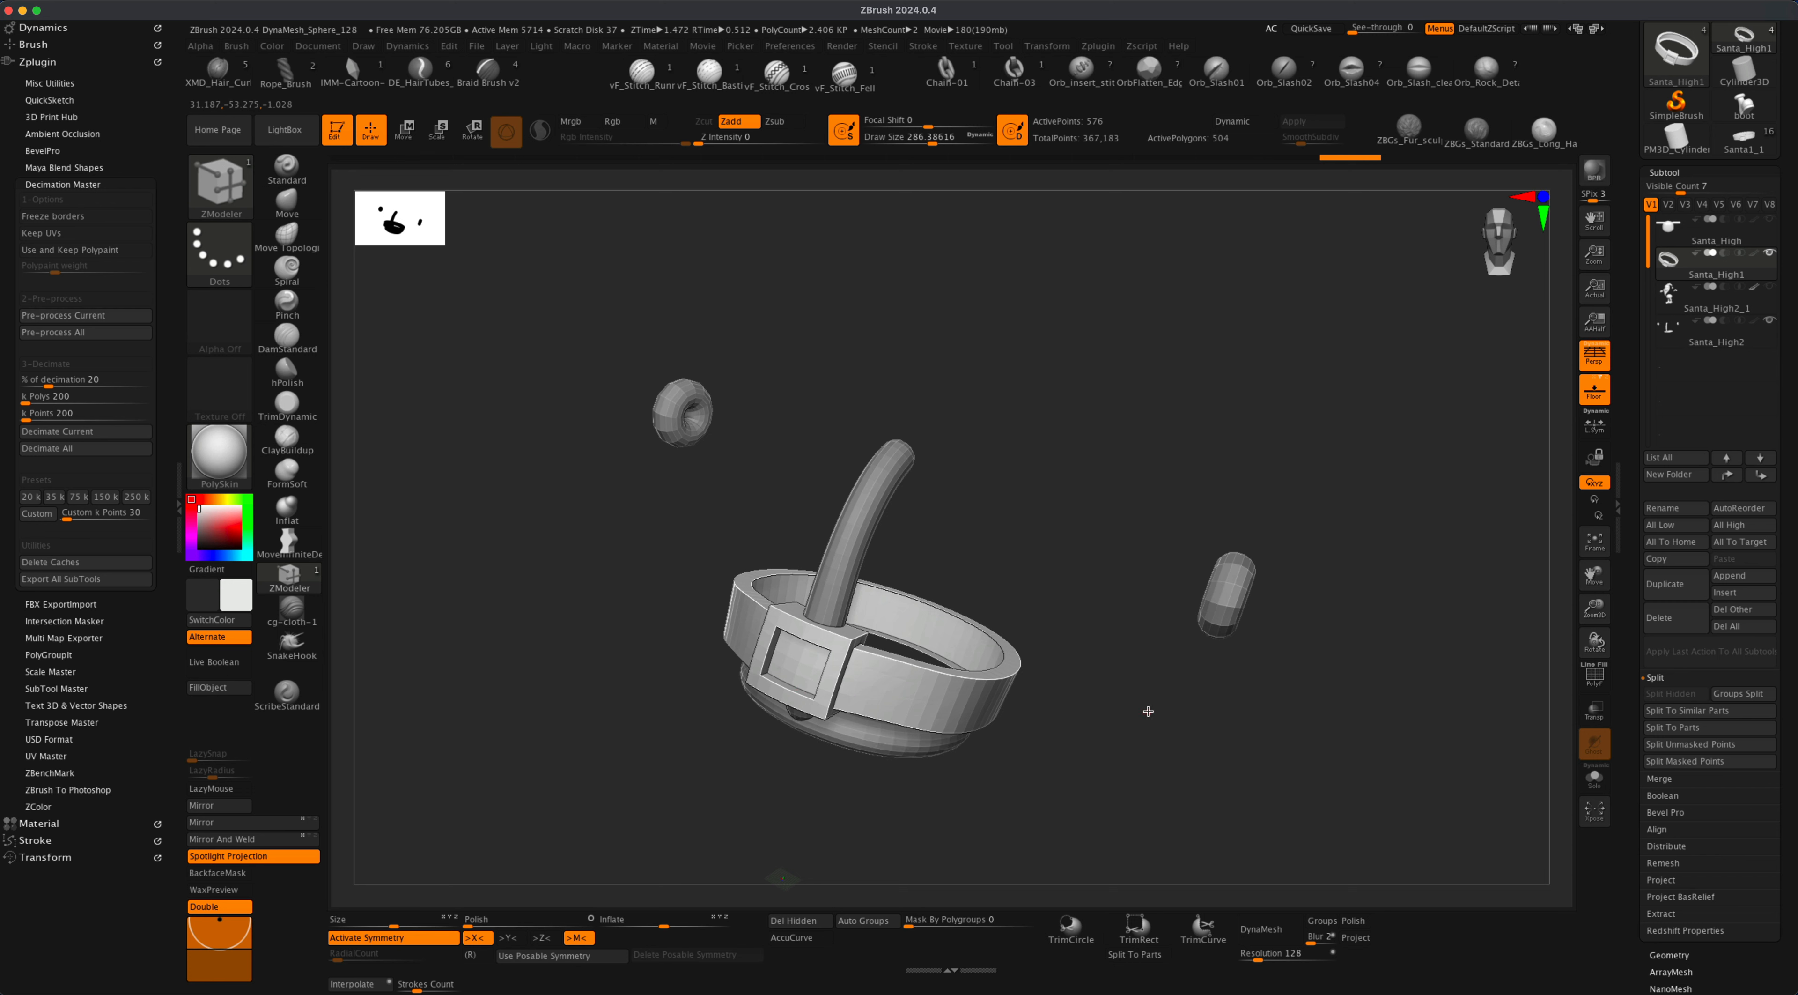
mouse_move(1148, 714)
left_mouse_down()
mouse_move(1177, 699)
mouse_move(1183, 715)
mouse_move(1204, 650)
mouse_move(1183, 630)
mouse_move(1170, 708)
mouse_move(1120, 687)
mouse_move(1082, 701)
left_mouse_up()
mouse_move(1218, 669)
left_mouse_down()
mouse_move(1216, 685)
mouse_move(1470, 526)
left_mouse_up()
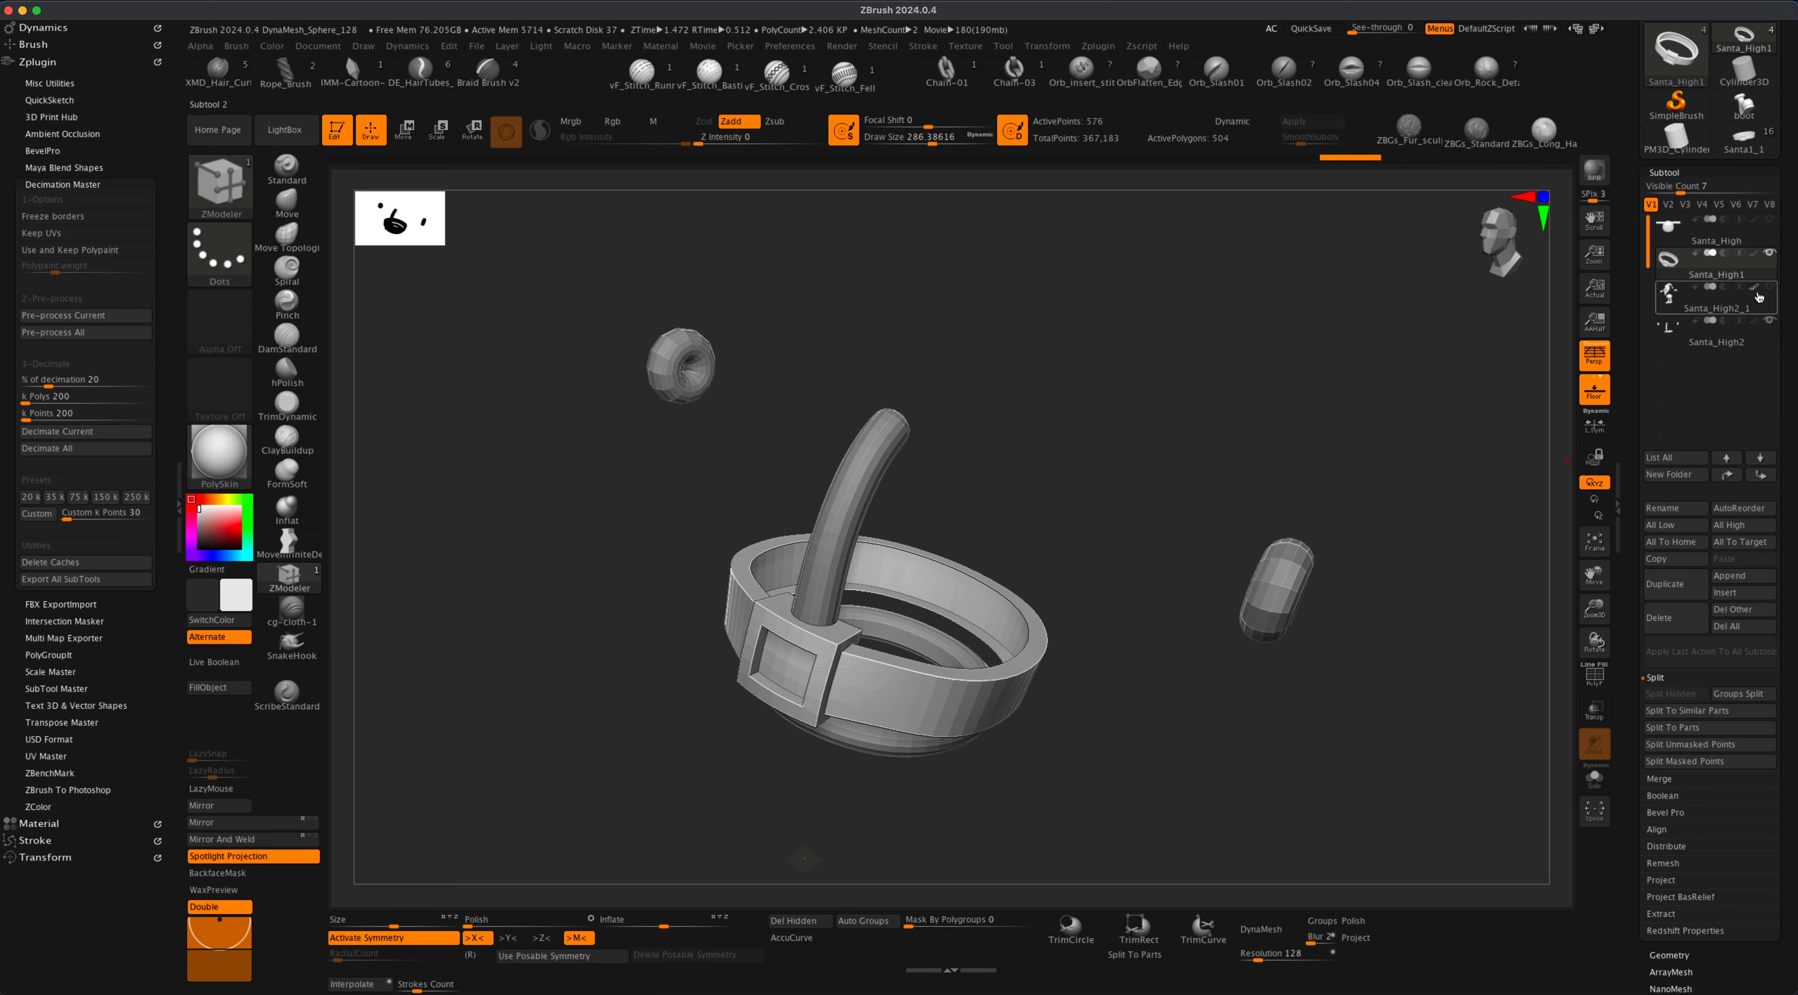
Show the Santa_High torso and Santa_High2_1 subtools together with the belt and trims.
left_click(1772, 221)
left_click_drag(1458, 631, 1451, 613, "alt")
left_click_drag(1451, 613, 1383, 631)
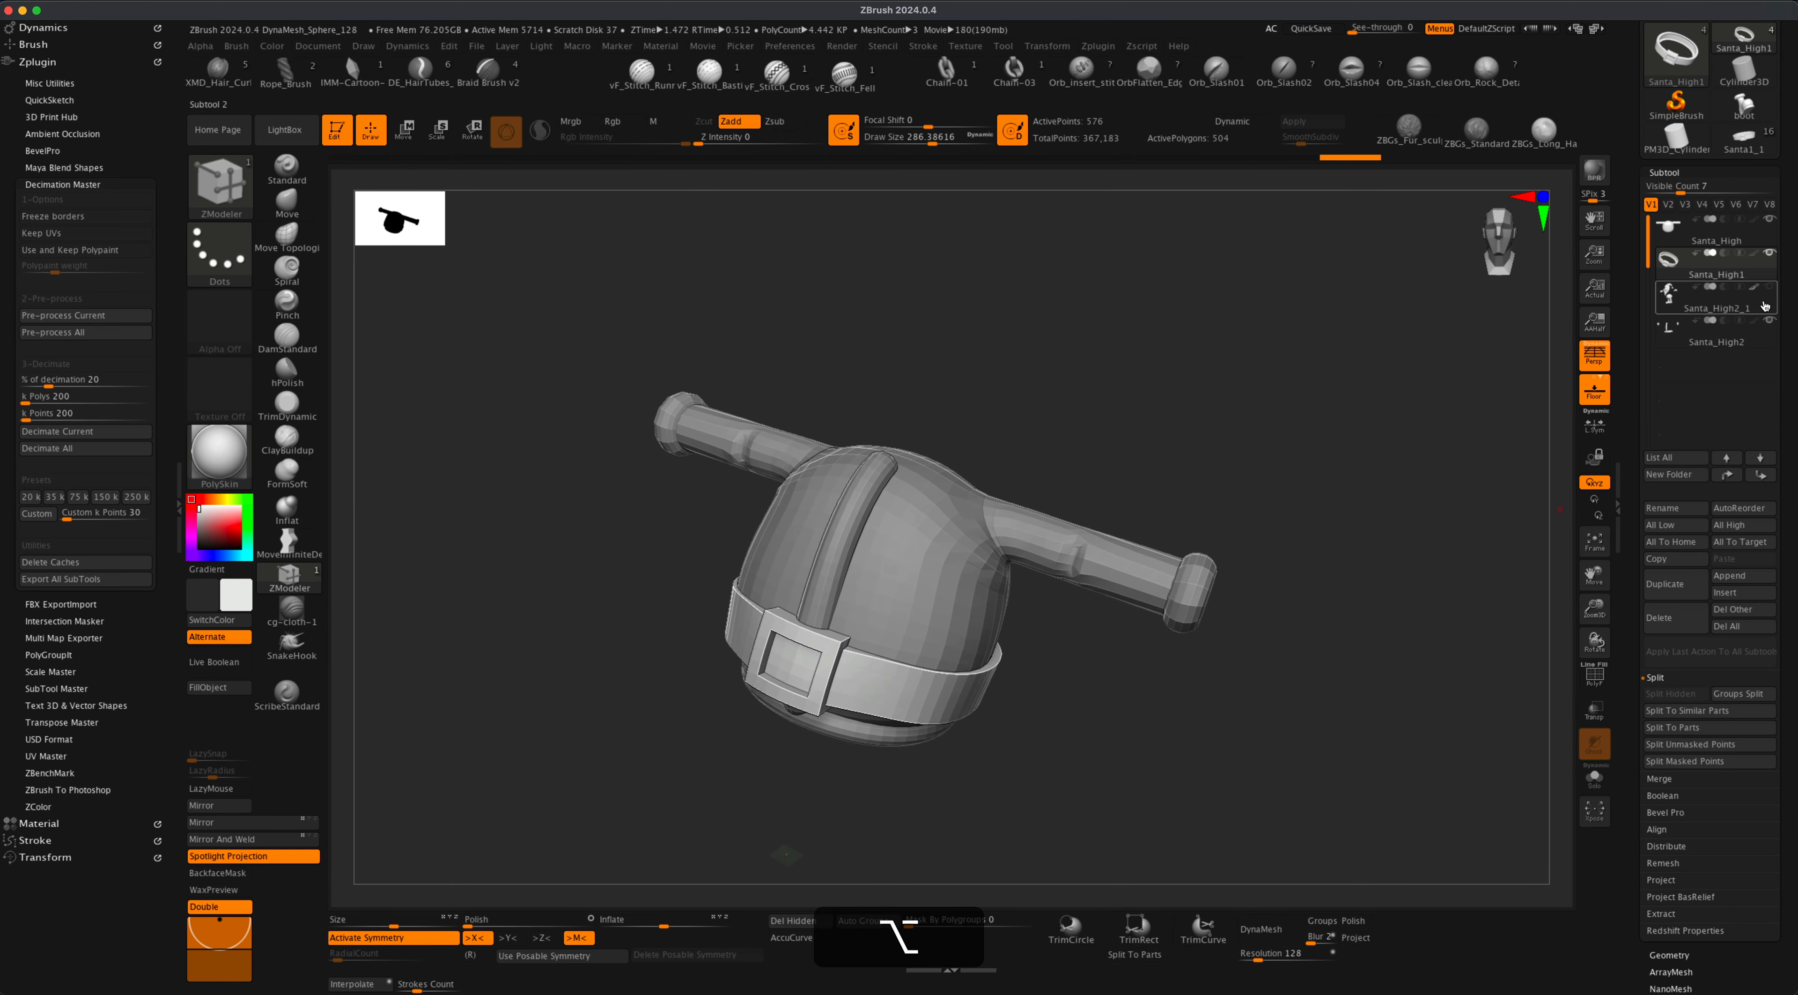
mouse_move(1766, 300)
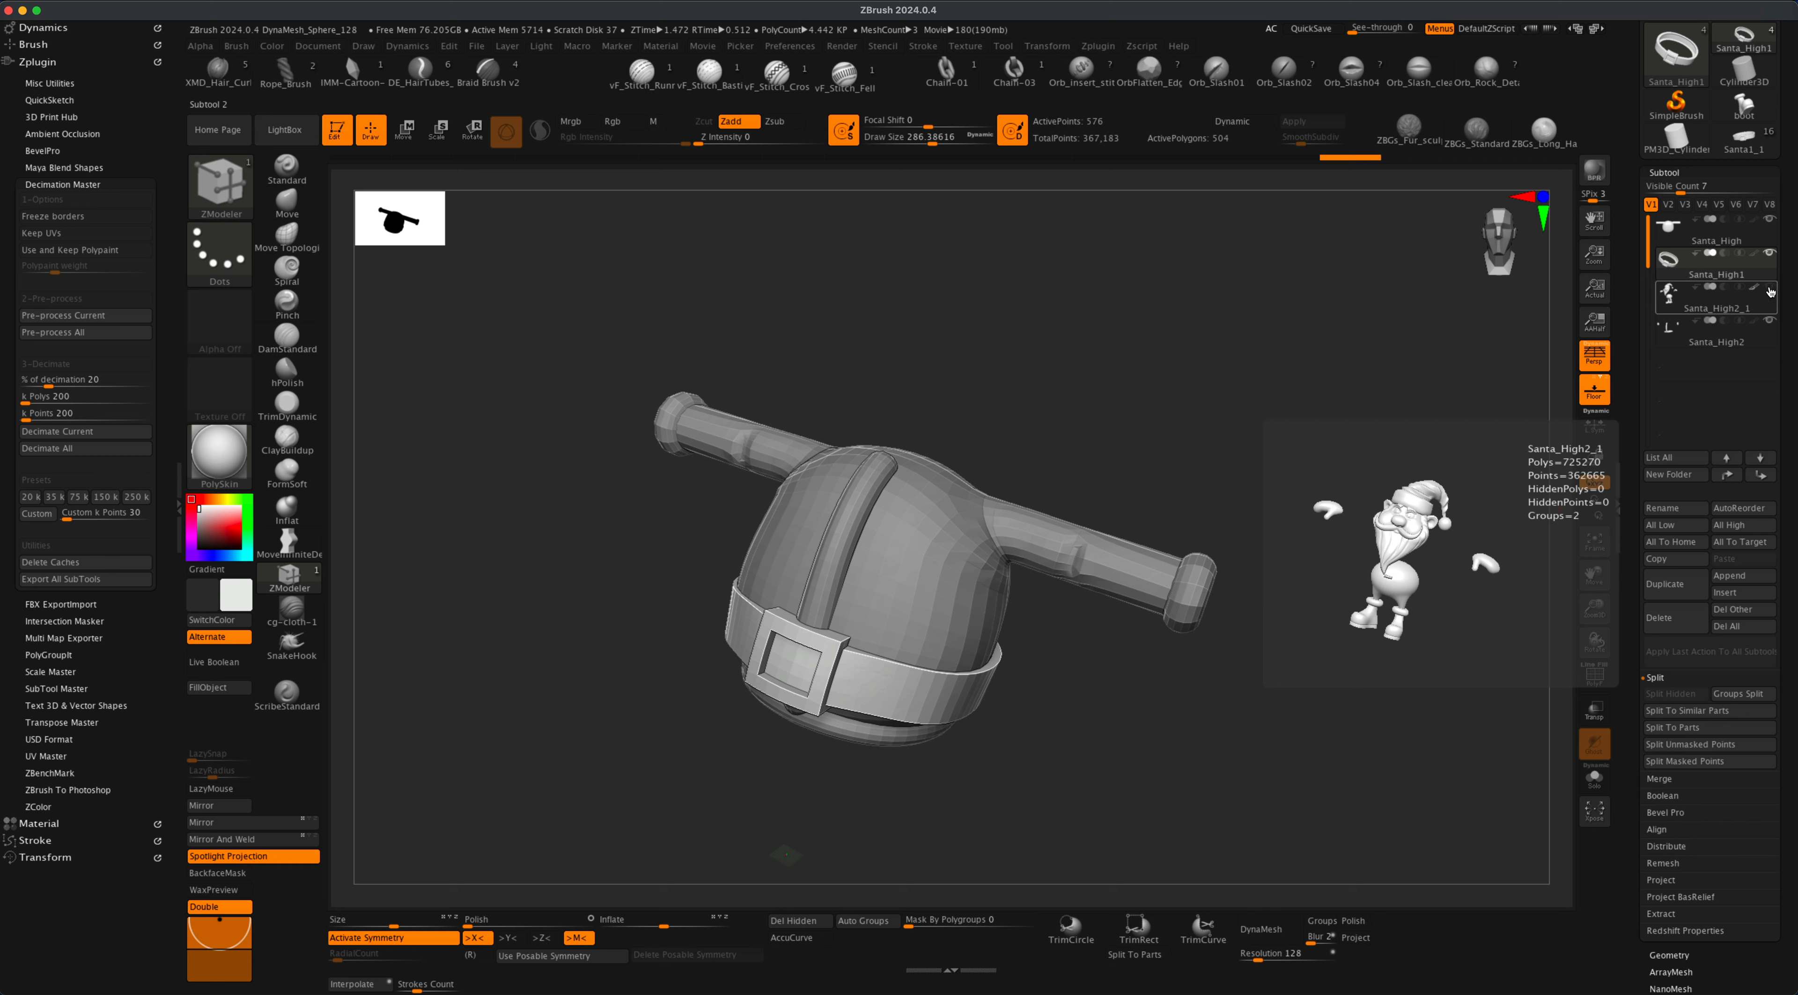
left_click(1770, 291)
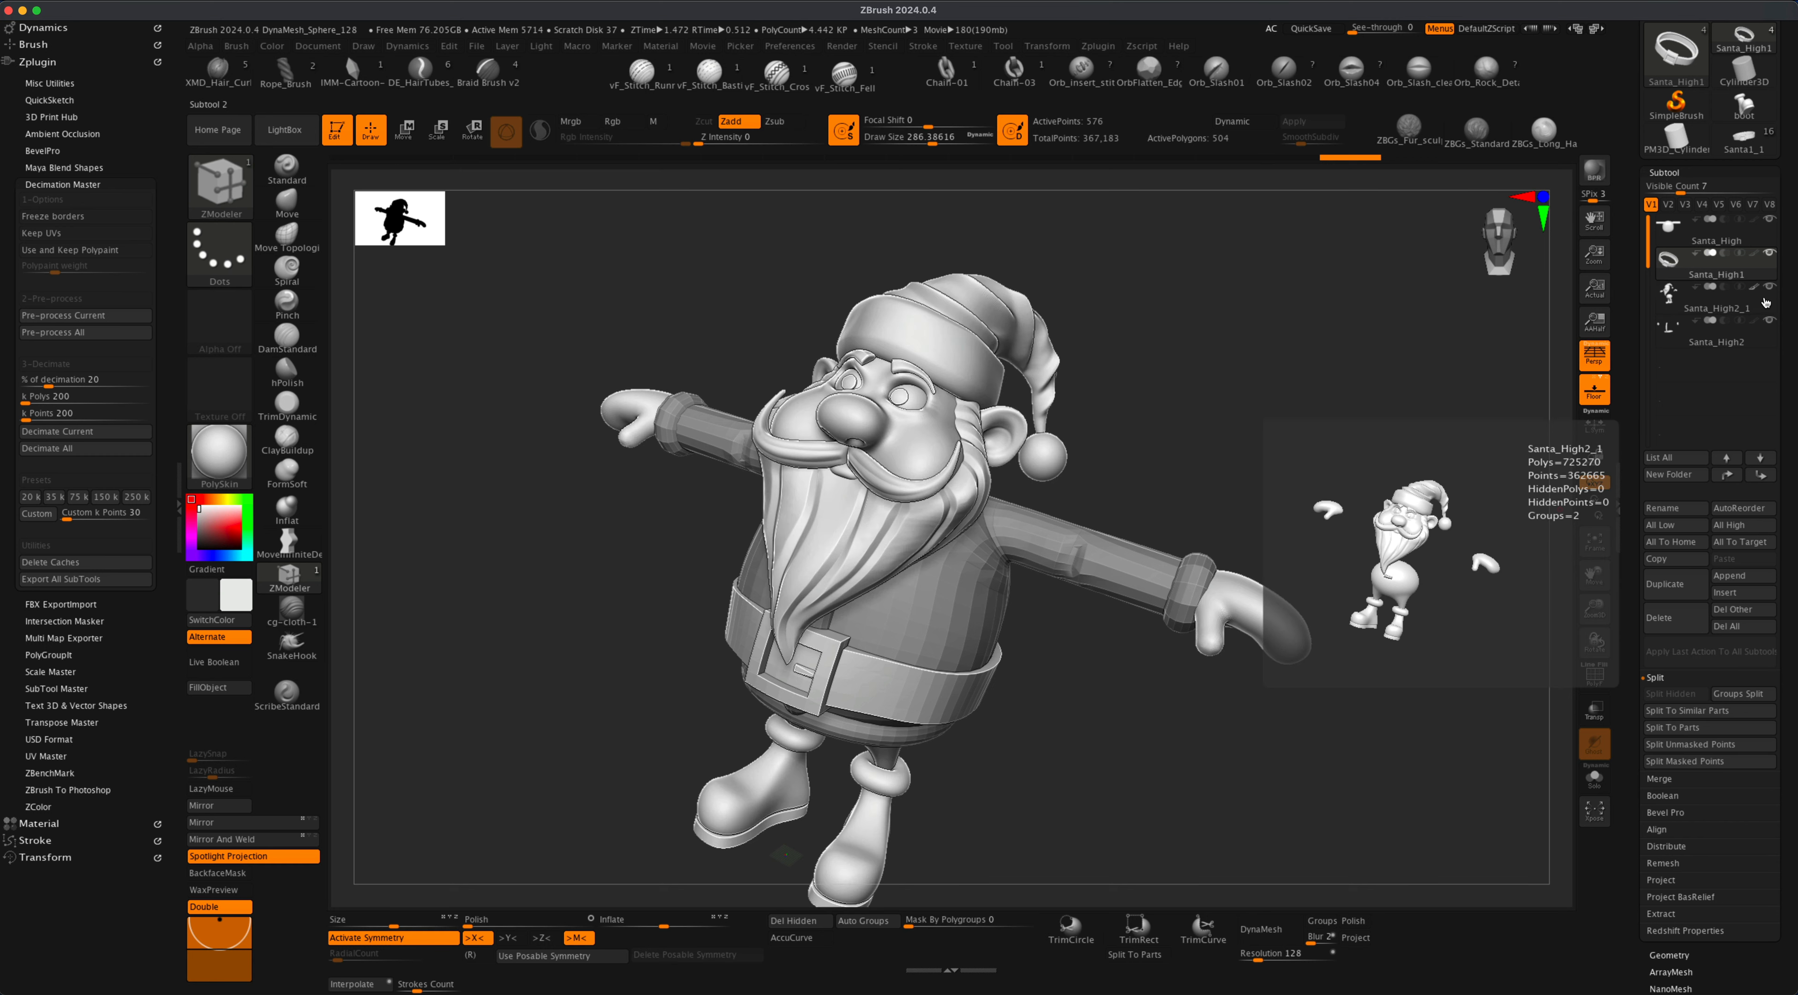
Make Santa_High2_1 the active subtool, hide the others, and turn the polyframe on around the small buckle prong.
left_click(1771, 294)
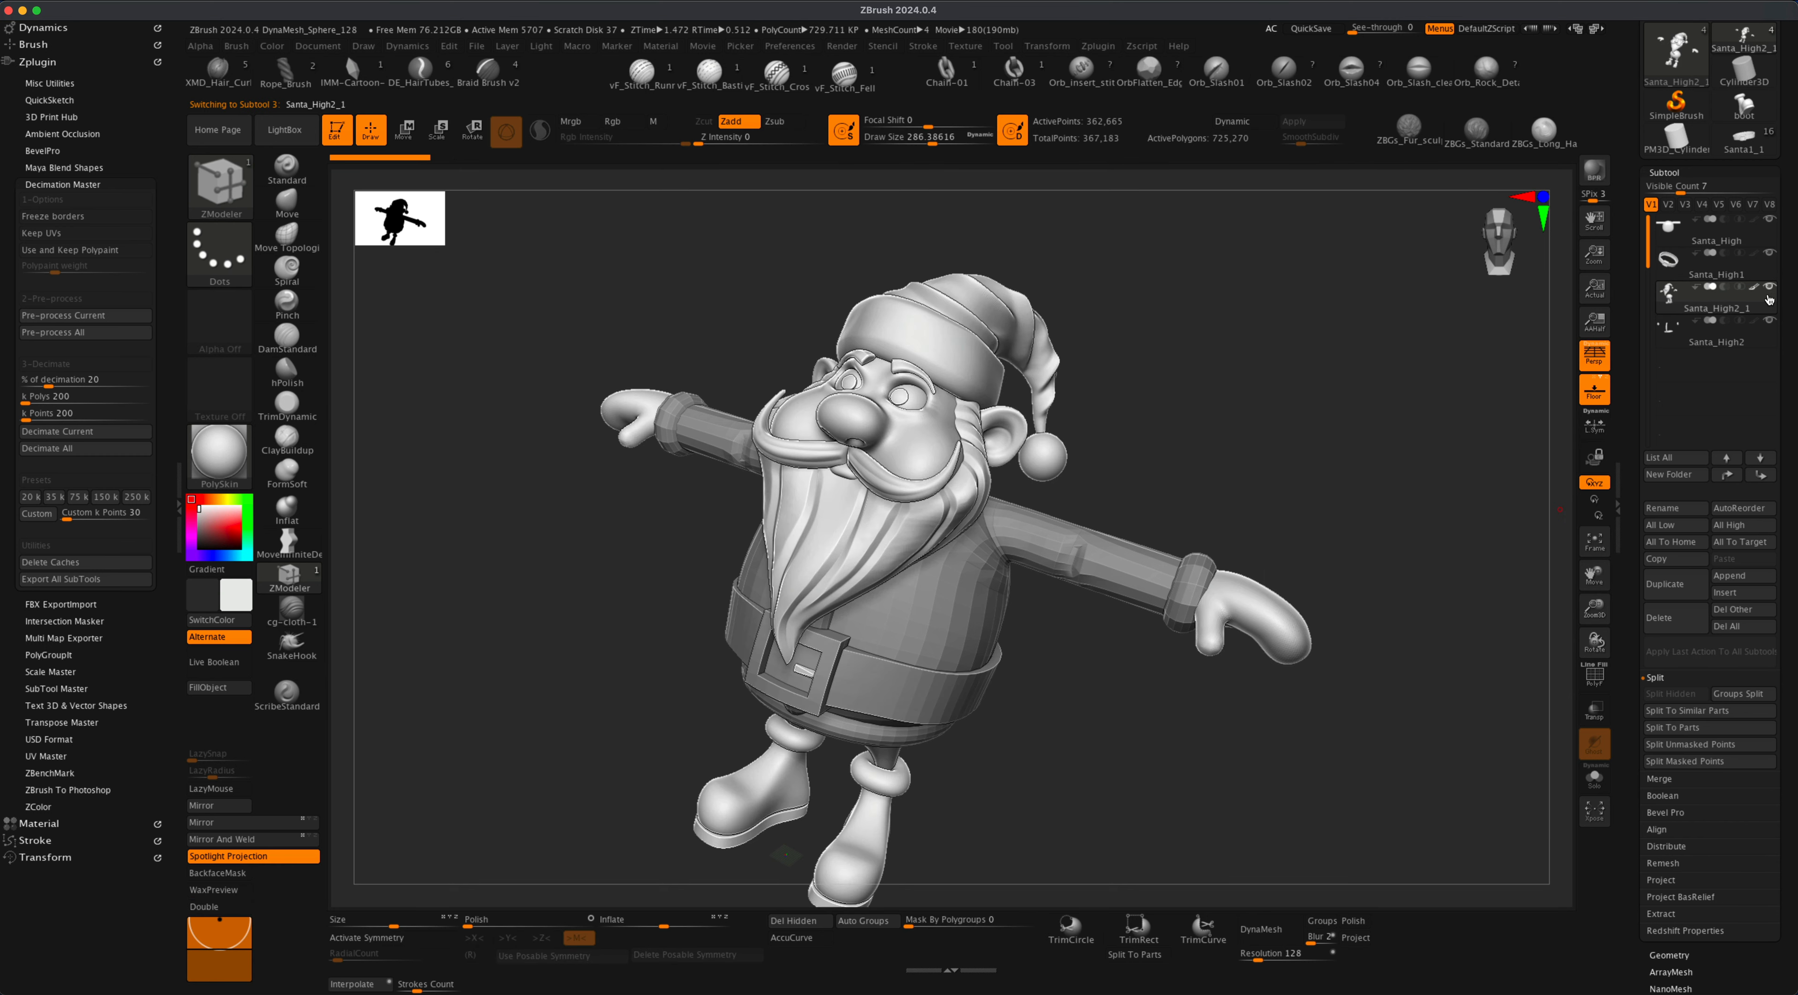
left_click(1771, 290, "shift")
mouse_move(1152, 653)
left_mouse_down()
mouse_move(1072, 655)
mouse_move(1145, 653)
mouse_move(1120, 642)
left_mouse_up()
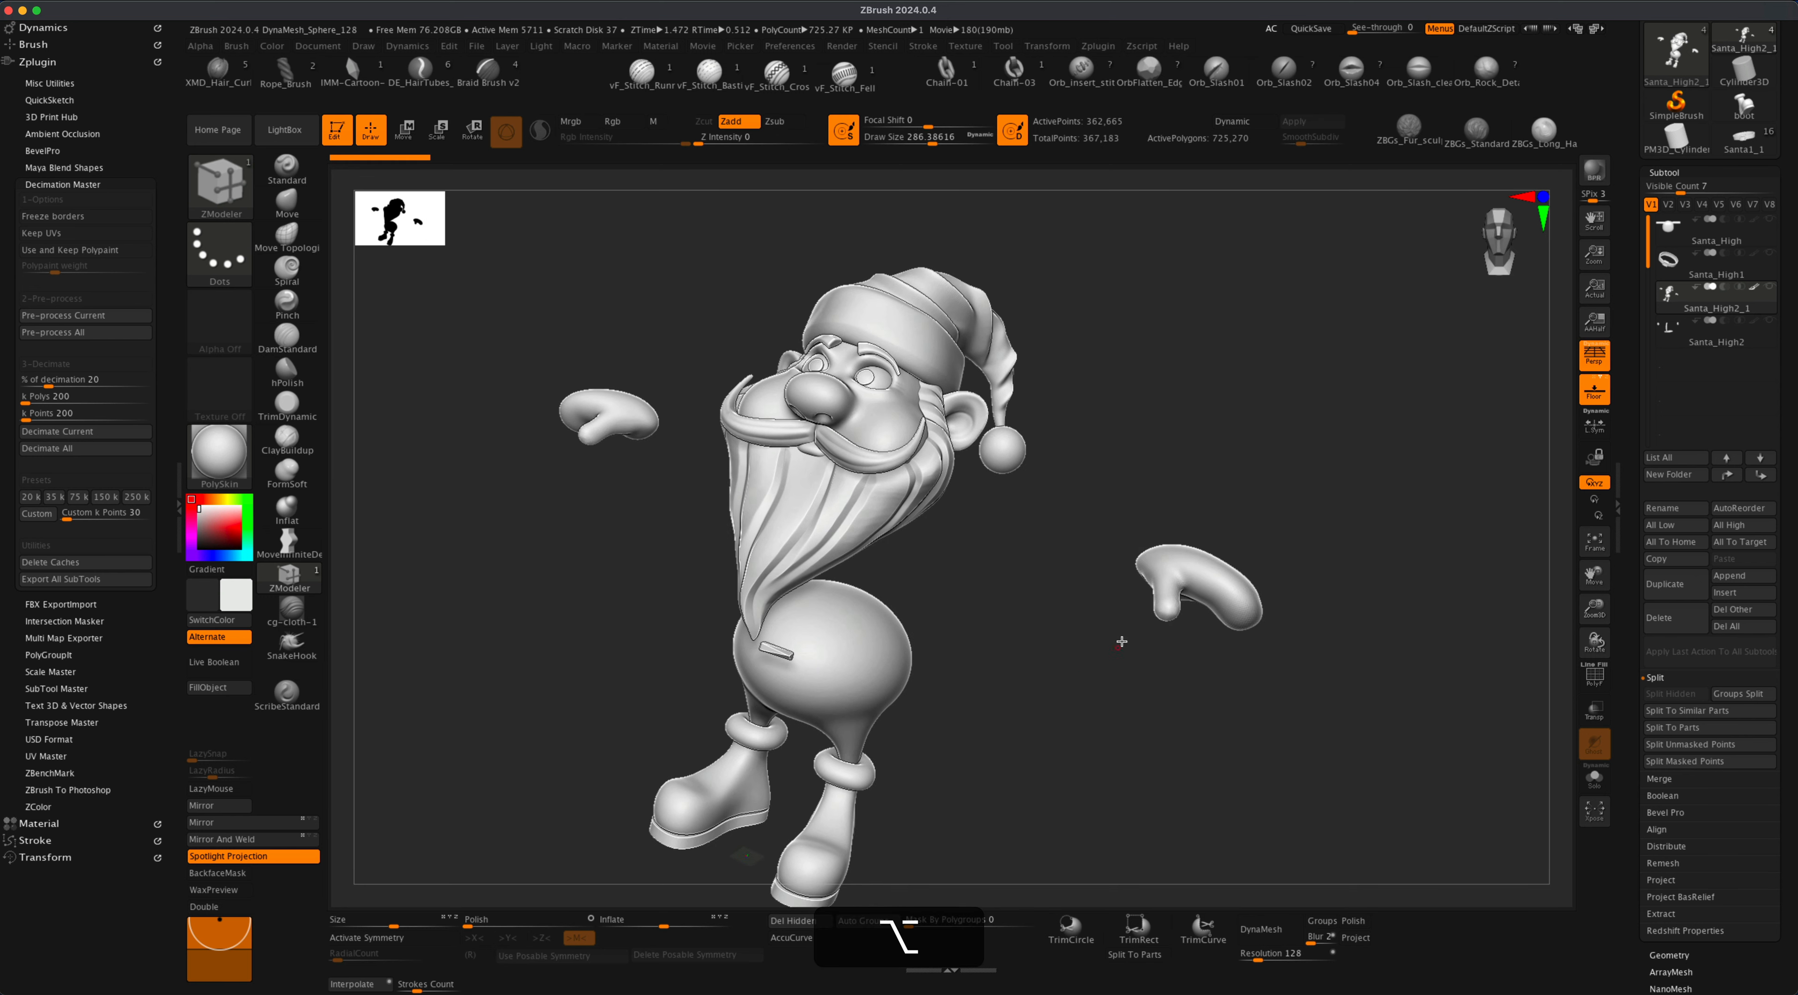
left_click_drag(1011, 674, 746, 375)
left_click_drag(873, 520, 858, 624, "alt")
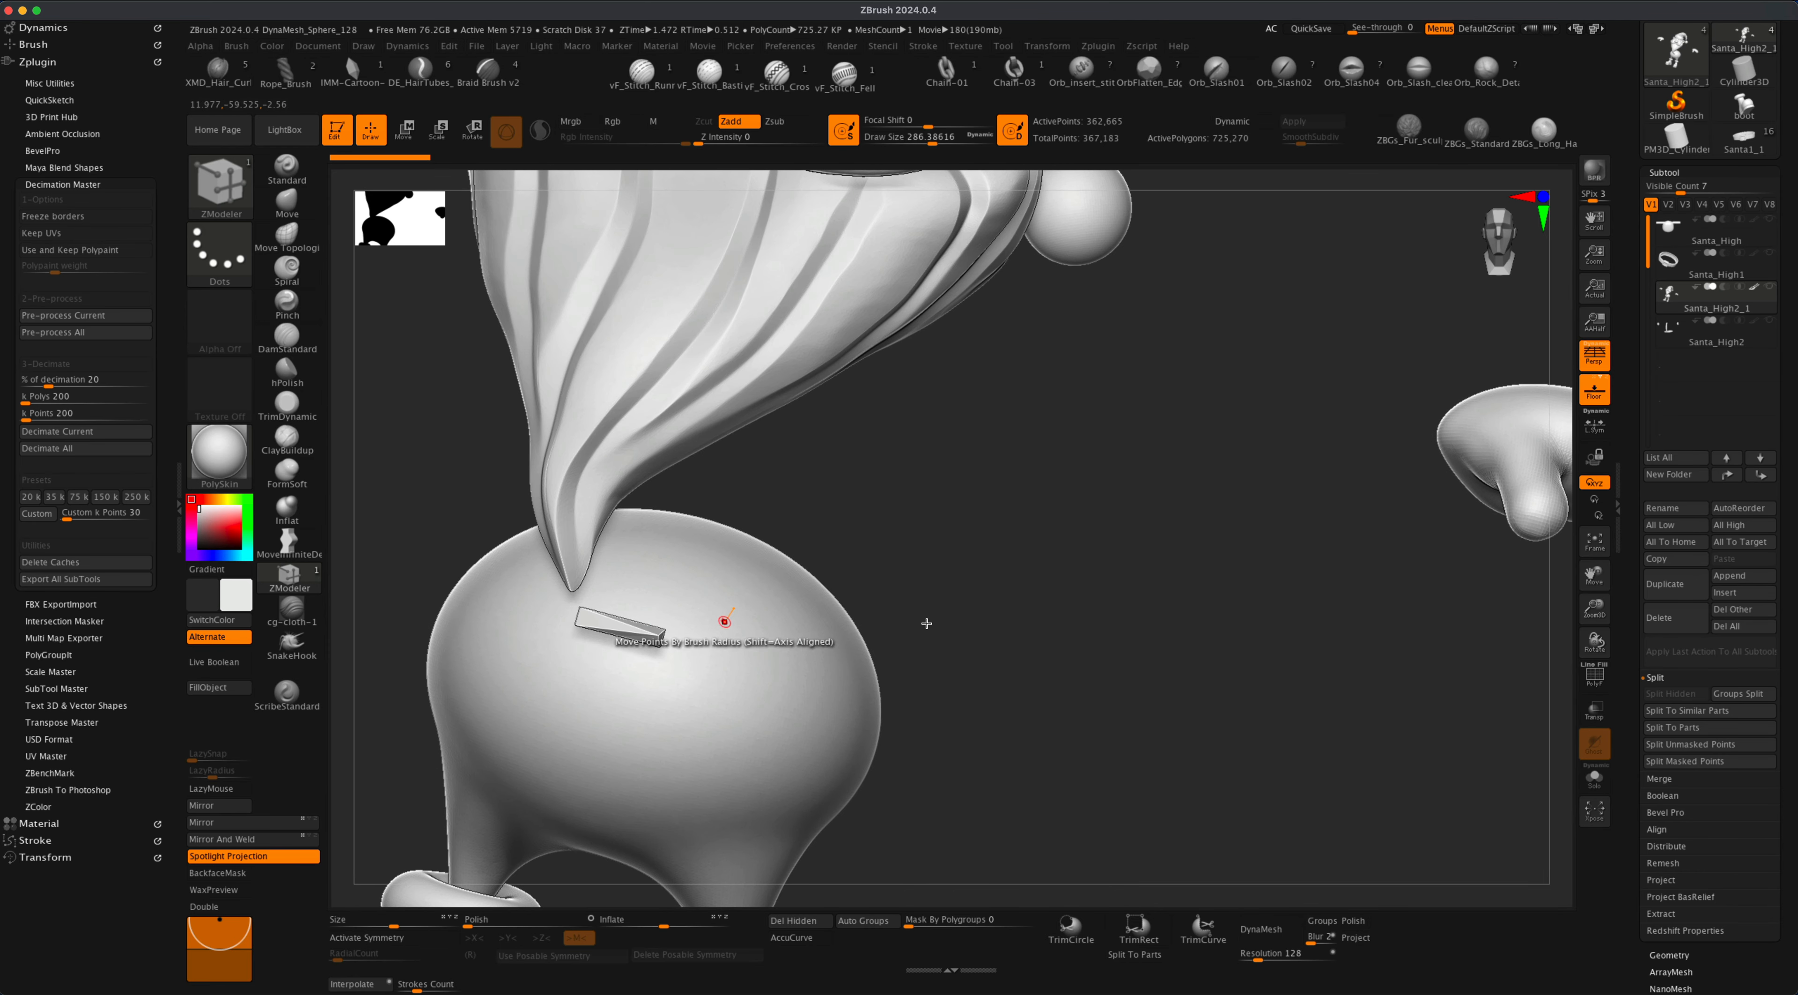
left_click(1598, 675)
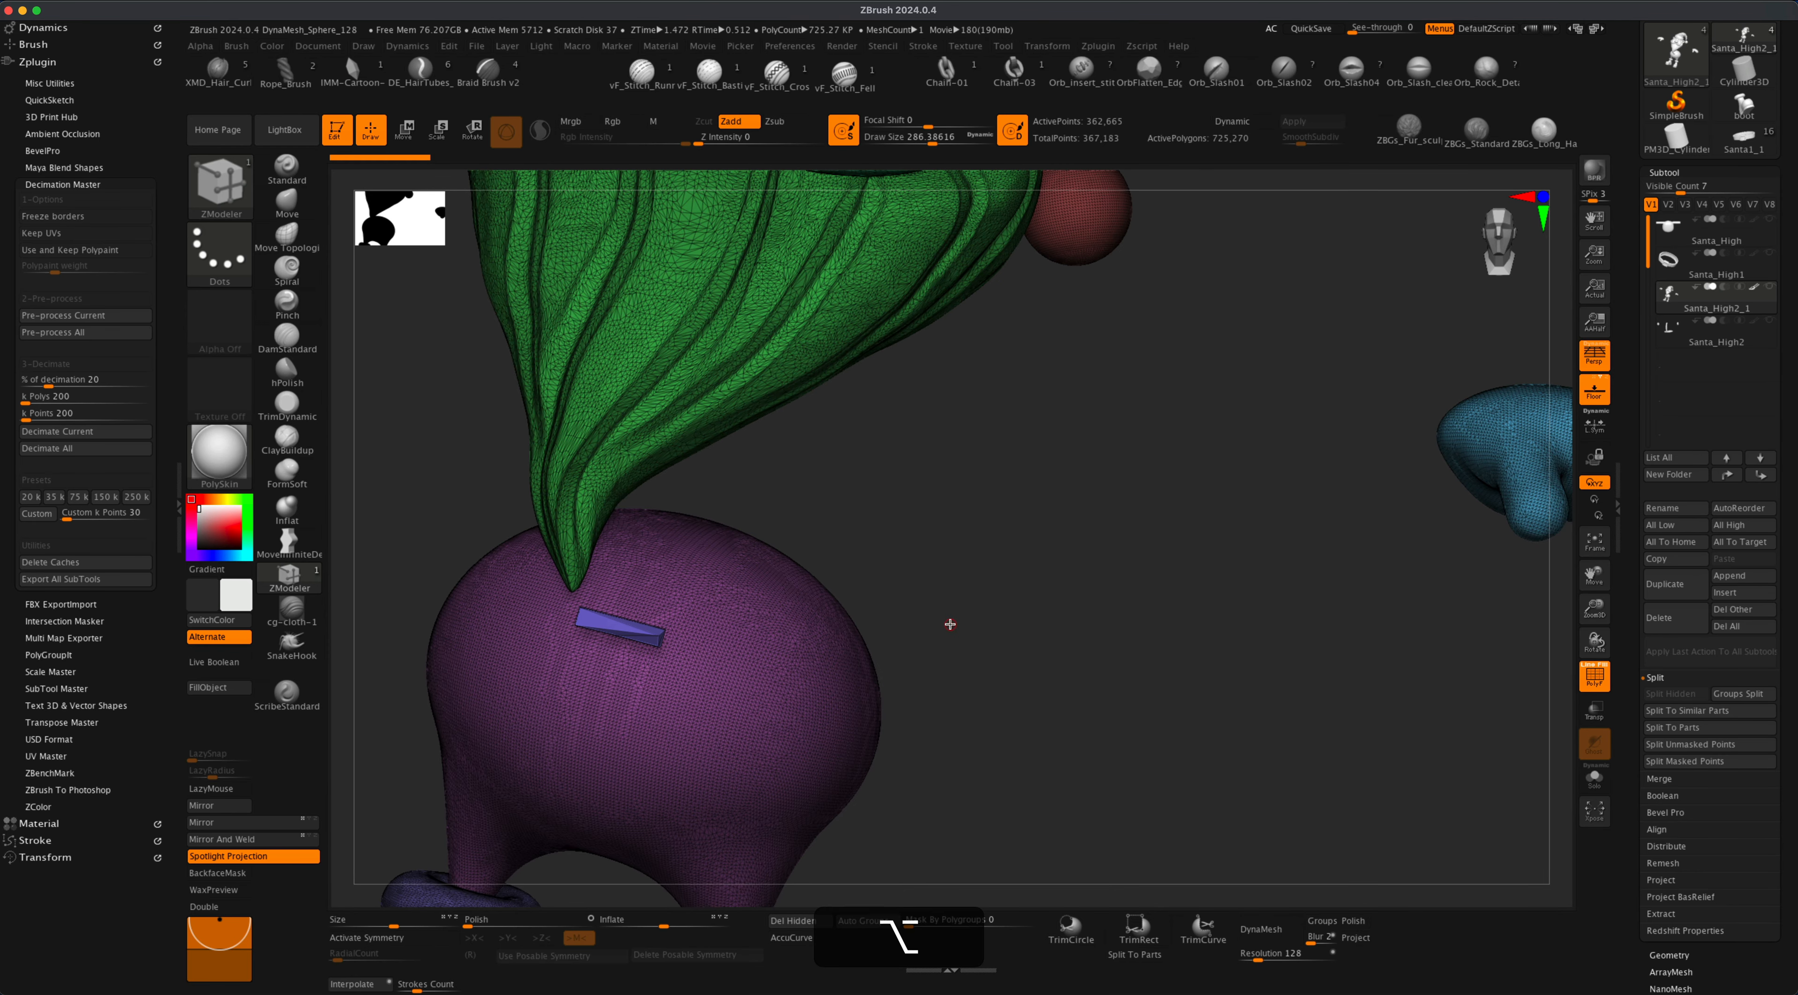
left_click_drag(952, 622, 1062, 652, "alt")
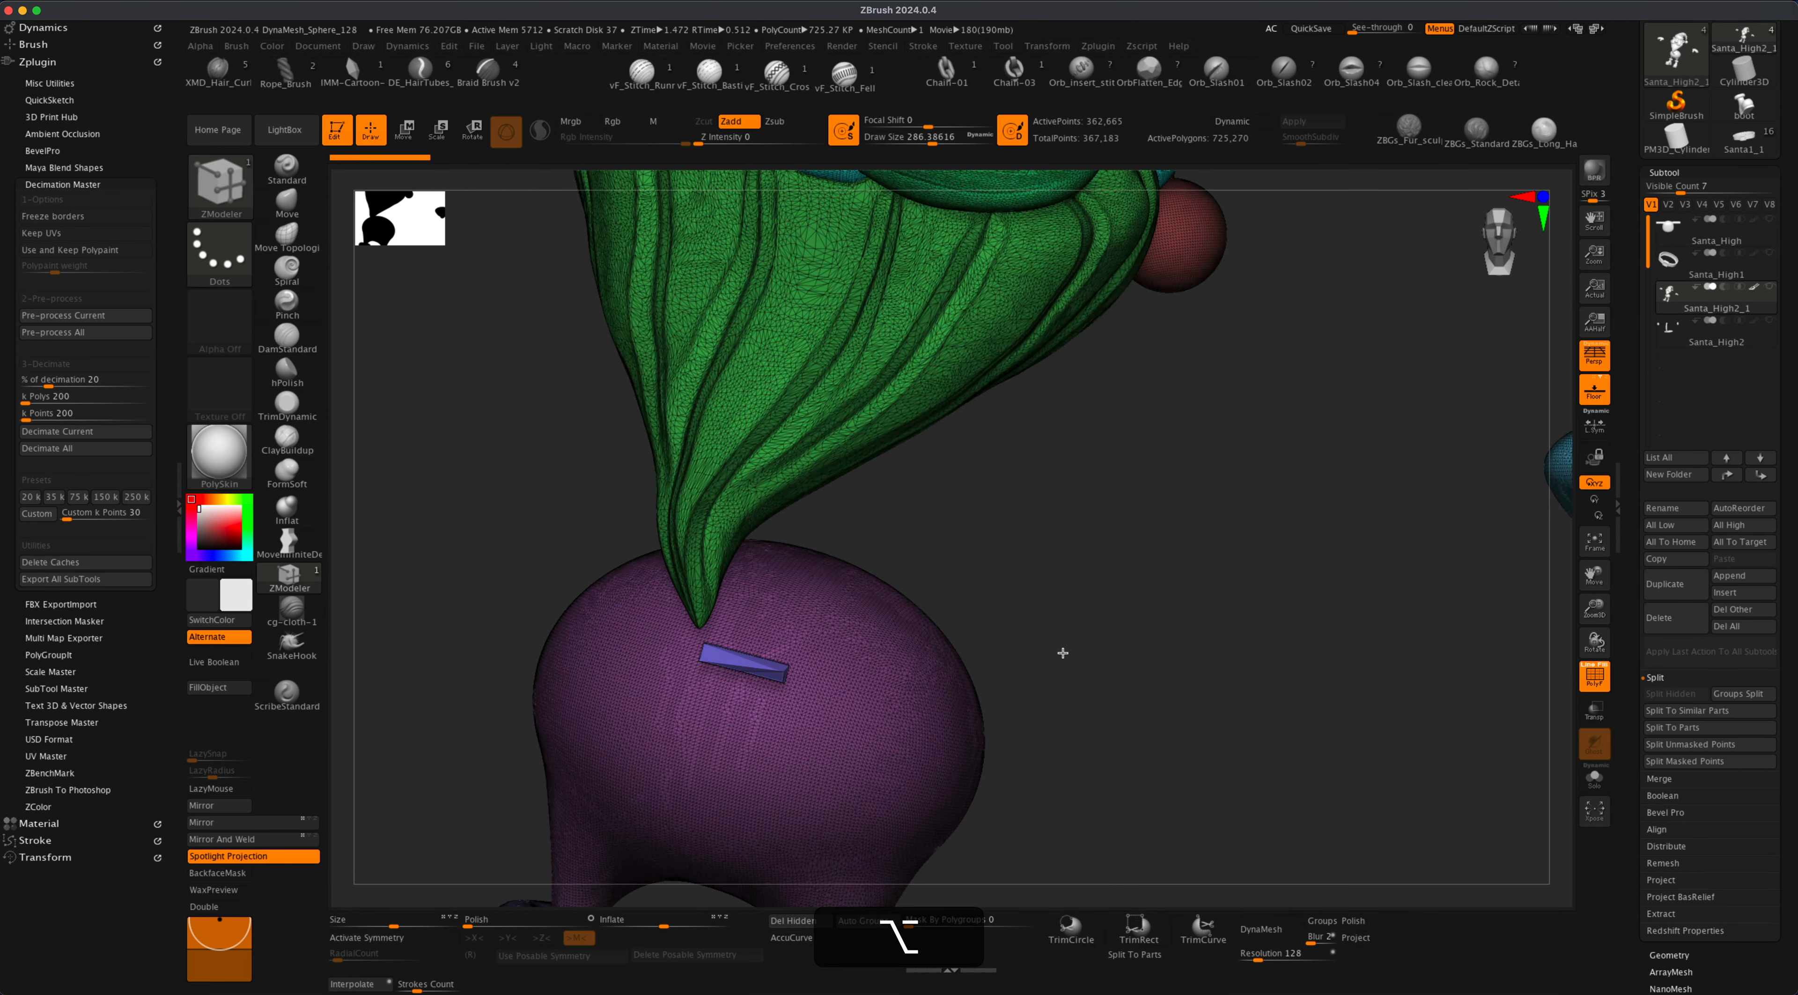
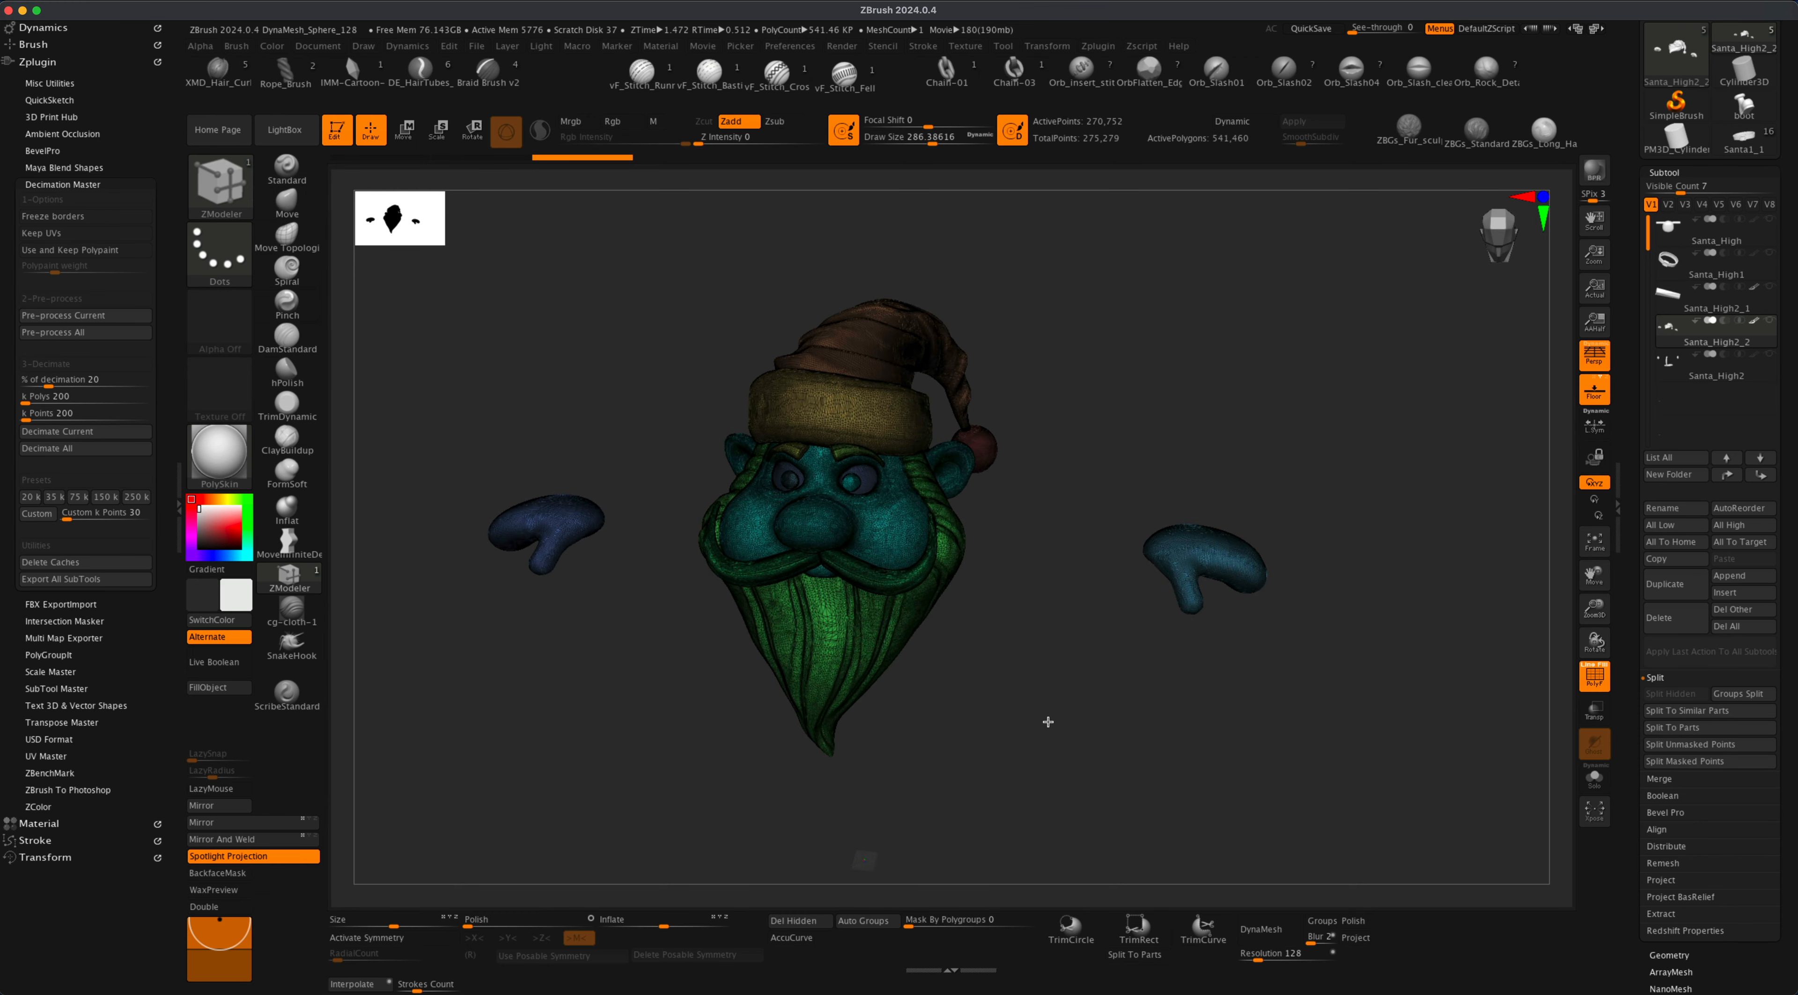
Mask Santa's left hand and split the unmasked head and other hand into their own subtool.
left_click_drag(1093, 480, 1296, 671, "super")
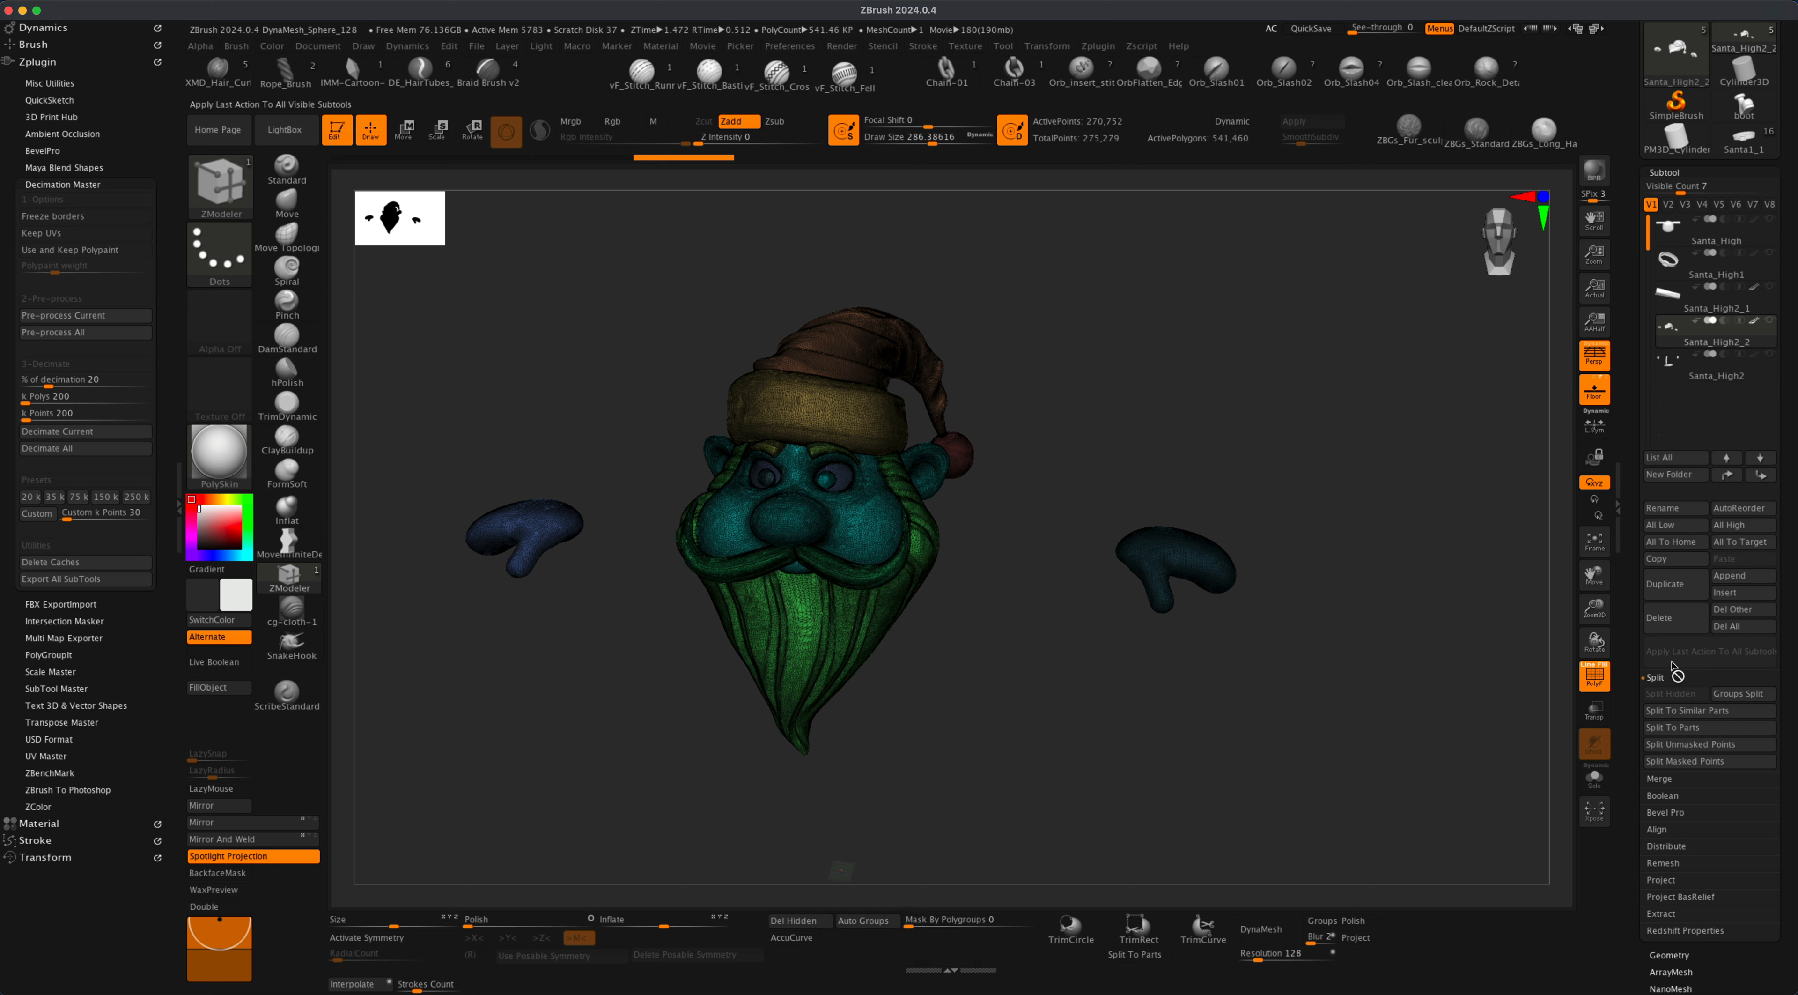
left_click(1698, 746)
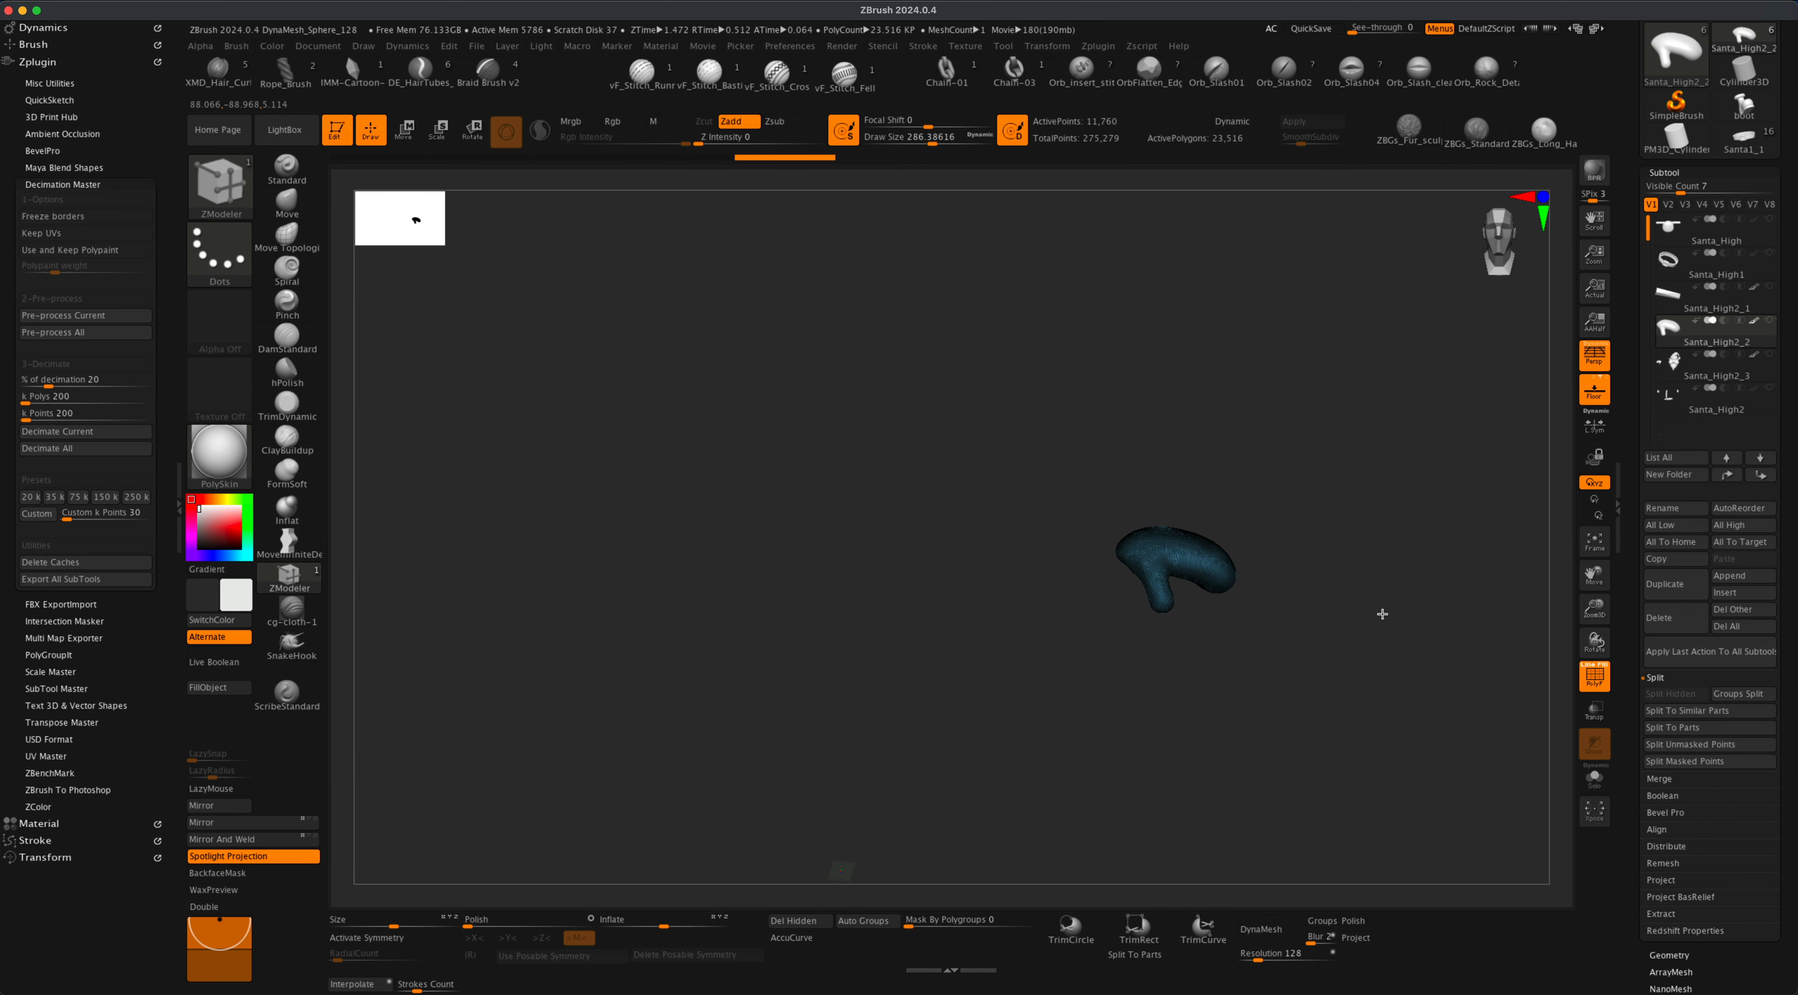
left_click_drag(1383, 614, 1321, 602, "alt")
left_click_drag(1408, 527, 1438, 652, "alt")
Set ZRemesher's target polygons count to 0.5 for the hand and turn Adapt off.
left_click(1669, 954)
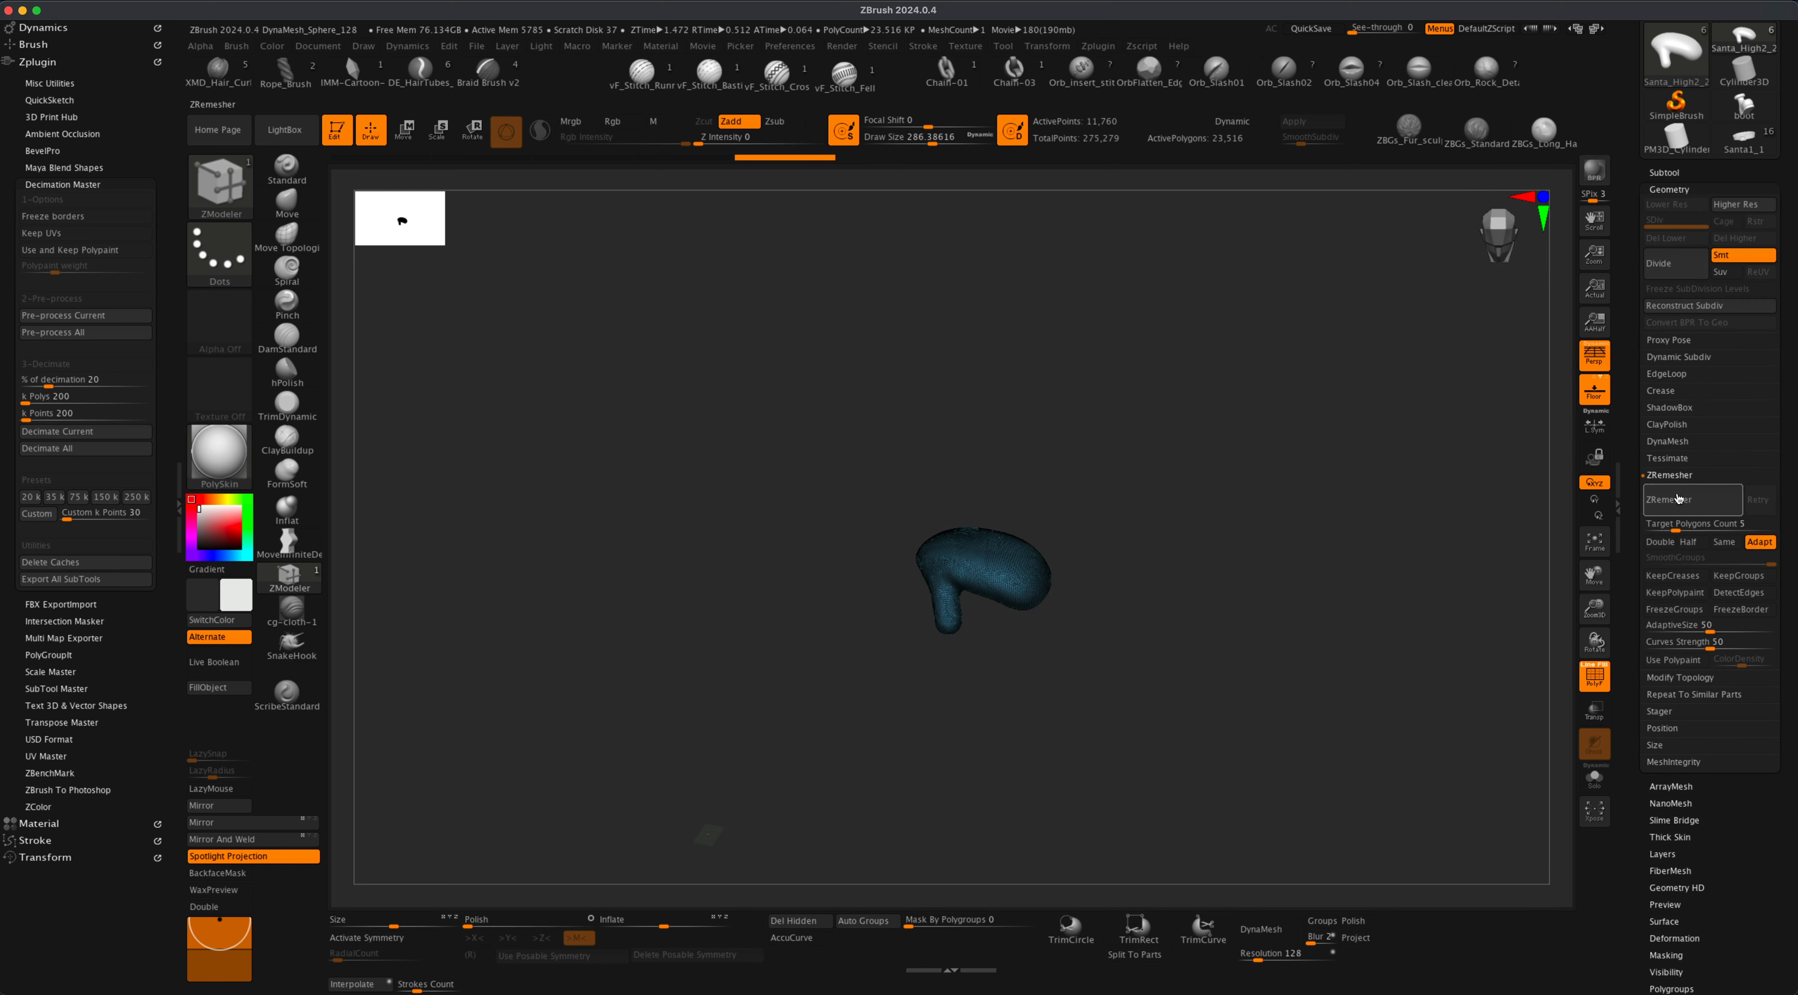
left_click(1676, 523)
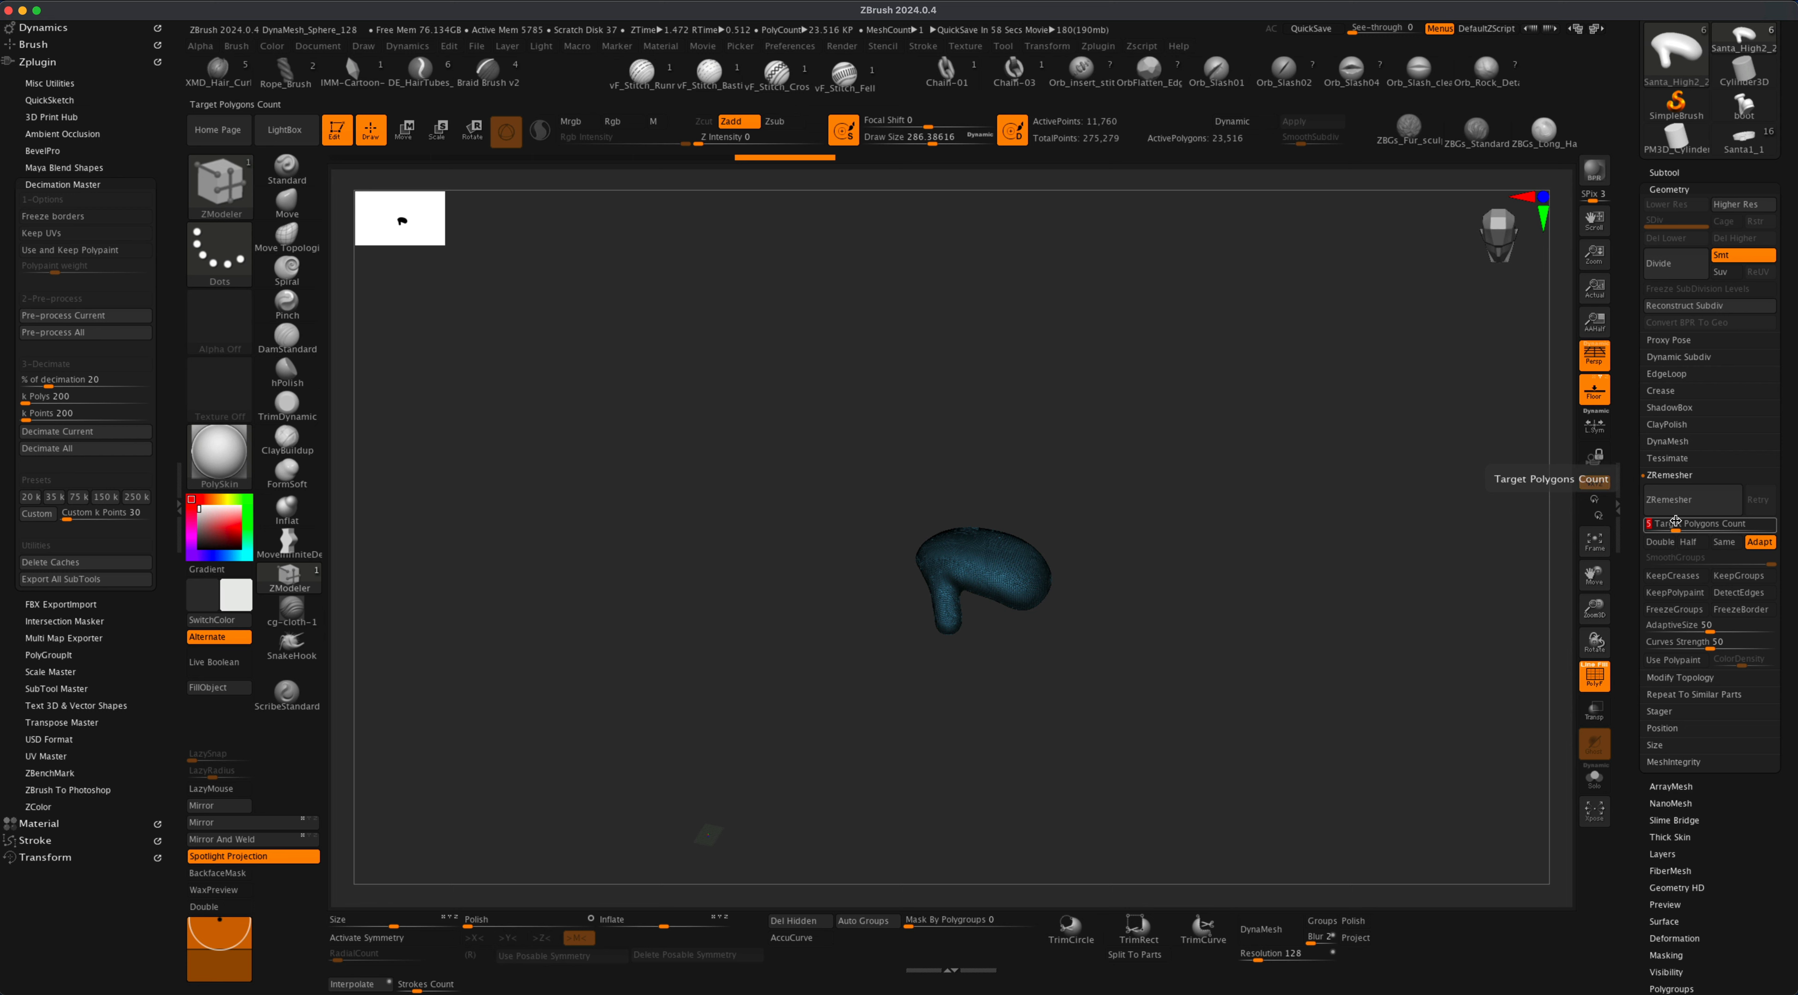
type("0.5")
key("Return")
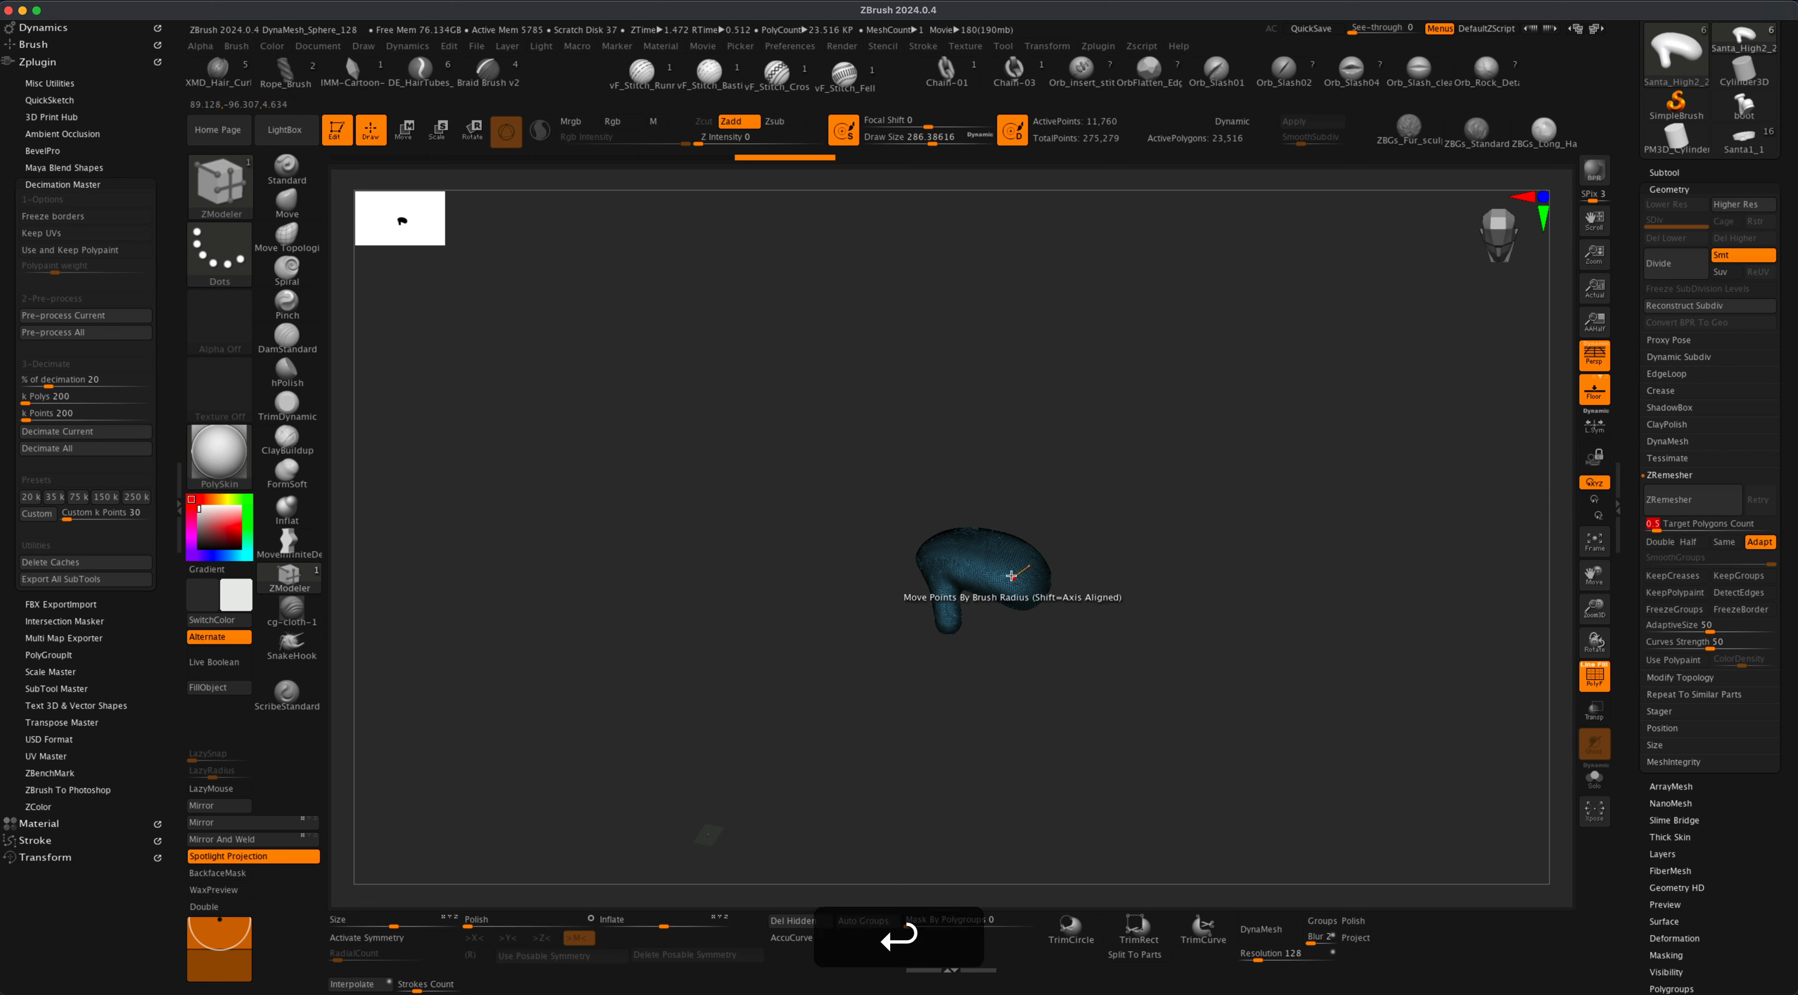
left_click_drag(1305, 610, 1174, 679, "alt")
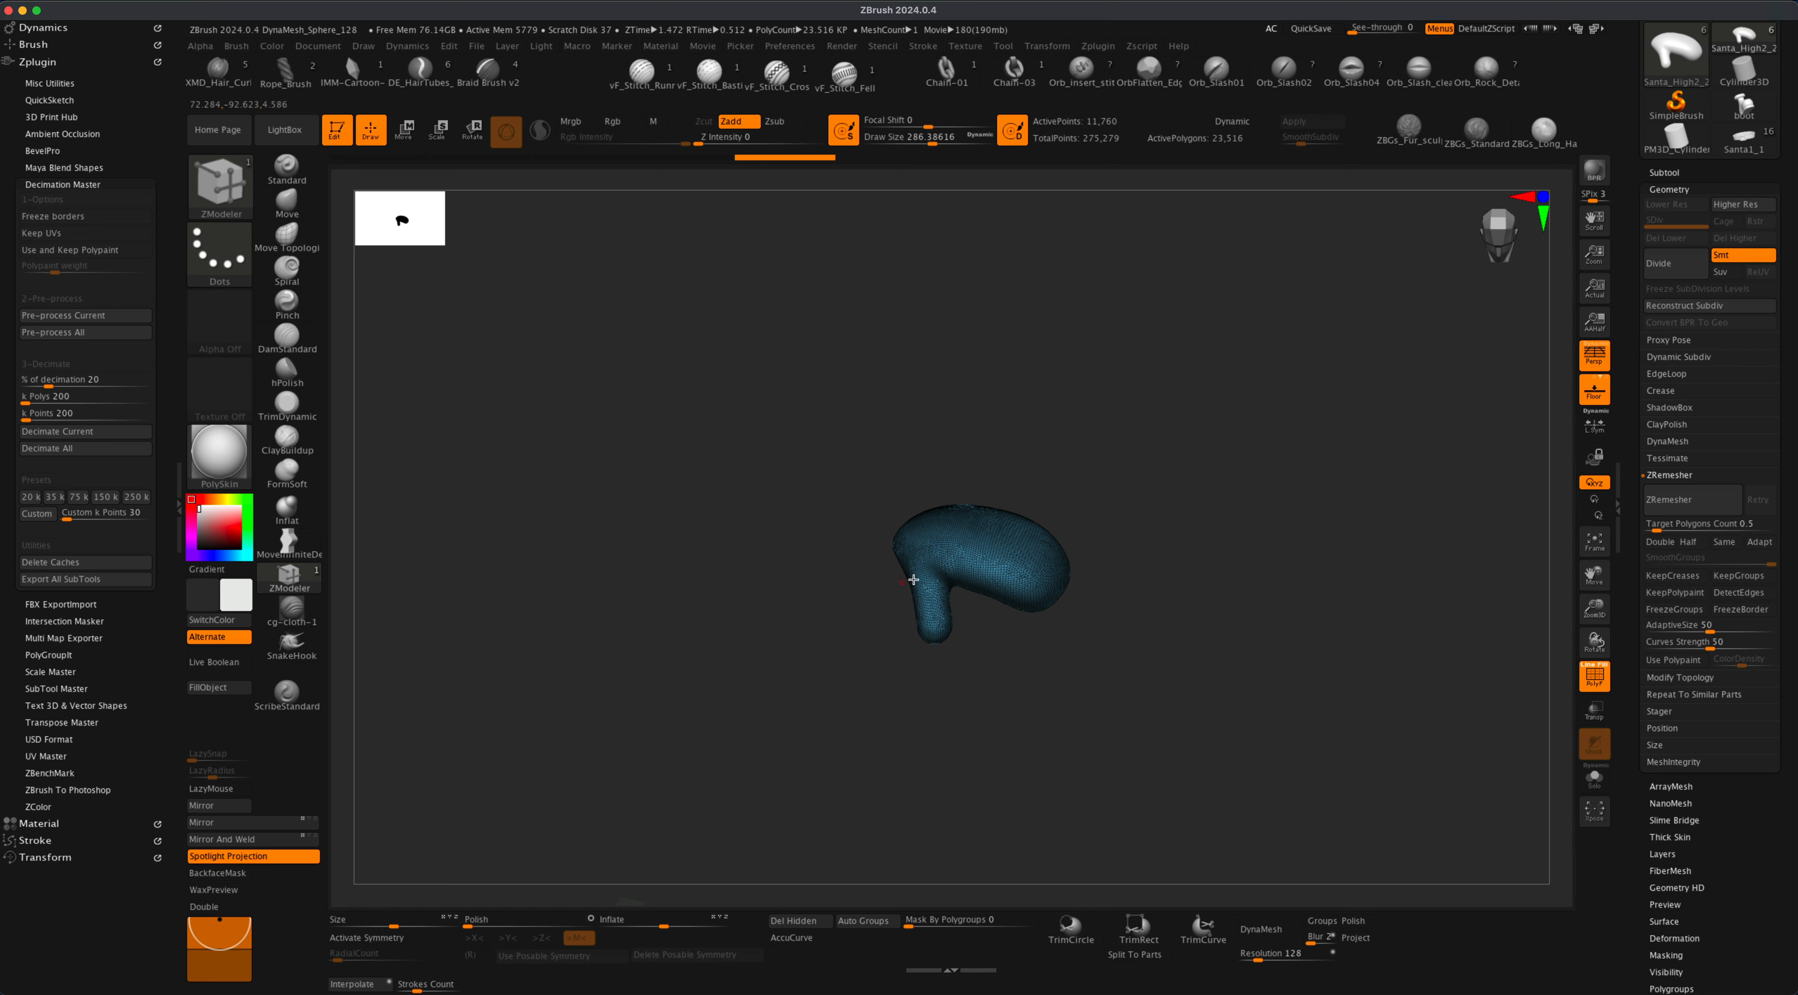
left_click_drag(1158, 668, 1147, 667, "alt")
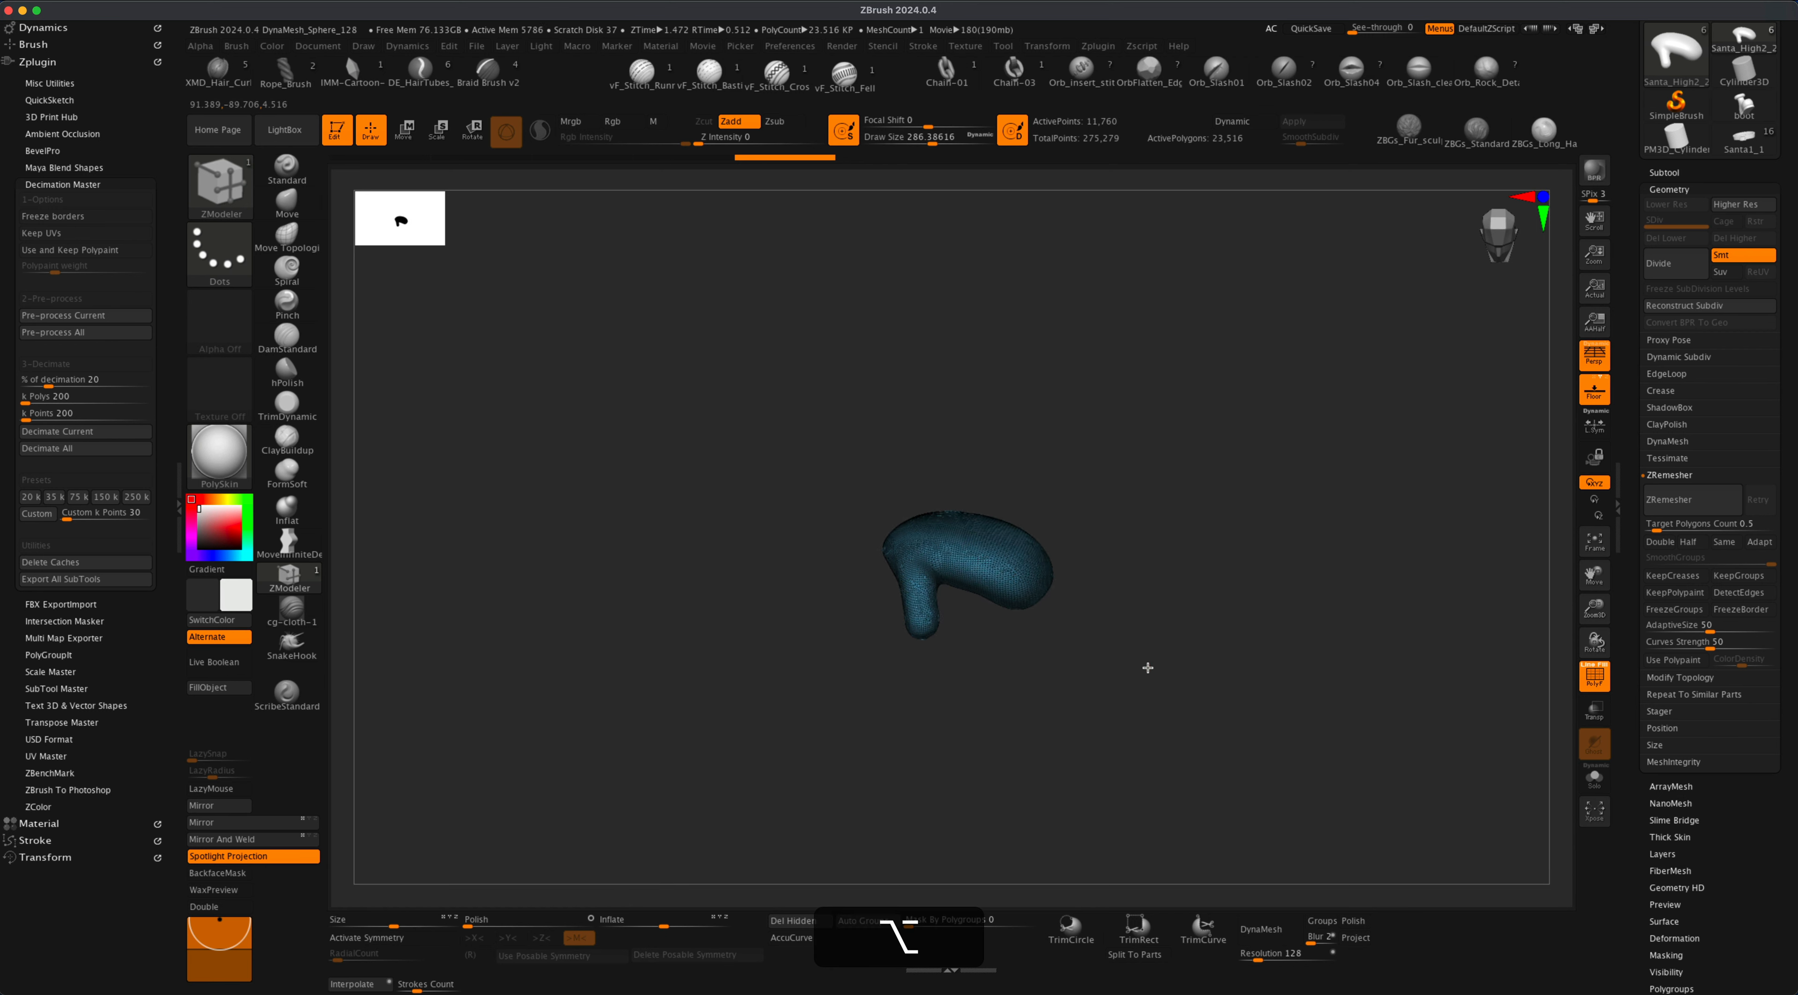
Remesh the hand with ZRemesher at target 0.5, and reduce it further with another ZRemesher pass set to Half.
left_click(1709, 507)
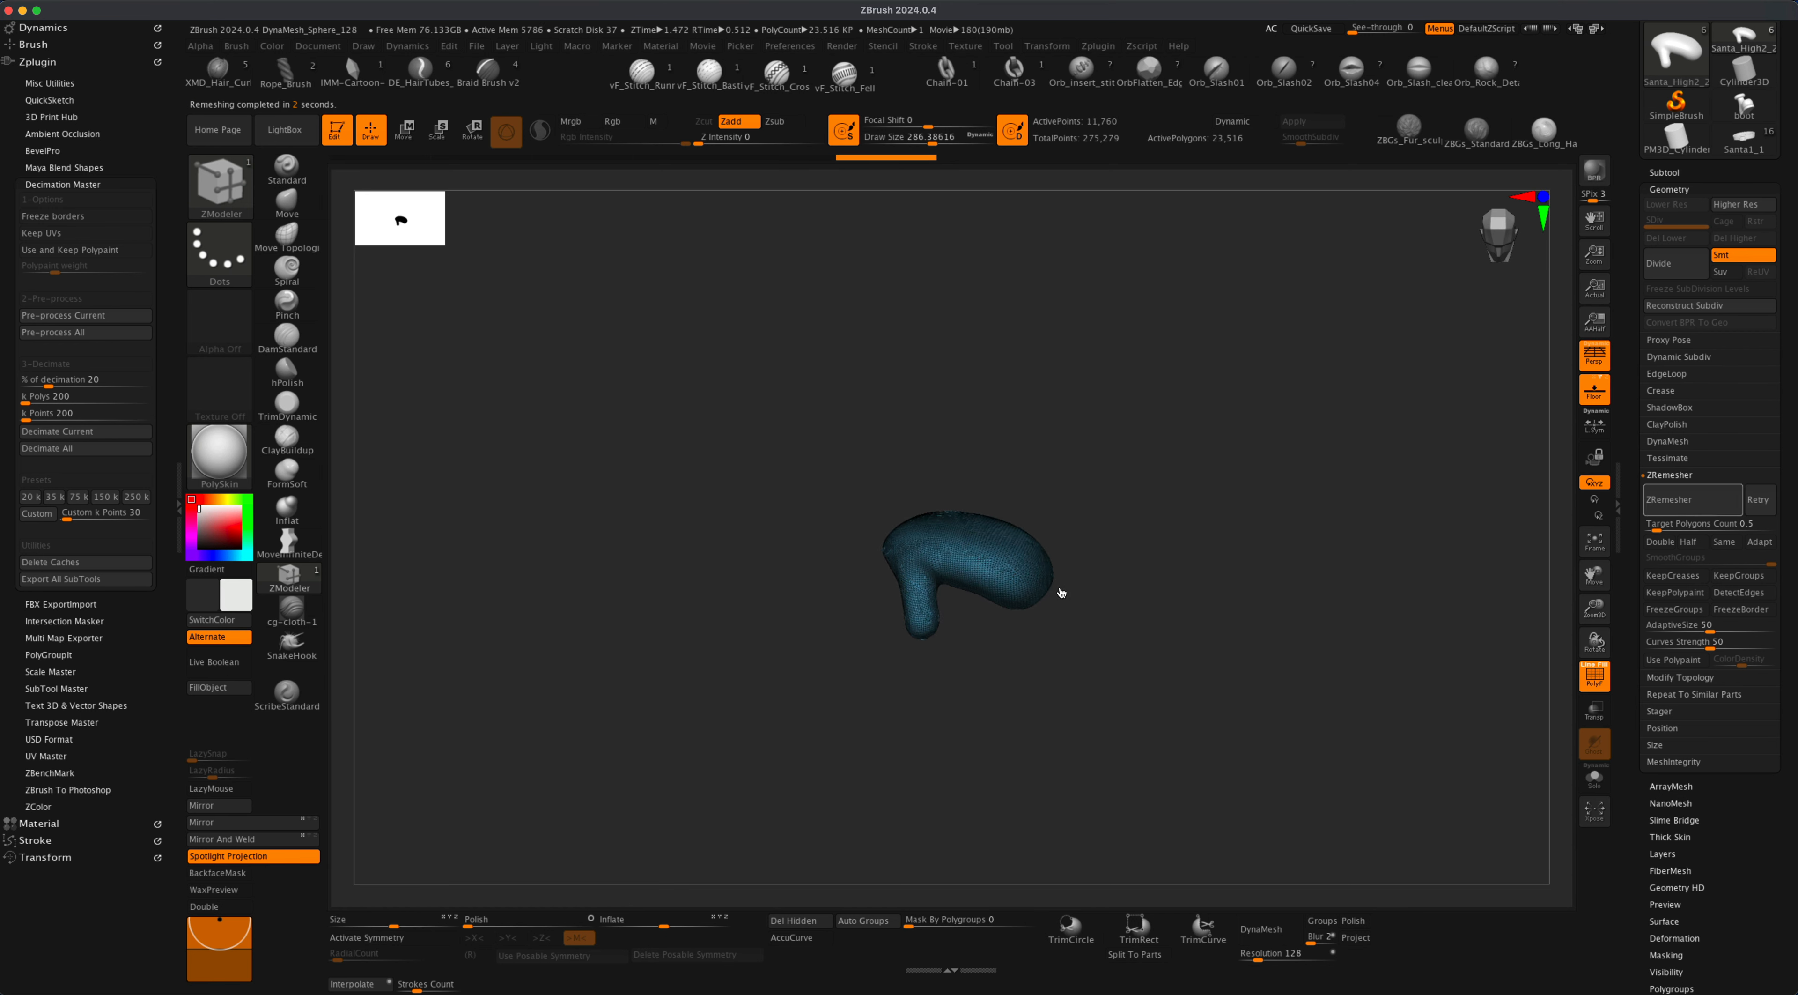
left_click_drag(1130, 543, 1185, 592)
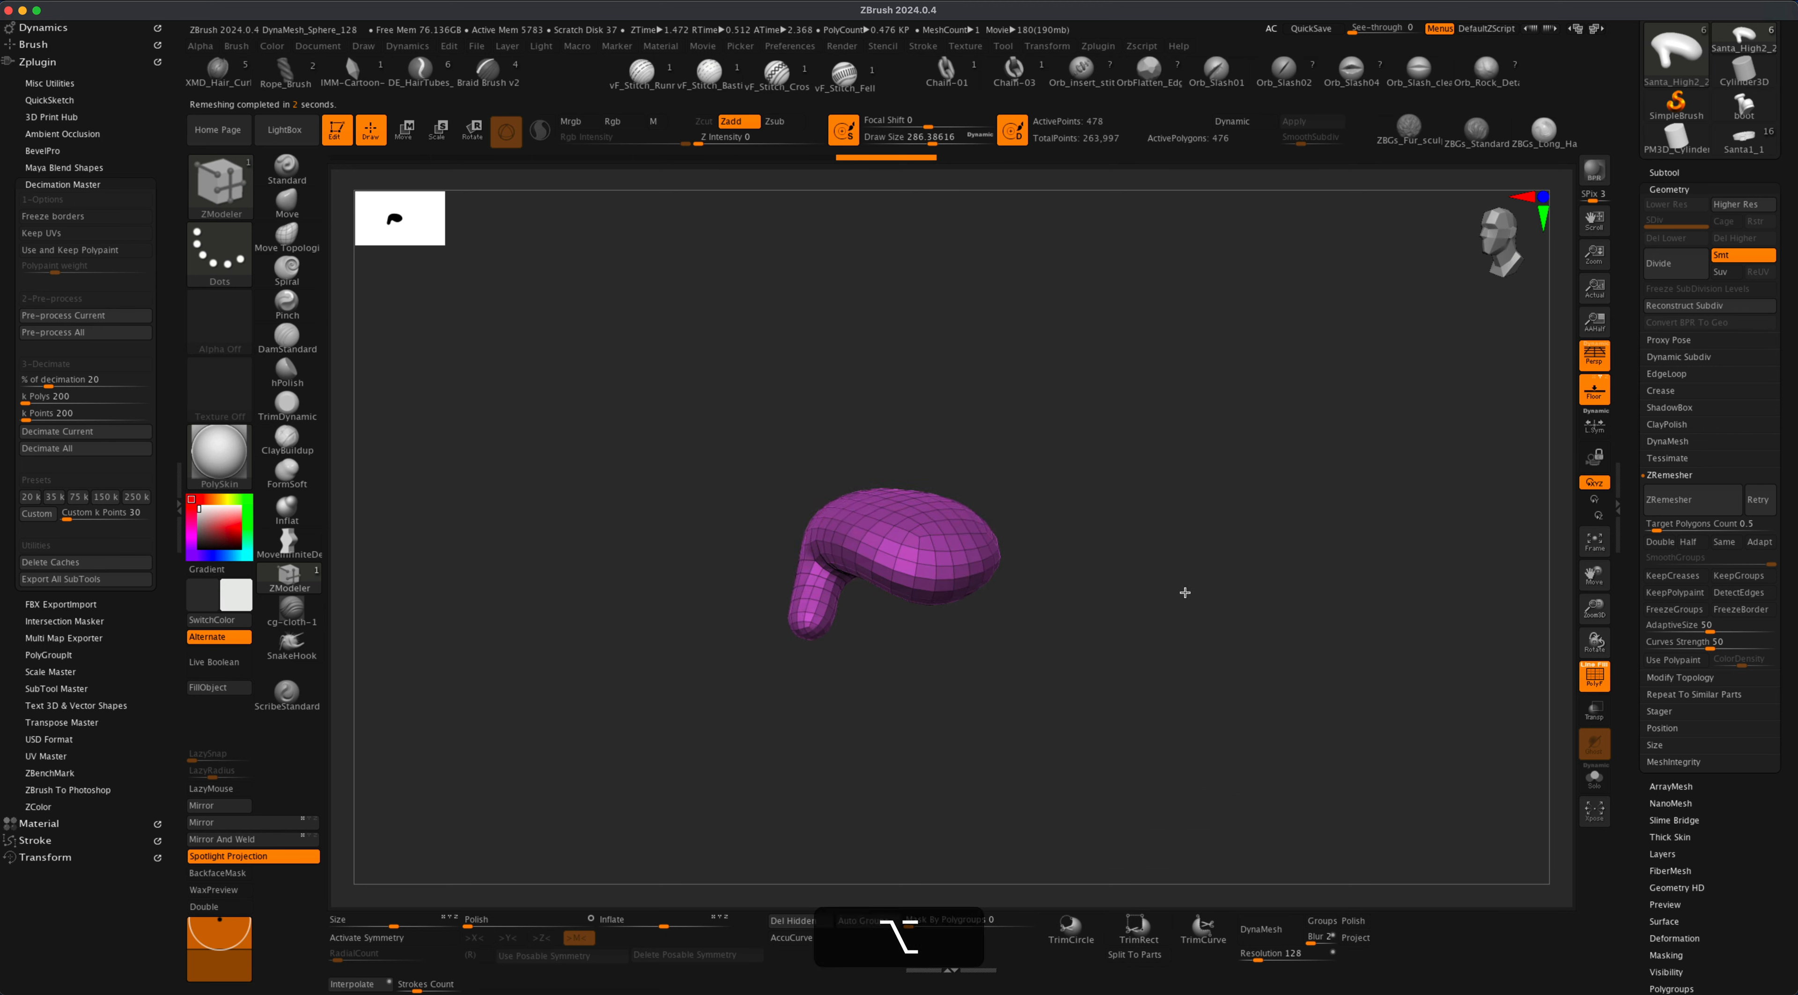
left_click(1688, 543)
left_click(1692, 498)
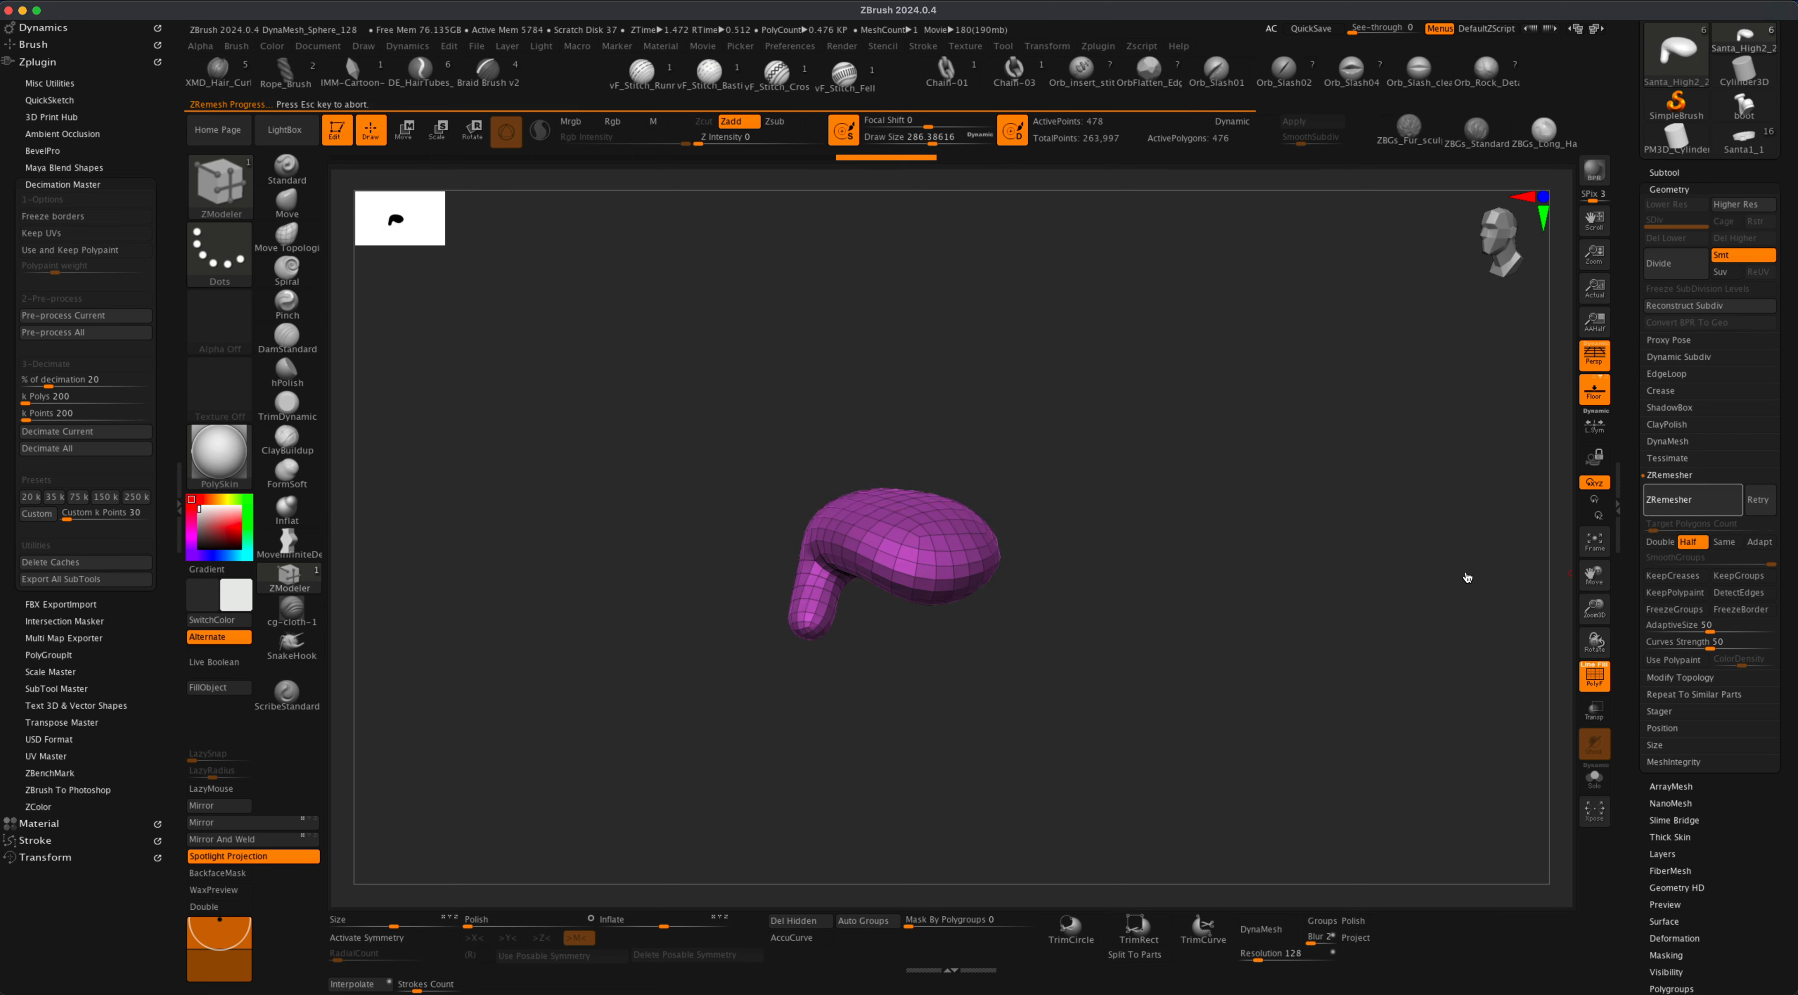
left_click_drag(1465, 574, 885, 756)
left_click_drag(1007, 602, 1108, 735)
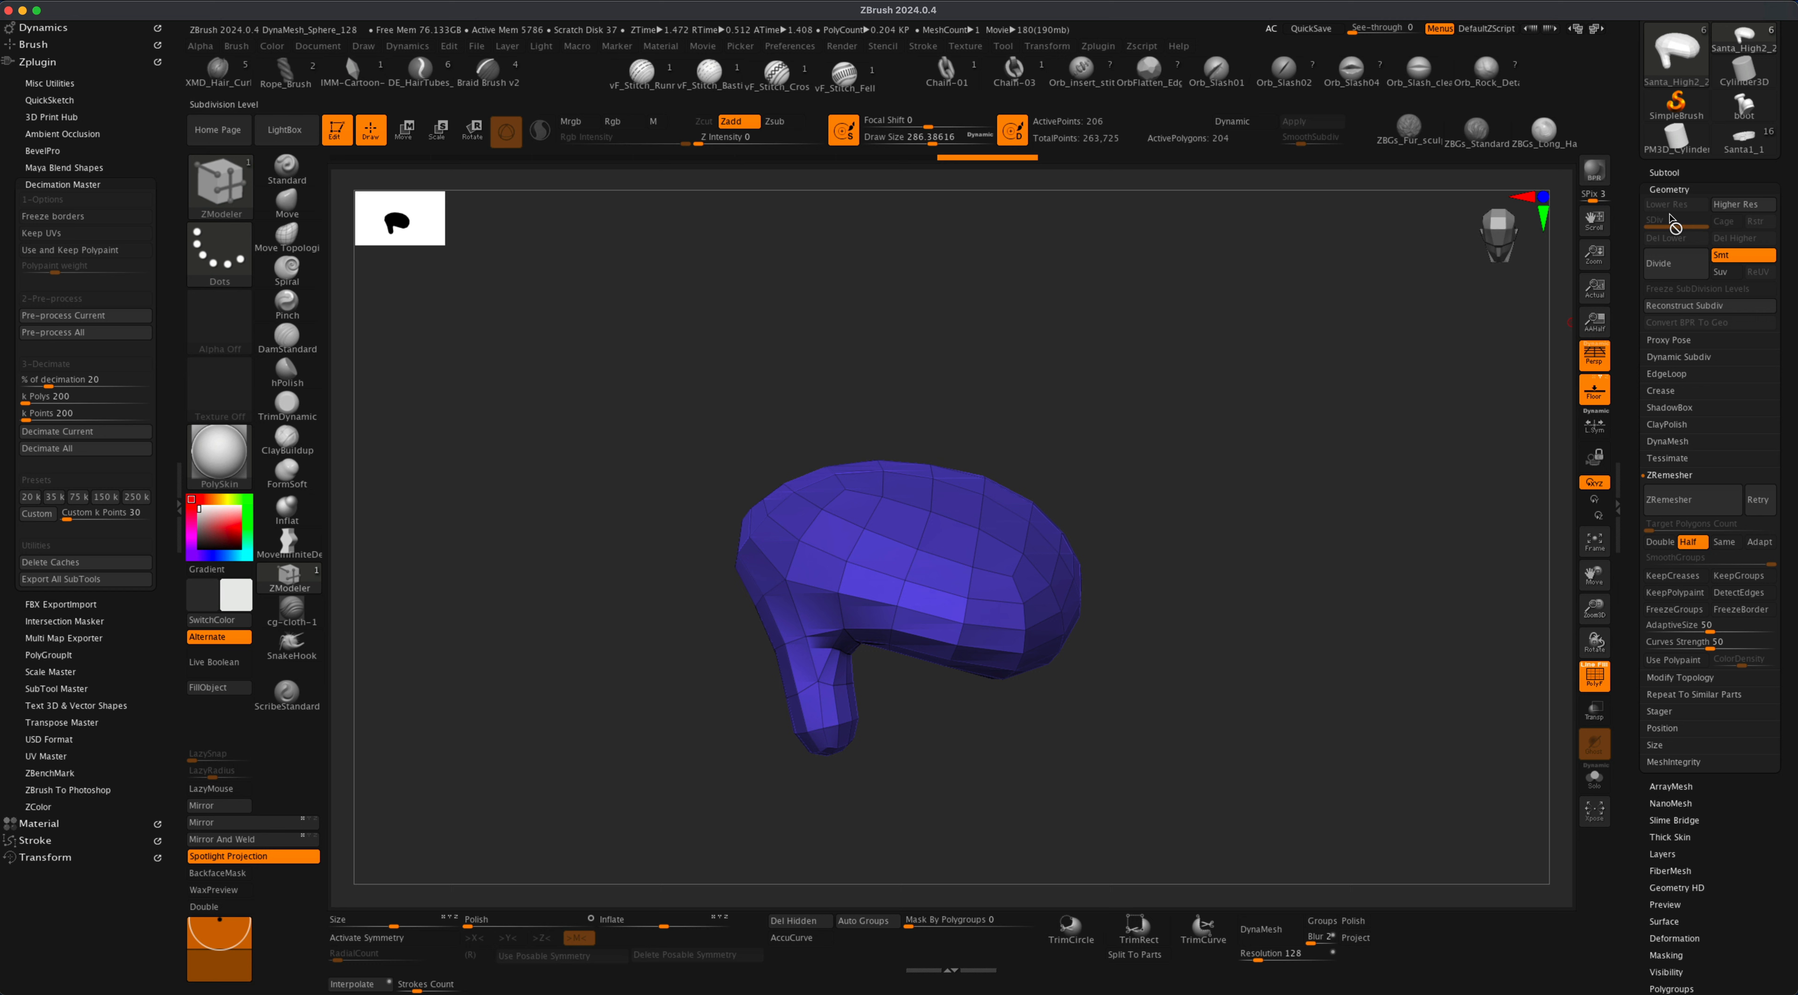
Duplicate the remeshed hand subtool and mirror the copy to Santa's other side.
left_click(1666, 172)
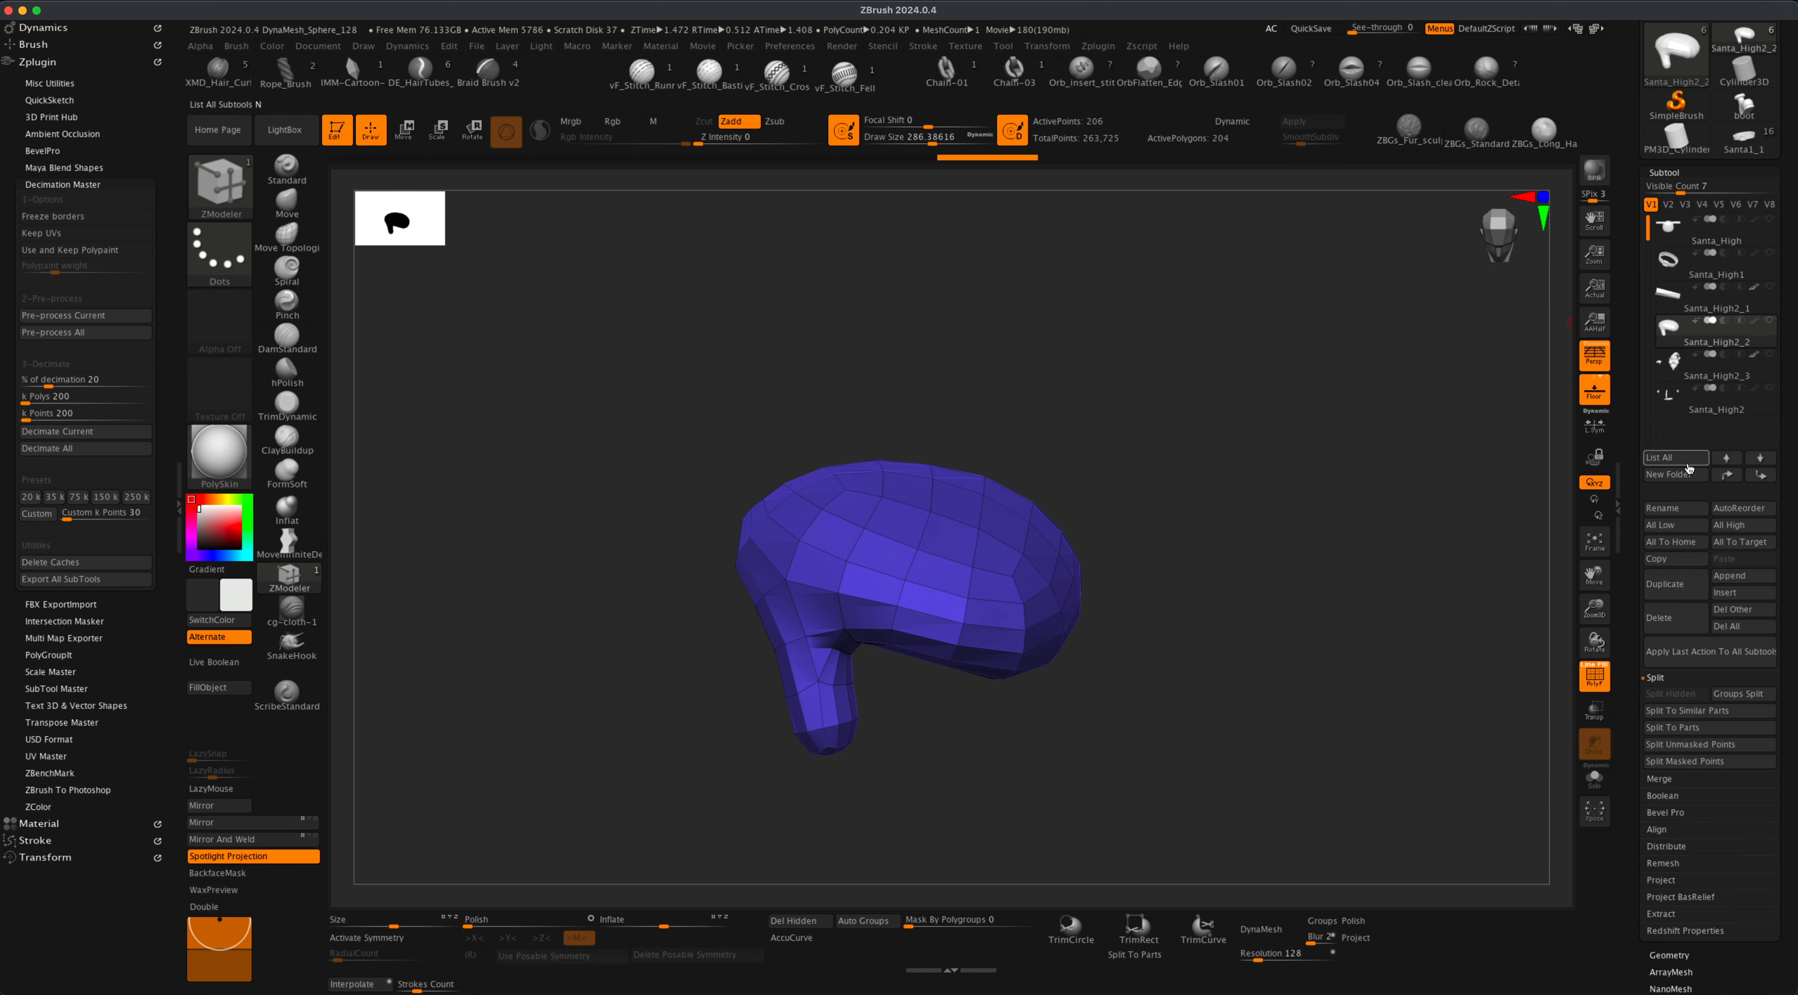
left_click(1669, 585)
left_click_drag(1345, 473, 1410, 416, "alt")
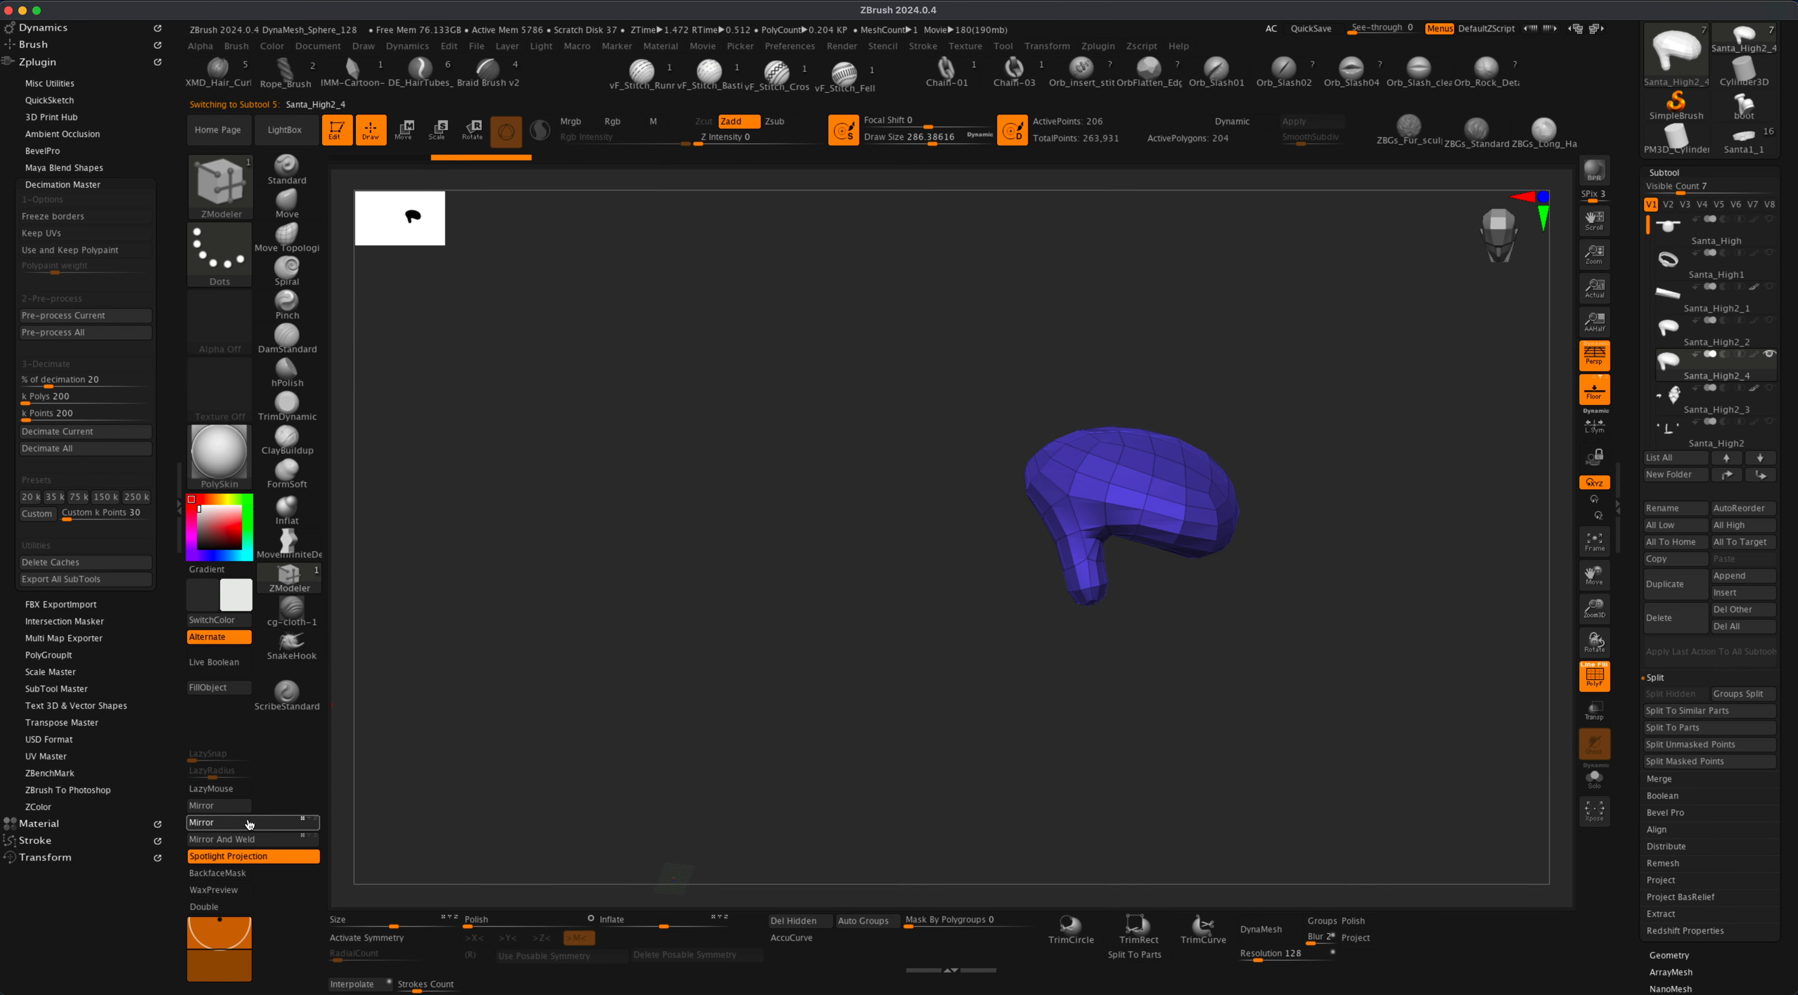
left_click_drag(1372, 628, 1216, 667, "alt")
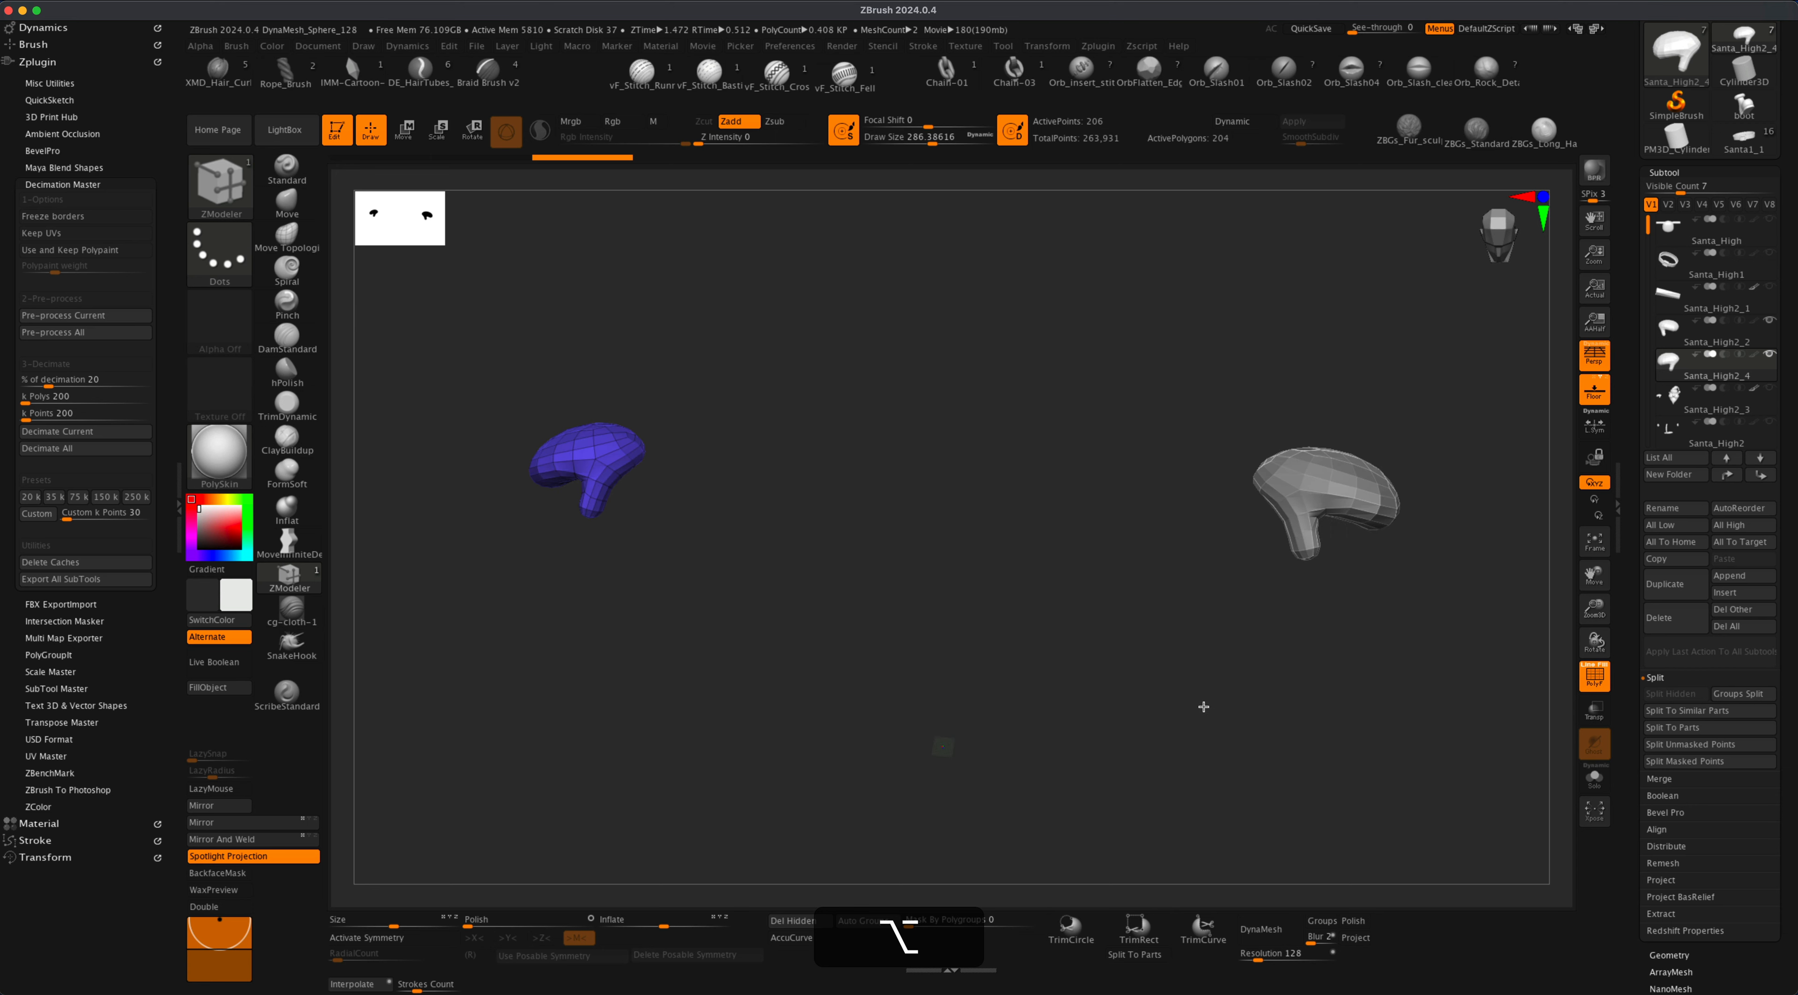
left_click_drag(1204, 707, 1113, 701, "alt")
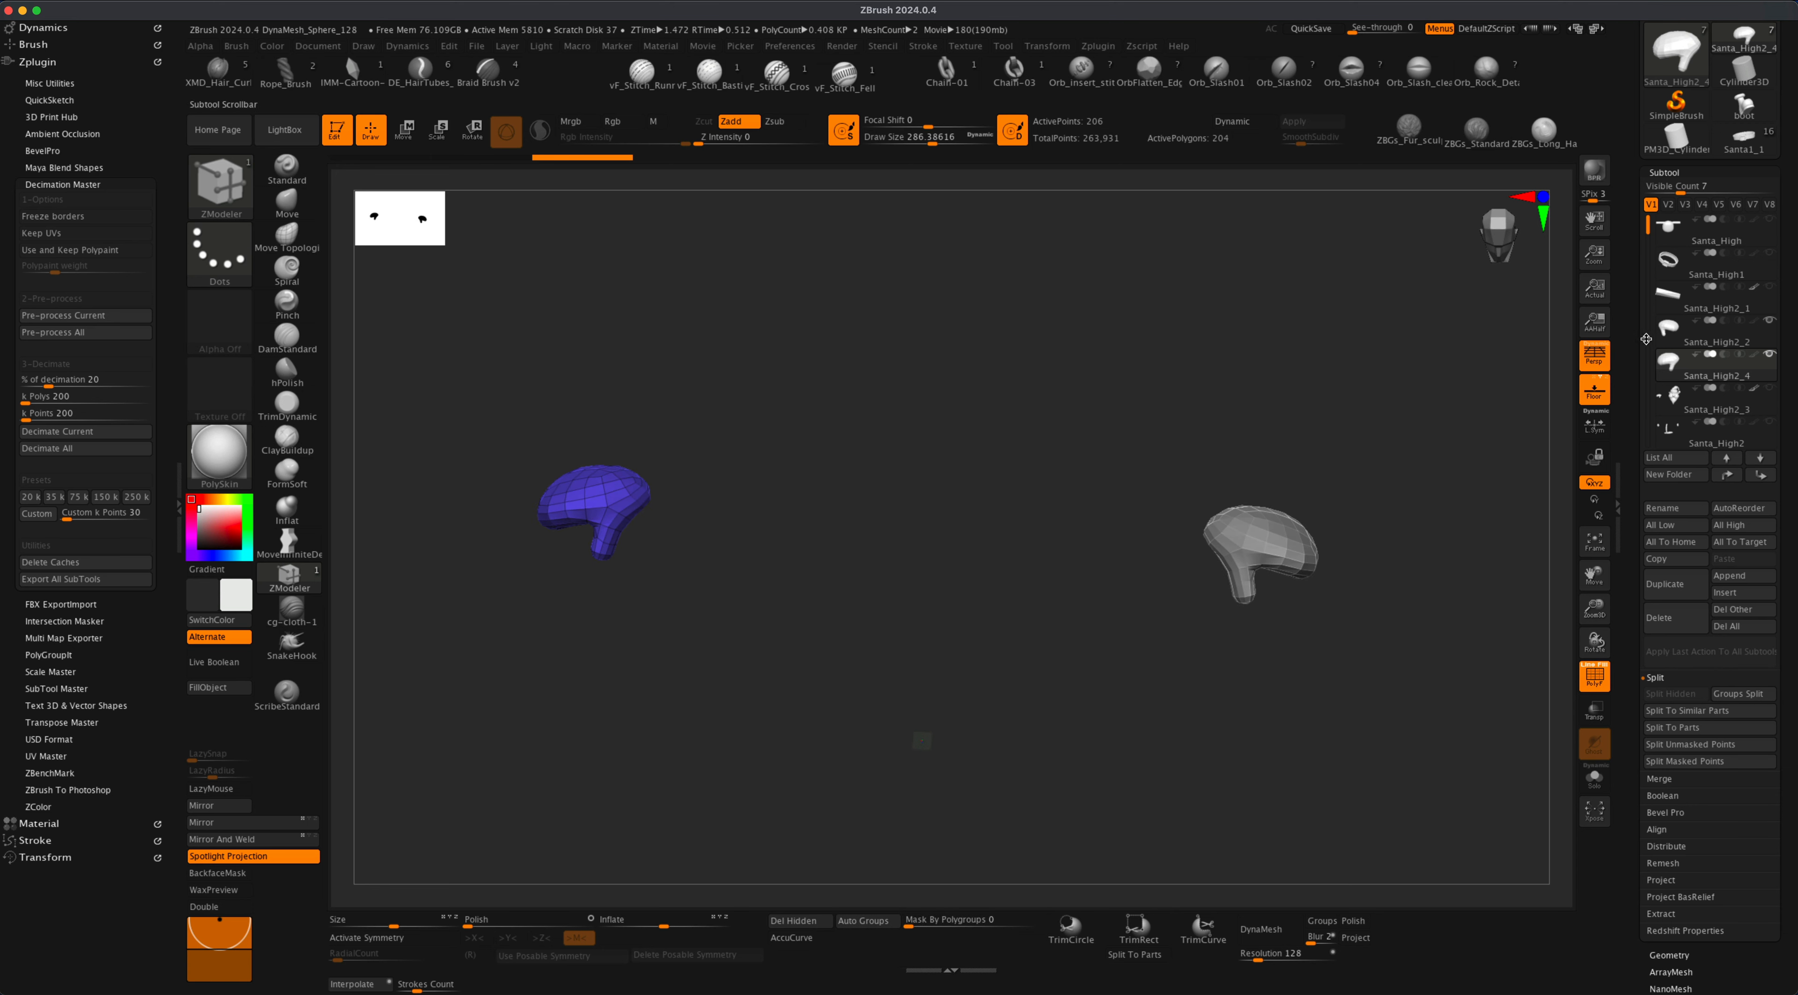
Make the Santa_High torso the active subtool and delete it.
mouse_move(1672, 233)
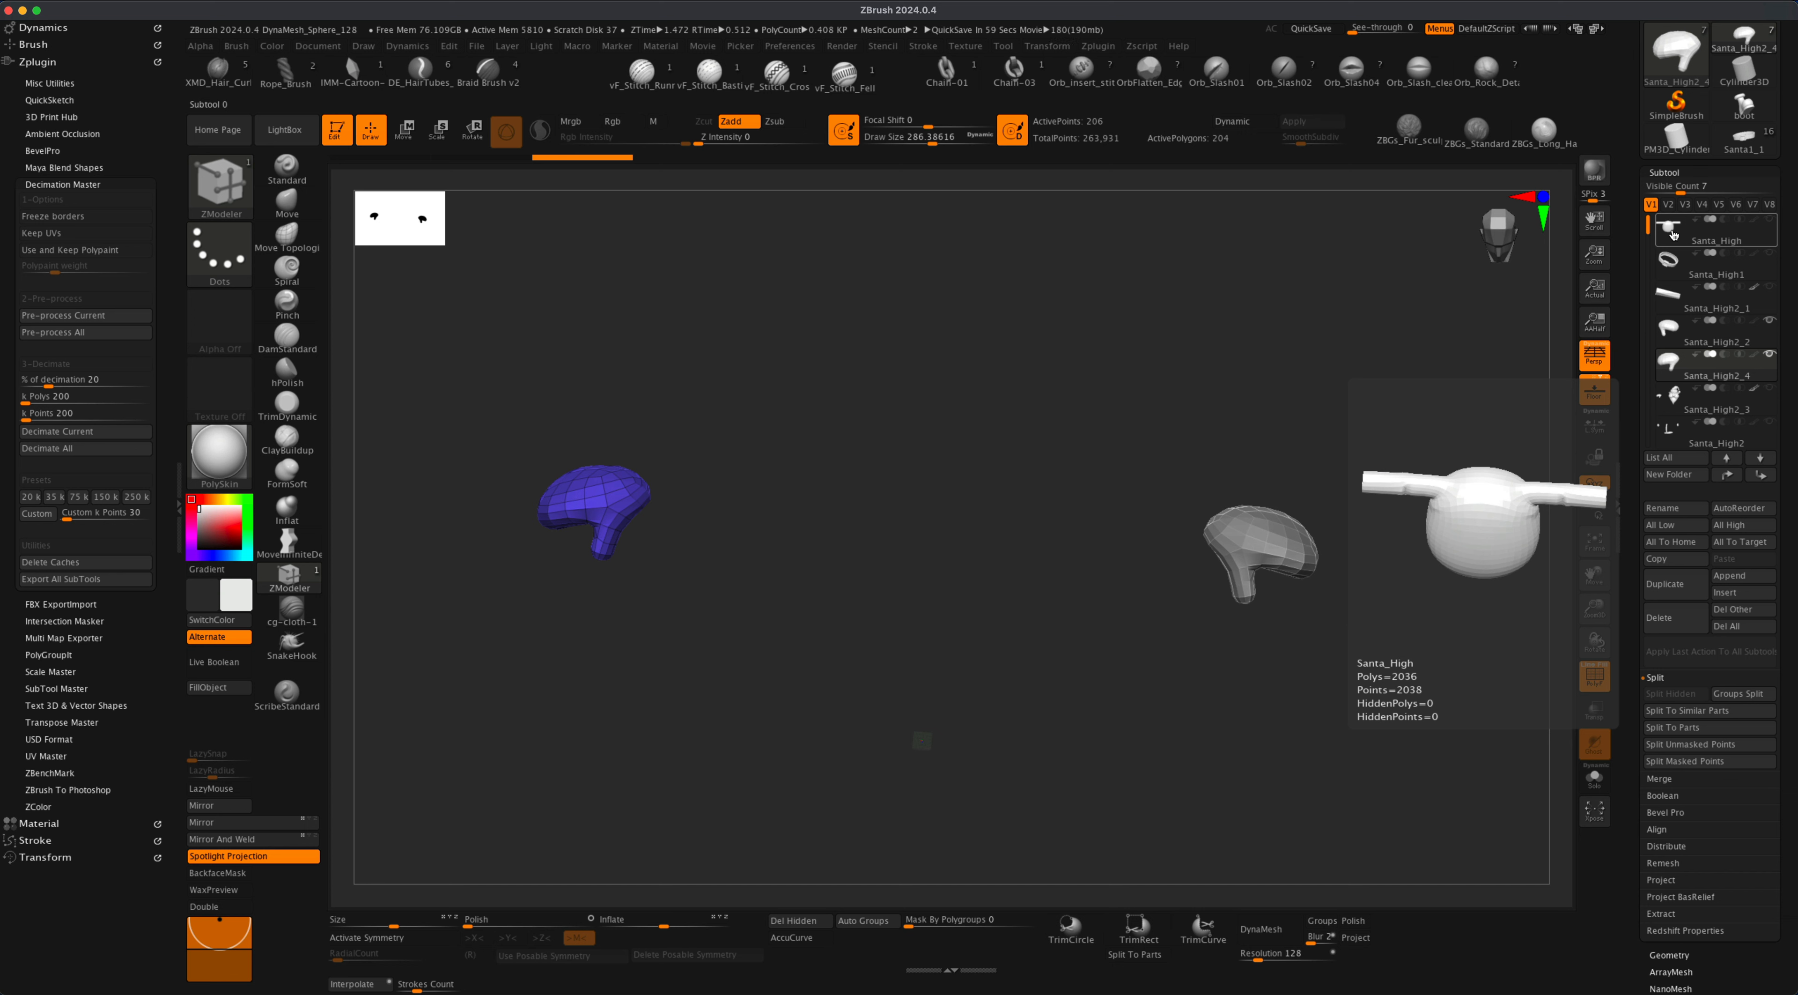
left_click(1673, 233)
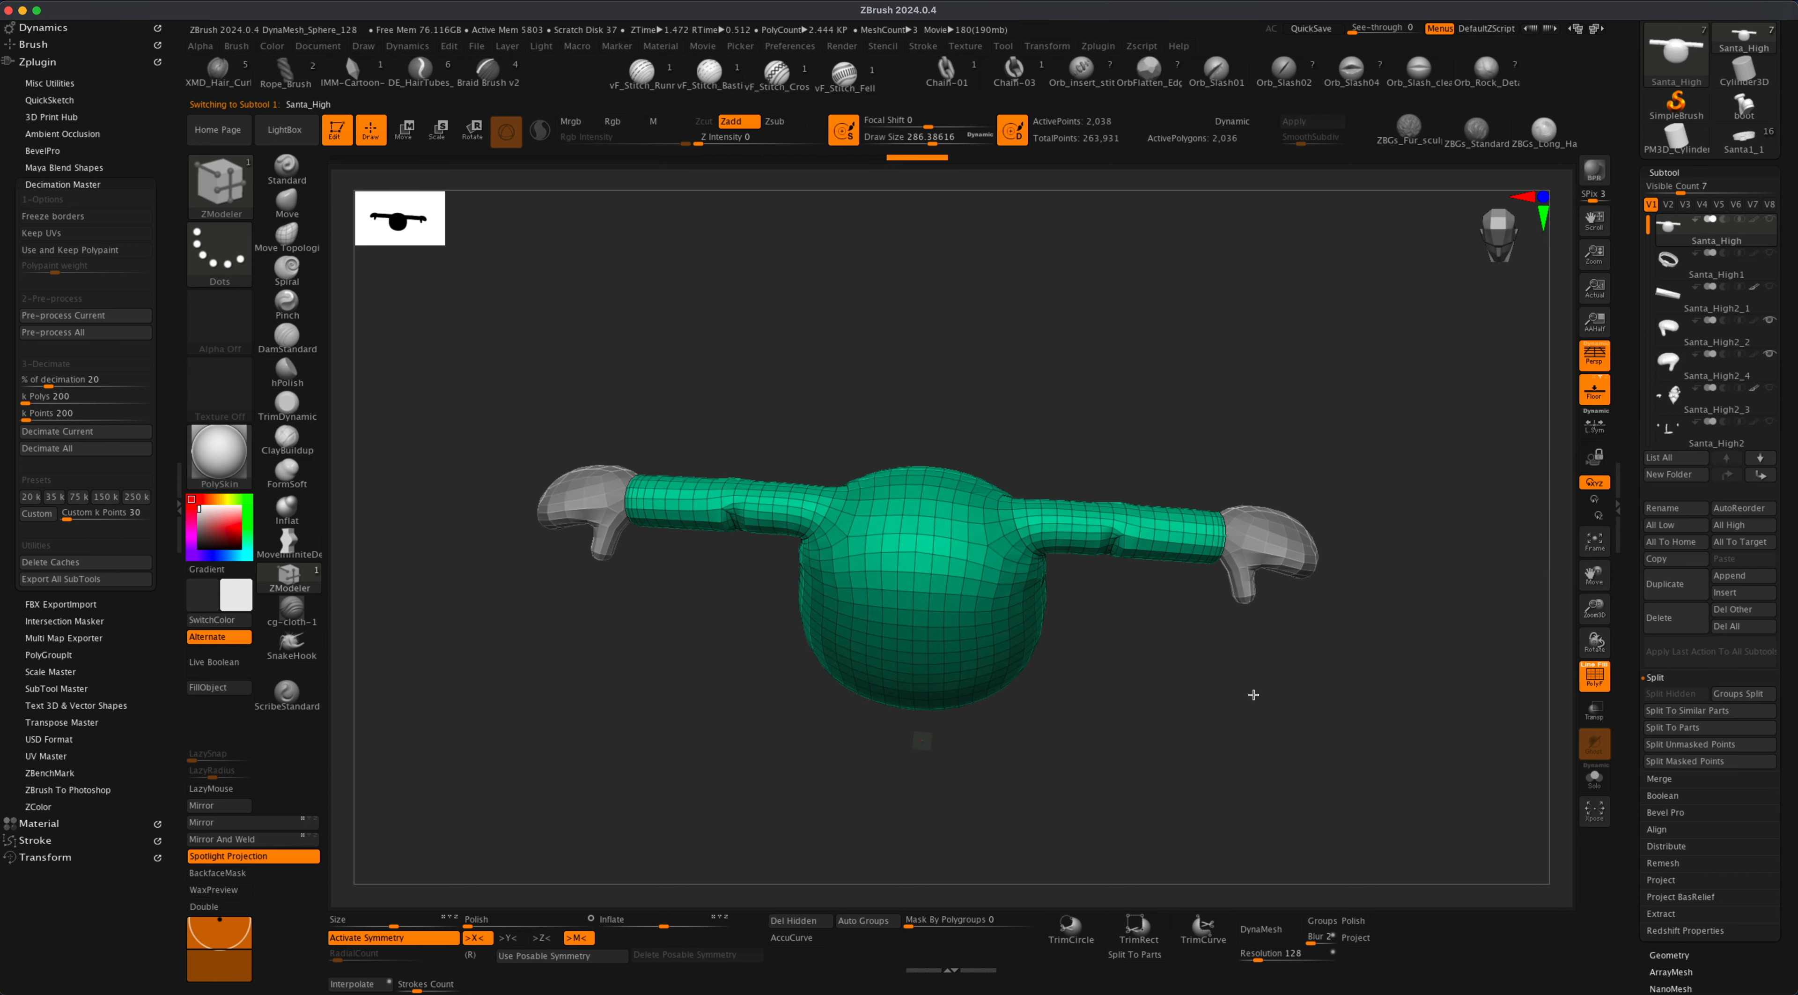
left_click_drag(1253, 695, 1264, 730, "alt")
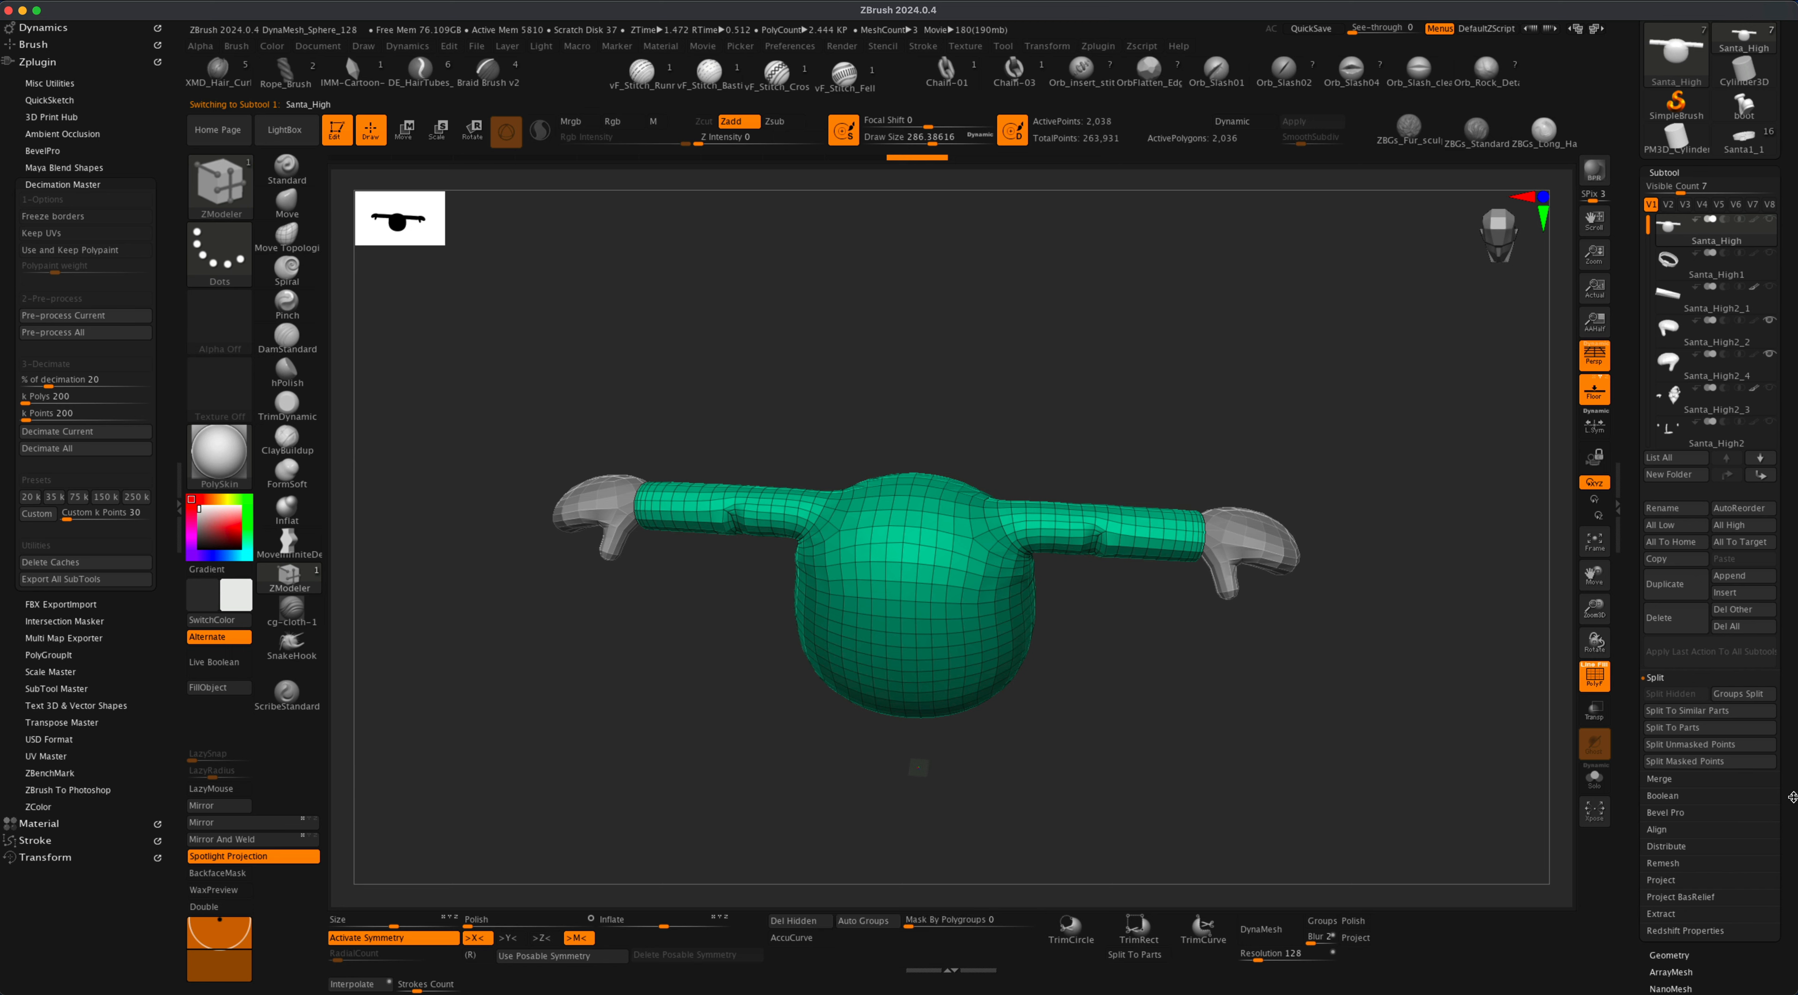
left_click_drag(1792, 797, 1792, 752)
left_click(1680, 569)
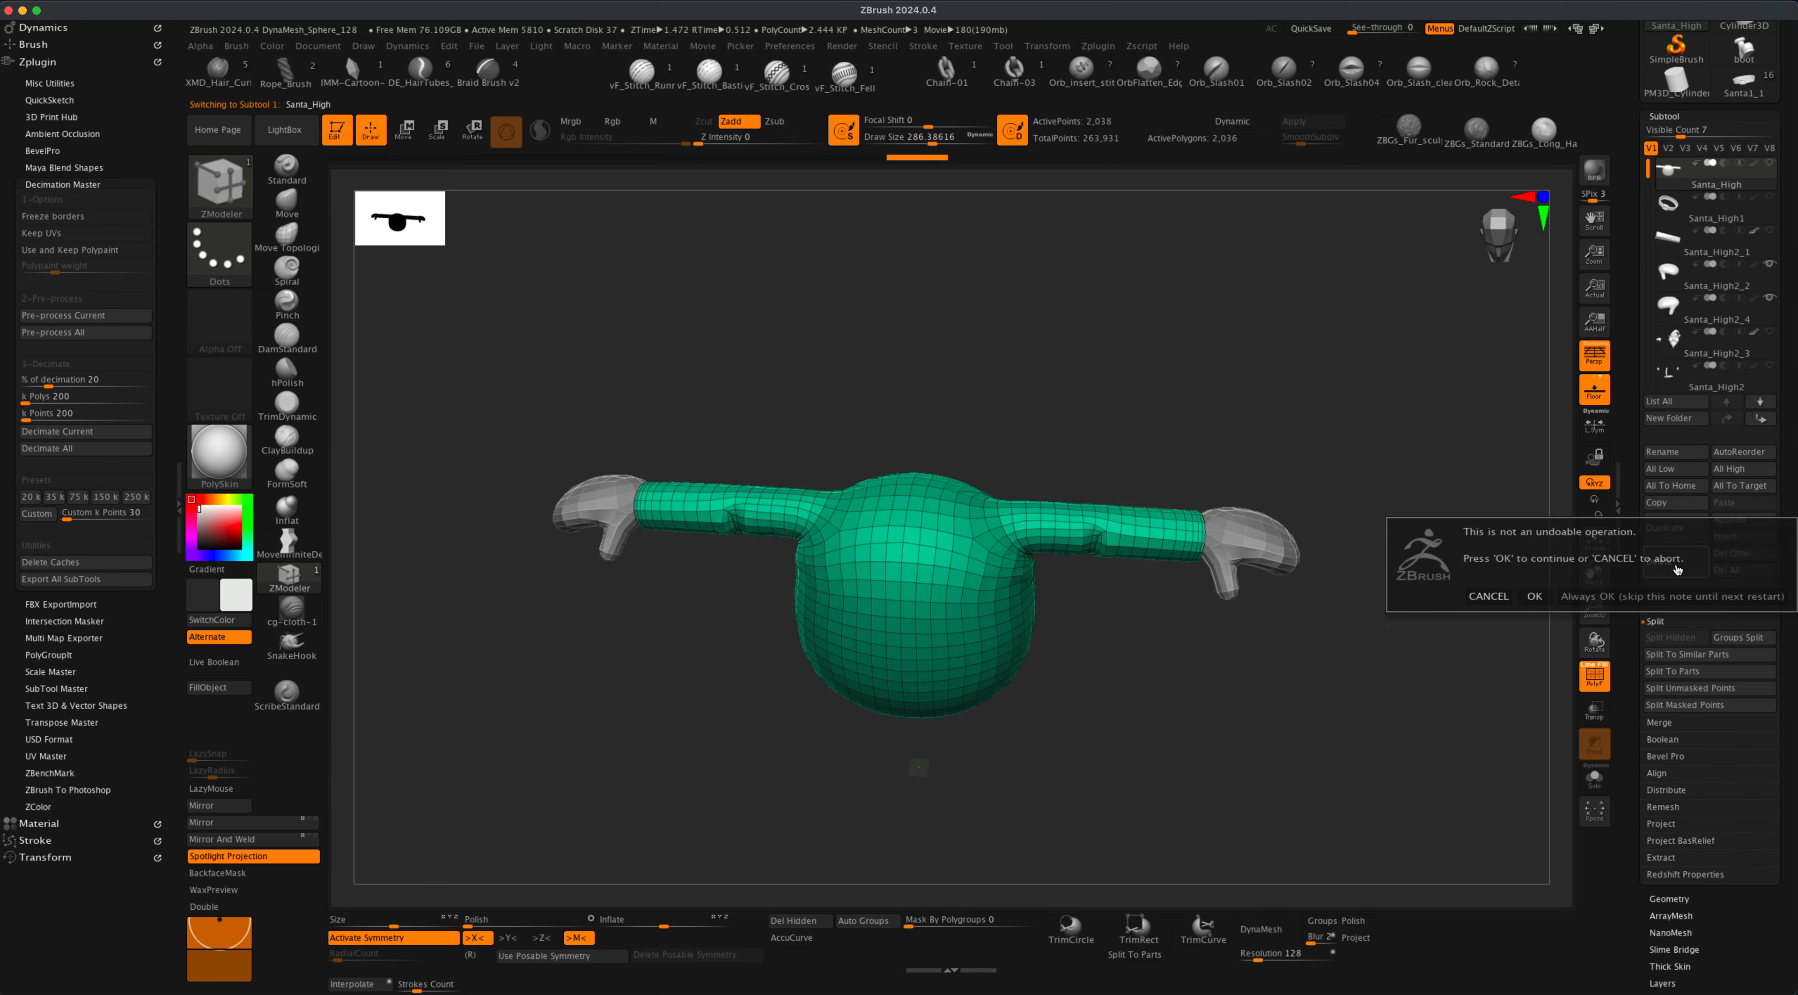
left_click(1535, 596)
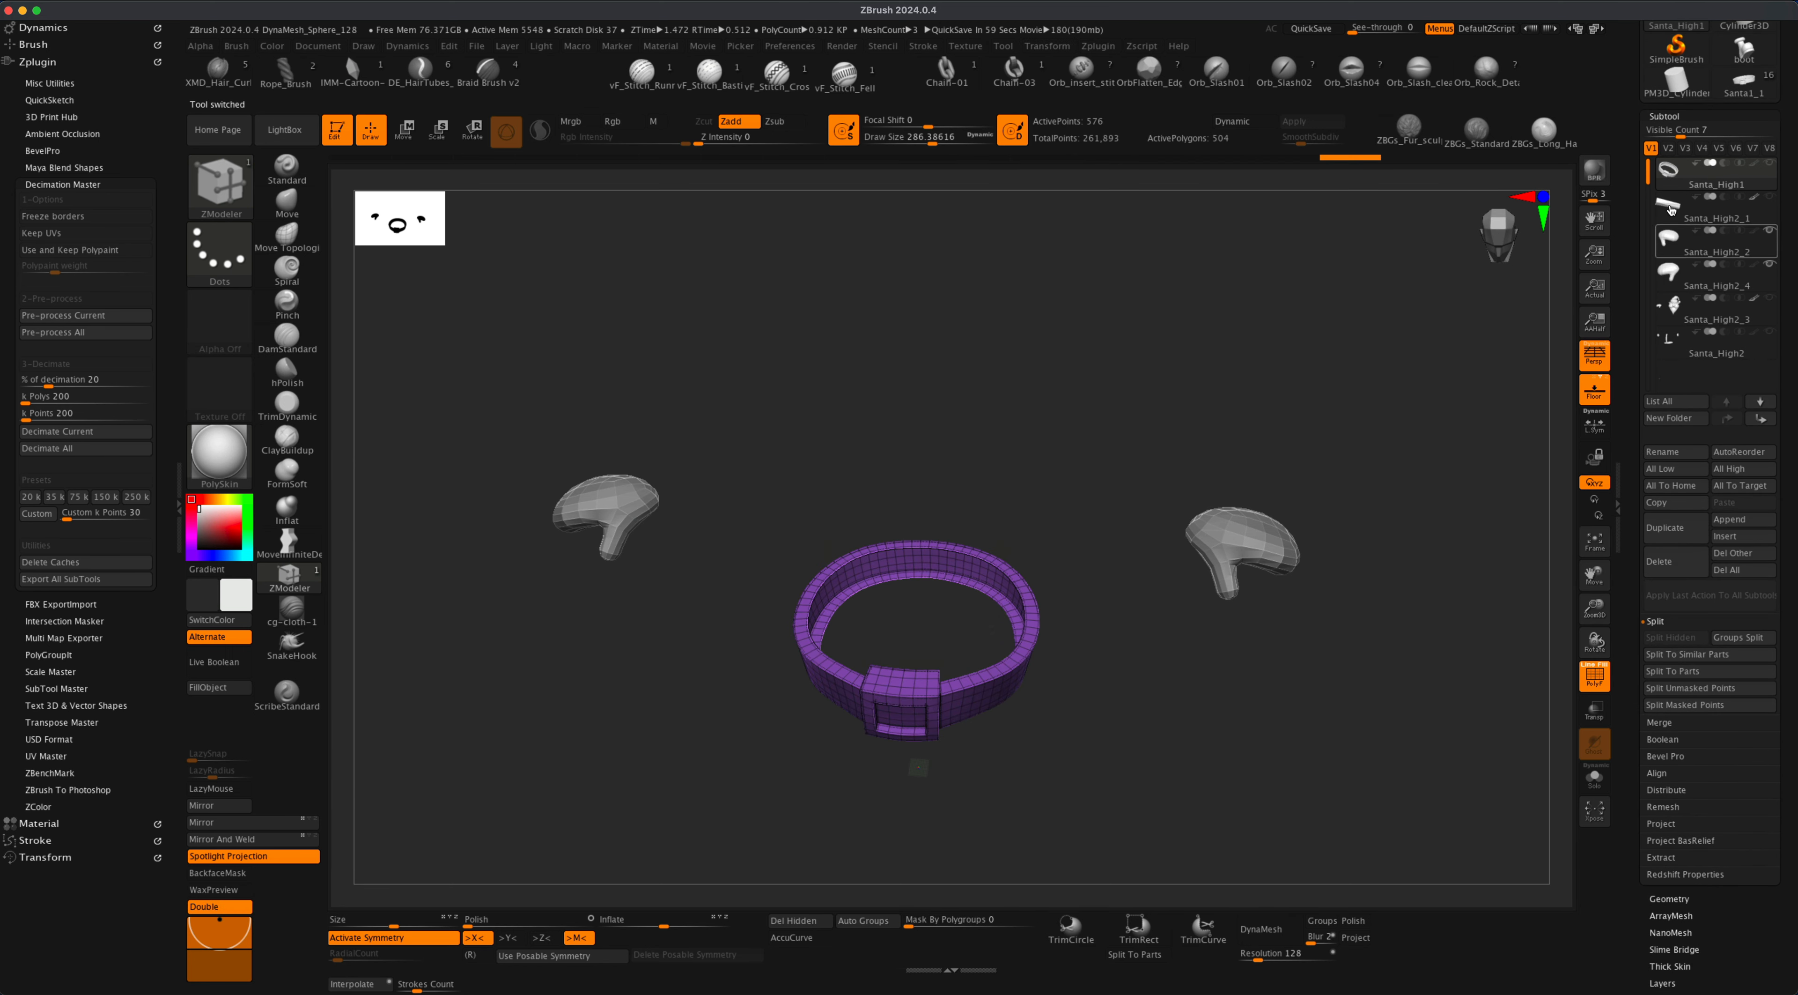
Move the Santa_High2 trims subtool up one place, above the high-resolution head subtool.
mouse_move(1668, 175)
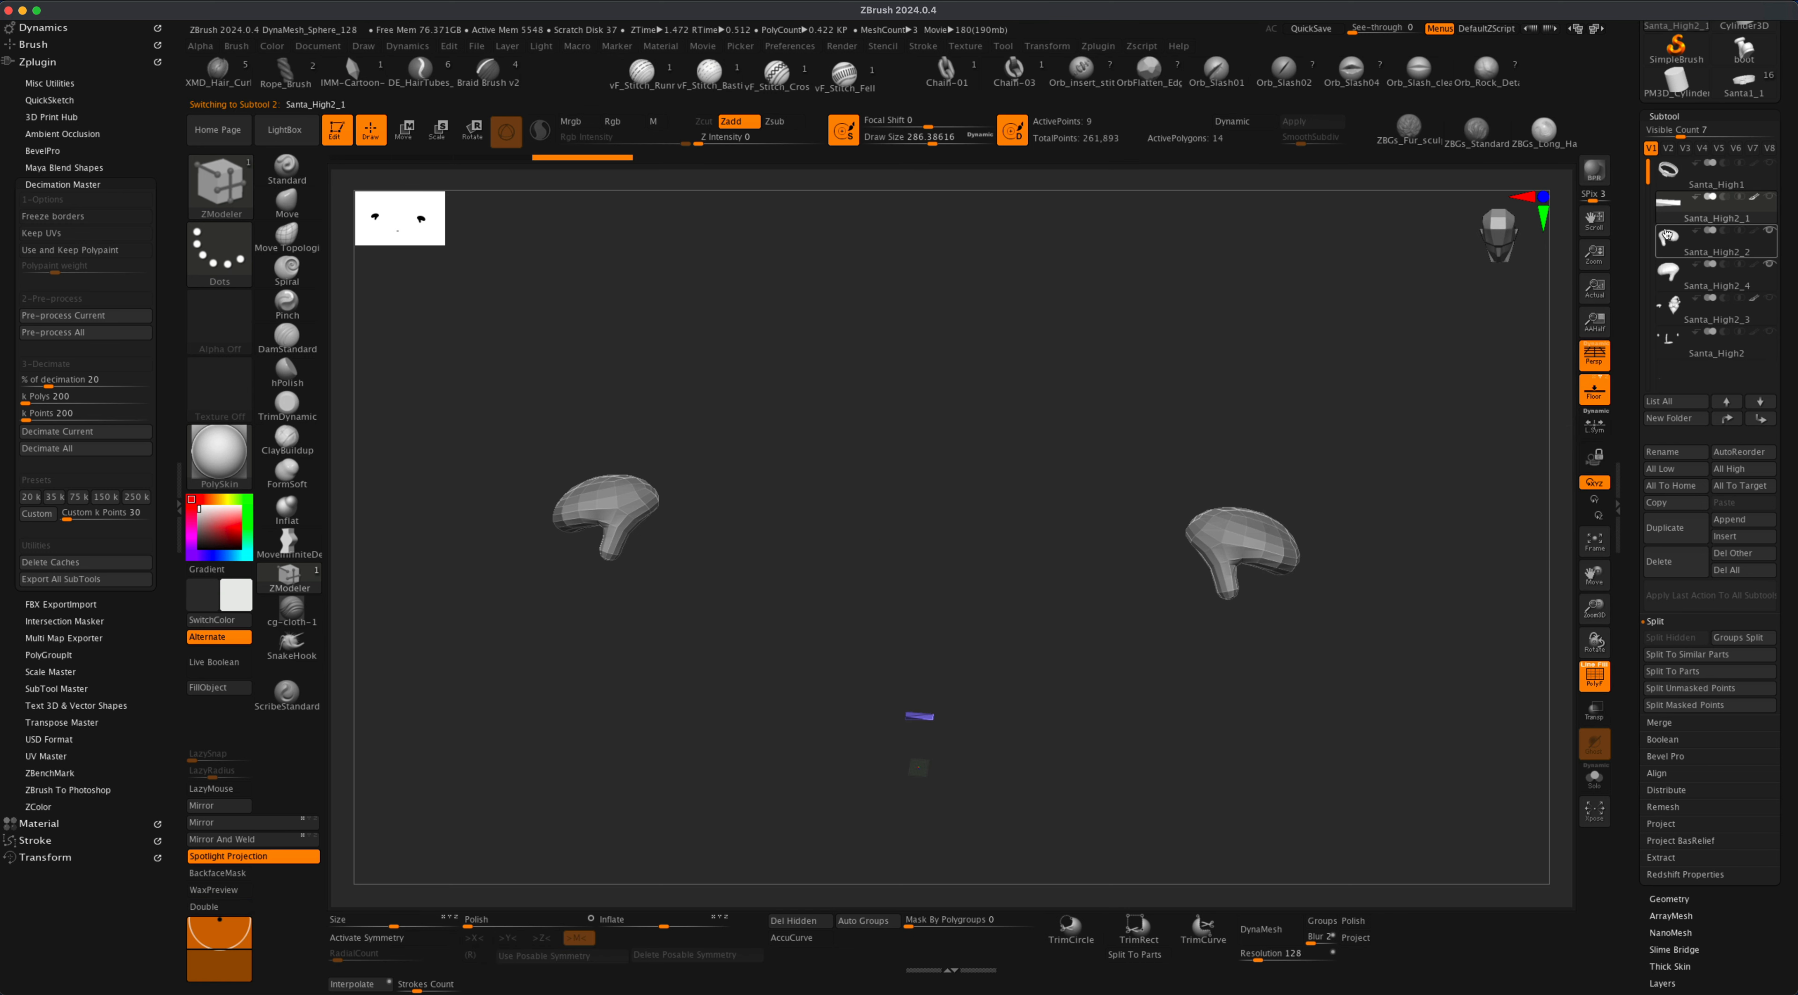
left_click(1669, 273)
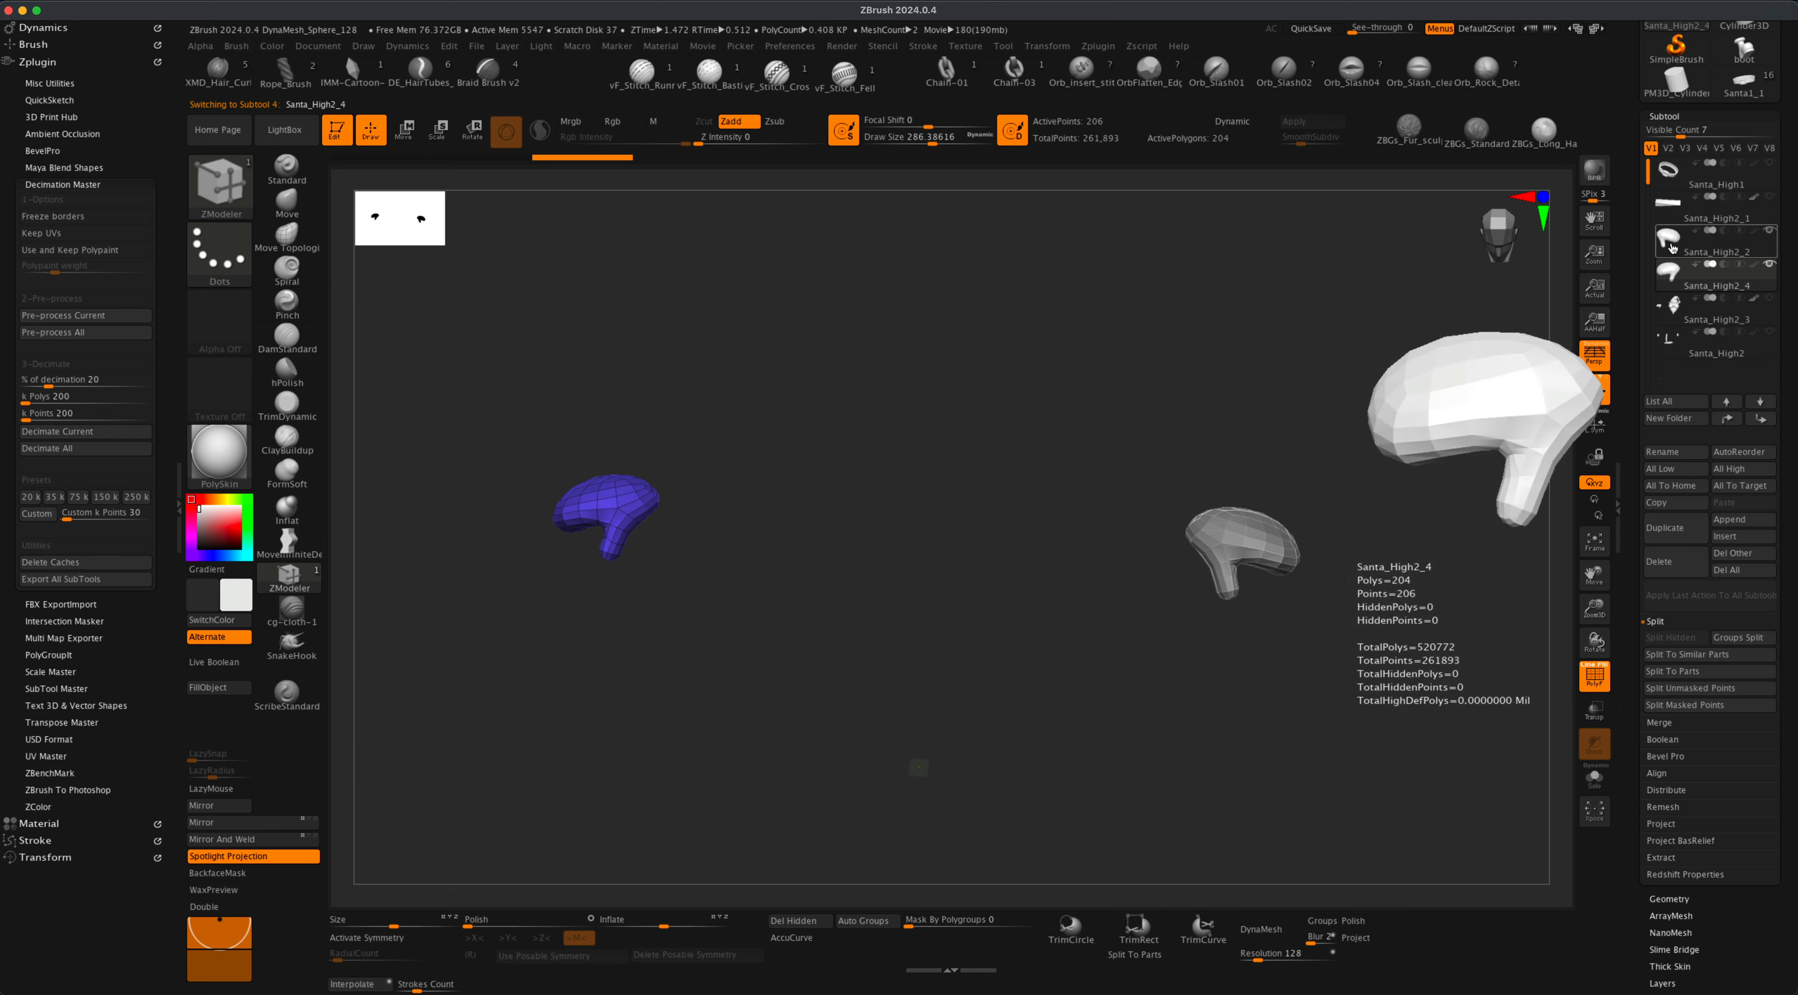
mouse_move(1672, 168)
left_click(1662, 339)
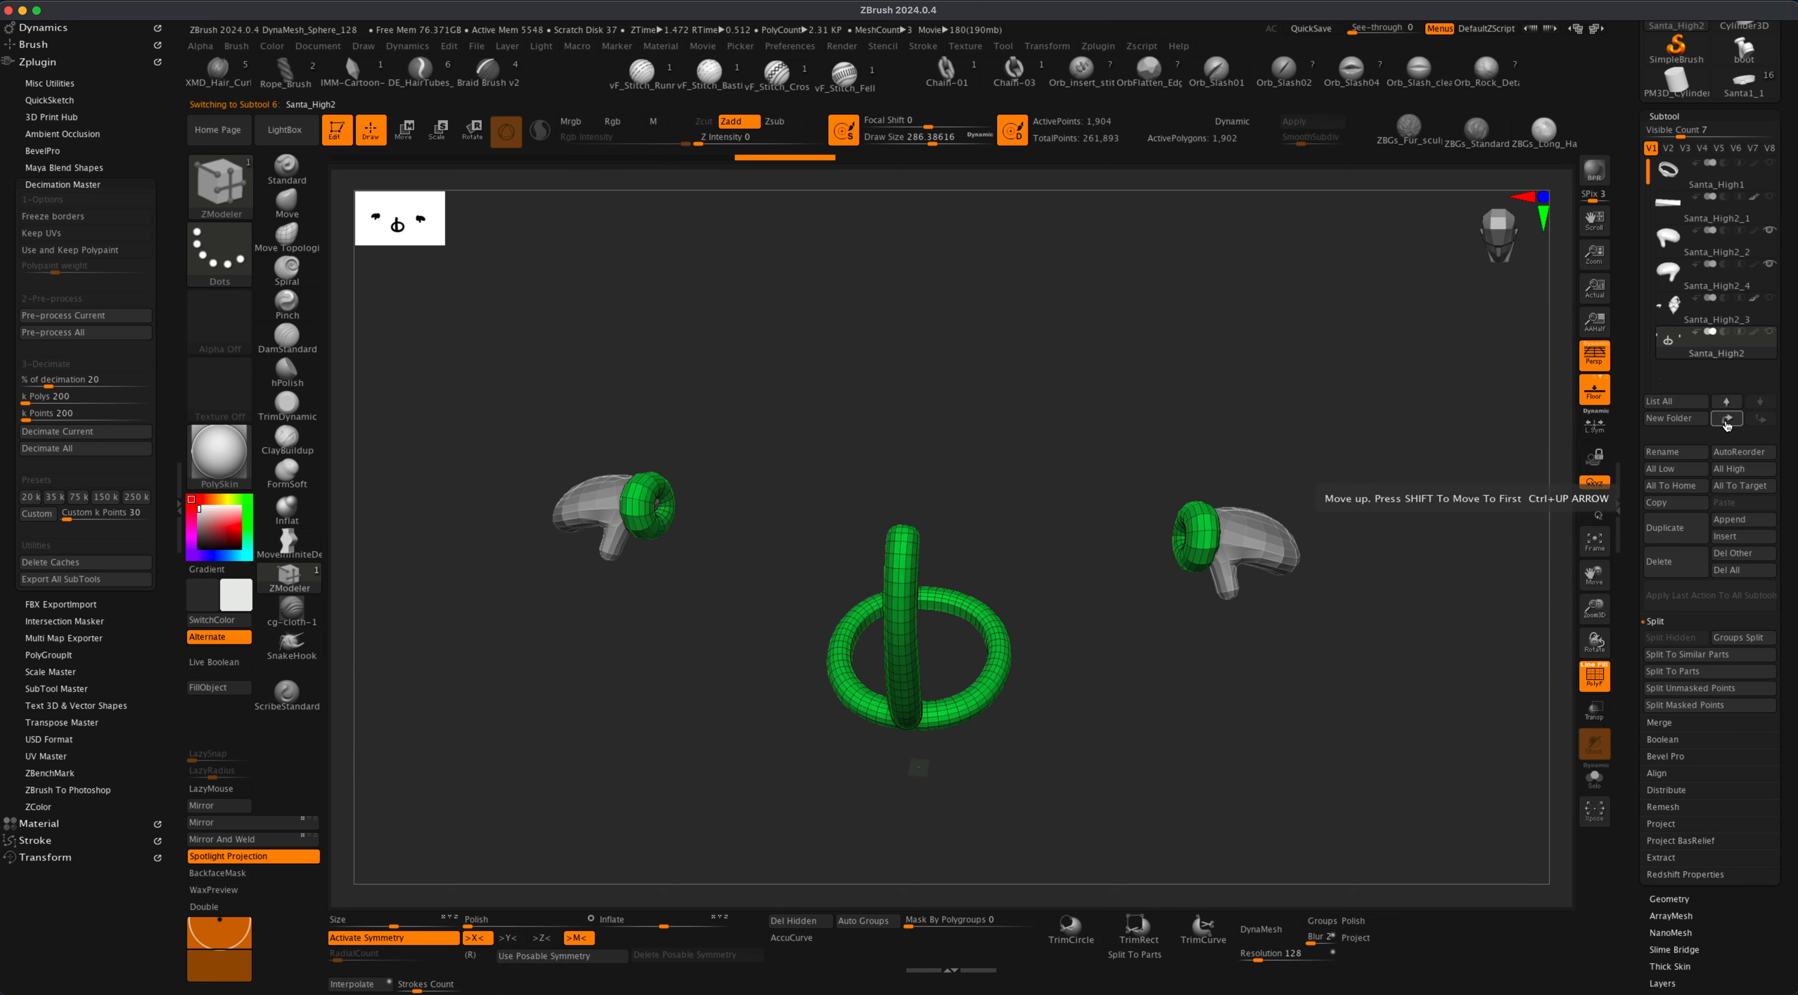
left_click(1726, 420)
Merge the belt, buckle prong, both hands and trims down into the Santa_High1 subtool.
left_click(1670, 171)
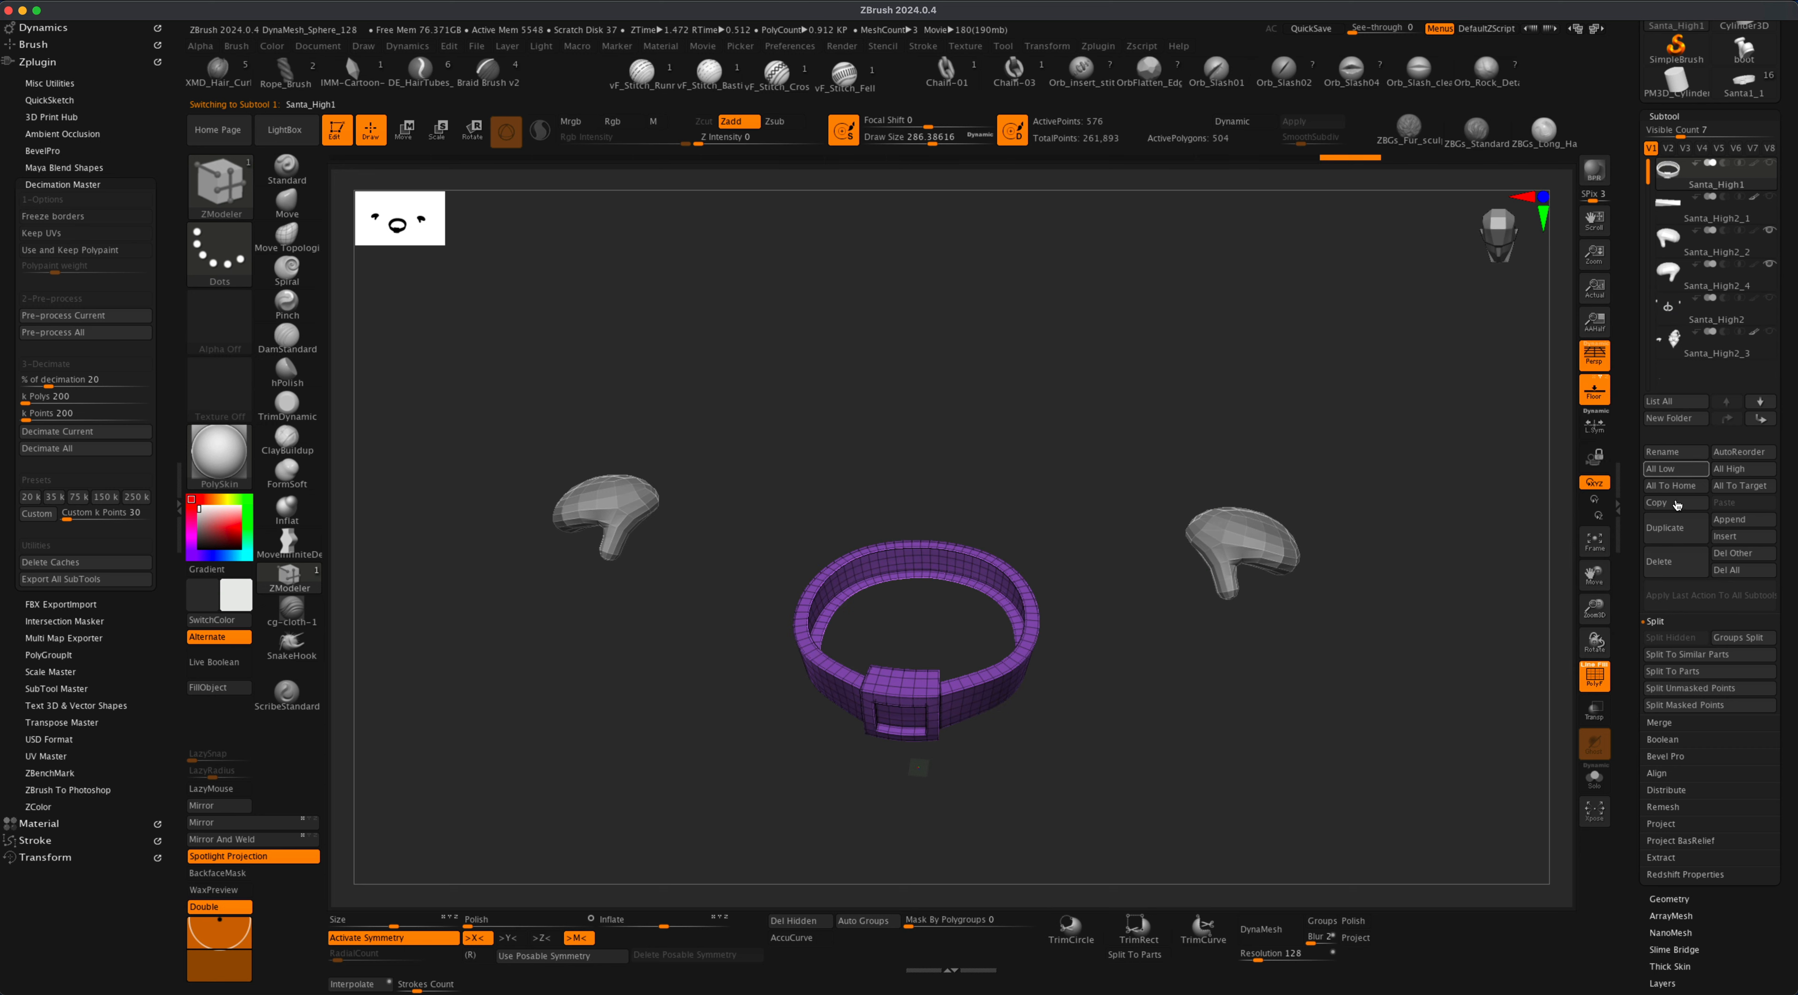
left_click(1673, 725)
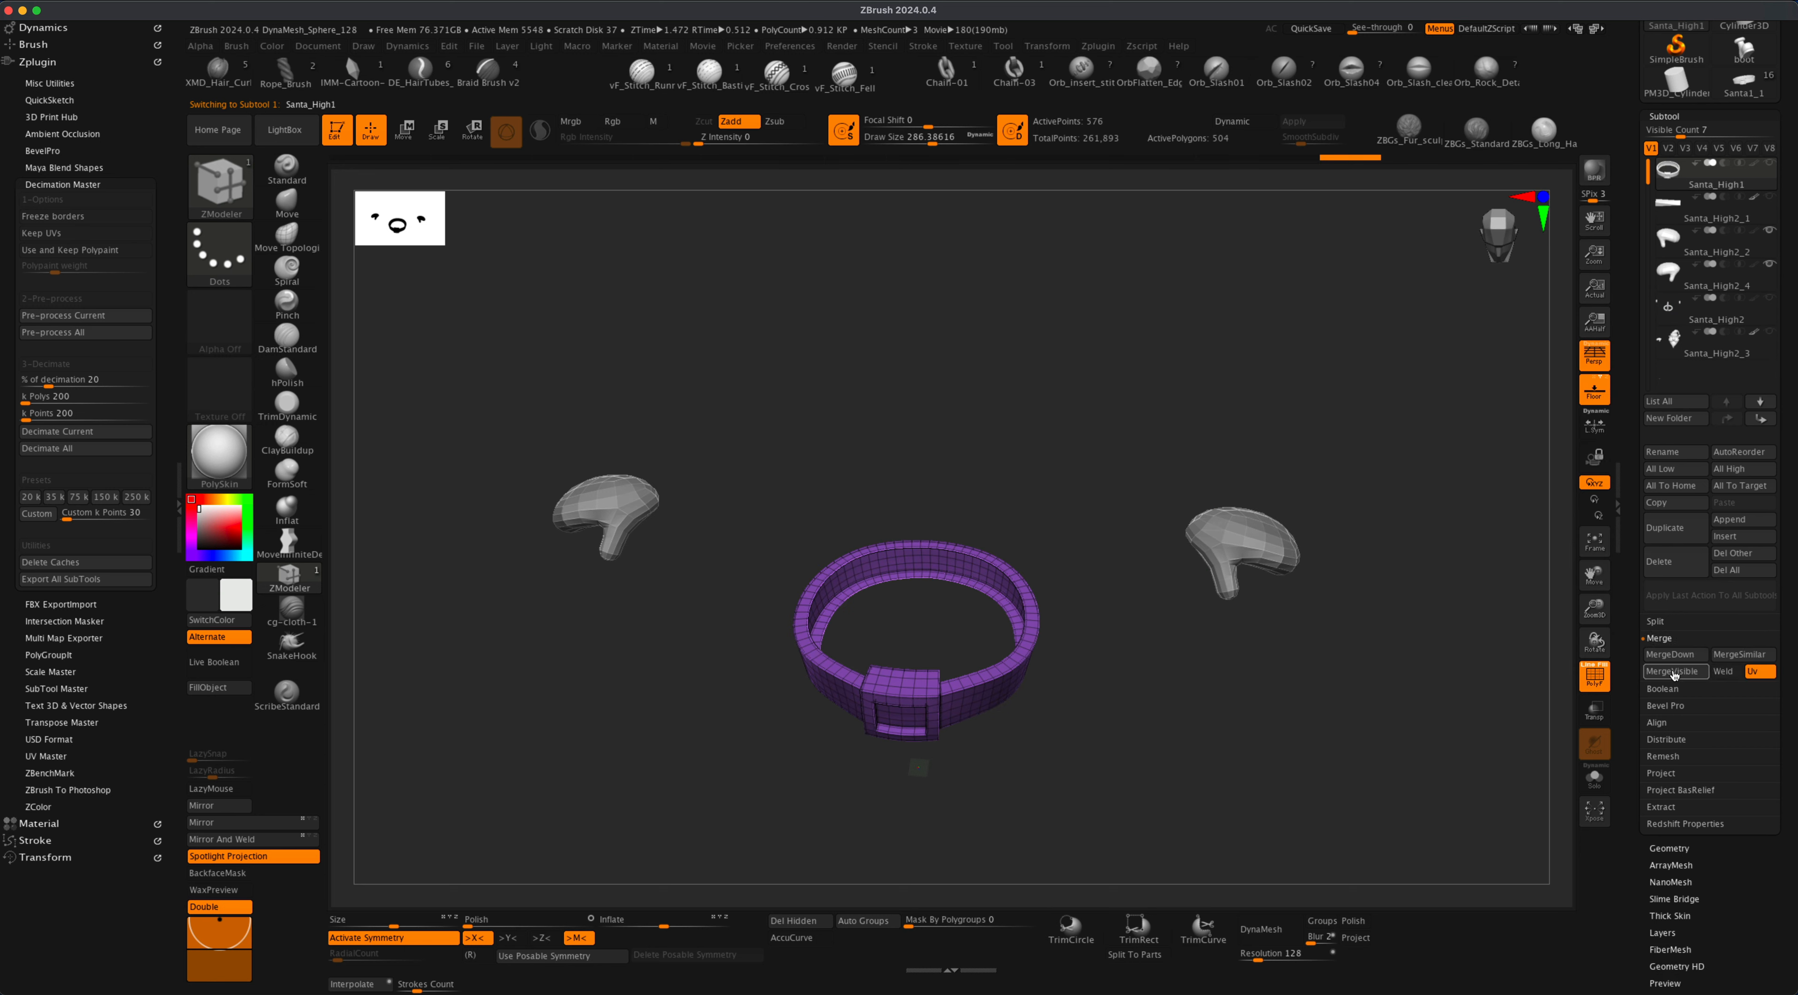
left_click(1674, 657)
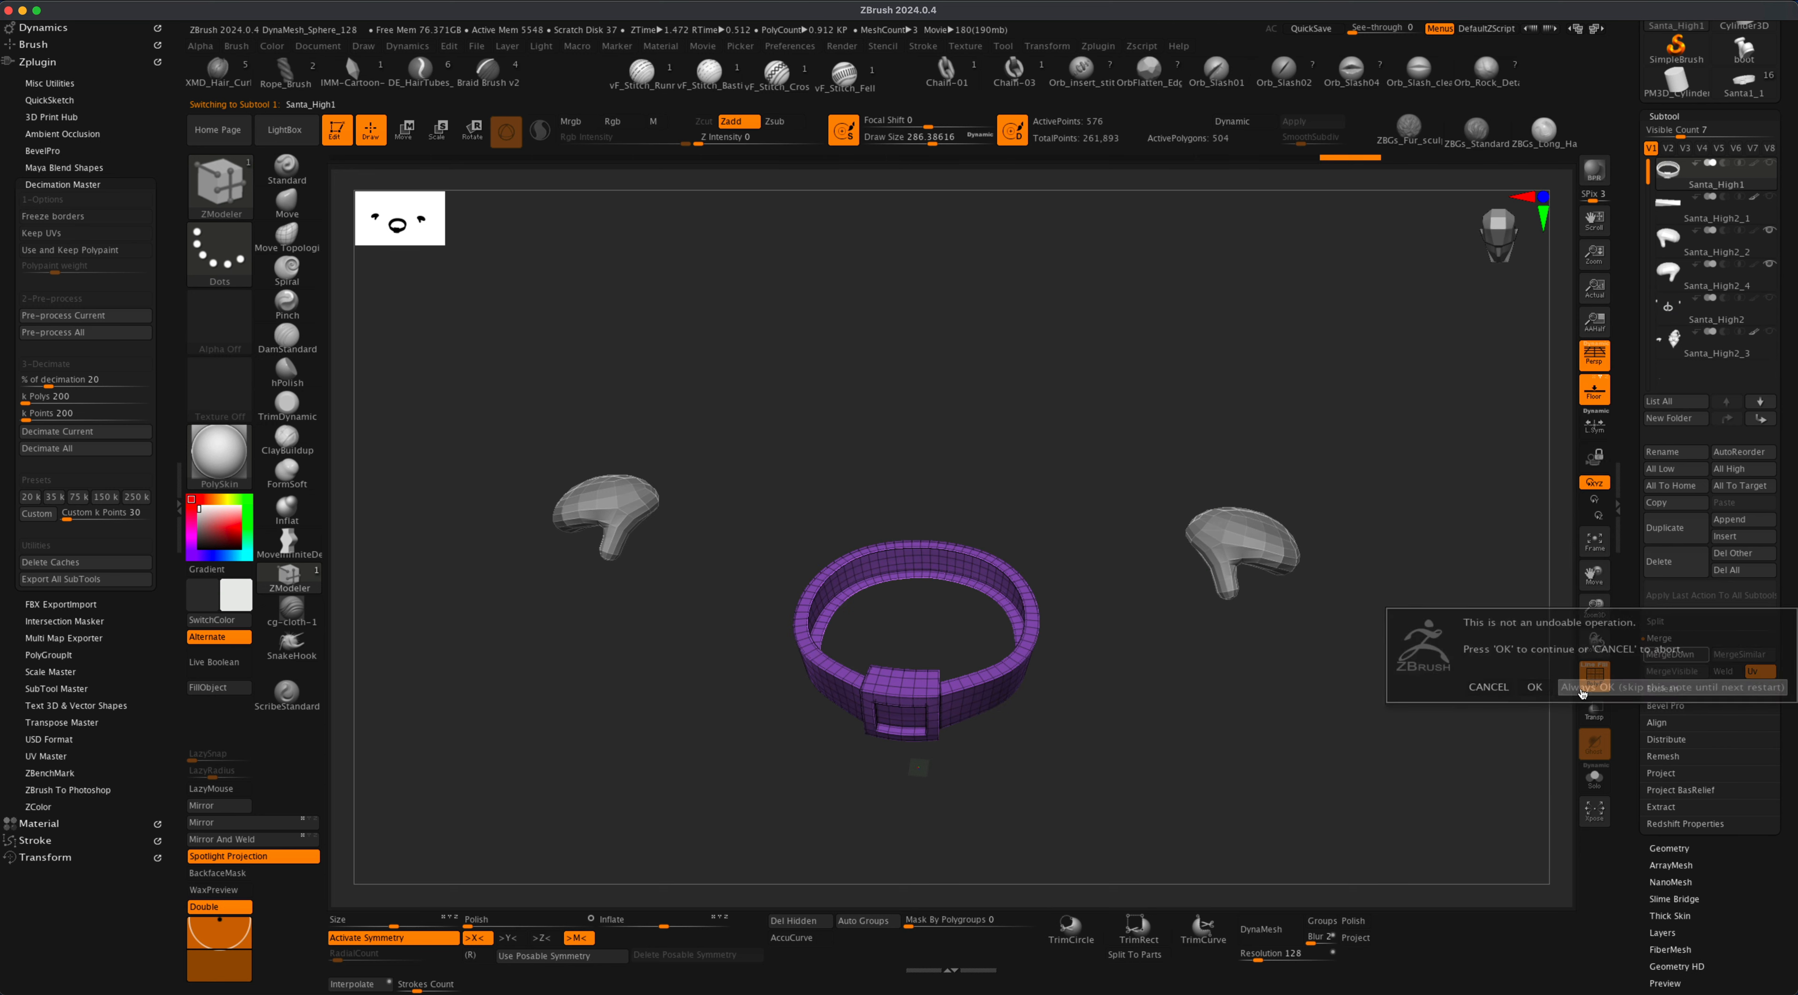
left_click(1670, 660)
left_click(1674, 657)
left_click(1675, 657)
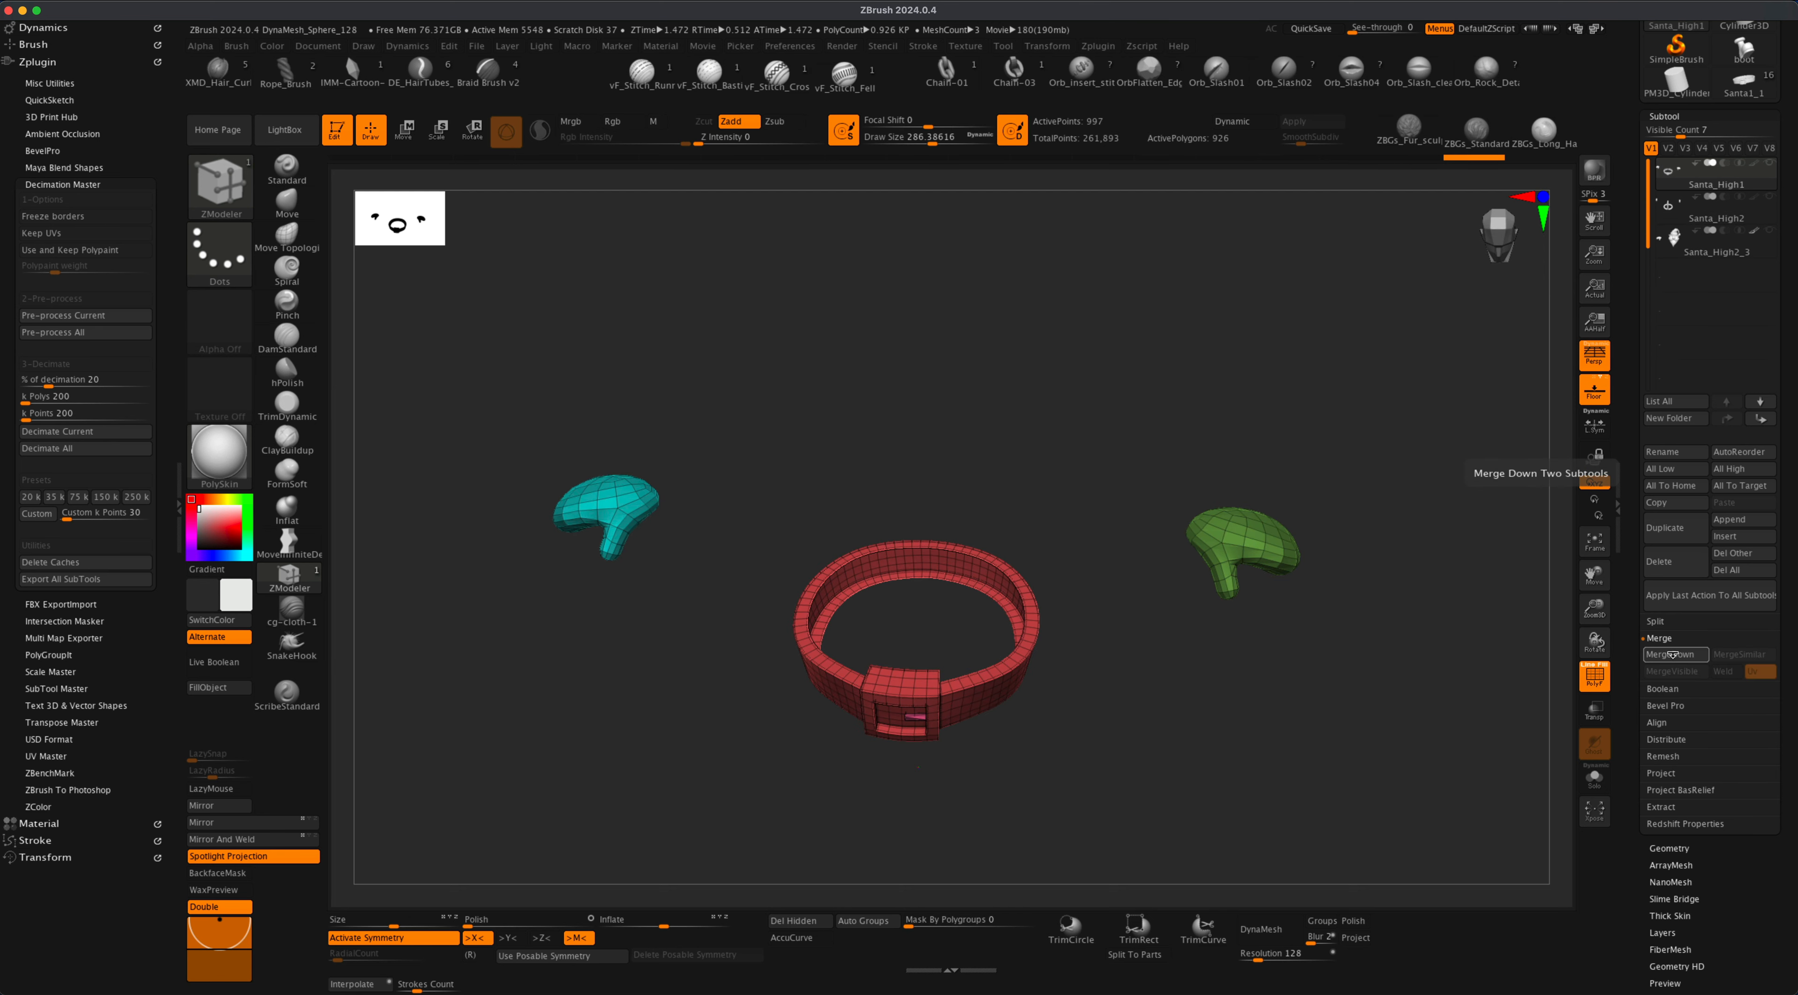
left_click(1675, 657)
left_click_drag(1473, 358, 1302, 405)
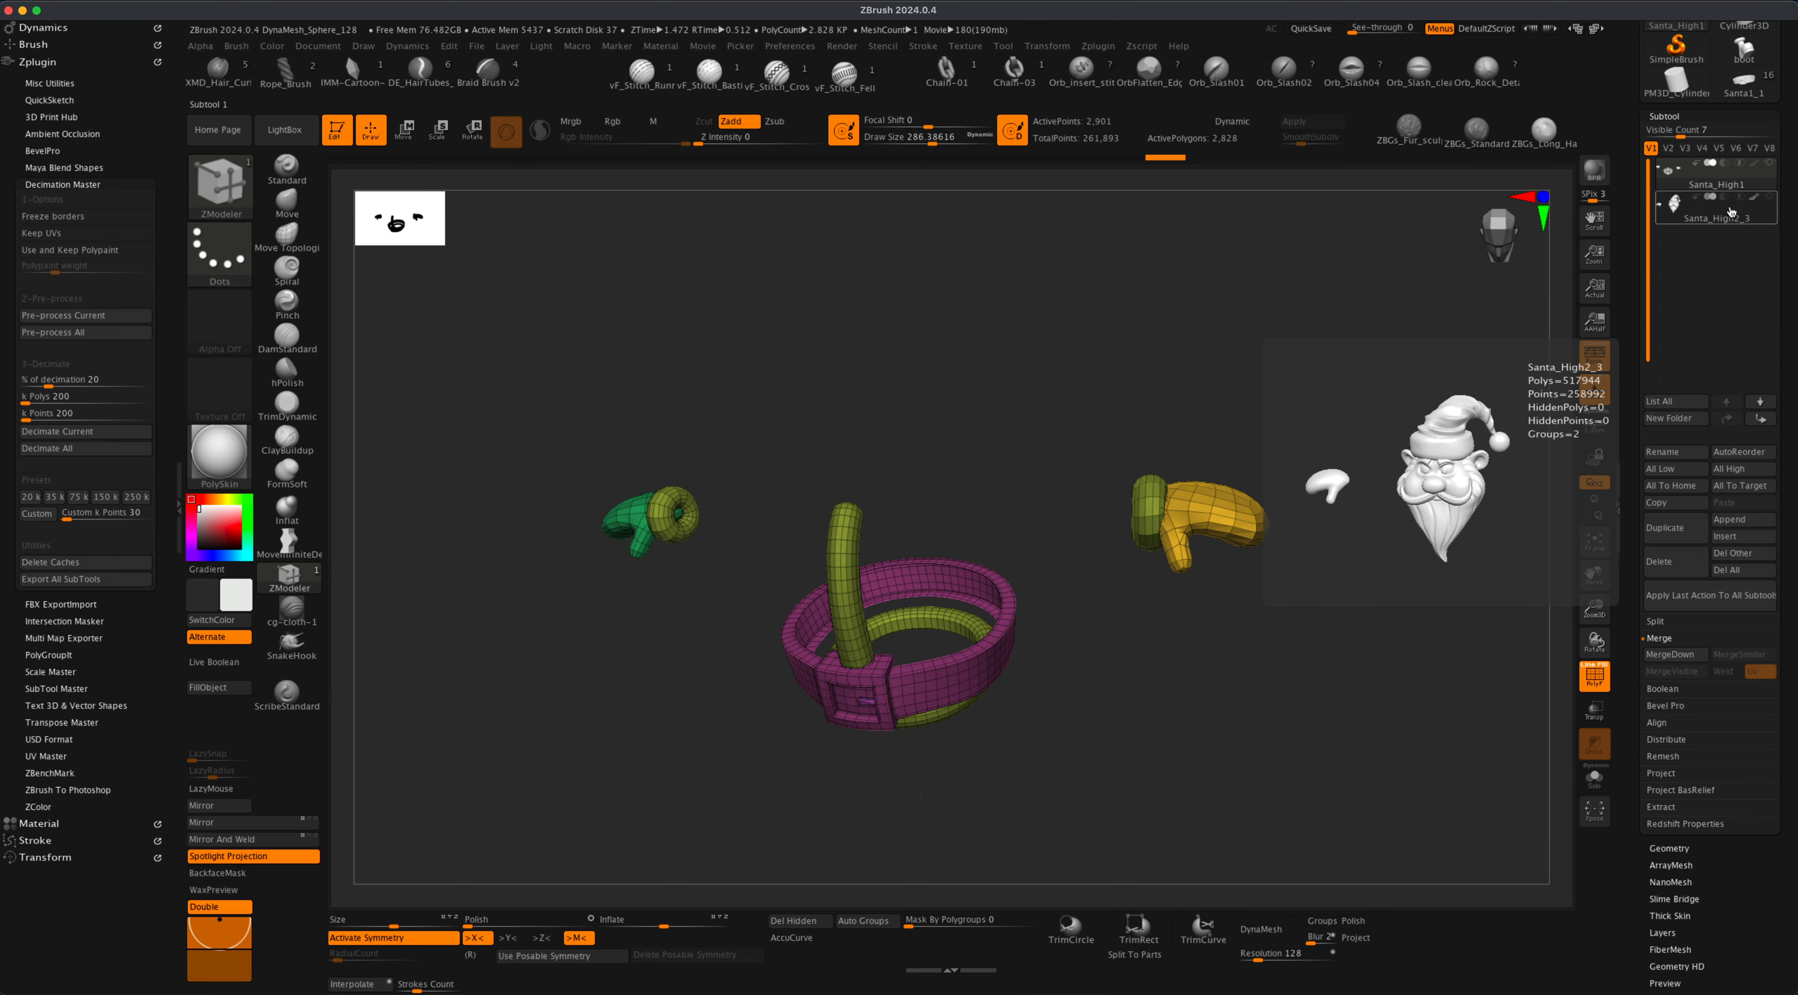
Mask the high-resolution hand in Santa_High2_3 and split the unmasked head into its own subtool.
left_click(1731, 212)
left_click_drag(1305, 521, 1179, 594, "alt")
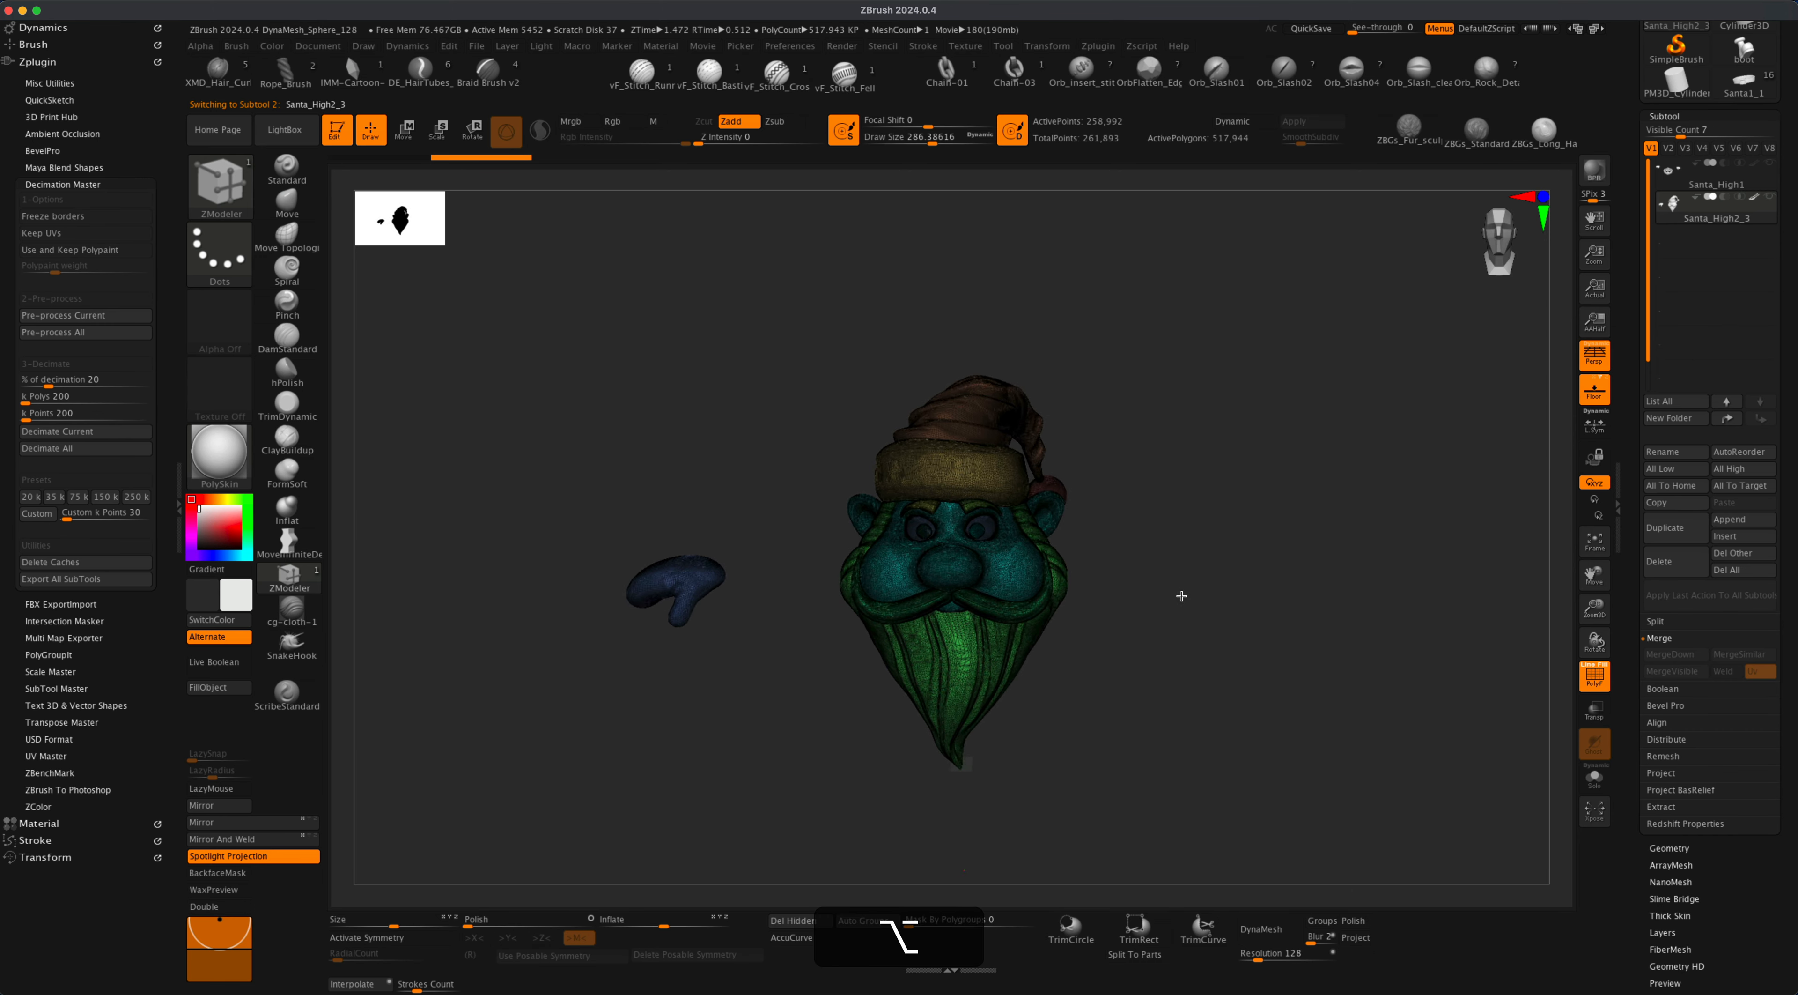
left_click_drag(525, 483, 758, 692, "super")
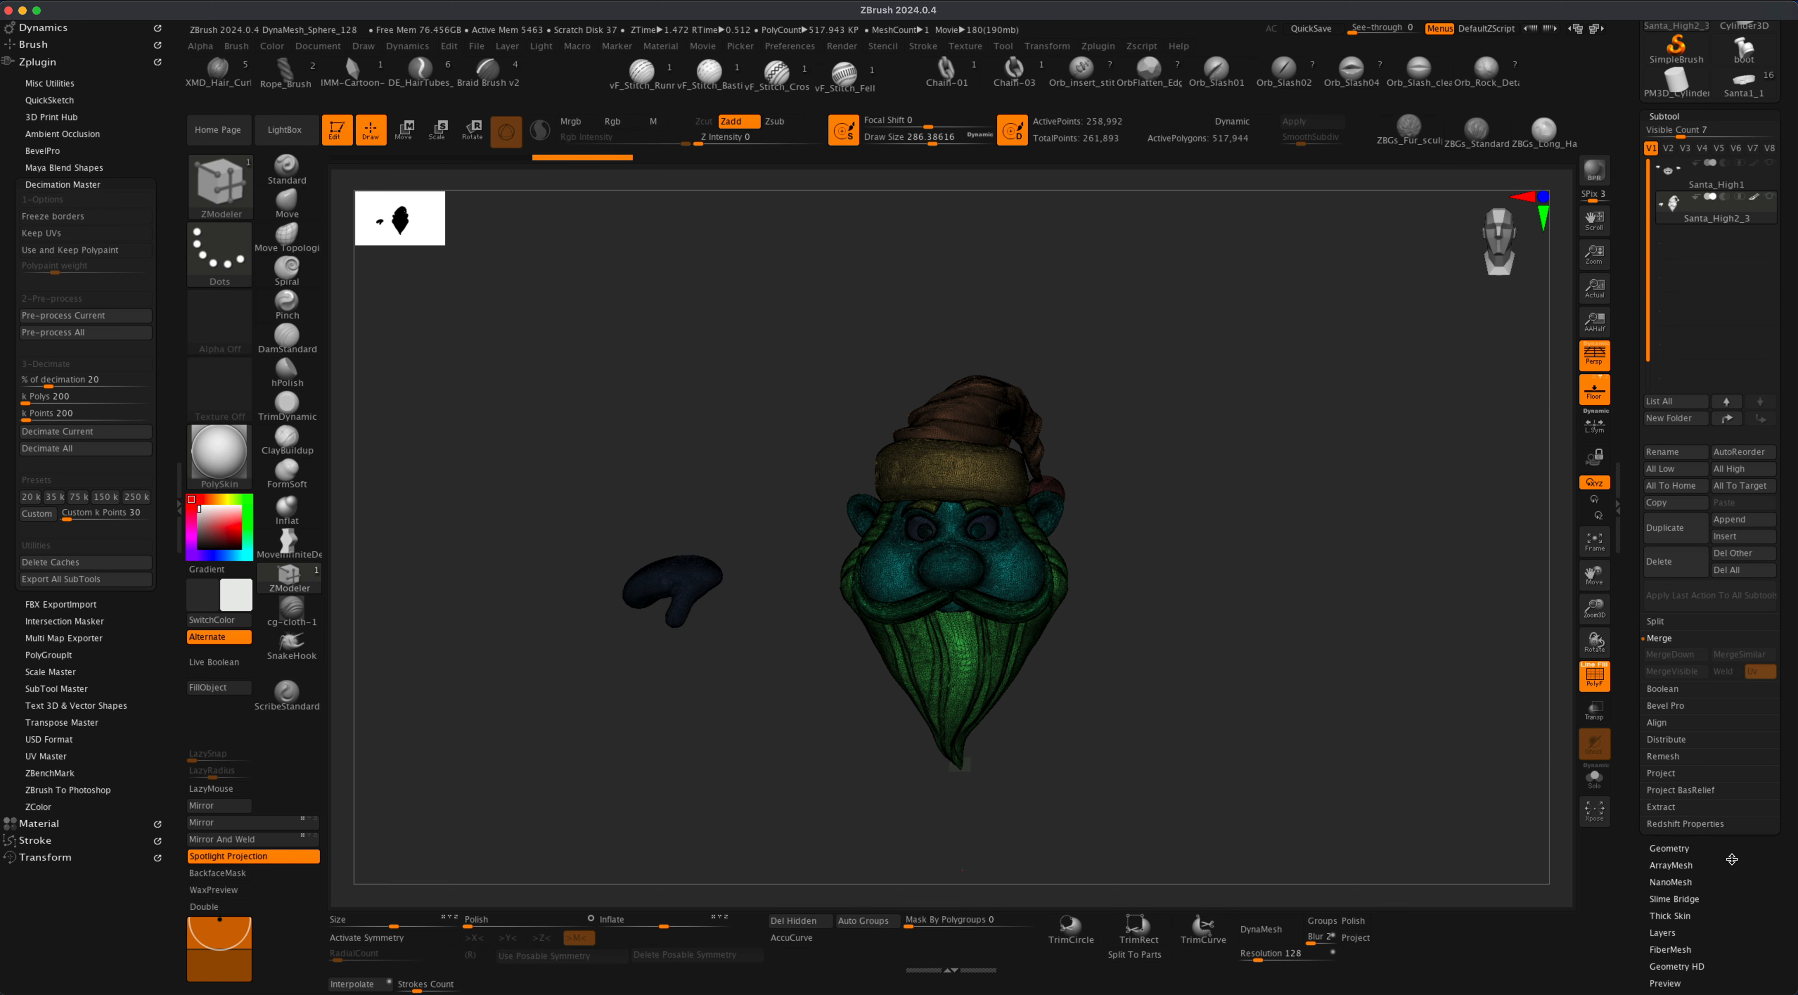
scroll(1733, 809, "down", 2)
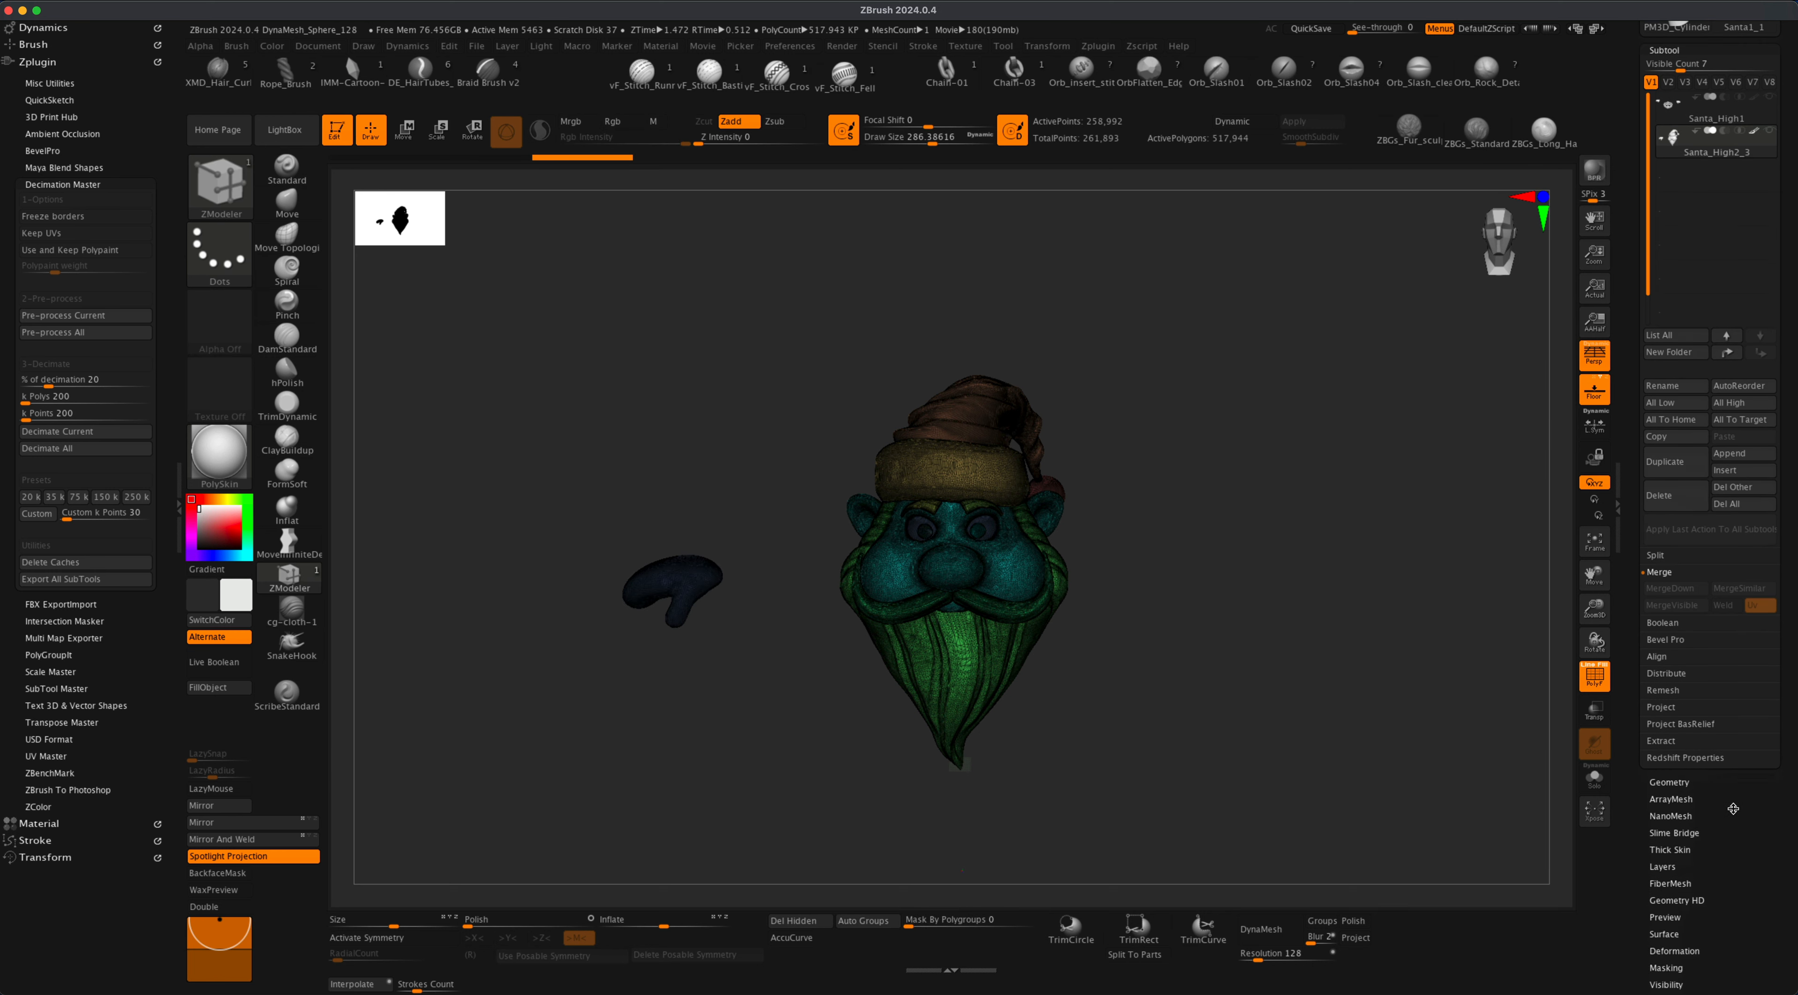
left_click(1661, 556)
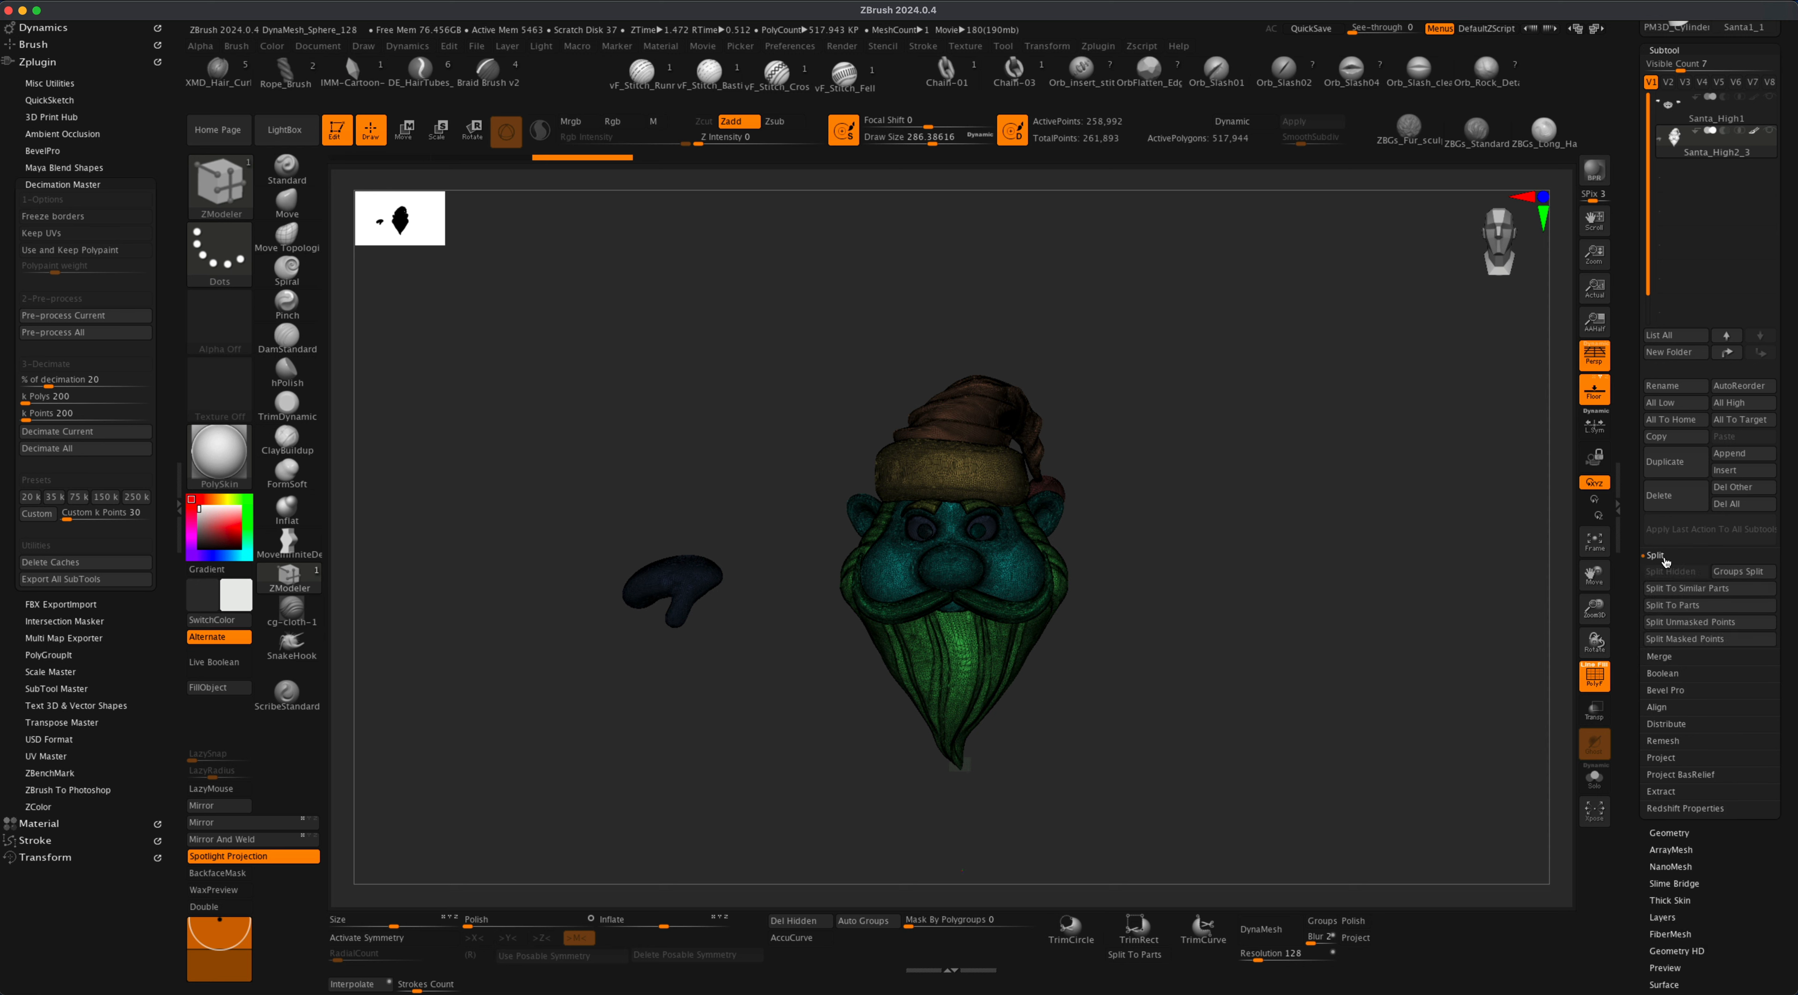
left_click(1672, 623)
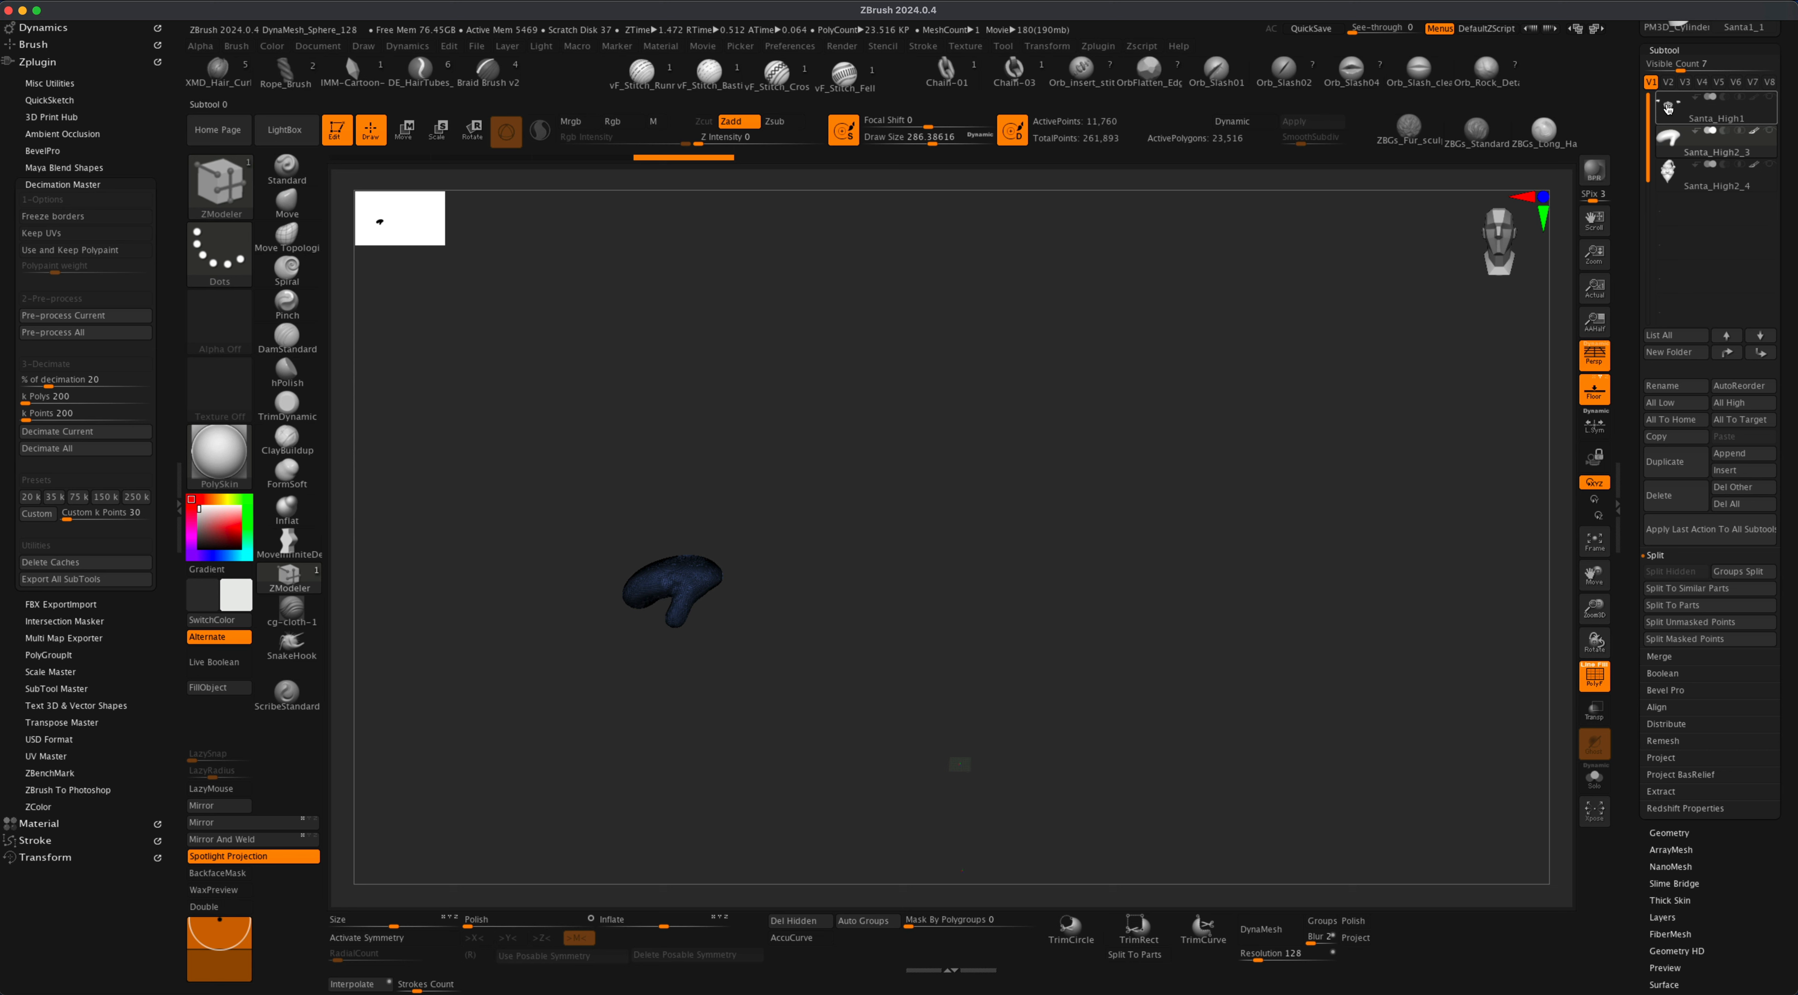
Delete the Santa_High2_3 subtool with the leftover high-resolution hand.
mouse_move(1688, 112)
left_click(1653, 494)
left_click(1539, 525)
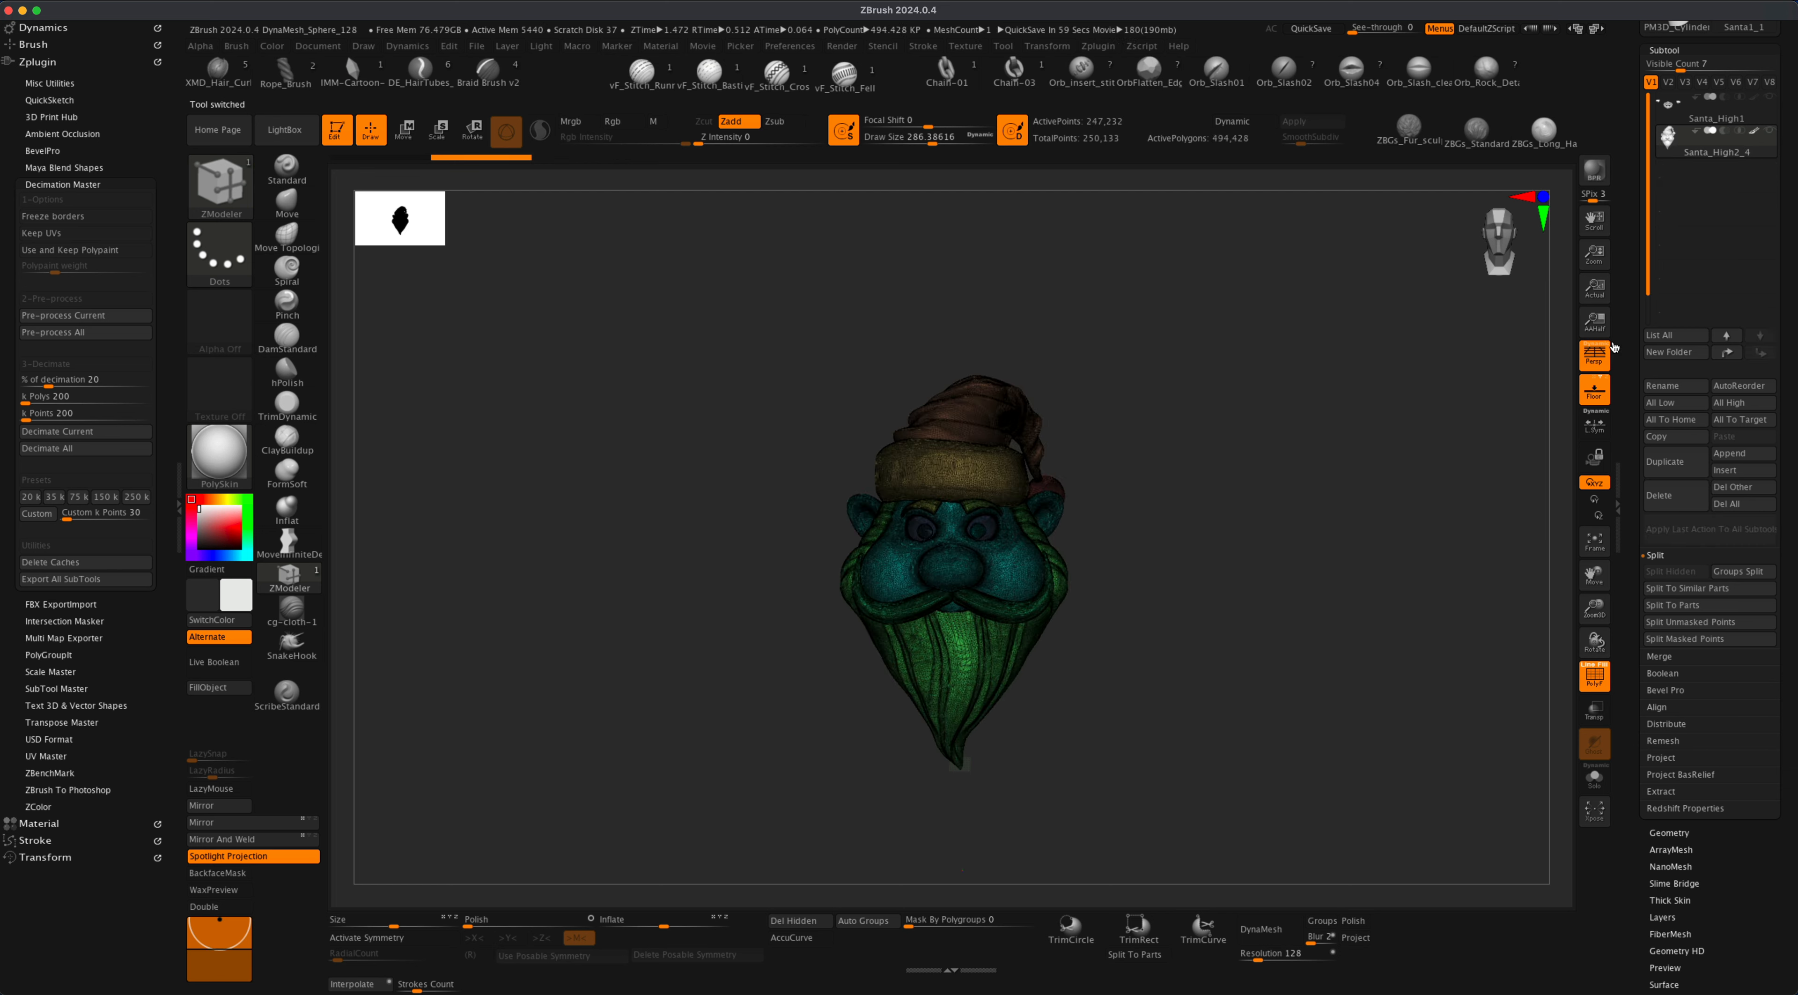
Split the Santa_High2_4 head into separate subtools by similar parts.
left_click_drag(1194, 453, 1145, 545, "alt")
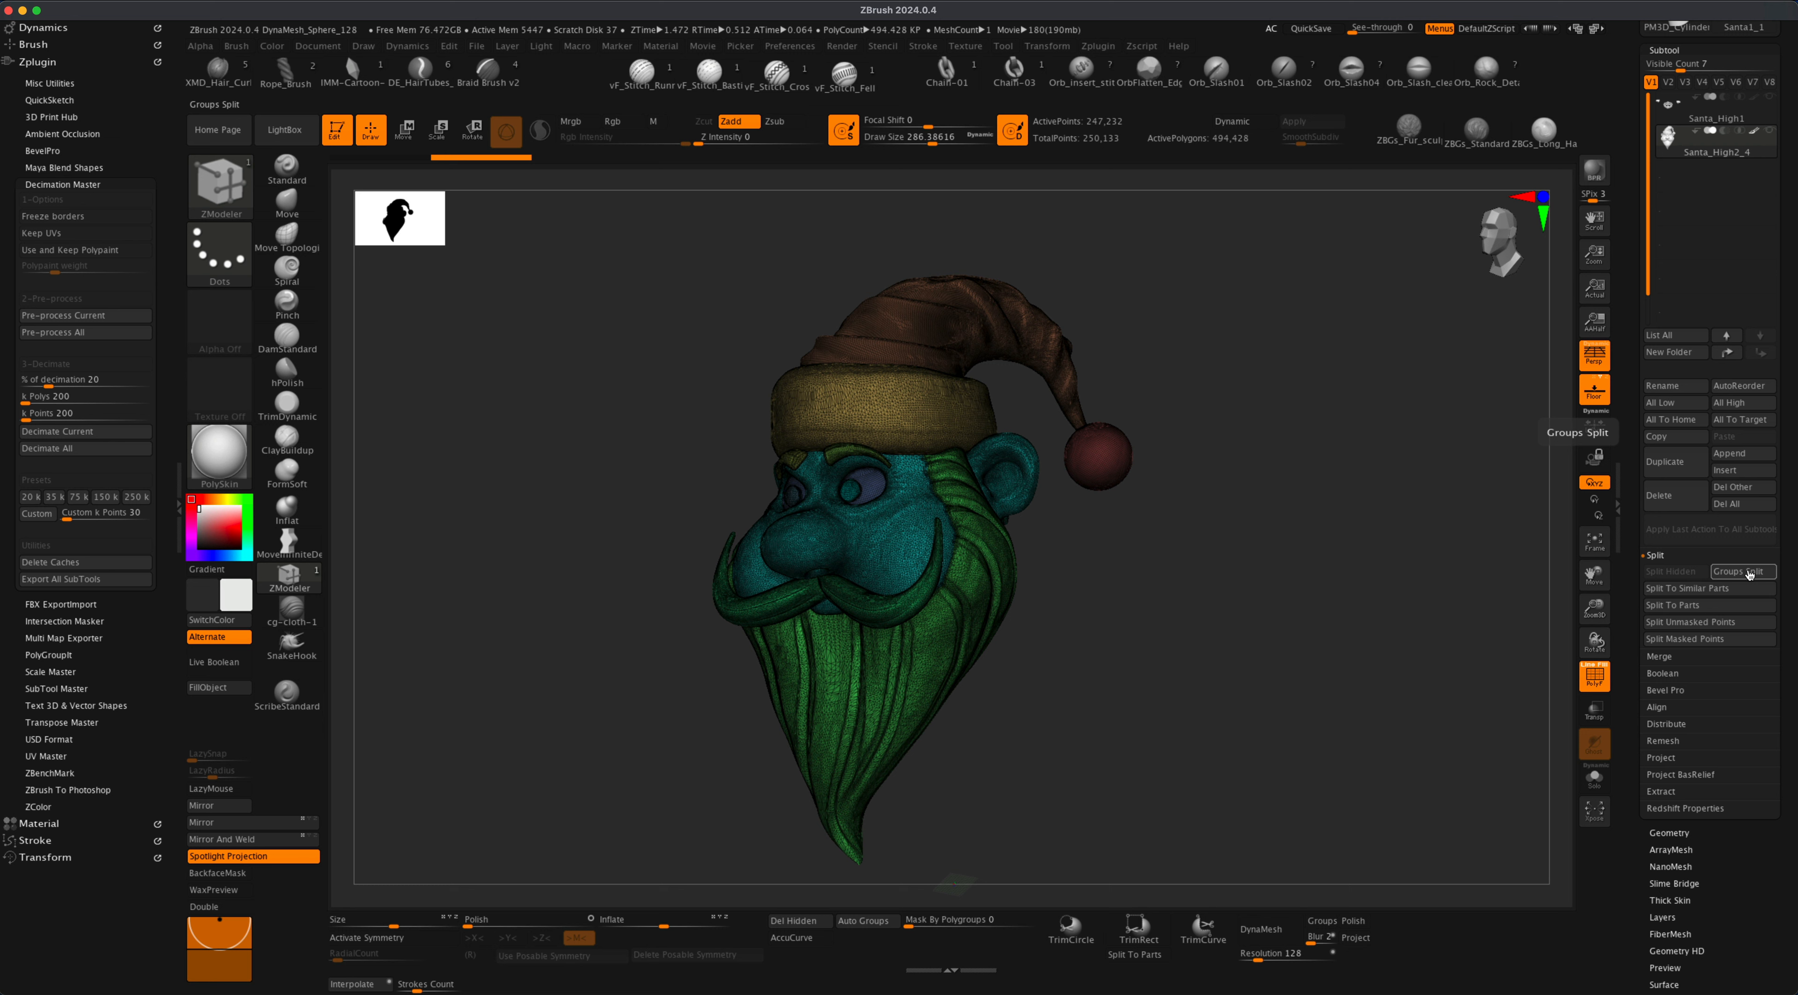
left_click(1699, 588)
left_click(1555, 621)
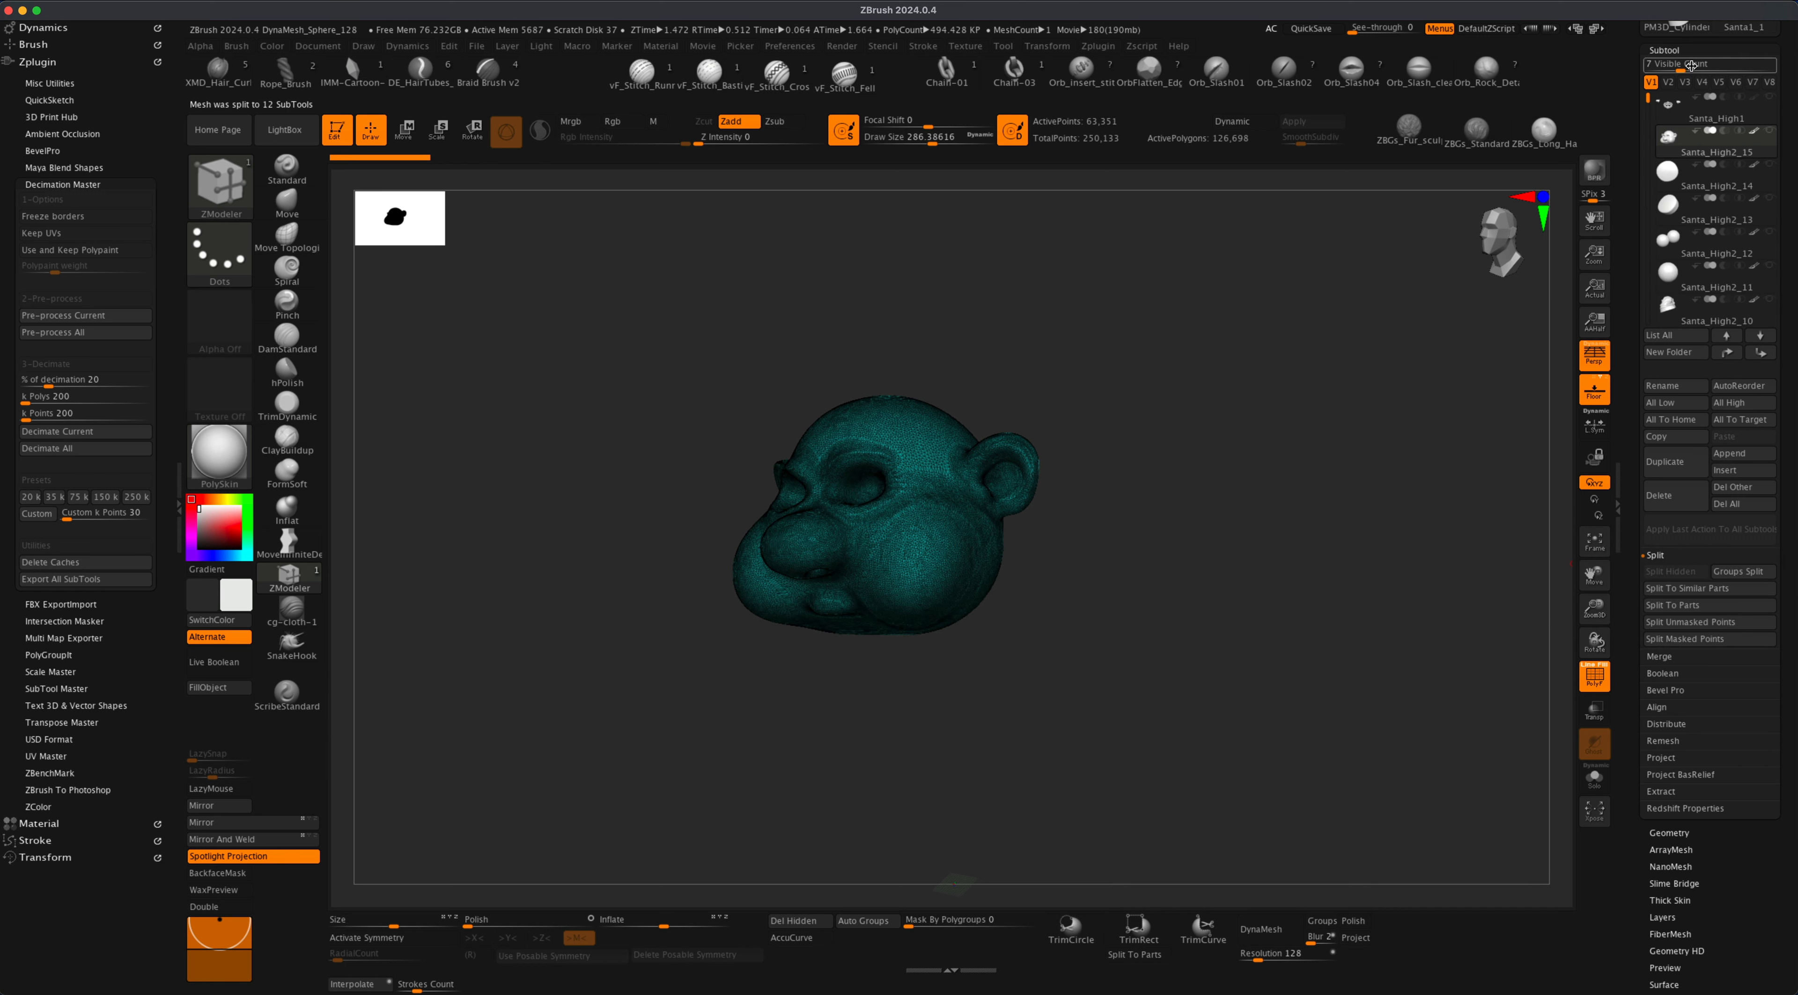
Raise the subtool list's visible count to show all the split head parts.
left_click(1725, 64)
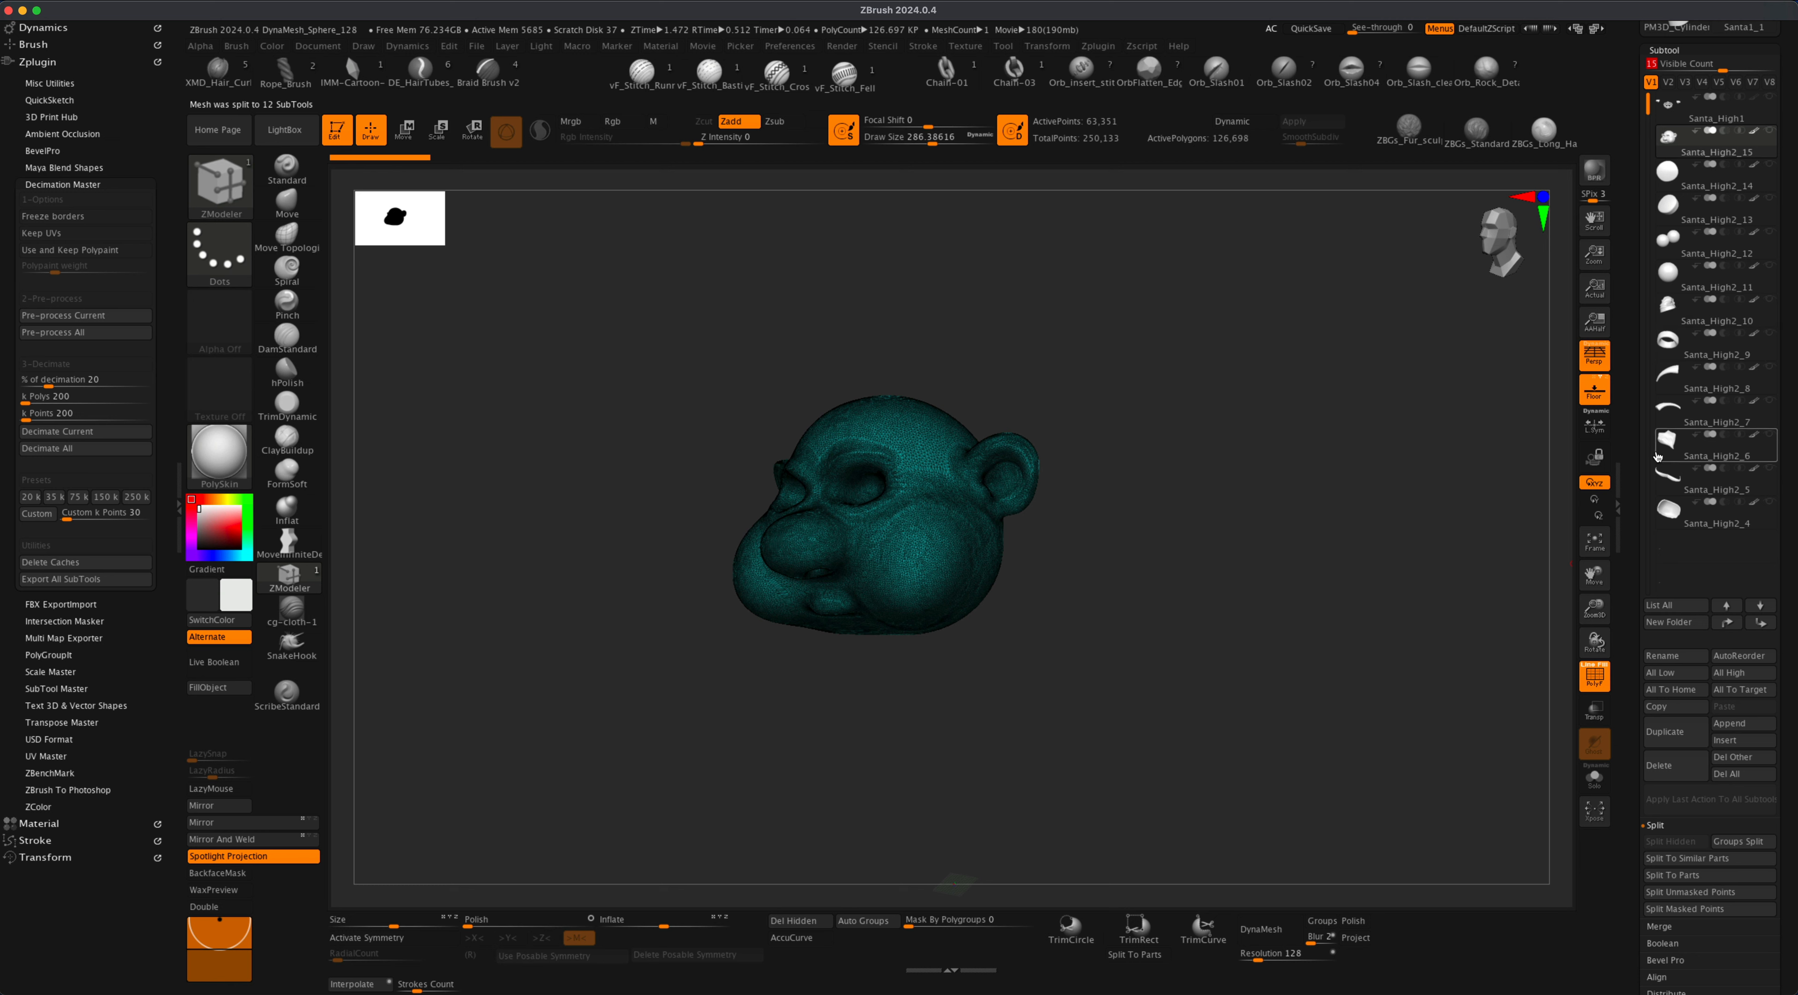
mouse_move(1687, 170)
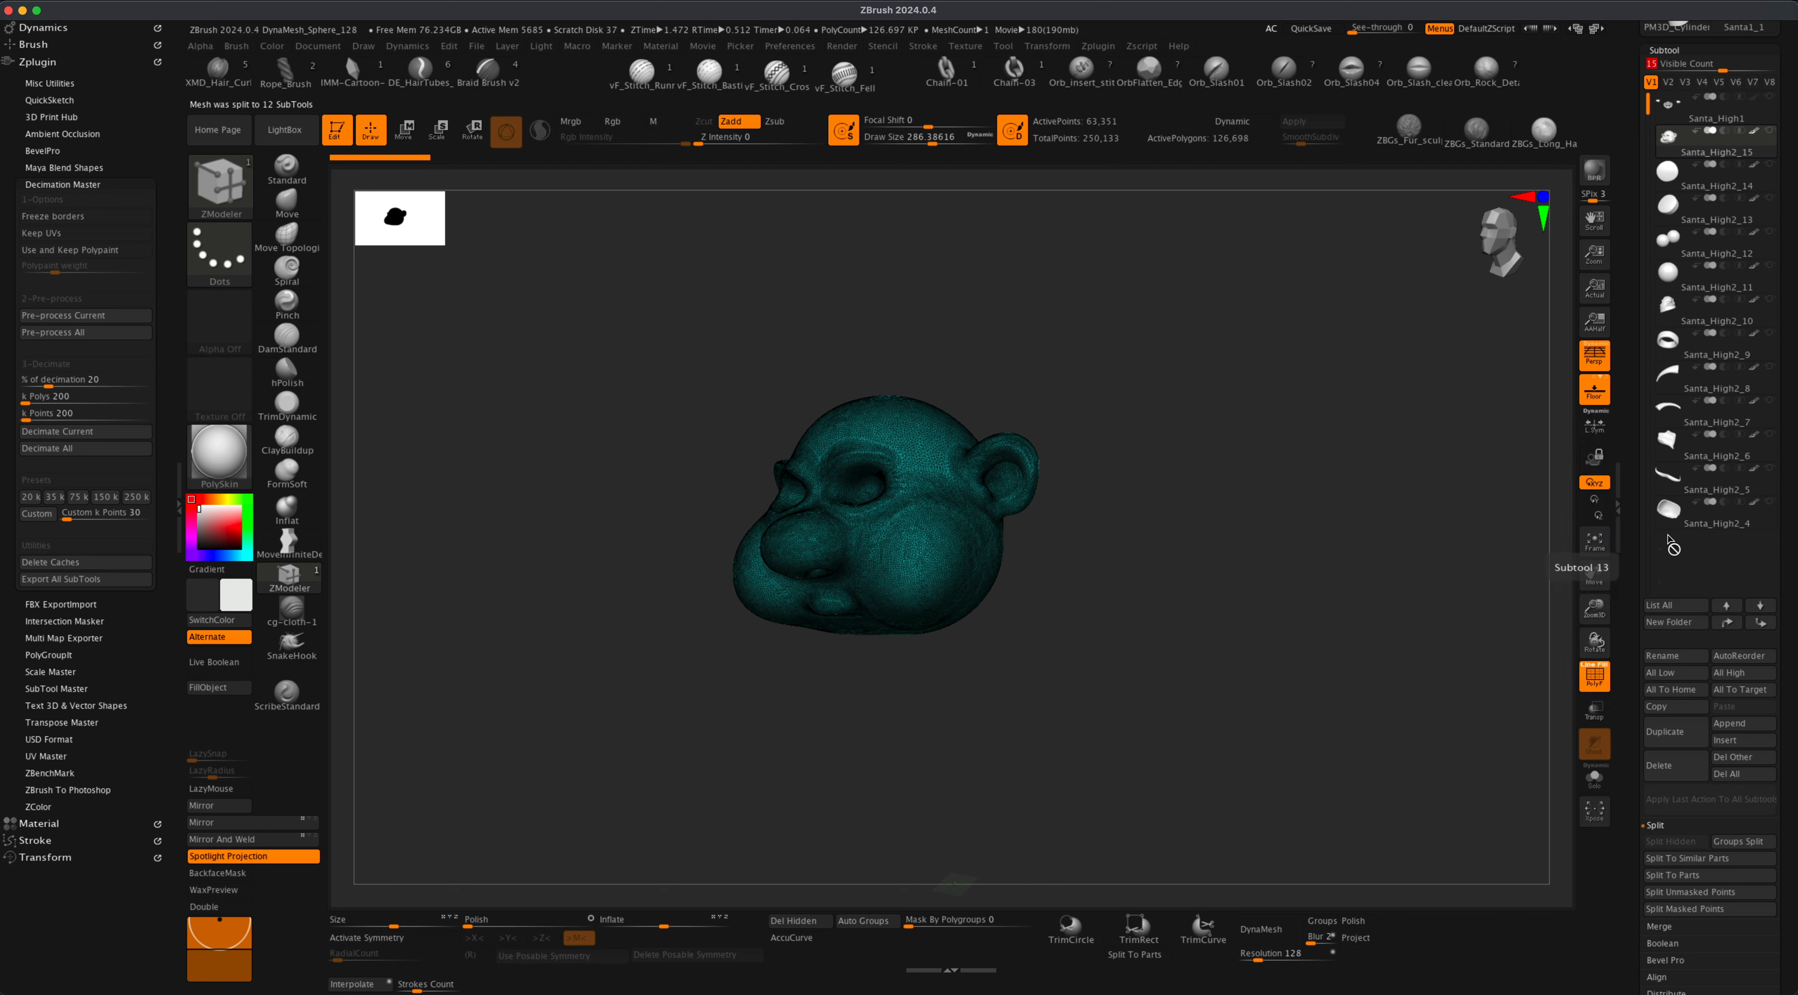
mouse_move(1687, 248)
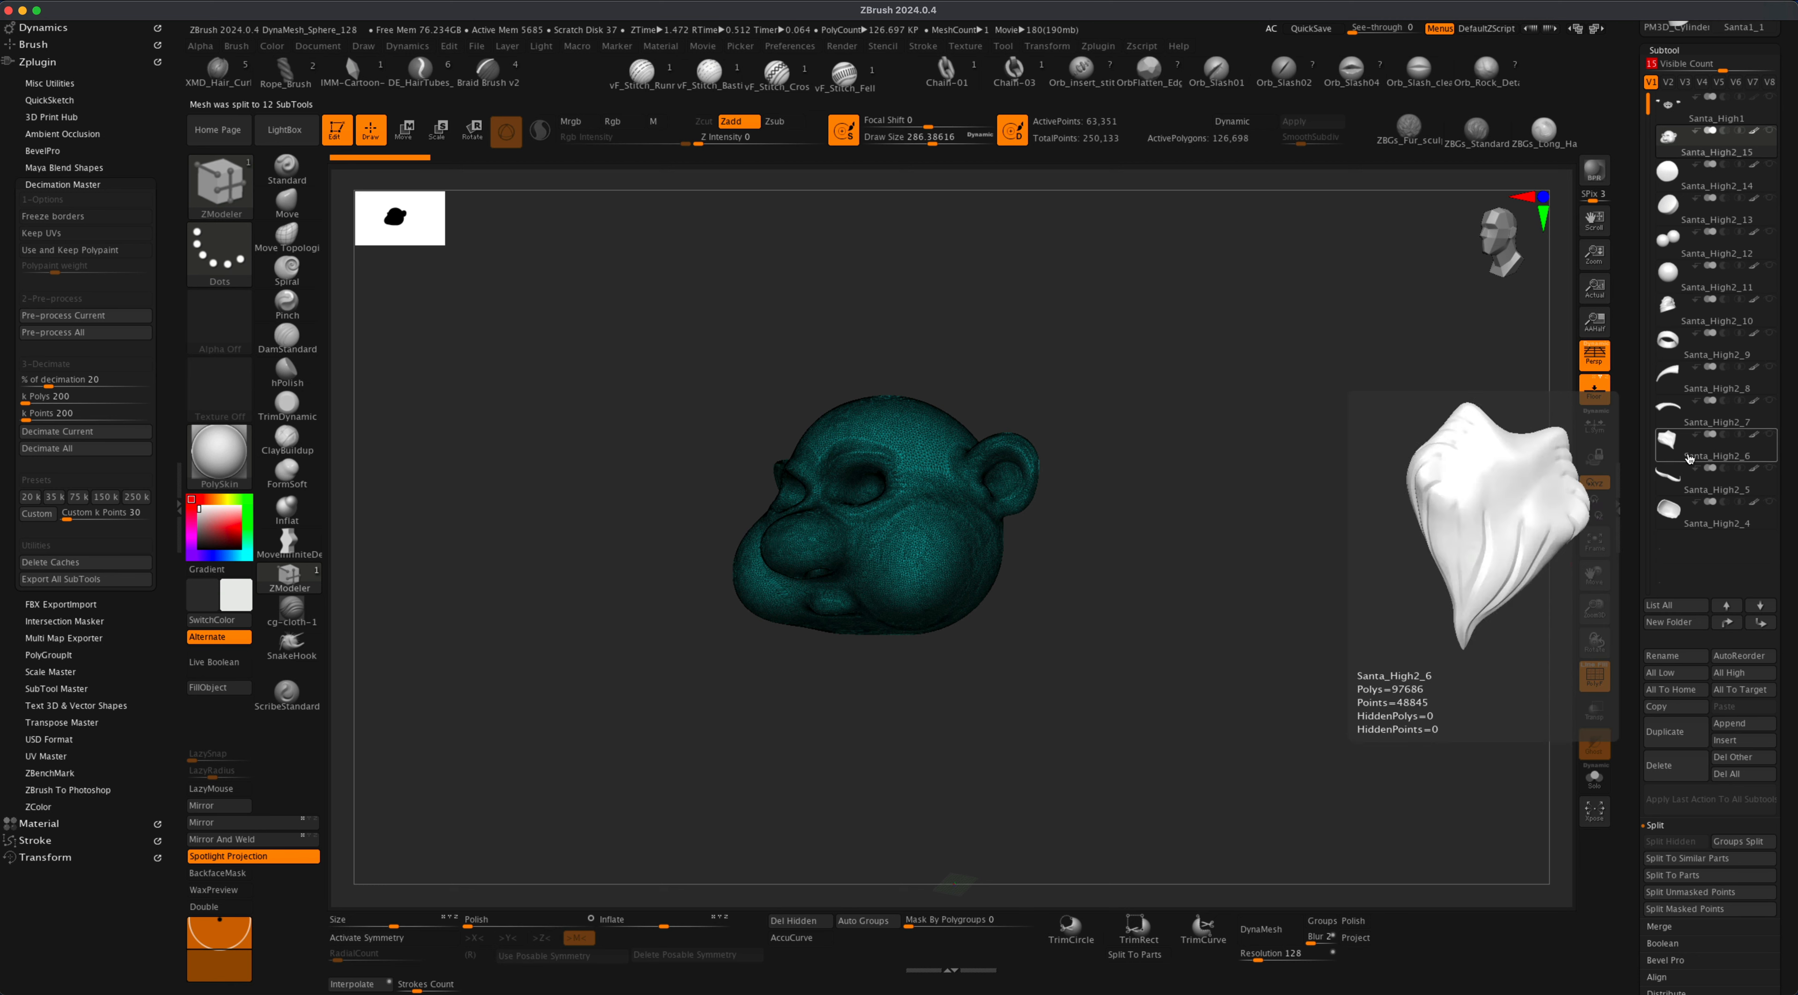
Set ZRemesher's target polygons count to 1 for the bare head and face subtool.
left_click_drag(1229, 390, 1184, 429)
left_click_drag(1175, 517, 1219, 466)
scroll(1692, 676, "down", 10)
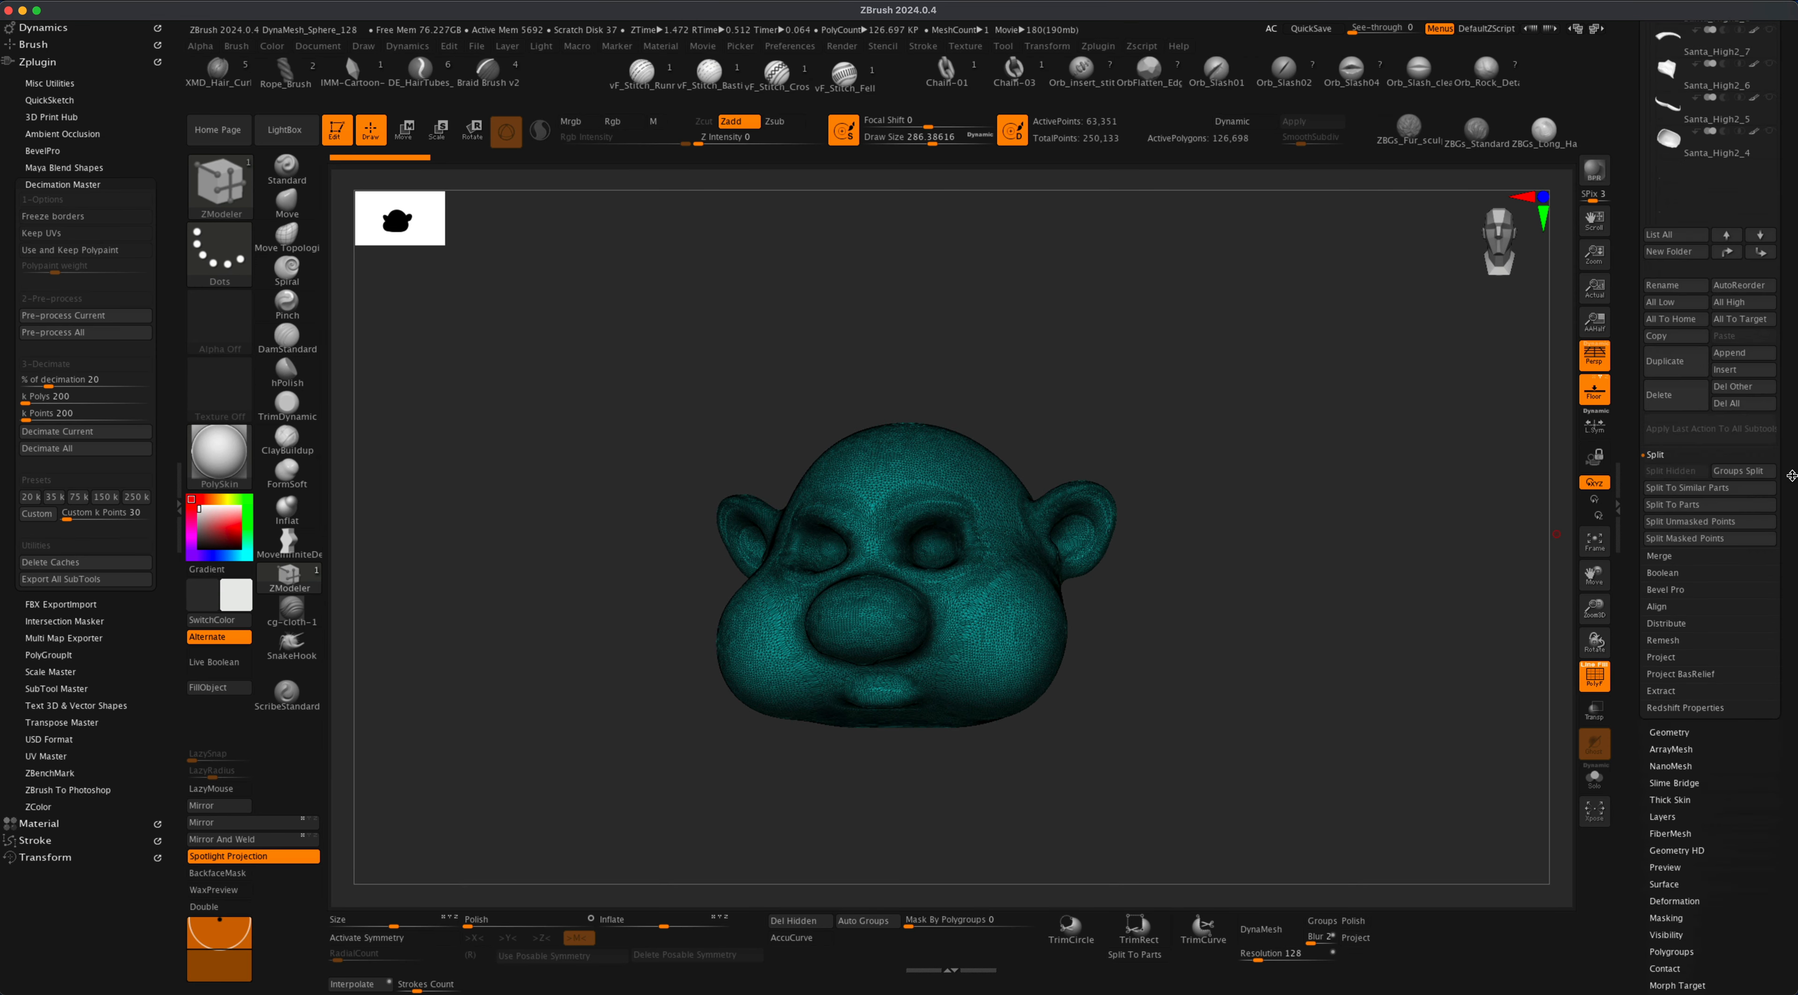
left_click(1683, 698)
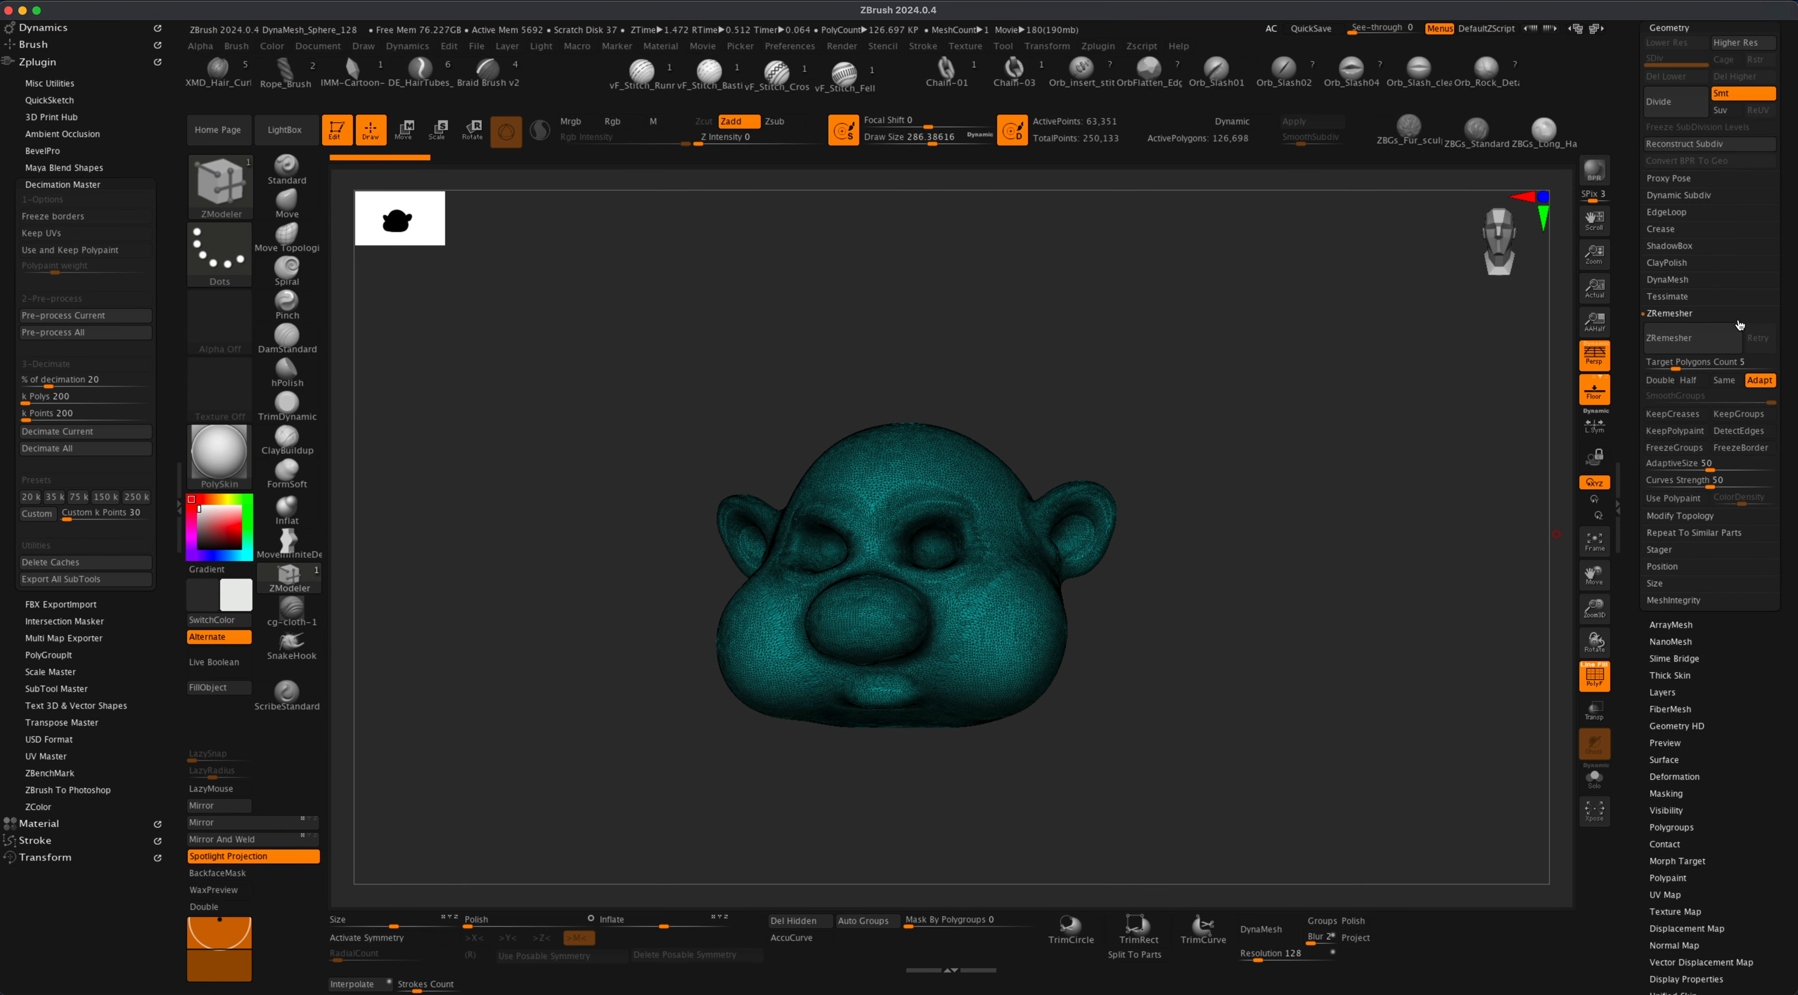
left_click(1675, 364)
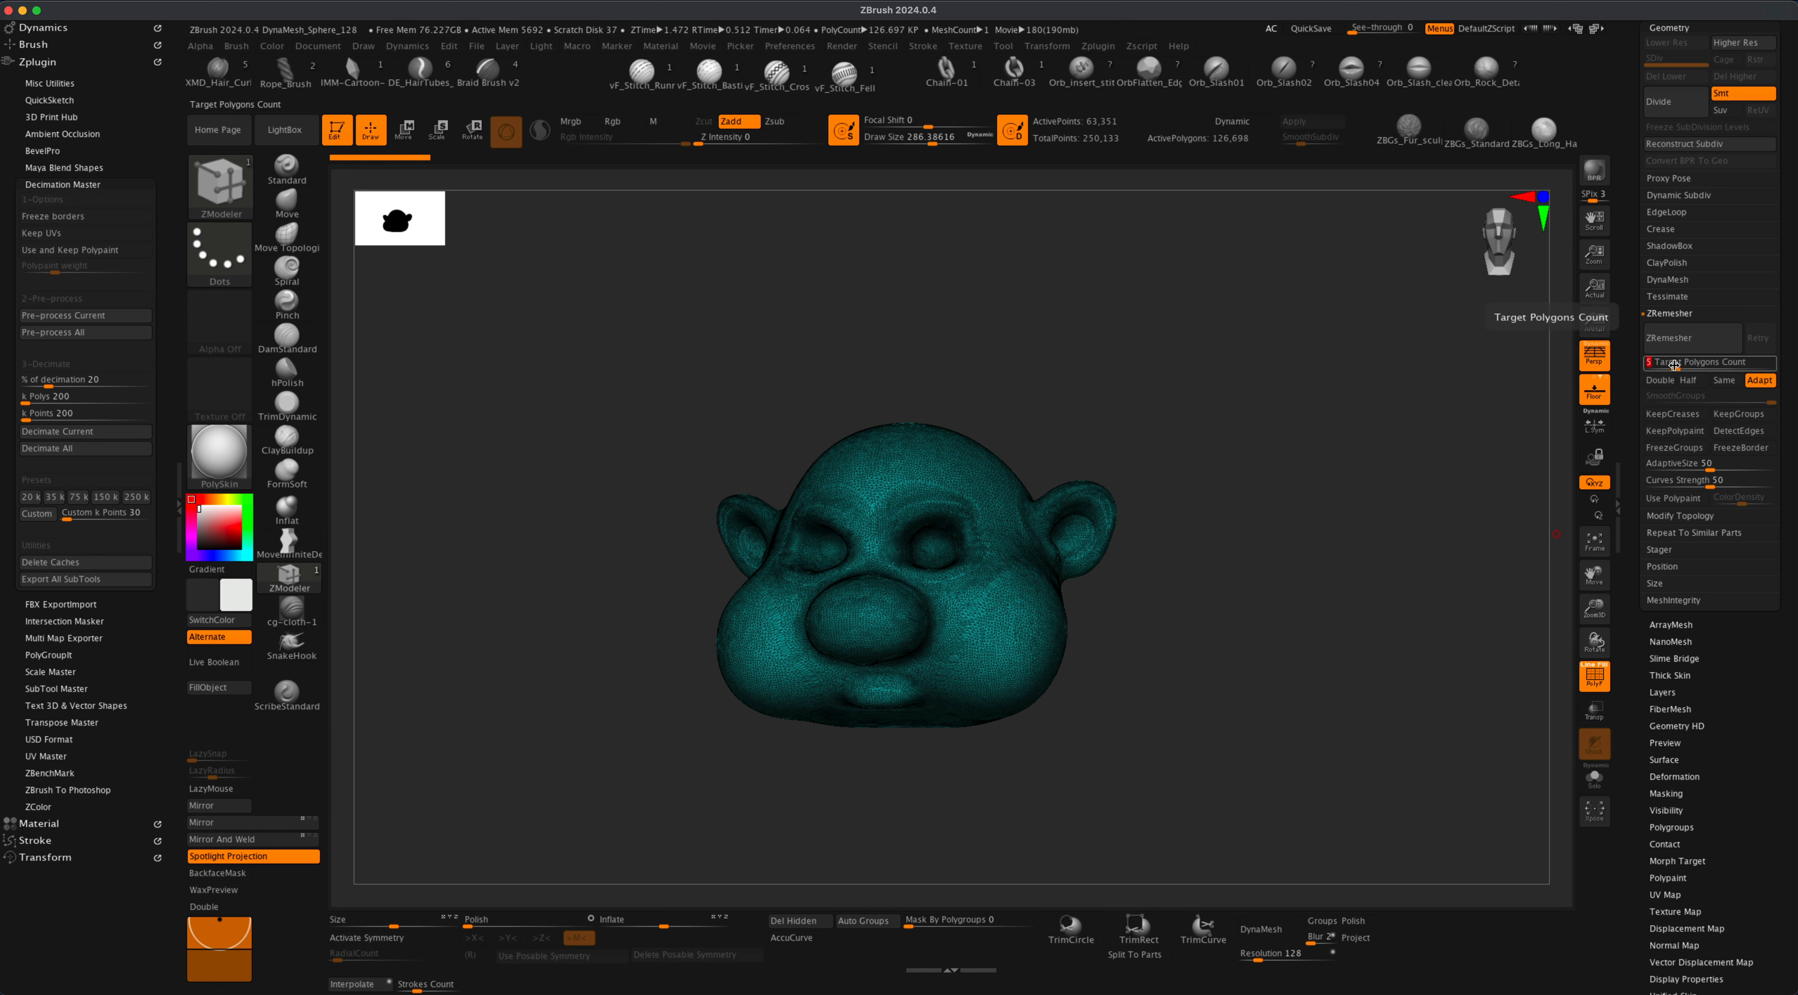
type("1")
key("Return")
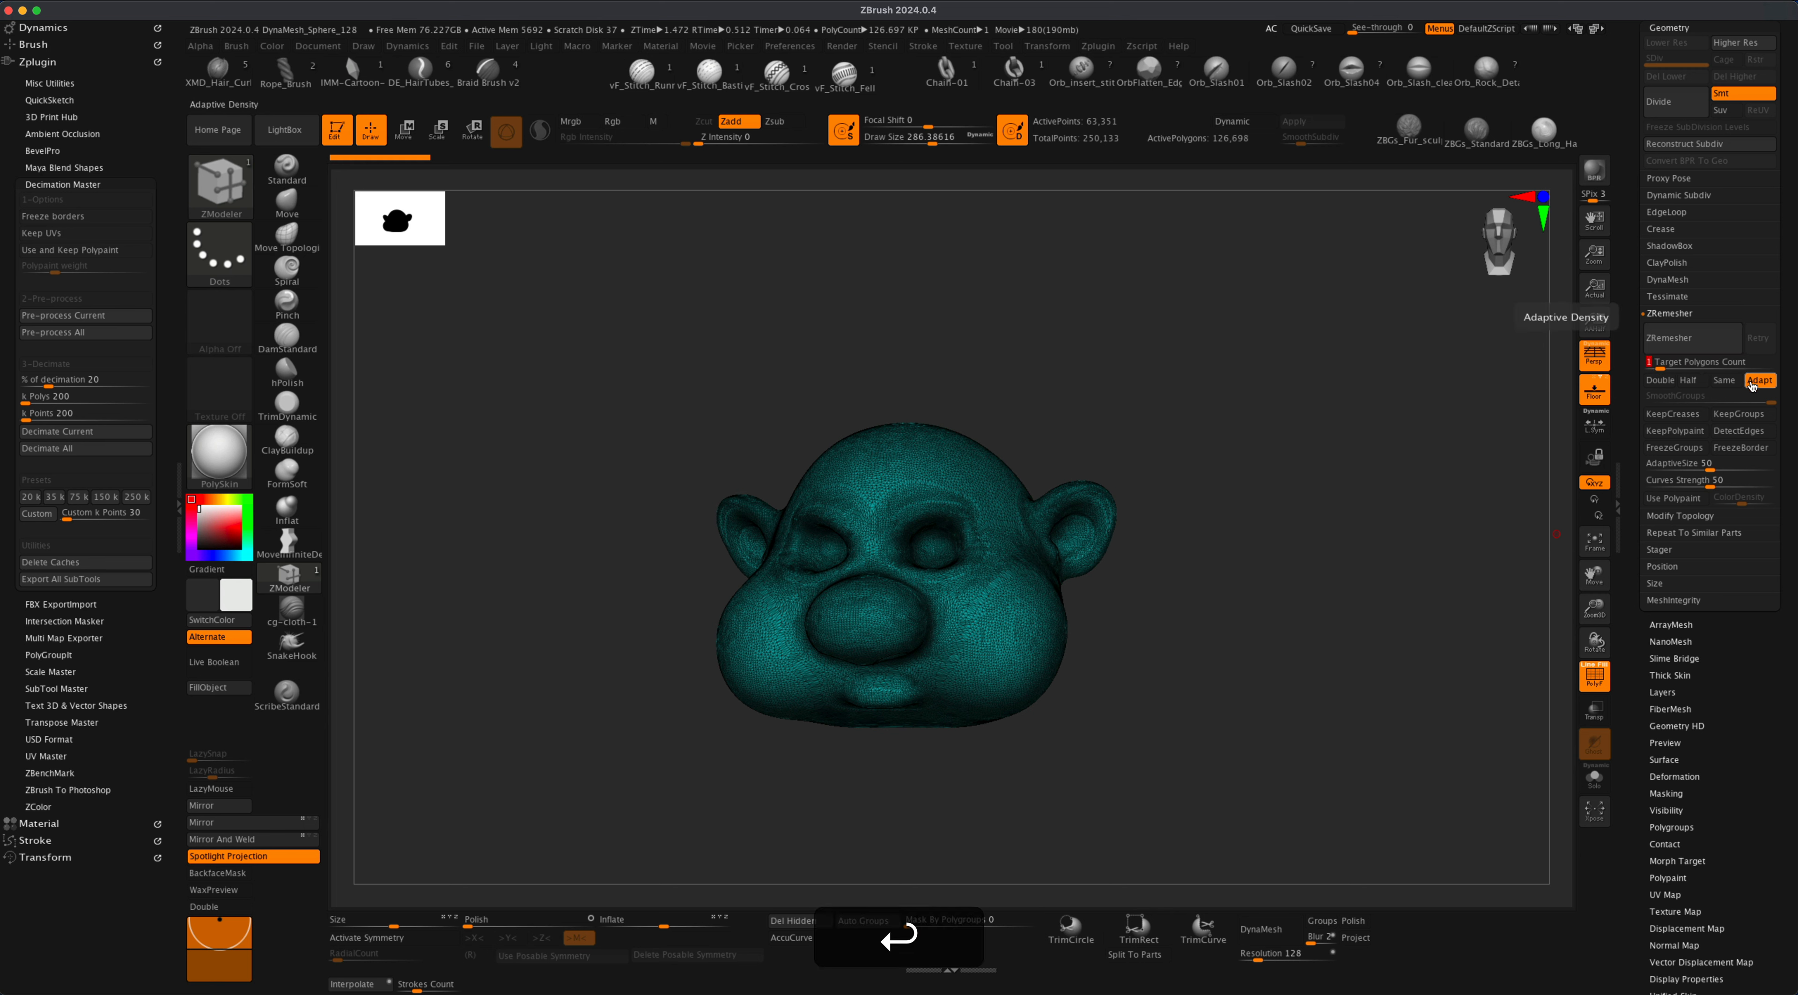